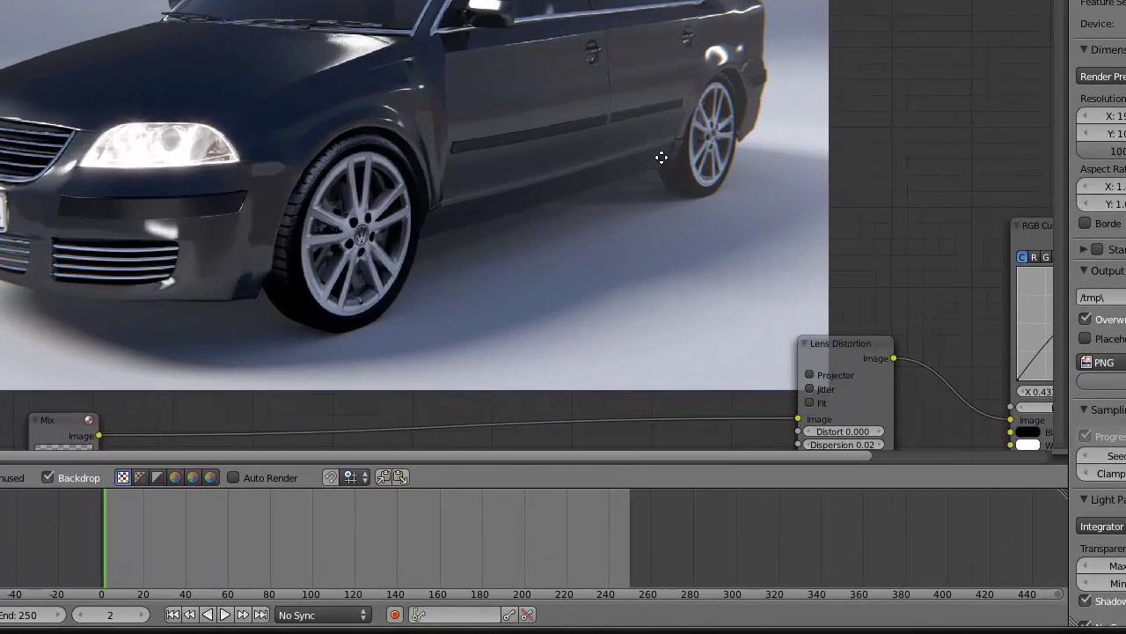
- Move the Mix node closer to the Lens Distortion node and shift the Map Value node clear of the car render
middle_drag(662, 158, 677, 123)
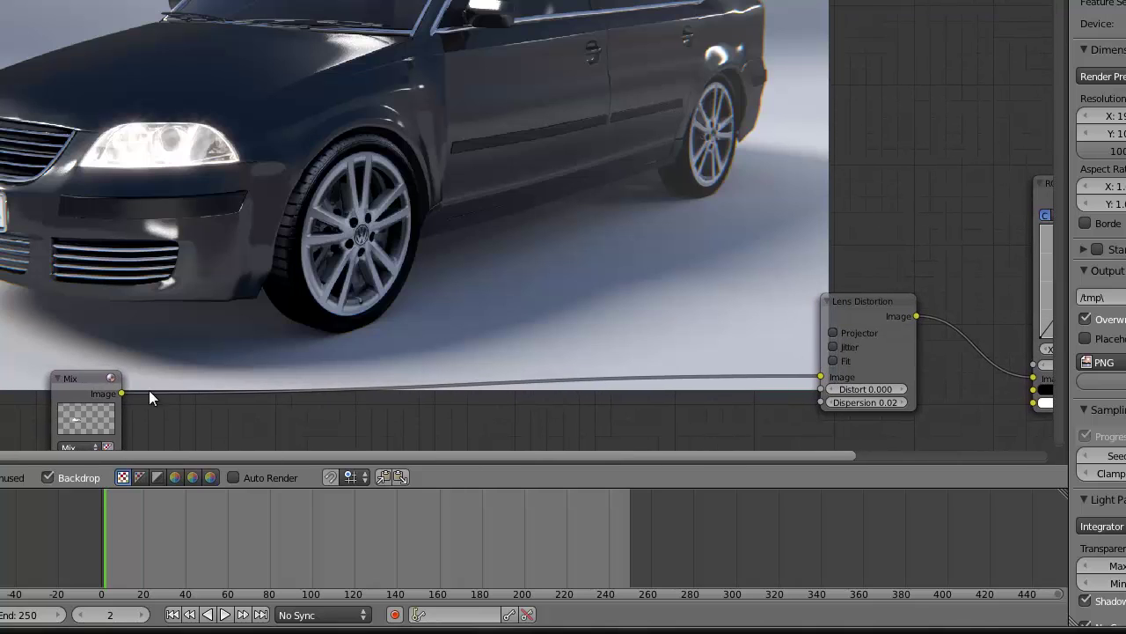
drag(87, 376, 339, 387)
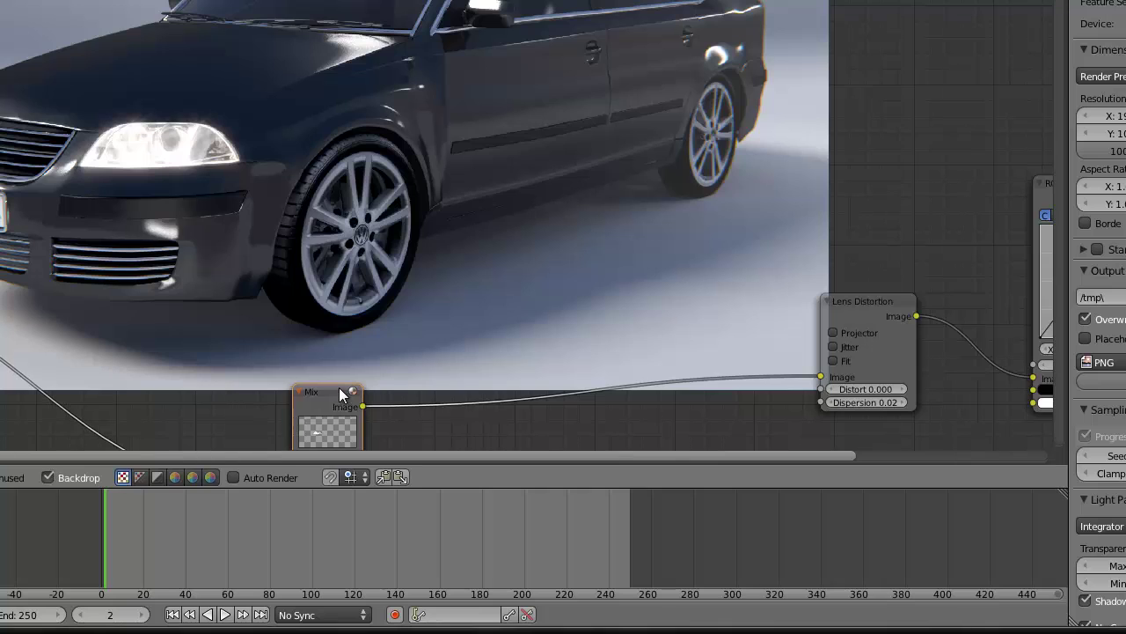
mouse_move(305, 293)
middle_down()
mouse_move(302, 277)
mouse_move(296, 293)
middle_up()
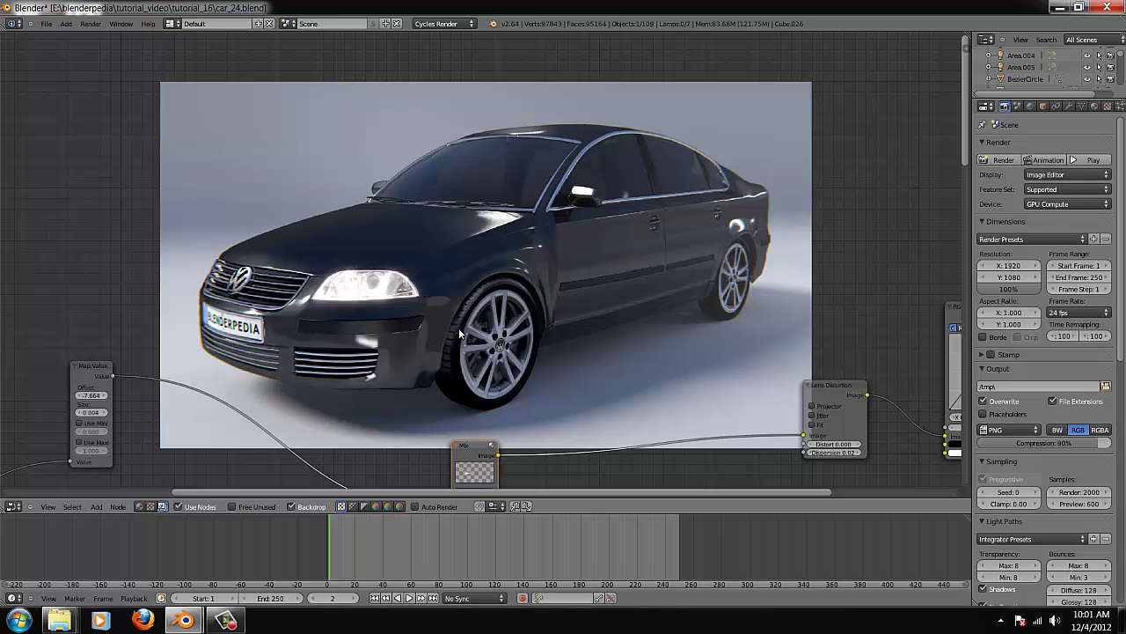
mouse_move(431, 218)
middle_down()
mouse_move(441, 224)
mouse_move(444, 207)
middle_up()
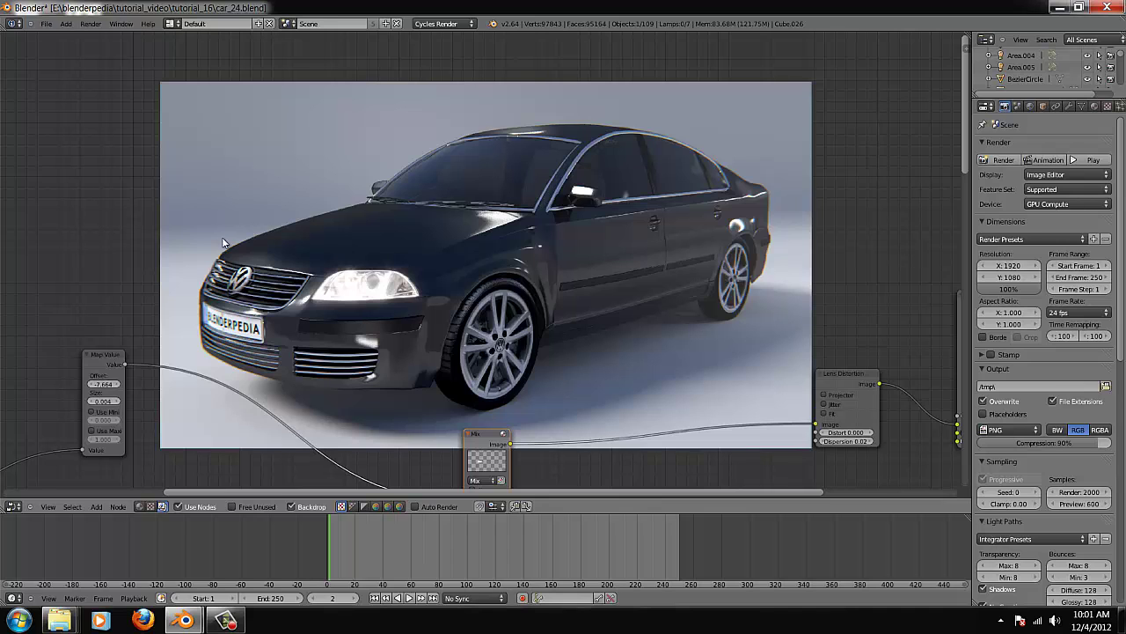
mouse_move(213, 217)
middle_down()
mouse_move(235, 220)
mouse_move(225, 223)
middle_up()
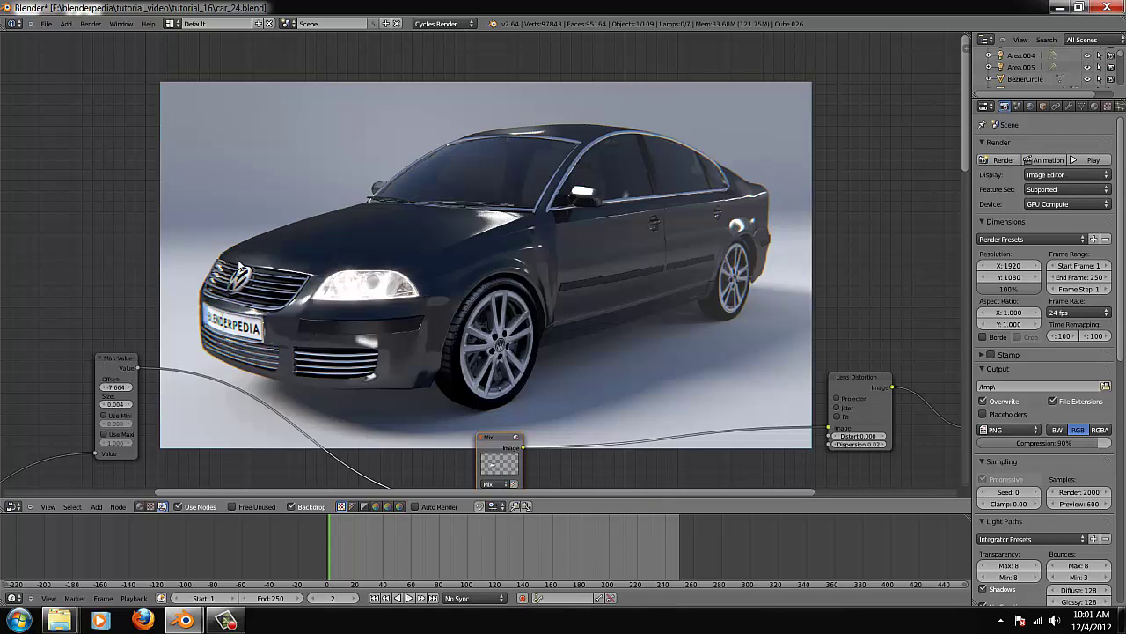
drag(128, 362, 60, 377)
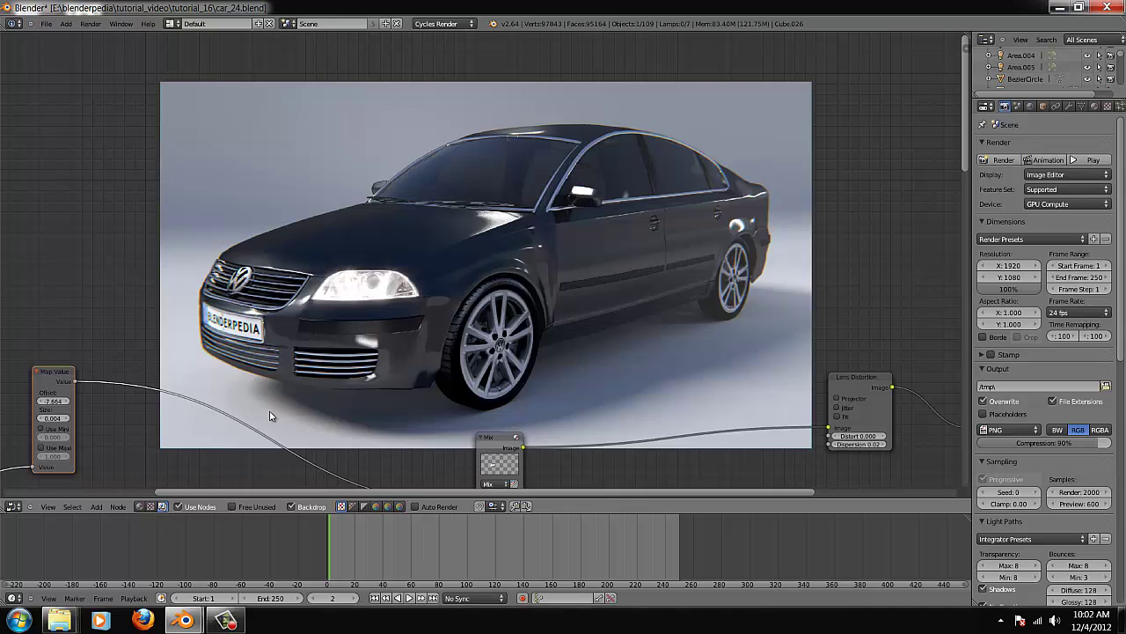
scroll(277, 413, down, 1)
middle_drag(354, 258, 372, 308)
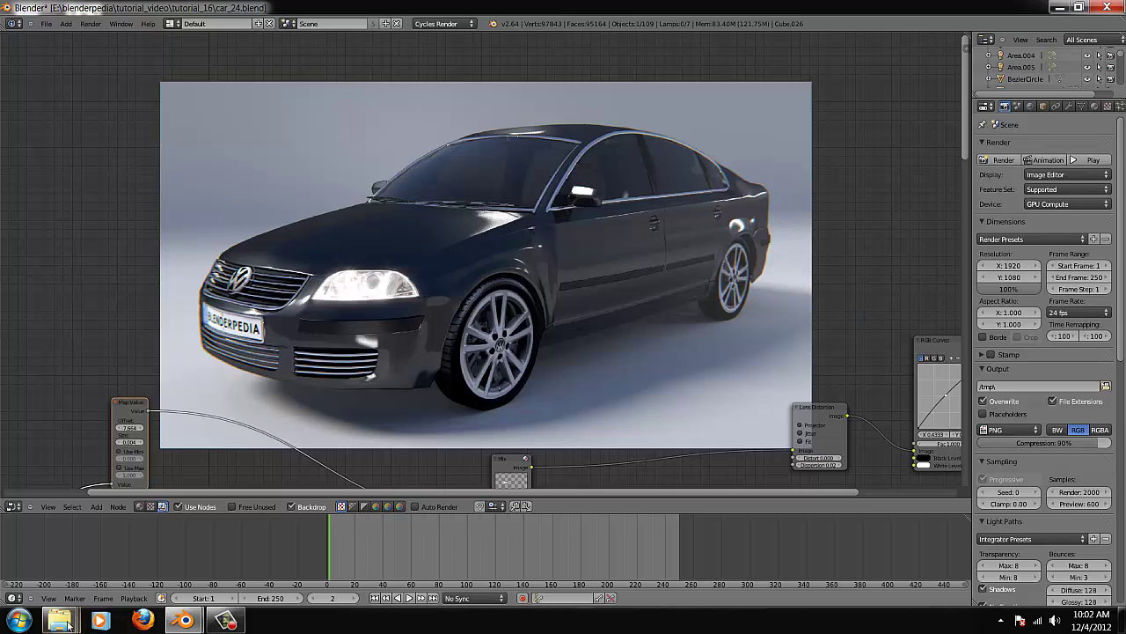
- Close the Adobe Photoshop CS3 and Libraries folder windows
mouse_move(59, 621)
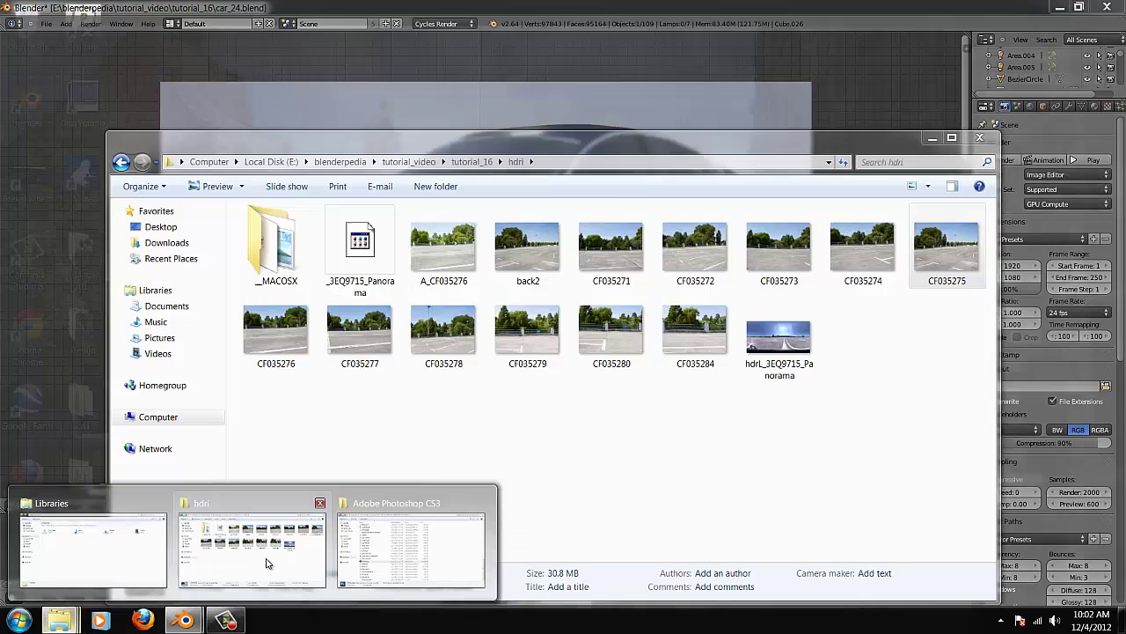
mouse_move(446, 517)
click(479, 503)
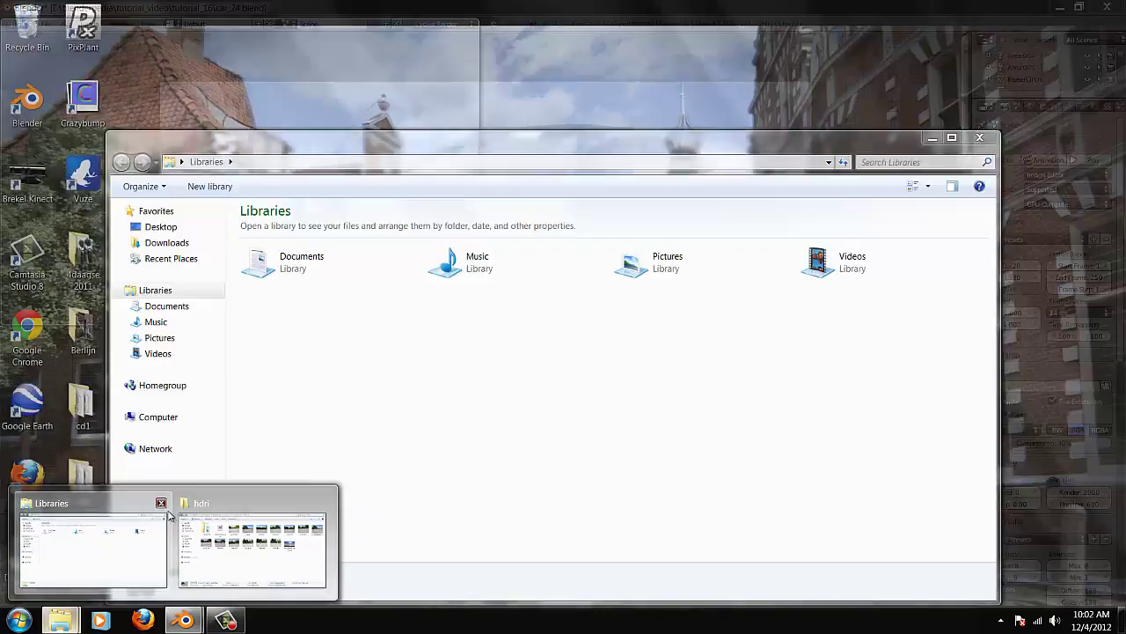
click(161, 503)
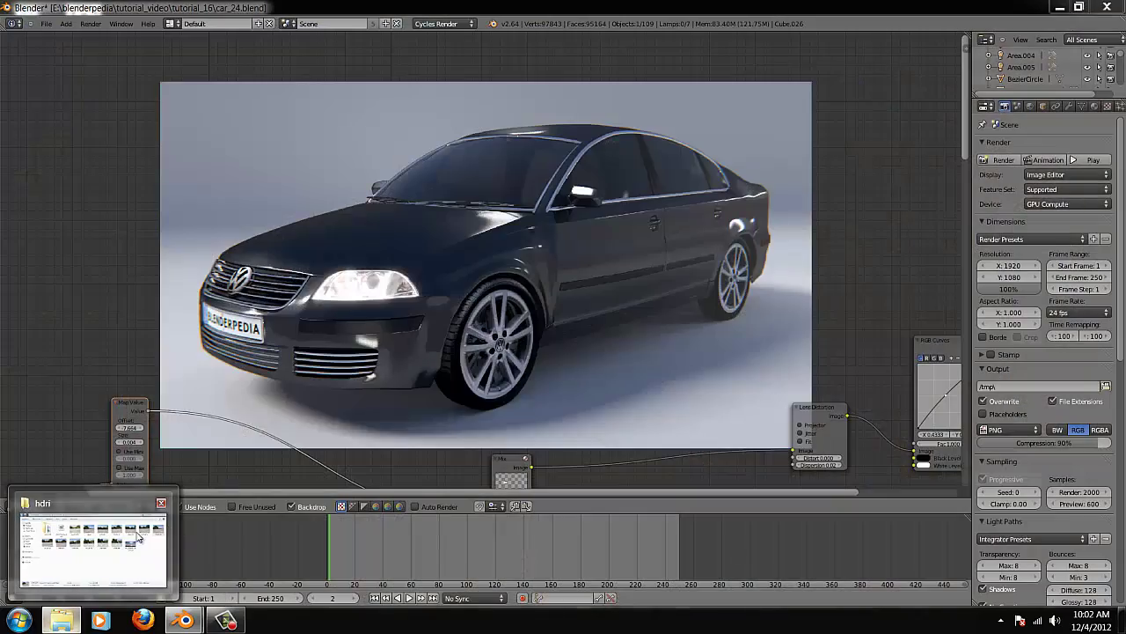
- Switch to the hdri folder window in Windows Explorer and go back to the tutorial_16 folder's first files
click(132, 540)
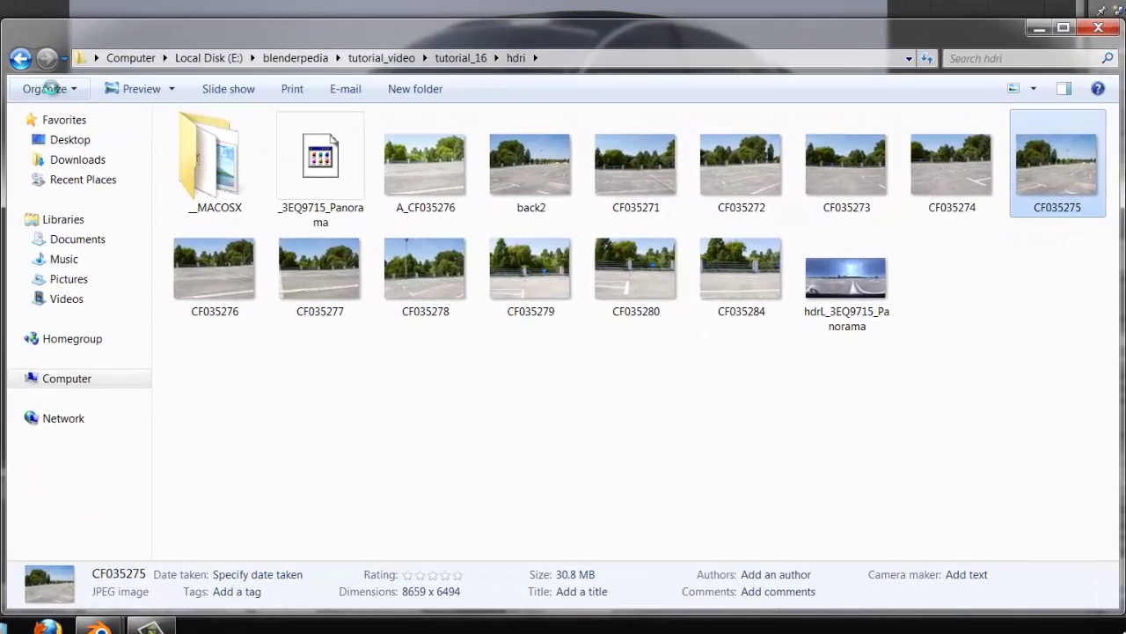
click(74, 113)
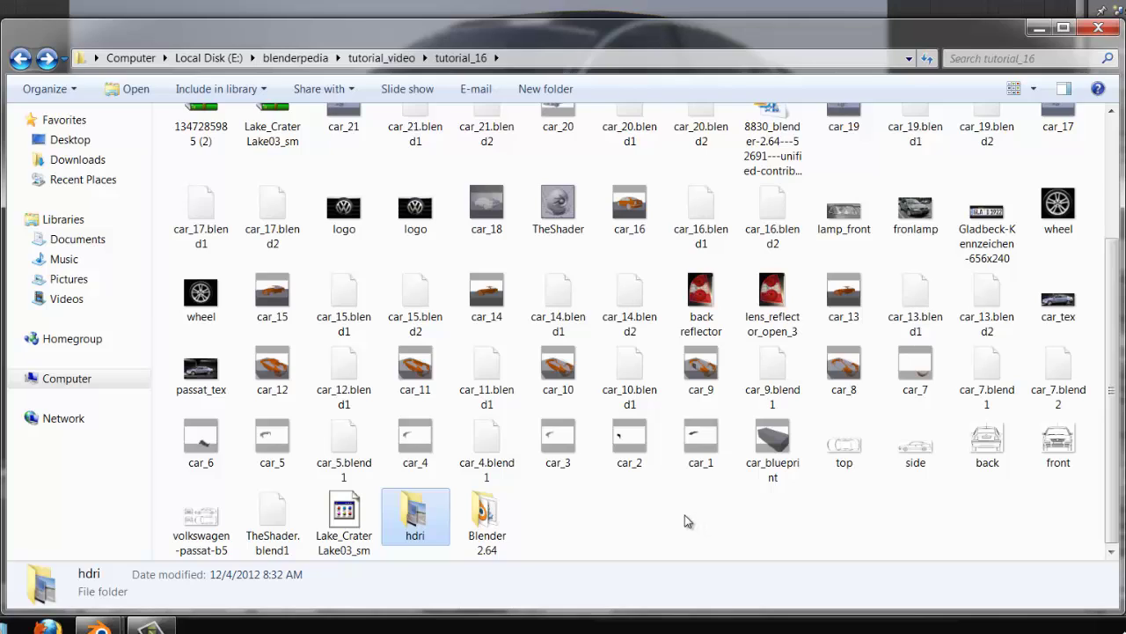
scroll(684, 519, up, 3)
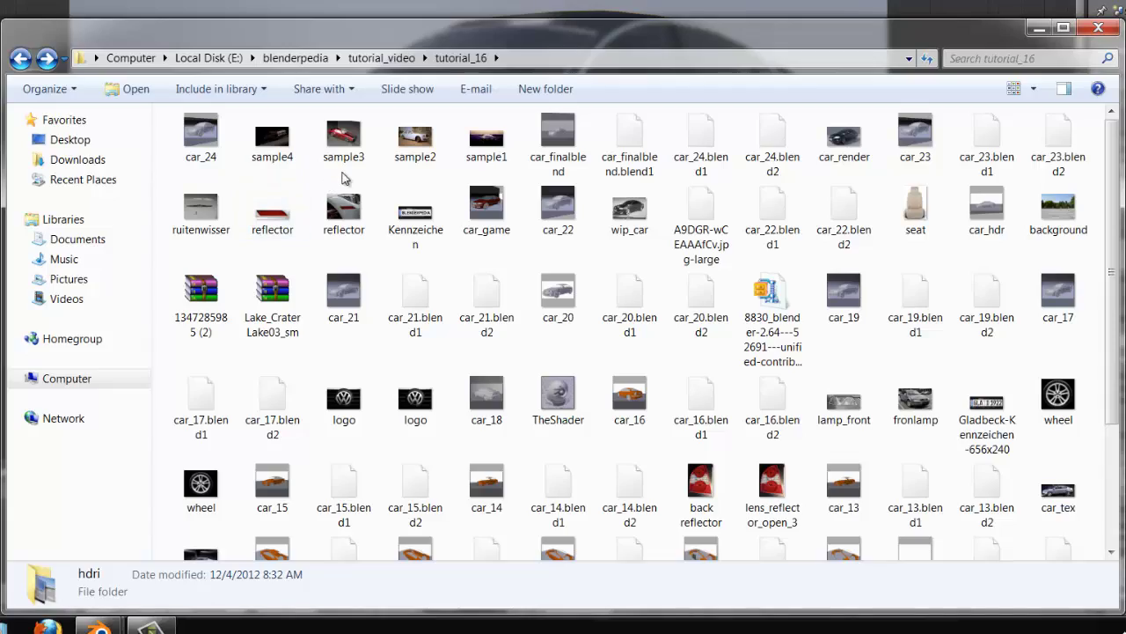
- View the sample1 and sample2 car images one after the other, closing each one
double_click(487, 139)
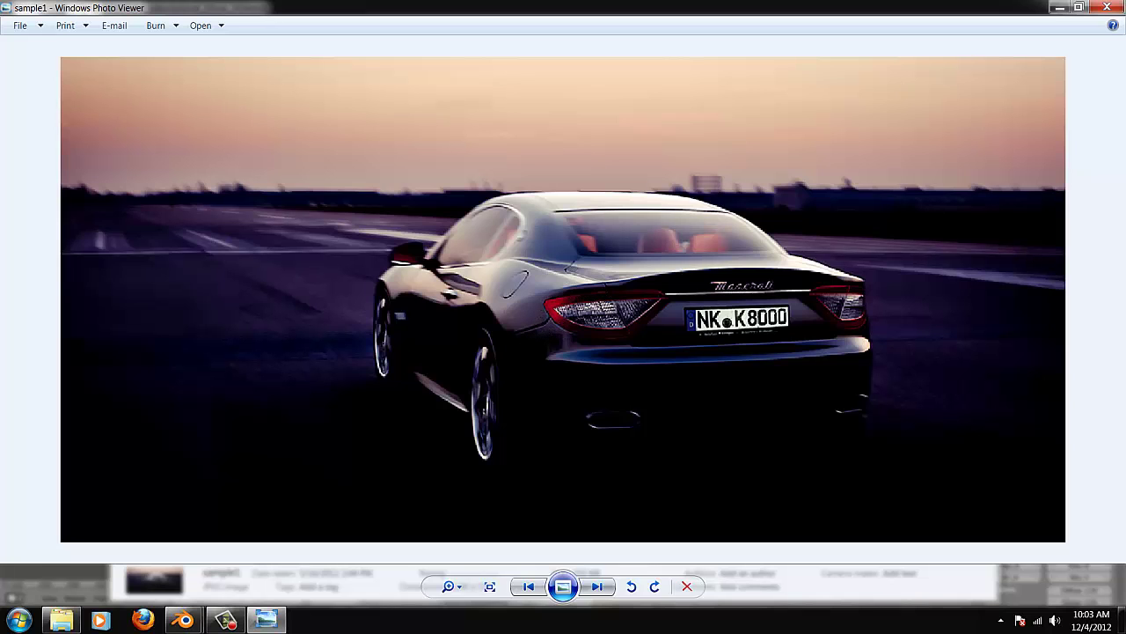
click(1107, 7)
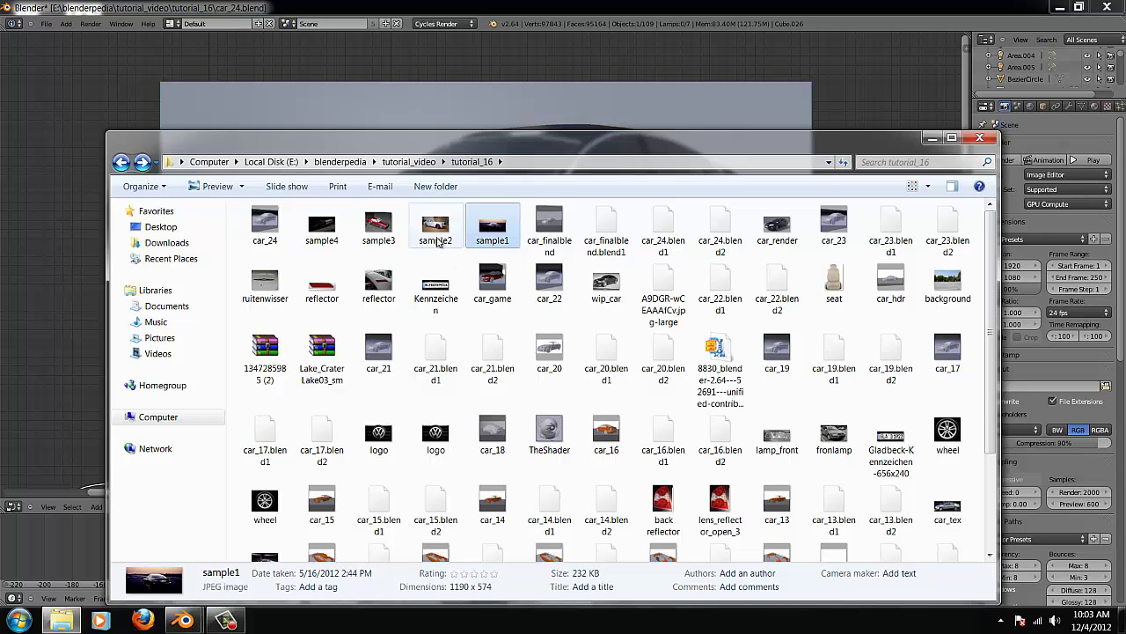
double_click(435, 231)
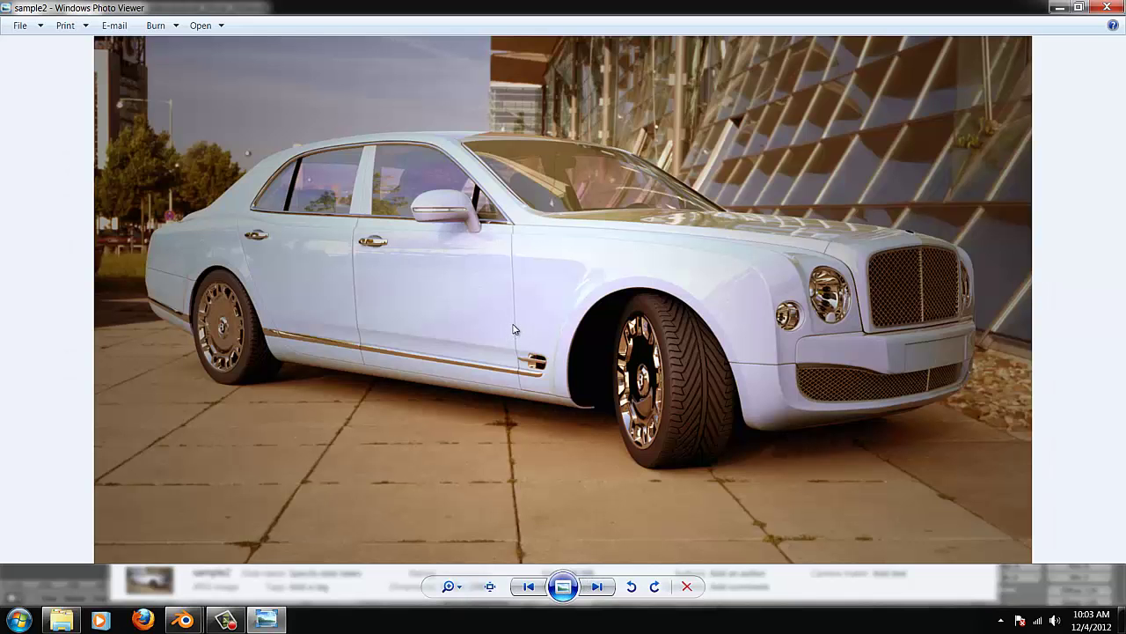
scroll(577, 326, up, 1)
scroll(519, 272, down, 1)
click(1108, 8)
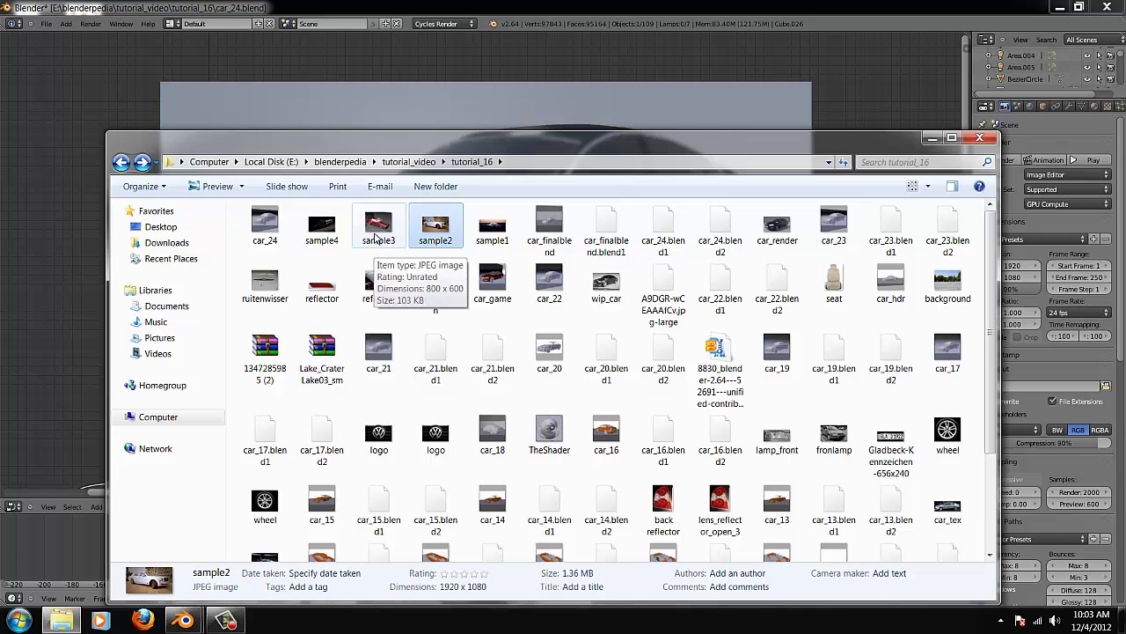
- Examine the red car in the sample3 image up close, including its windows, bodywork and floor reflections, and close the image
double_click(373, 231)
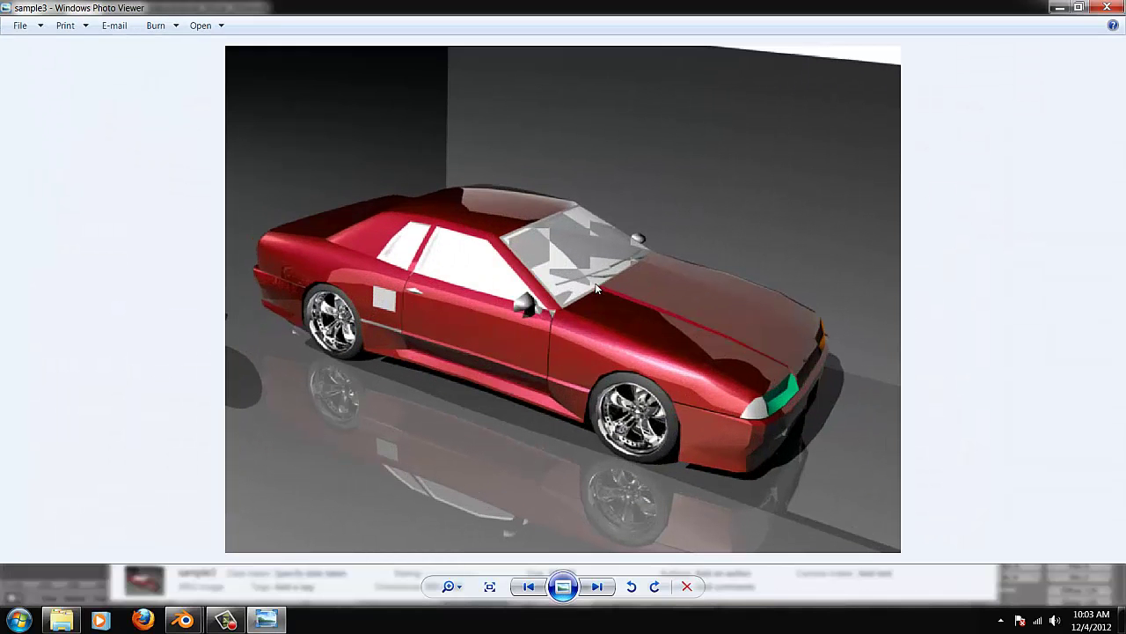
scroll(588, 286, up, 1)
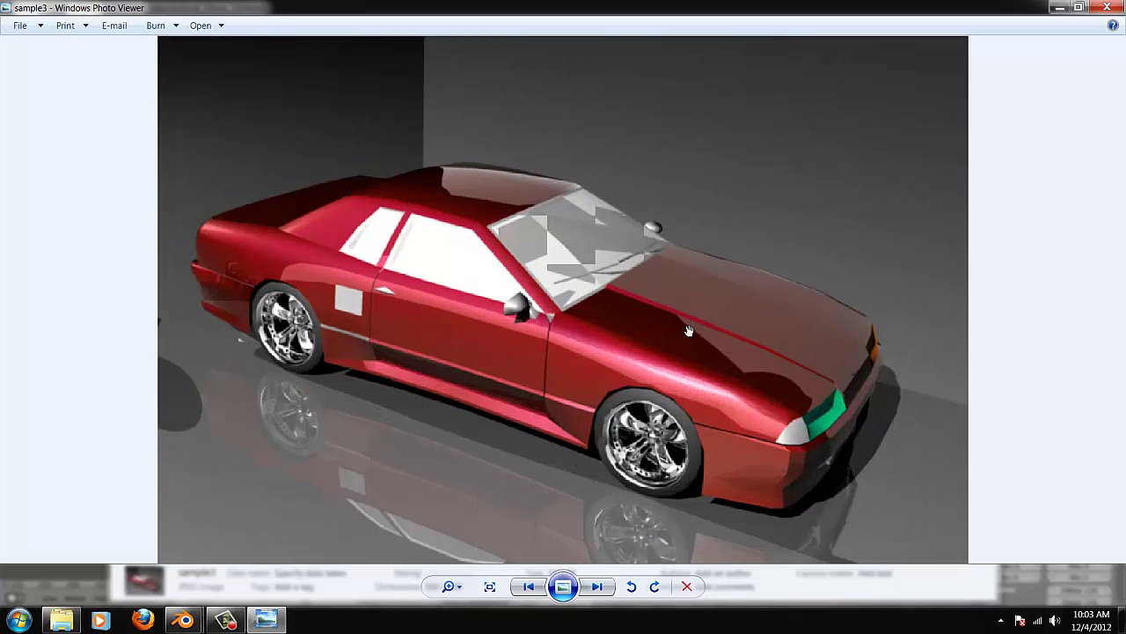
scroll(669, 387, up, 1)
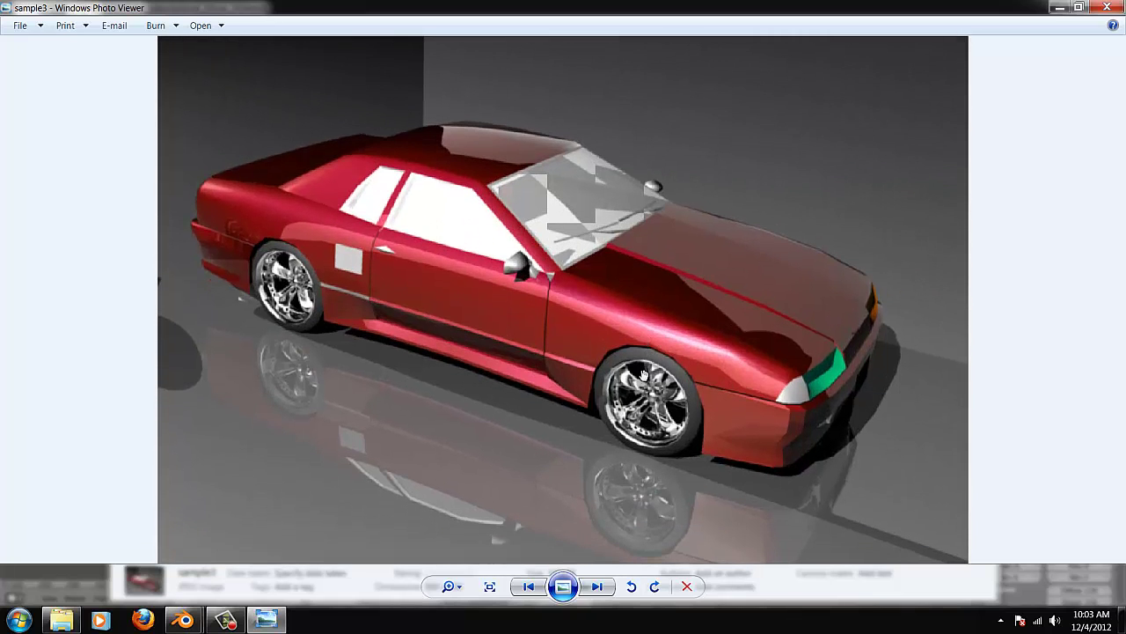
scroll(649, 376, up, 1)
scroll(653, 379, down, 3)
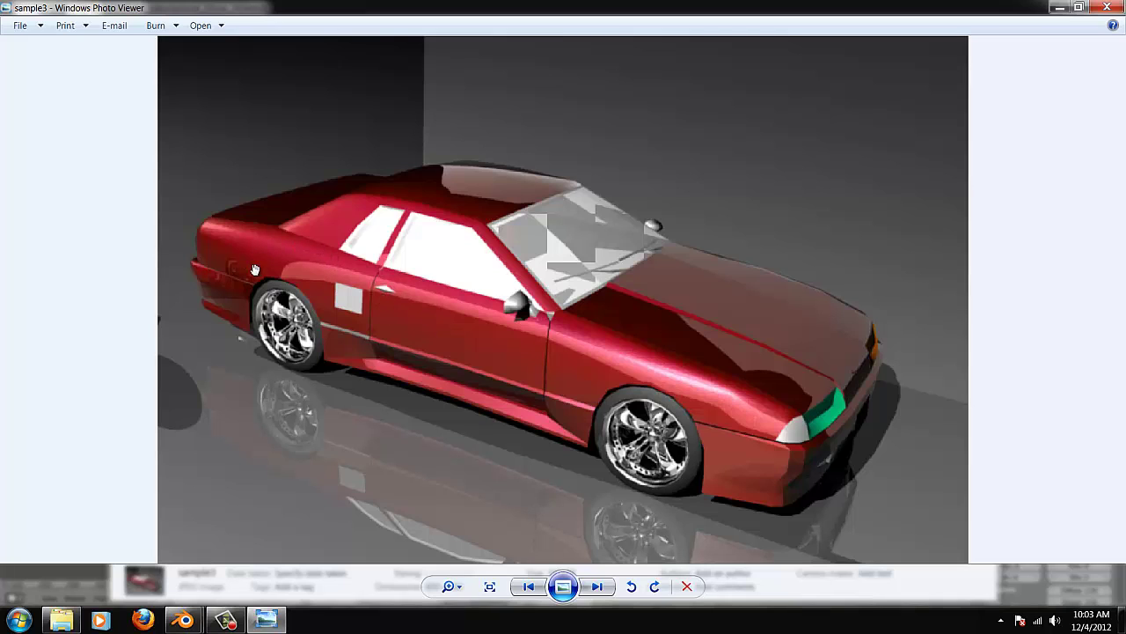
drag(388, 425, 387, 397)
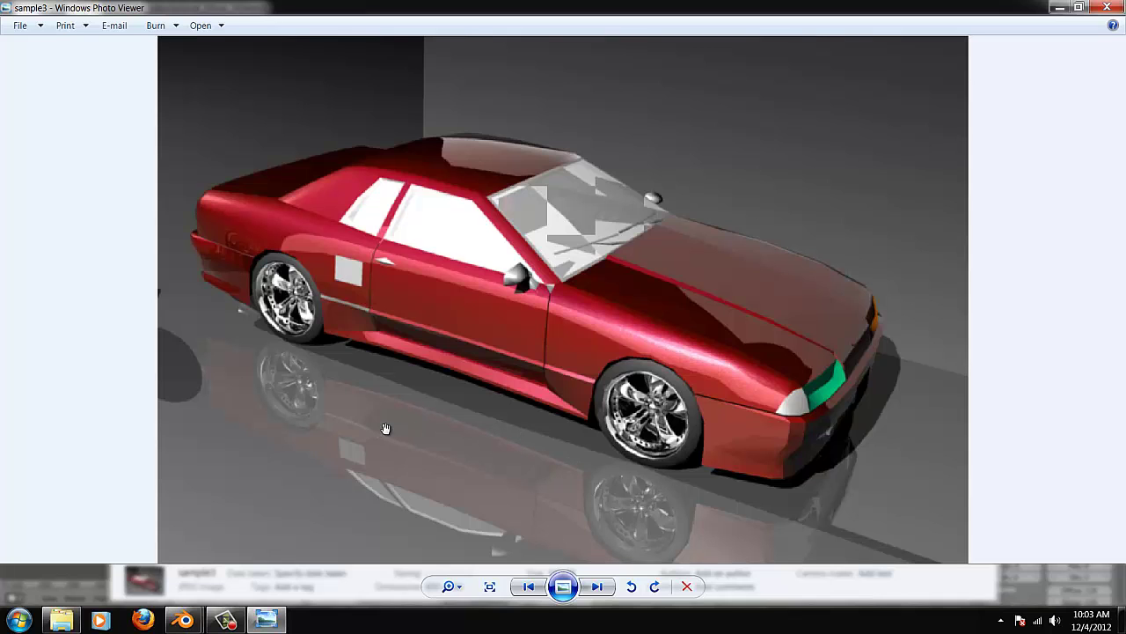
scroll(392, 405, down, 3)
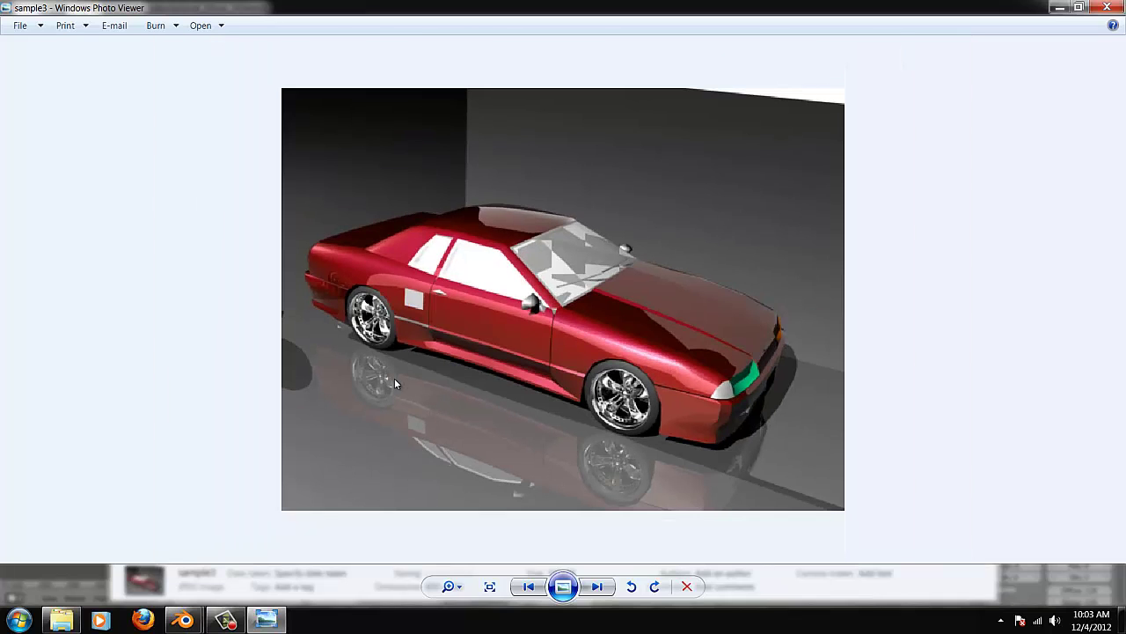
scroll(691, 250, up, 2)
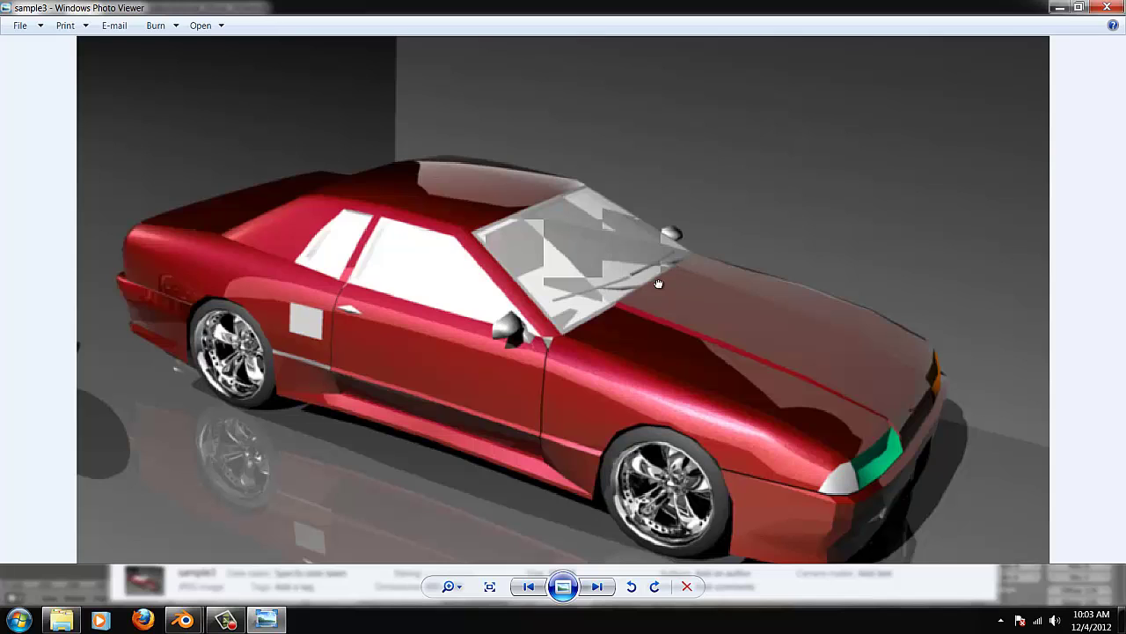
drag(659, 291, 659, 251)
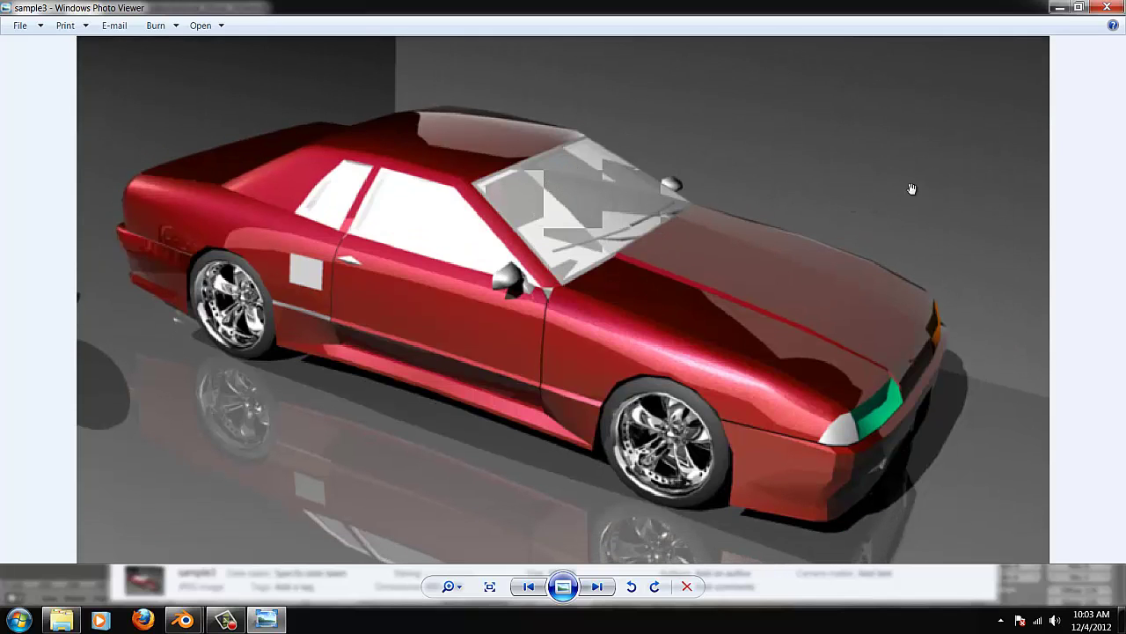
click(1107, 7)
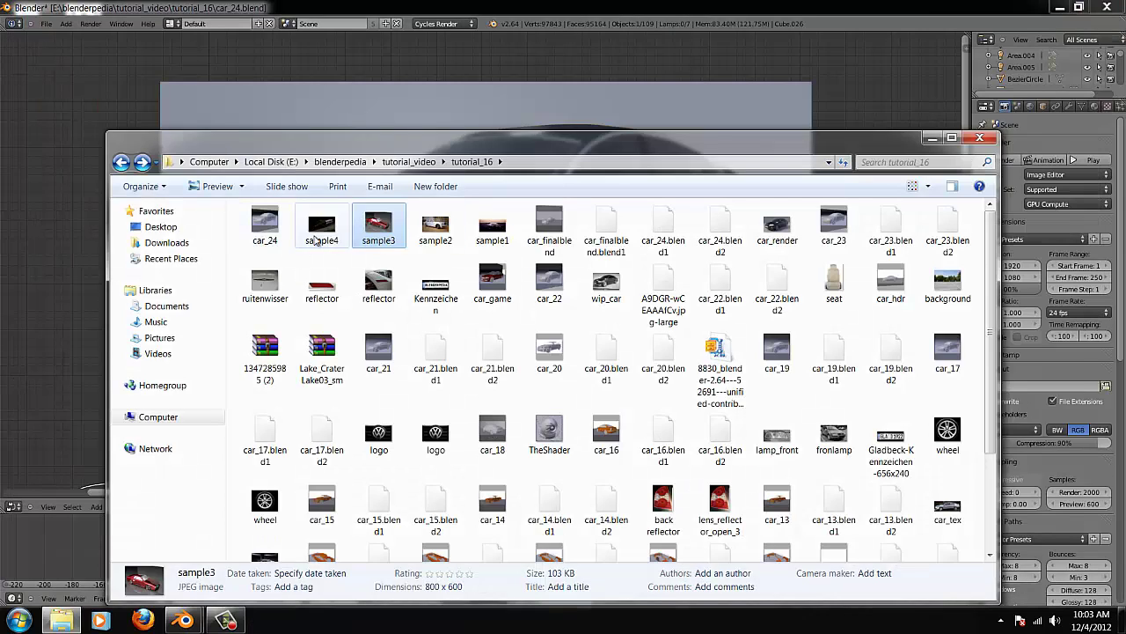
- View the sample4 image of the dark car and close it
click(319, 228)
double_click(317, 227)
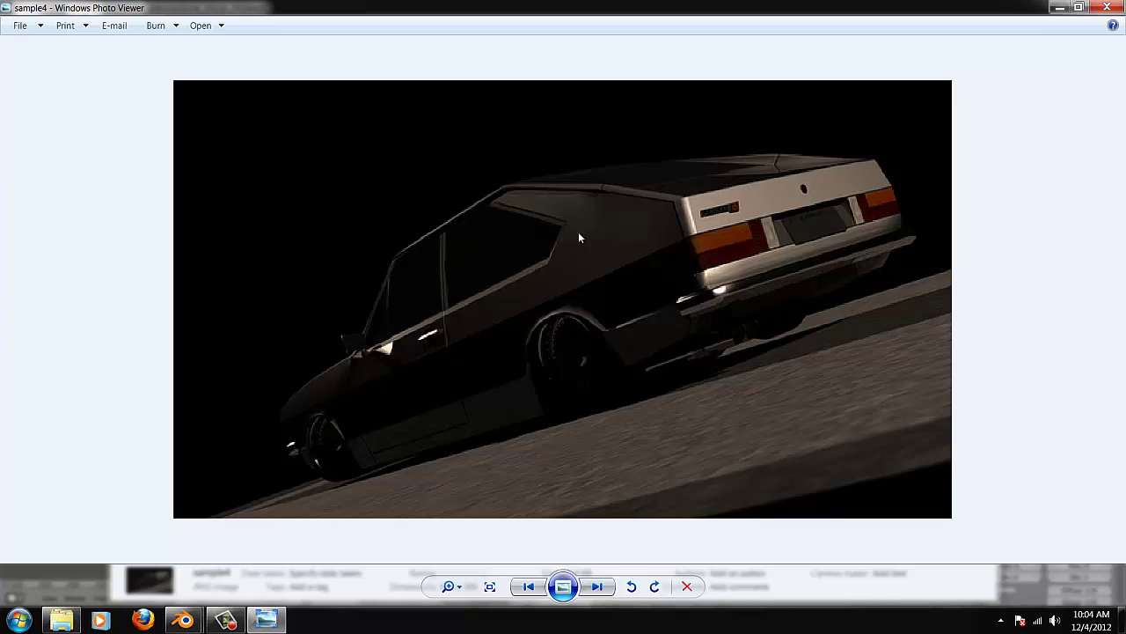
click(1107, 7)
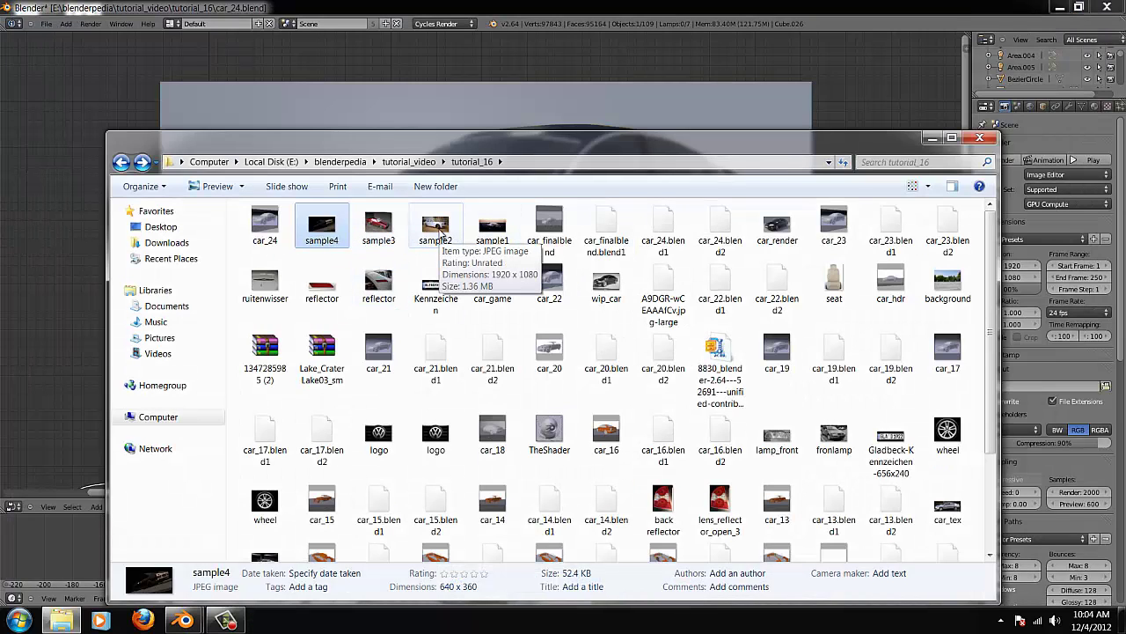
- Reopen the sample3 and sample2 images for comparison, closing each one
double_click(378, 227)
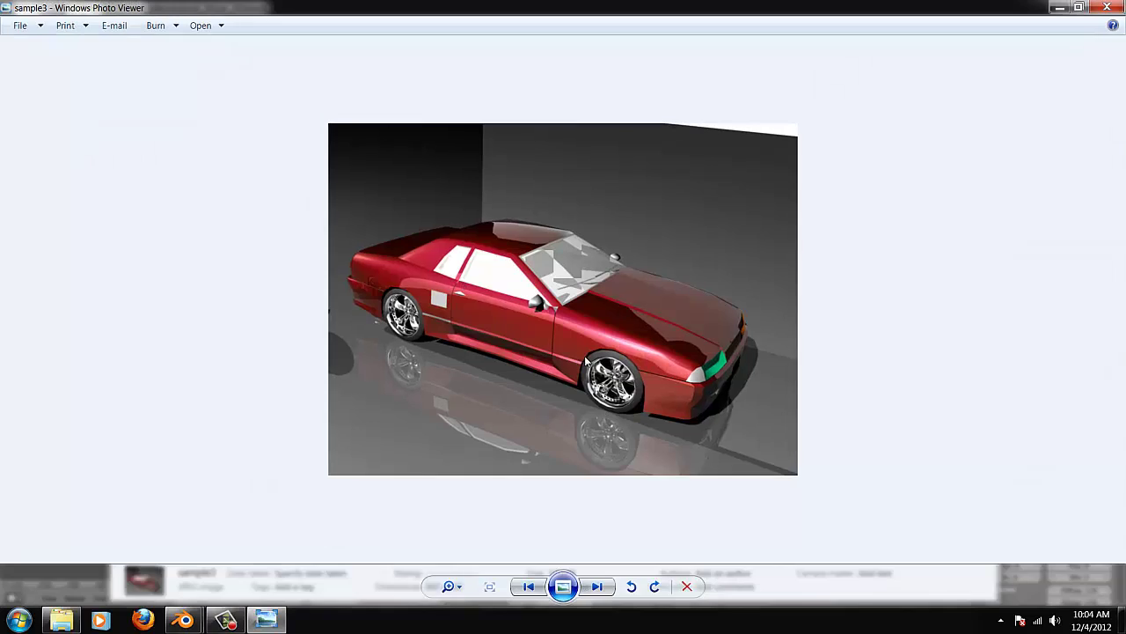
click(1107, 7)
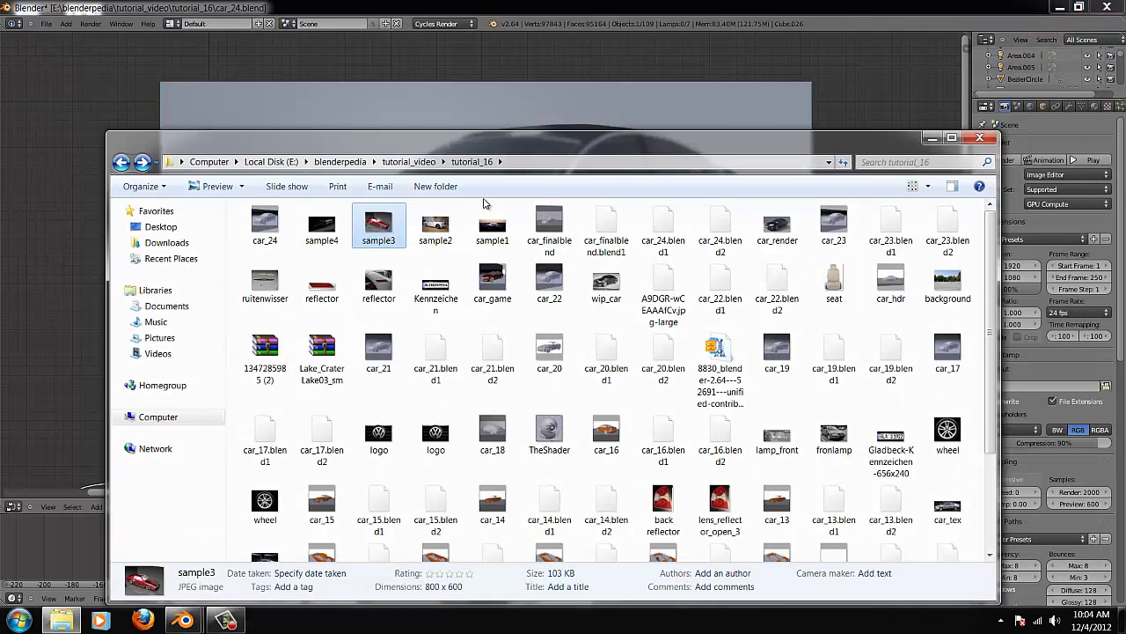
click(425, 227)
double_click(425, 227)
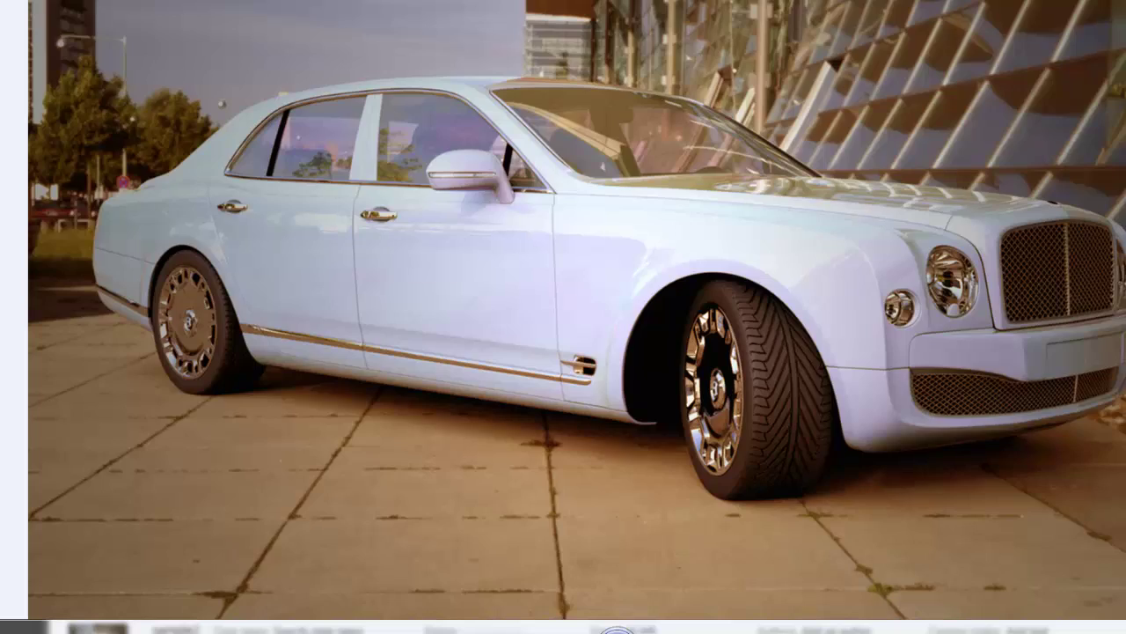
click(1125, 1)
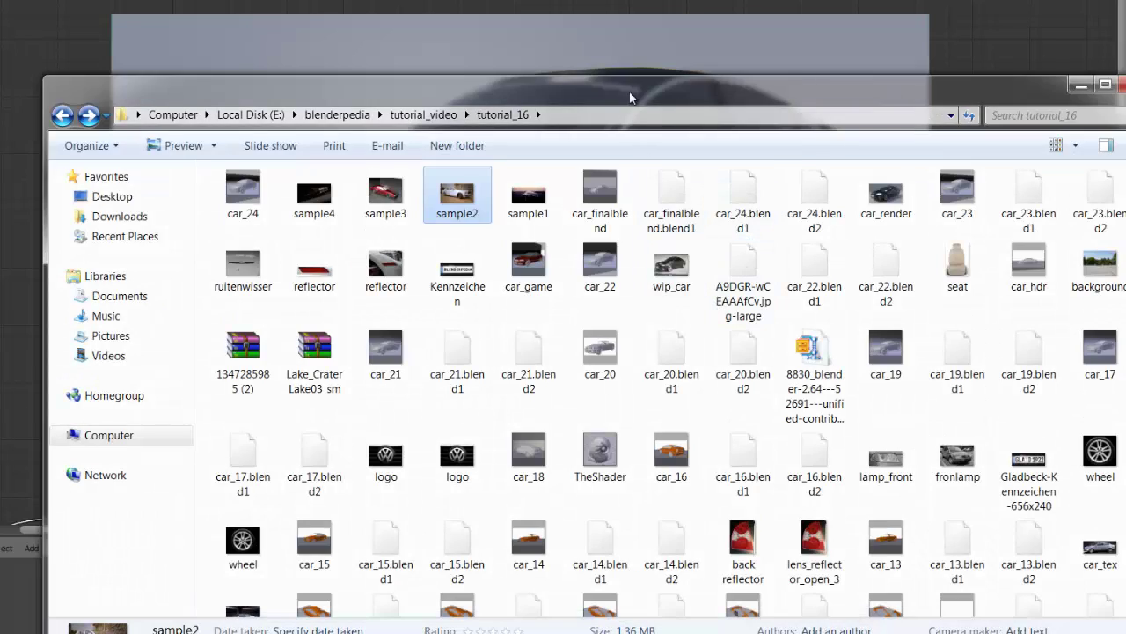
- Reposition the tutorial_16 folder window and look through the rest of its files down to the end of the list
drag(634, 95, 585, 31)
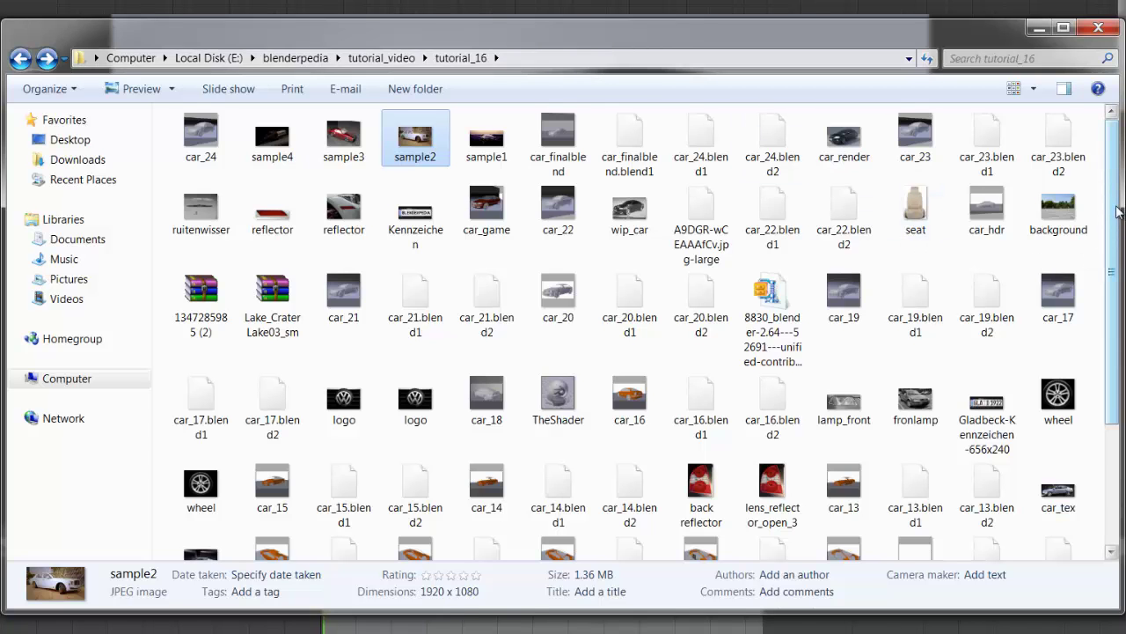
drag(1119, 212, 1110, 284)
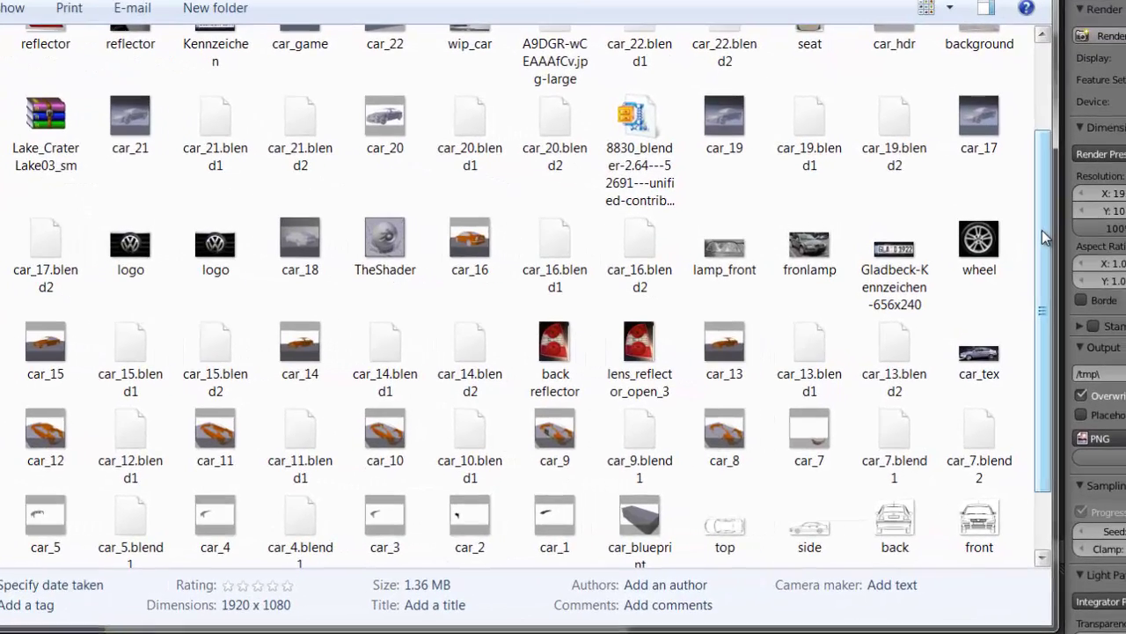
drag(1039, 228, 1030, 305)
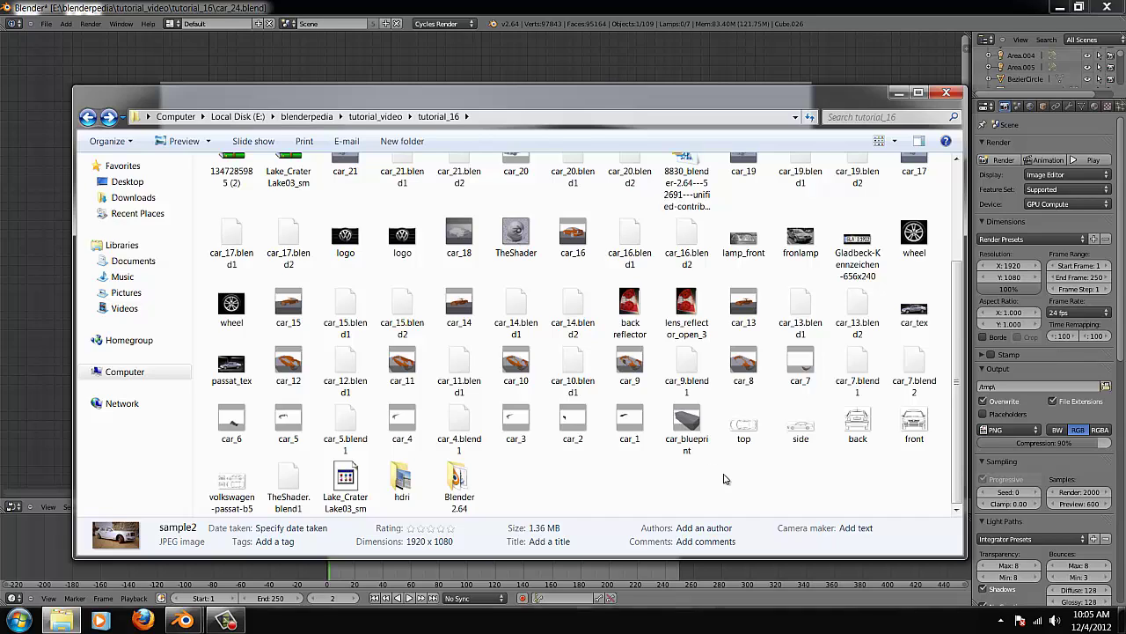
- Open the volkswagen-passat-b5 blueprint image, examine its front, side, rear and top drawings up close, and minimize it
mouse_move(753, 427)
click(231, 500)
double_click(231, 500)
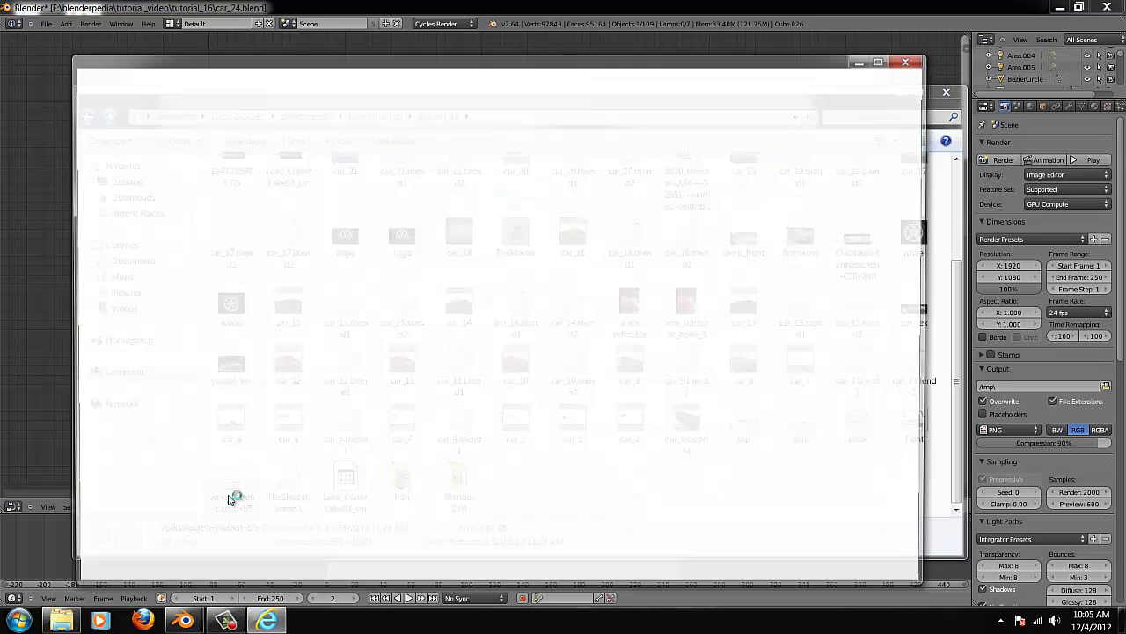
scroll(549, 139, down, 2)
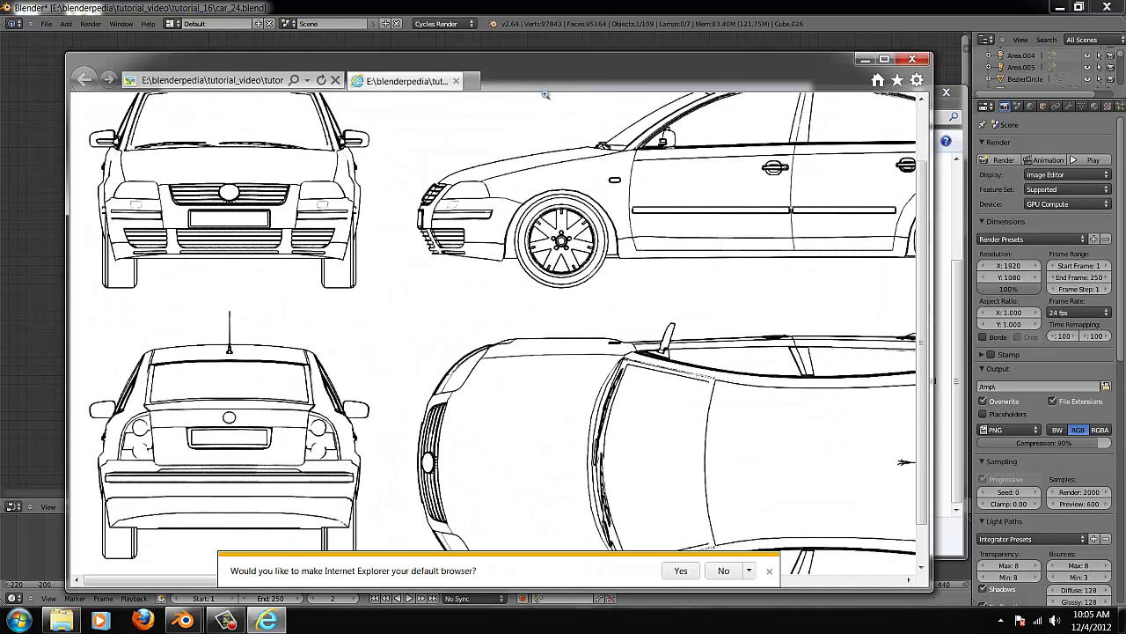
scroll(448, 267, up, 1)
scroll(449, 268, up, 1)
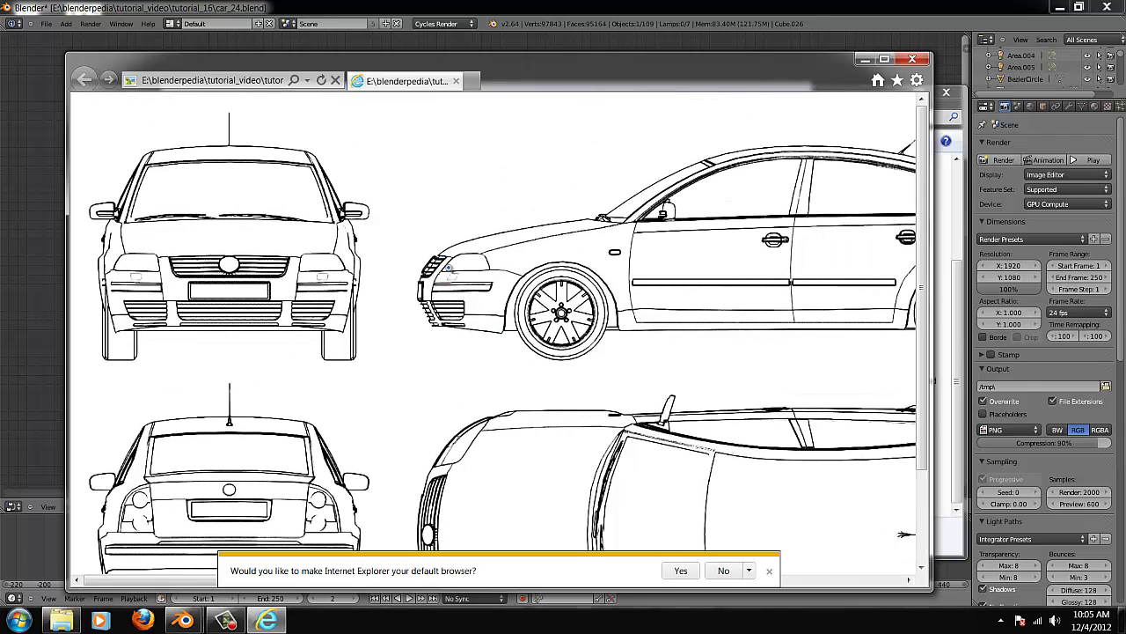
click(476, 276)
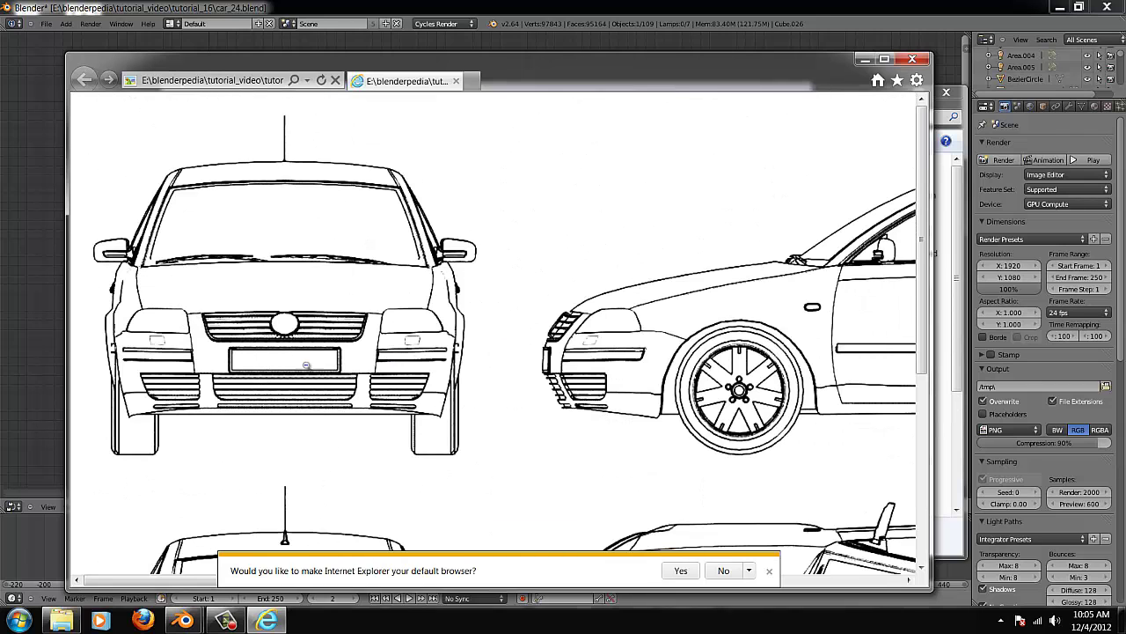
click(285, 355)
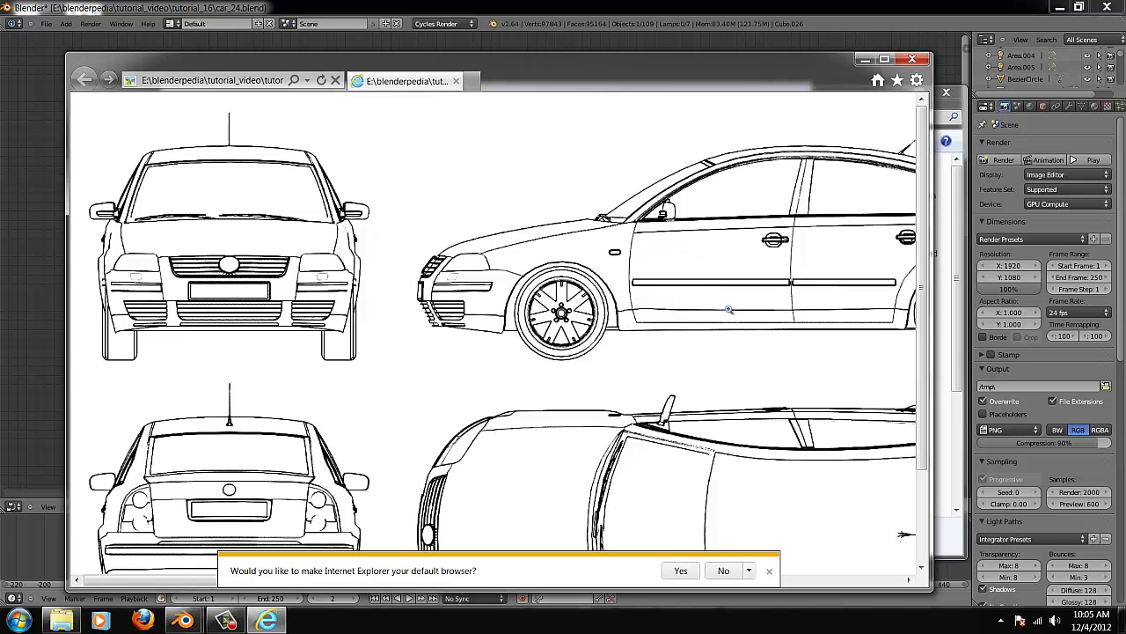
click(863, 58)
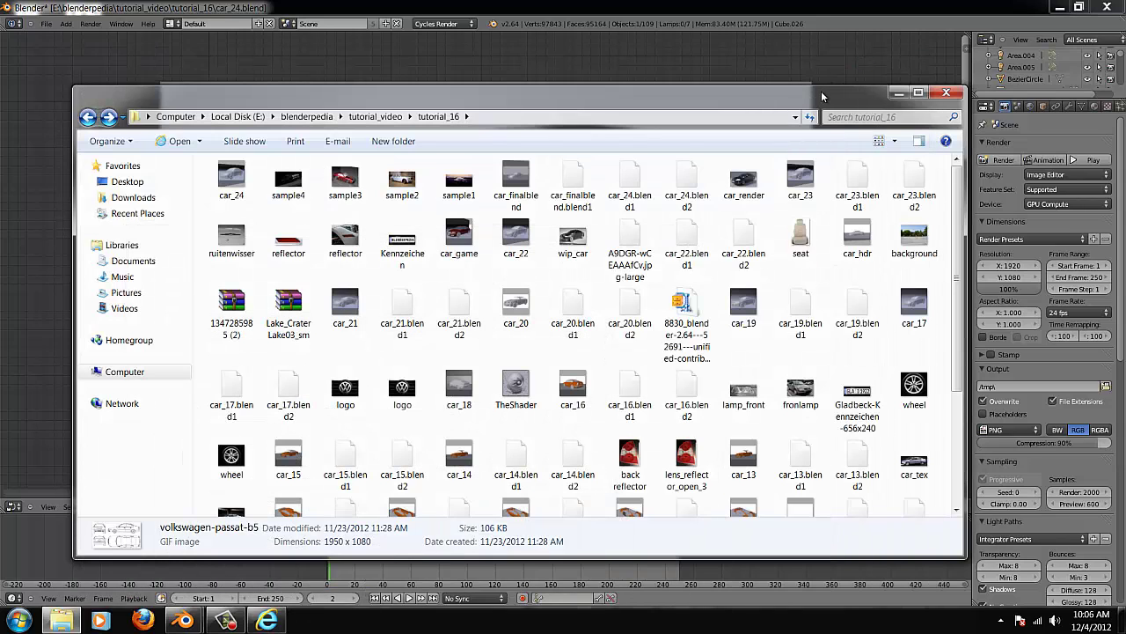
- Reposition the tutorial_16 folder window, look through its file list again, and minimize it to return to Blender
drag(821, 91, 798, 74)
scroll(930, 229, down, 3)
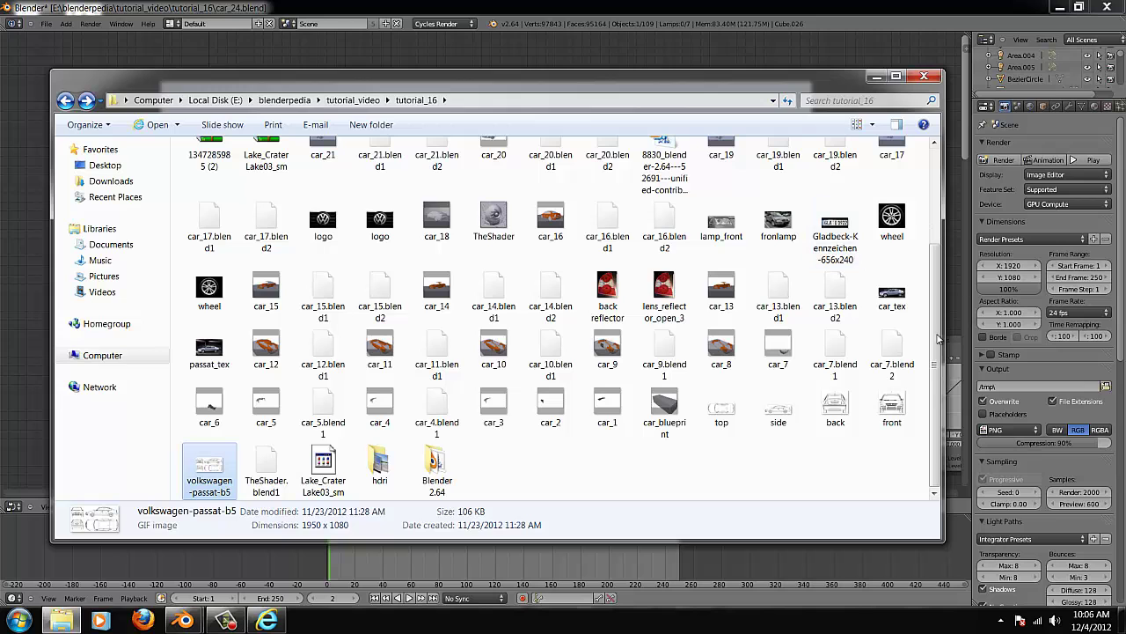
scroll(934, 325, up, 2)
scroll(935, 326, up, 5)
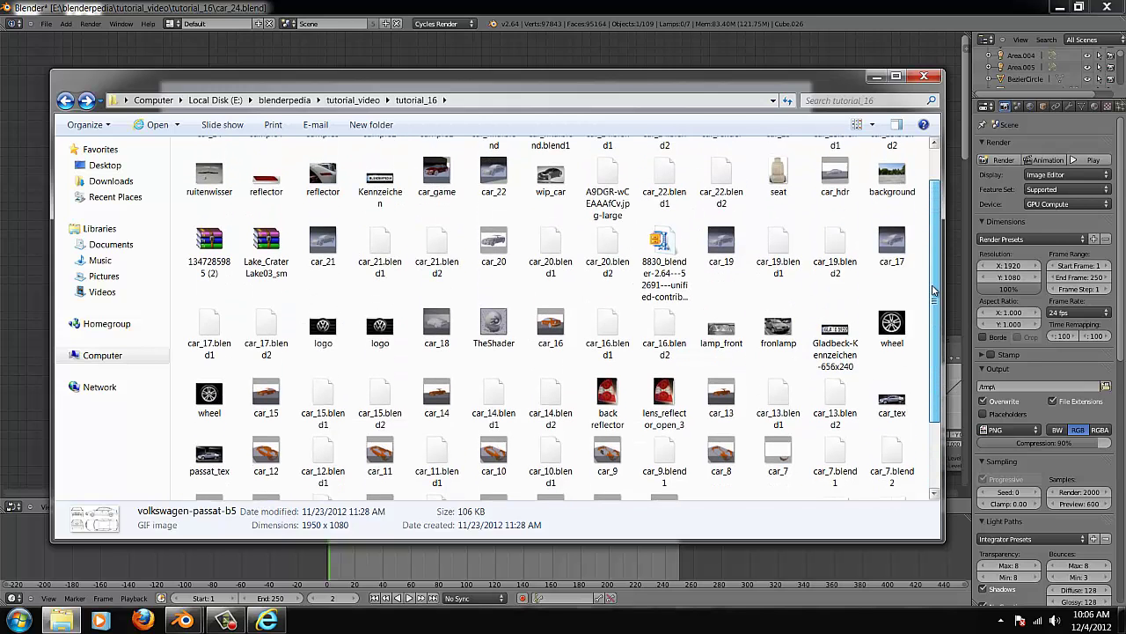
scroll(938, 278, up, 1)
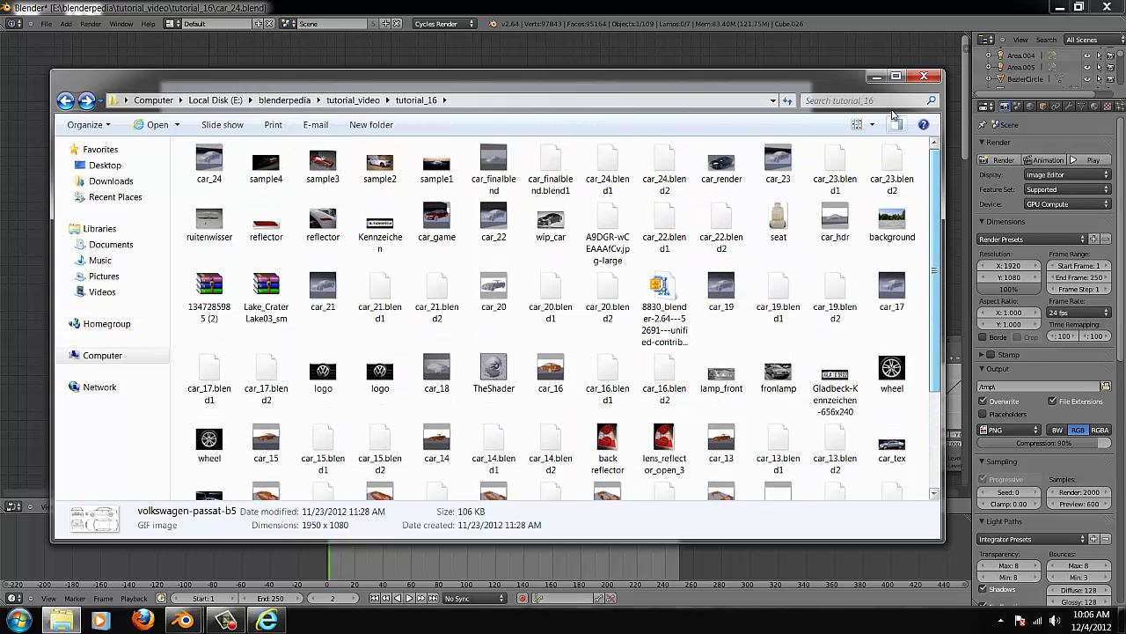
click(877, 76)
- Set the Lens Distortion node's dispersion to 0 in the compositing setup
middle_drag(431, 348, 438, 296)
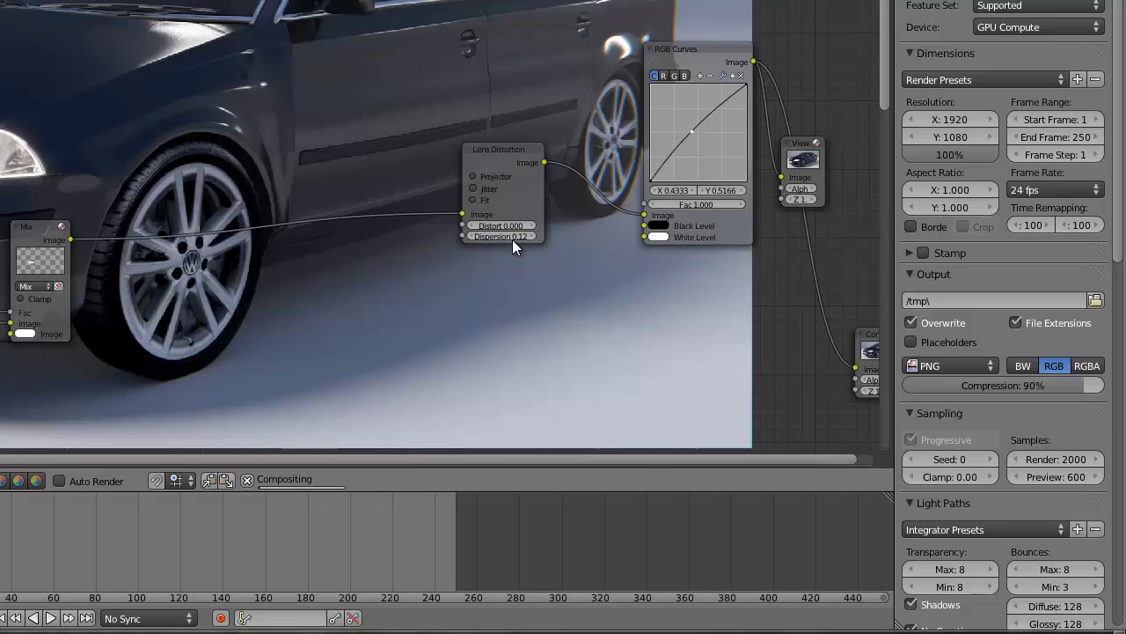
click(498, 236)
text(0)
key(Return)
- Review the compositing nodes over the car backdrop, from the render layers through Glare and Mix to the output
middle_drag(367, 79, 443, 225)
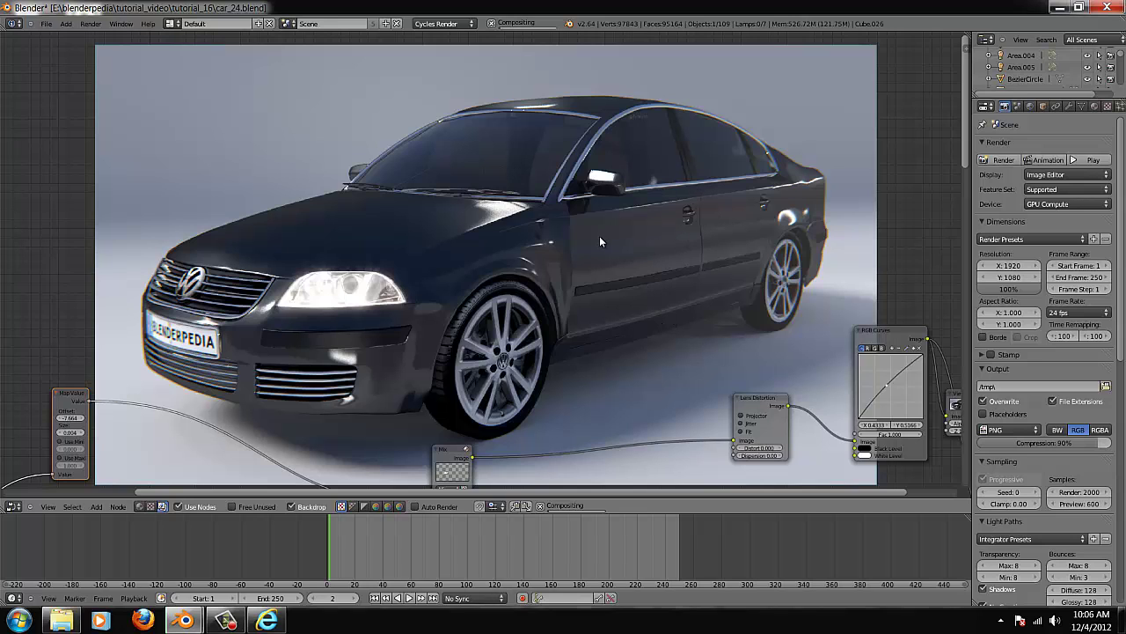
middle_drag(602, 345, 597, 227)
scroll(596, 225, down, 1)
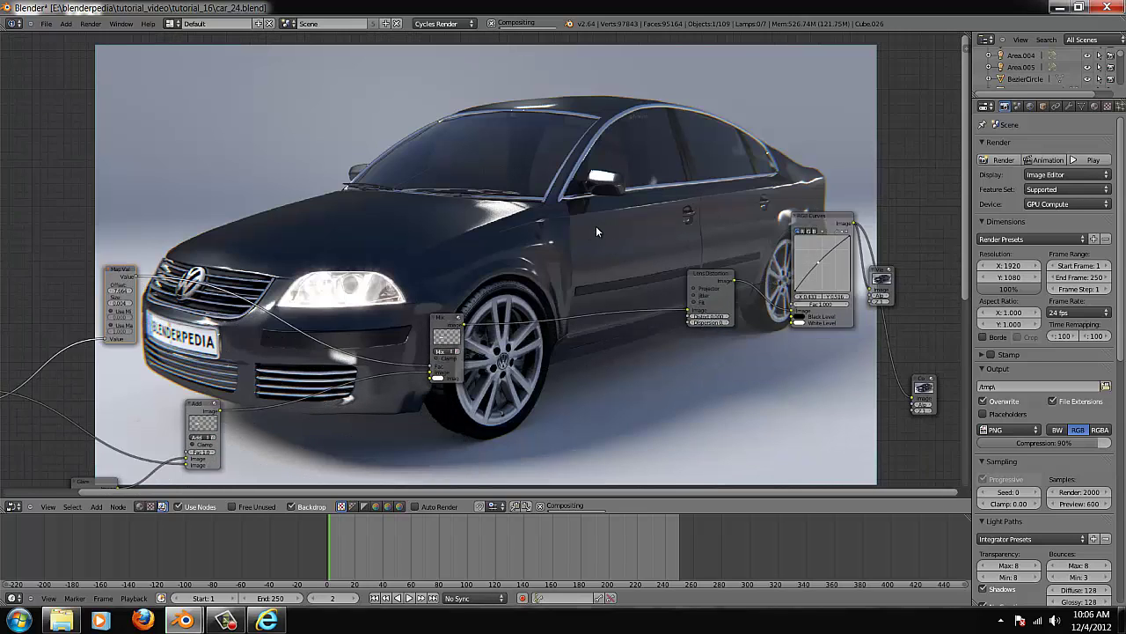
scroll(595, 227, down, 1)
middle_drag(588, 280, 671, 195)
scroll(670, 207, down, 2)
middle_drag(744, 212, 750, 194)
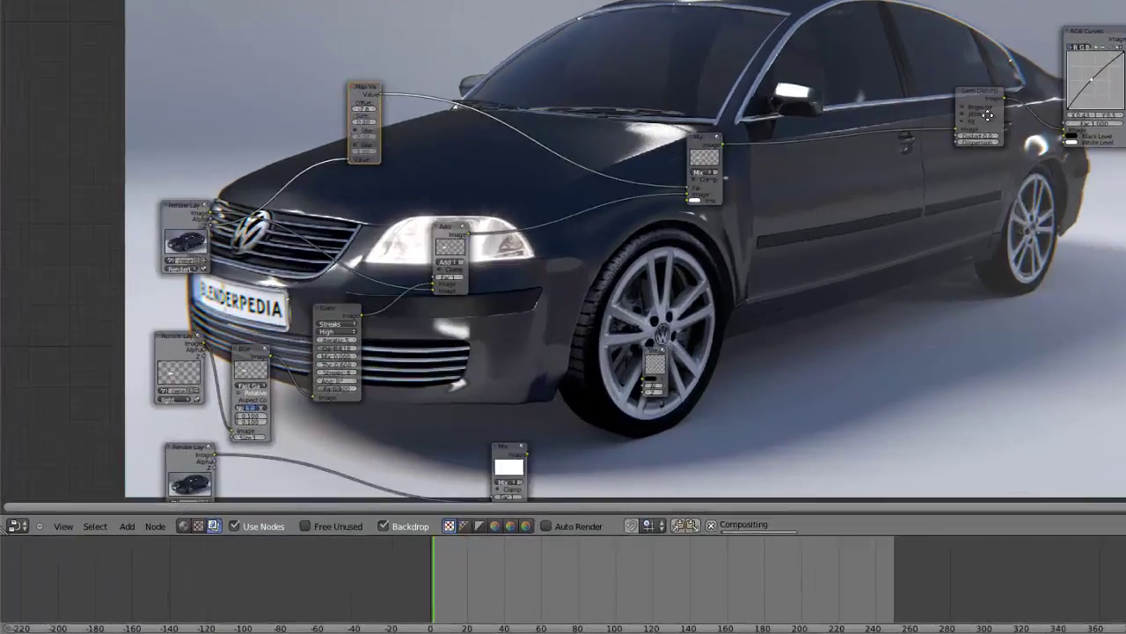
middle_drag(987, 116, 1060, 81)
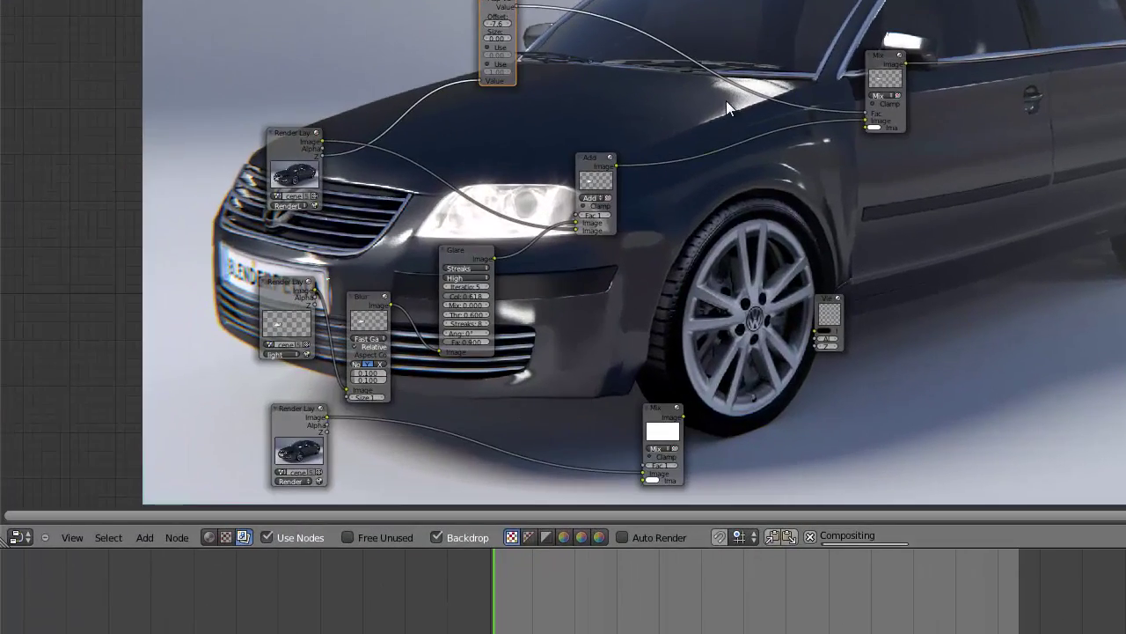
middle_drag(726, 100, 787, 161)
- Examine the car's front, headlight and wheel in the enlarged backdrop and restore the backdrop's smaller size
key(alt+v)
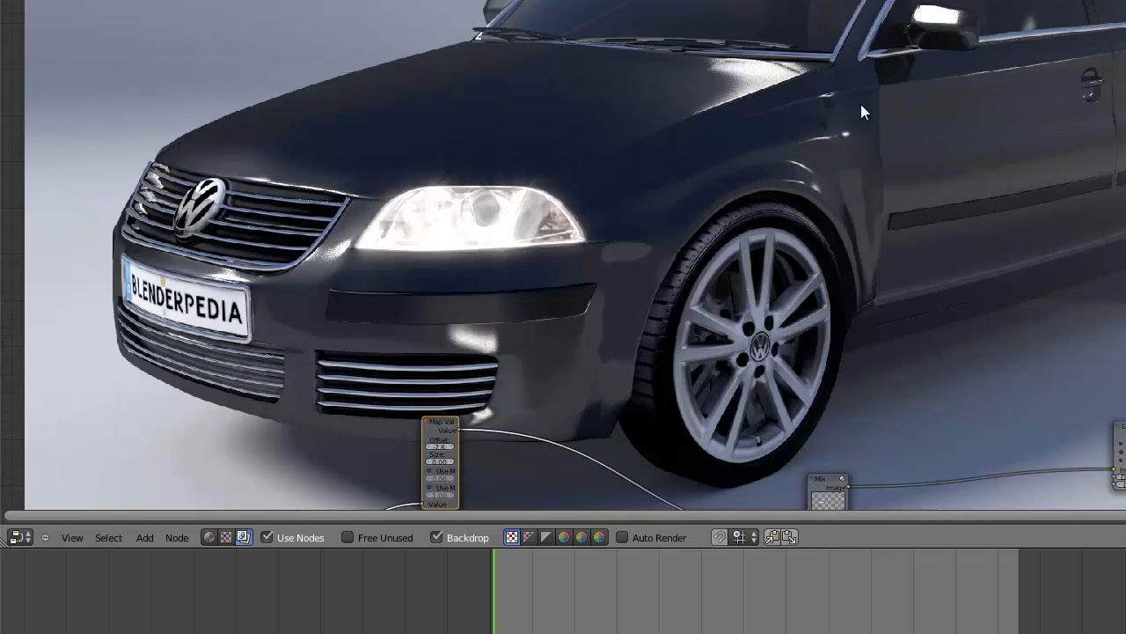
key(alt+v)
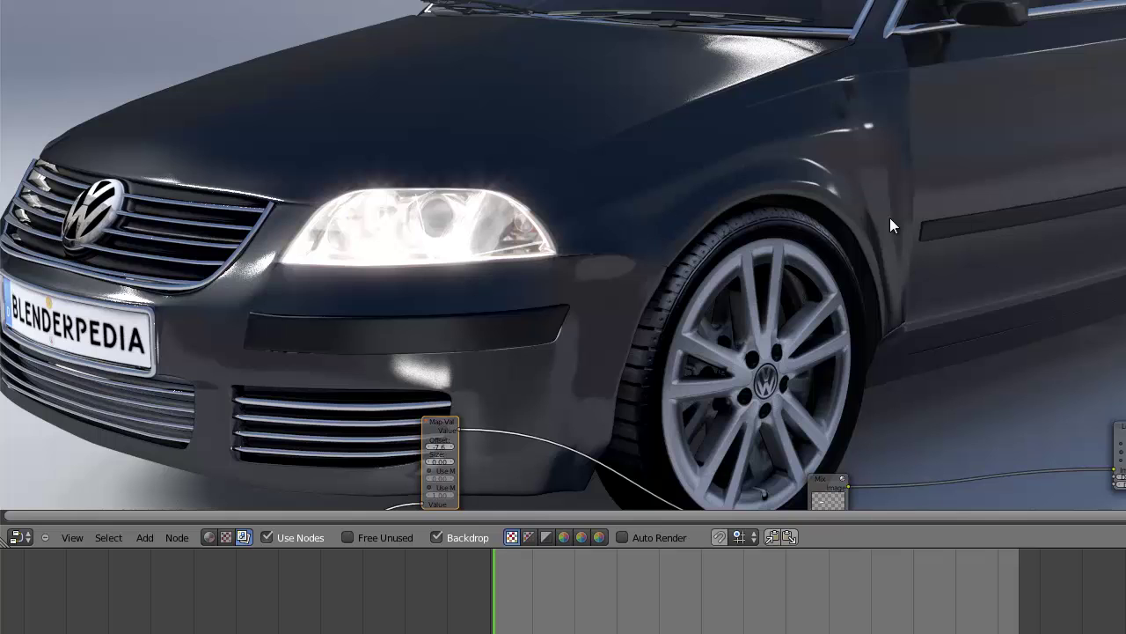
key(v)
key(v)
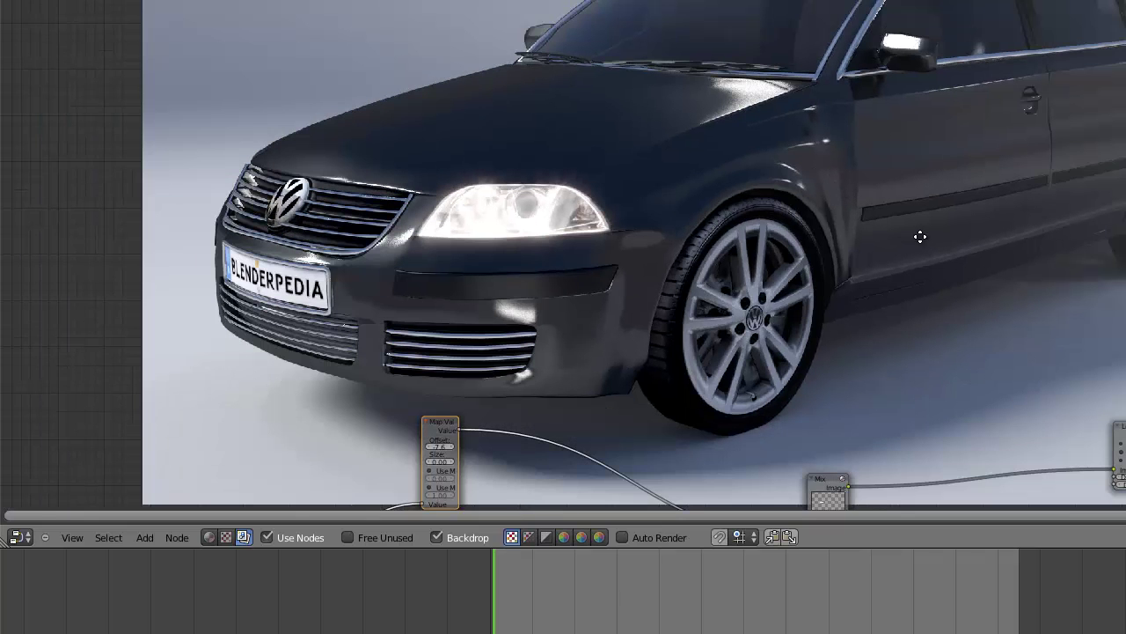
middle_drag(921, 236, 934, 274)
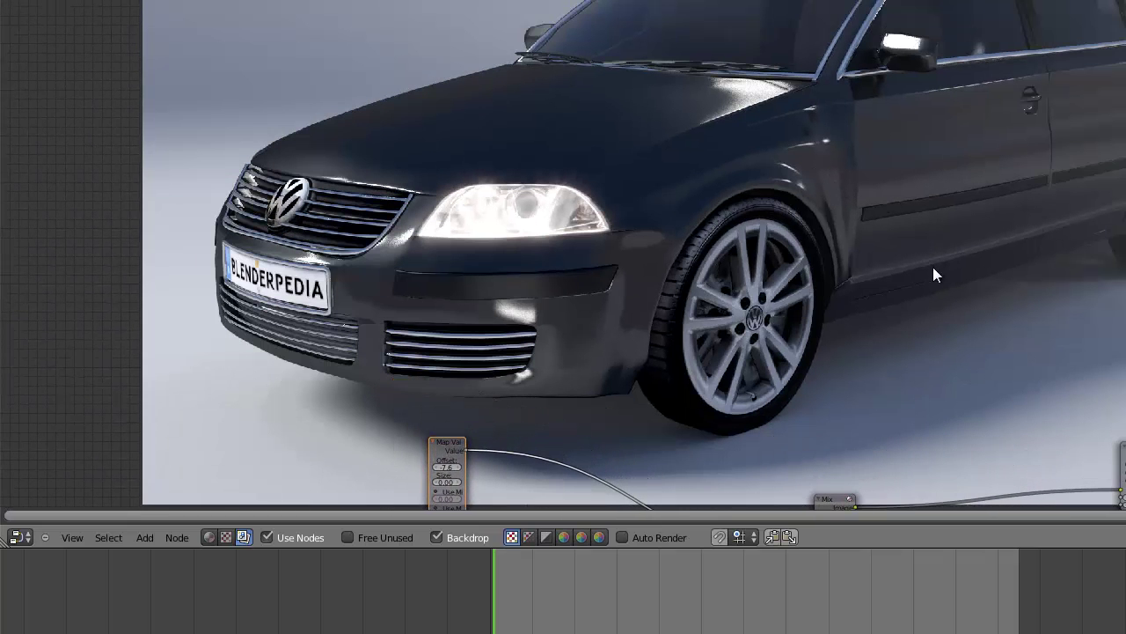
middle_drag(852, 235, 828, 249)
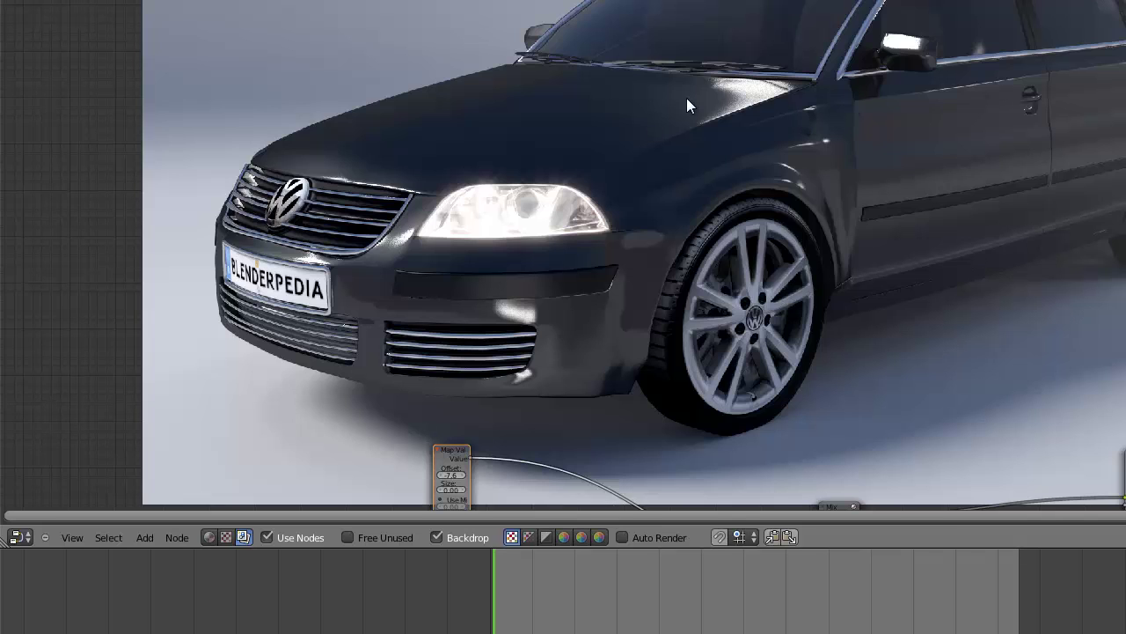
- Switch the node editor to the 3D View and inspect the car, curved backdrop and lights from the side and around
click(19, 536)
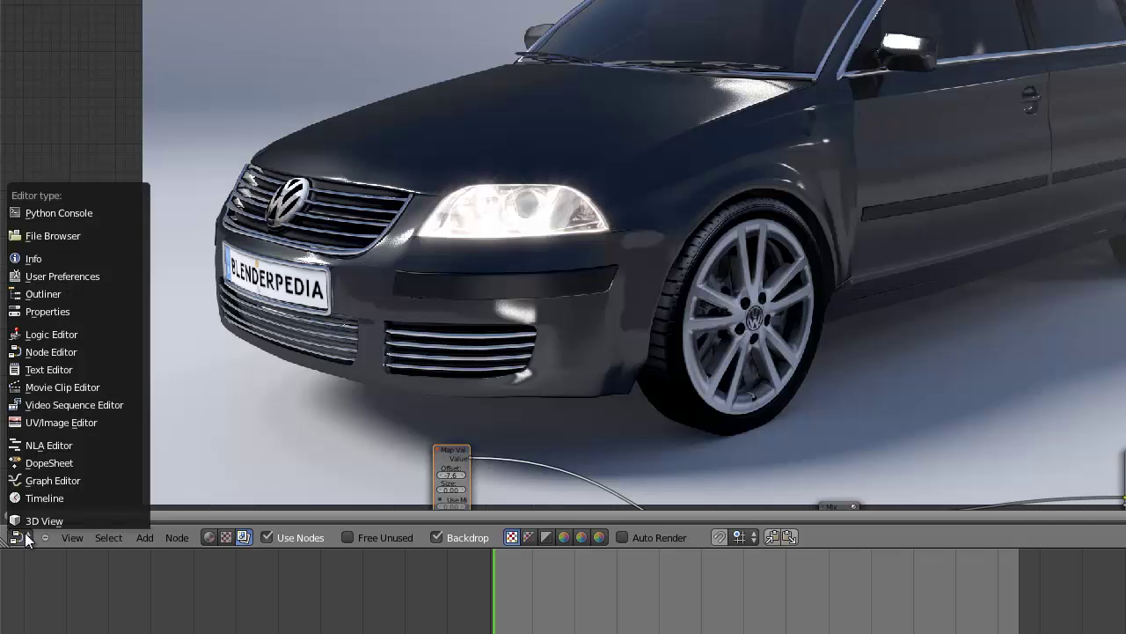
click(40, 521)
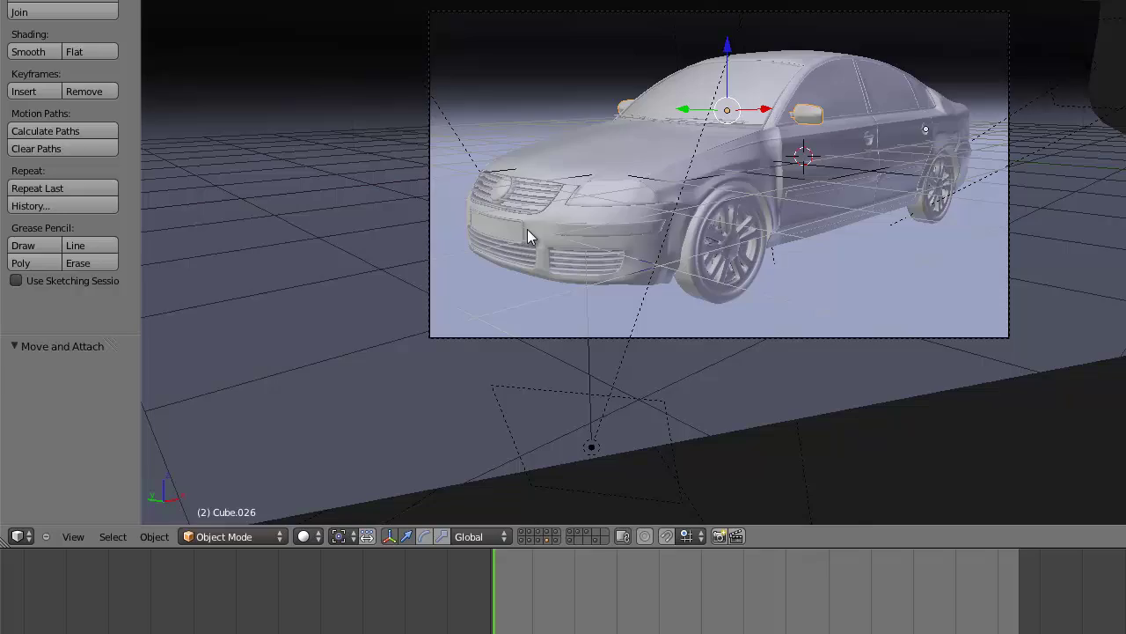
key(KP_3)
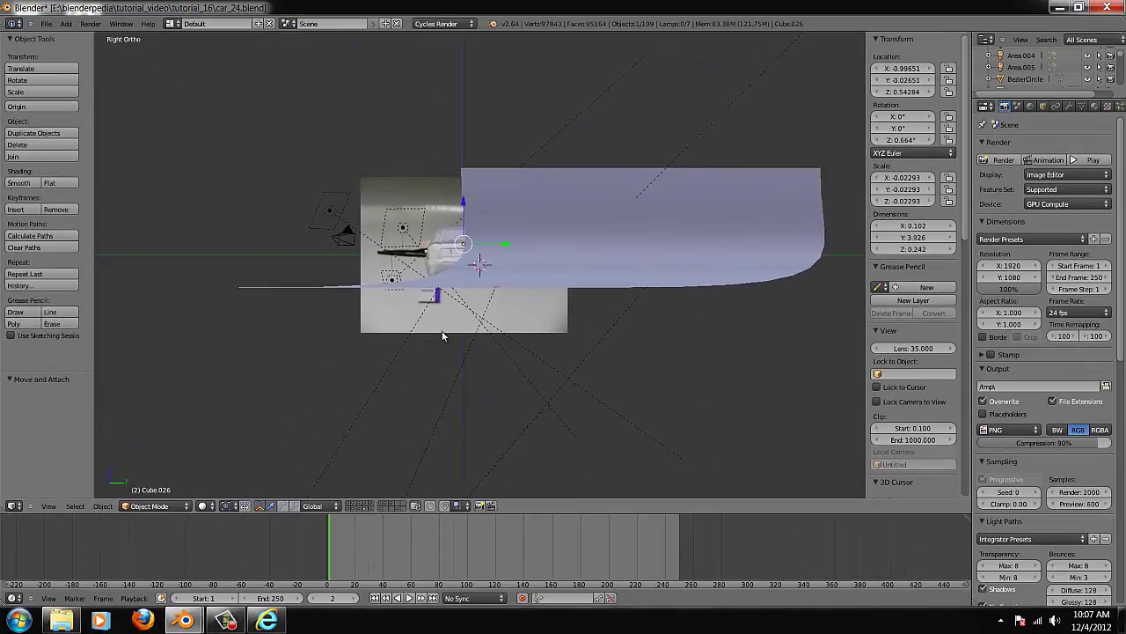
middle_drag(662, 272, 970, 283)
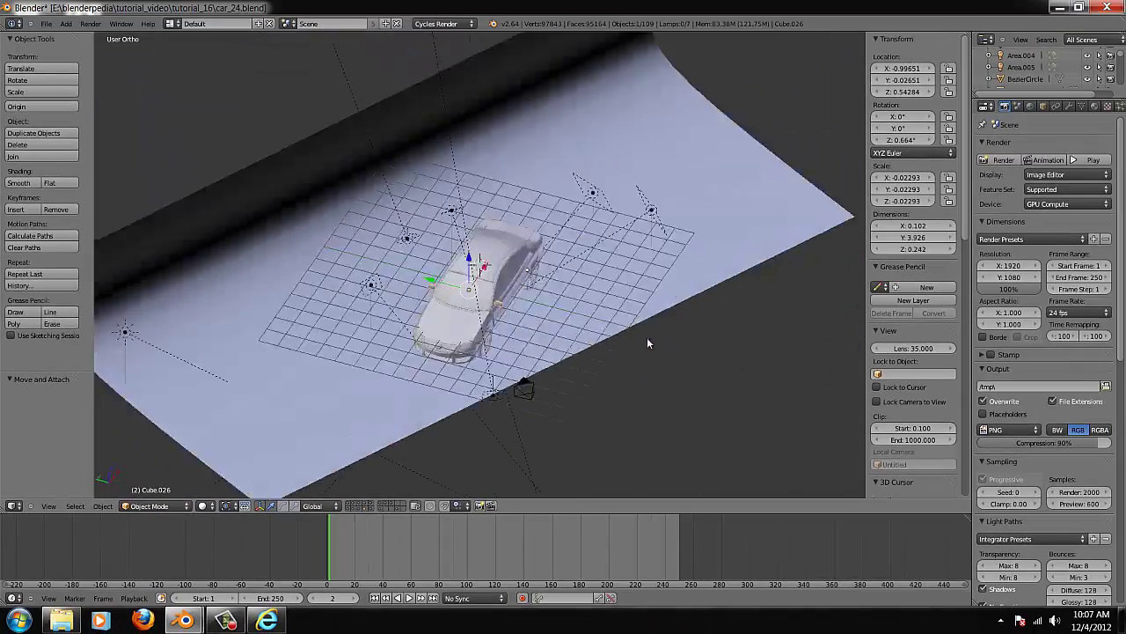
scroll(646, 344, up, 10)
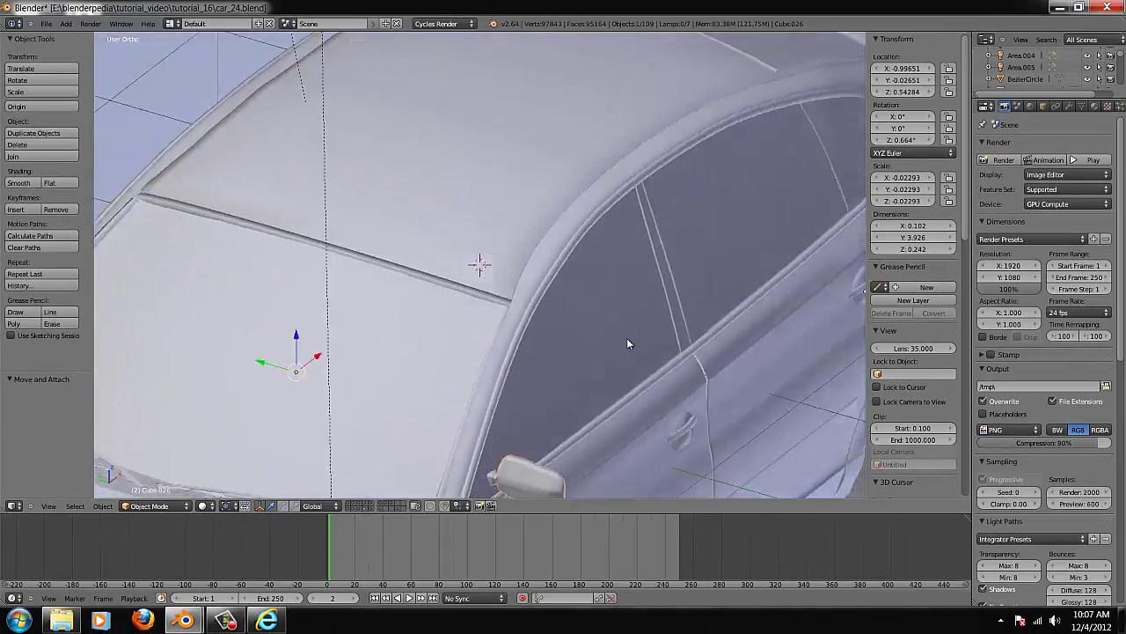
scroll(626, 343, down, 8)
middle_drag(629, 319, 608, 357)
scroll(639, 352, down, 3)
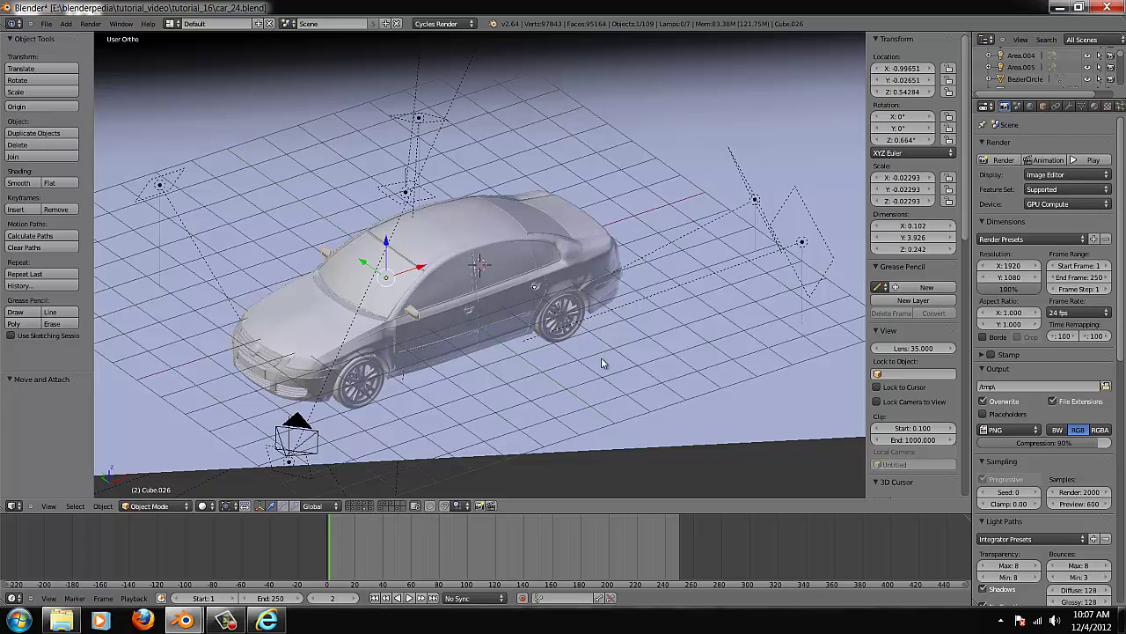
- Inspect the car model and light placement in the top and front orthographic views
key(KP_7)
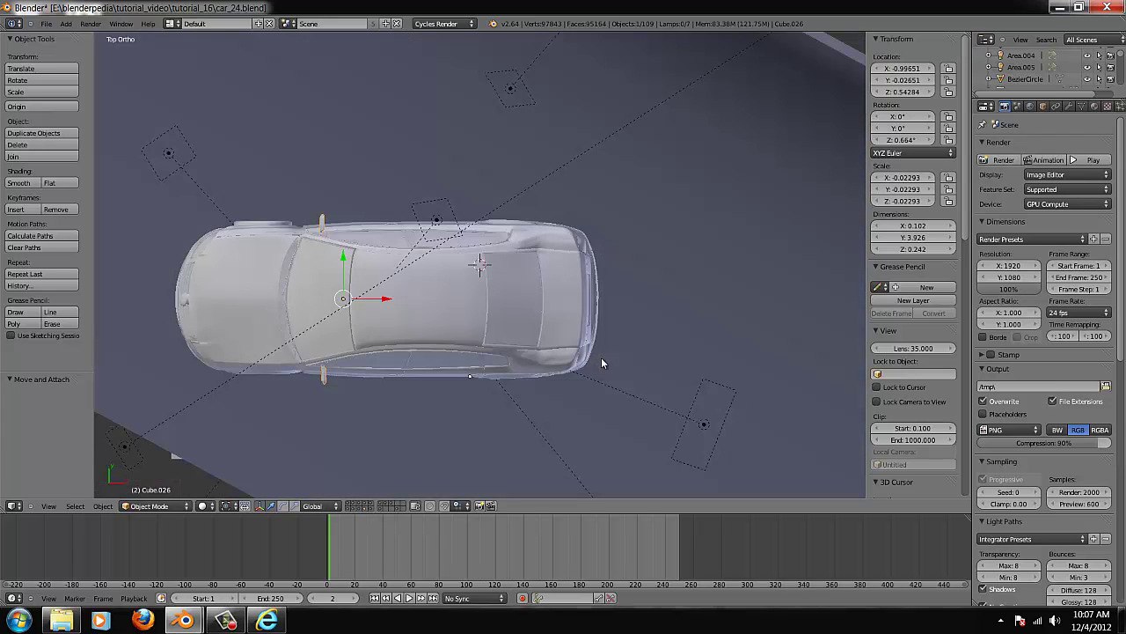
scroll(601, 362, down, 6)
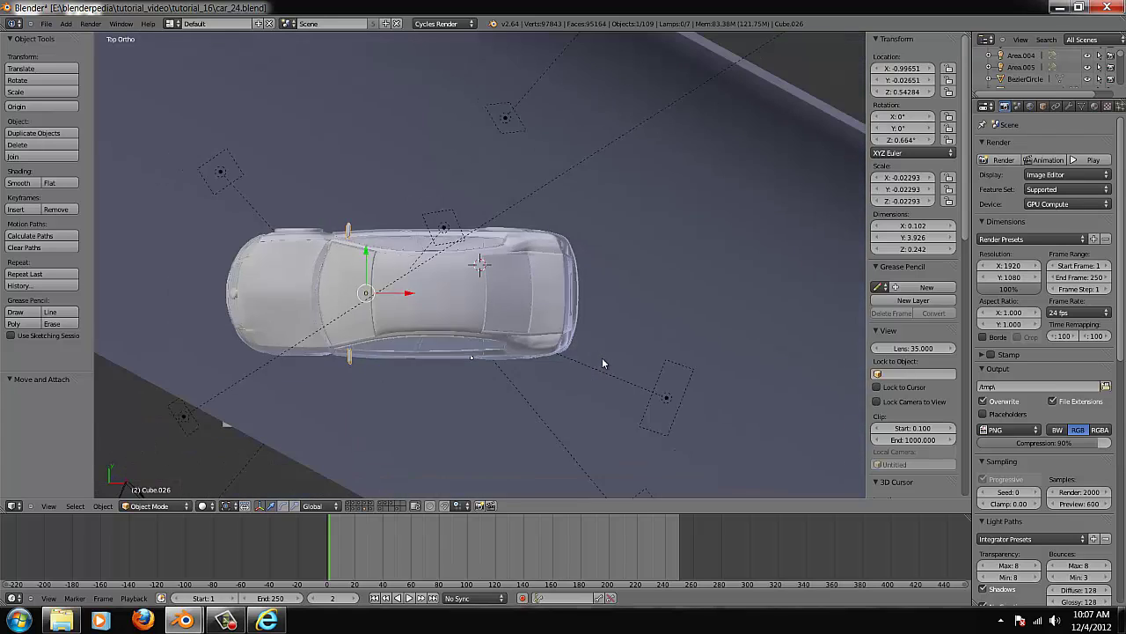
key(KP_1)
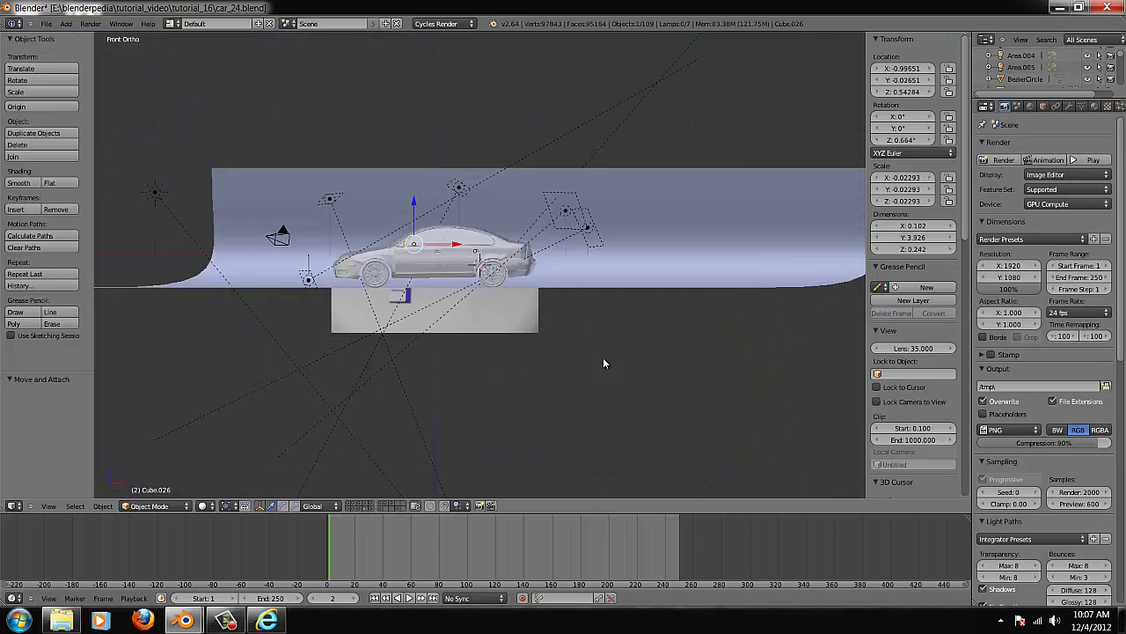
scroll(603, 361, up, 5)
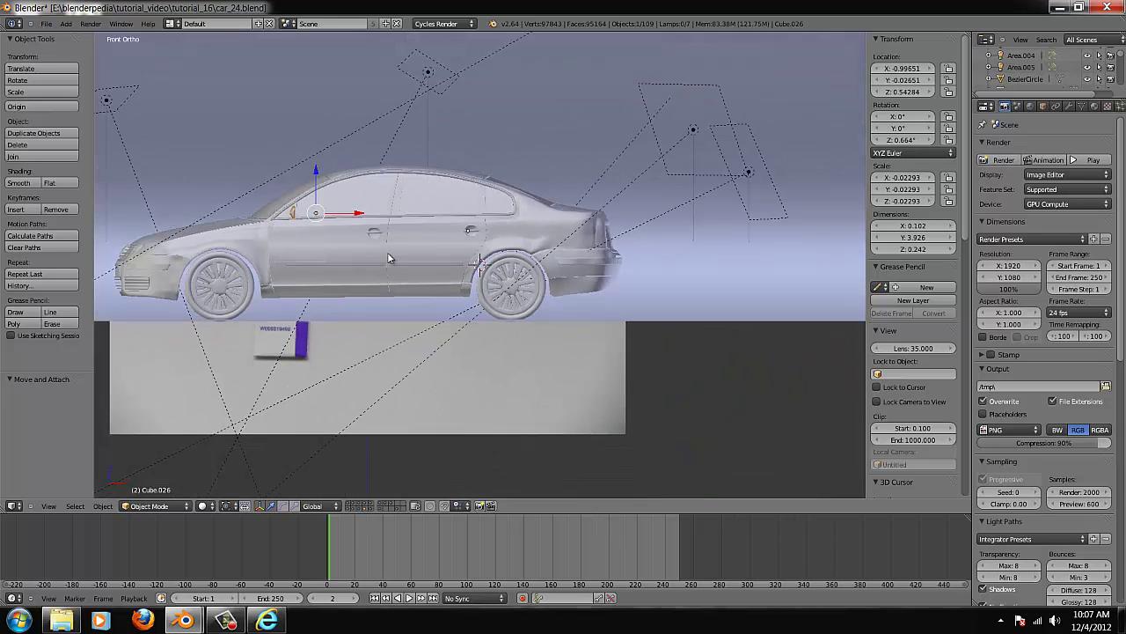
- Review the viewport's background image entries and compare the car's wireframe with the background image in front view
scroll(908, 413, down, 10)
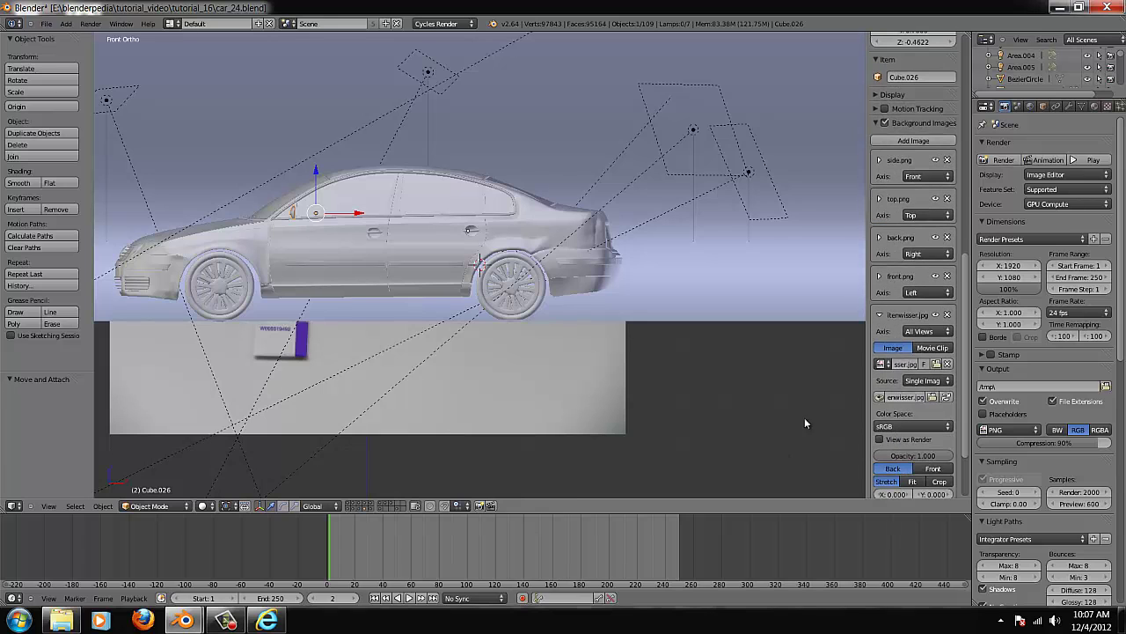
key(z)
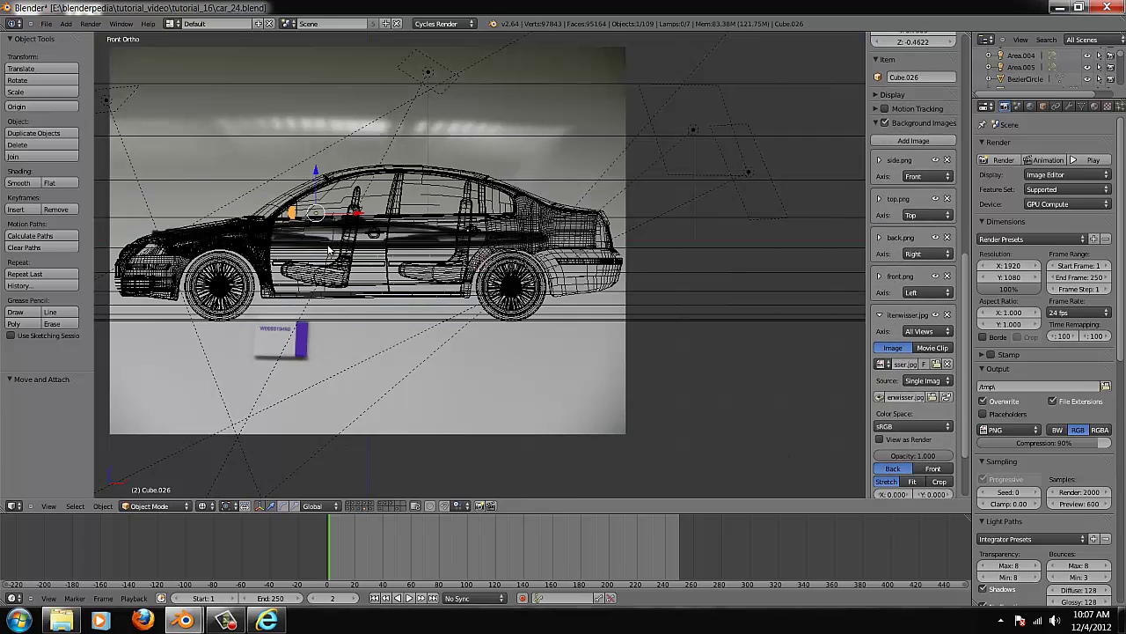
key(z)
scroll(330, 251, down, 2)
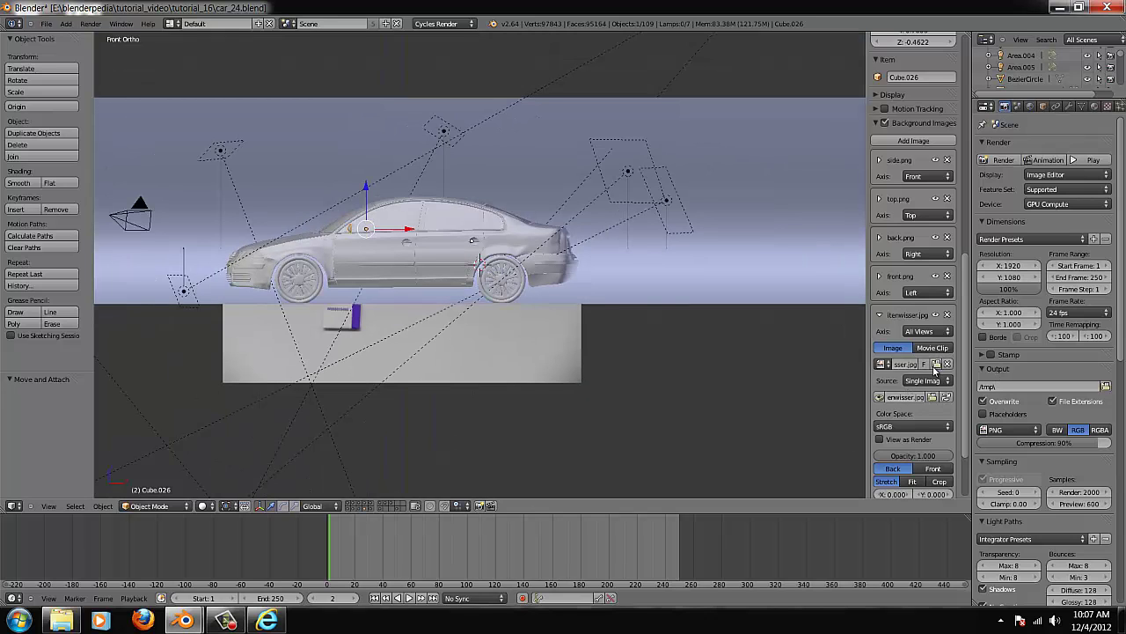
click(936, 315)
scroll(411, 359, up, 3)
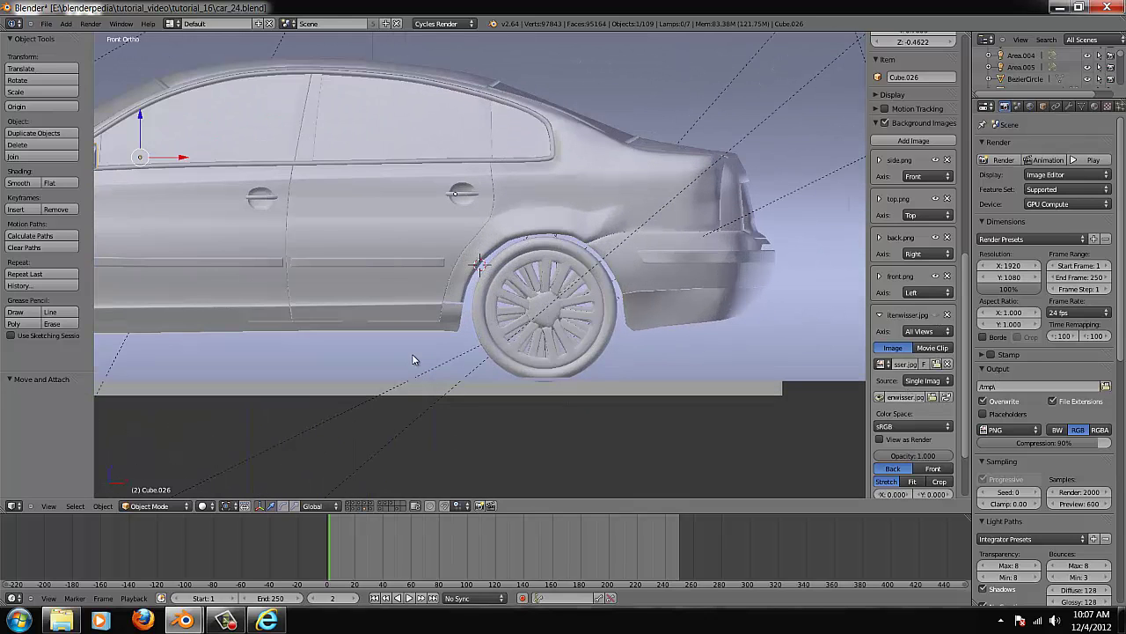
- Switch back to the tutorial_16 folder and open the top blueprint image
click(136, 554)
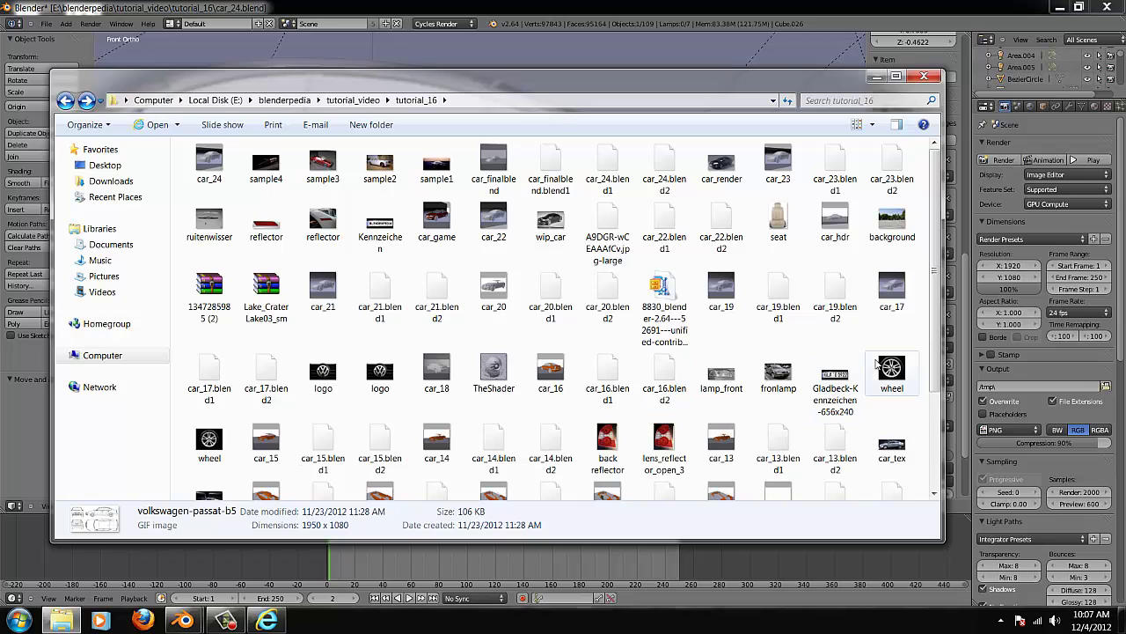
scroll(836, 369, down, 3)
double_click(720, 409)
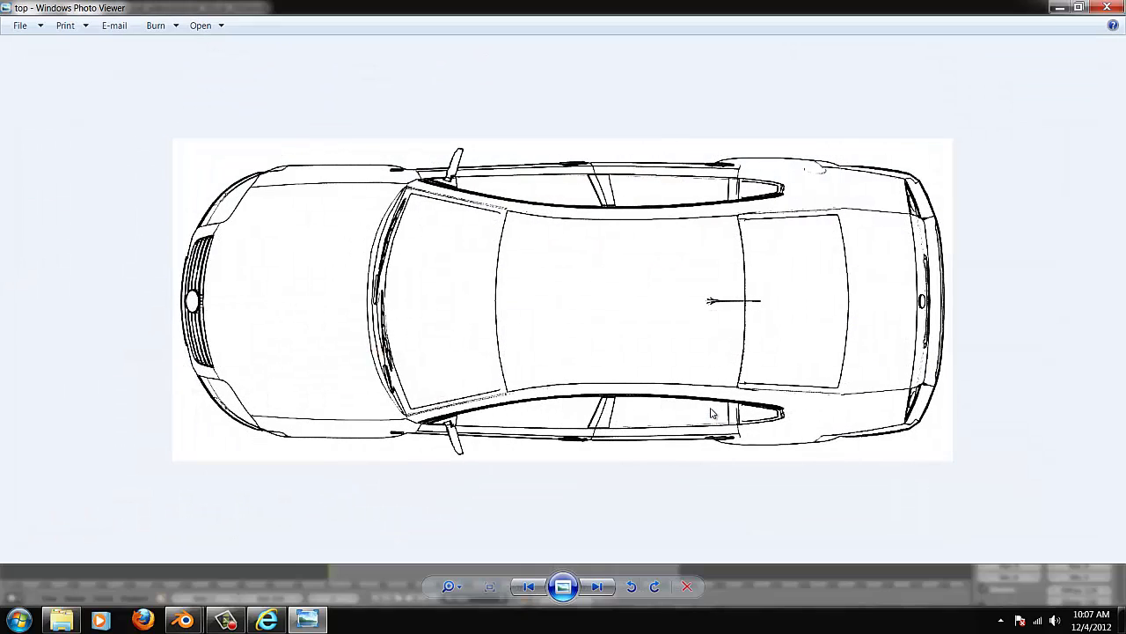
- Show the side blueprint in the photo viewer, minimize the viewer and folder windows, and return to Blender
click(595, 588)
click(1058, 7)
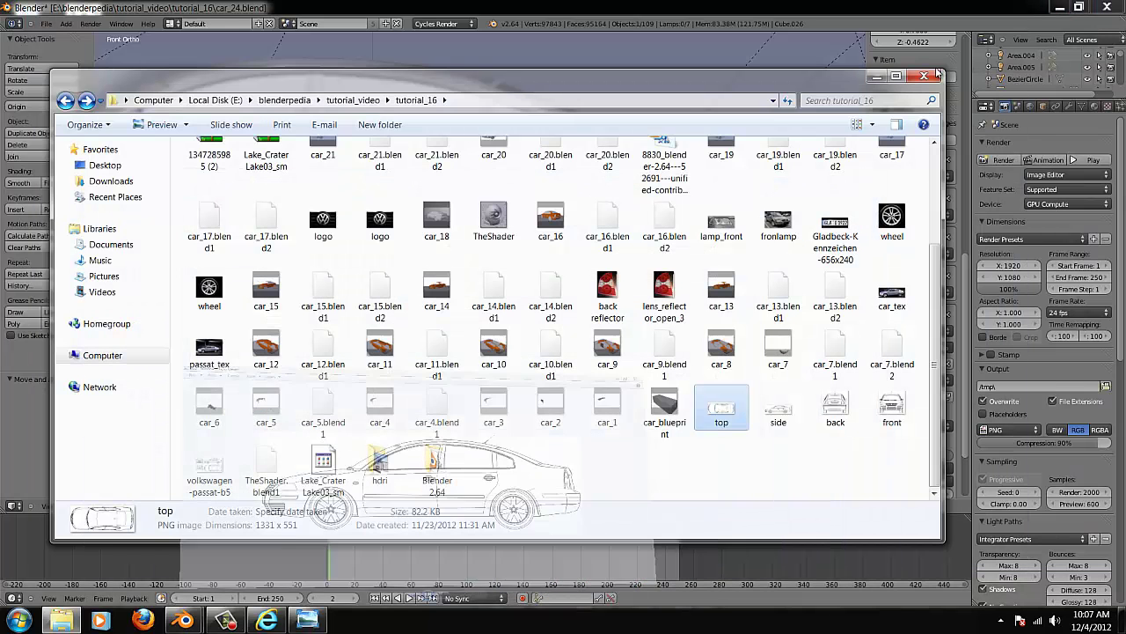
click(632, 9)
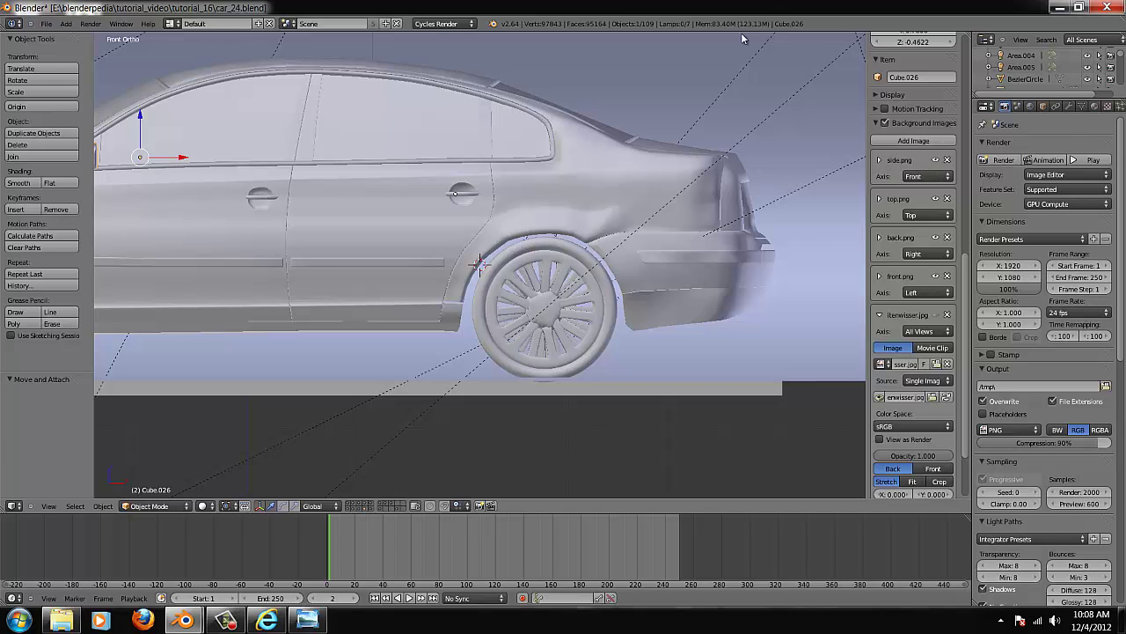
- Switch the 3D view to an empty layer and display the side blueprint in front view and the top blueprint in top view
click(385, 511)
scroll(476, 232, down, 3)
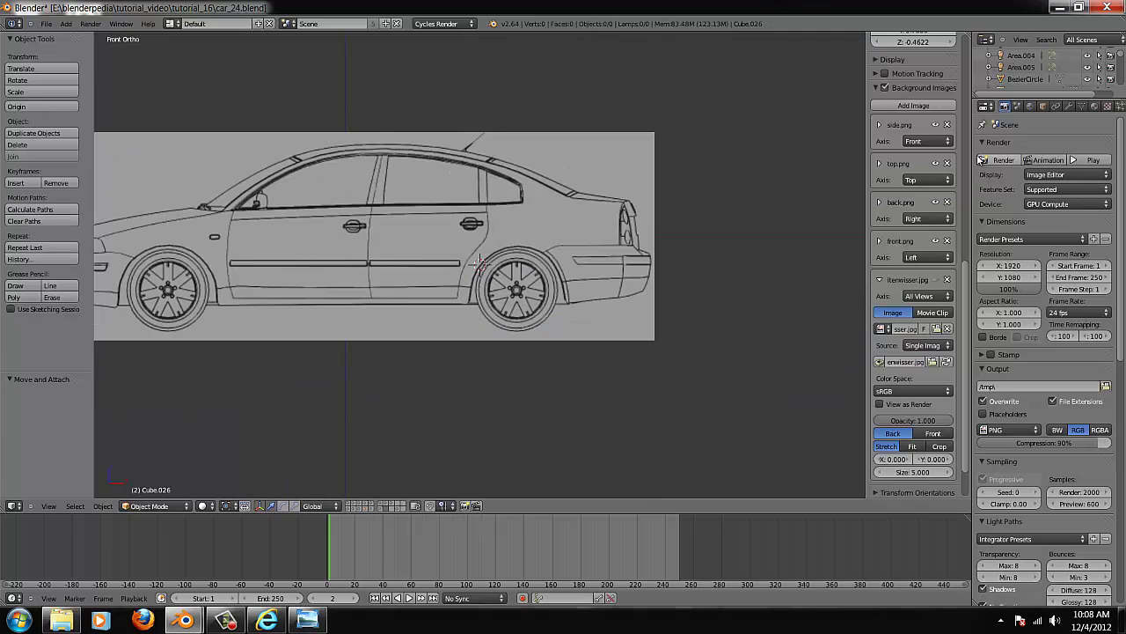
click(923, 145)
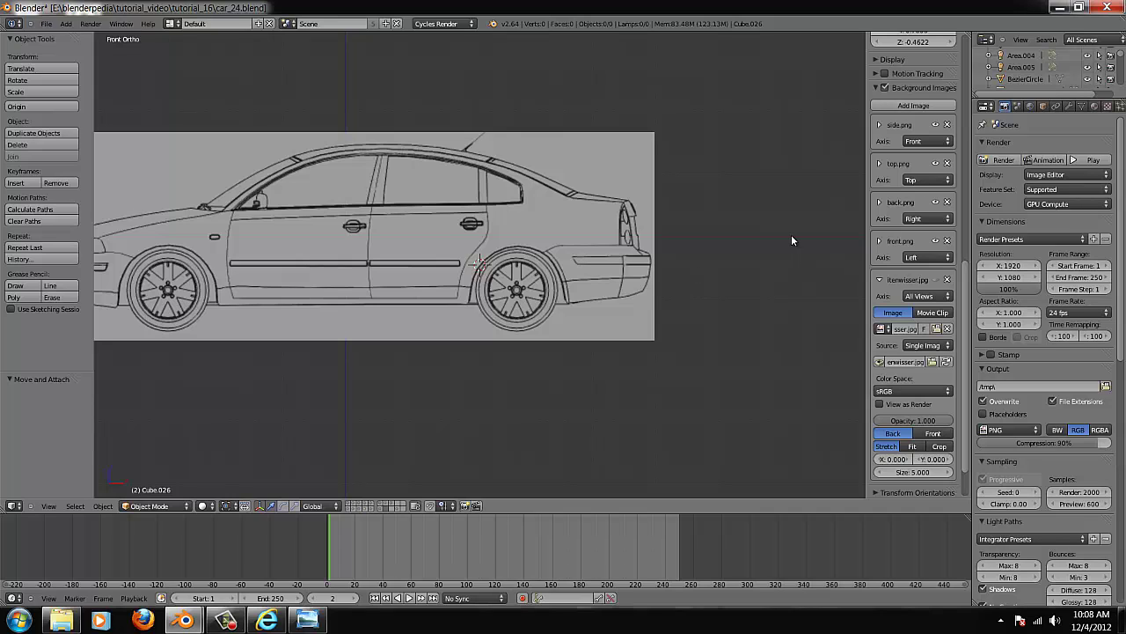
key(KP_7)
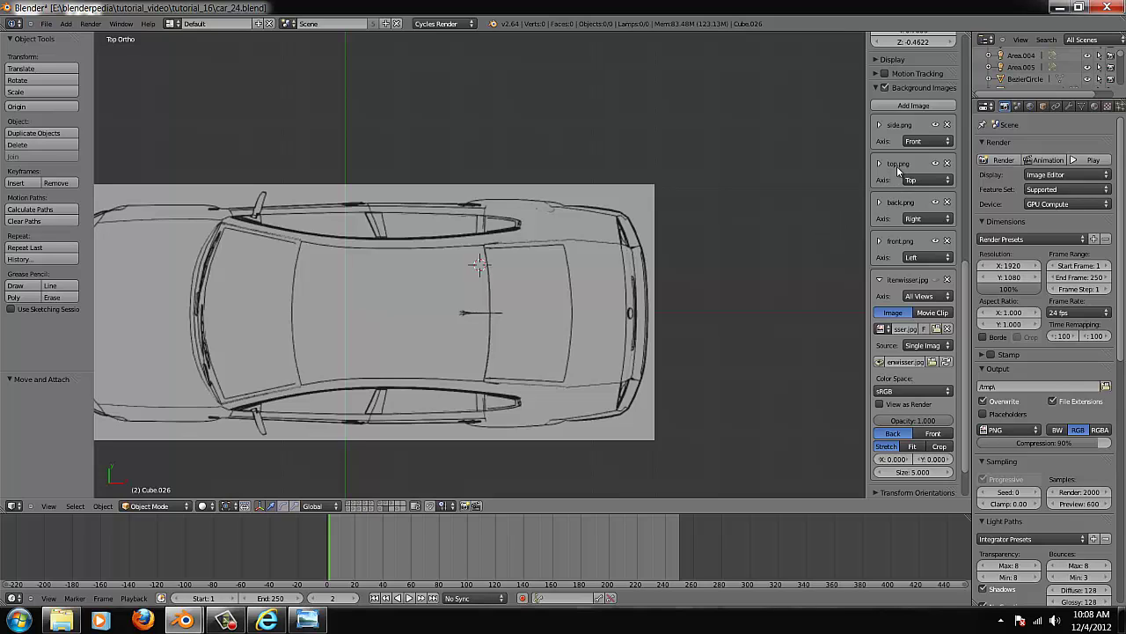
scroll(553, 195, down, 1)
click(319, 213)
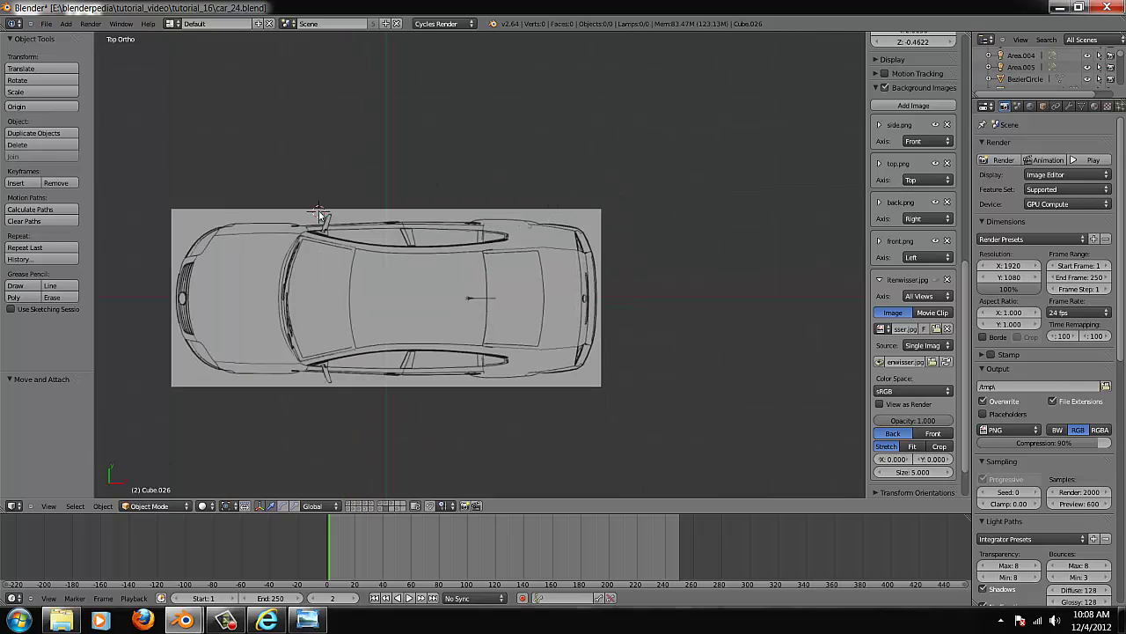
key(alt+Home)
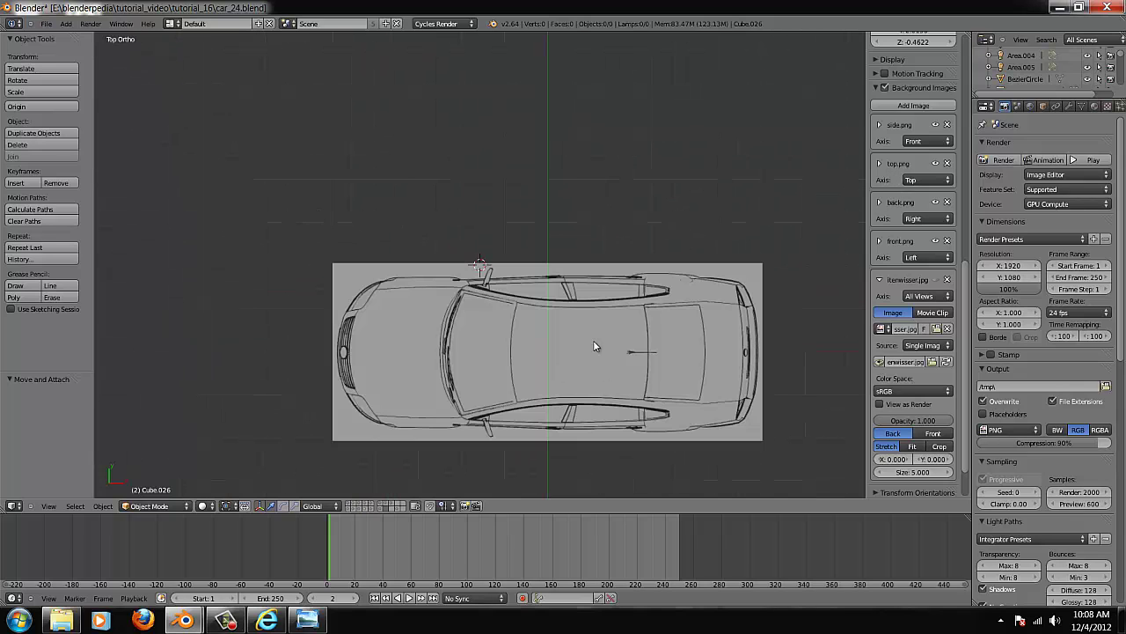
- Add a cube, move it onto the middle of the top blueprint and scale it up by about 1.85
click(66, 24)
mouse_move(78, 35)
click(164, 50)
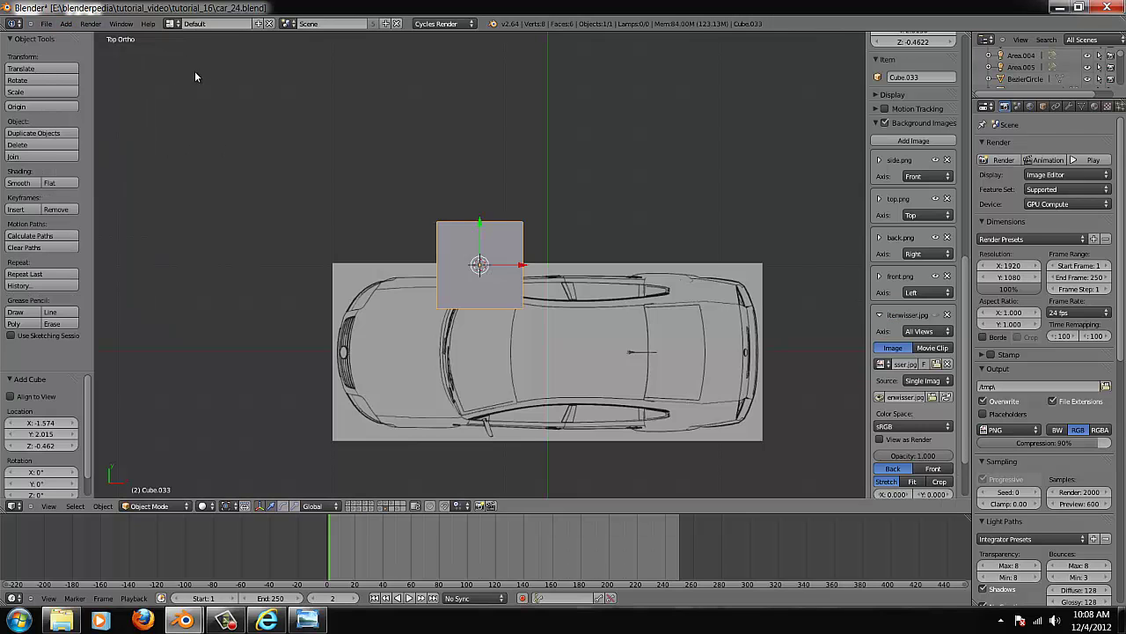
key(g)
click(404, 236)
key(s)
click(635, 385)
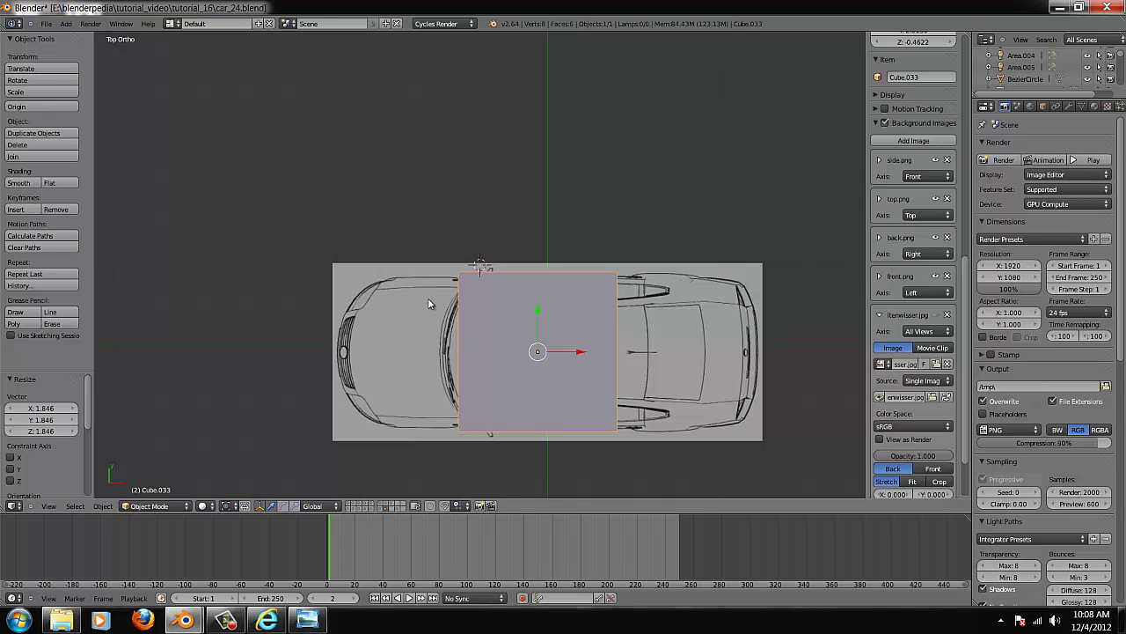
- Reposition the cube over the top blueprint and stretch it along X by about 1.86
key(alt+Home)
scroll(767, 331, up, 2)
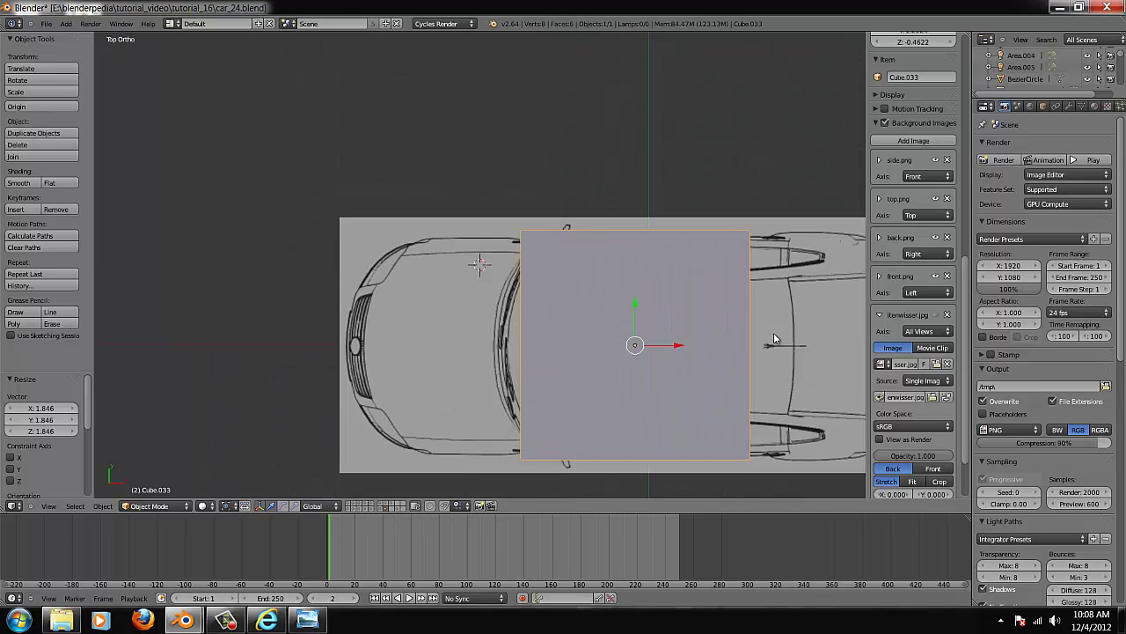
key(g)
click(790, 337)
scroll(739, 333, down, 1)
key(s)
key(x)
click(832, 337)
scroll(736, 315, down, 1)
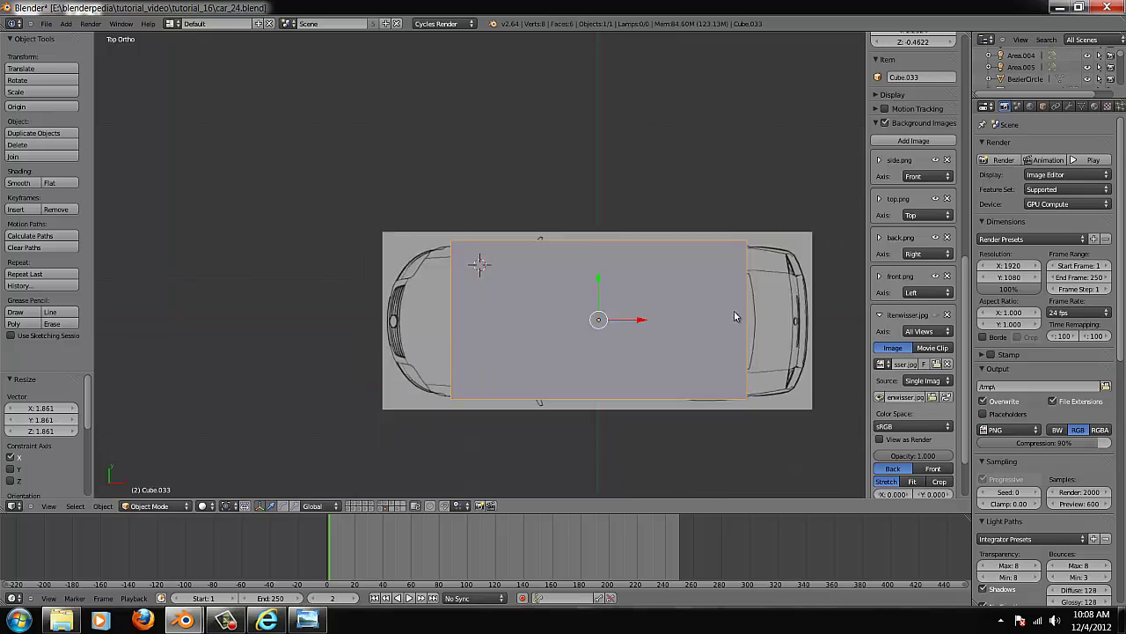
- Stretch and reposition the cube along the car's length, finishing with an X scale of 1.027 to reach both bumpers
scroll(734, 313, down, 1)
key(s)
key(x)
click(771, 329)
key(g)
click(770, 330)
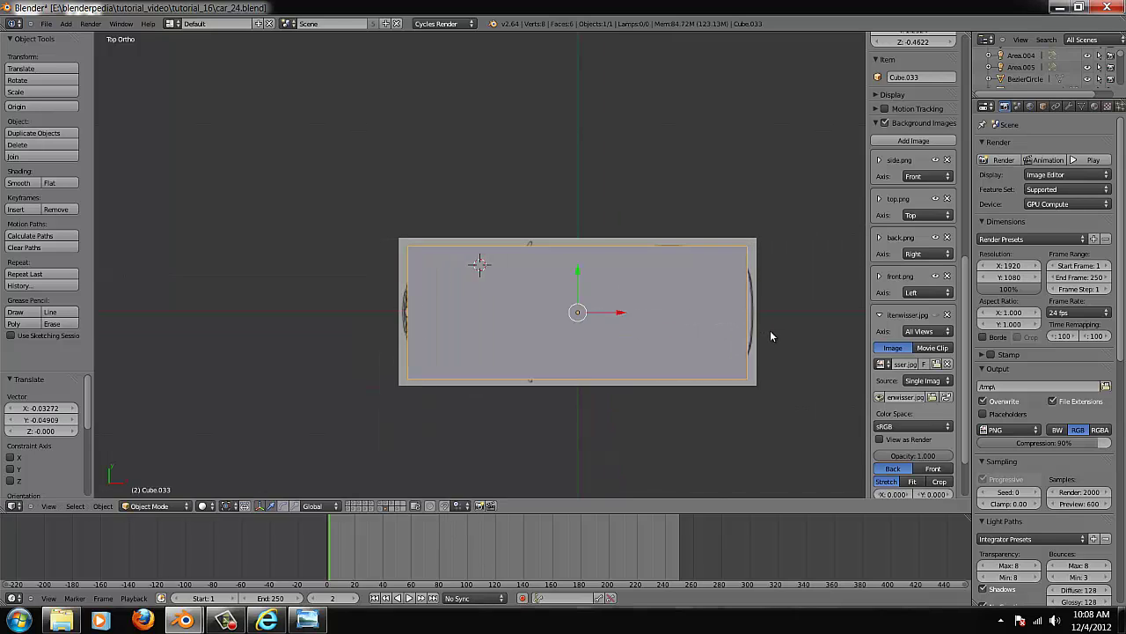
key(s)
key(x)
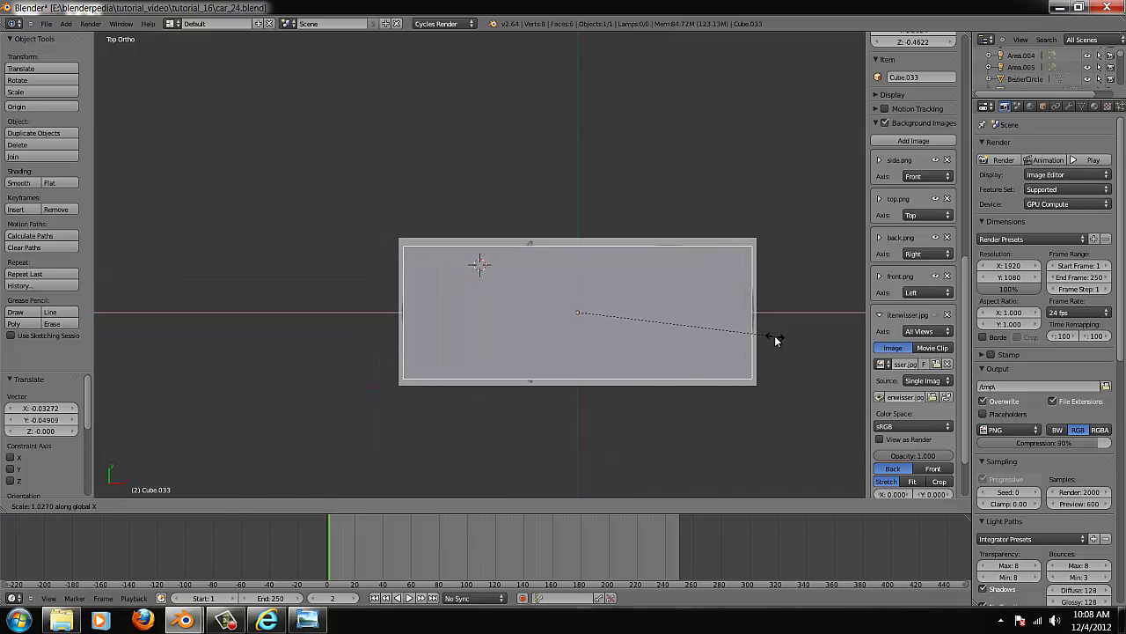
click(776, 341)
- Scale the cube along Y to match the car body's width in the top blueprint
click(737, 307)
key(alt+Home)
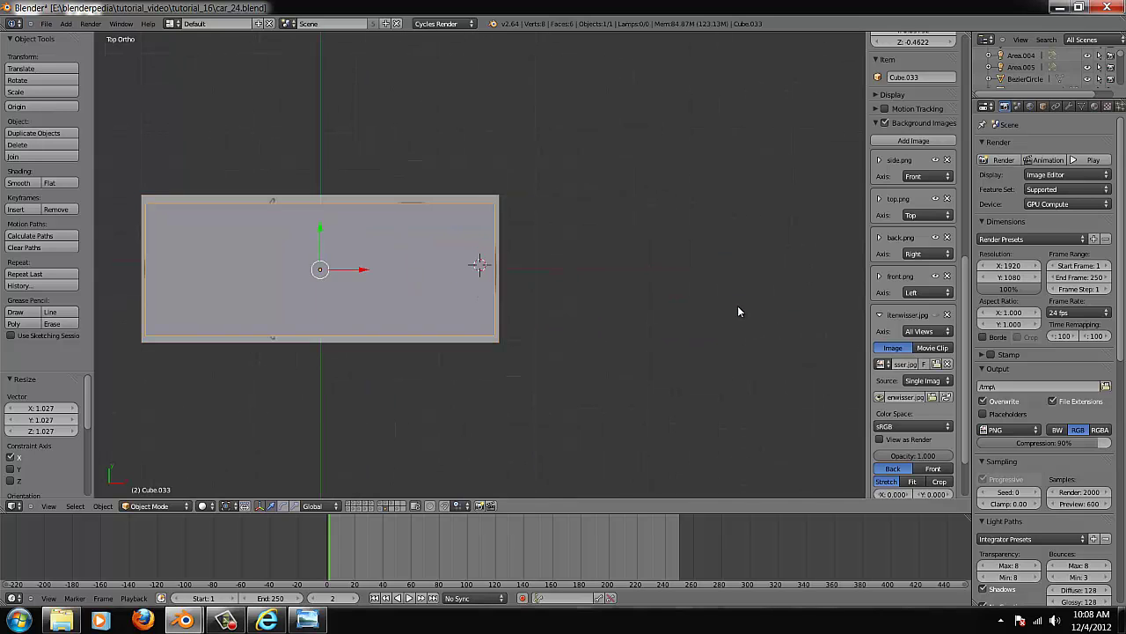
key(KP_Decimal)
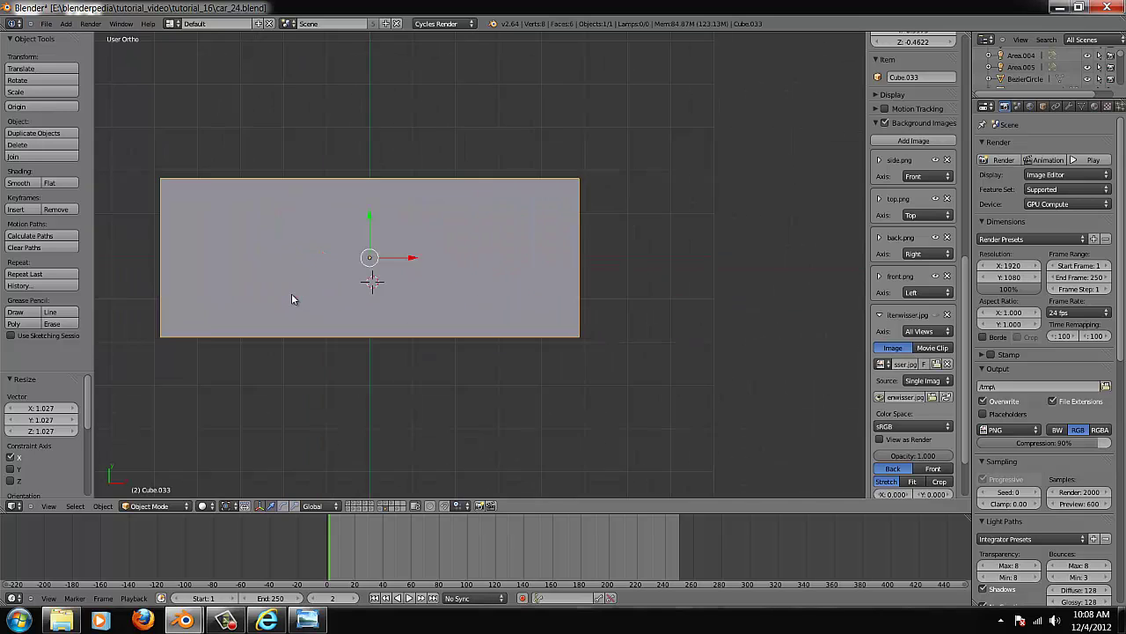
key(s)
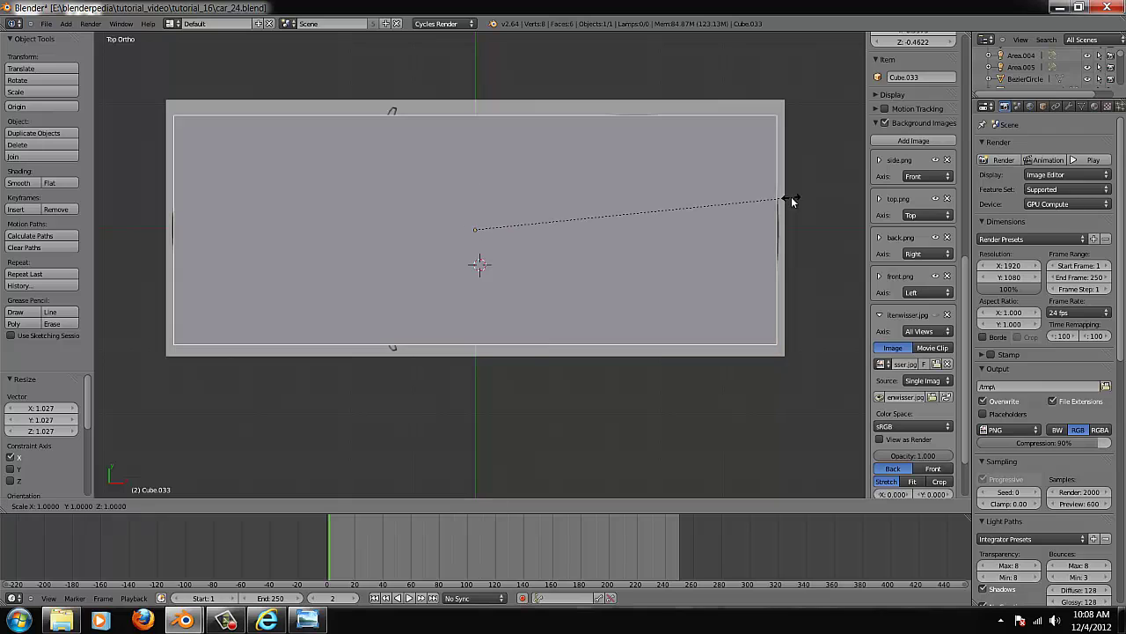
key(y)
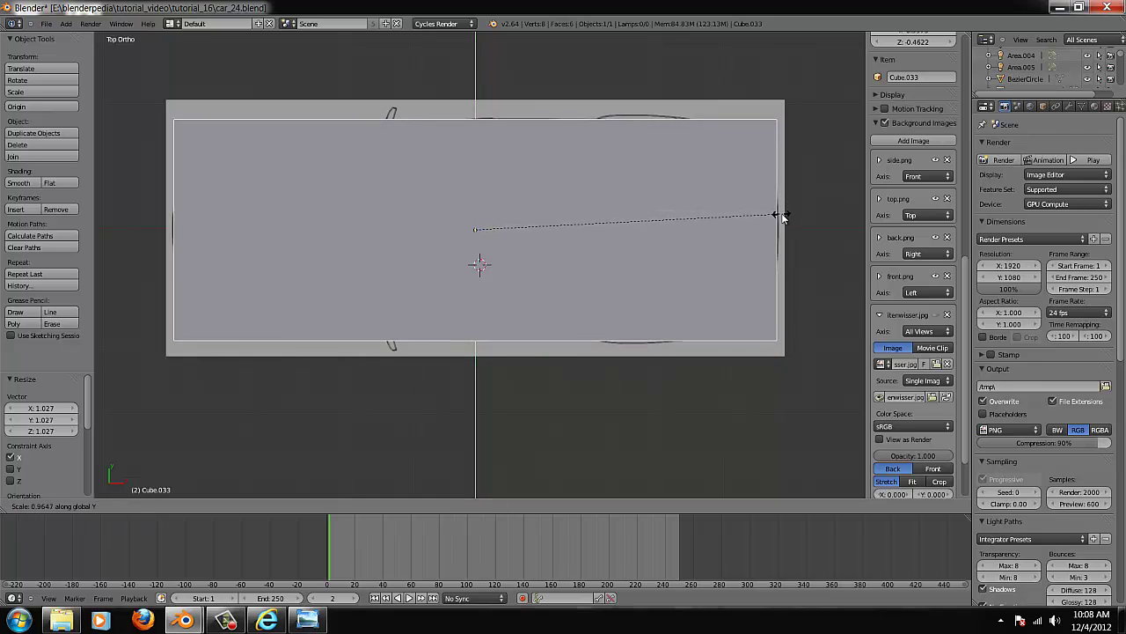
click(794, 218)
- In front view, fit the wireframe cube's height and vertical position to the car in the side blueprint
key(KP_1)
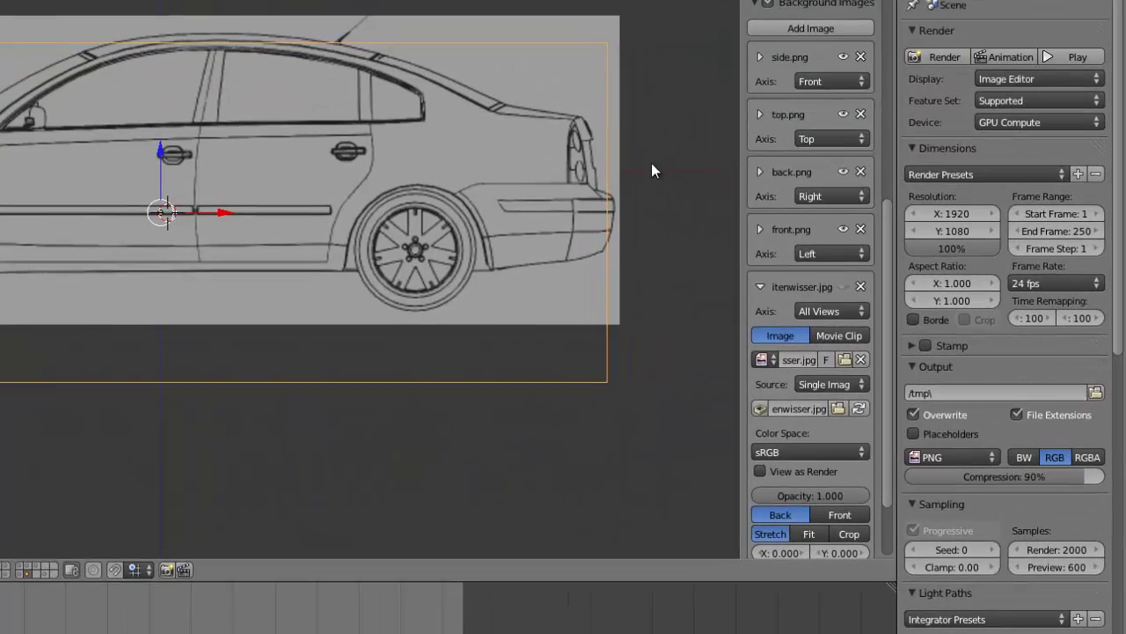
drag(161, 143, 162, 96)
key(s)
key(z)
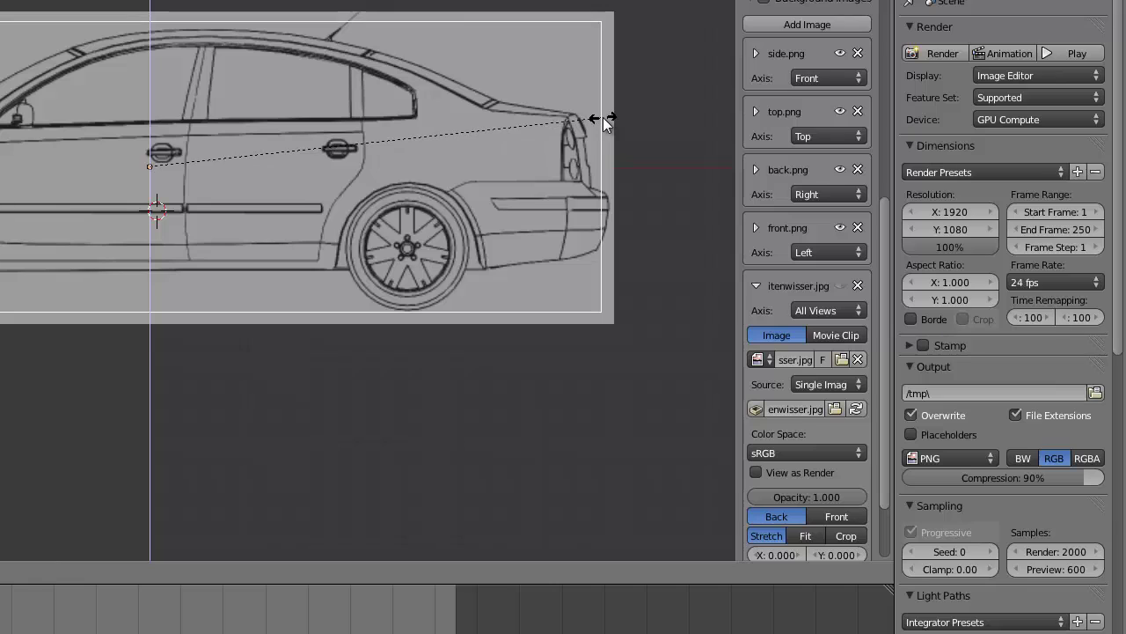
click(587, 125)
mouse_move(161, 118)
mouse_down()
mouse_move(144, 109)
mouse_move(158, 122)
mouse_up()
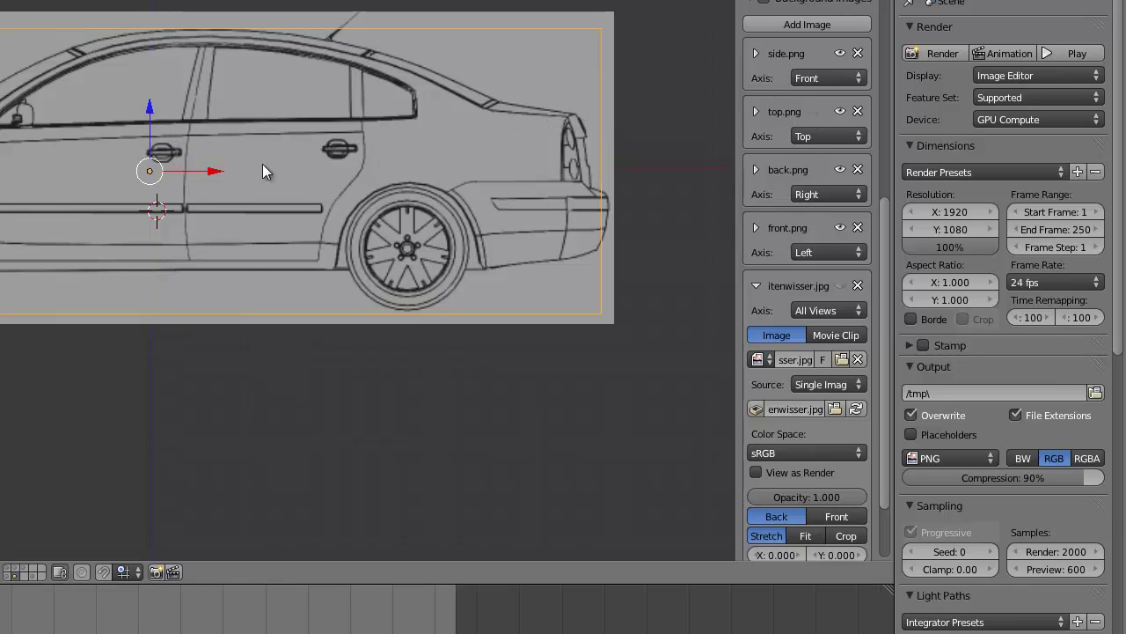
- Review the background image settings of side.png, top.png and back.png
click(757, 58)
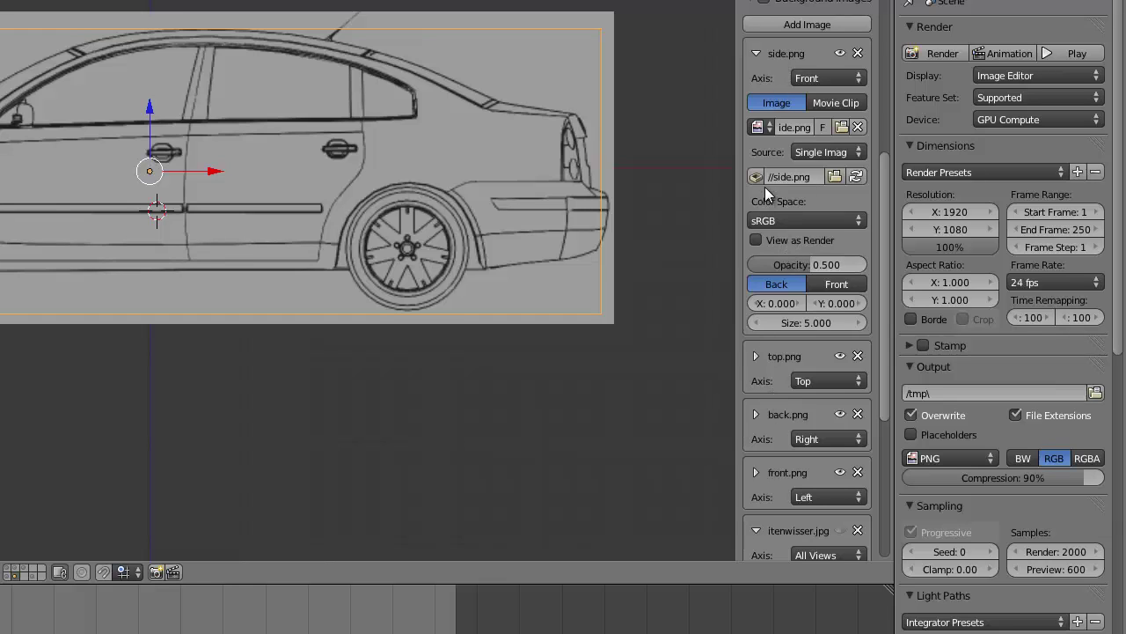
click(762, 52)
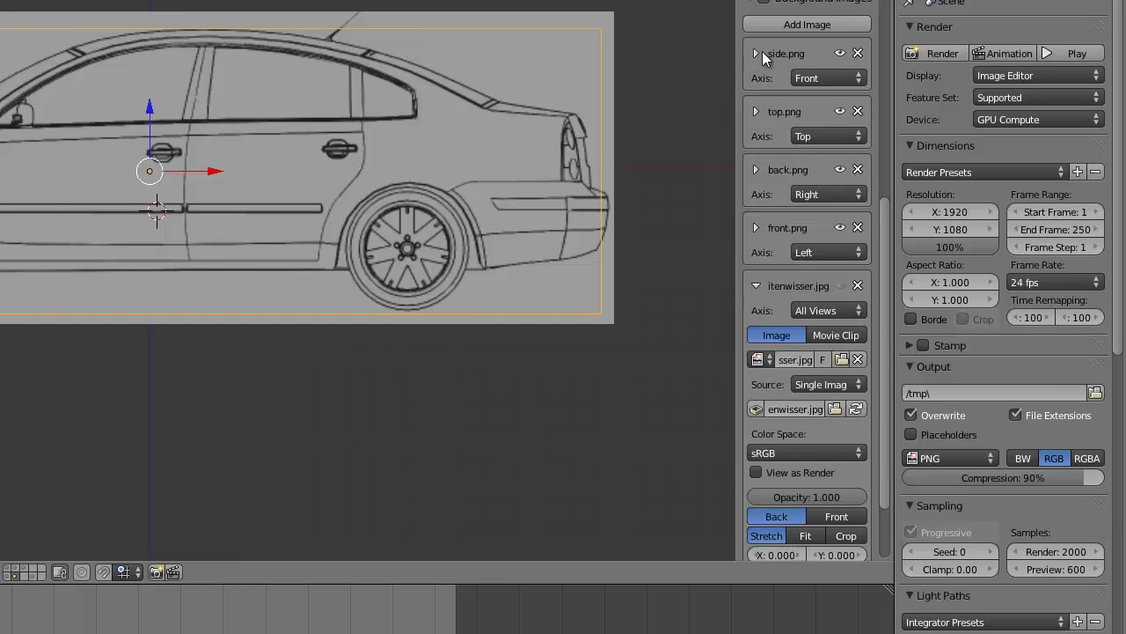
click(754, 112)
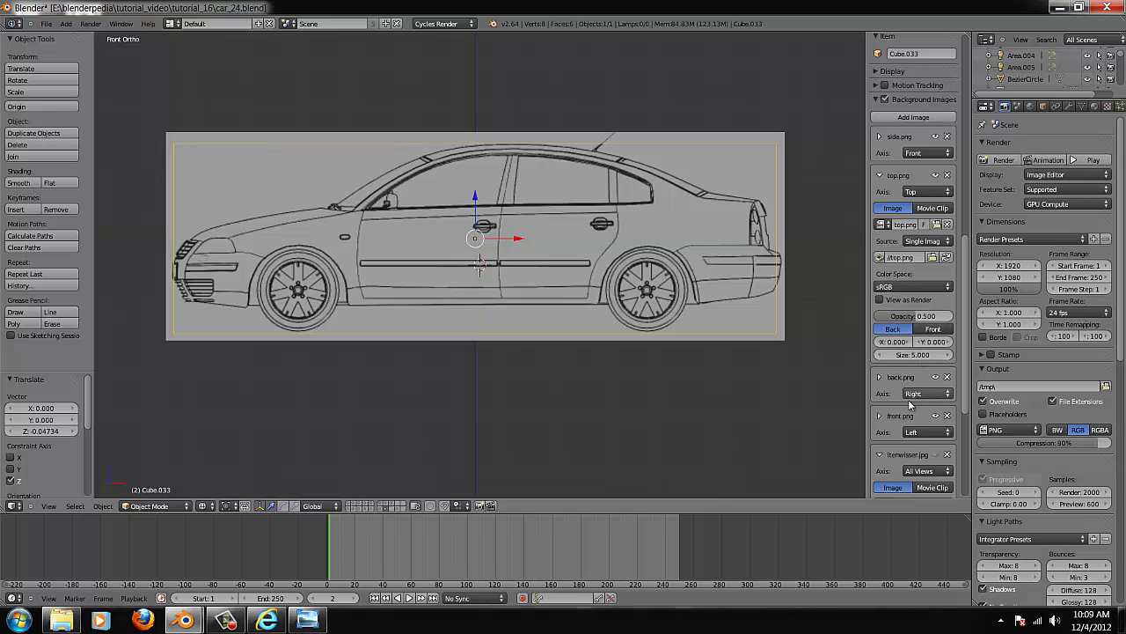
click(879, 378)
scroll(910, 395, down, 4)
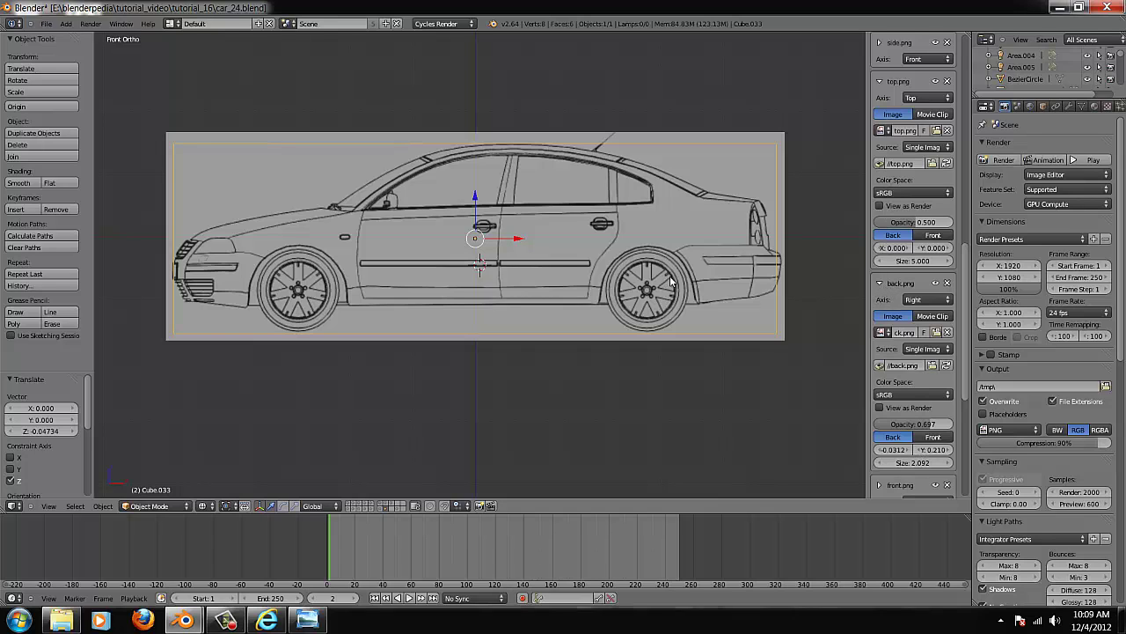
- In right view, set the back.png background image's X offset to -0.0146 to align it with the cube
key(ctrl+KP_3)
key(KP_3)
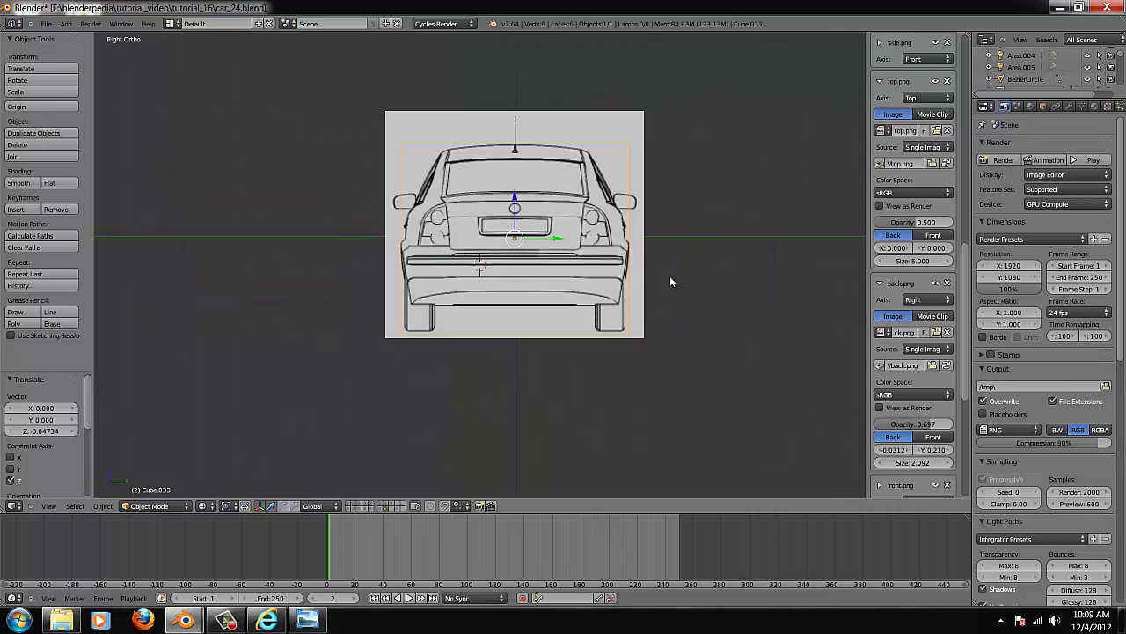
scroll(567, 269, up, 2)
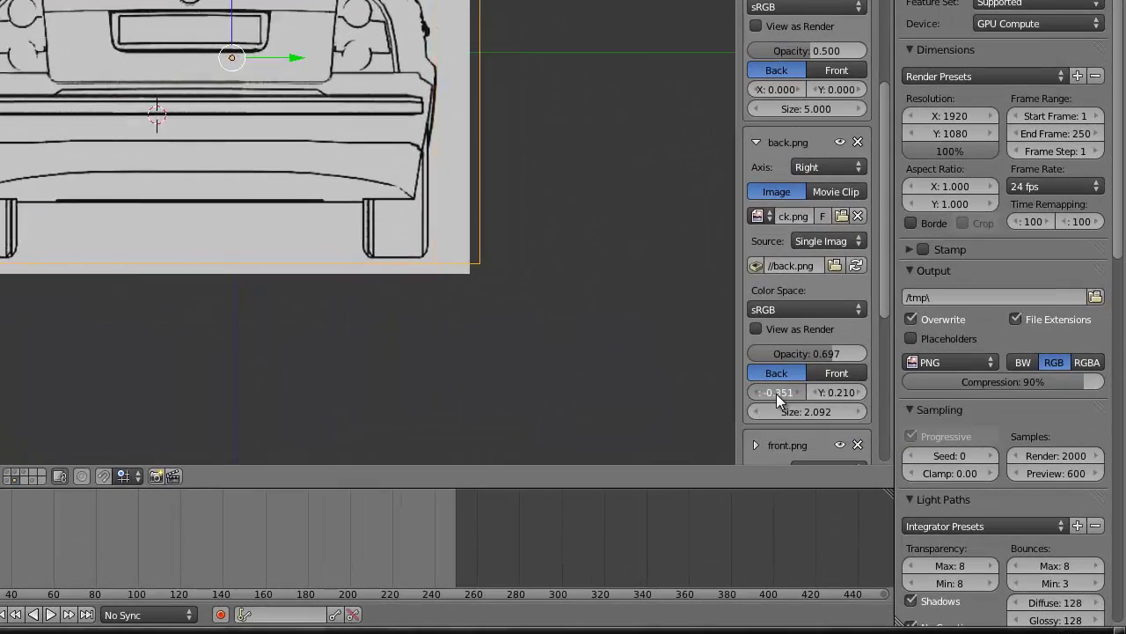
drag(894, 450, 871, 450)
drag(777, 393, 805, 398)
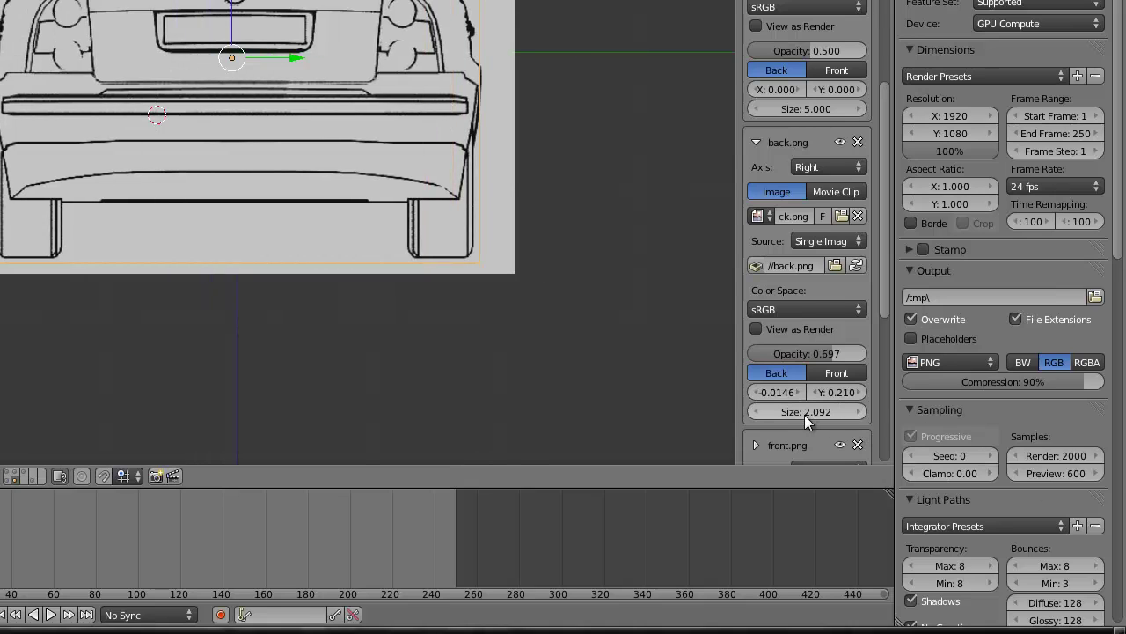
scroll(389, 111, down, 3)
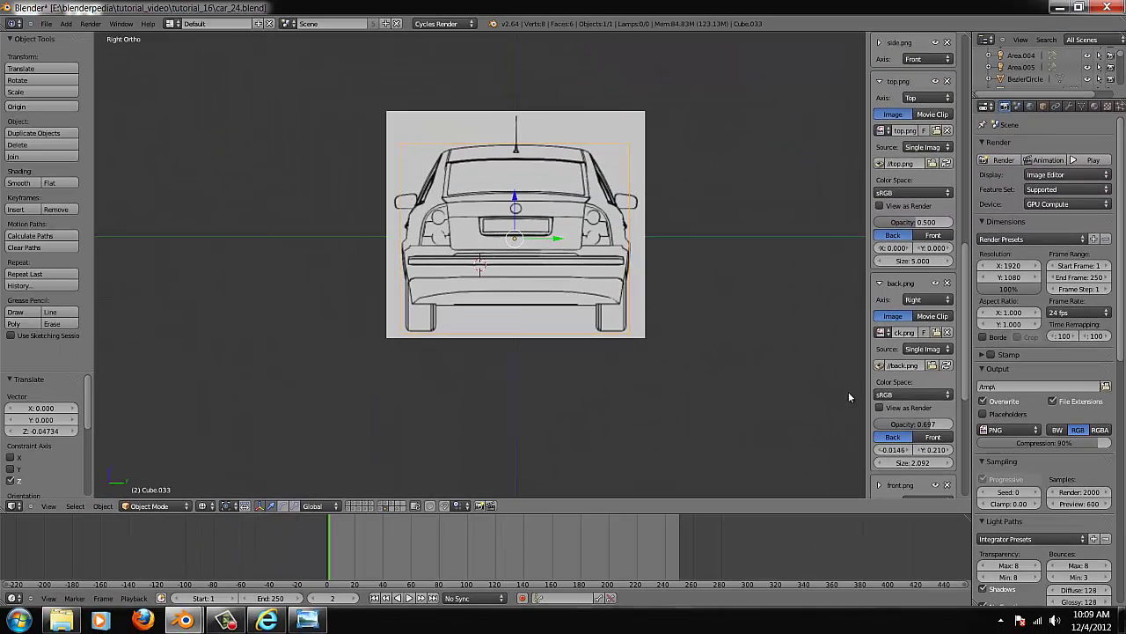
- Collapse the settings of the back, wiper and top background image entries
click(879, 283)
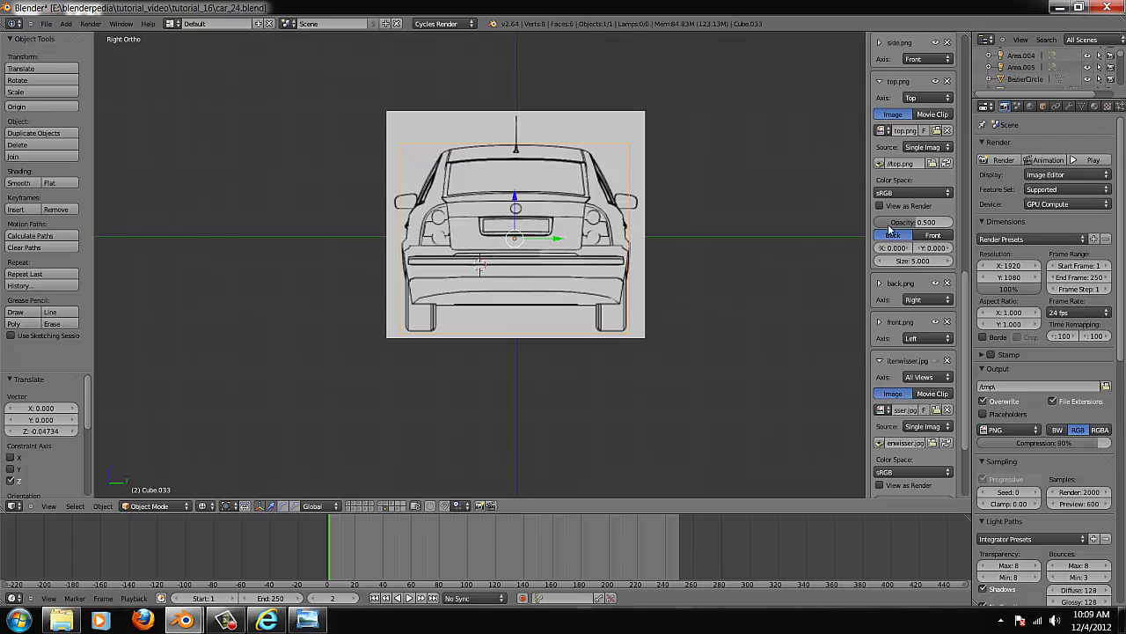
scroll(900, 268, down, 2)
click(879, 313)
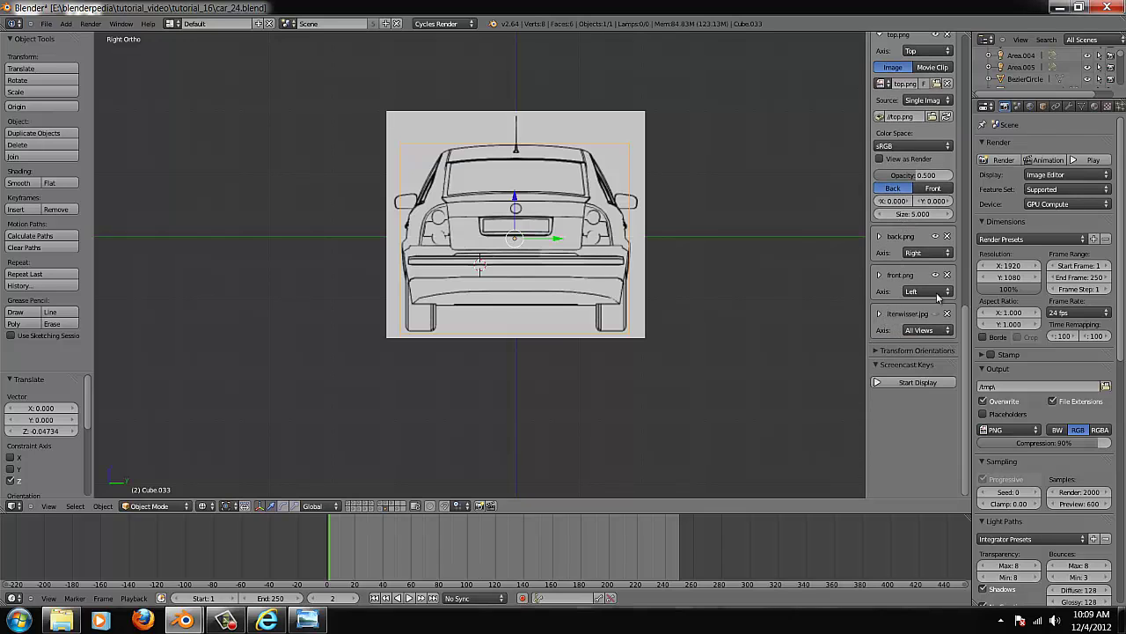
scroll(878, 215, up, 3)
click(881, 105)
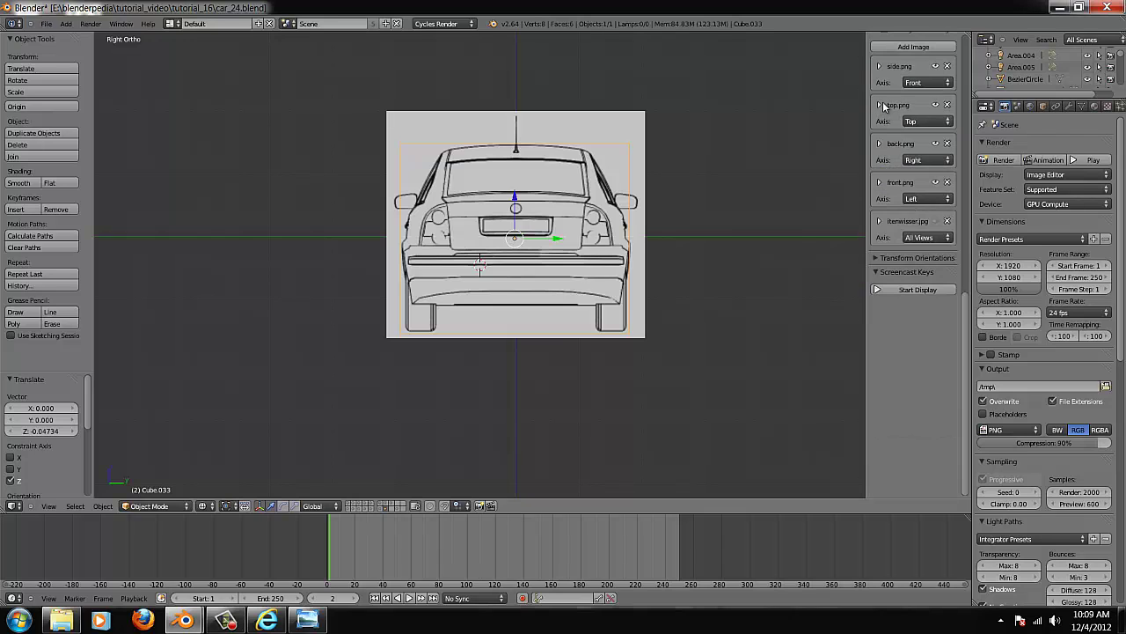
scroll(889, 145, up, 5)
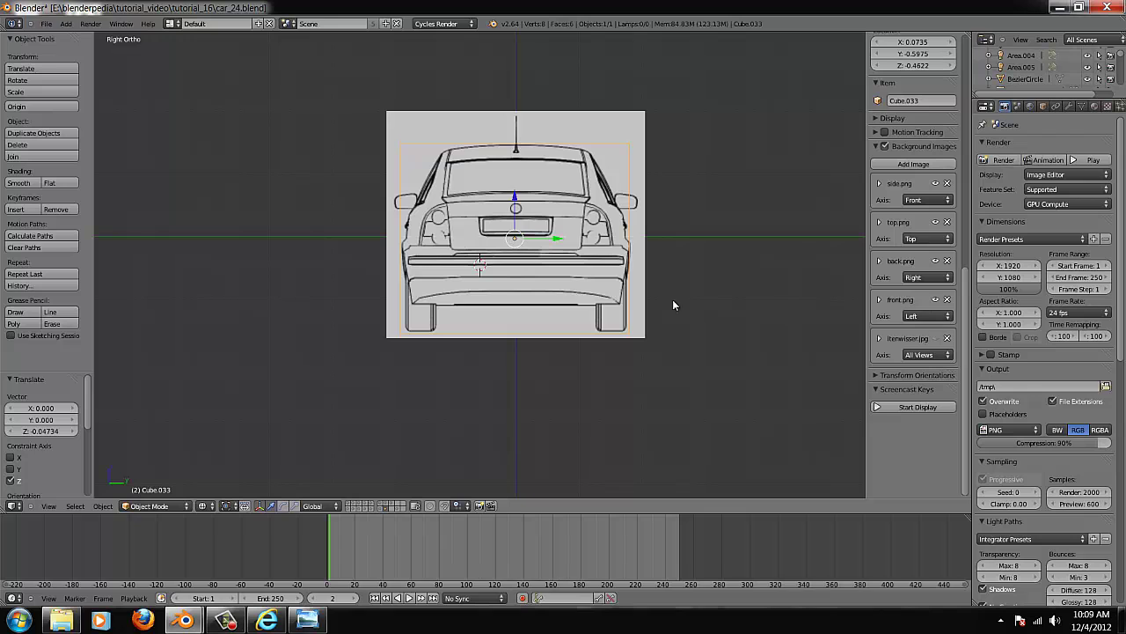
- Inspect the fitted cube from several angles and return to the front view with the side blueprint
middle_drag(557, 284, 644, 302)
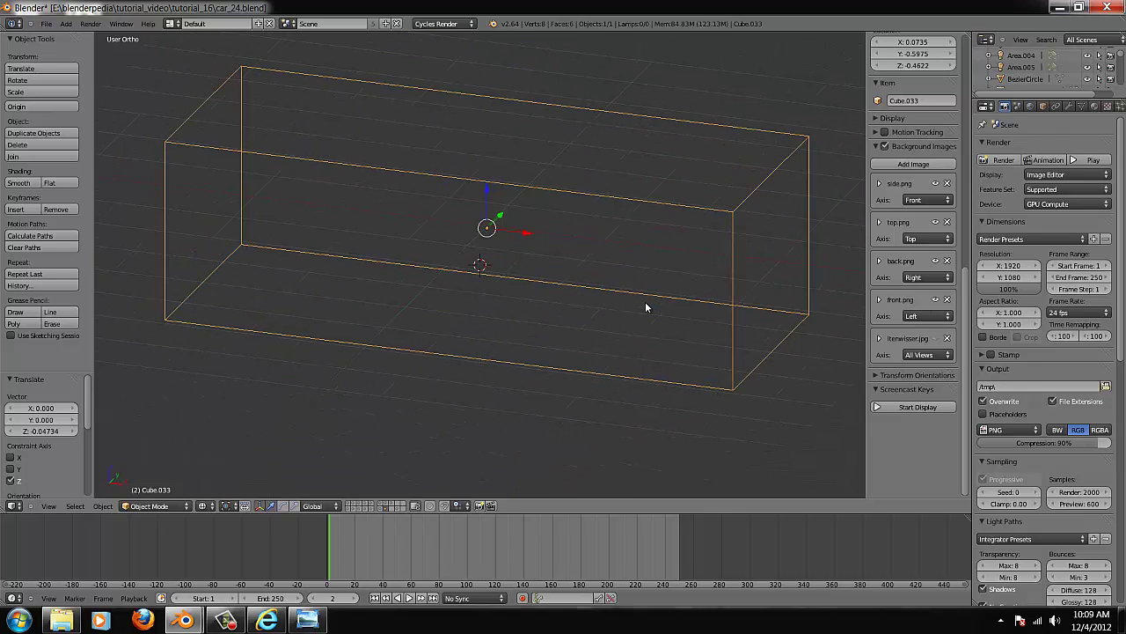
key(KP_7)
scroll(645, 301, down, 3)
middle_drag(623, 372, 584, 222)
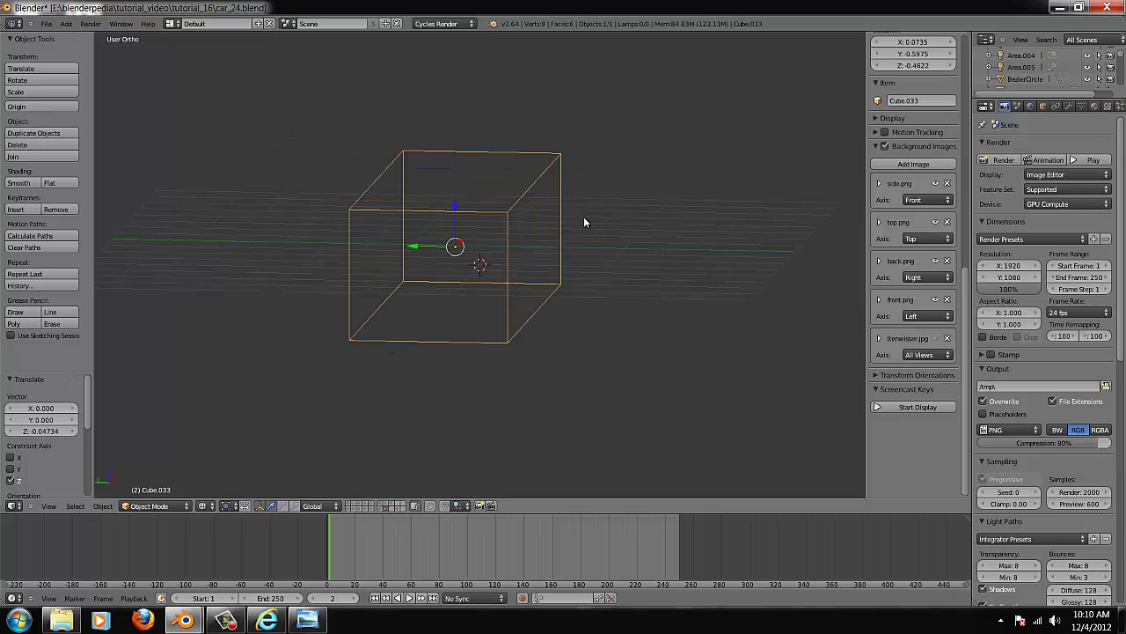
key(KP_1)
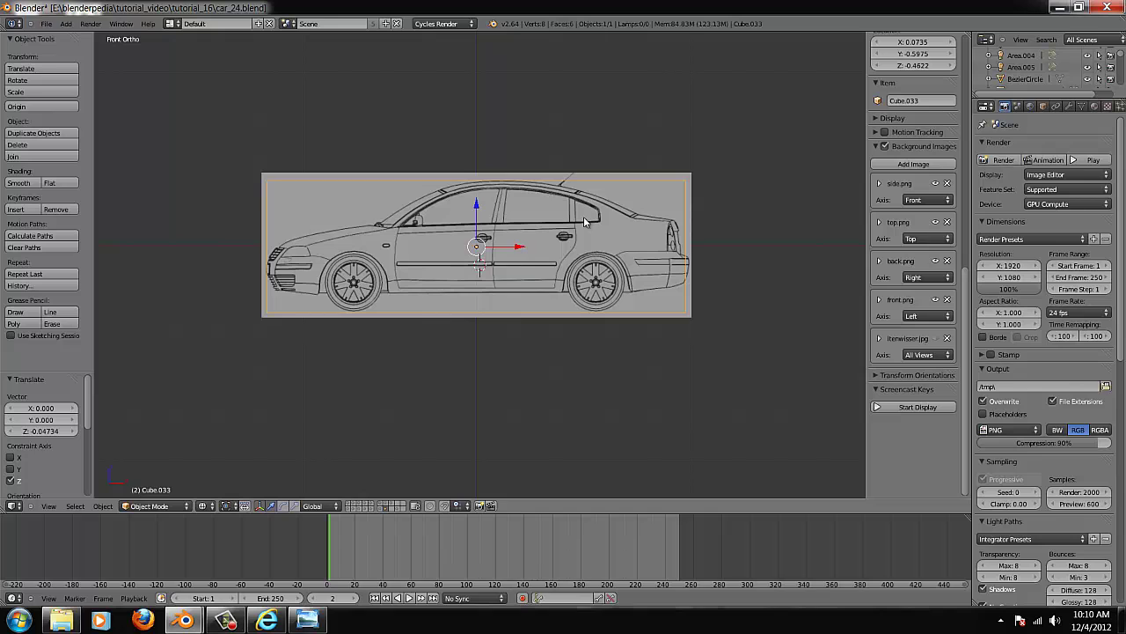
- Delete the bounding cube and return to the front view of the side blueprint
middle_drag(676, 216, 607, 234)
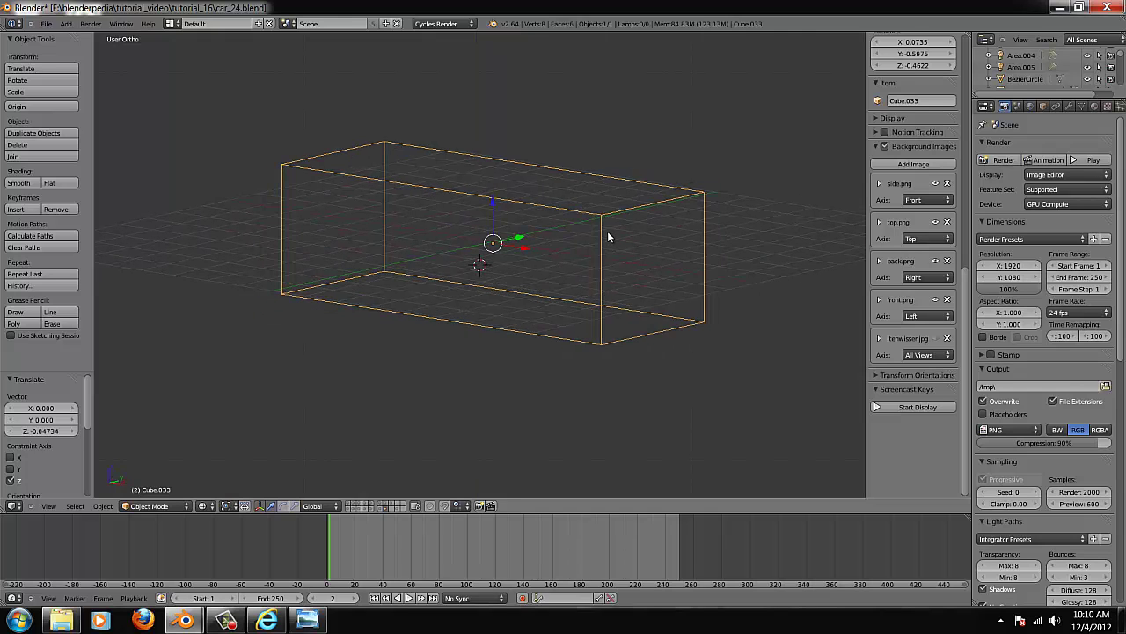
key(x)
click(607, 232)
key(KP_1)
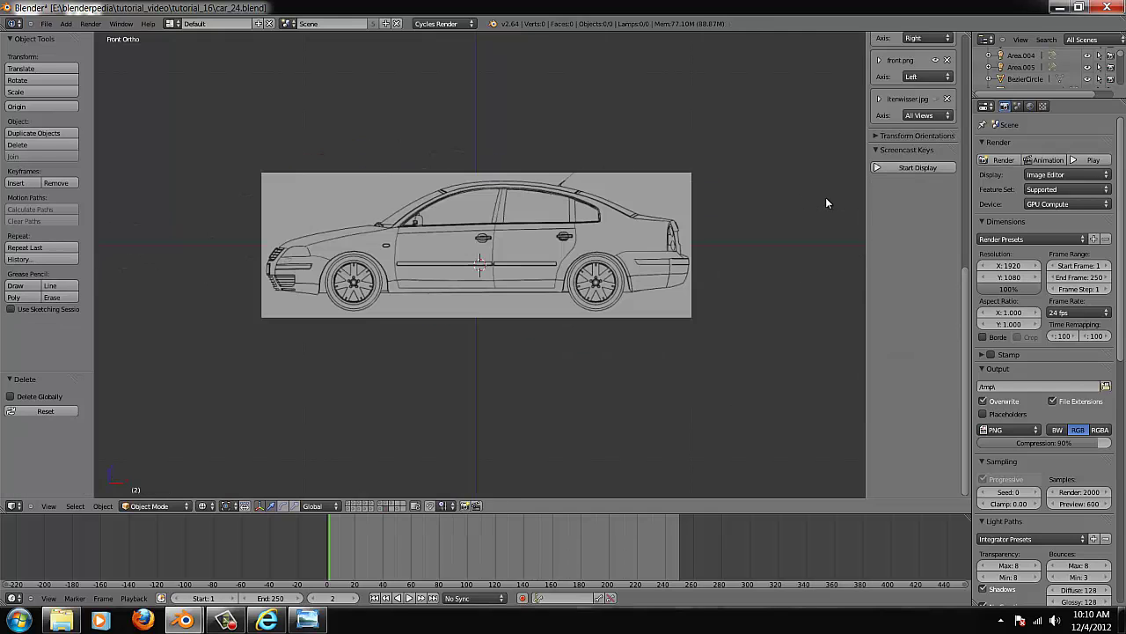
- Compare the car's outline in the side and top blueprints using the front and top views
scroll(502, 271, up, 3)
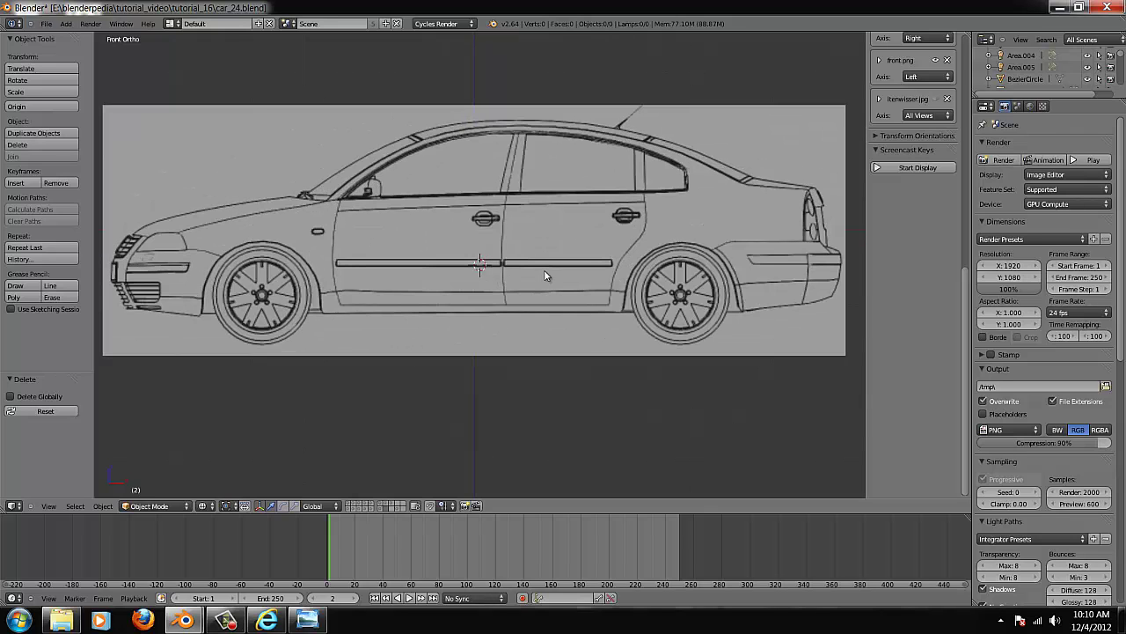
key(KP_7)
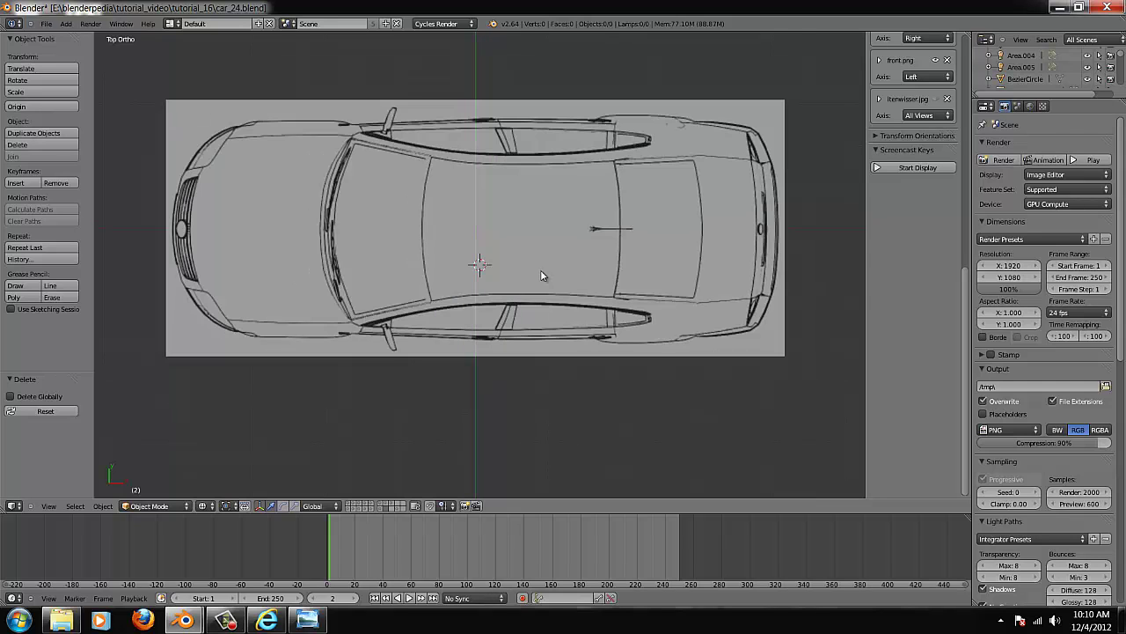
key(KP_1)
scroll(298, 215, up, 2)
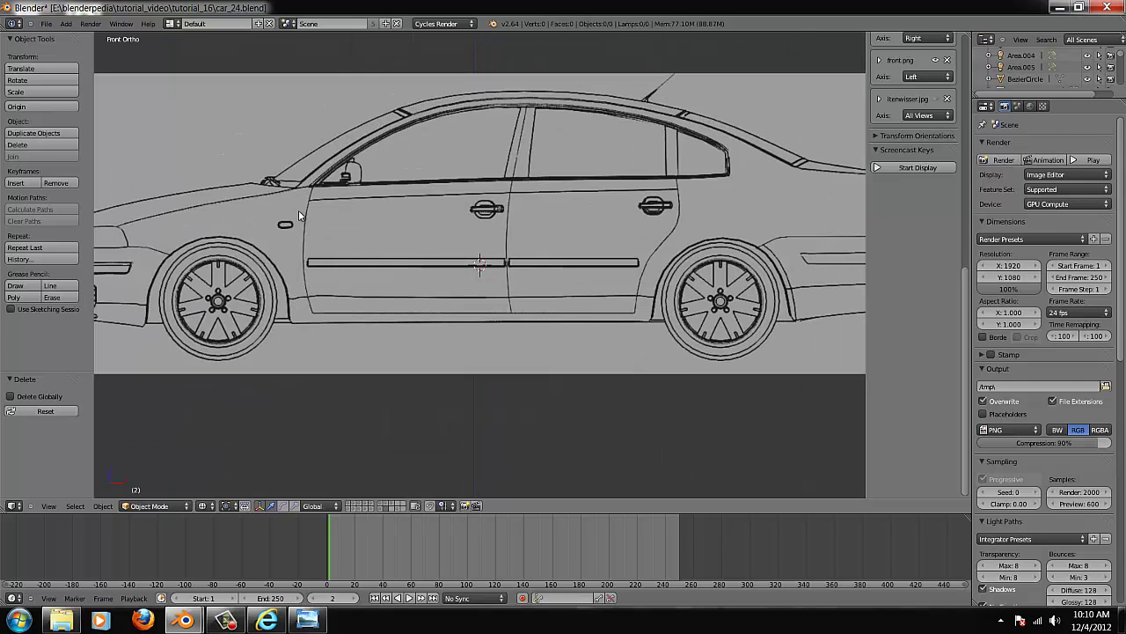
scroll(305, 210, down, 2)
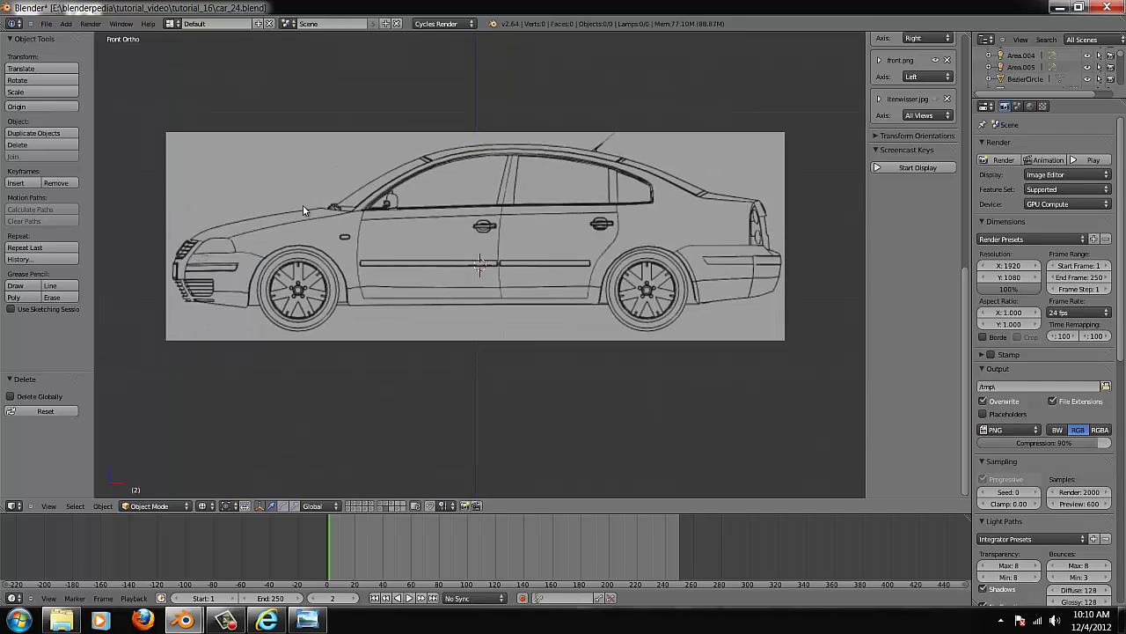
scroll(303, 205, up, 2)
scroll(303, 205, down, 1)
- Centre the view on the 3D cursor at the front fender and examine the hood area in front and top views
click(278, 231)
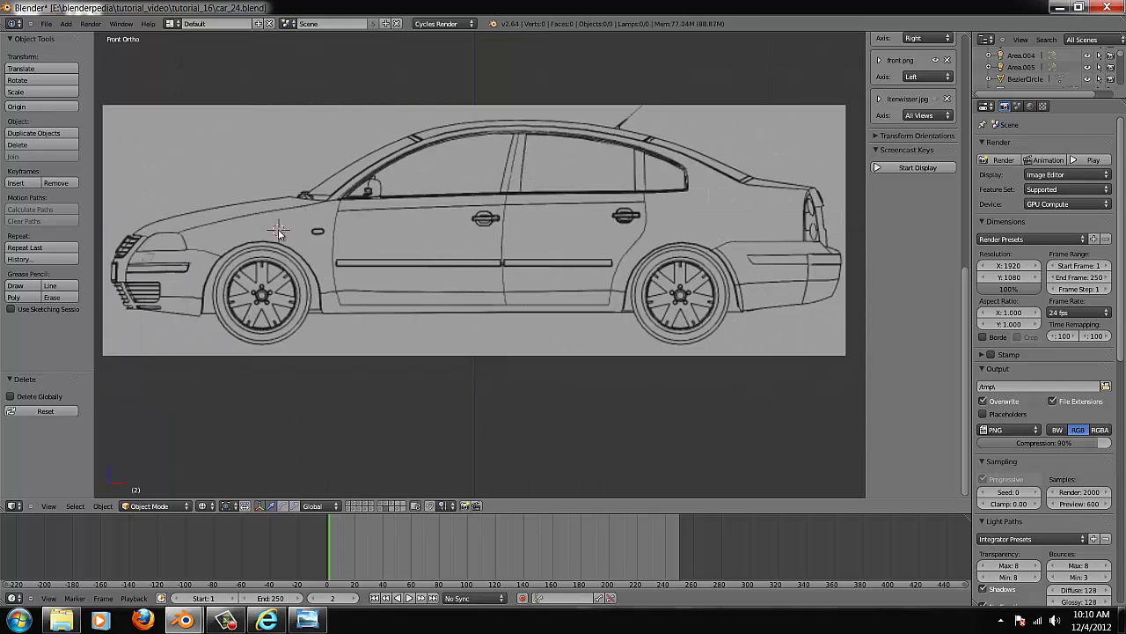
key(alt+Home)
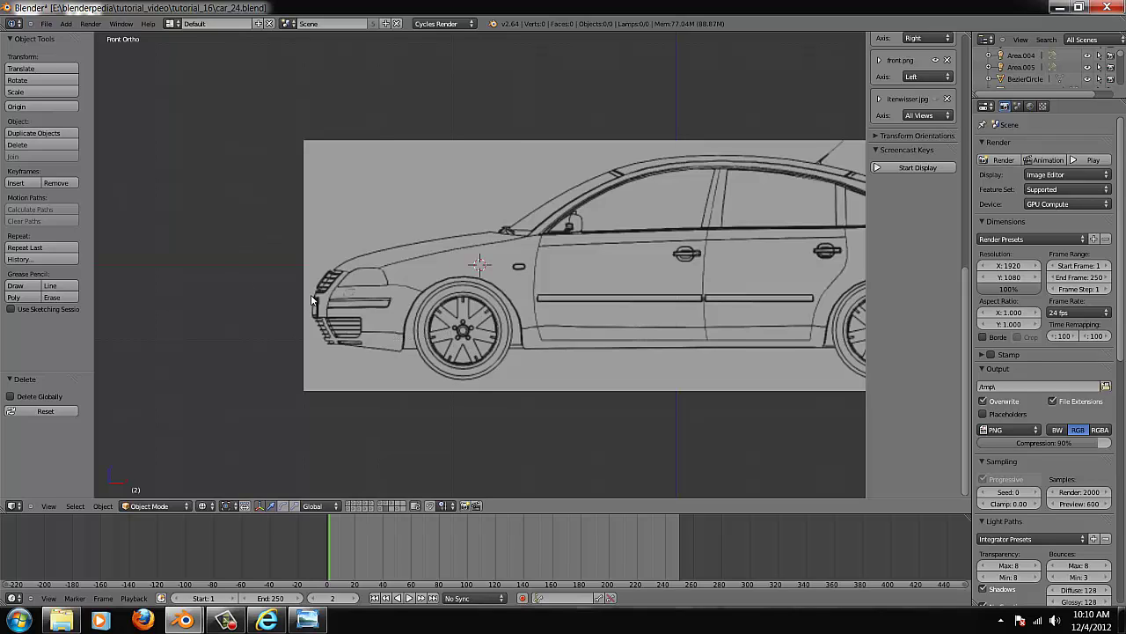
scroll(534, 371, up, 2)
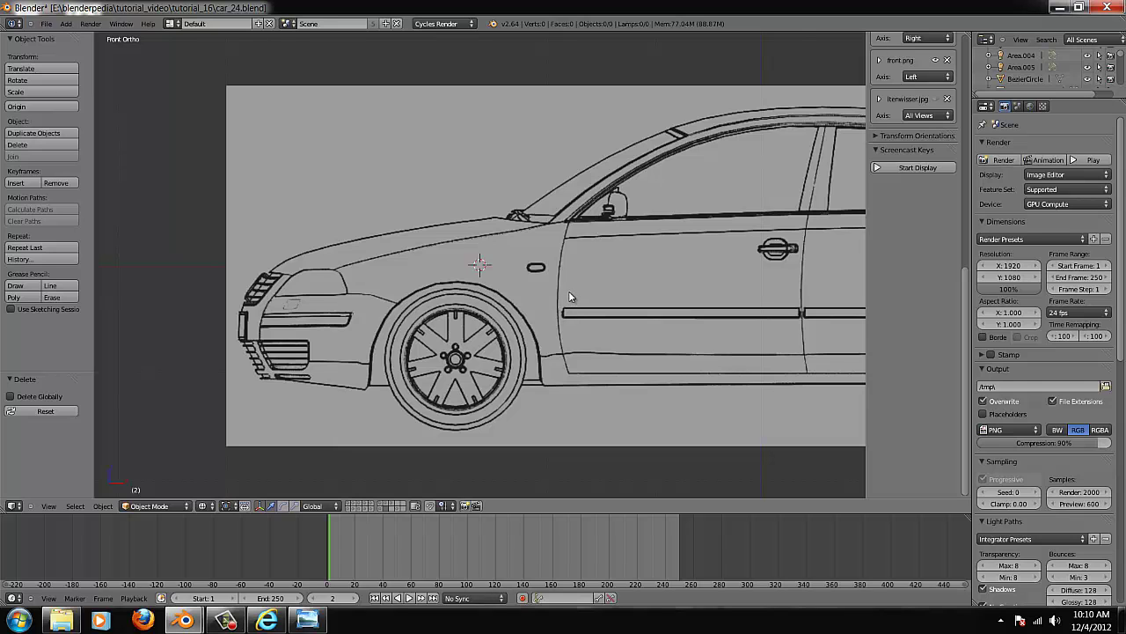
key(KP_7)
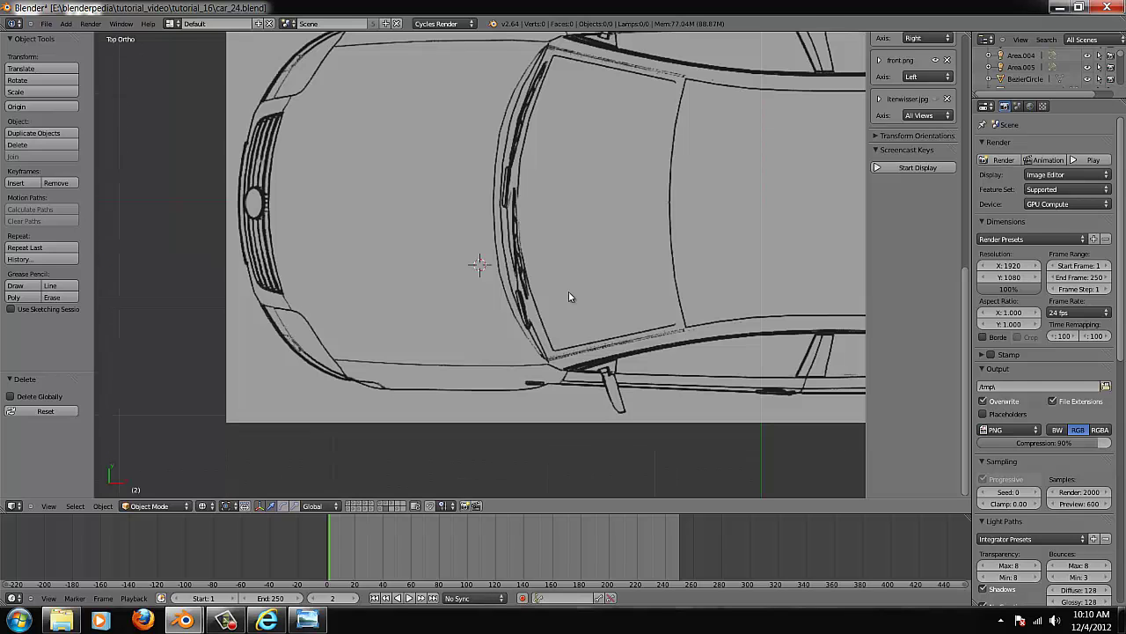
scroll(568, 297, down, 3)
middle_drag(575, 341, 585, 333)
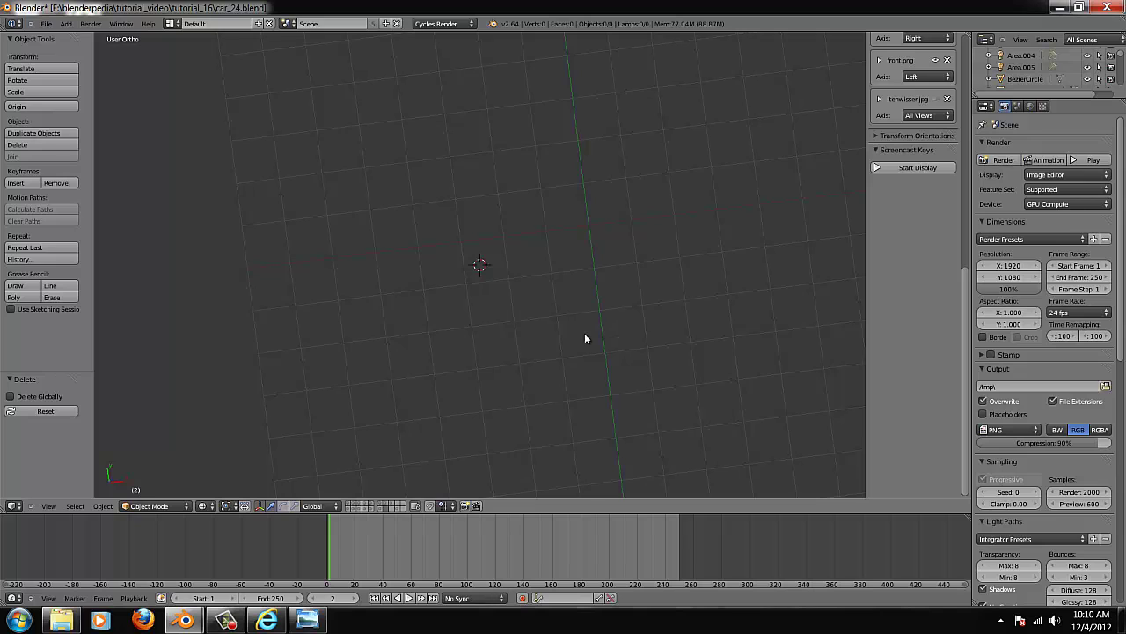
key(KP_1)
scroll(584, 332, up, 4)
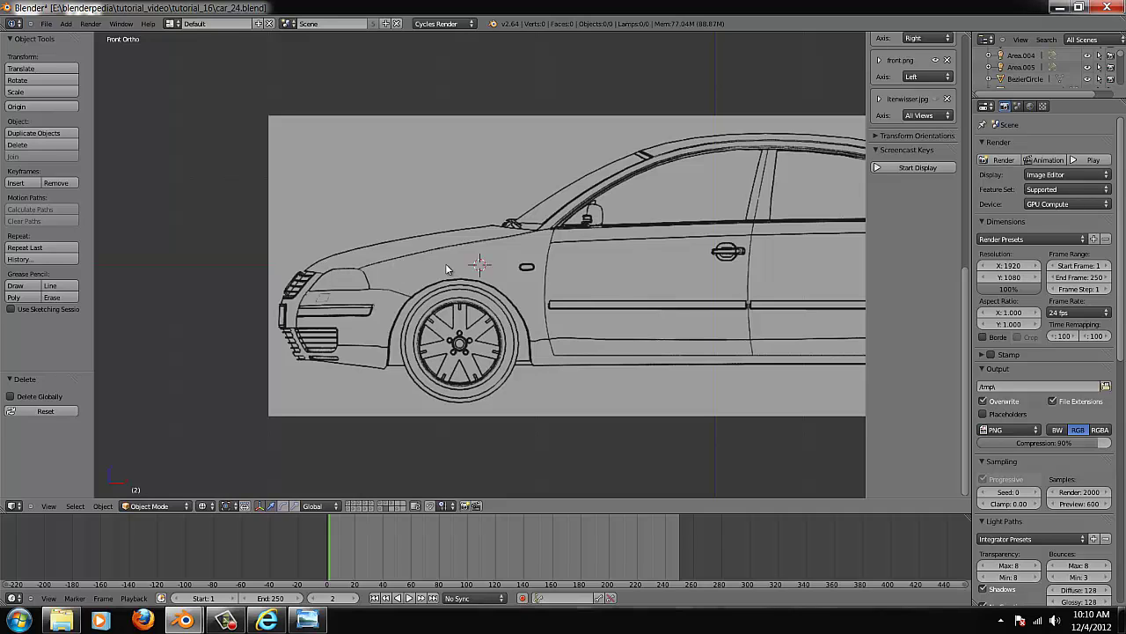
key(KP_7)
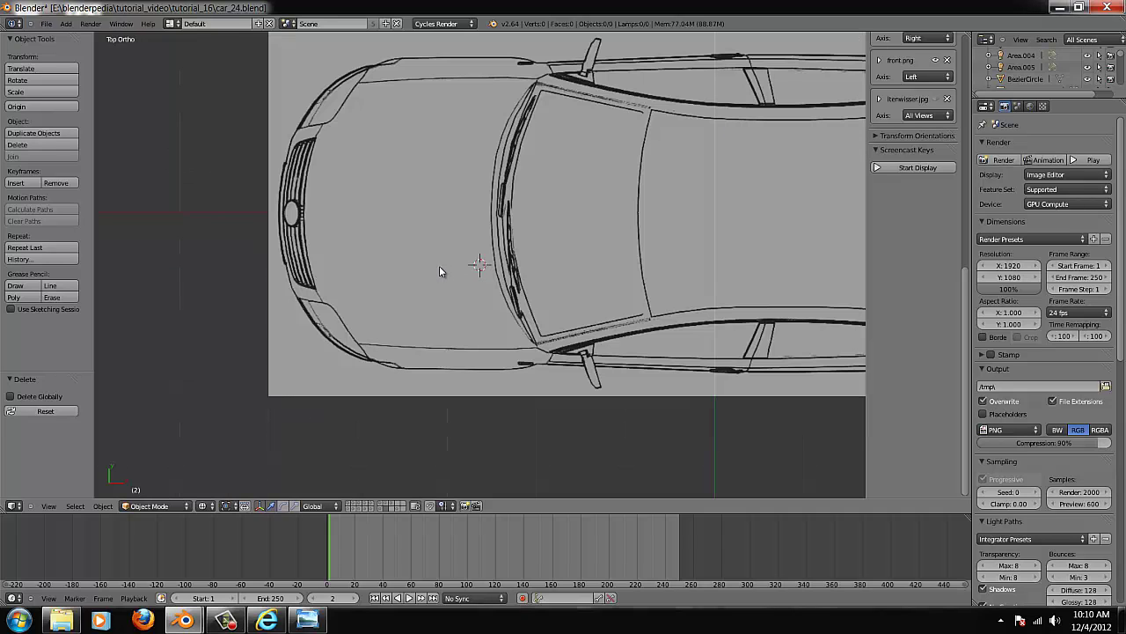
scroll(457, 234, down, 2)
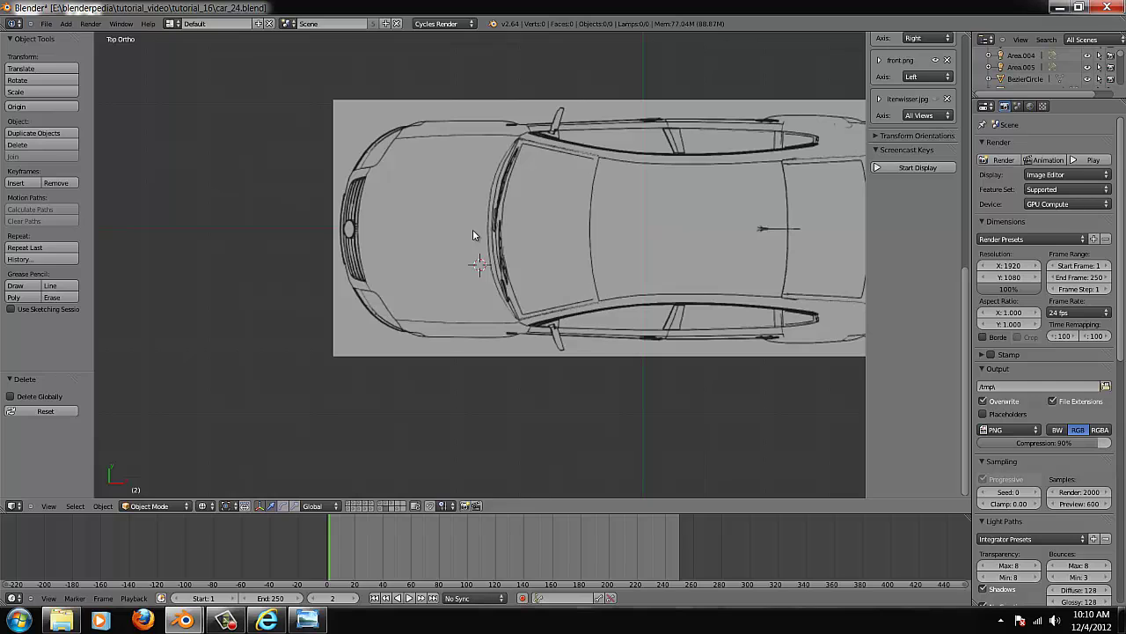
key(KP_1)
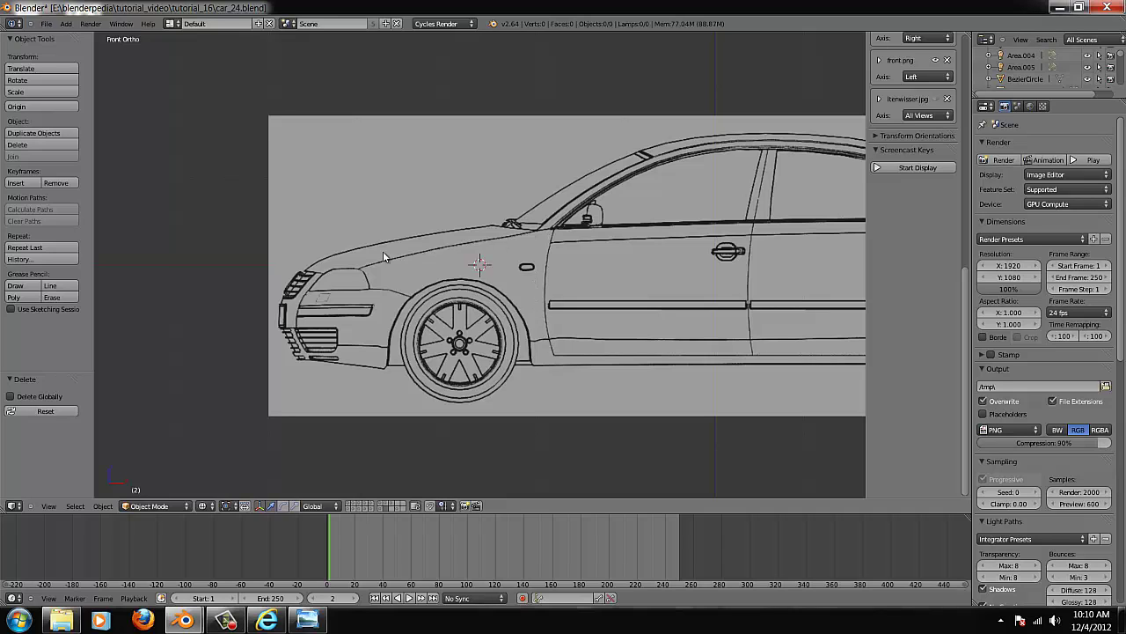
- Compare the full side and top blueprints, and examine the car's rear with the view centred beside the rear window
scroll(729, 253, down, 4)
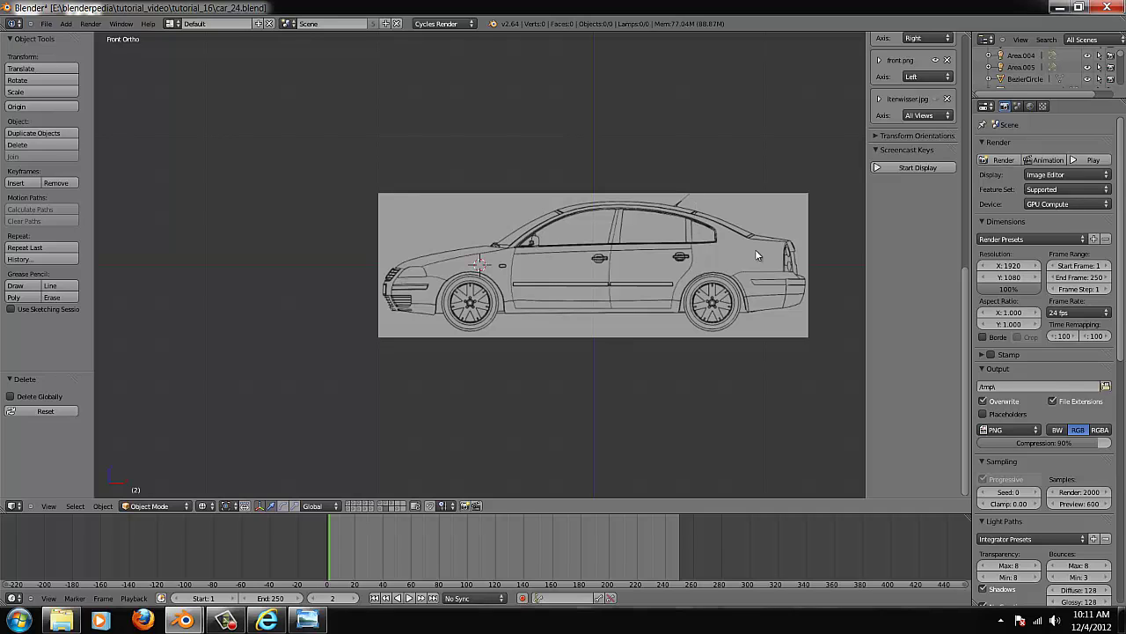
key(KP_7)
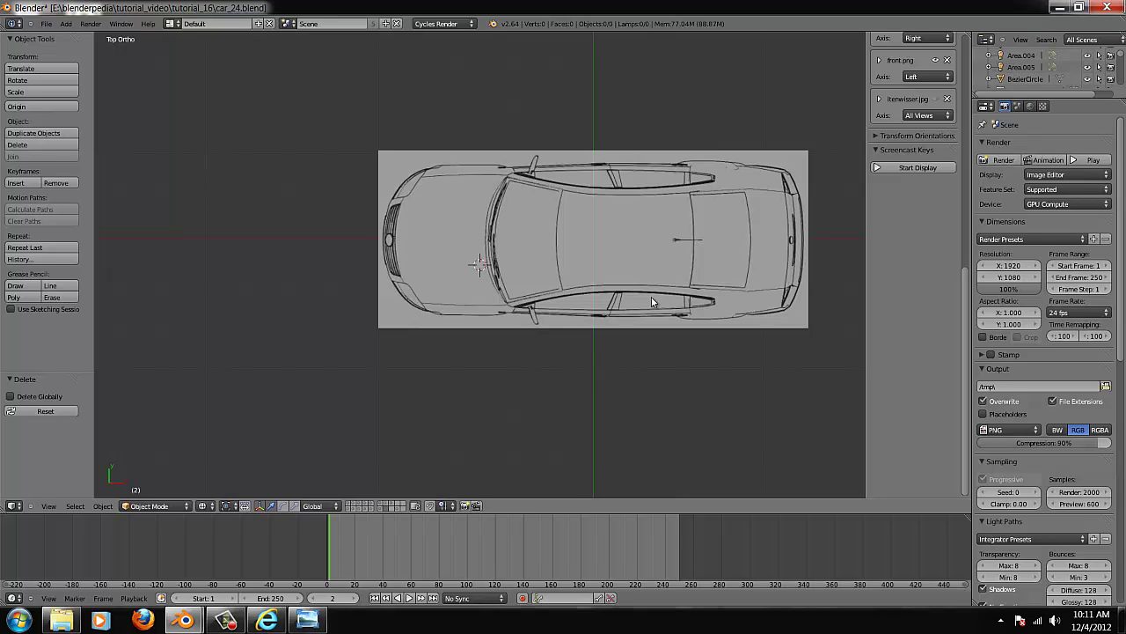
key(KP_1)
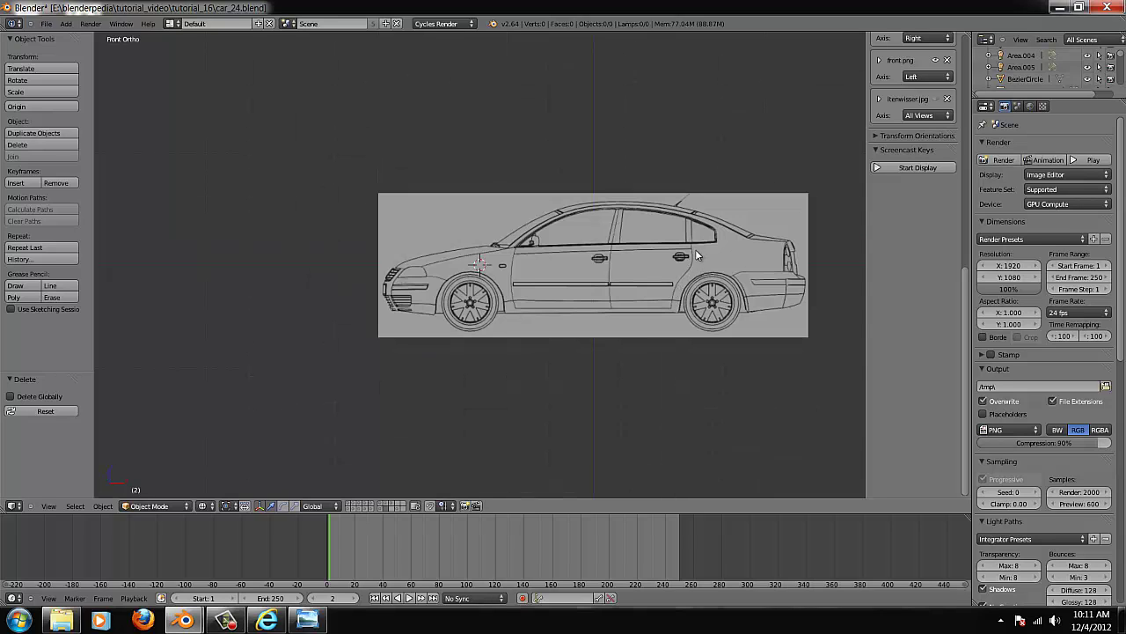
click(720, 236)
key(alt+Home)
scroll(688, 240, up, 3)
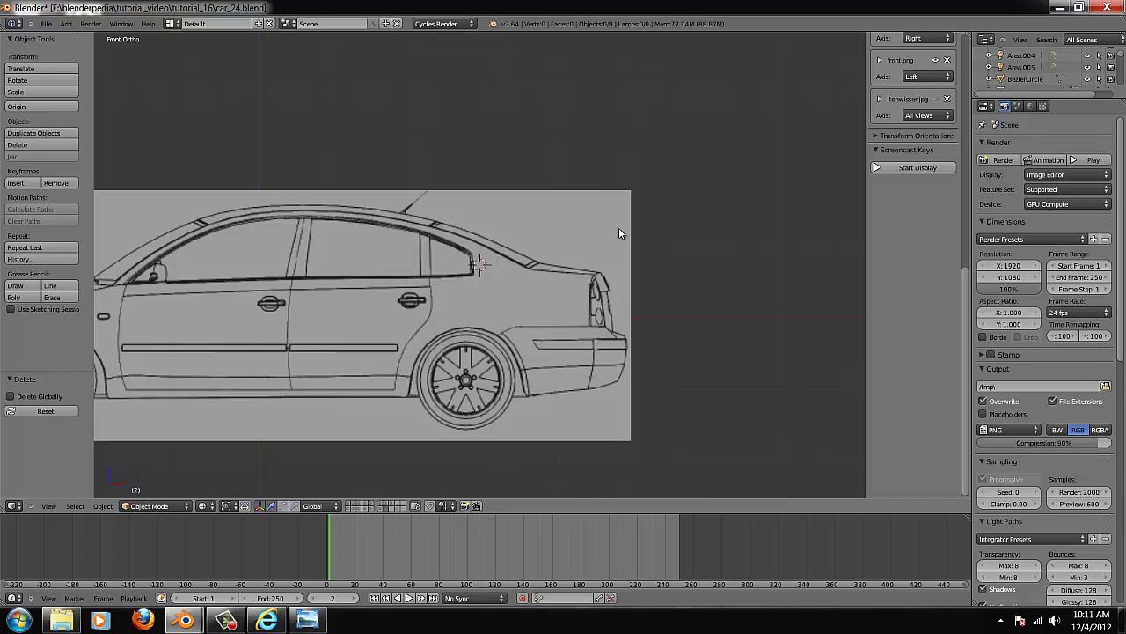
scroll(568, 225, down, 2)
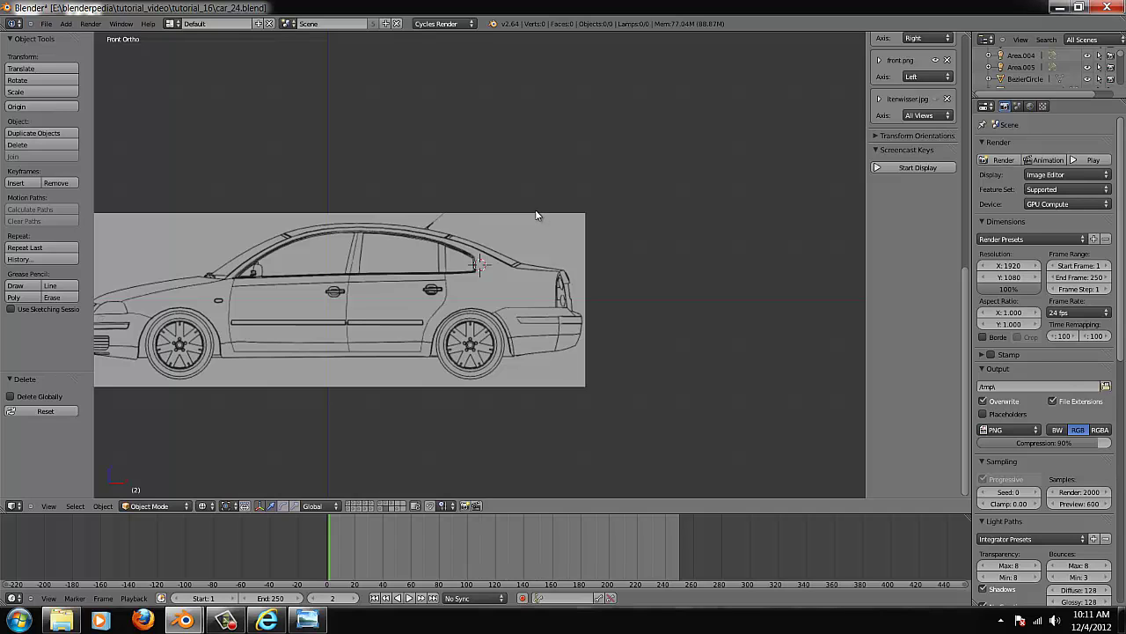
- Centre the view on the 3D cursor near the front door and compare the side and top blueprints there
click(291, 280)
key(alt+Home)
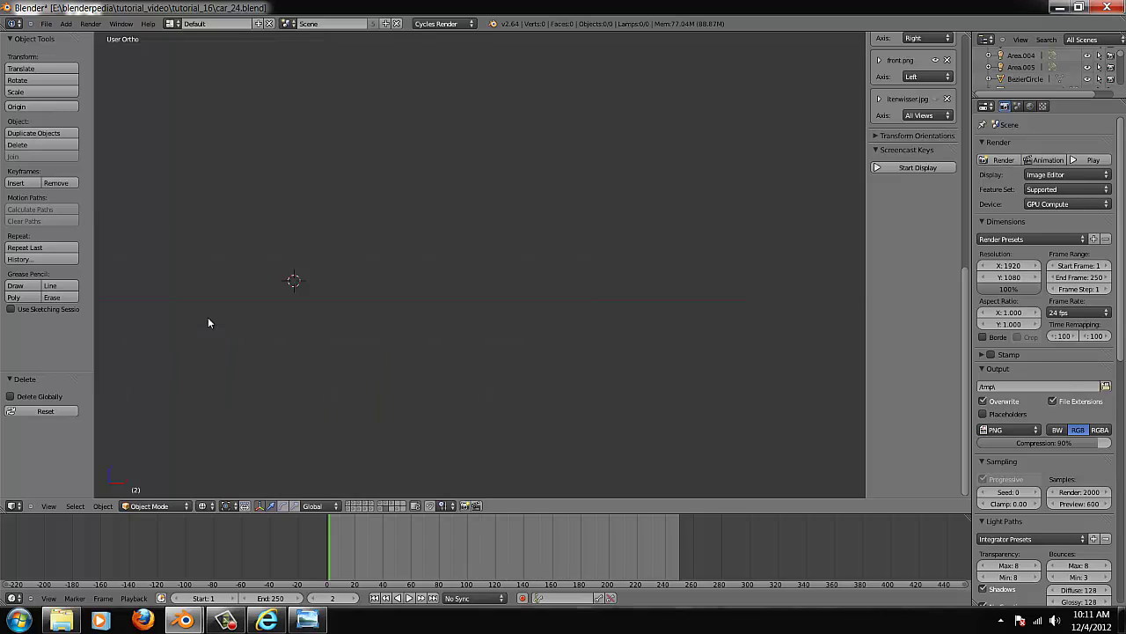
scroll(208, 323, up, 3)
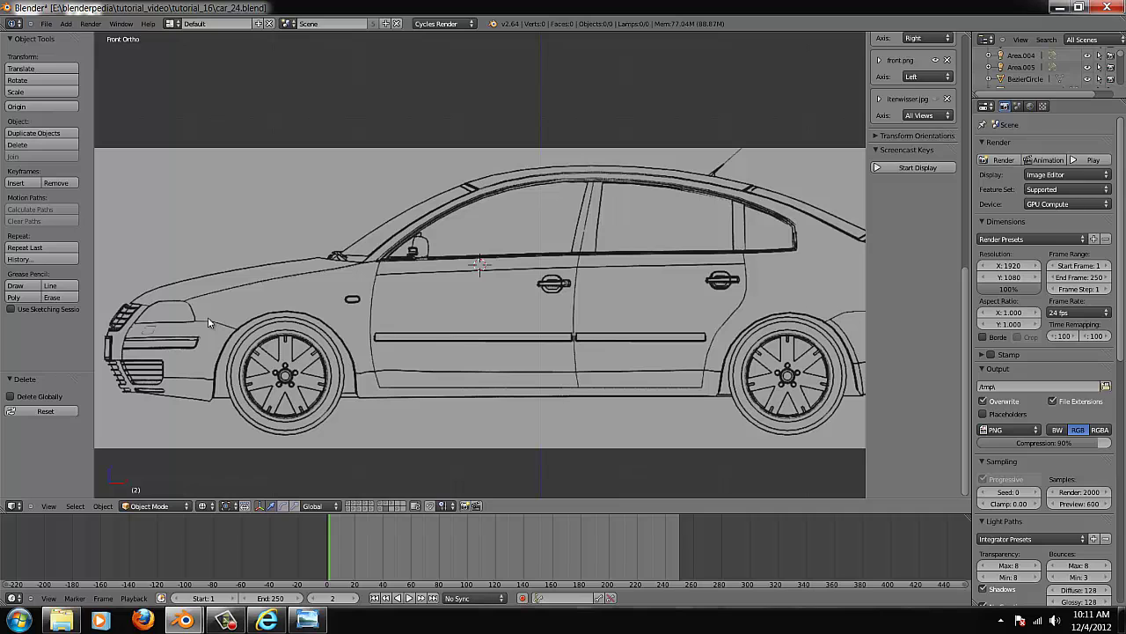
scroll(207, 323, down, 2)
key(KP_7)
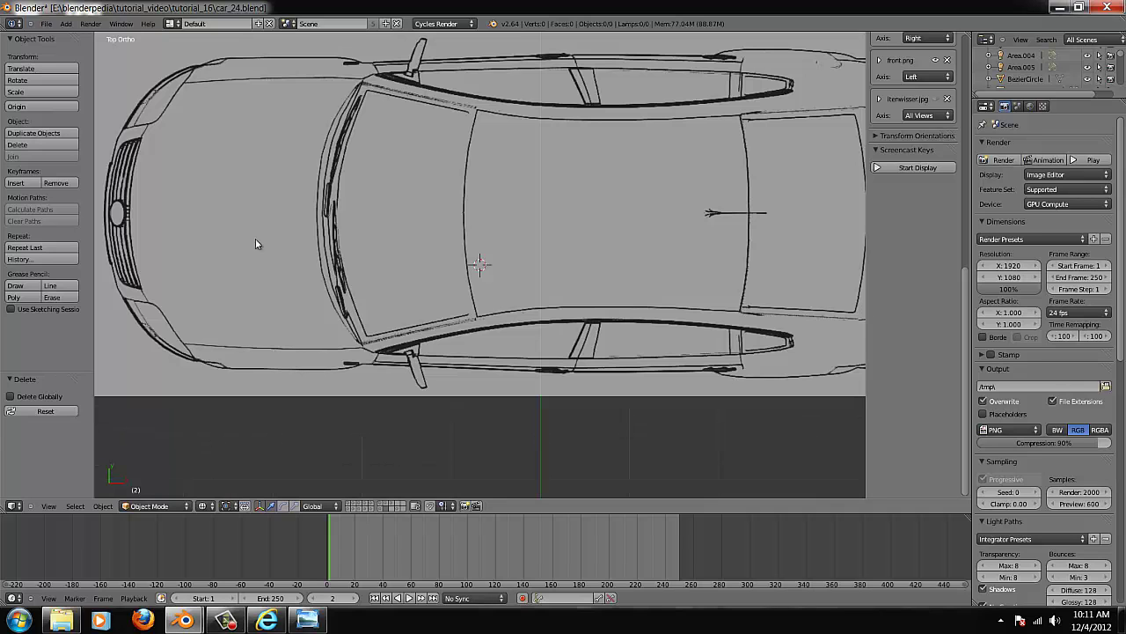
- Centre the top view on the hood and examine the car's front end in both top and front views
scroll(266, 181, up, 3)
key(alt+Home)
scroll(266, 181, down, 3)
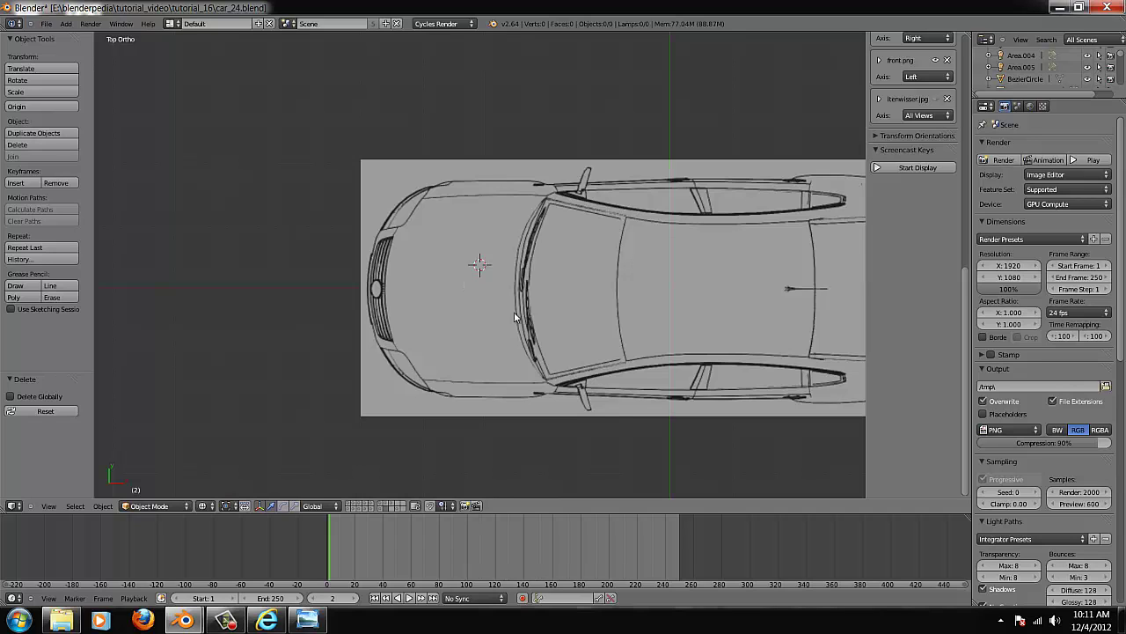
scroll(442, 316, up, 3)
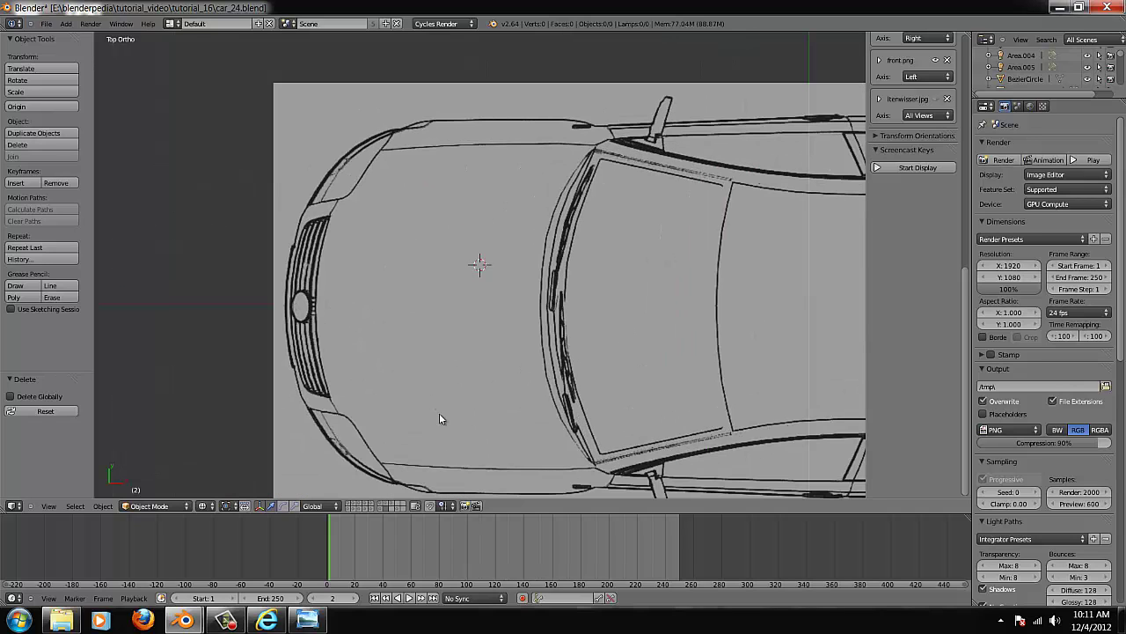
key(KP_1)
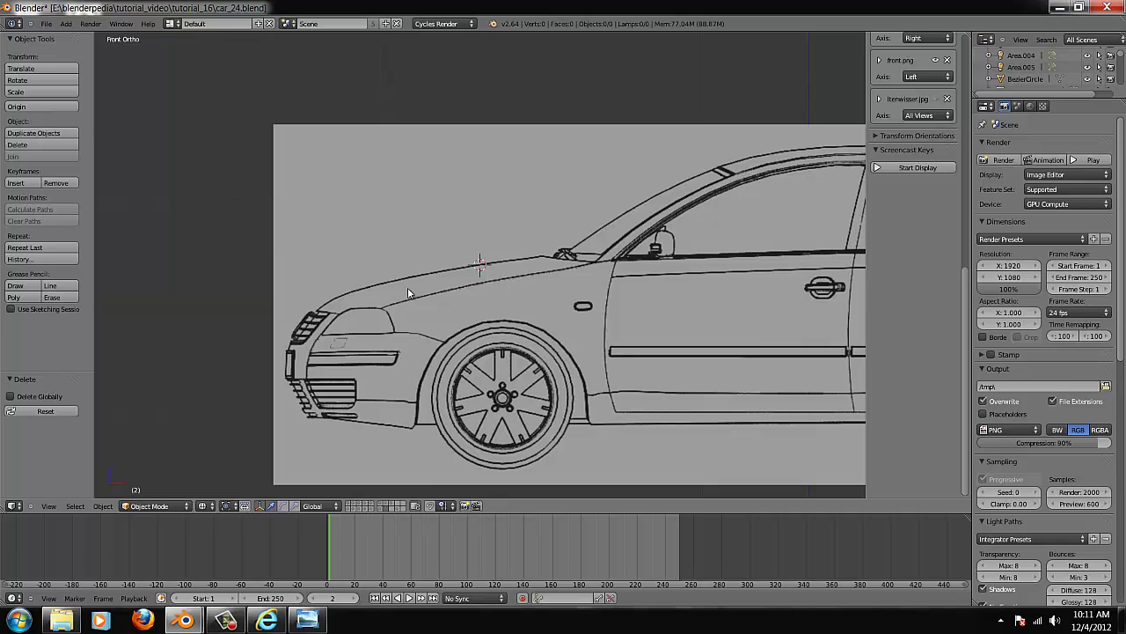
scroll(532, 271, down, 3)
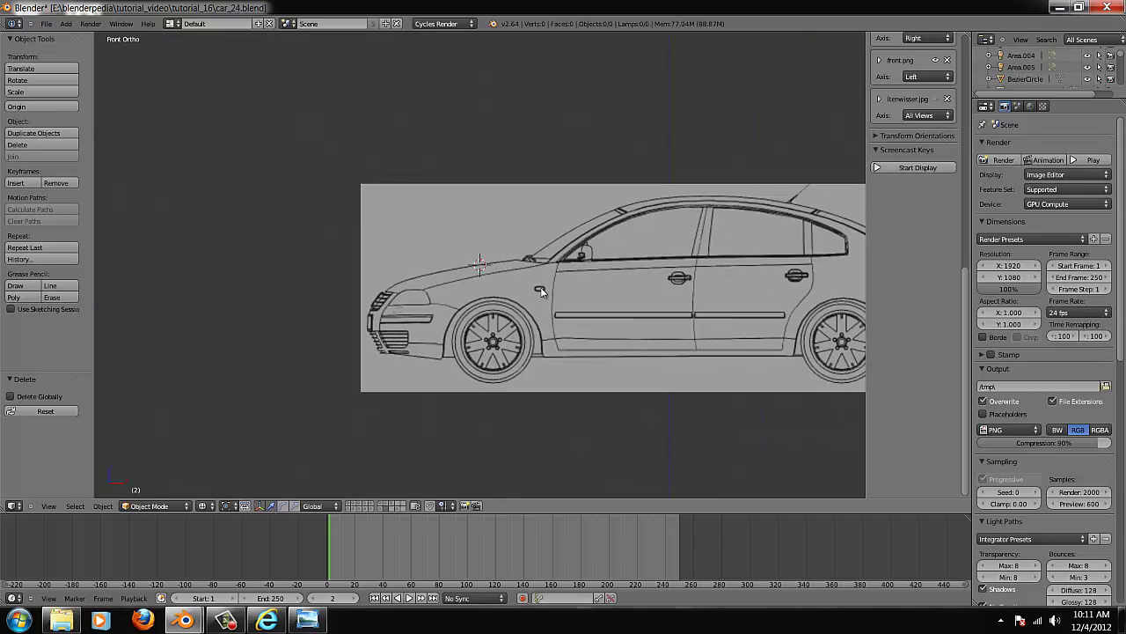
- Examine the hood, windshield and overall body outline of the top blueprint in top view
key(KP_7)
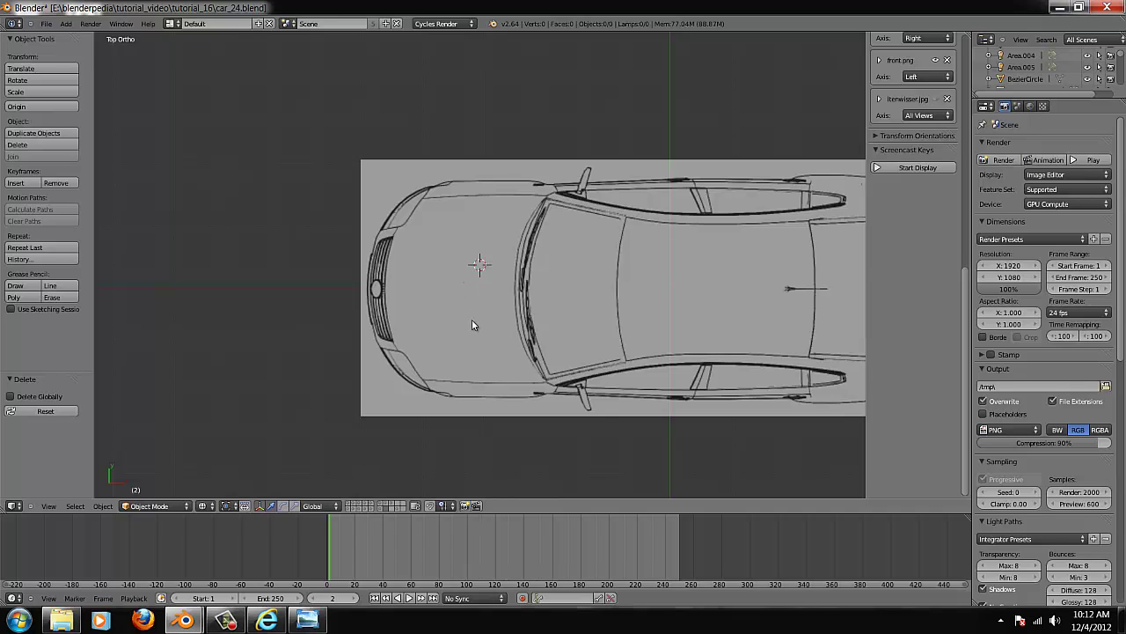
scroll(511, 333, down, 2)
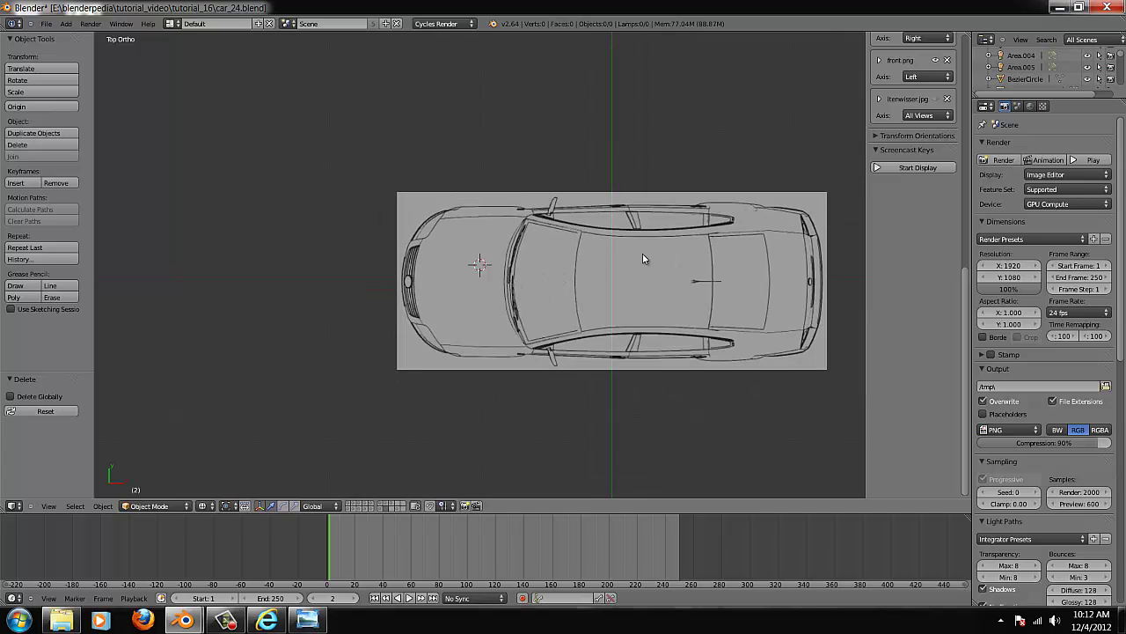
scroll(589, 280, up, 2)
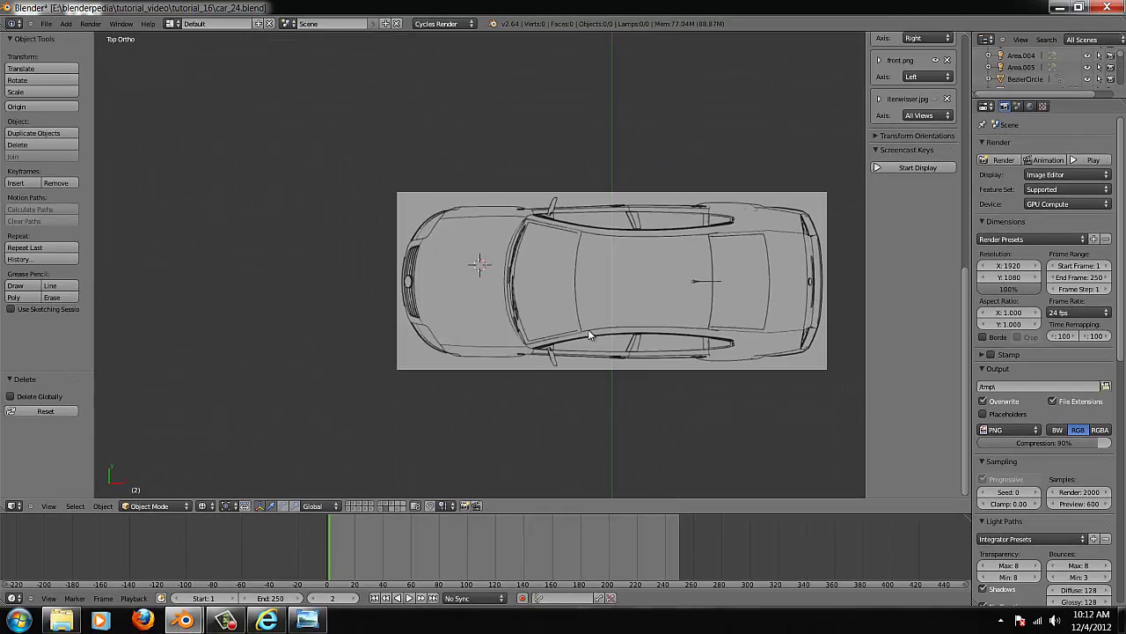
scroll(573, 352, up, 2)
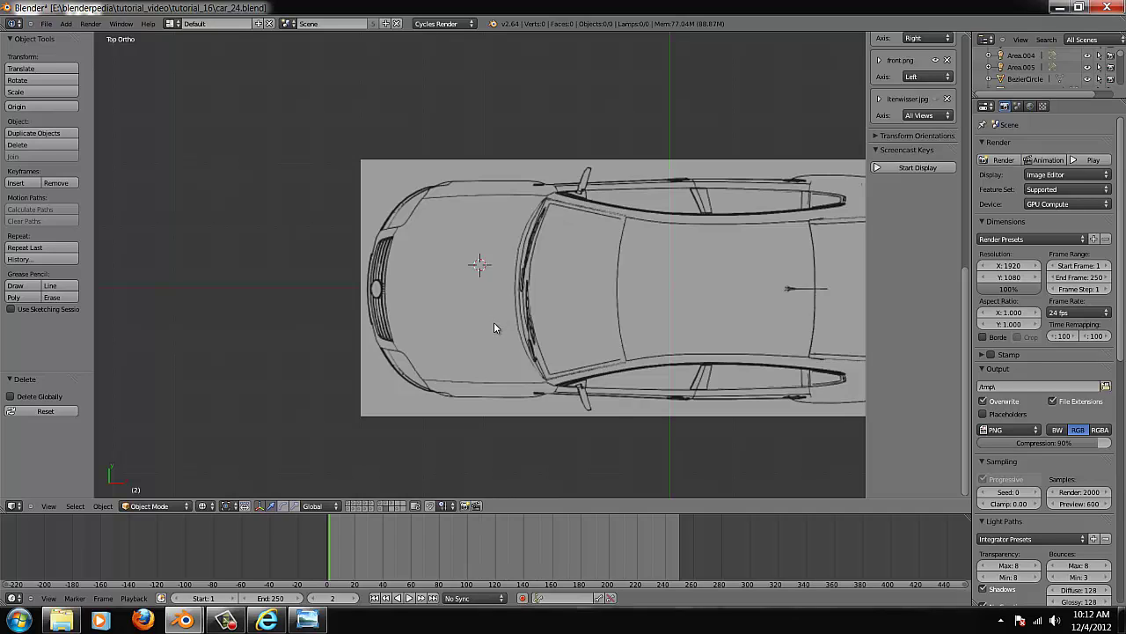
scroll(543, 297, down, 1)
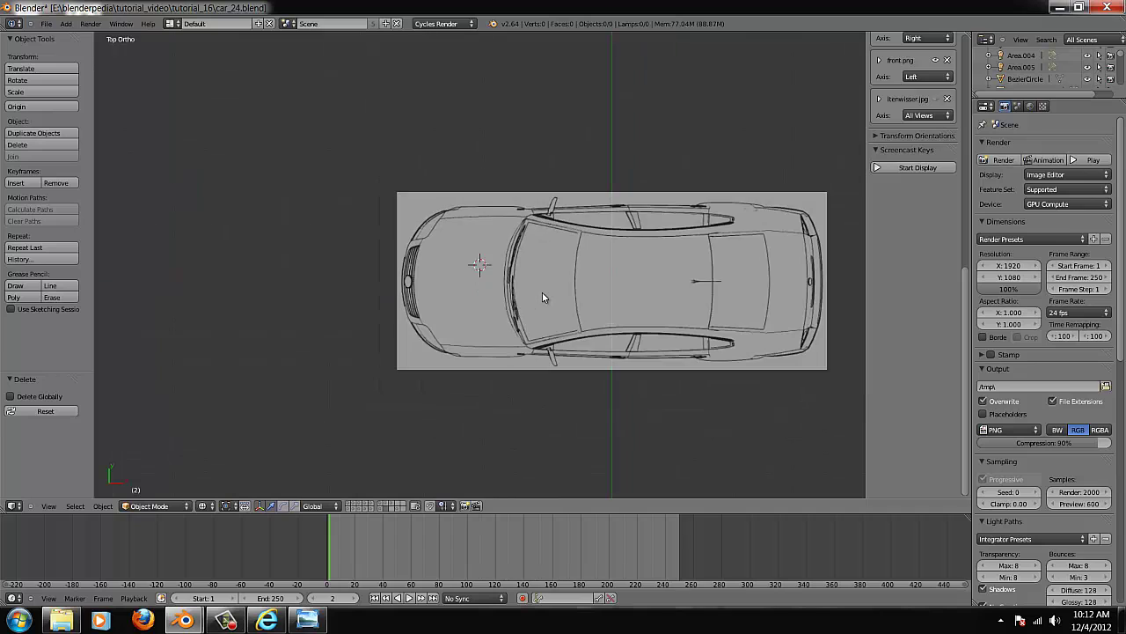
scroll(542, 297, up, 1)
scroll(537, 295, down, 1)
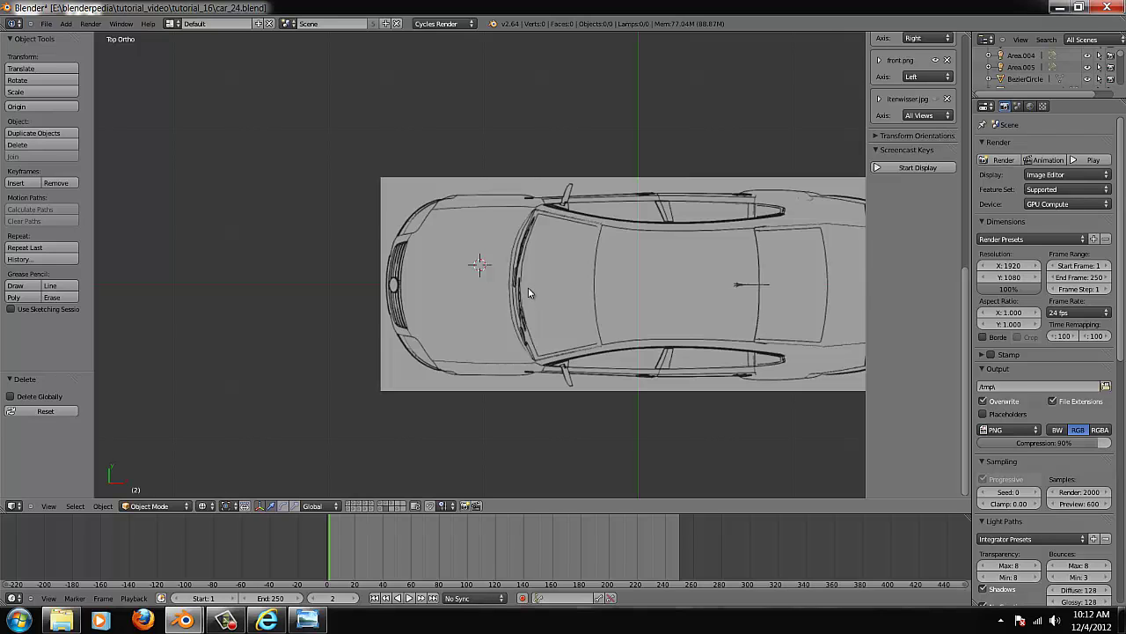
scroll(529, 293, up, 2)
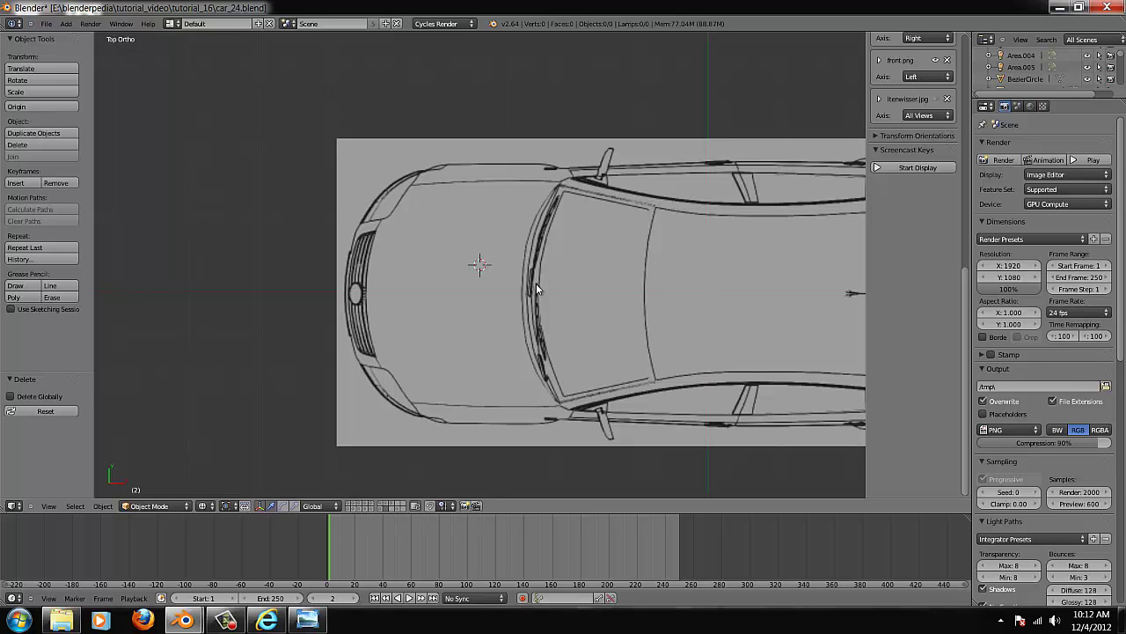
scroll(534, 294, down, 3)
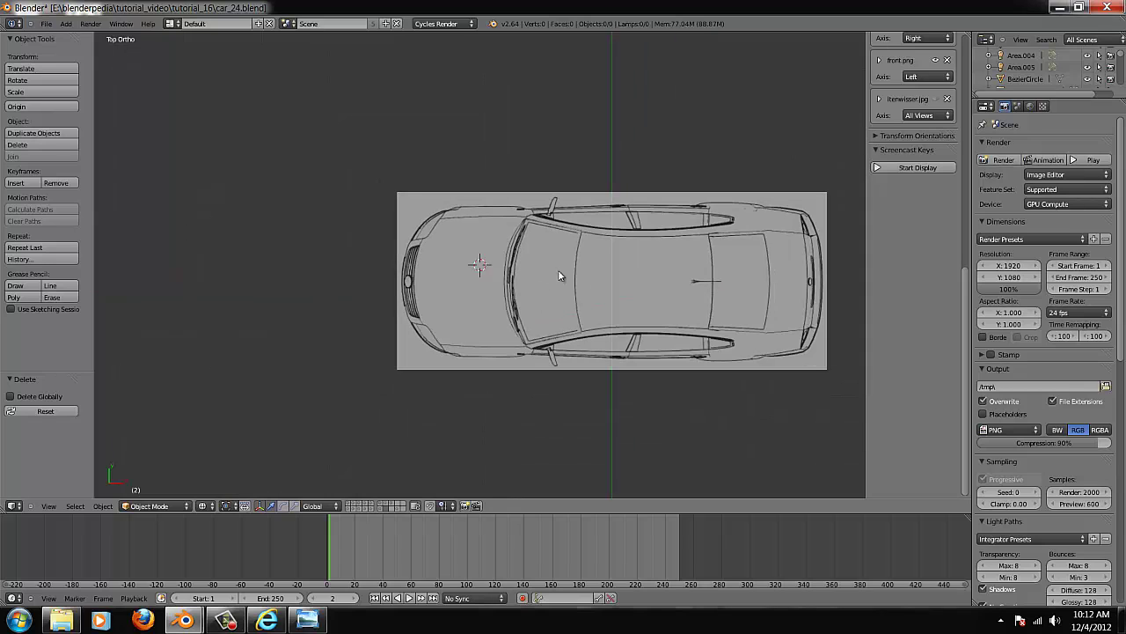
- Place the 3D cursor on the hood of the top blueprint and centre the view on it
scroll(566, 299, up, 2)
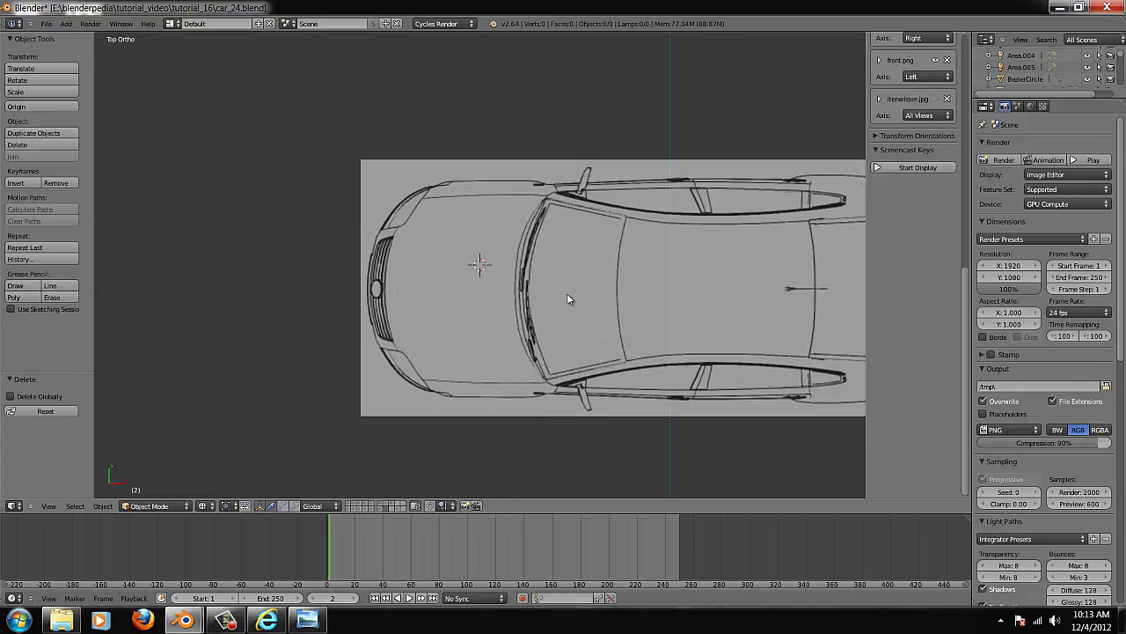
scroll(564, 293, up, 2)
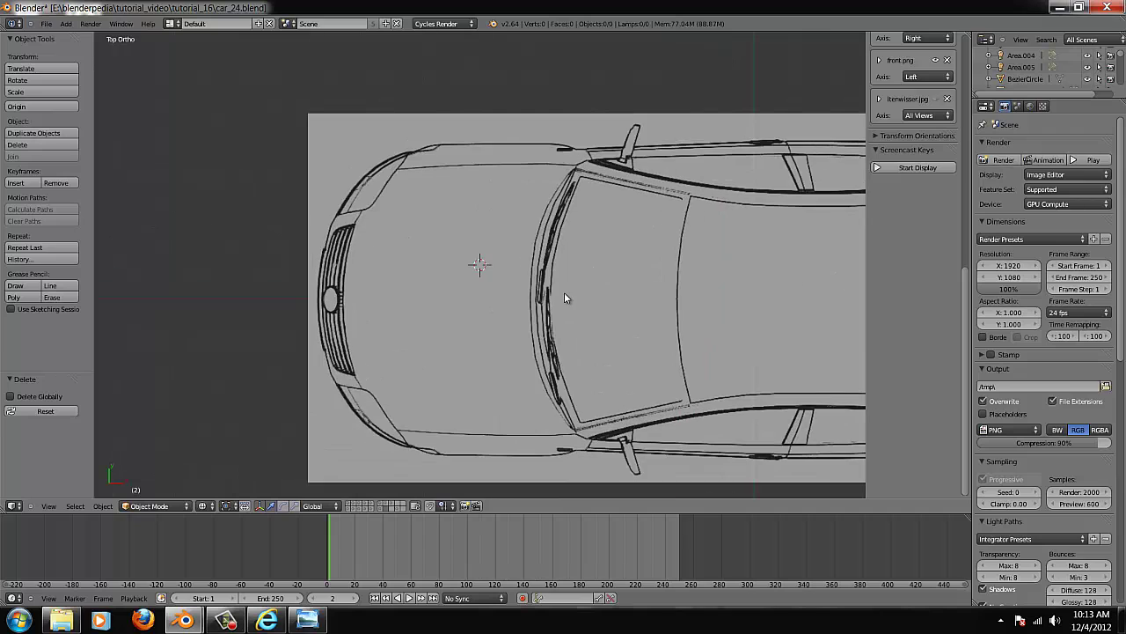
scroll(563, 294, down, 1)
scroll(563, 293, up, 1)
click(438, 301)
key(alt+Home)
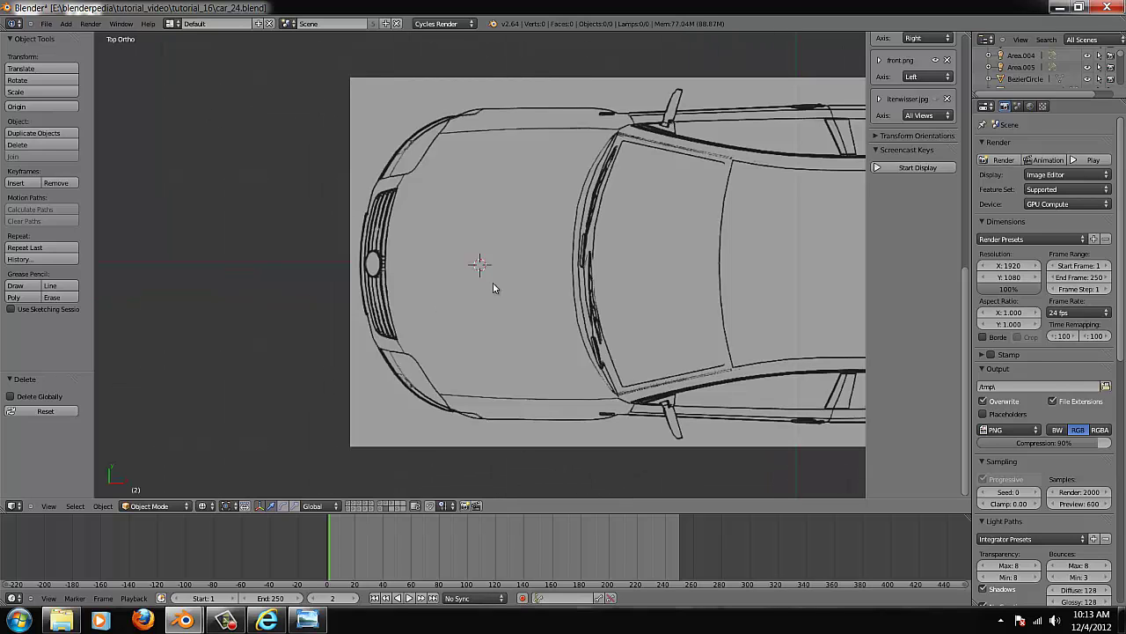
- Add a plane mesh at the 3D cursor on the hood of the top blueprint
scroll(501, 266, down, 1)
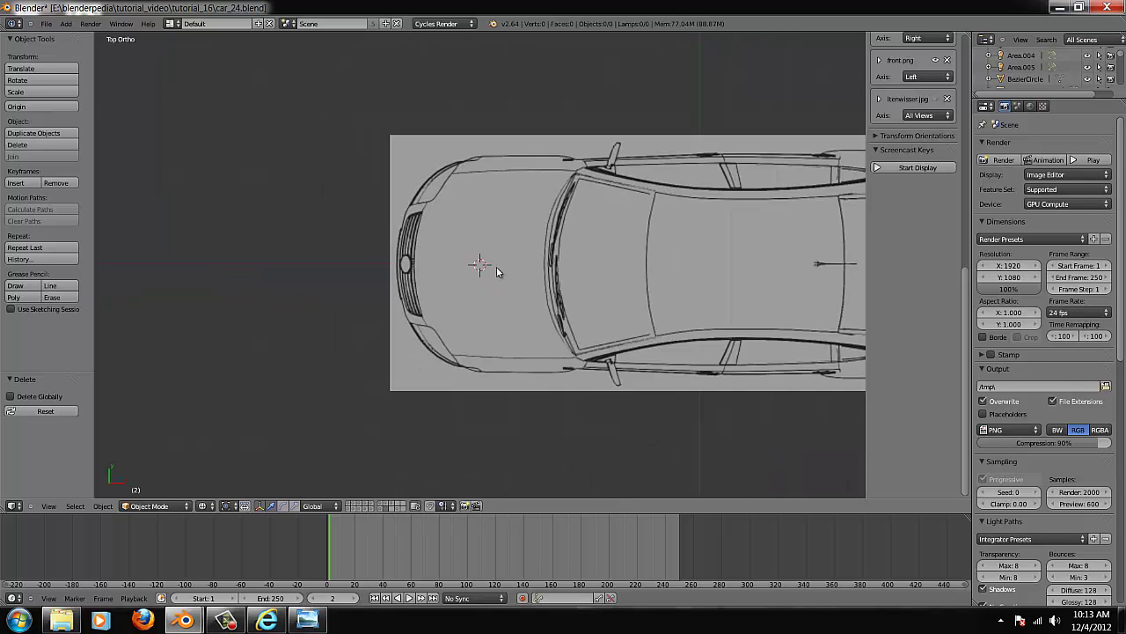
scroll(499, 270, up, 2)
scroll(496, 272, down, 3)
scroll(471, 266, up, 3)
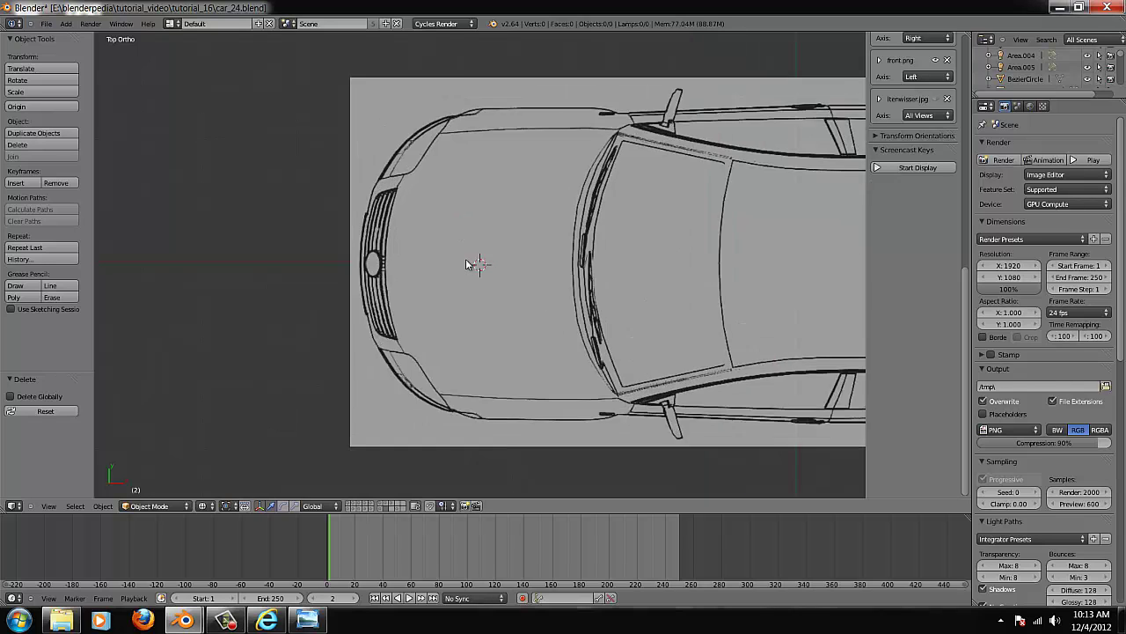
scroll(459, 264, down, 3)
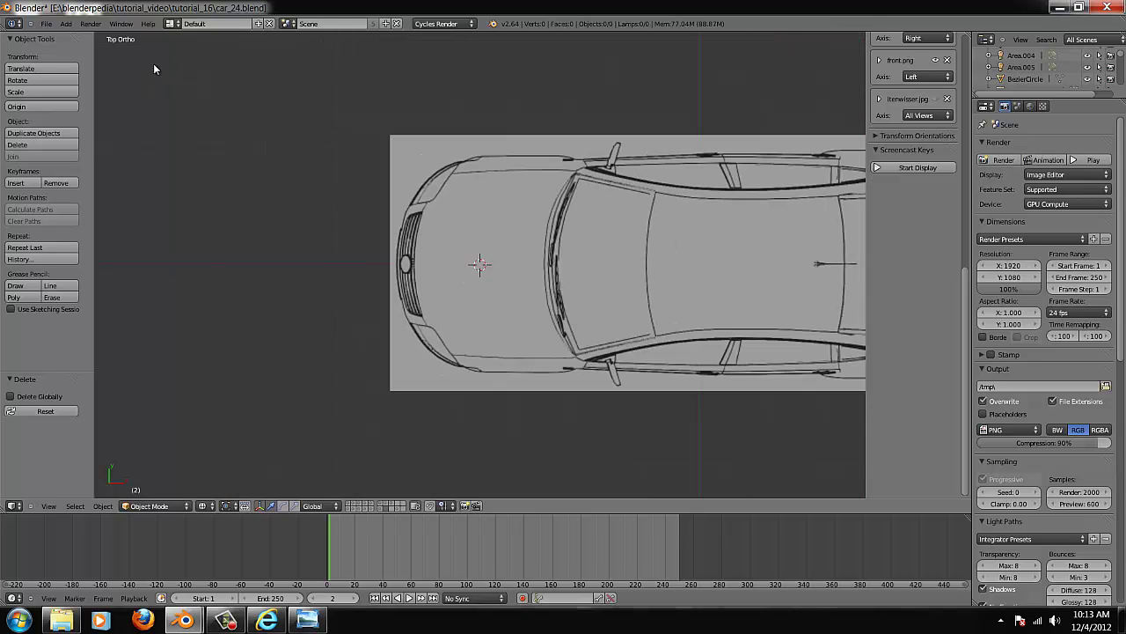
key(shift+a)
mouse_move(81, 39)
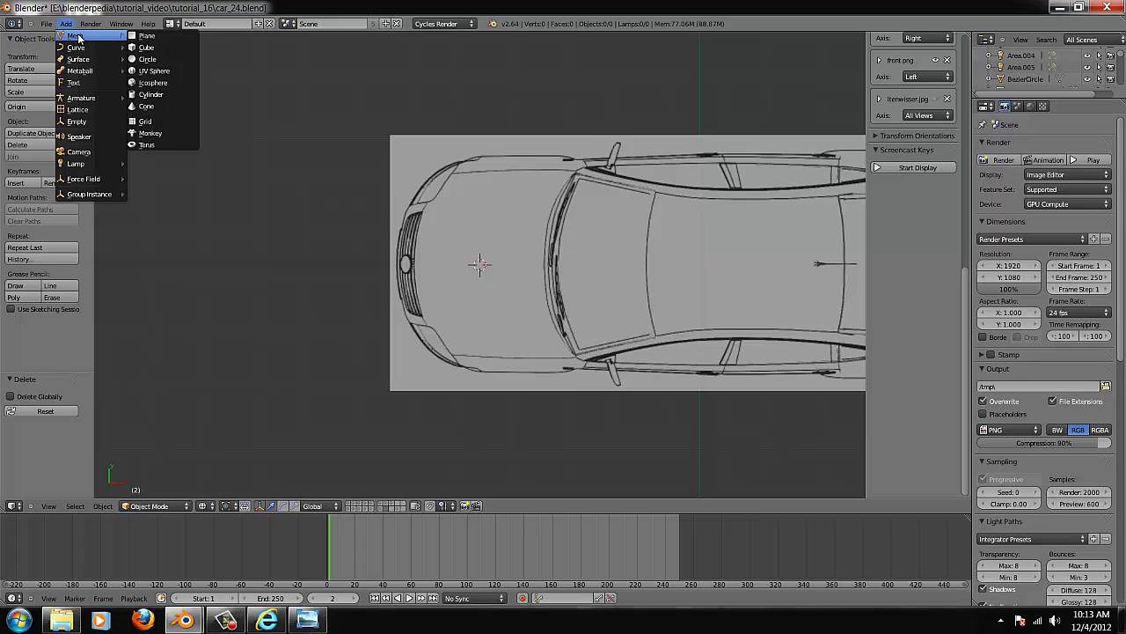
click(187, 35)
scroll(690, 399, up, 2)
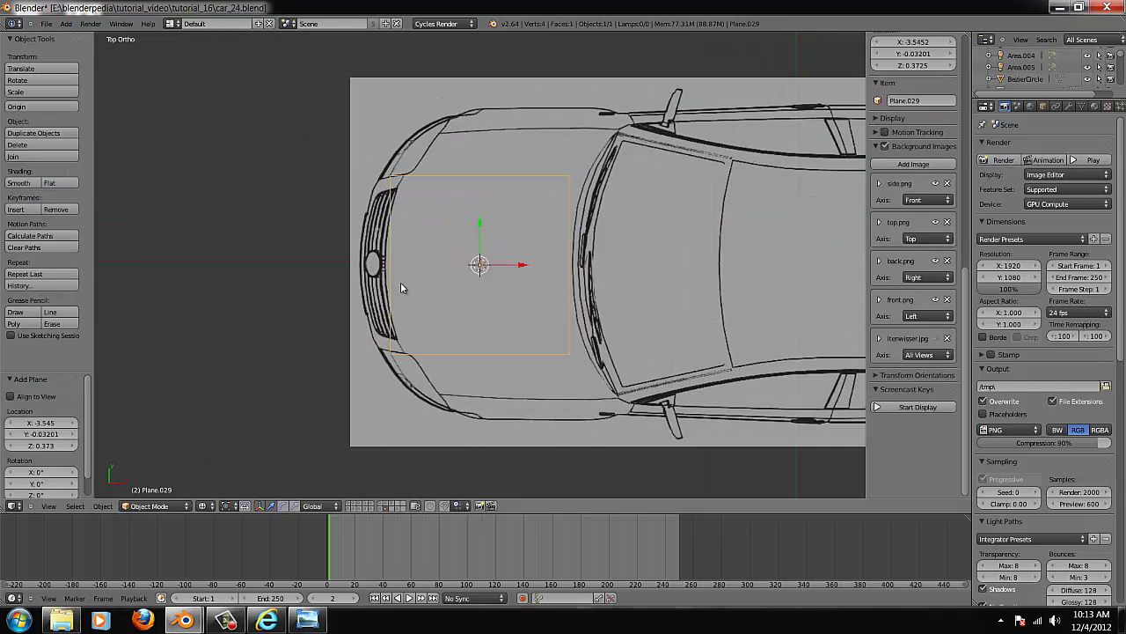
- Add a Mirror modifier to the hood plane
click(1070, 106)
click(1020, 144)
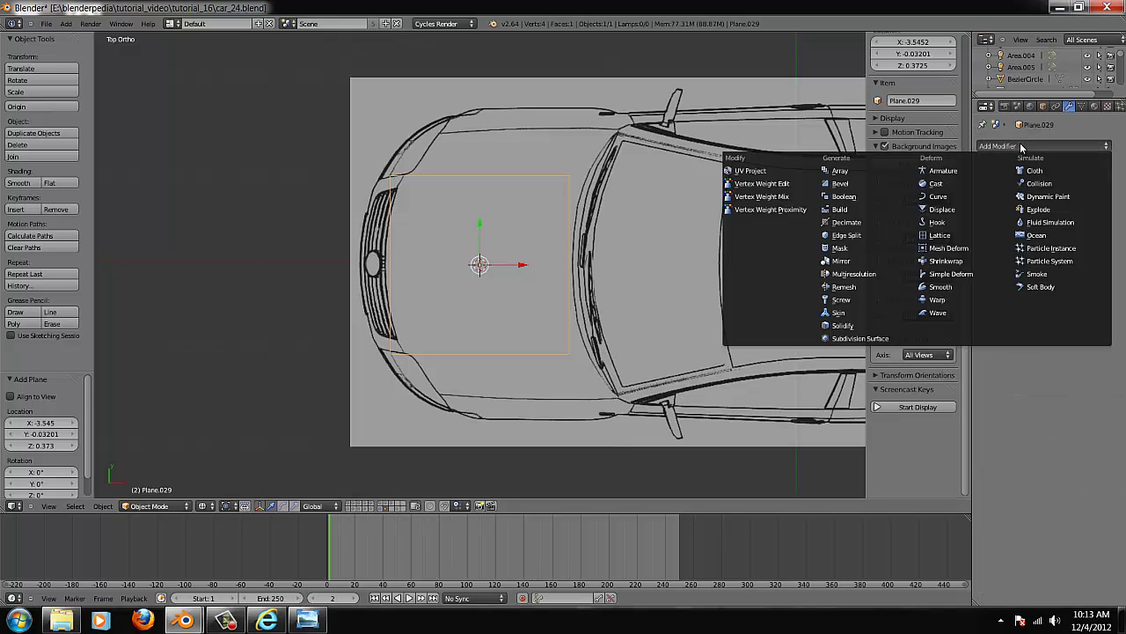
click(841, 260)
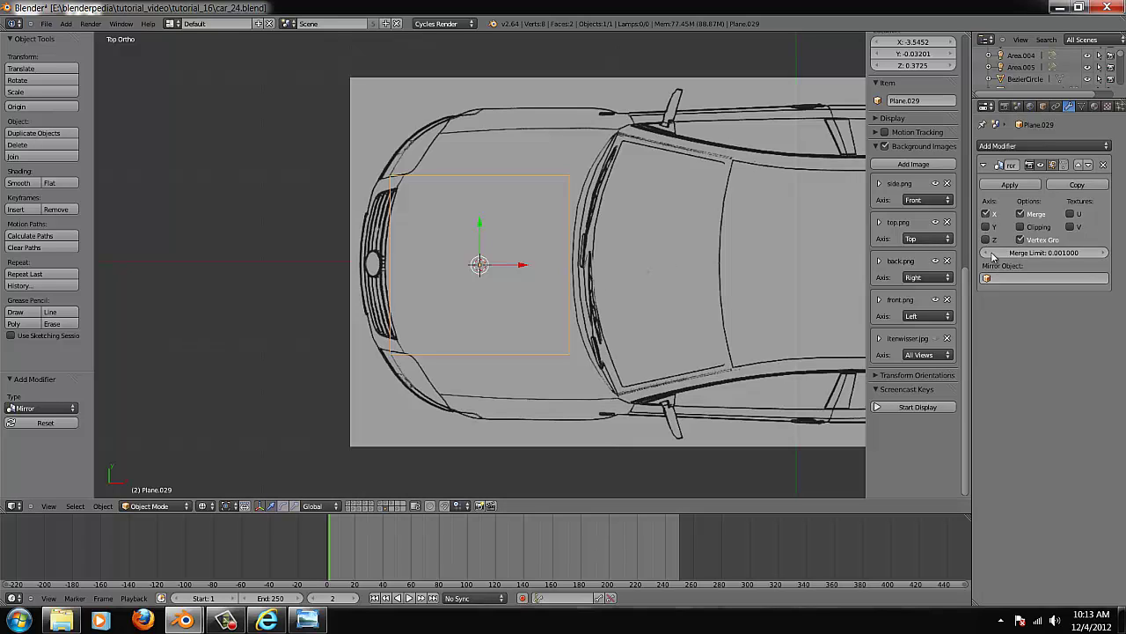
click(1026, 148)
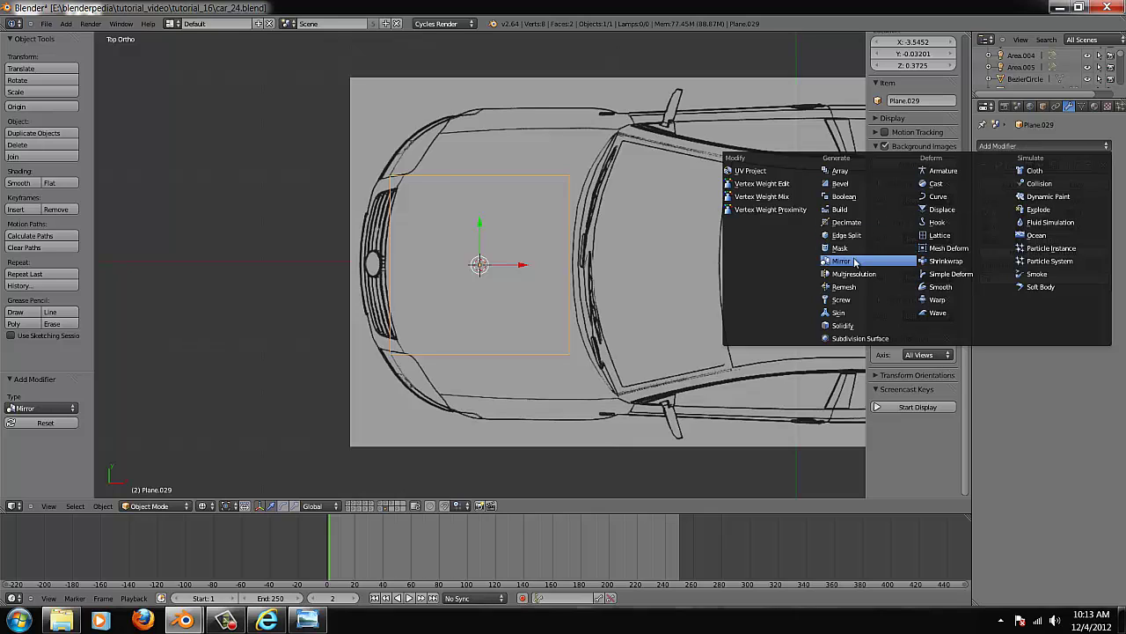
click(854, 263)
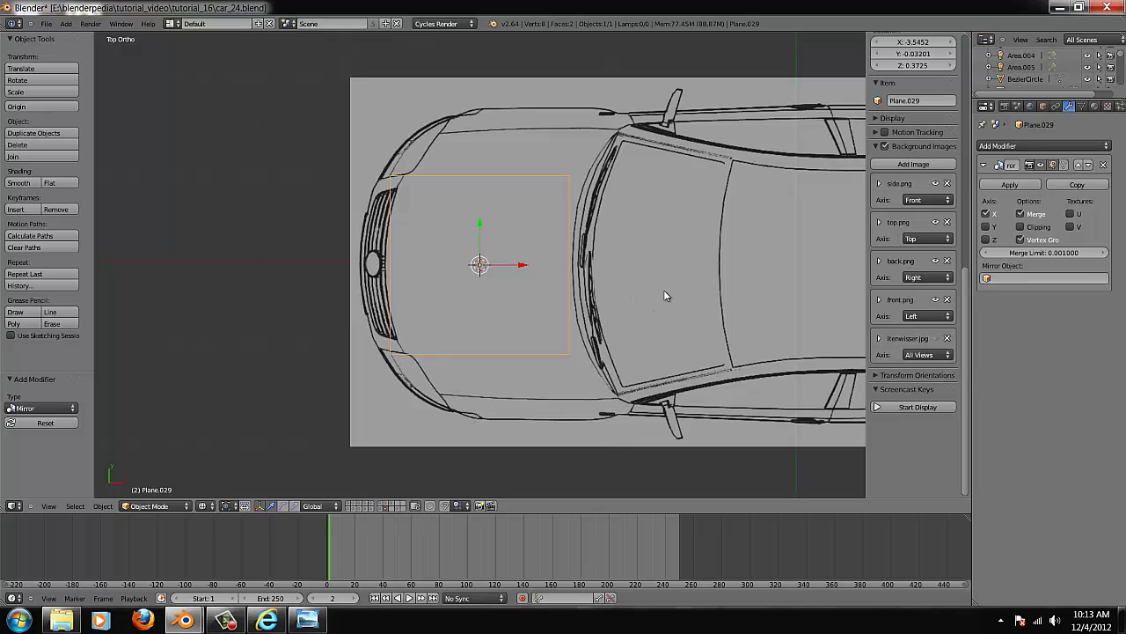
- Move the plane about 0.04 along X and -0.36 along Y, and scale it to about 0.69 along Y
key(g)
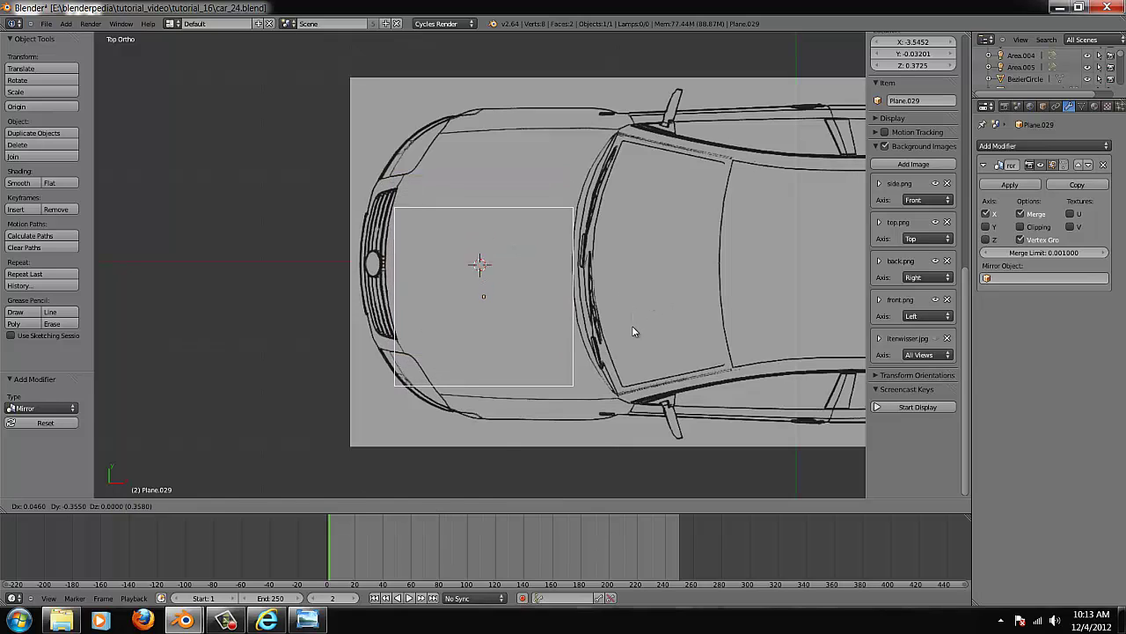
click(644, 331)
key(s)
key(y)
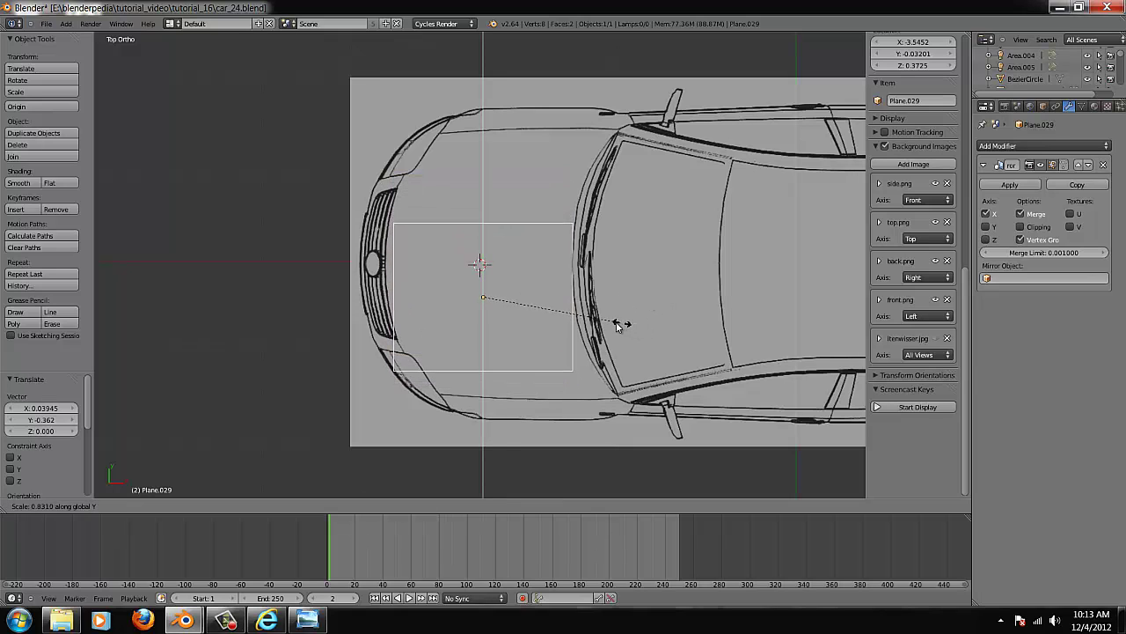
click(604, 322)
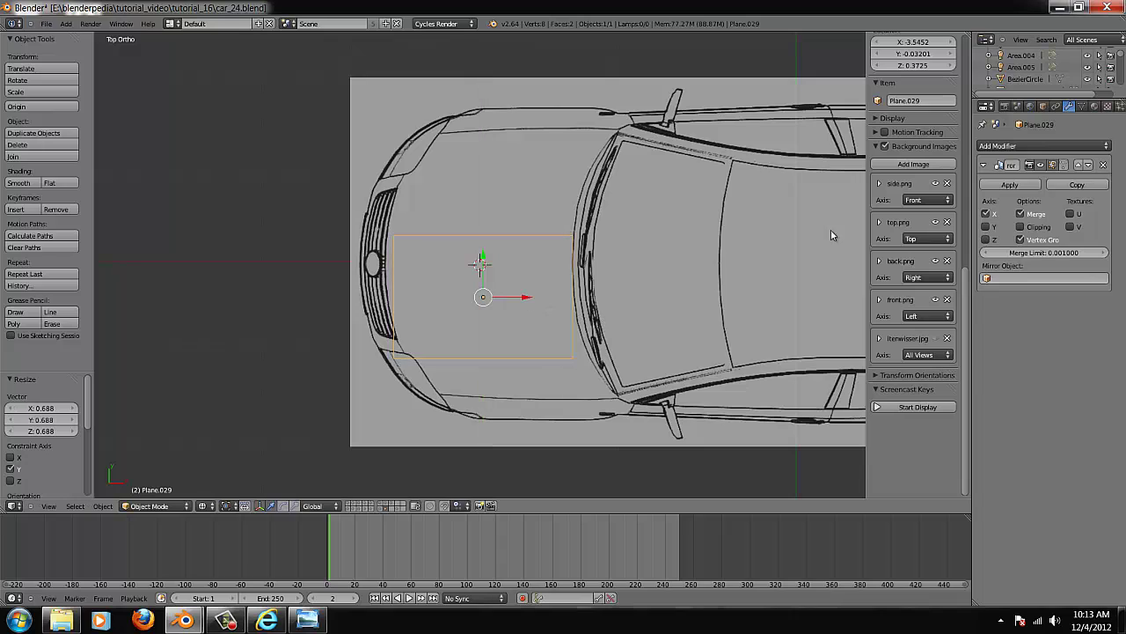
- Change the mirror axis from X to Z and move the plane's mesh about -0.62 along Y in Edit Mode
click(985, 214)
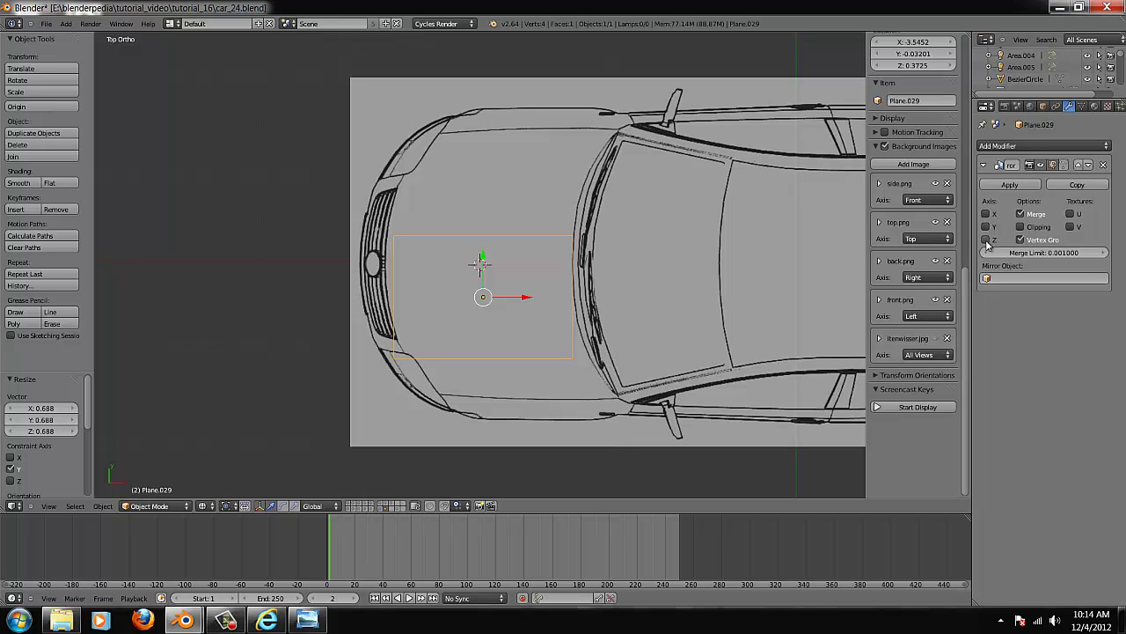
click(986, 239)
key(Tab)
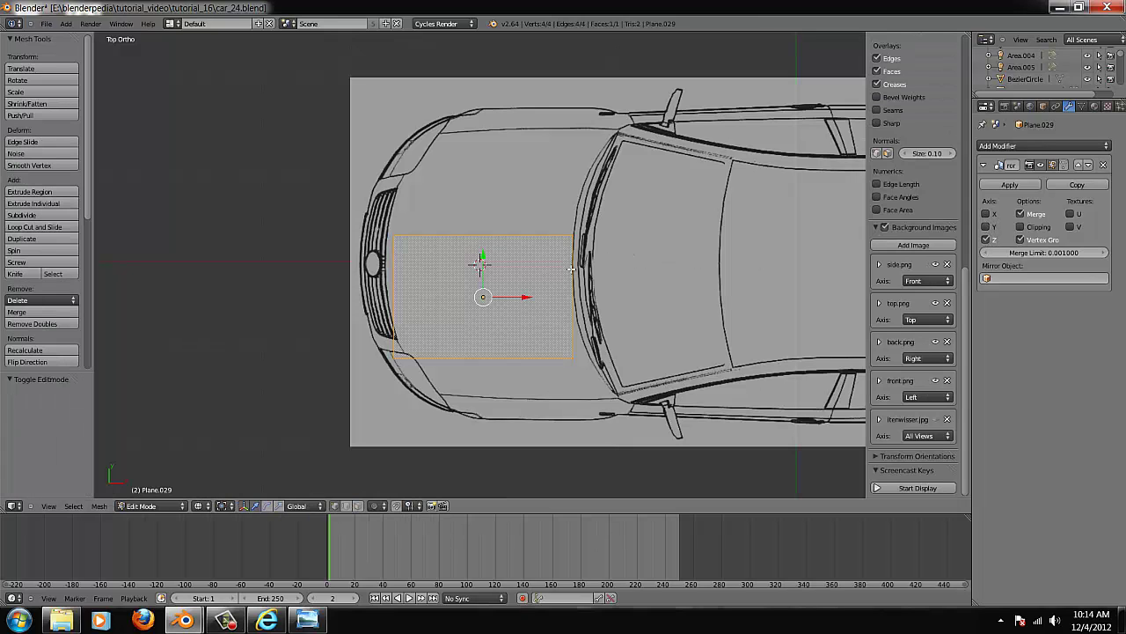
key(g)
key(y)
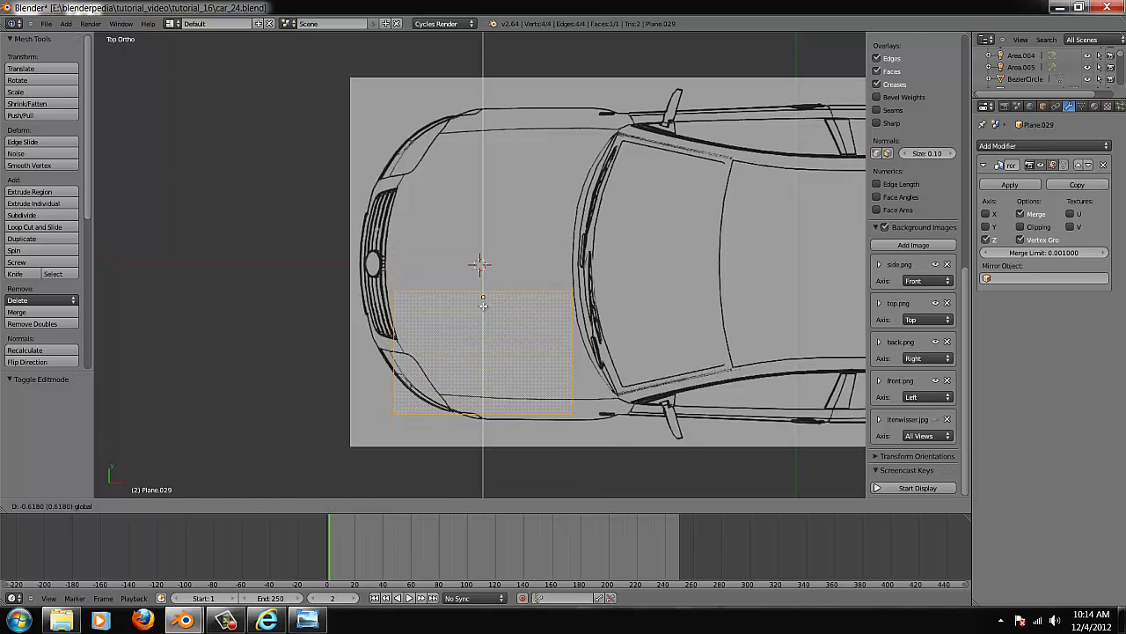
click(483, 333)
- Change the mirror axis from Z to Y and move the mesh about -0.07 along Y
click(985, 240)
click(985, 227)
key(g)
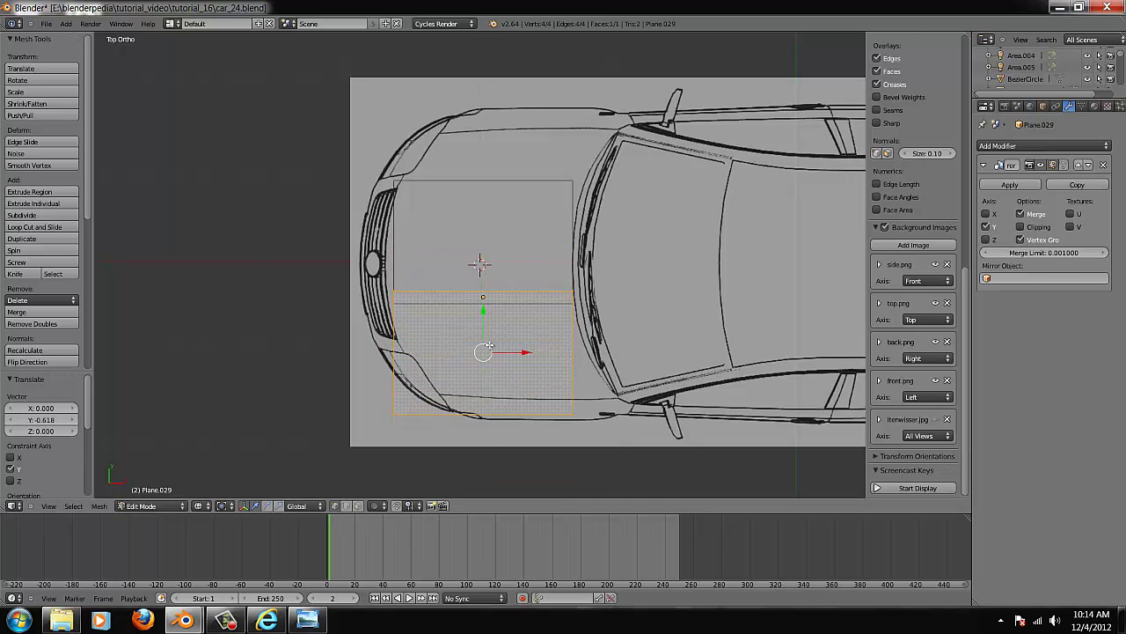
key(y)
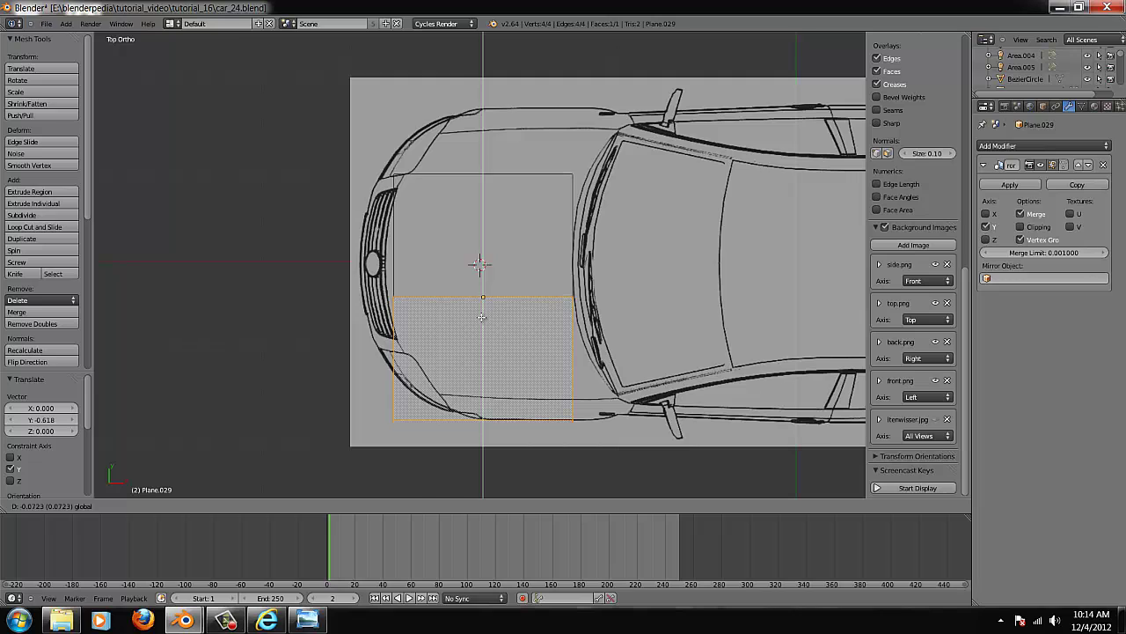
click(481, 319)
- Enable Clipping on the Mirror modifier and try moving the mesh along Y with it on
click(1020, 226)
key(g)
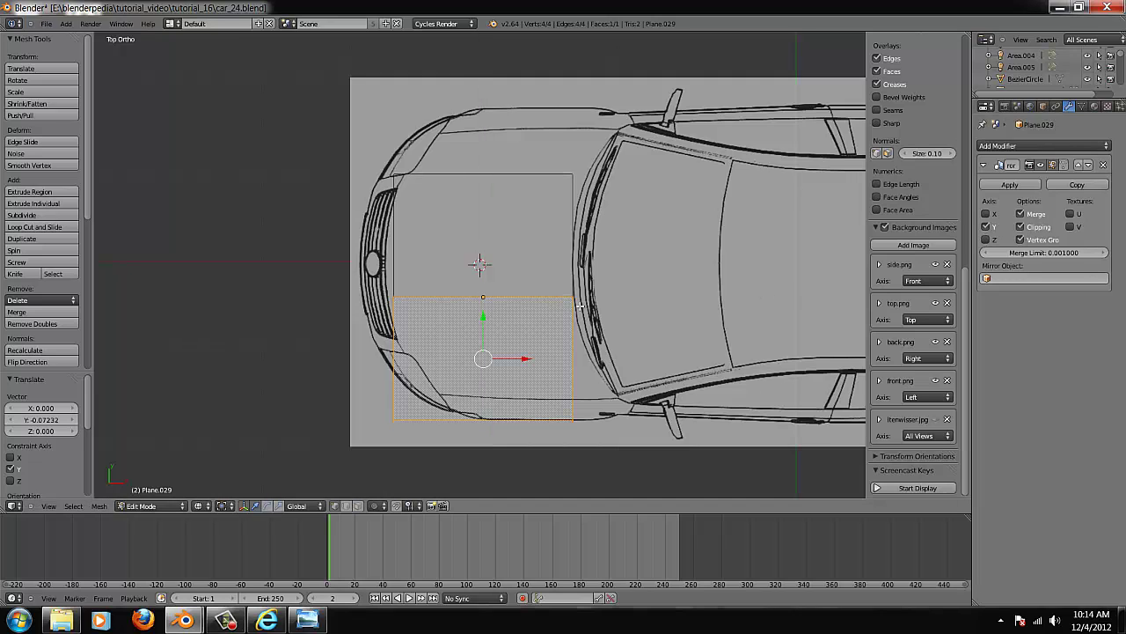
key(y)
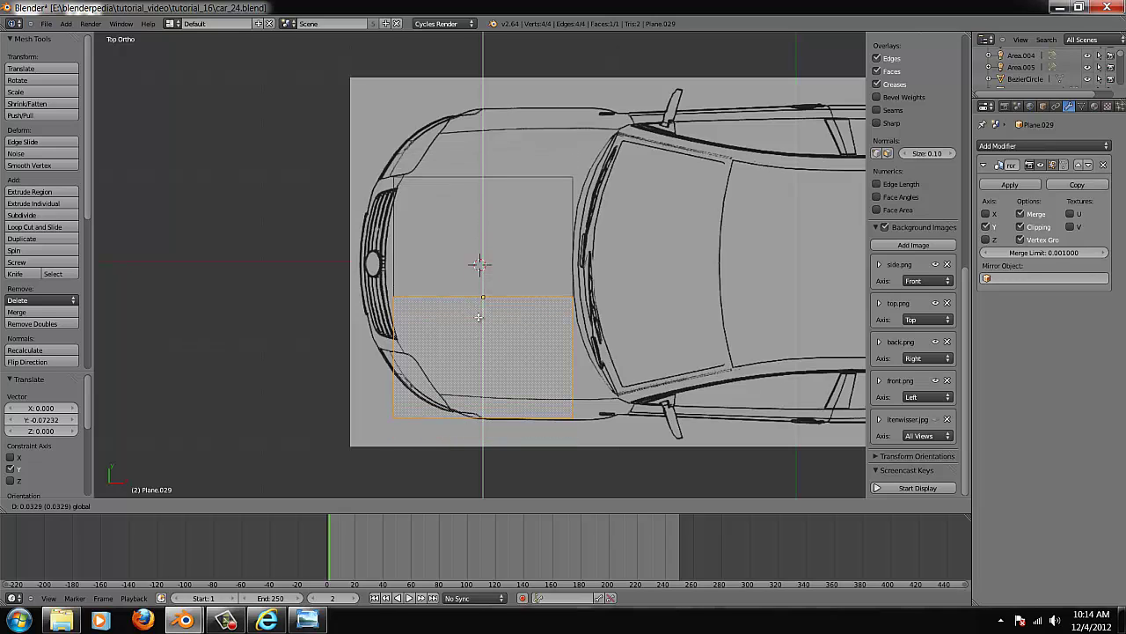
click(480, 316)
- Move the mesh along Y without Clipping, re-enable Clipping to join the mirrored halves, and return to Object Mode
click(1021, 226)
key(g)
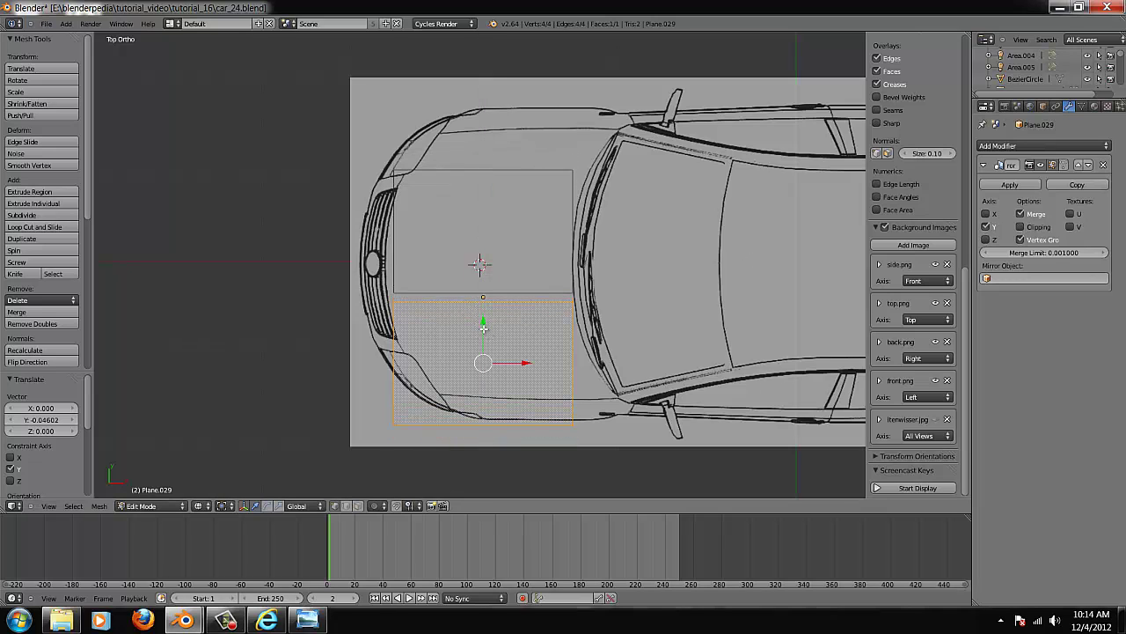
key(y)
click(483, 324)
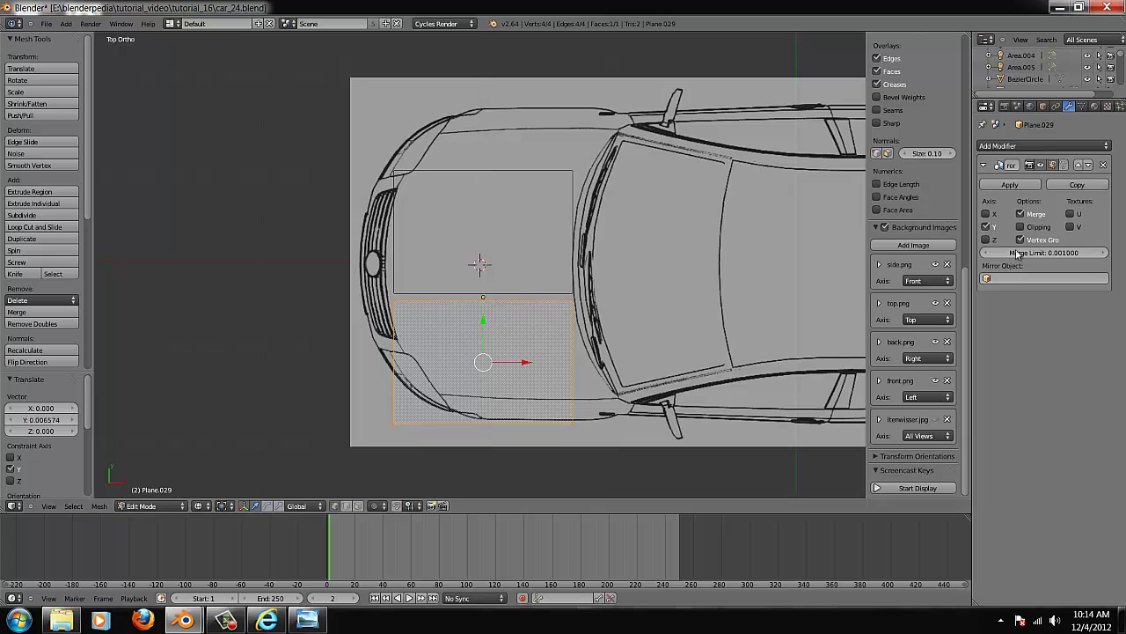
click(1020, 227)
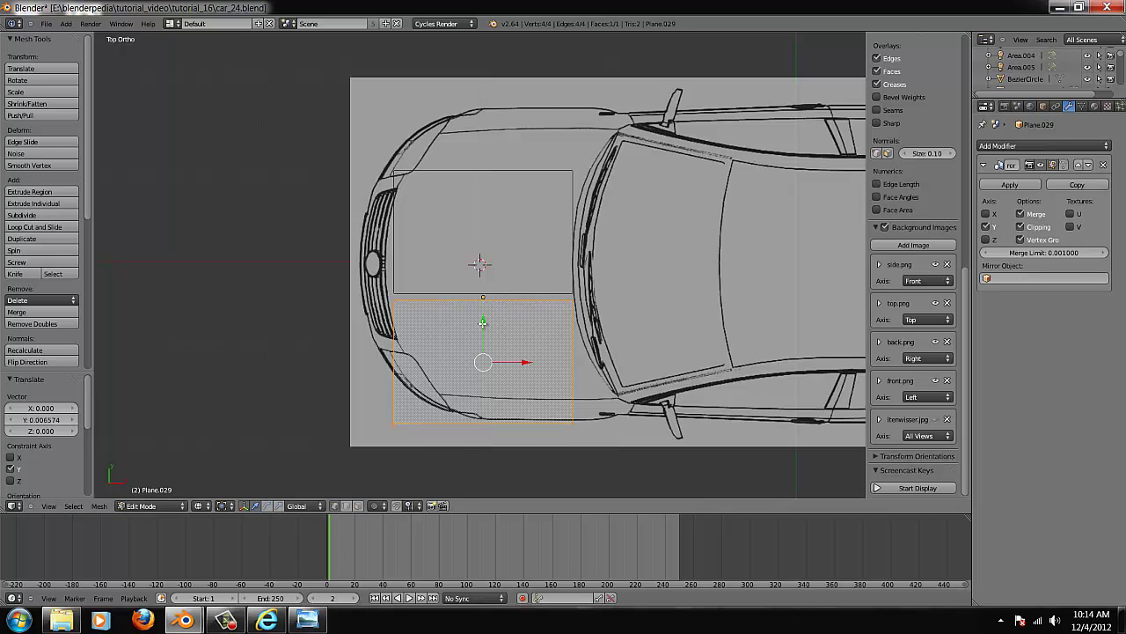
key(Tab)
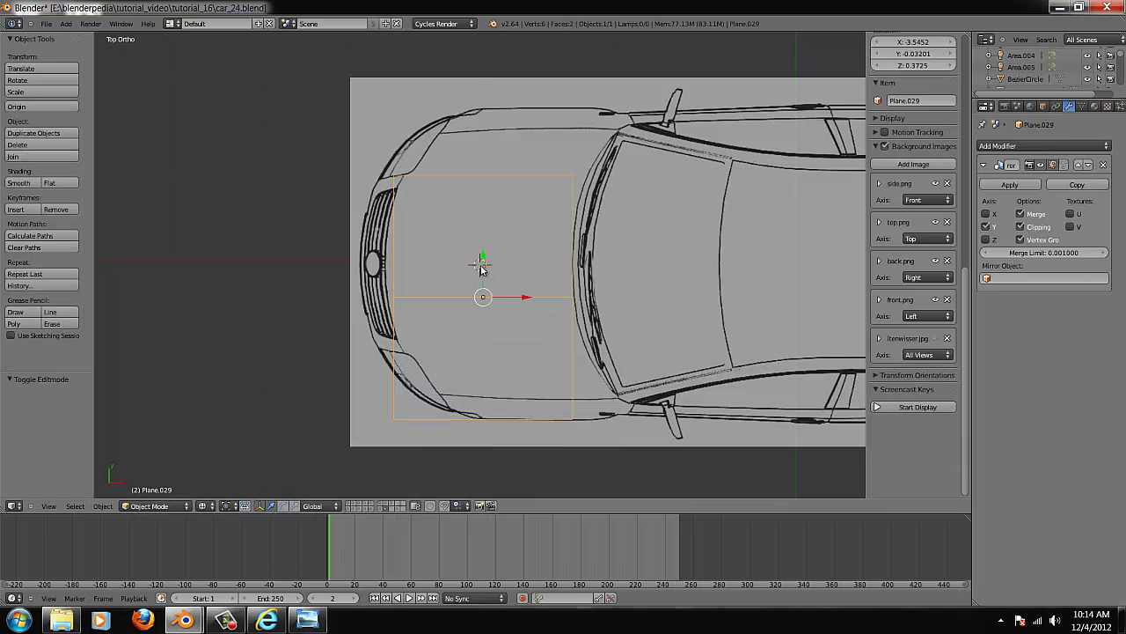
- Move the mirrored plane about 0.39 along Y and fine-tune it so its seam lies on the car's centre line
key(g)
key(y)
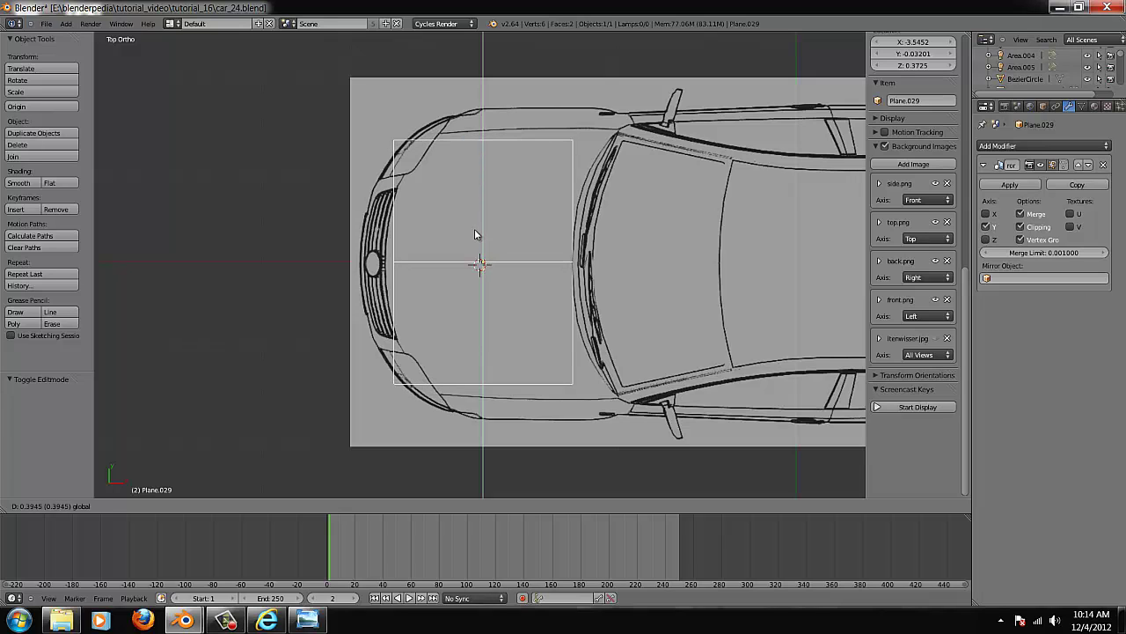
click(474, 229)
scroll(293, 283, up, 5)
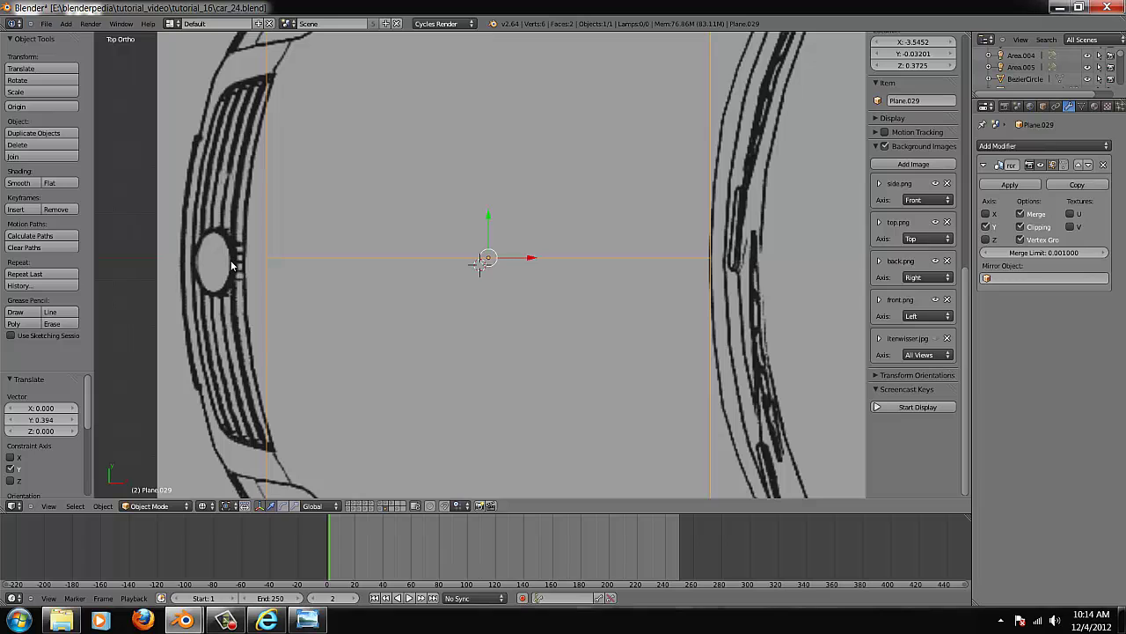
key(g)
key(y)
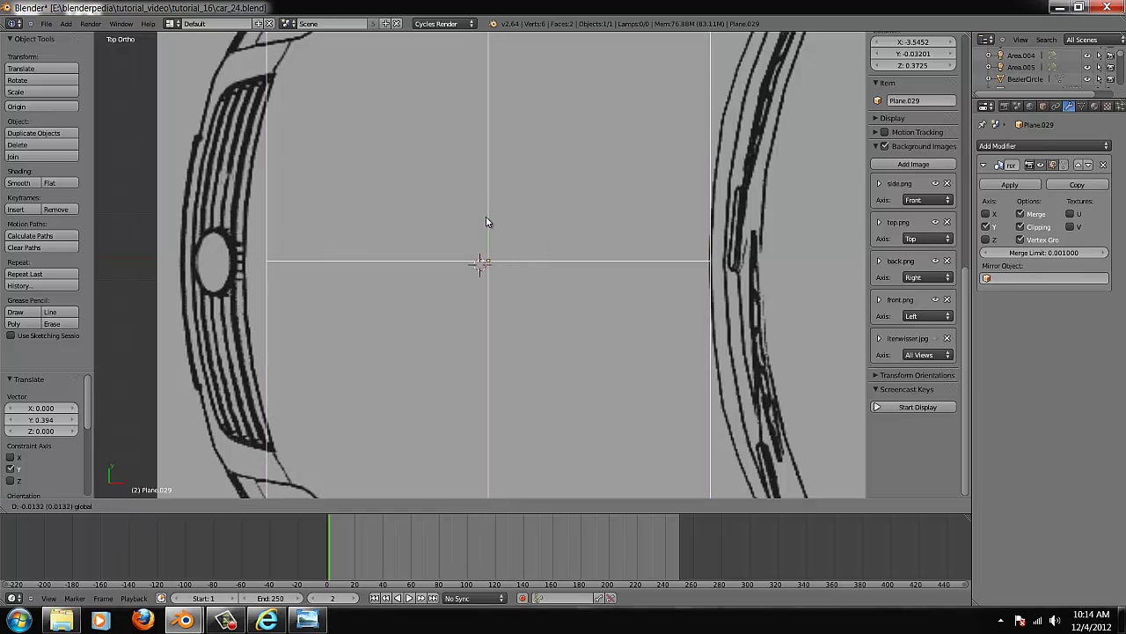
click(486, 216)
- Move the plane's outer edge, opposite the mirror seam, about -0.096 along Y towards the hood's side line
scroll(507, 219, down, 4)
key(Tab)
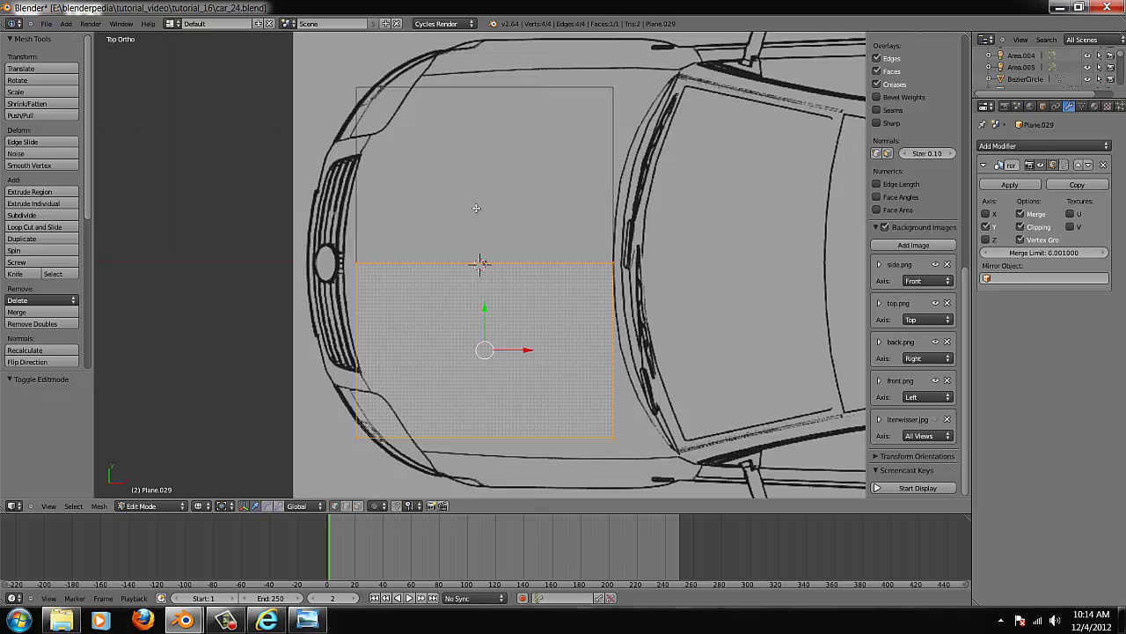
right_click(614, 438)
shift+right_click(363, 438)
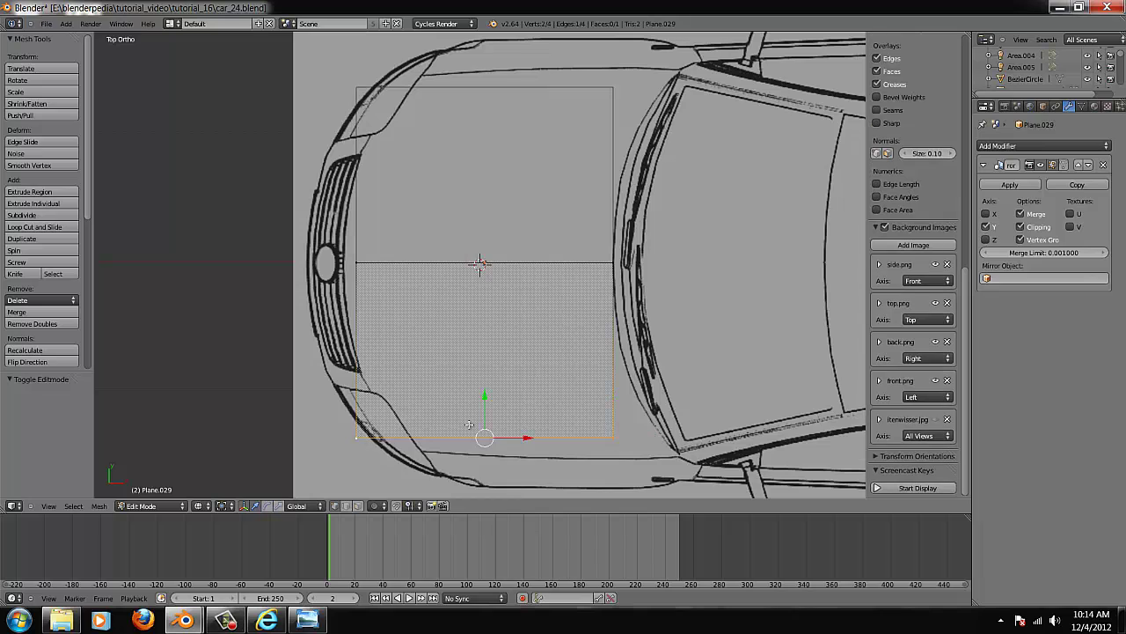
drag(482, 394, 481, 406)
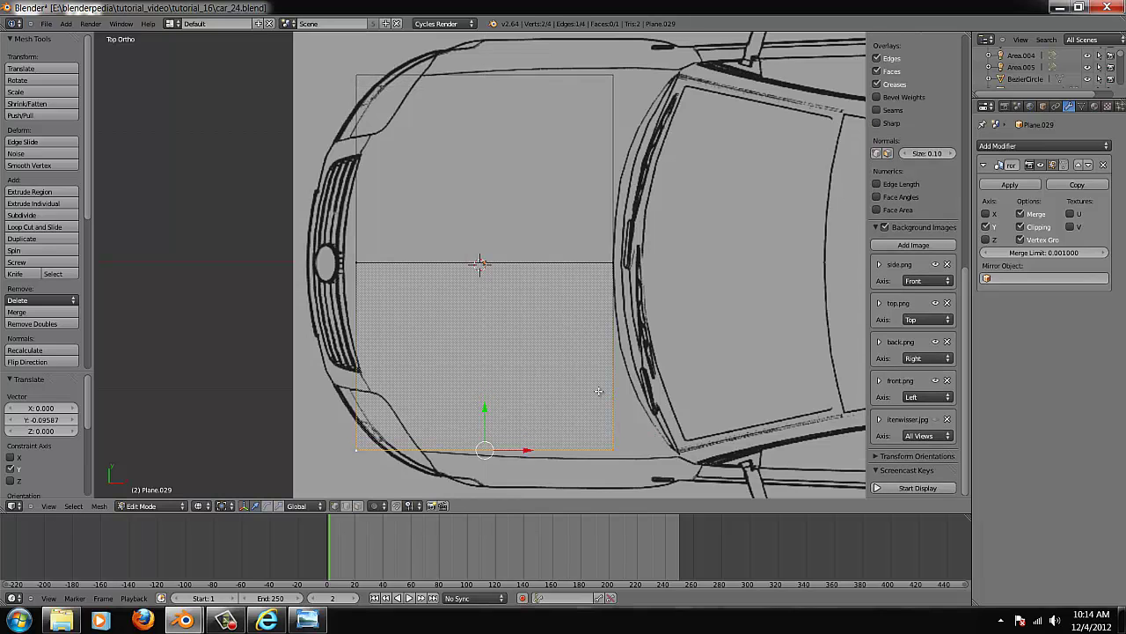
- Move the plane's rear outer vertex along X and about -0.05 along Y to the hood corner at the windshield base
right_click(616, 452)
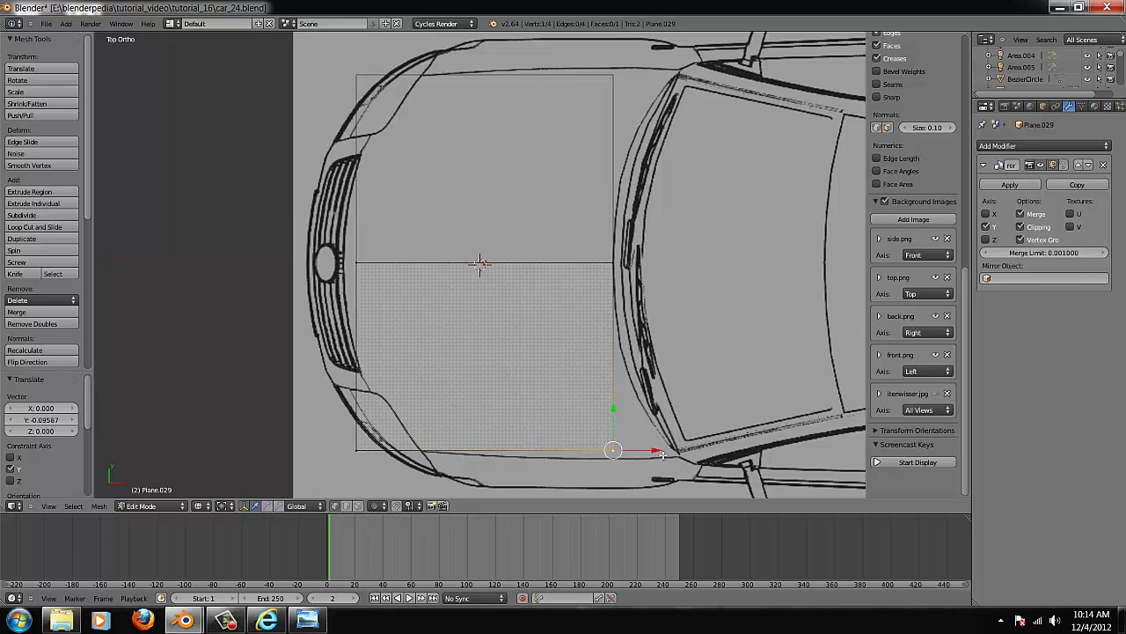
drag(655, 451, 721, 451)
drag(679, 409, 657, 431)
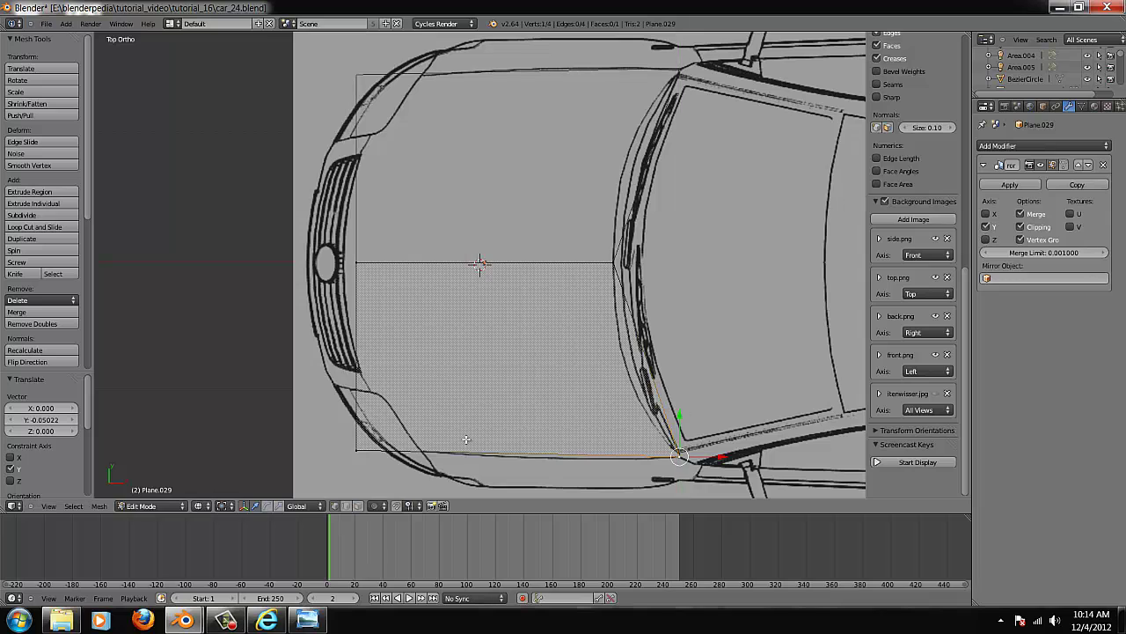
- Move the plane's front outer vertex along X and Y to the hood's side line beside the headlight
right_drag(354, 454, 370, 452)
right_click(373, 450)
drag(395, 451, 471, 468)
drag(438, 417, 435, 413)
drag(479, 452, 544, 454)
drag(506, 411, 507, 415)
drag(534, 452, 464, 449)
- Move the front vertex on the mirror seam about -0.1 along X to the hood's front edge behind the grille emblem
right_click(366, 266)
drag(398, 263, 384, 262)
scroll(411, 241, down, 1)
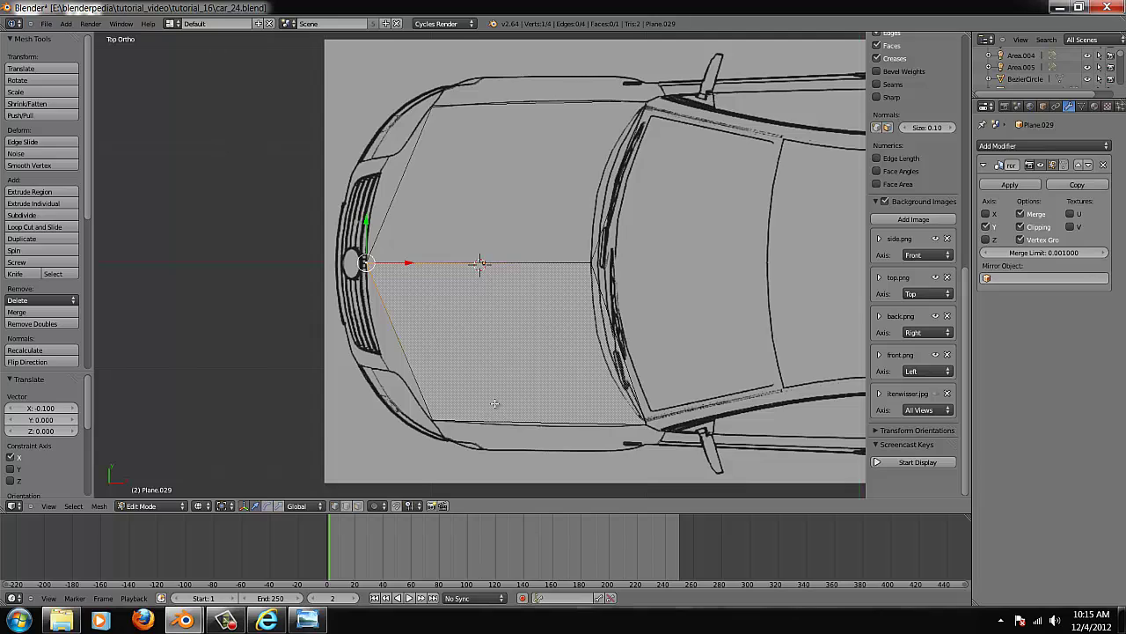
- Add a lengthwise loop cut through the middle of the hood plane and move its front and rear vertices along X onto the hood's front and rear edges
scroll(494, 403, up, 1)
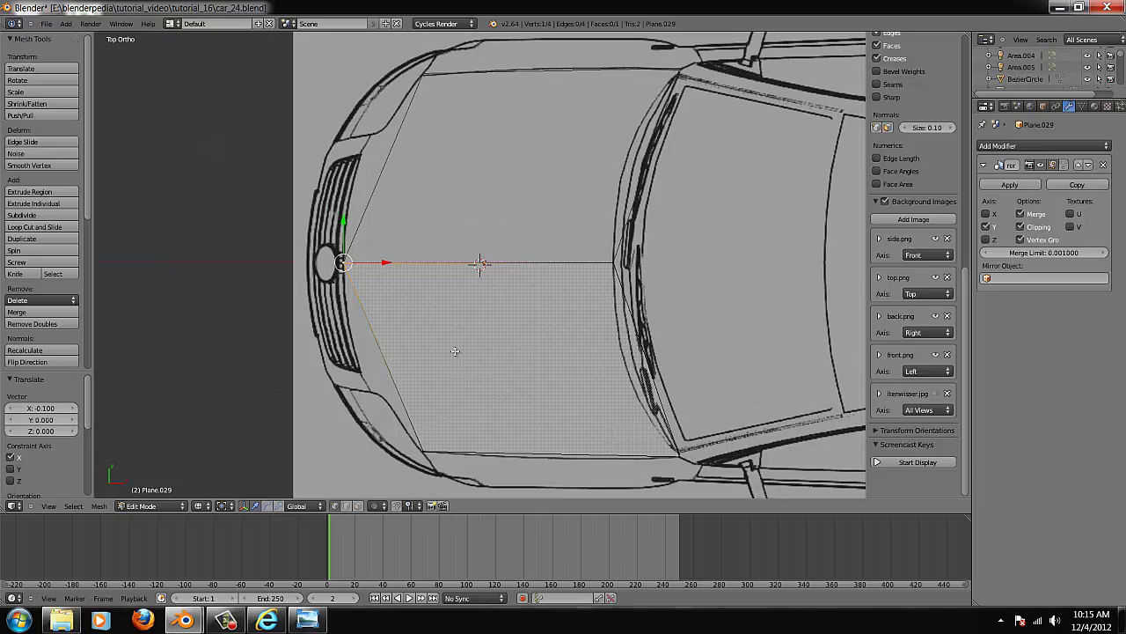
key(ctrl+r)
click(408, 354)
right_click(408, 354)
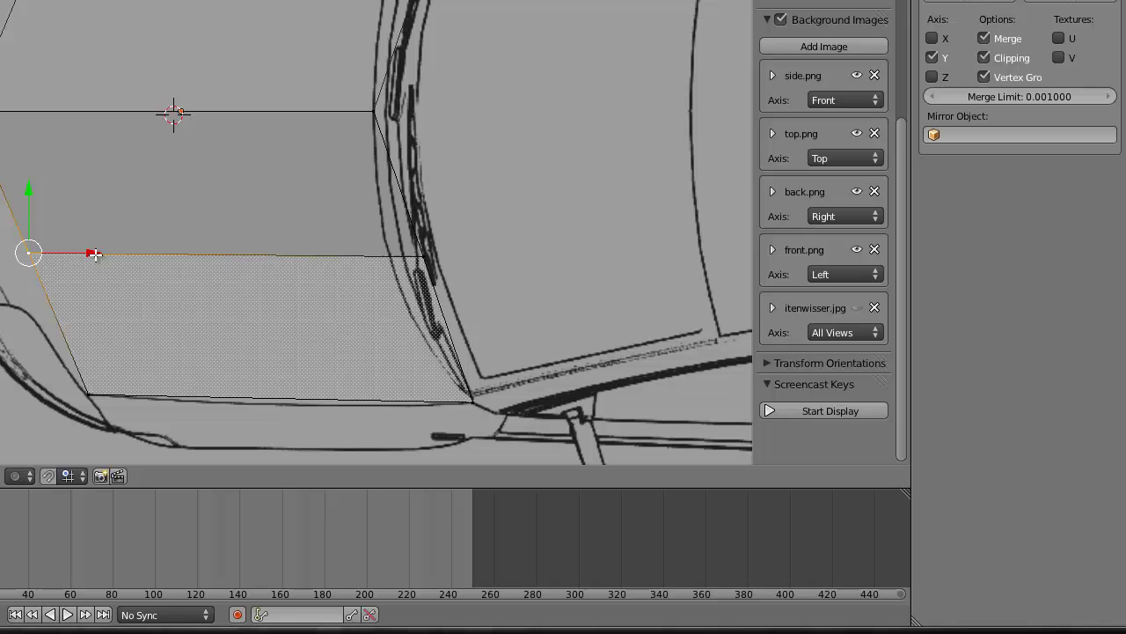
drag(234, 304, 528, 307)
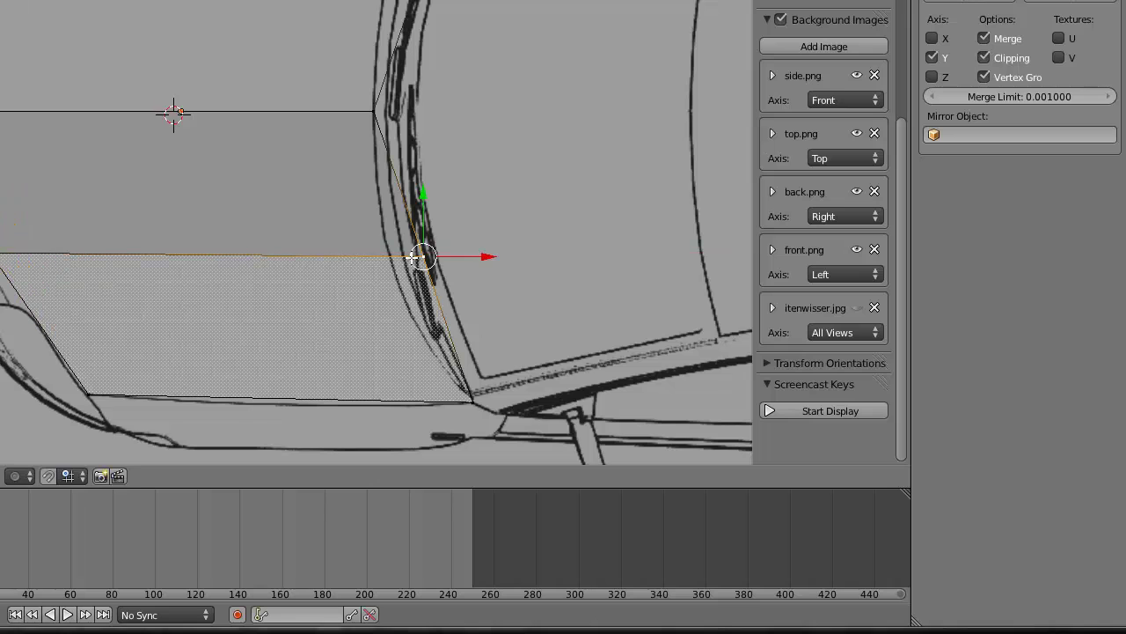
drag(475, 253, 441, 266)
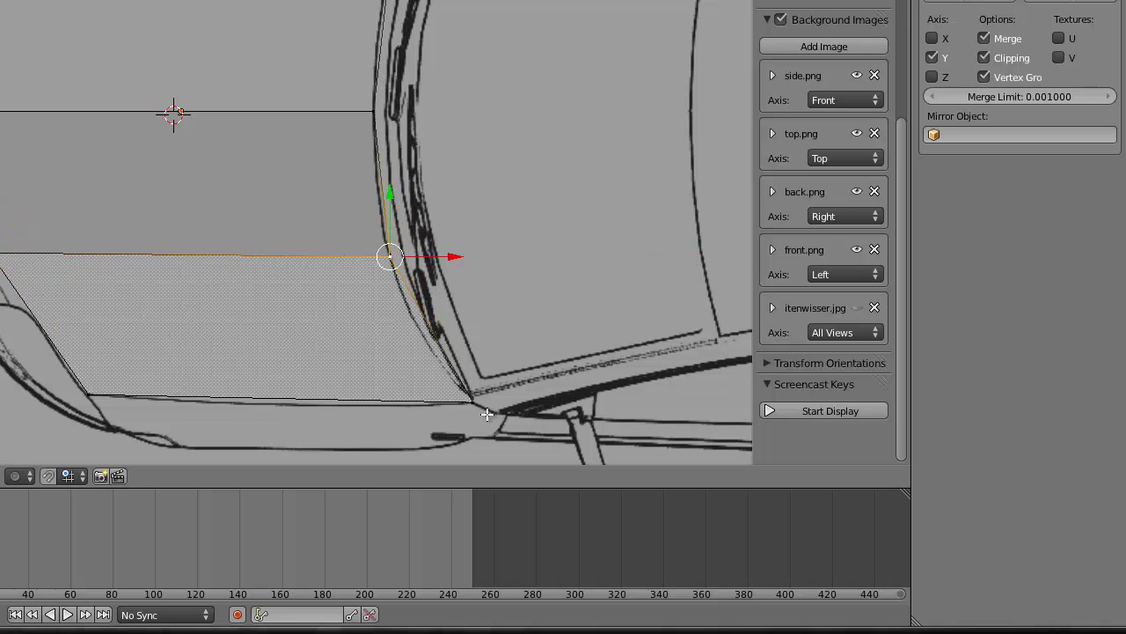
- Add a crosswise loop cut through the middle of the hood plane and move its outer vertex about -0.032 along Y onto the hood's side line
key(ctrl+r)
click(261, 277)
right_click(262, 276)
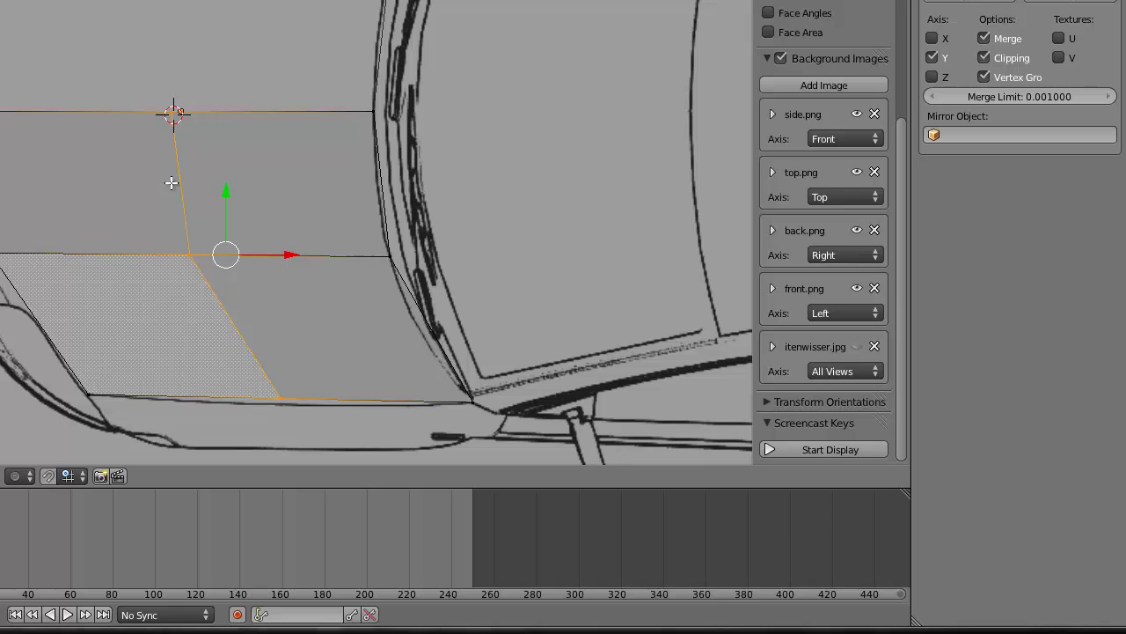
right_click(282, 396)
click(273, 351)
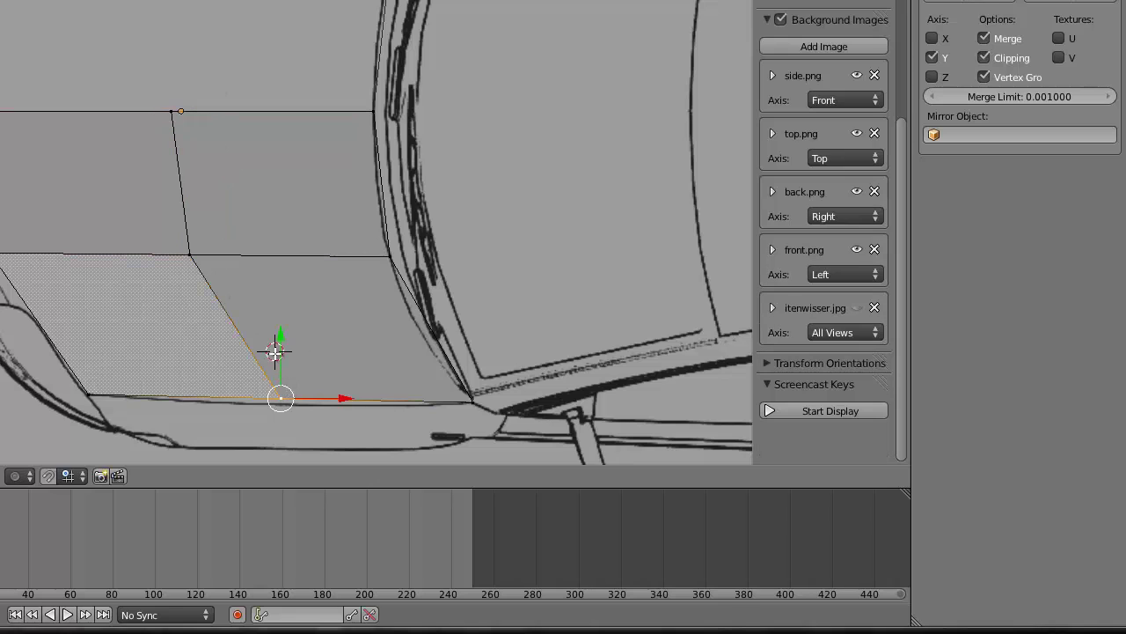
drag(281, 339, 281, 344)
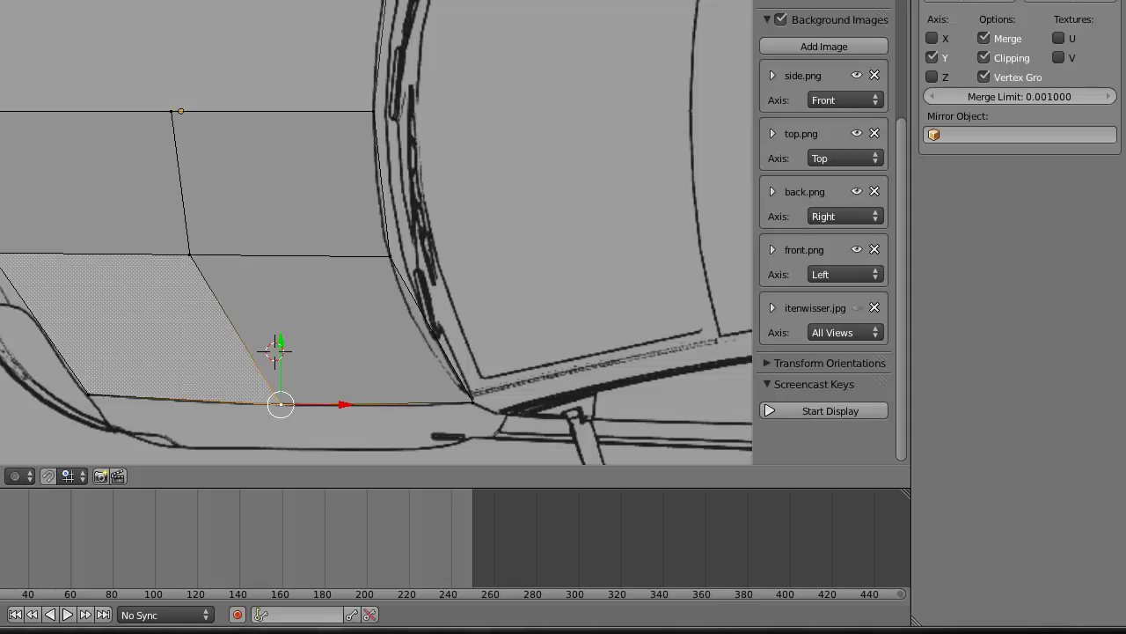
- In front view, lower the plane's three front-edge vertices along Z onto the hood profile, moving the outermost one about -0.162
key(KP_1)
scroll(501, 135, up, 2)
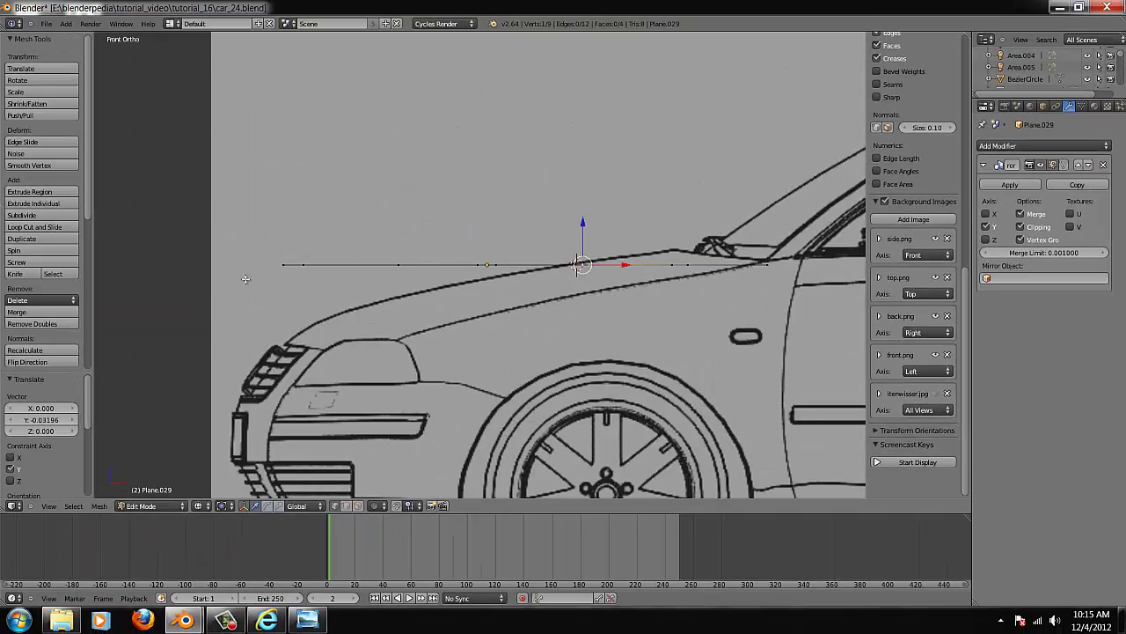
right_click(283, 264)
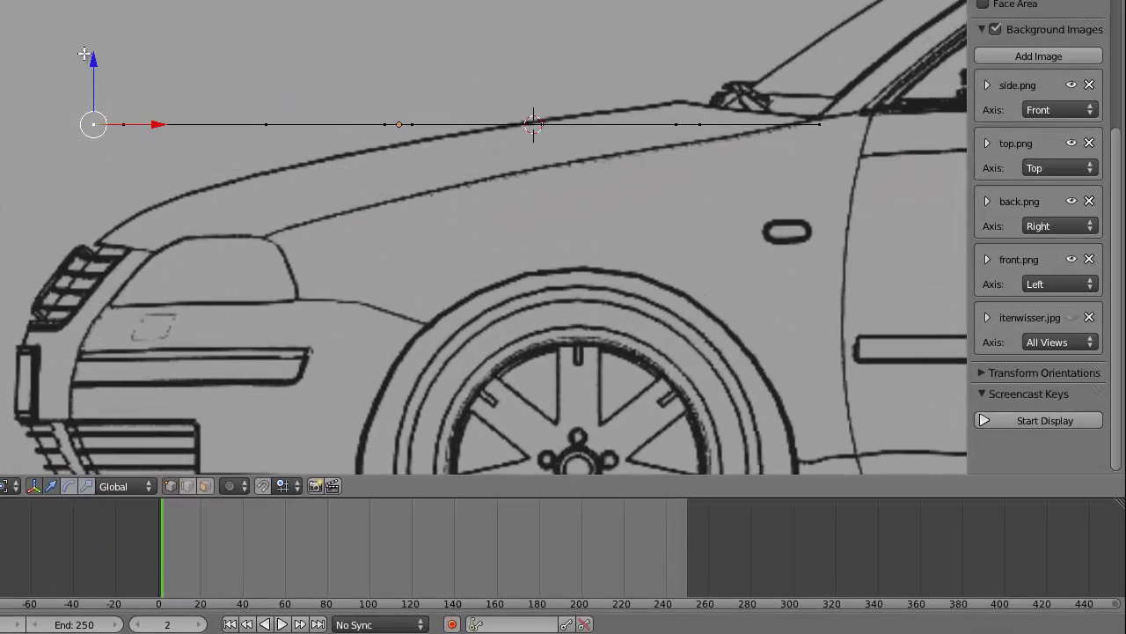
drag(97, 59, 97, 176)
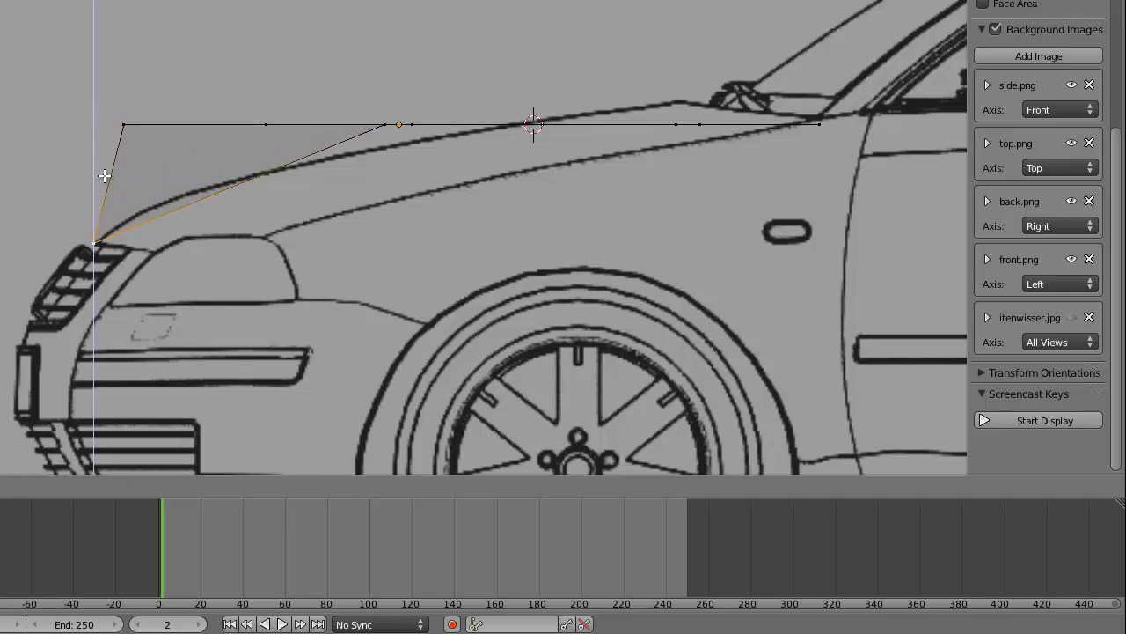
right_click(116, 134)
key(g)
key(z)
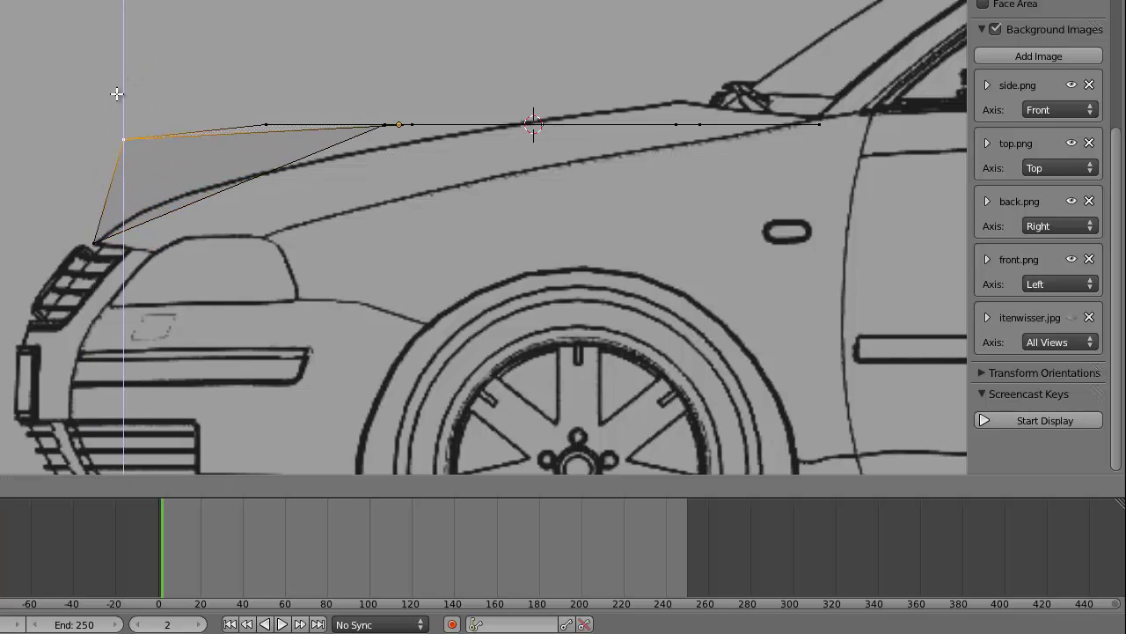
click(135, 156)
right_click(266, 125)
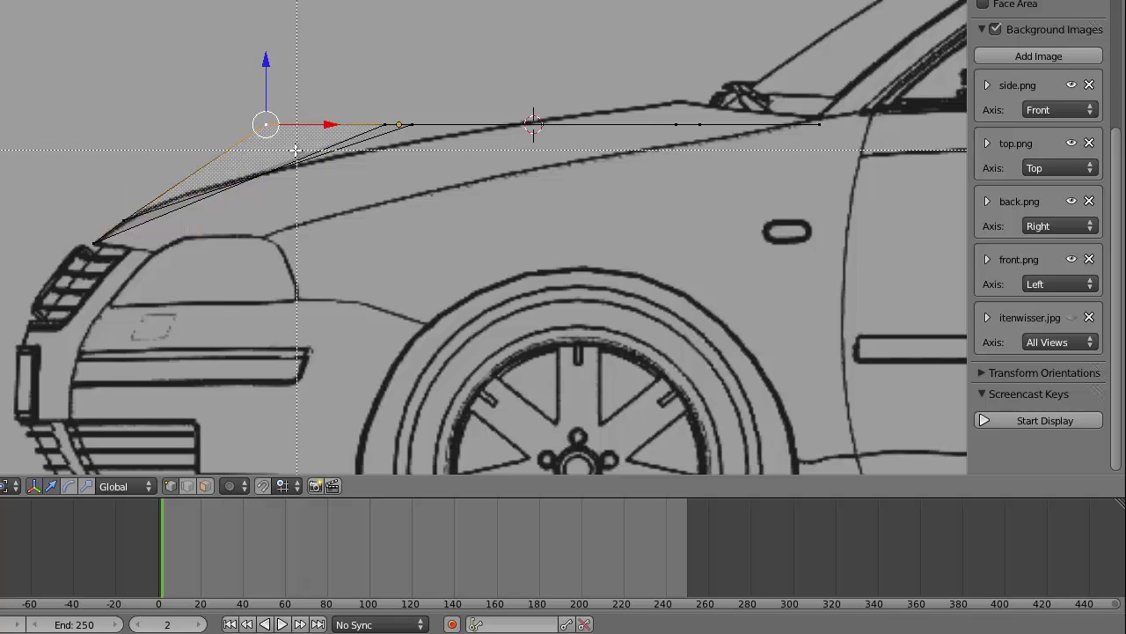
drag(266, 66, 277, 103)
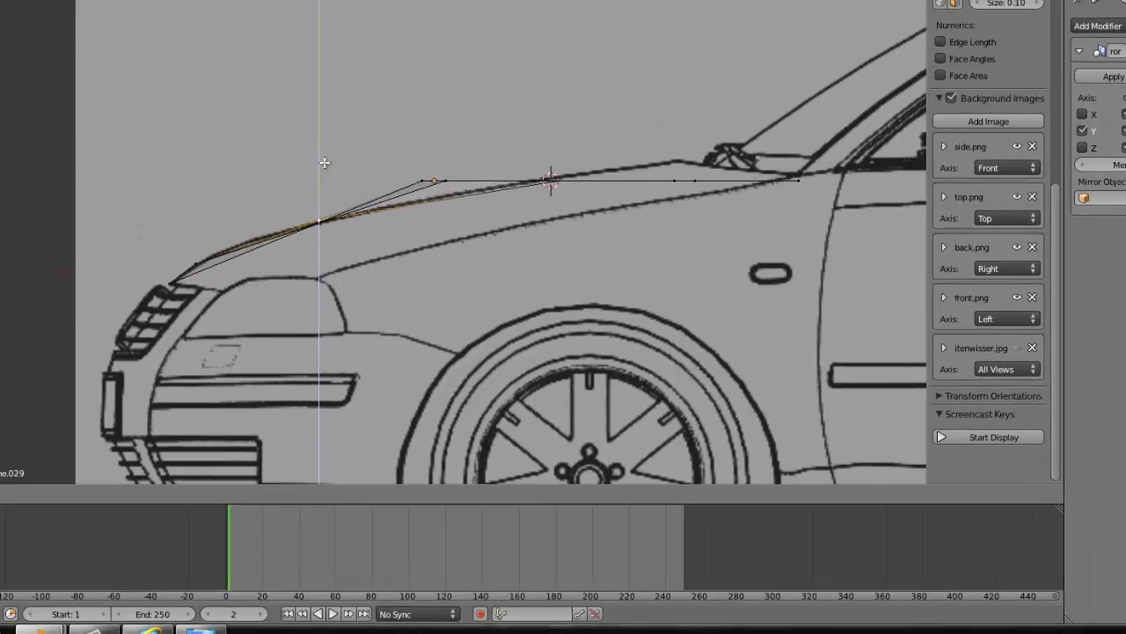
click(325, 162)
- Lower the crosswise loop's seam vertex and middle vertex along Z onto the hood profile
scroll(416, 177, up, 3)
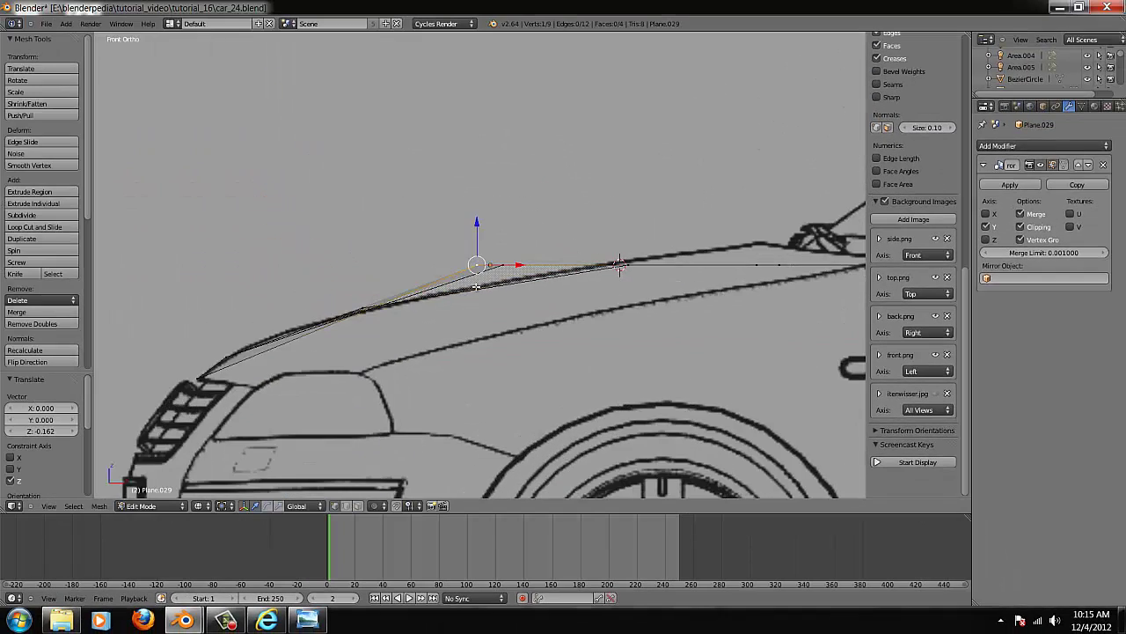
drag(479, 226, 498, 240)
right_click(491, 263)
scroll(492, 235, down, 2)
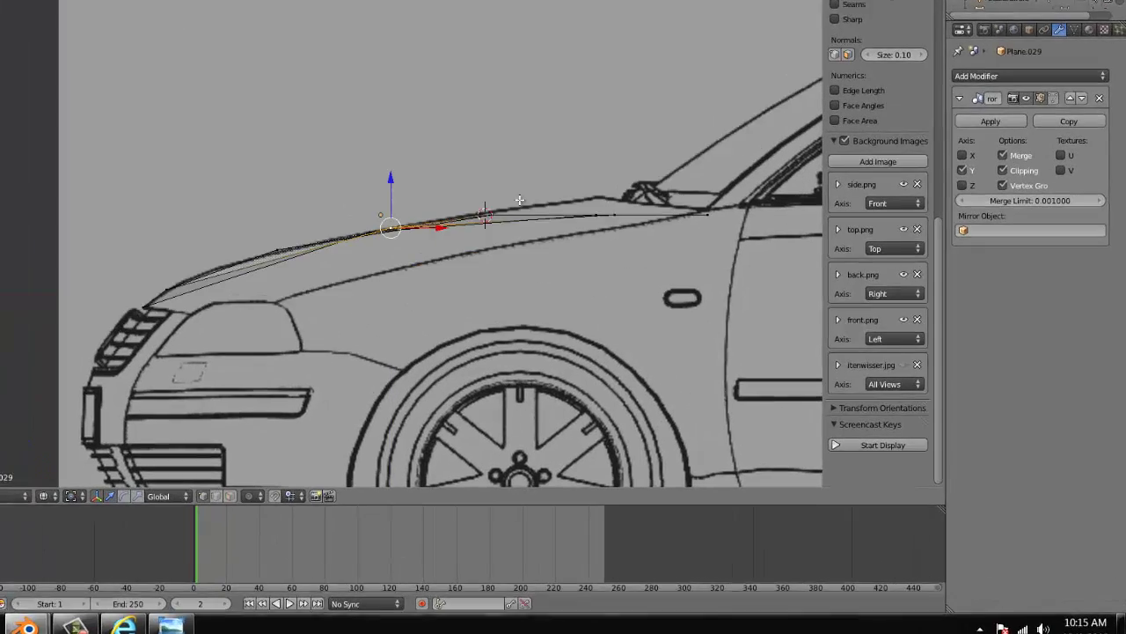
- Raise the rear seam vertex and the neighbouring rear vertex along Z onto the hood profile near the windshield base
right_click(672, 264)
key(b)
drag(676, 286, 661, 245)
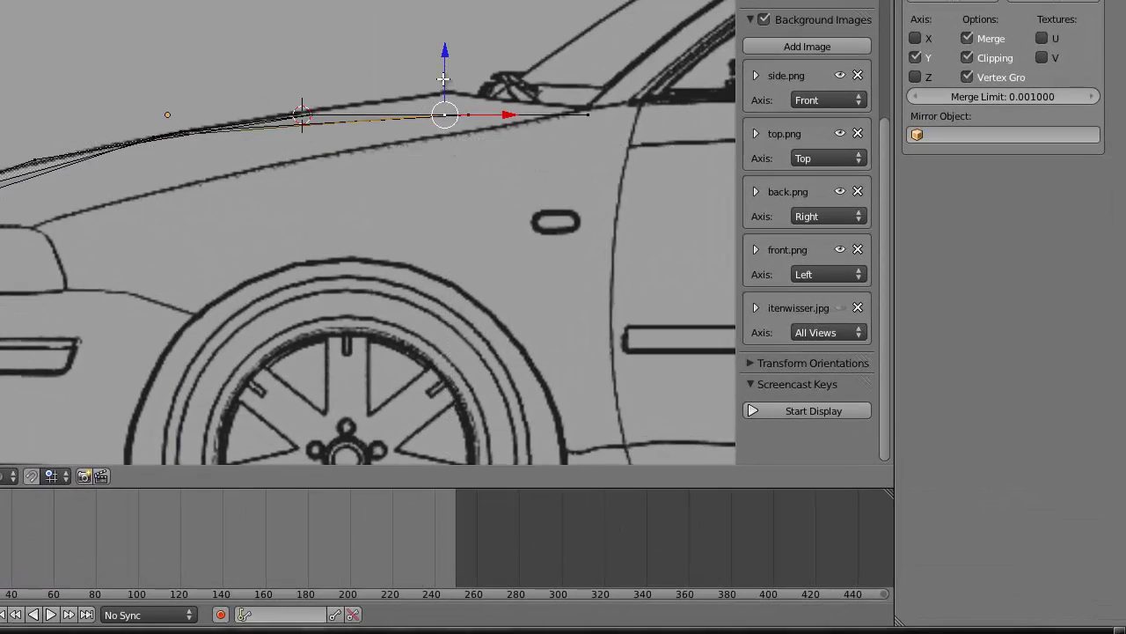
key(g)
key(z)
click(469, 105)
right_click(470, 105)
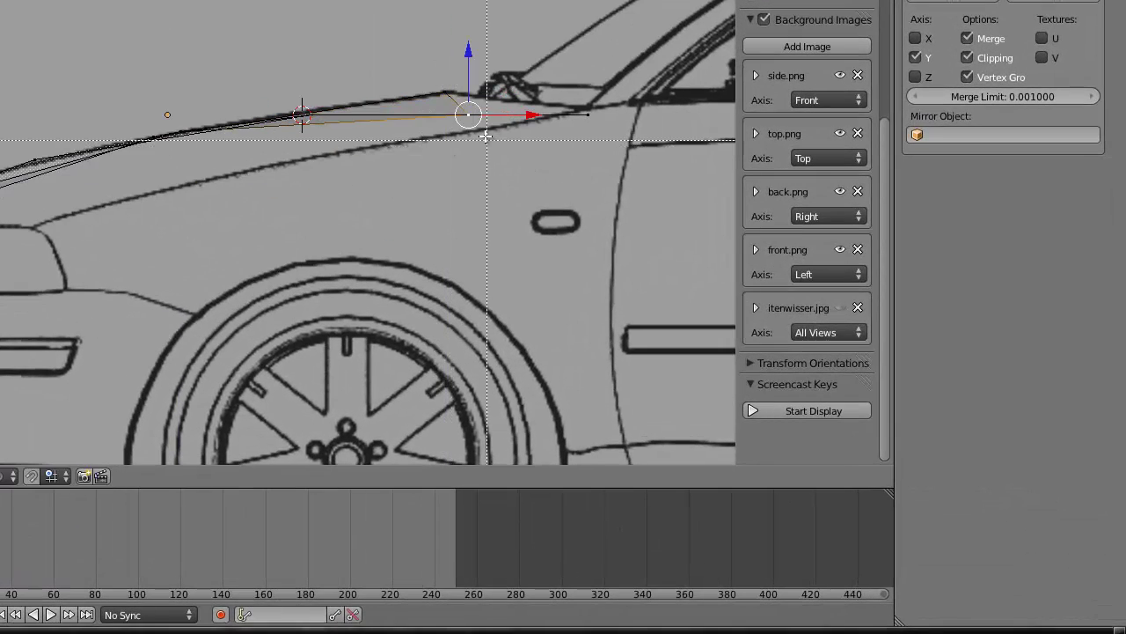
key(g)
key(z)
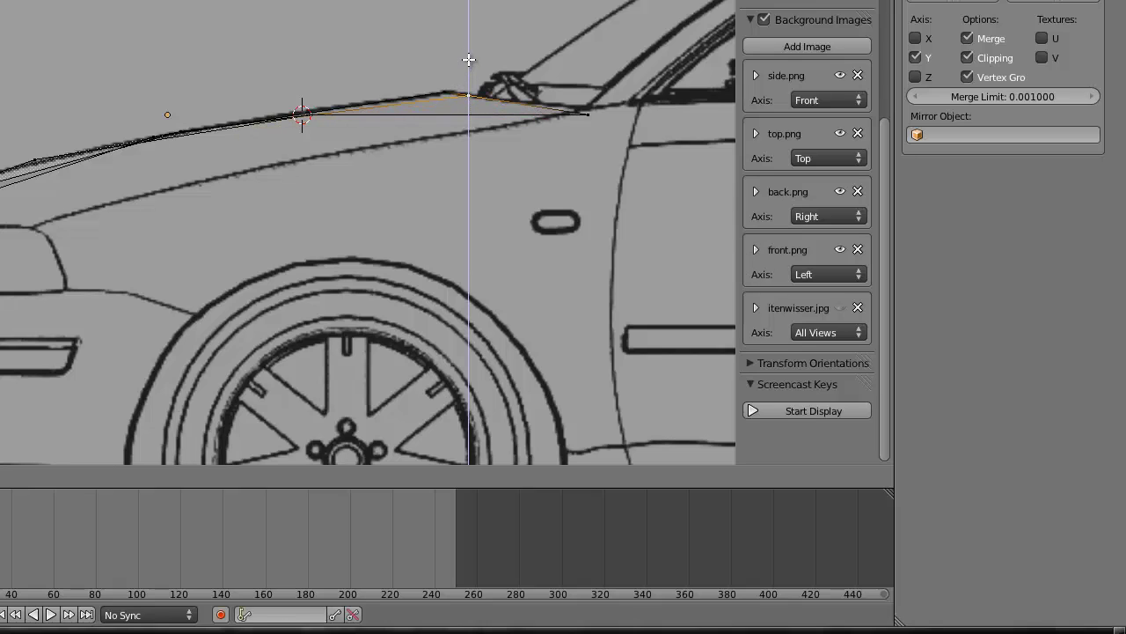
click(467, 55)
- Raise the hood's rear outer corner vertex about 0.013 along Z to the windshield base
right_click(629, 132)
key(b)
drag(630, 148, 586, 93)
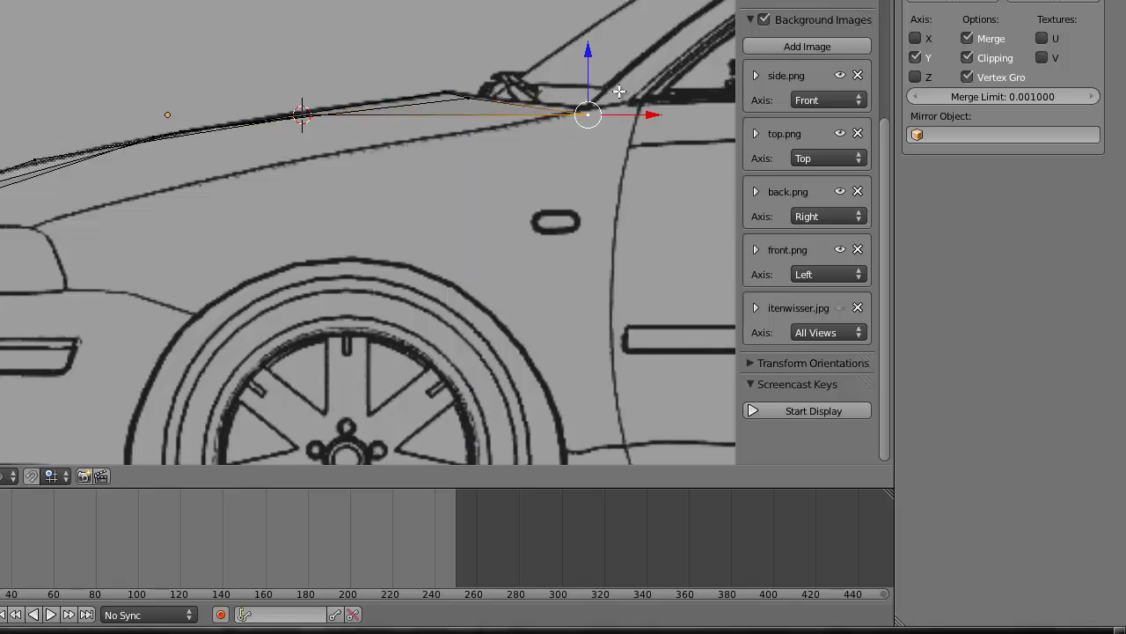
key(g)
key(z)
click(586, 78)
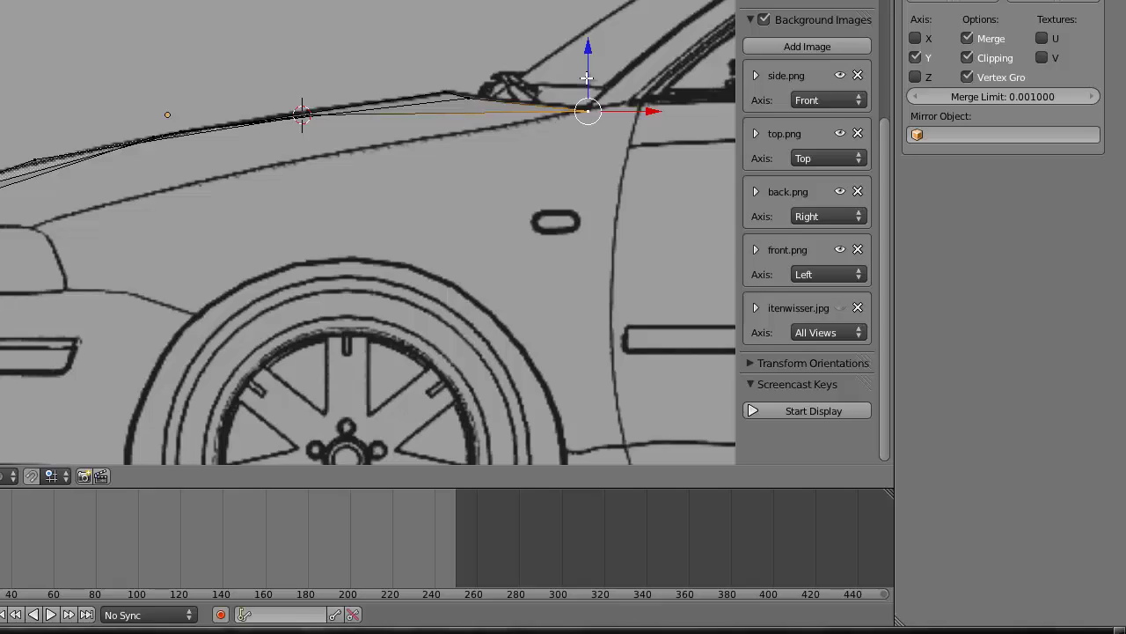
- Examine the mirrored hood surface in Object Mode from the top view and from an angle
key(KP_7)
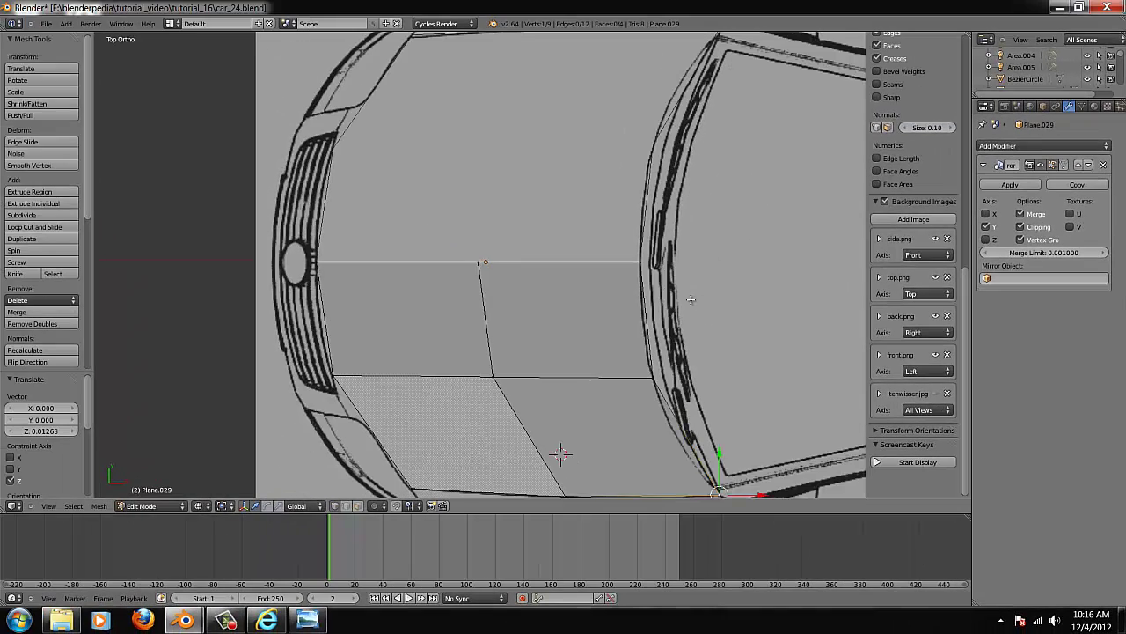
key(Tab)
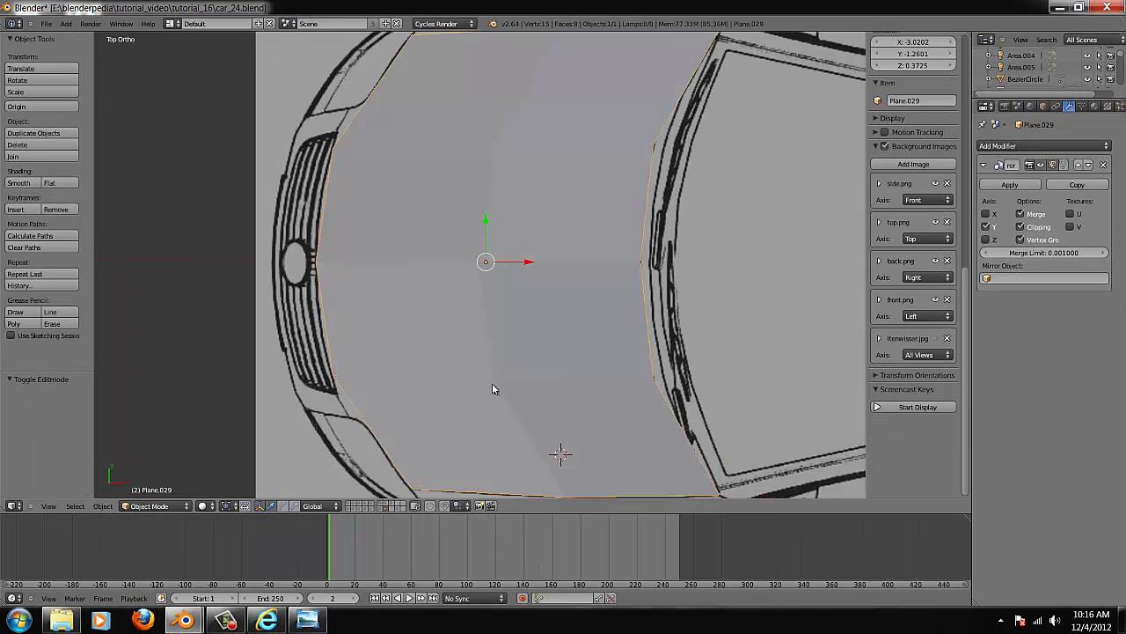
middle_drag(496, 390, 558, 281)
key(KP_7)
key(Tab)
key(Tab)
key(Tab)
key(Tab)
key(Tab)
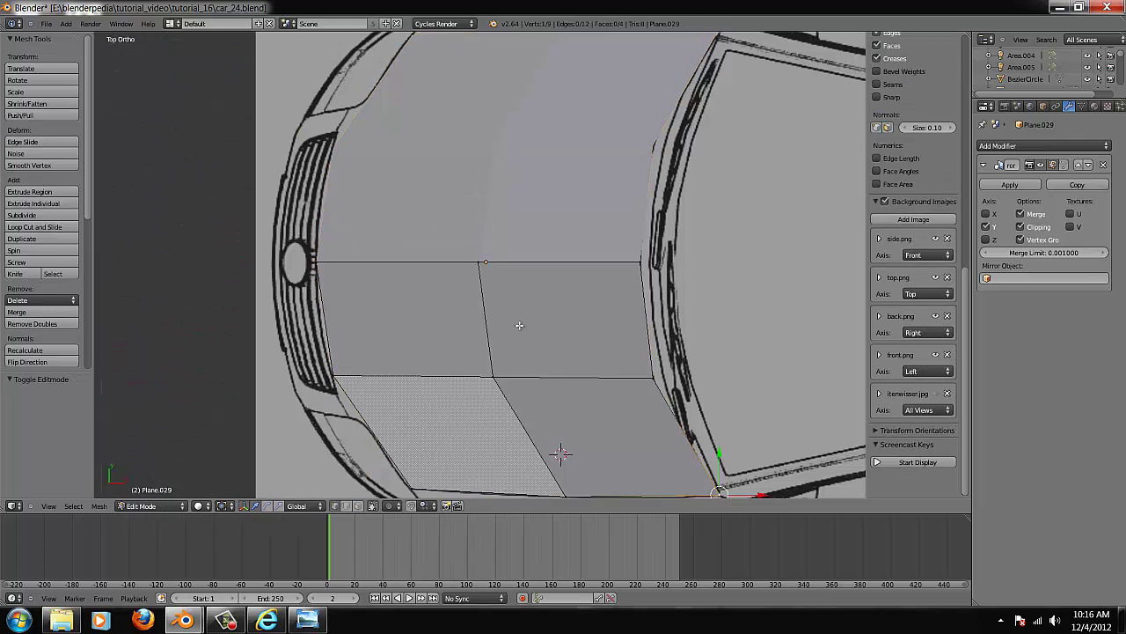
key(Tab)
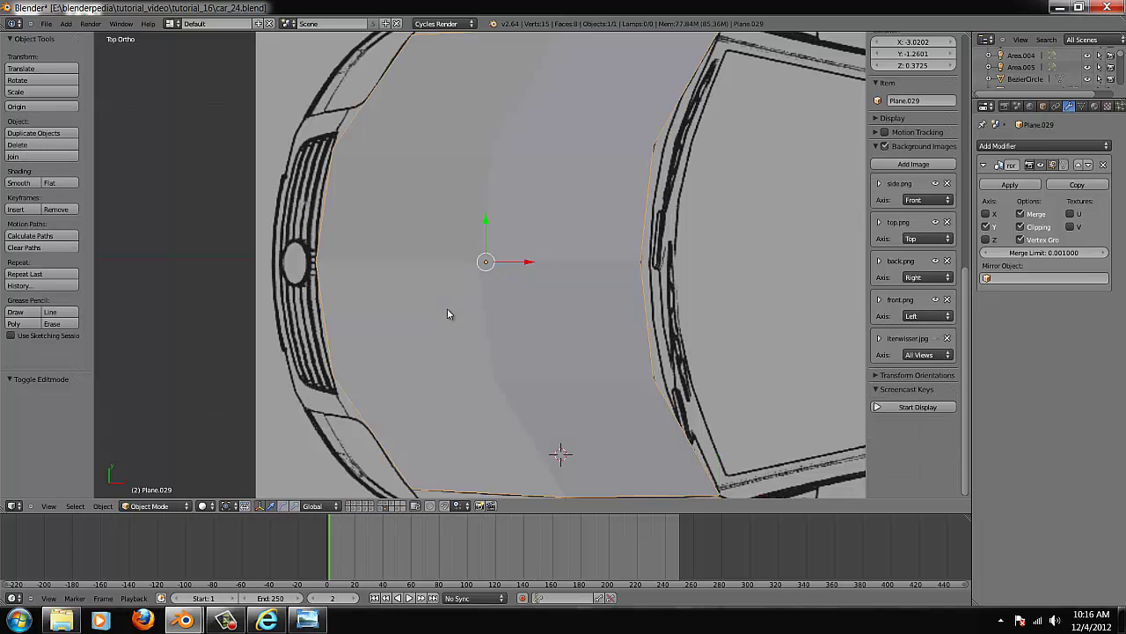
- Set the hood to smooth shading and return to editing its mesh in top view
scroll(456, 320, down, 1)
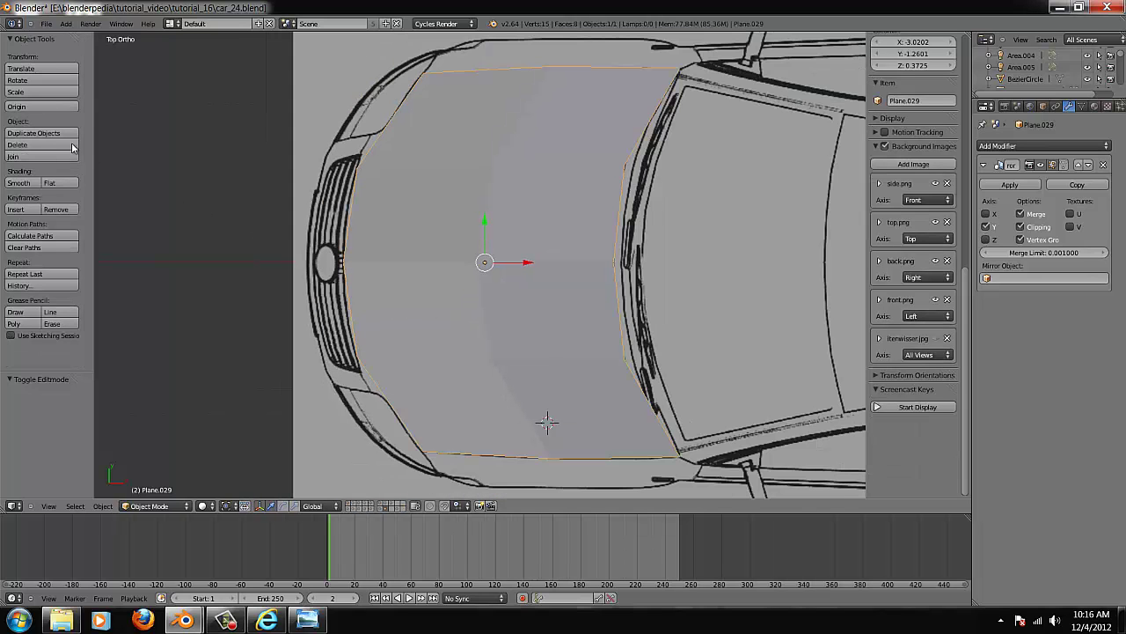
click(19, 182)
middle_drag(419, 347, 546, 218)
key(KP_7)
key(Tab)
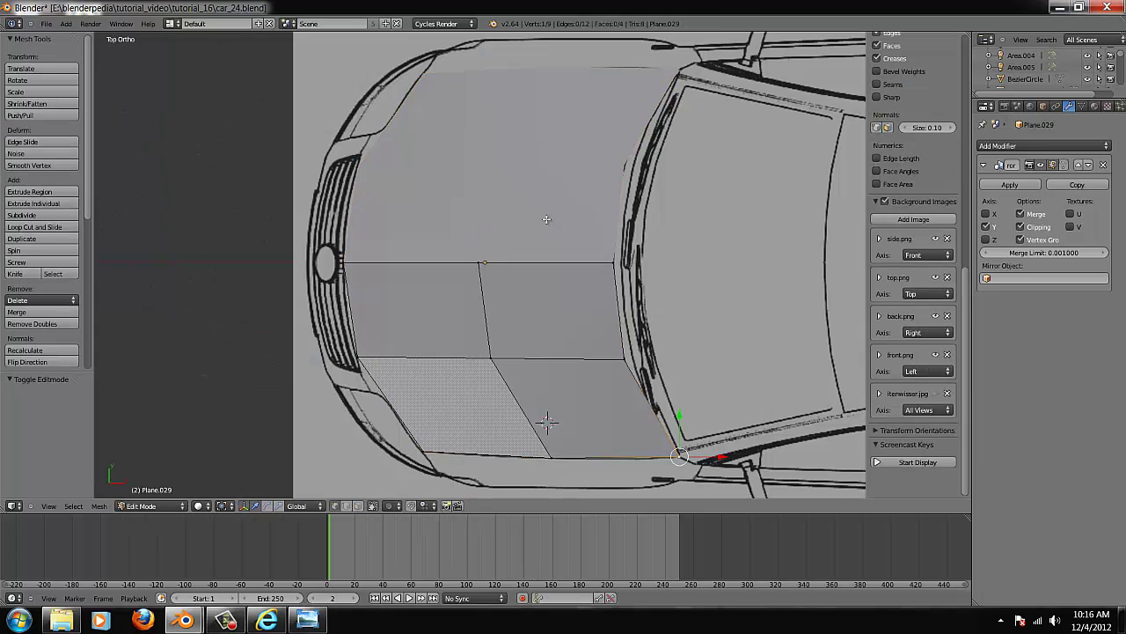
- Add a lengthwise loop cut between the seam and the middle loop, fitting its front vertex and, about -0.029 along X, its rear vertex to the hood outline
key(ctrl+r)
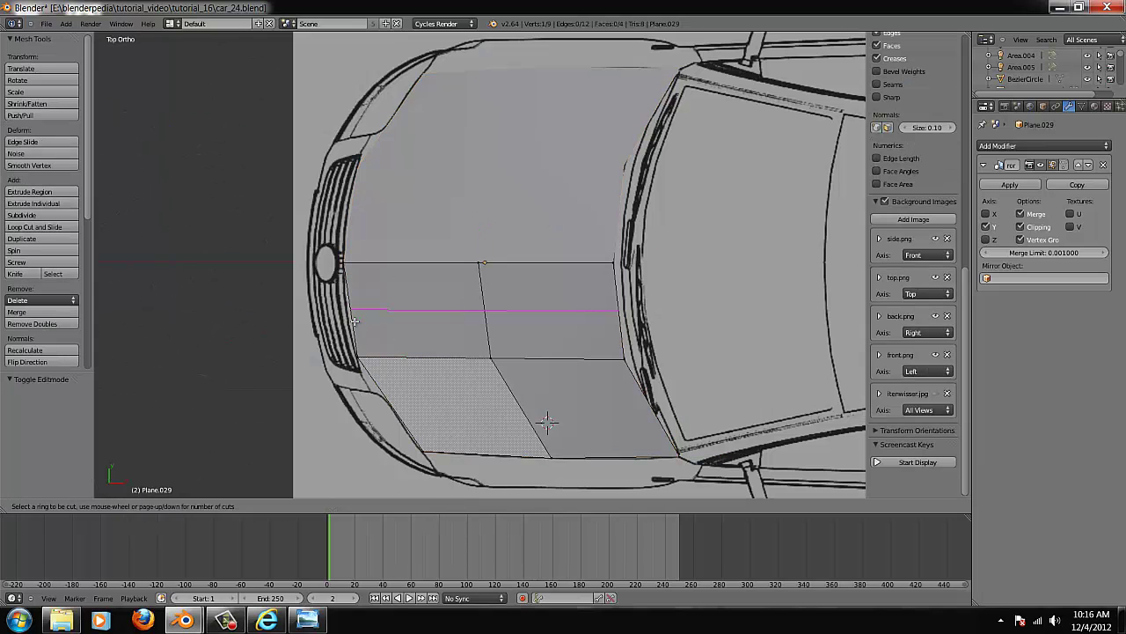
click(356, 320)
right_click(356, 320)
scroll(335, 324, up, 3)
right_click(256, 341)
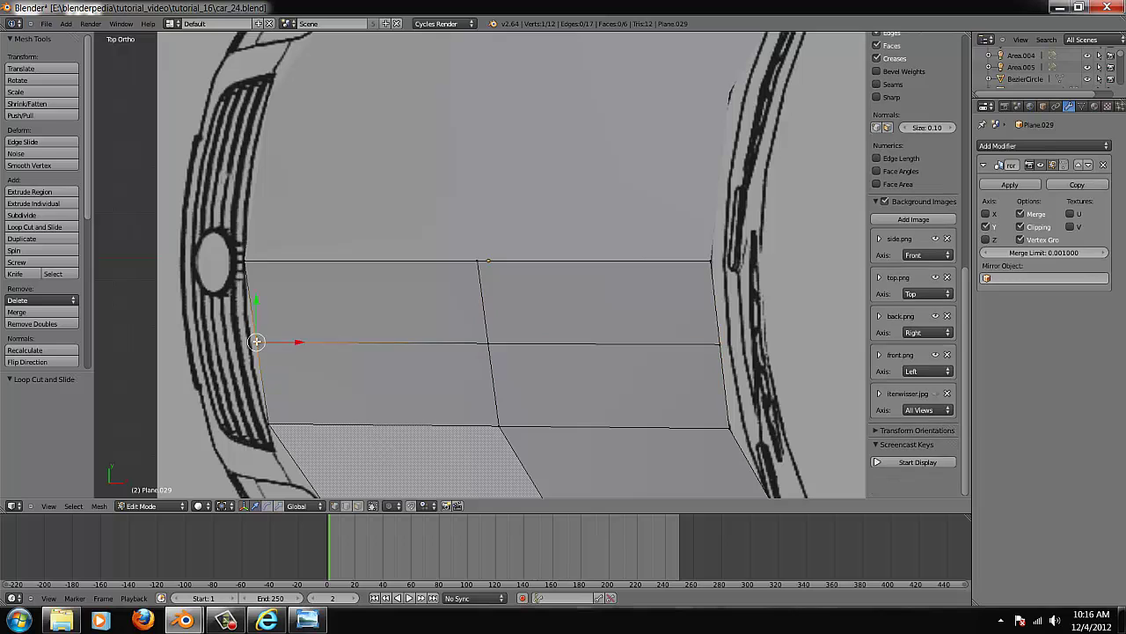
drag(291, 342, 284, 343)
right_click(729, 337)
drag(750, 344, 743, 344)
- Add a lengthwise loop cut through the hood's outer strip and move its rear vertex about -0.065 along X onto the hood's rear edge
scroll(724, 368, down, 2)
key(ctrl+r)
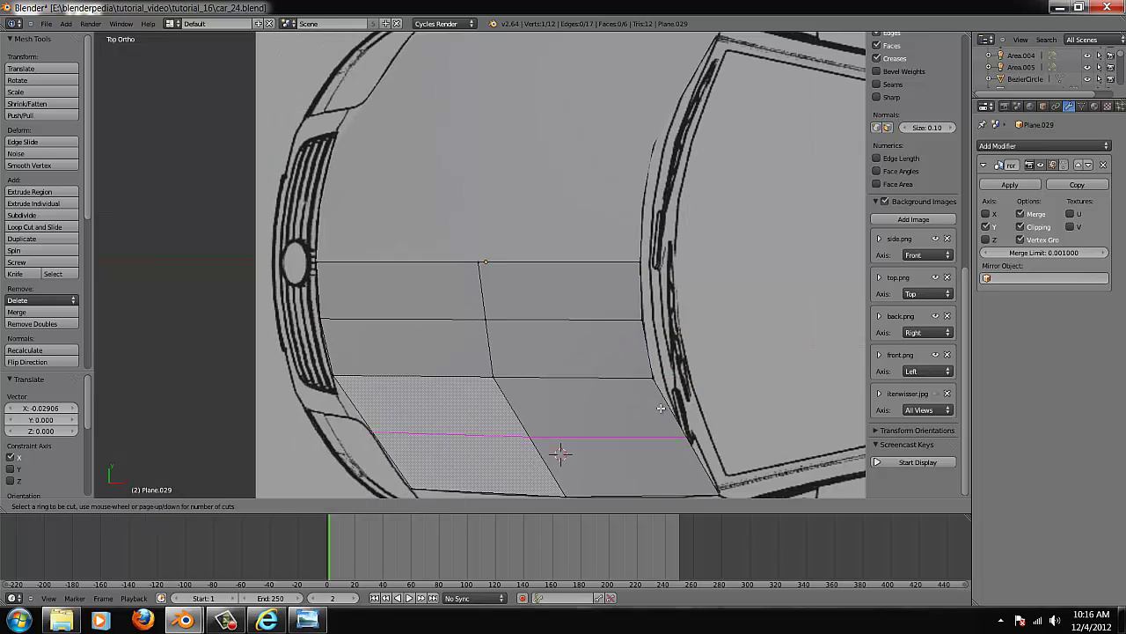
click(681, 427)
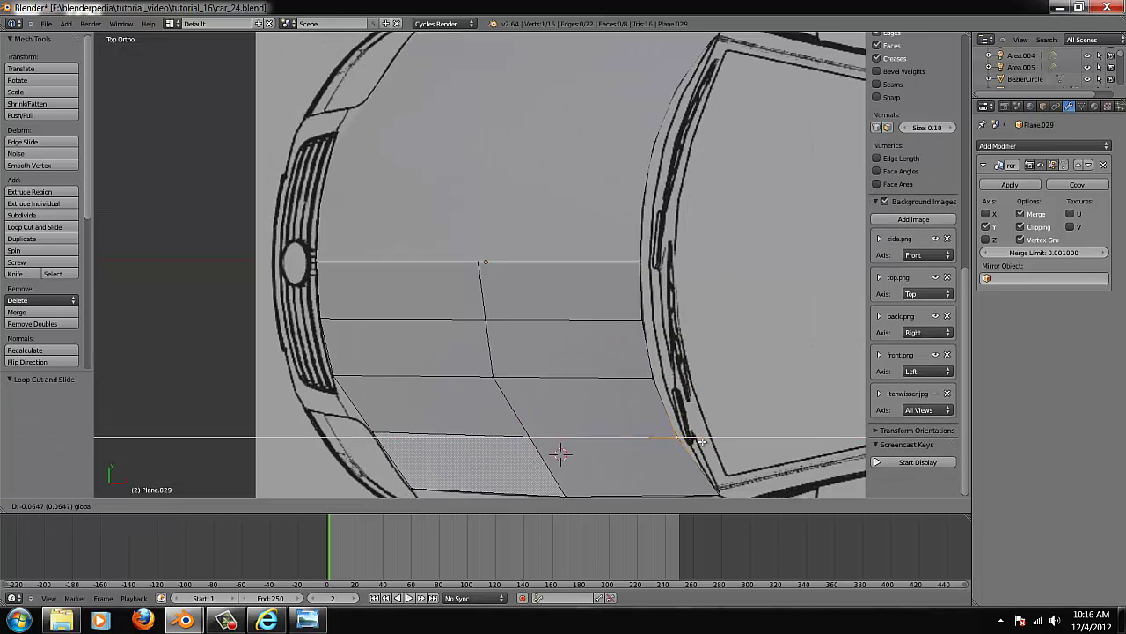
click(703, 442)
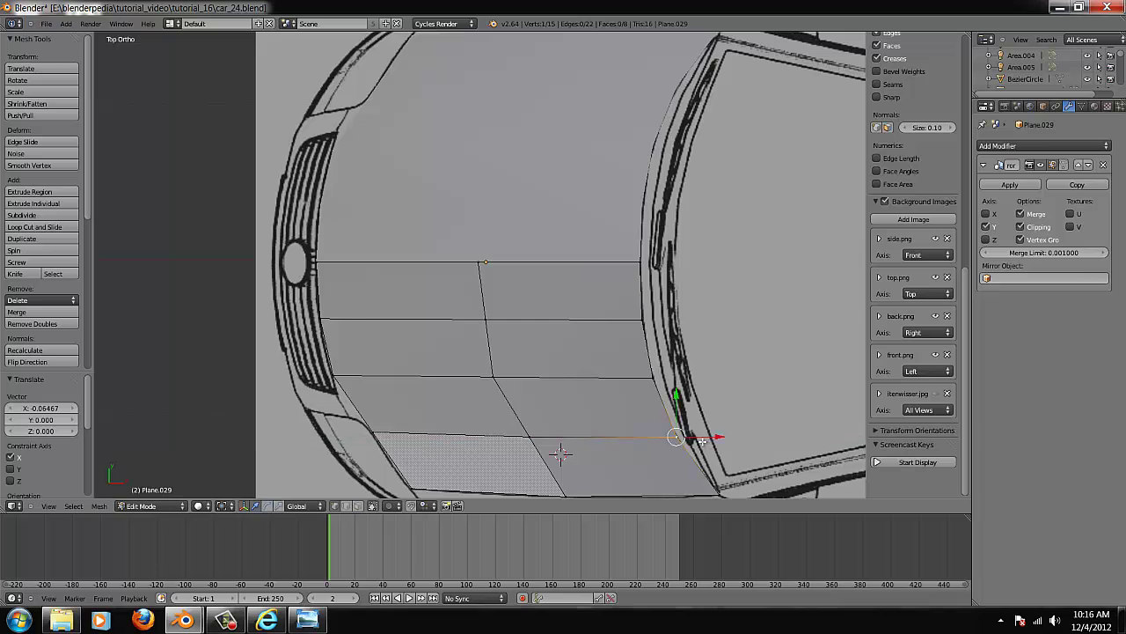
- In side view, lower the front vertex of the loop nearest the seam about 0.018 along Z onto the hood outline
scroll(700, 440, down, 2)
key(KP_1)
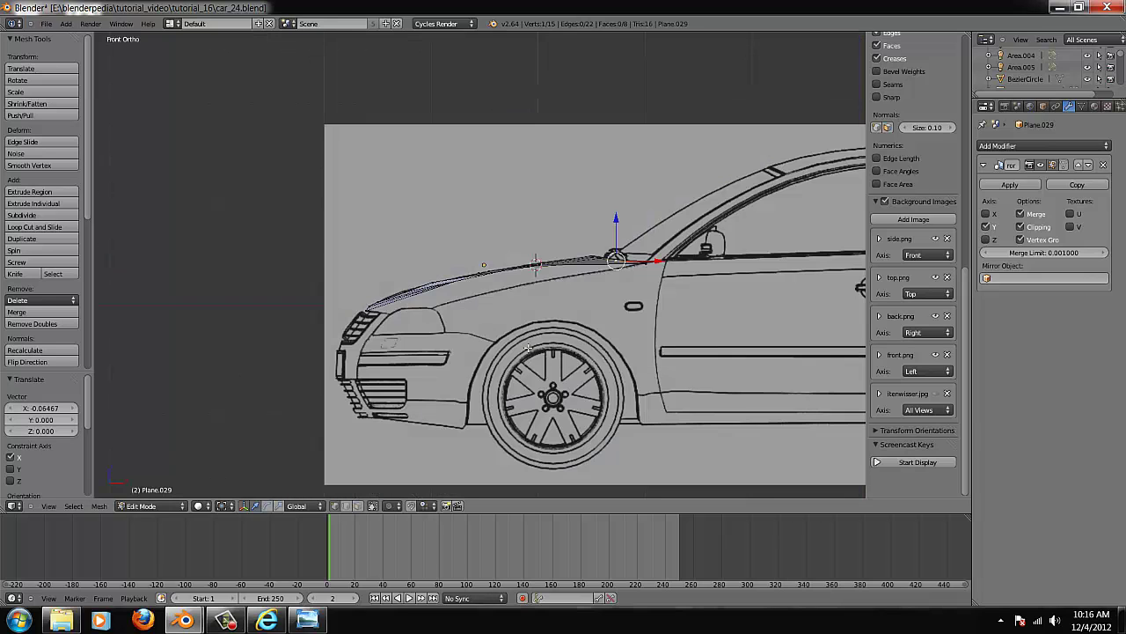
scroll(528, 348, up, 5)
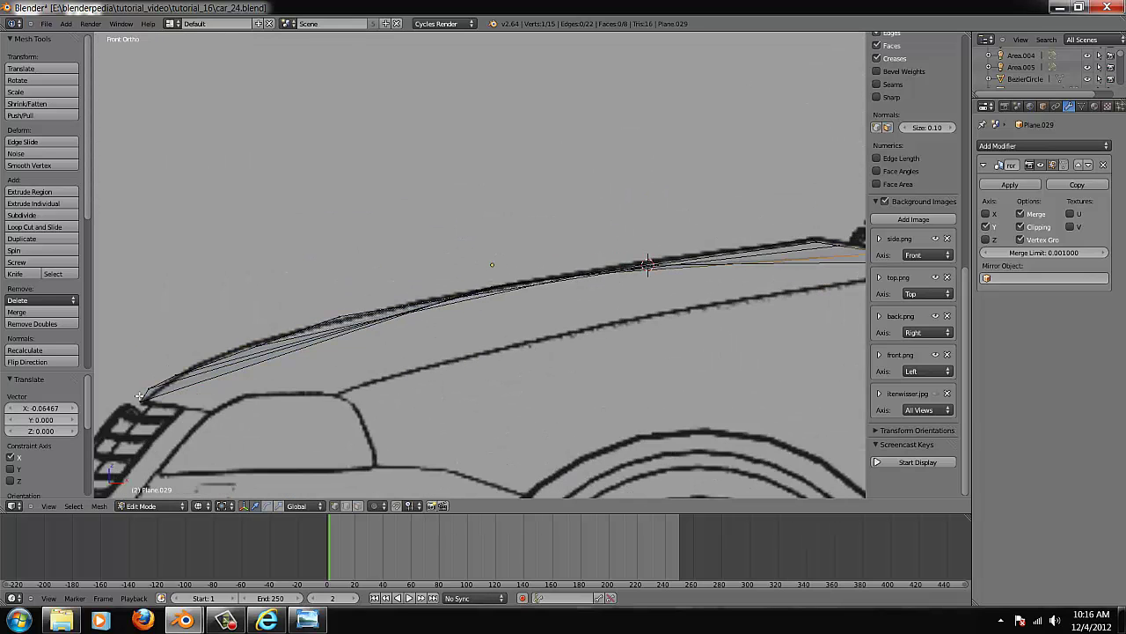
right_click(141, 394)
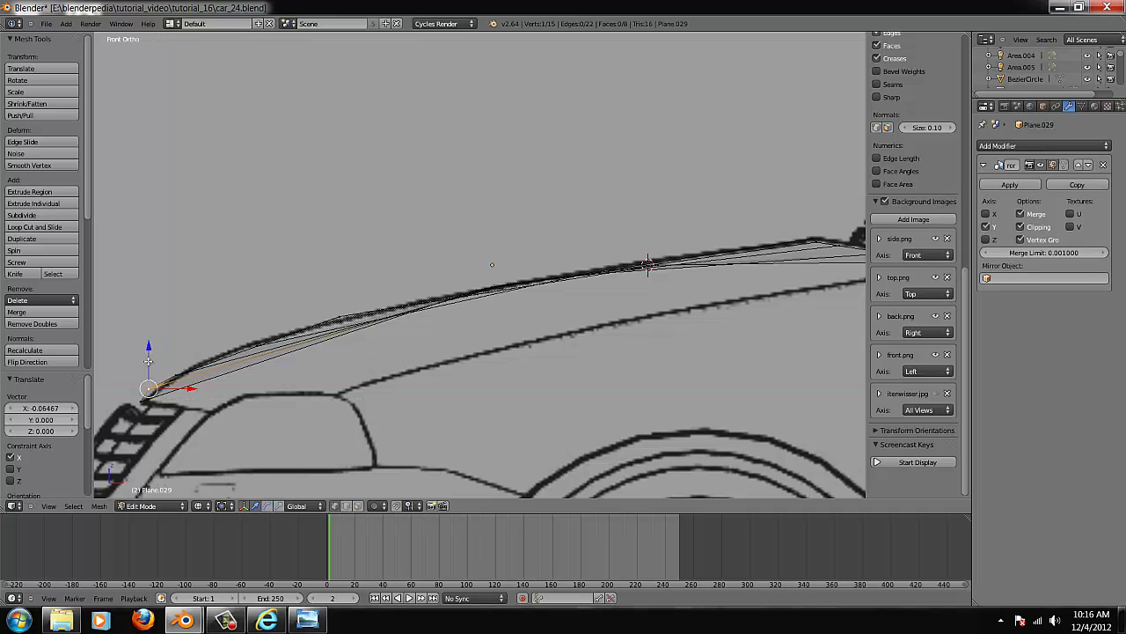
drag(148, 360, 148, 368)
right_click(137, 411)
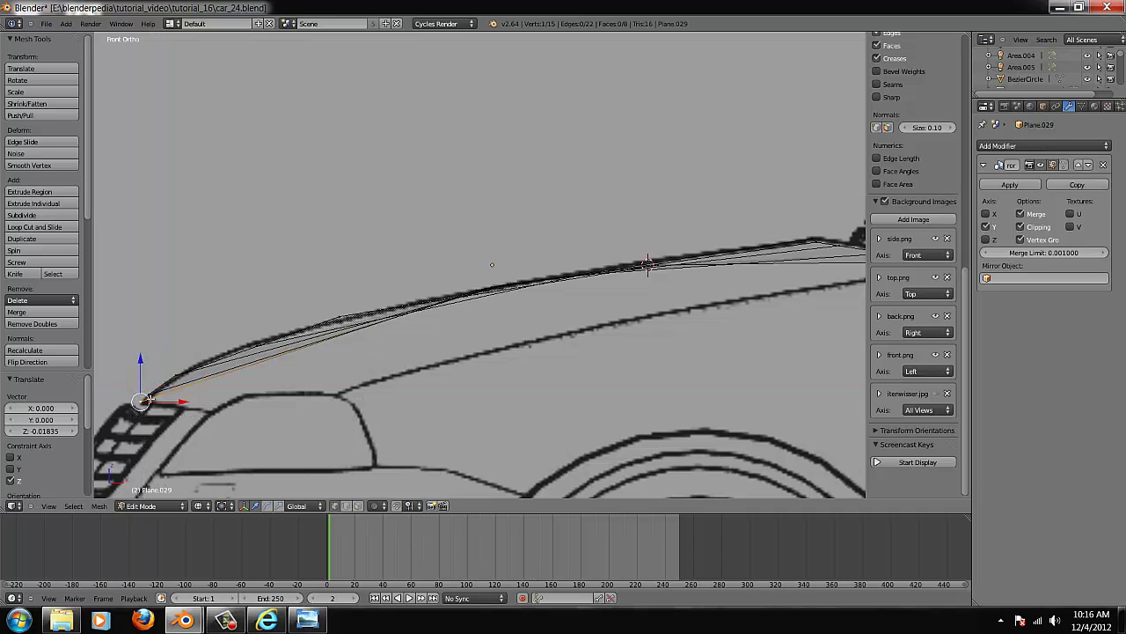
- Raise the outer-strip loop's front vertex about 0.009 along Z and lower the hood's outer front corner vertex about 0.009 along Z
right_click(261, 346)
drag(258, 314, 258, 310)
right_click(339, 315)
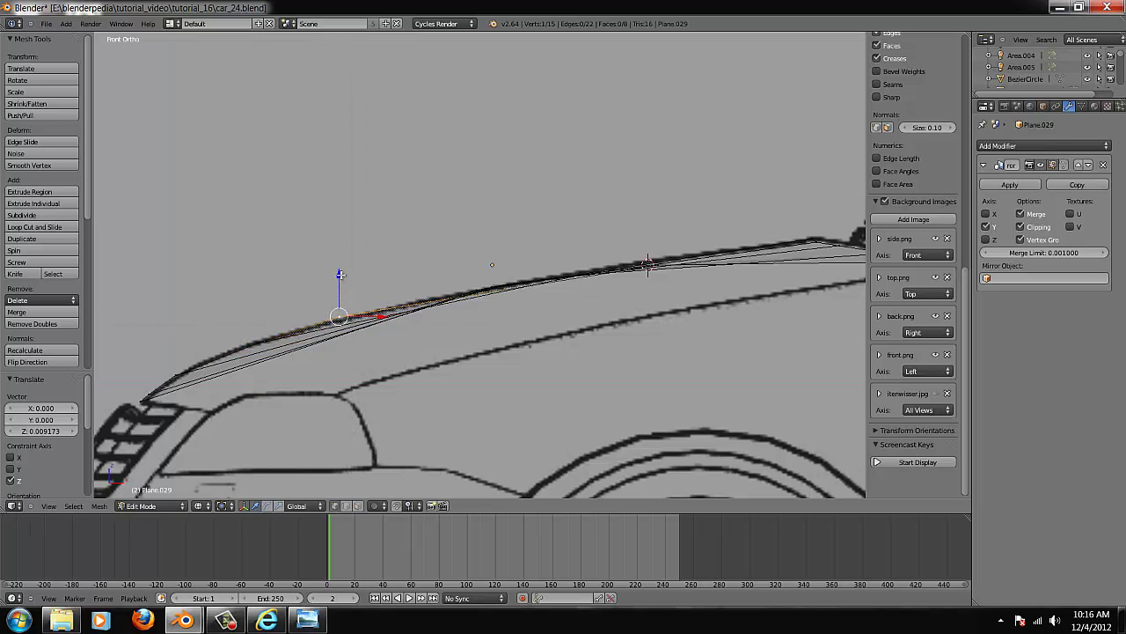
drag(340, 276, 340, 276)
- Lower the middle vertex of the hood's outer edge 0.154 along Z onto the fender line in side view
scroll(580, 255, down, 2)
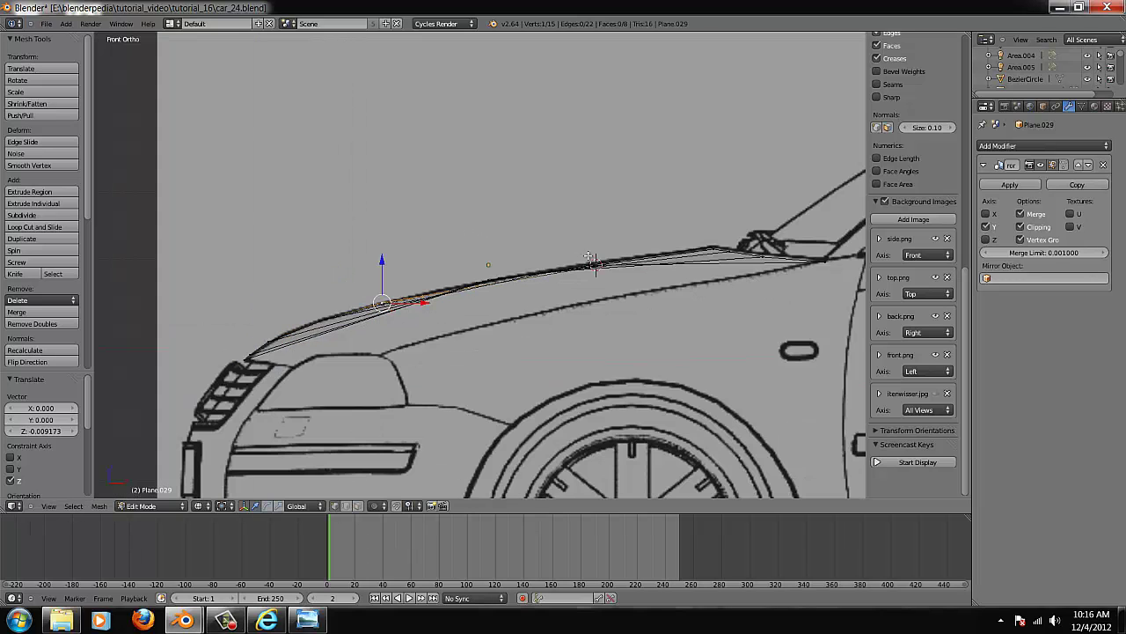
click(757, 245)
scroll(537, 289, up, 1)
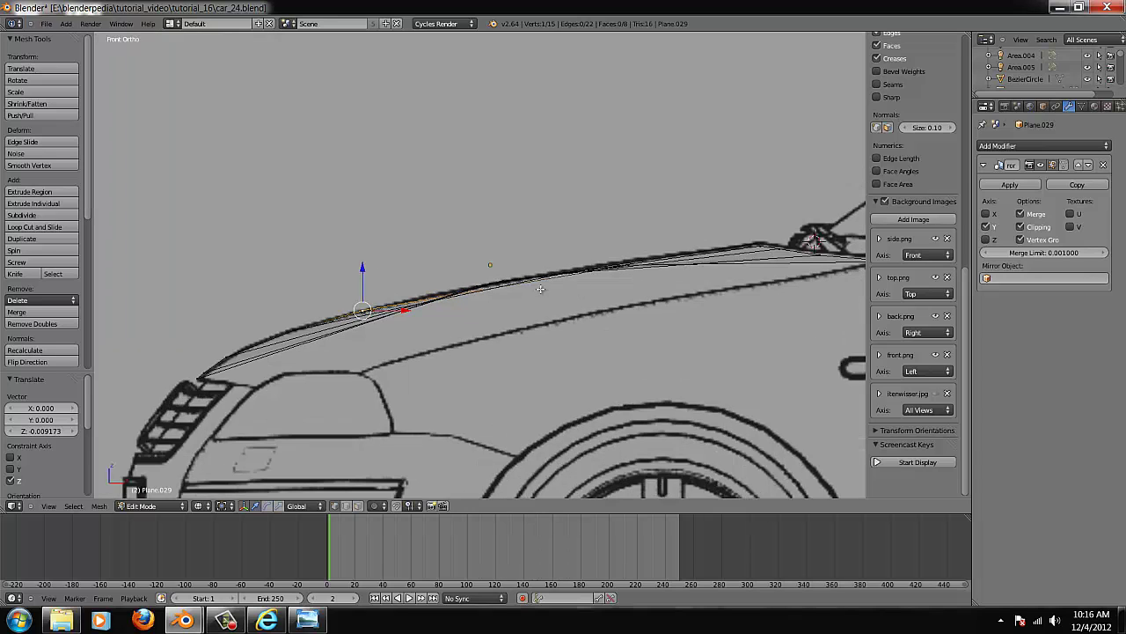
key(KP_7)
scroll(555, 433, down, 3)
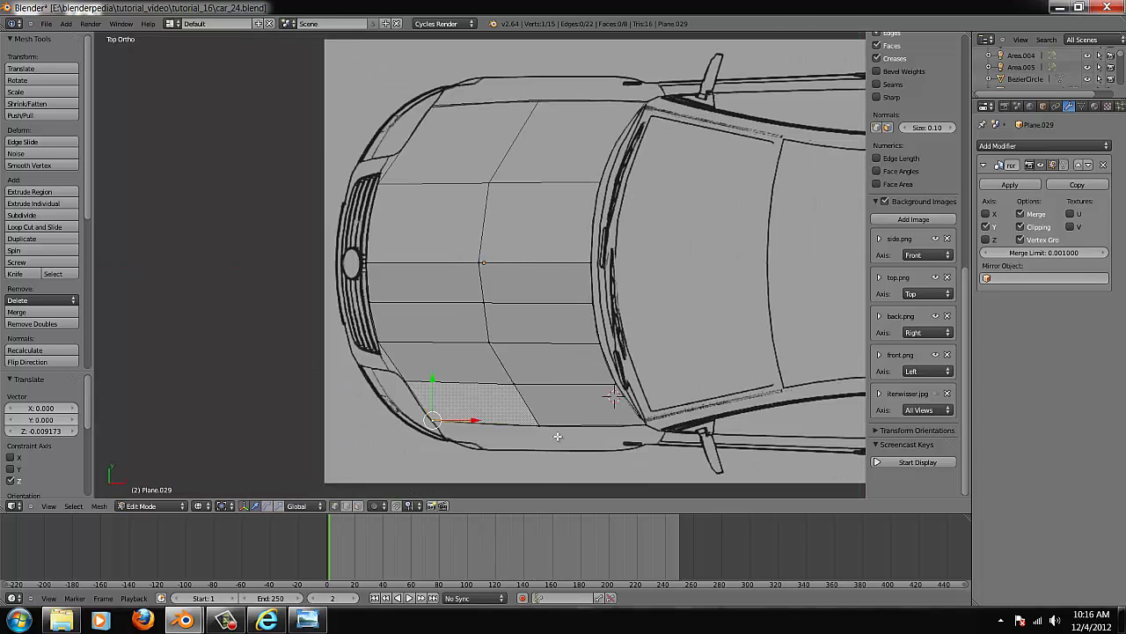
key(KP_1)
scroll(638, 372, up, 2)
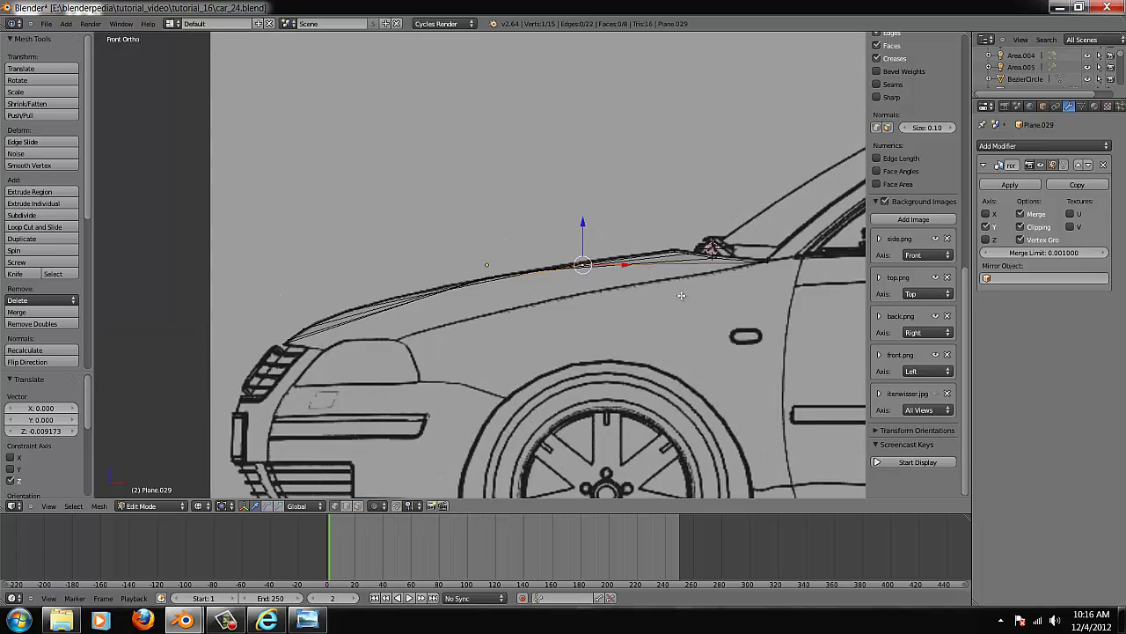
scroll(682, 296, up, 2)
key(KP_7)
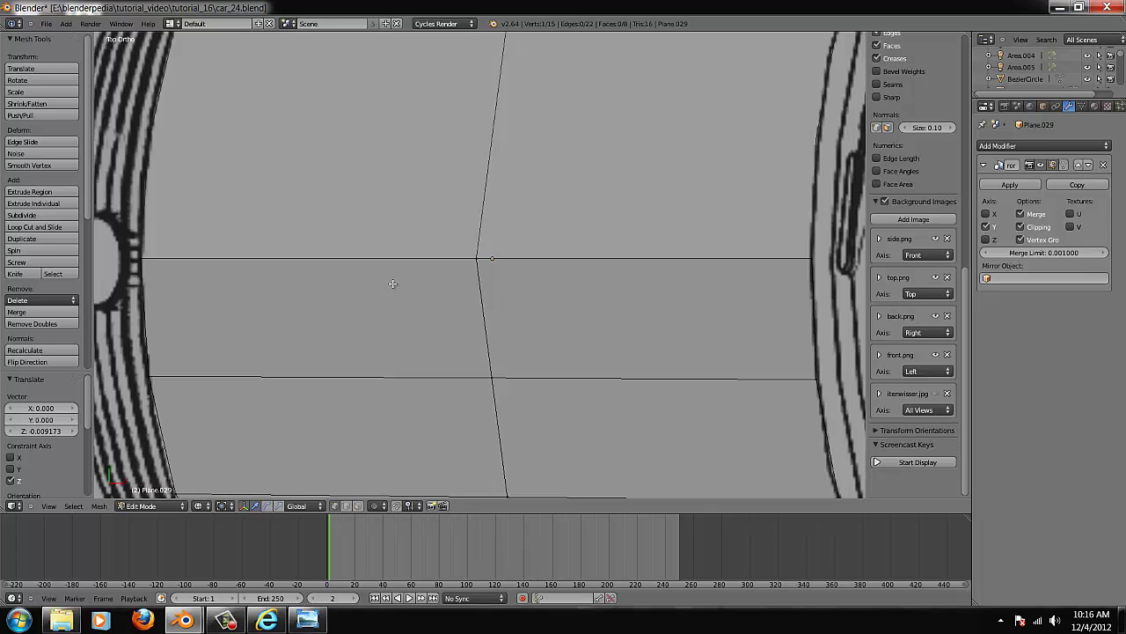
scroll(505, 325, down, 4)
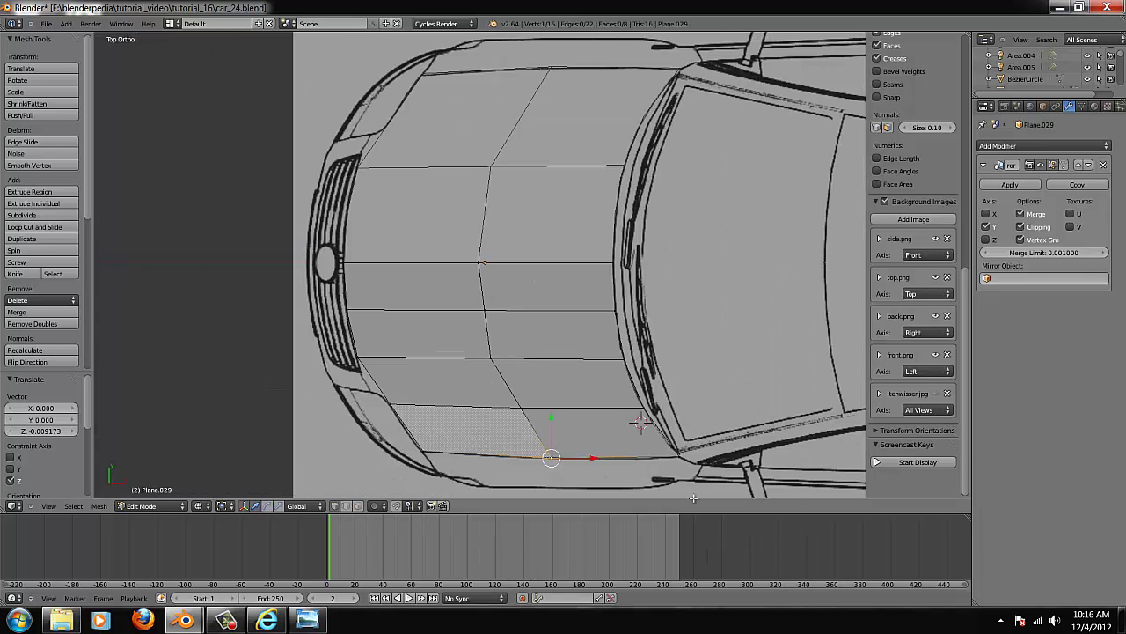
scroll(487, 426, up, 3)
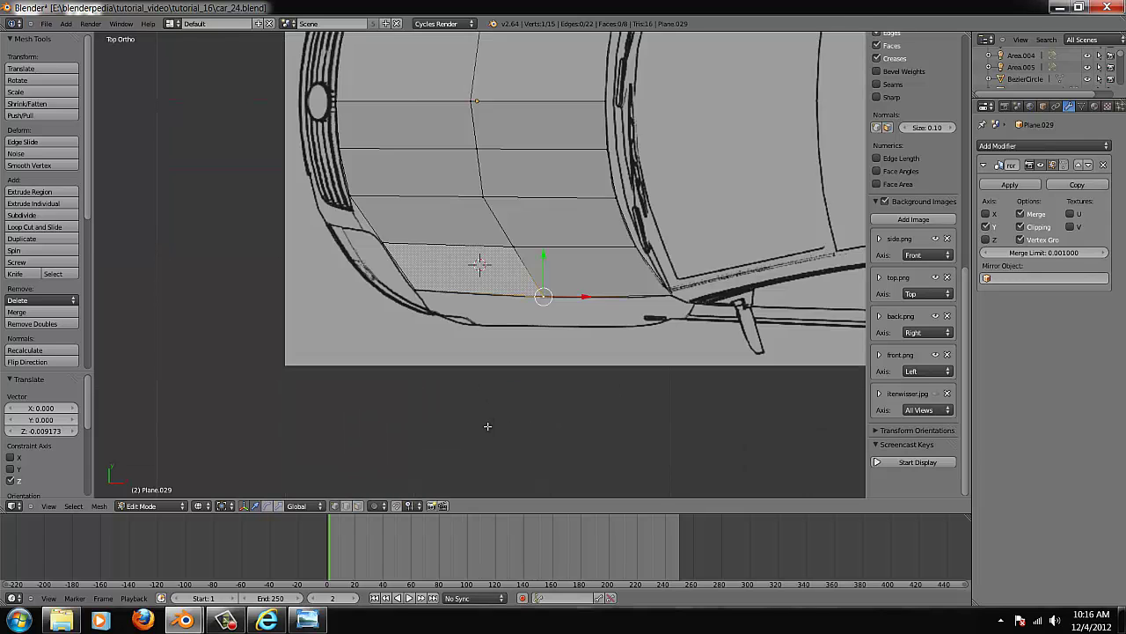
scroll(575, 338, down, 1)
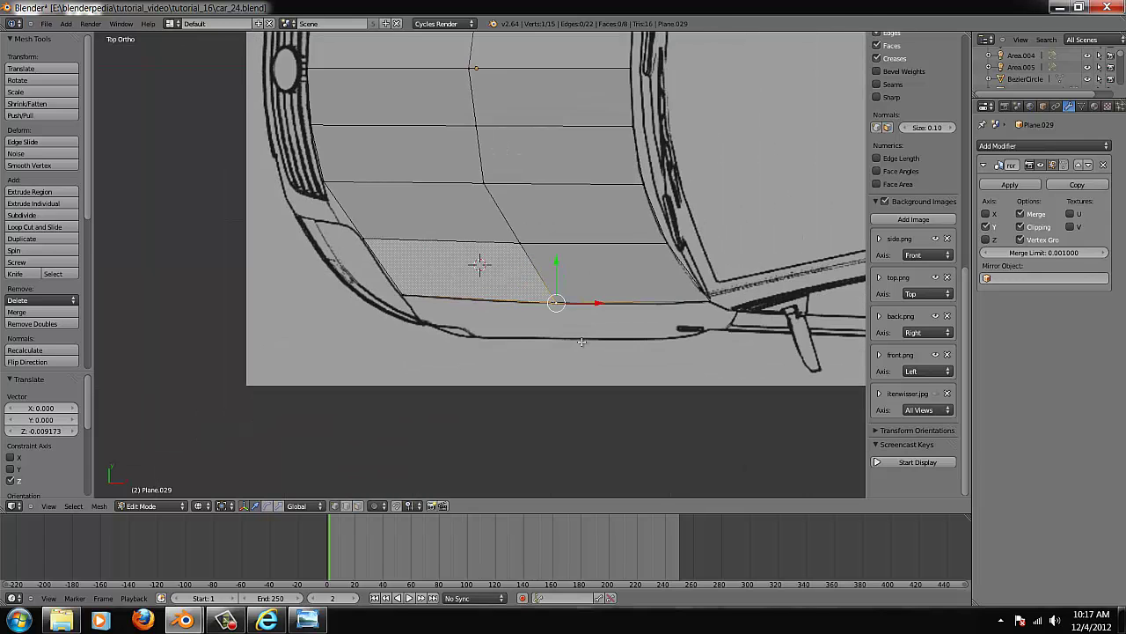
scroll(582, 342, up, 3)
scroll(596, 338, down, 2)
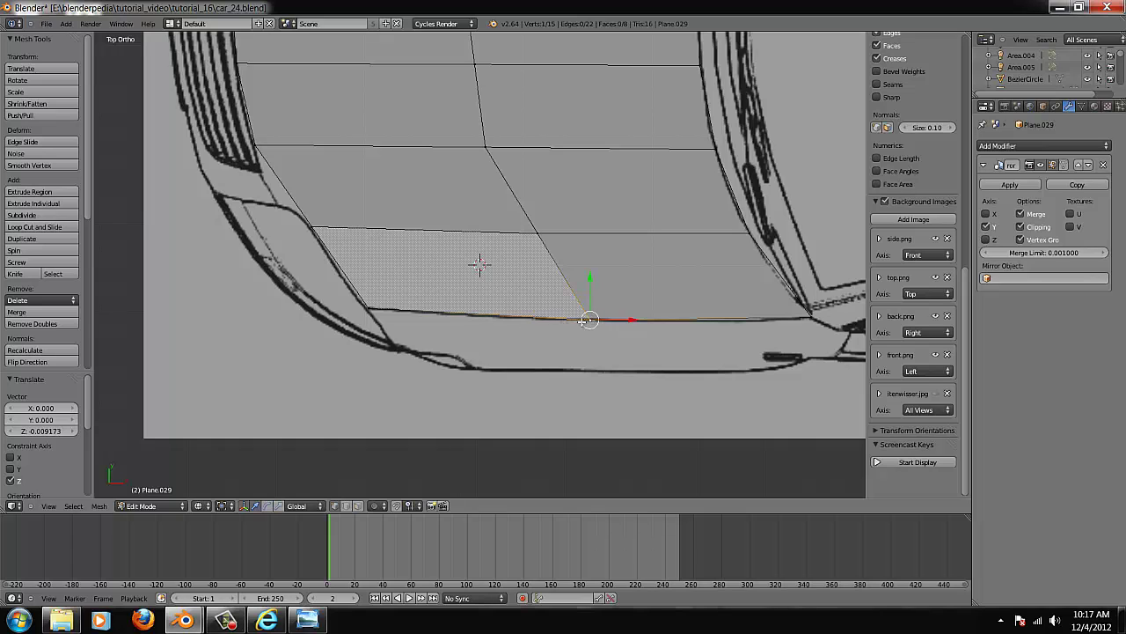
key(KP_1)
scroll(678, 349, up, 3)
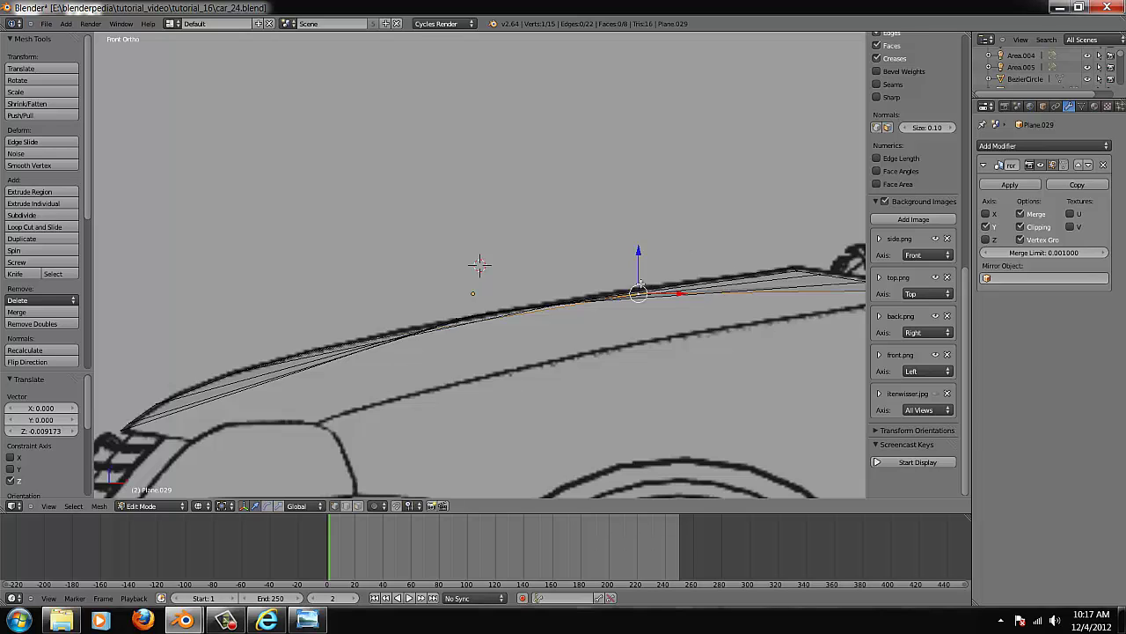
drag(639, 255, 643, 305)
- Lower the hood's outer front corner vertex along Z to where the fender line meets the headlight
key(KP_7)
scroll(643, 305, down, 2)
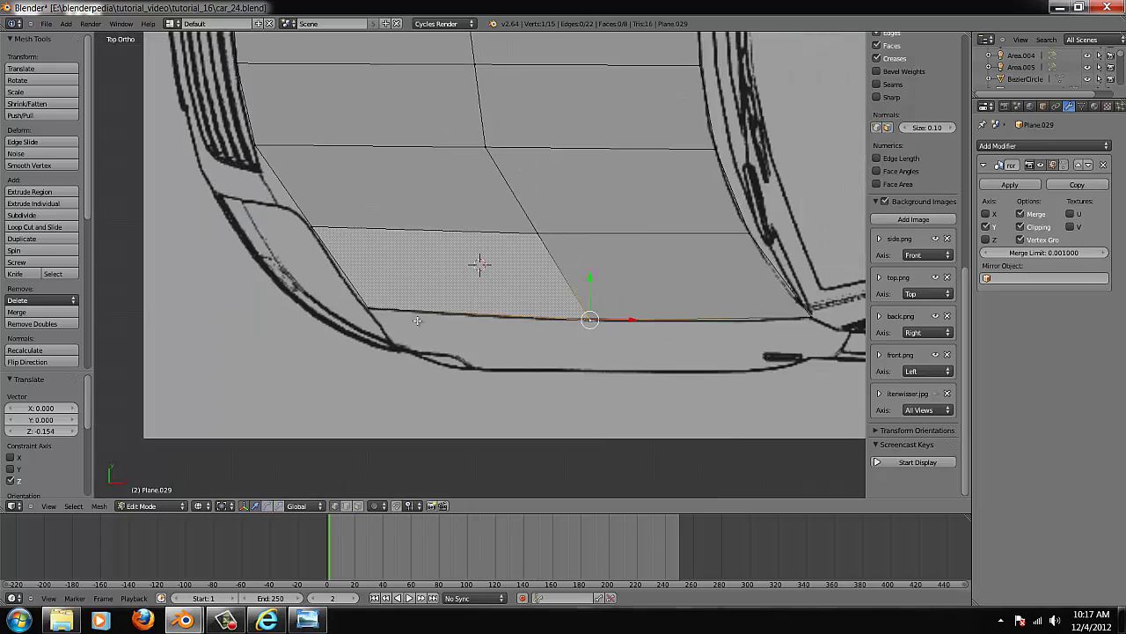
right_click(367, 300)
key(KP_1)
scroll(506, 235, up, 2)
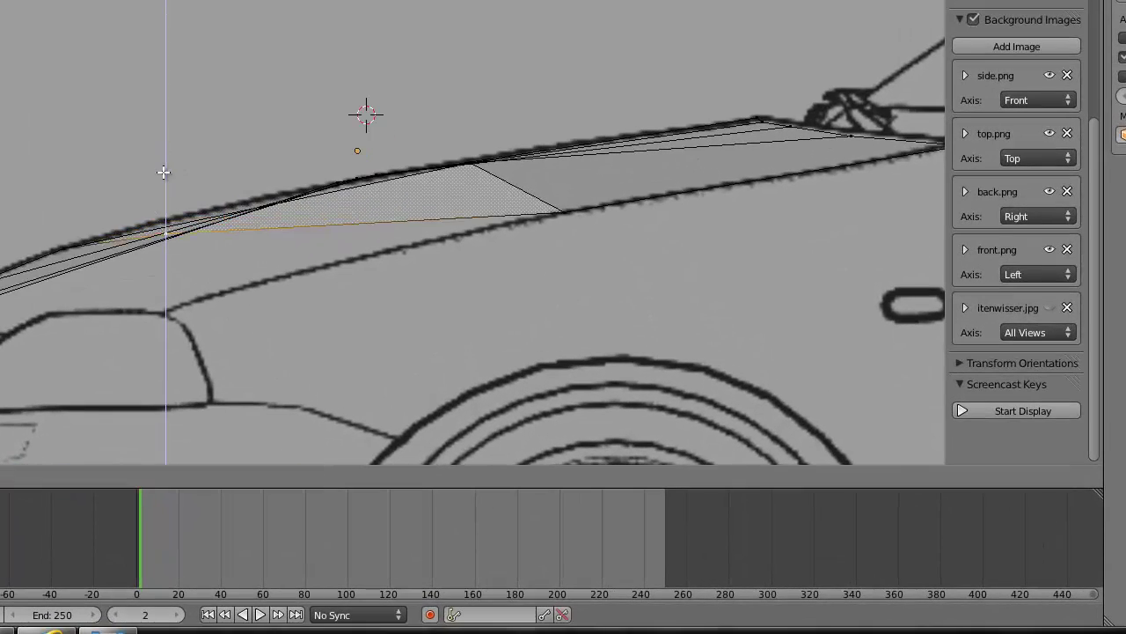
drag(215, 211, 220, 281)
drag(173, 249, 161, 248)
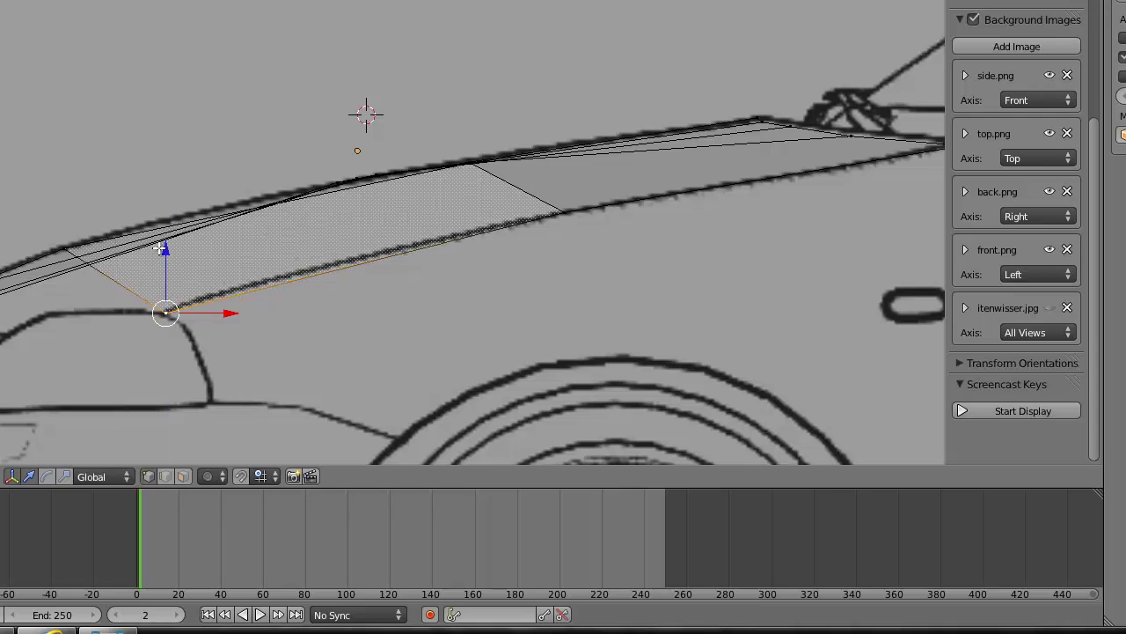
- Lower the front vertex of the outer-strip loop along Z onto the headlight's upper edge in side view
right_click(74, 250)
key(KP_7)
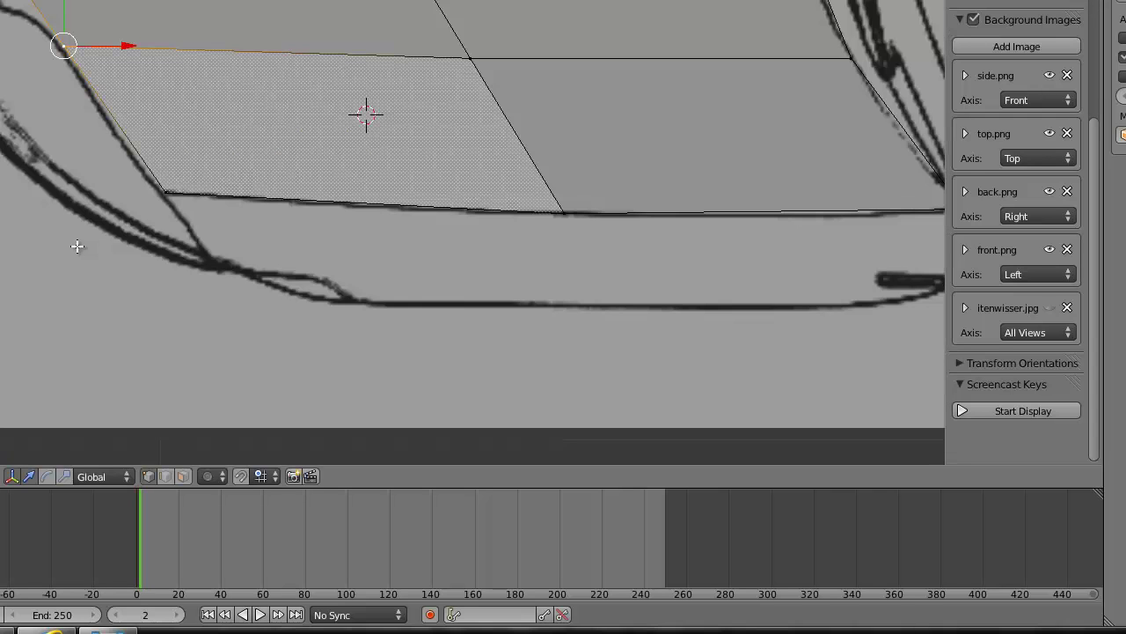
key(KP_1)
drag(64, 181, 59, 240)
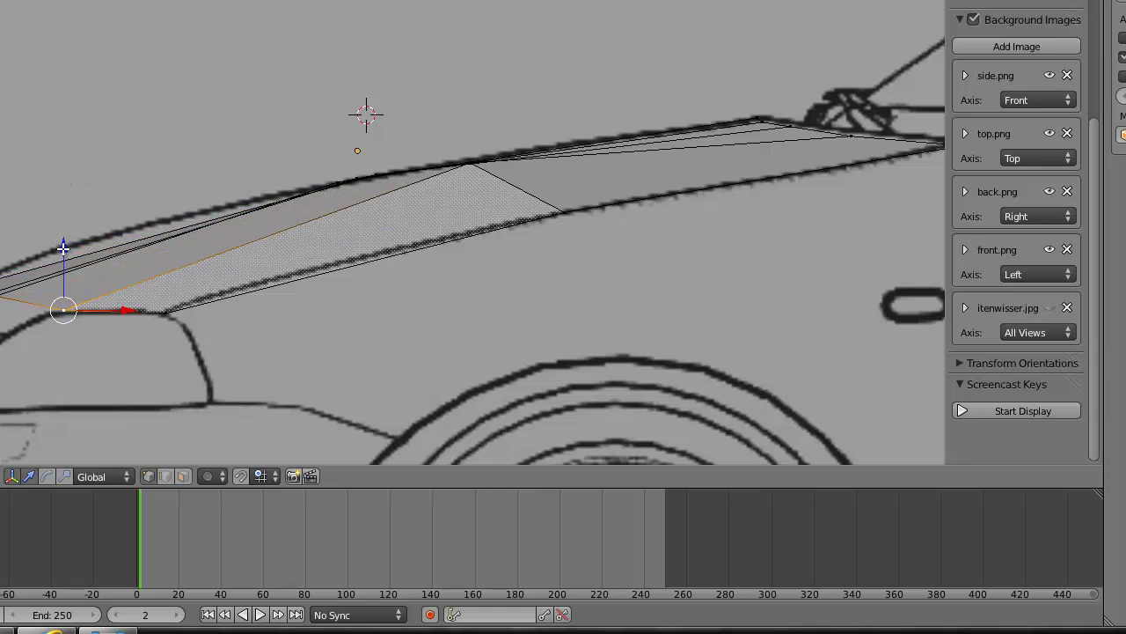
- Add a centred lengthwise loop cut through the strip between the middle loop and the outer-strip loop
key(KP_7)
scroll(67, 115, down, 2)
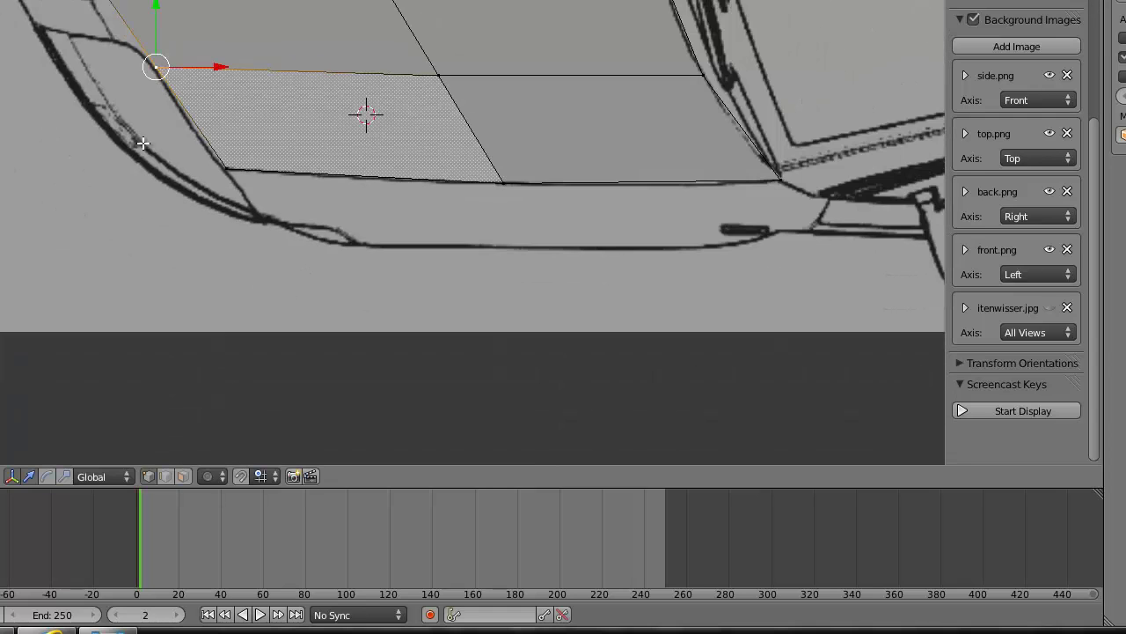
scroll(248, 158, down, 2)
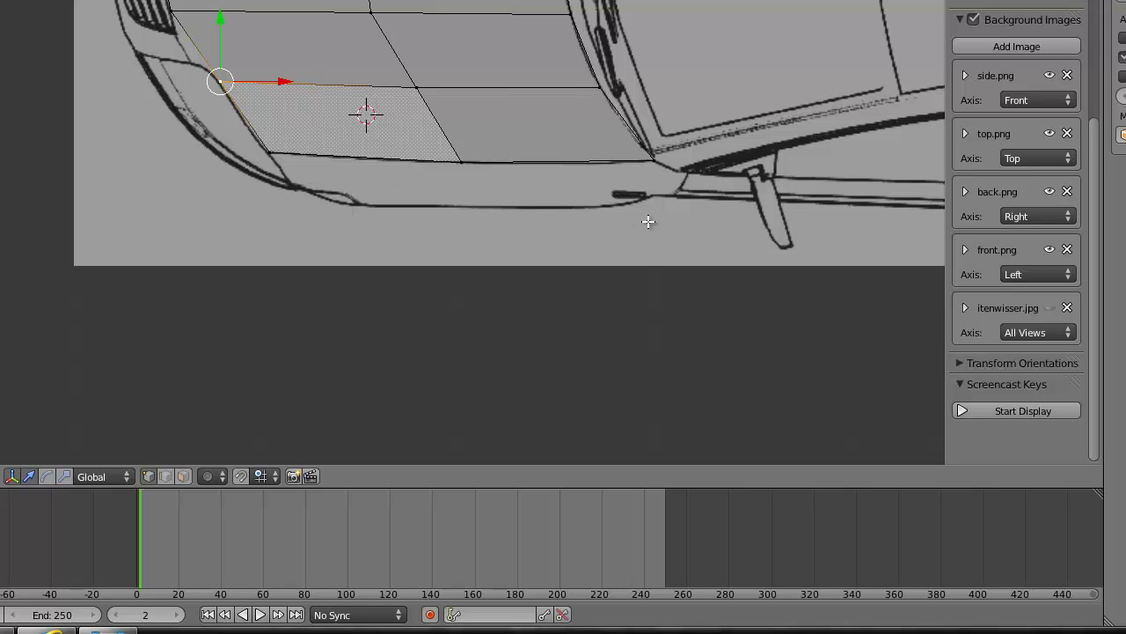
click(186, 24)
key(alt+Home)
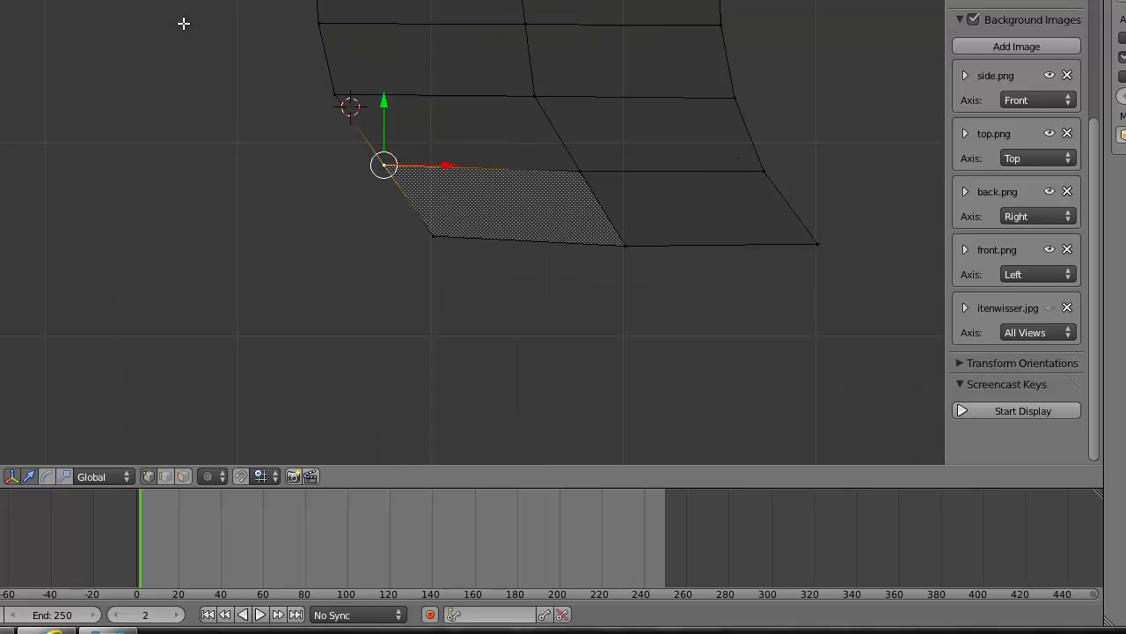
scroll(188, 27, up, 4)
right_click(334, 94)
key(ctrl+r)
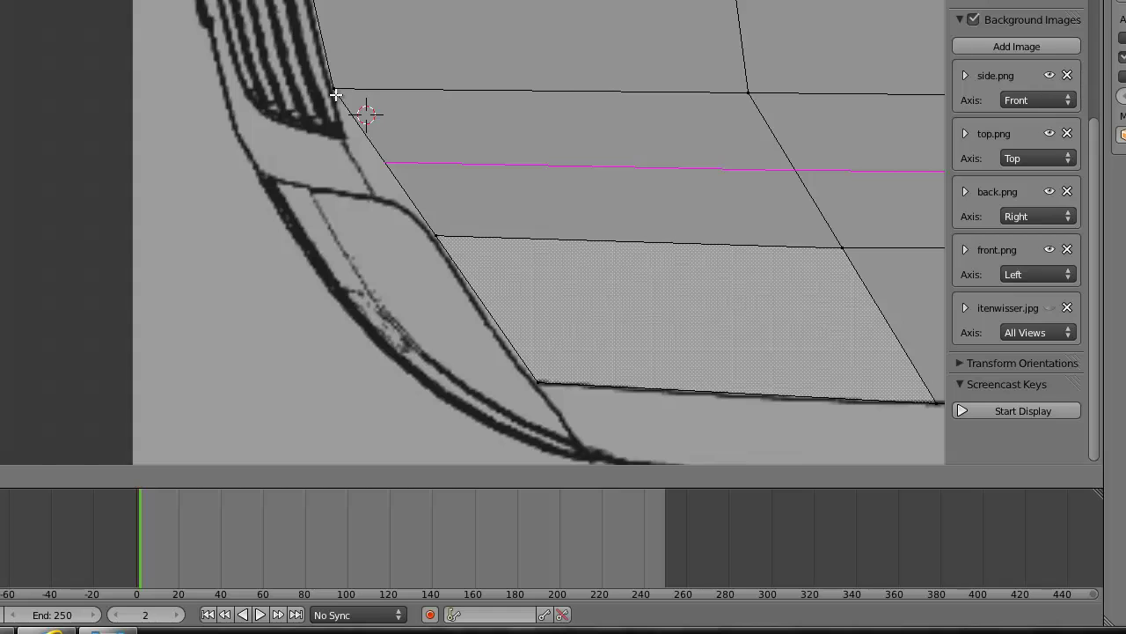
click(334, 94)
click(334, 95)
- Lower the front vertex of the new lengthwise loop along Z toward the headlight's upper front edge in side view
right_click(402, 175)
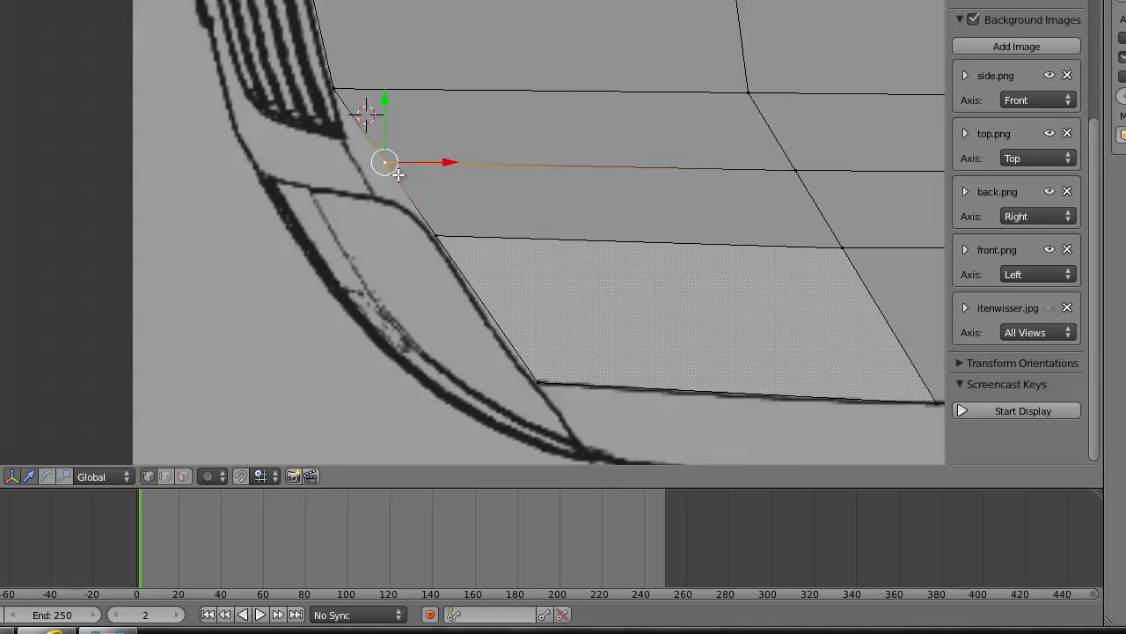
key(KP_1)
scroll(380, 257, up, 1)
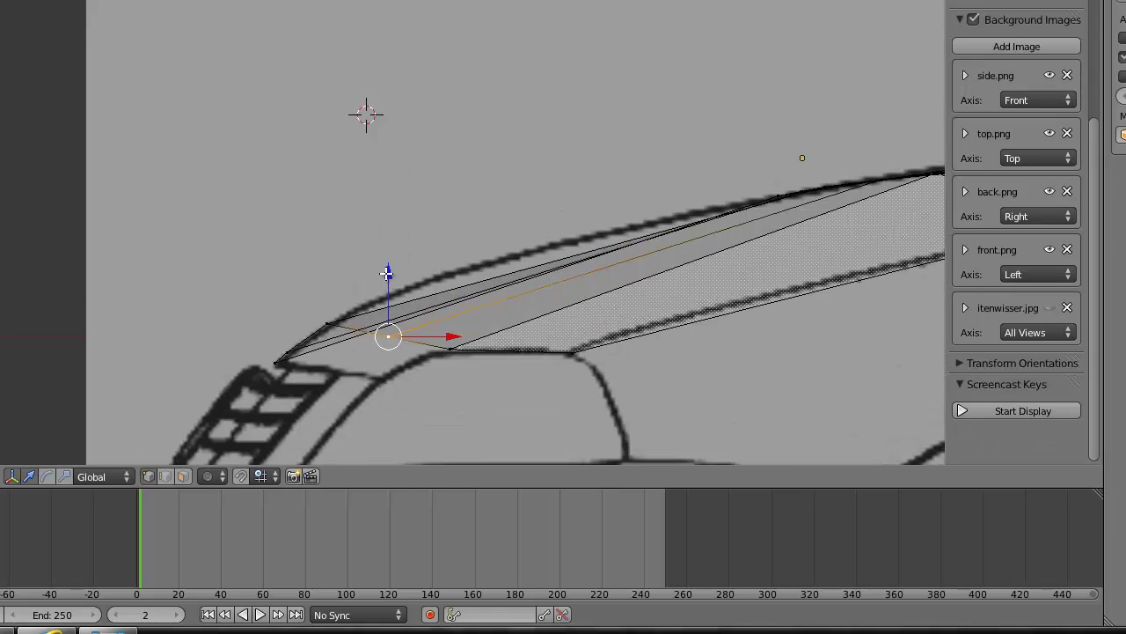
drag(389, 275, 388, 303)
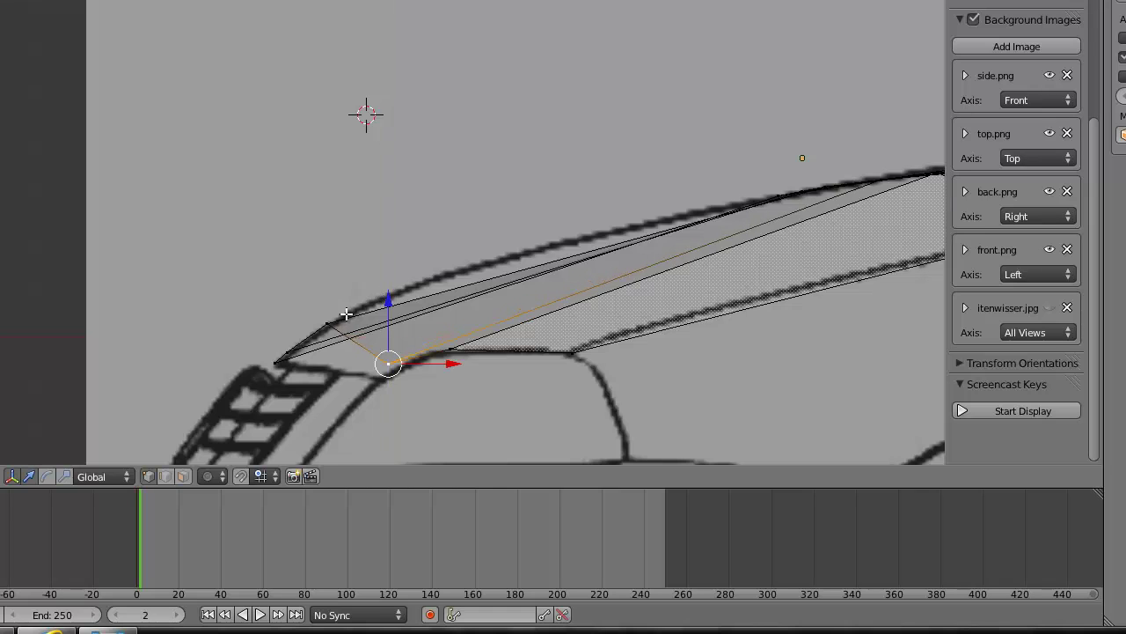
- Lower the front vertices of the middle loop and the loop nearest the seam along Z to the grille's upper edge in side view
key(KP_7)
right_click(343, 46)
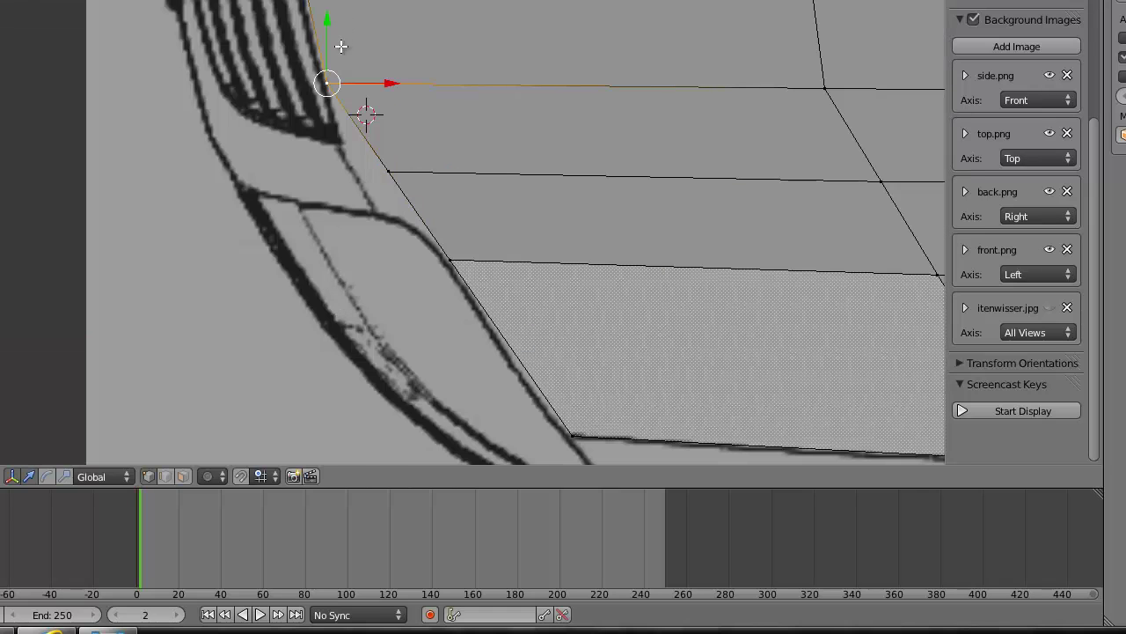
key(KP_1)
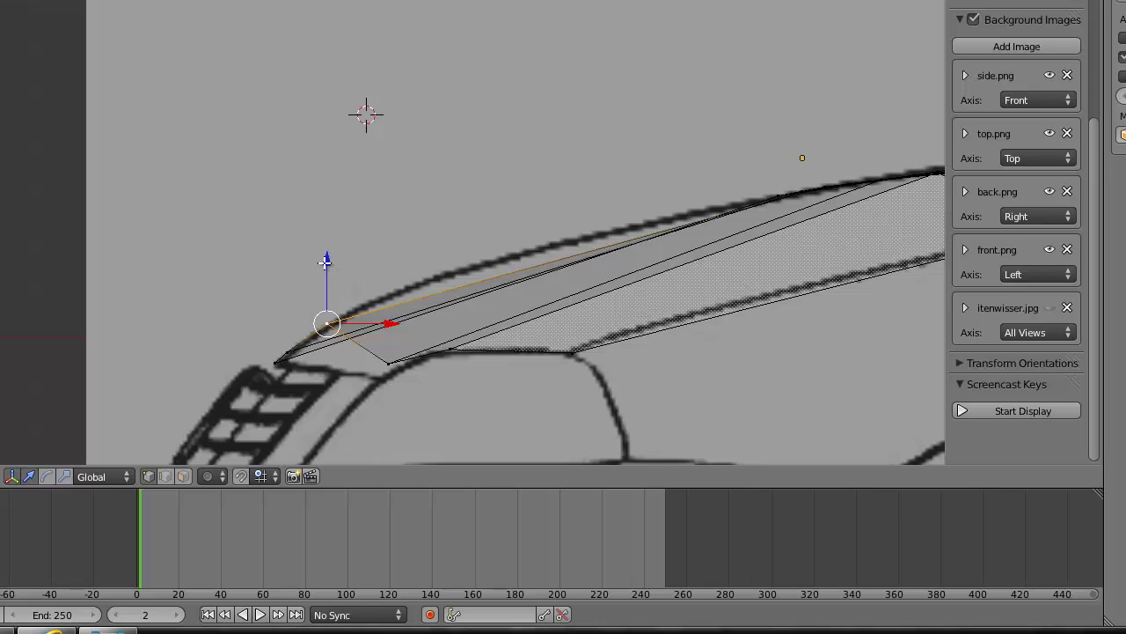
drag(327, 266, 320, 302)
click(320, 304)
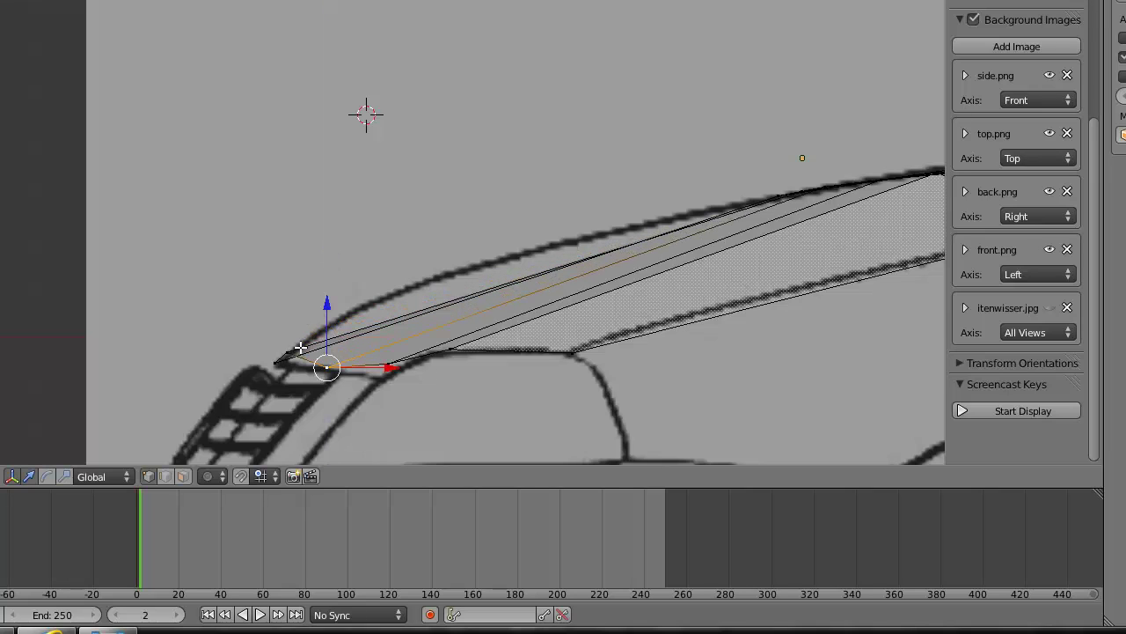
right_click(289, 352)
drag(291, 307, 291, 319)
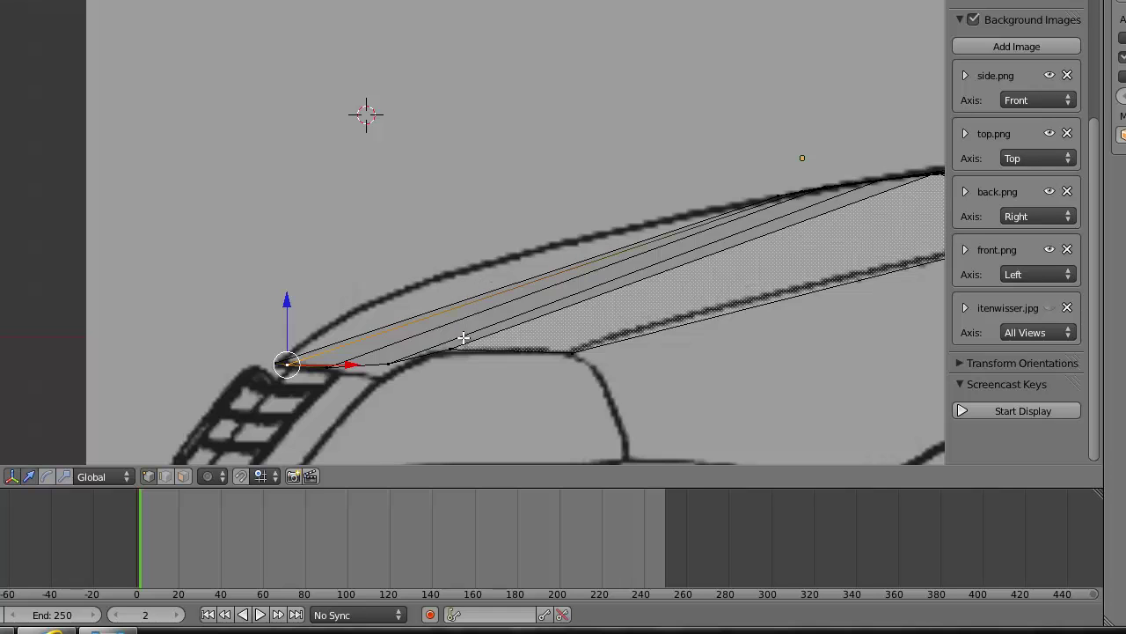
- Add a crosswise loop cut through the hood's front half and raise its seam vertex along Z onto the side outline
key(ctrl+KP_3)
key(ctrl+r)
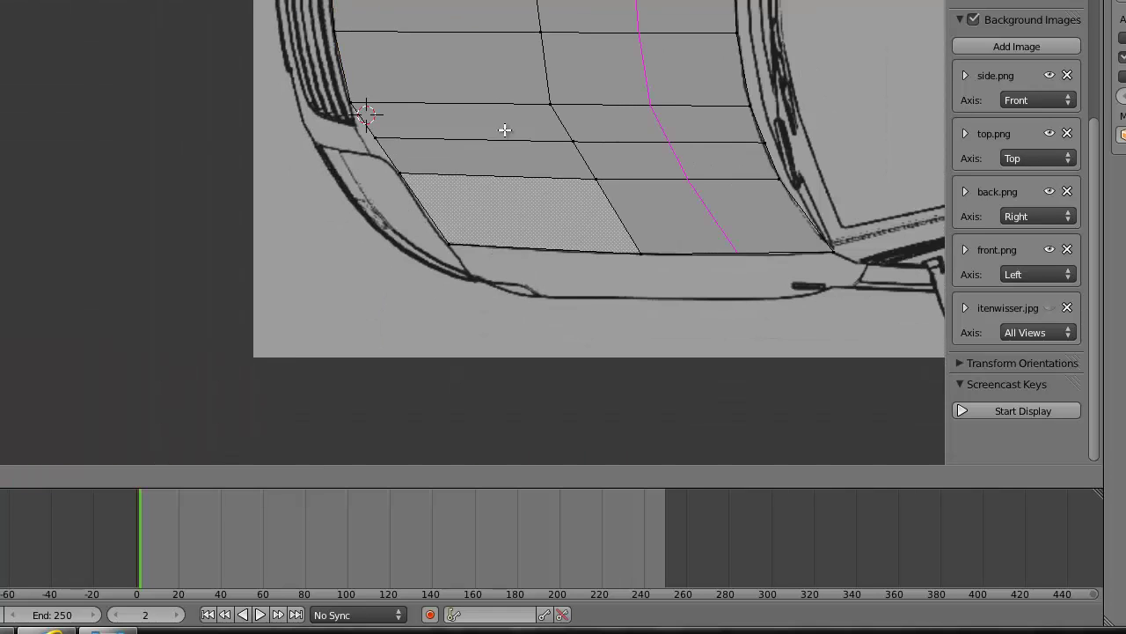
click(435, 121)
right_click(431, 122)
key(KP_1)
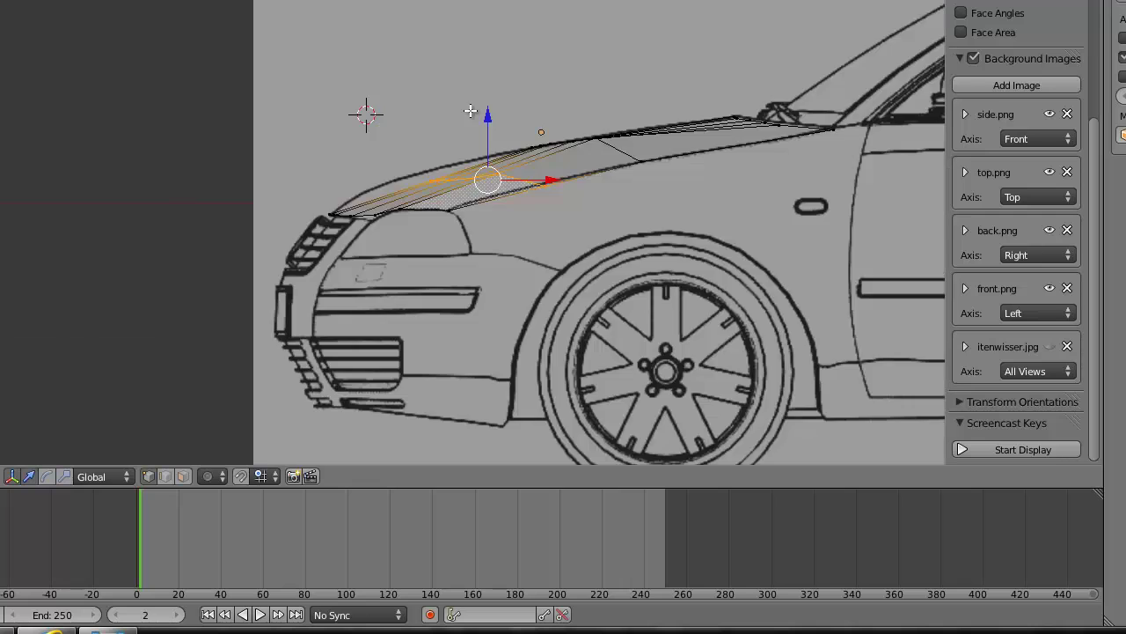
scroll(471, 112, up, 5)
drag(528, 244, 528, 218)
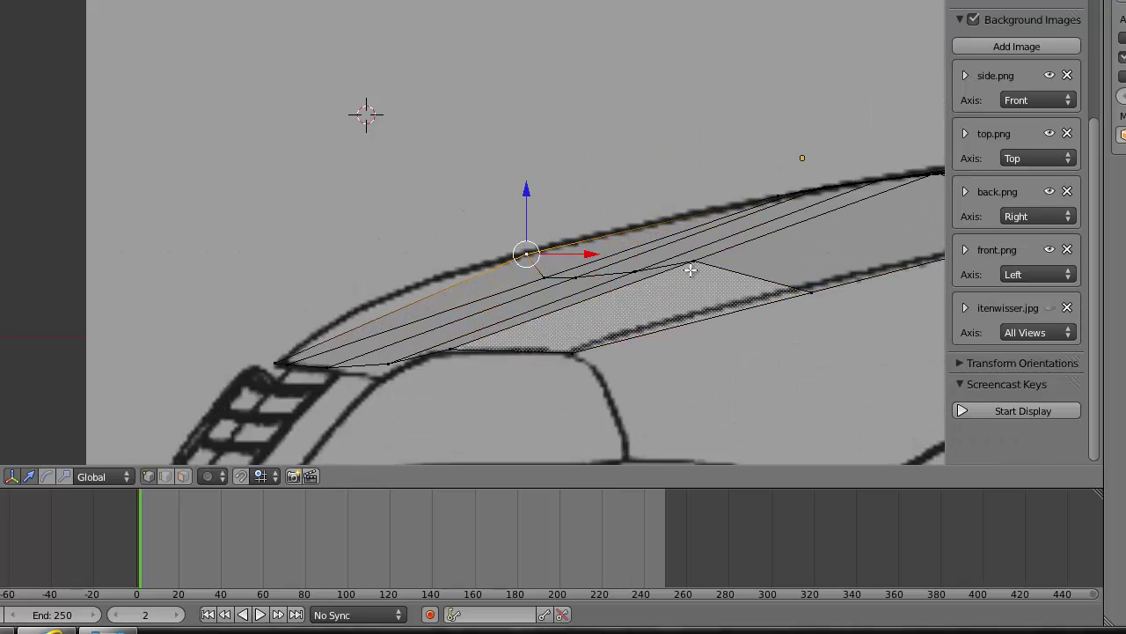
right_click(547, 274)
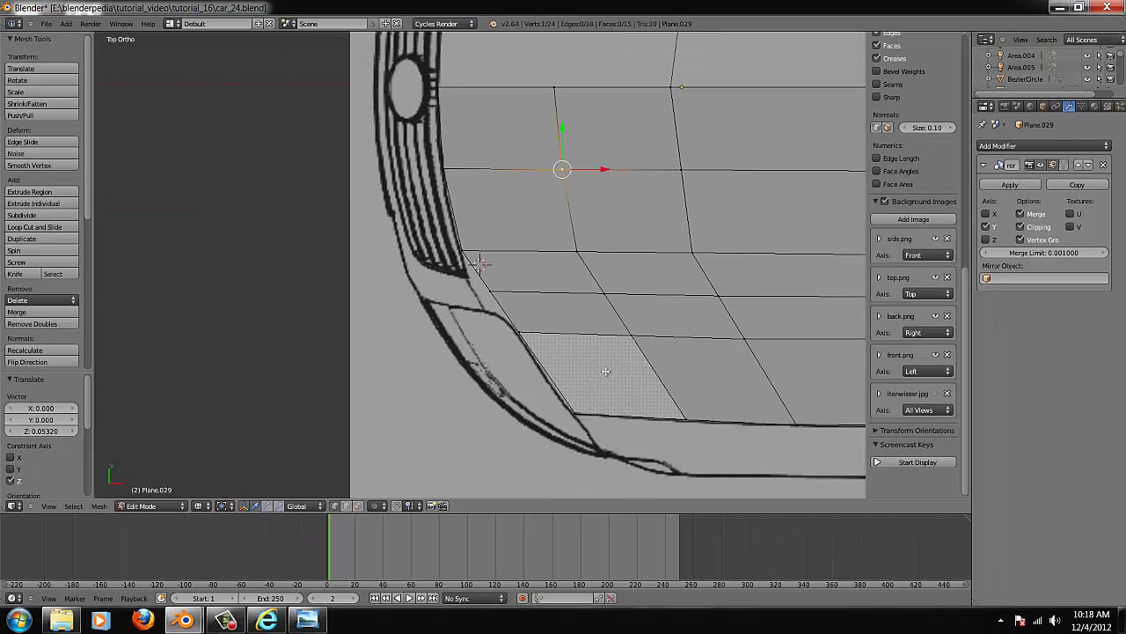
- Move the front vertex of the lengthwise loop nearest the grille corner about -0.069 along X onto the hood outline in top view
right_click(499, 282)
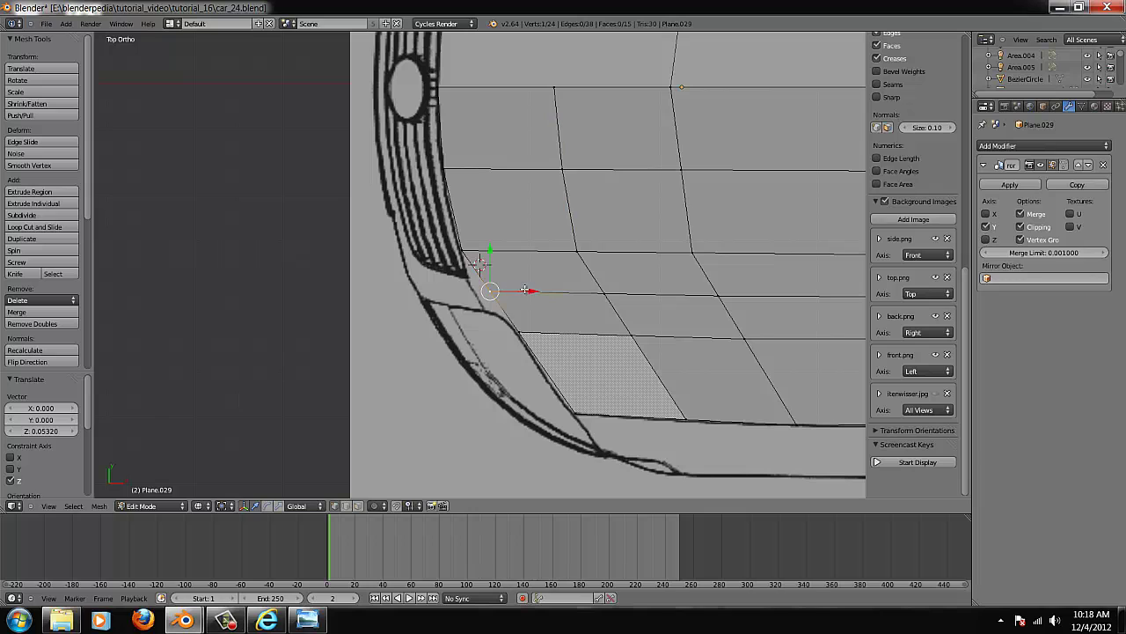
key(g)
key(x)
click(514, 298)
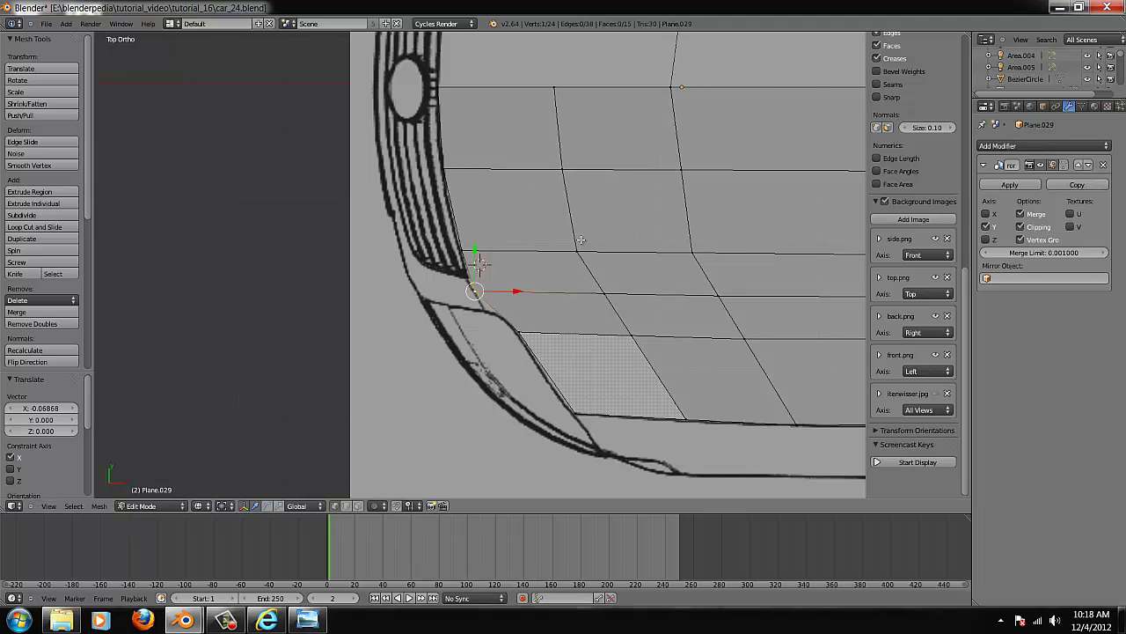
- Raise three inner vertices of the front crosswise loop about 0.042 along Z toward the hood outline in side view
right_click(579, 247)
shift+right_click(605, 283)
key(KP_1)
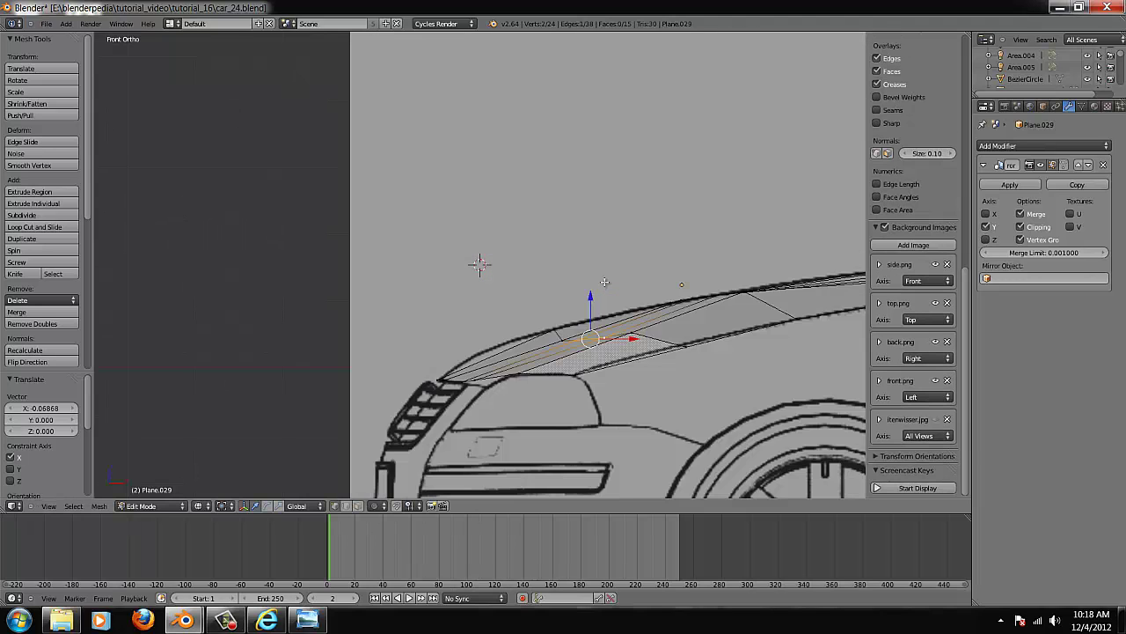
shift+right_click(590, 328)
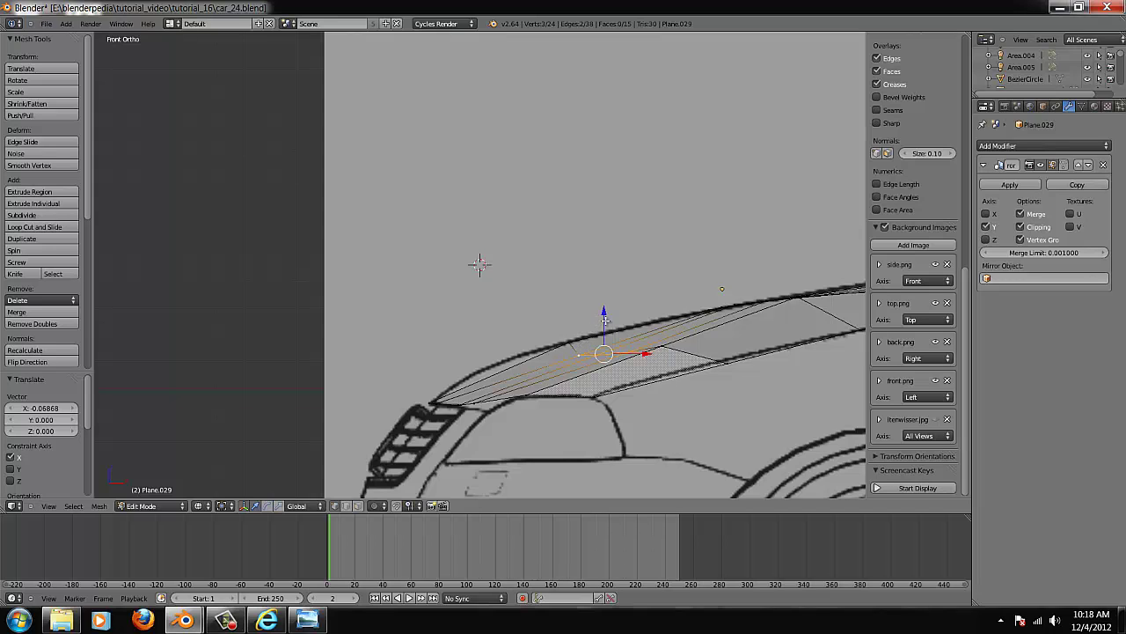
key(g)
key(z)
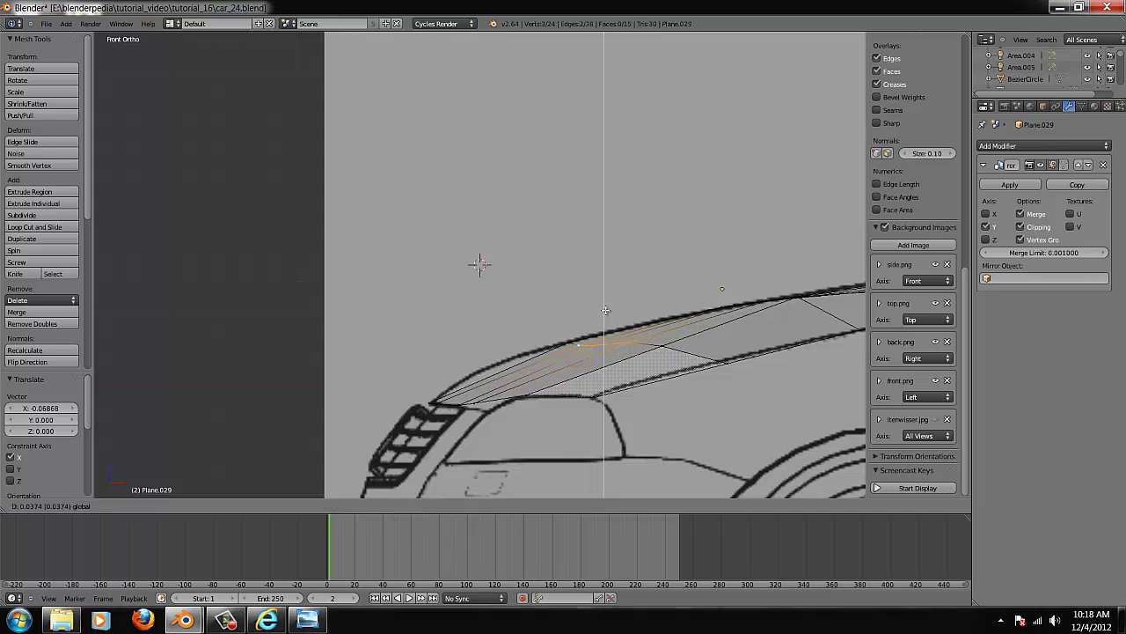
click(616, 316)
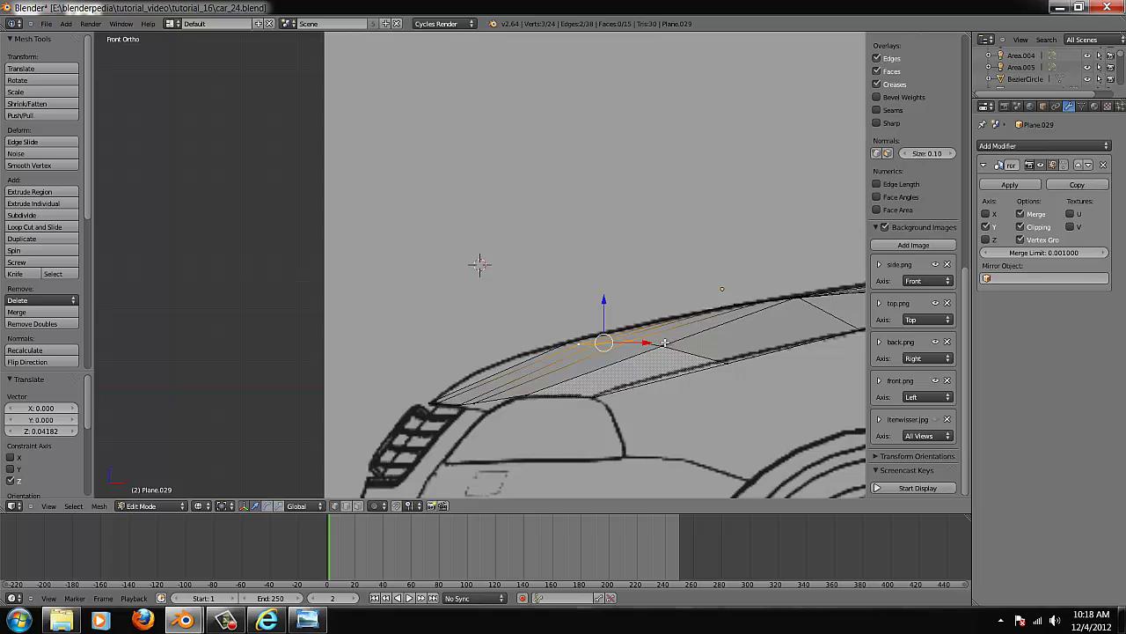
- Examine the front crosswise loop's vertices up close in side view and the shaded hood from an angle
right_click(598, 338)
click(595, 324)
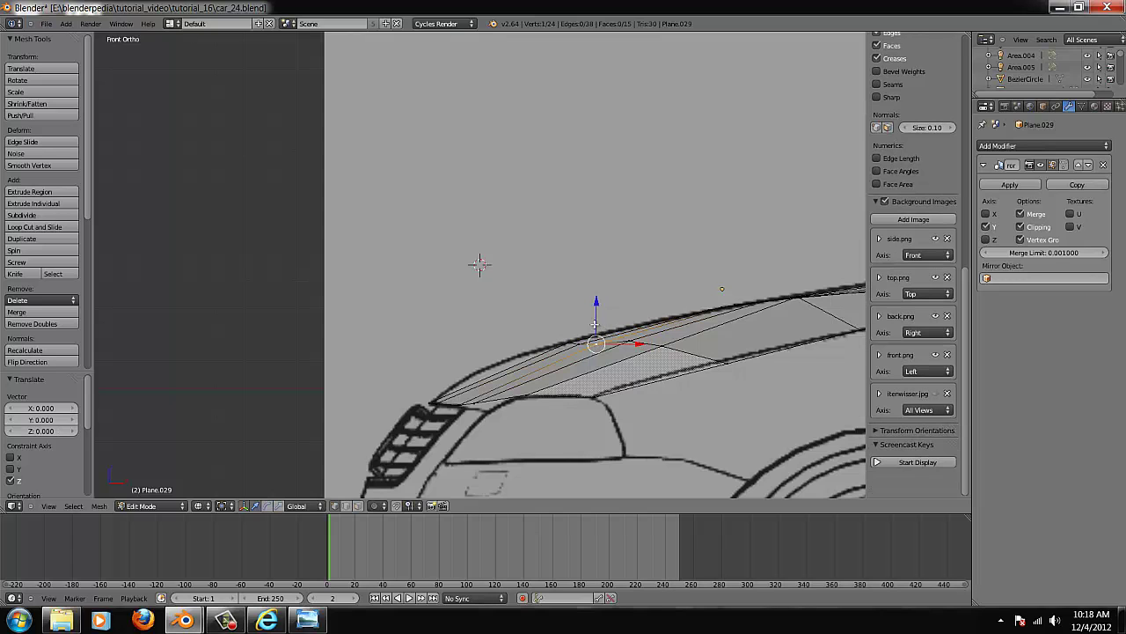
shift+right_click(585, 345)
scroll(624, 360, up, 3)
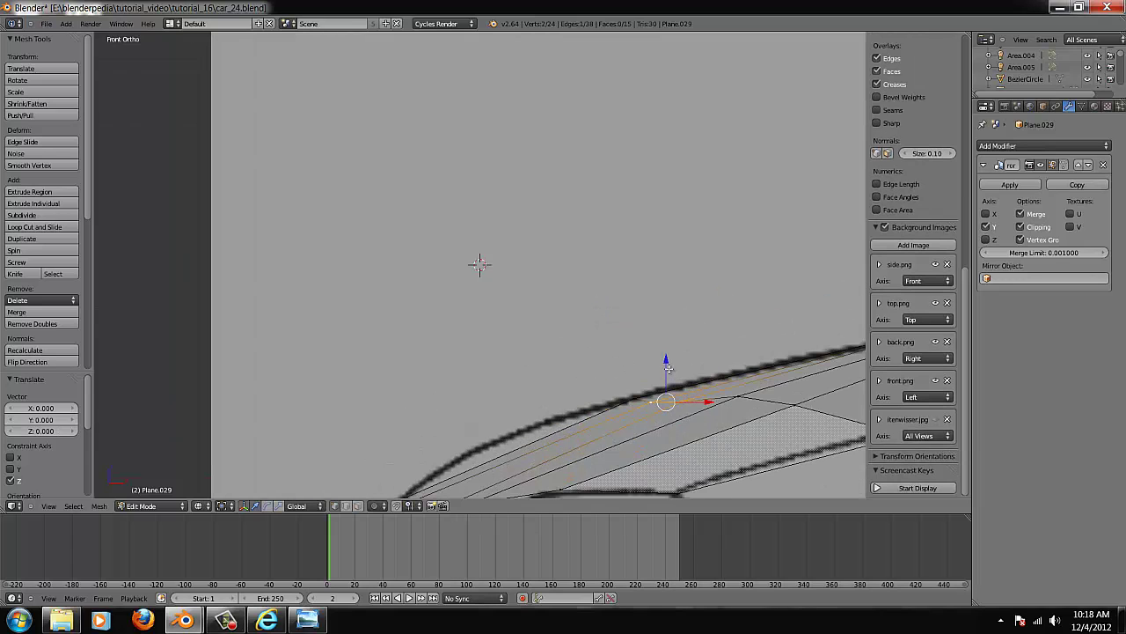
key(Tab)
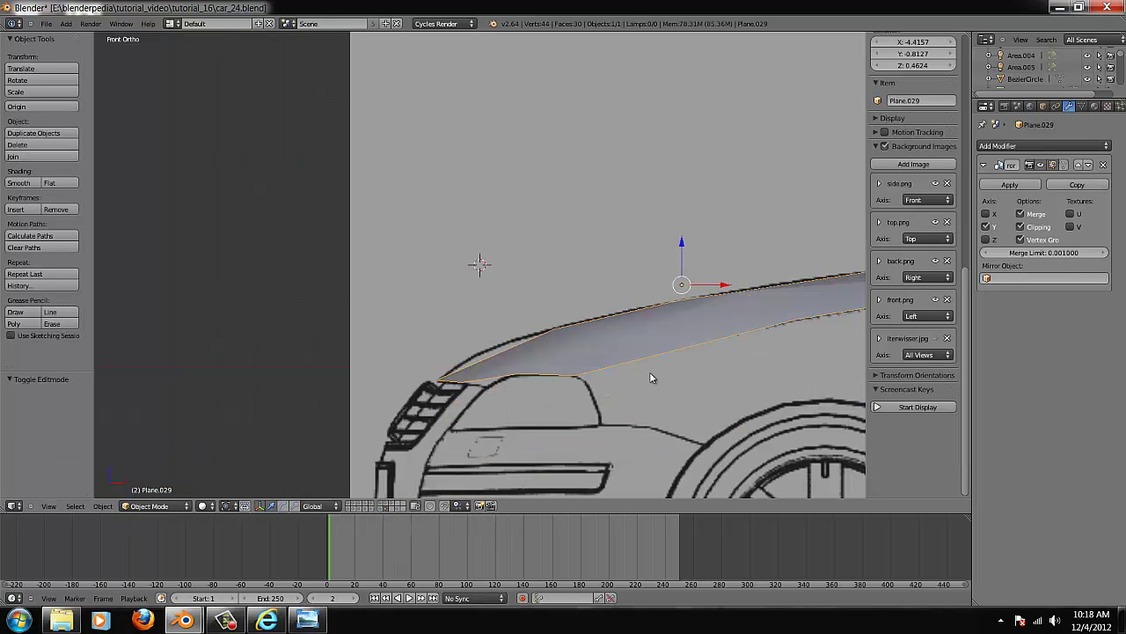
mouse_move(651, 376)
middle_down()
mouse_move(578, 361)
mouse_move(608, 358)
middle_up()
- Lower the middle crosswise loop's vertex just inside the outer edge along Z in side view and check the shaded hood
key(Tab)
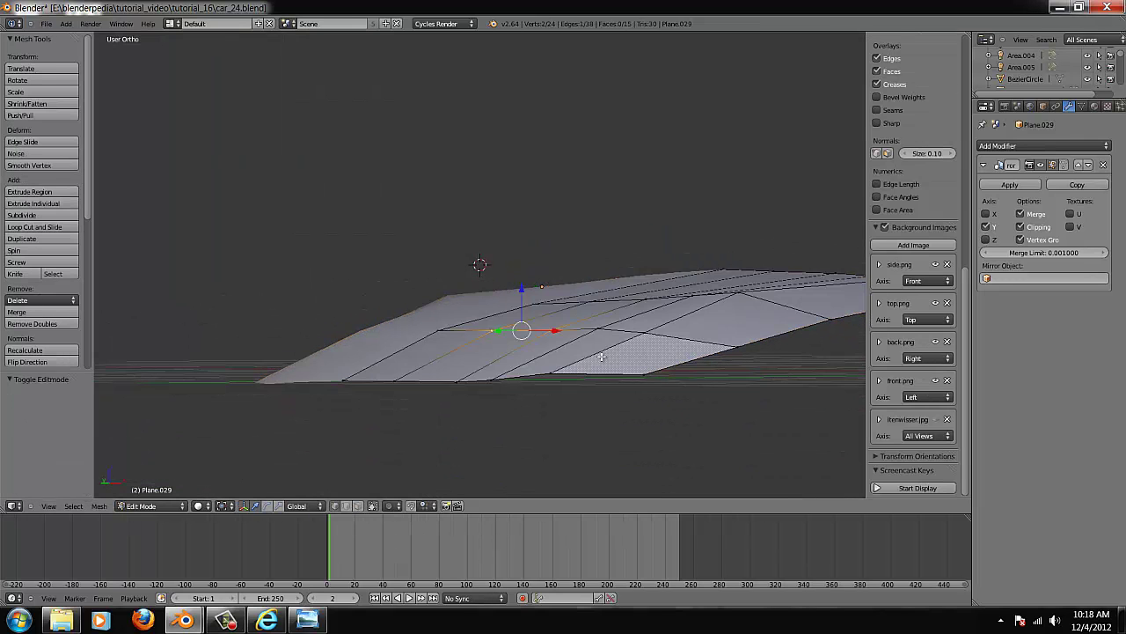
right_click(740, 291)
key(KP_1)
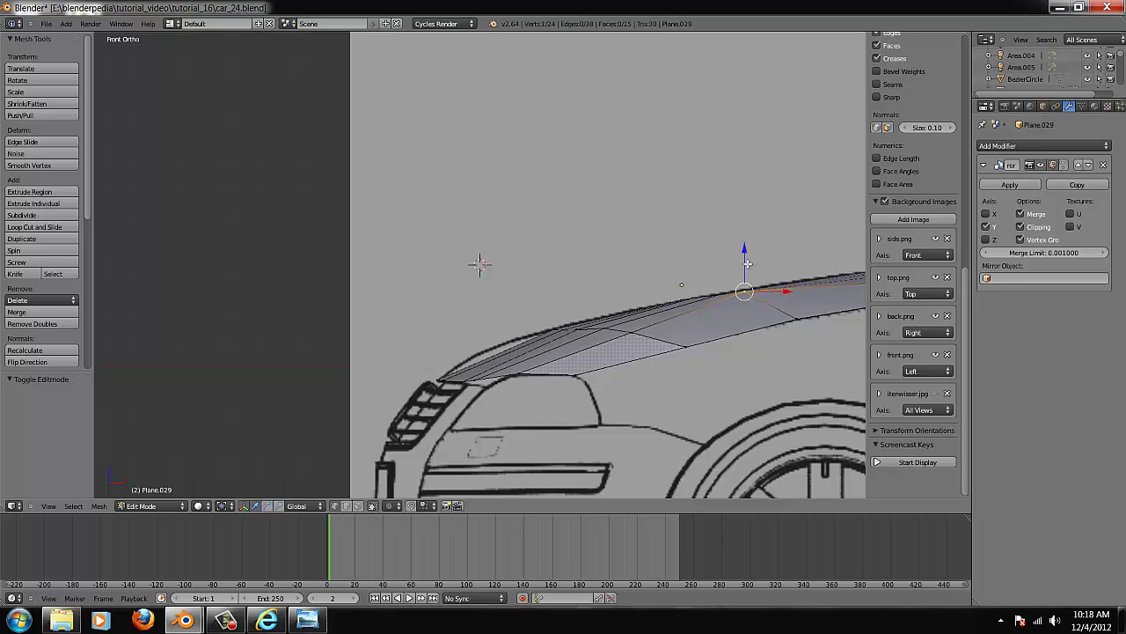
drag(746, 252, 724, 271)
right_click(719, 291)
key(Tab)
middle_drag(710, 293, 582, 329)
key(KP_1)
scroll(582, 339, up, 3)
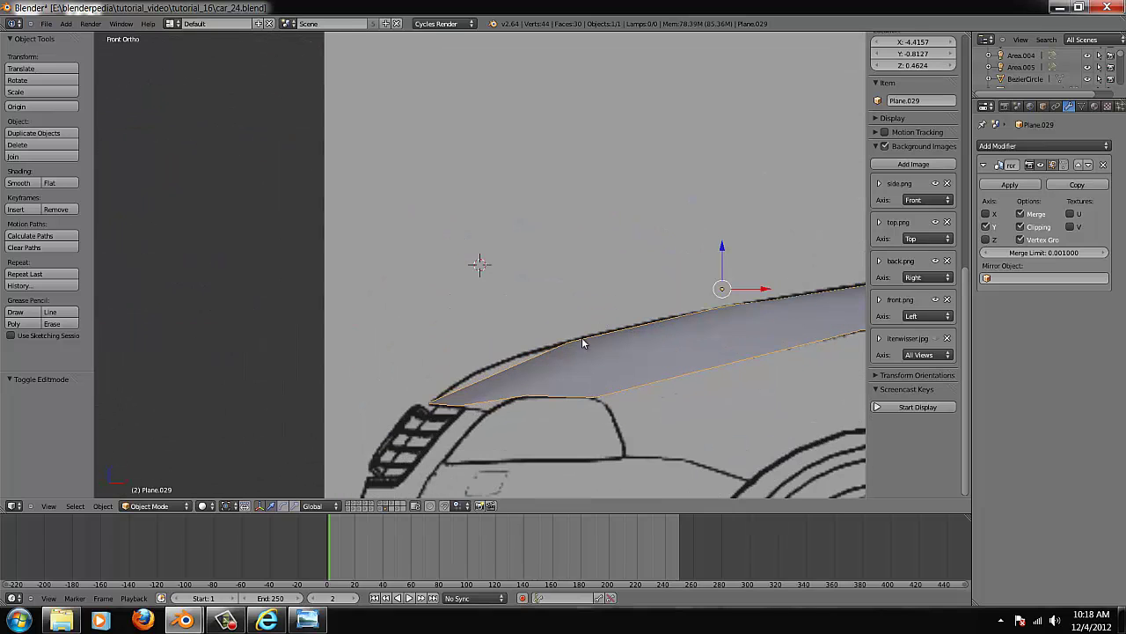
- Add a centred crosswise loop cut between the hood's front edge and the first crosswise loop
key(Tab)
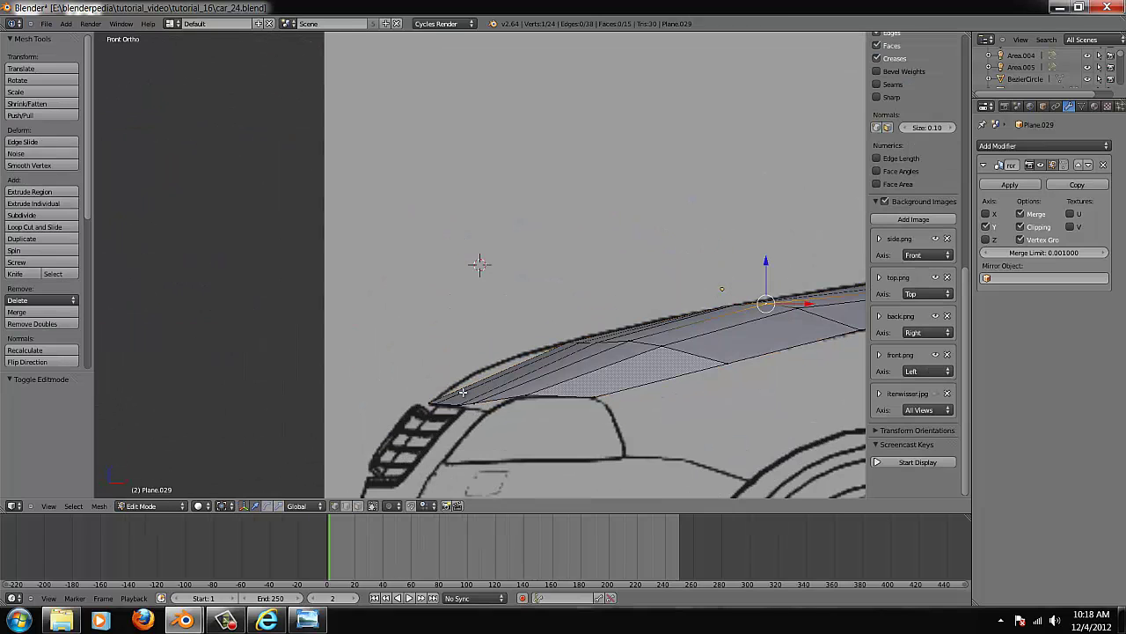
key(ctrl+r)
click(479, 379)
right_click(479, 378)
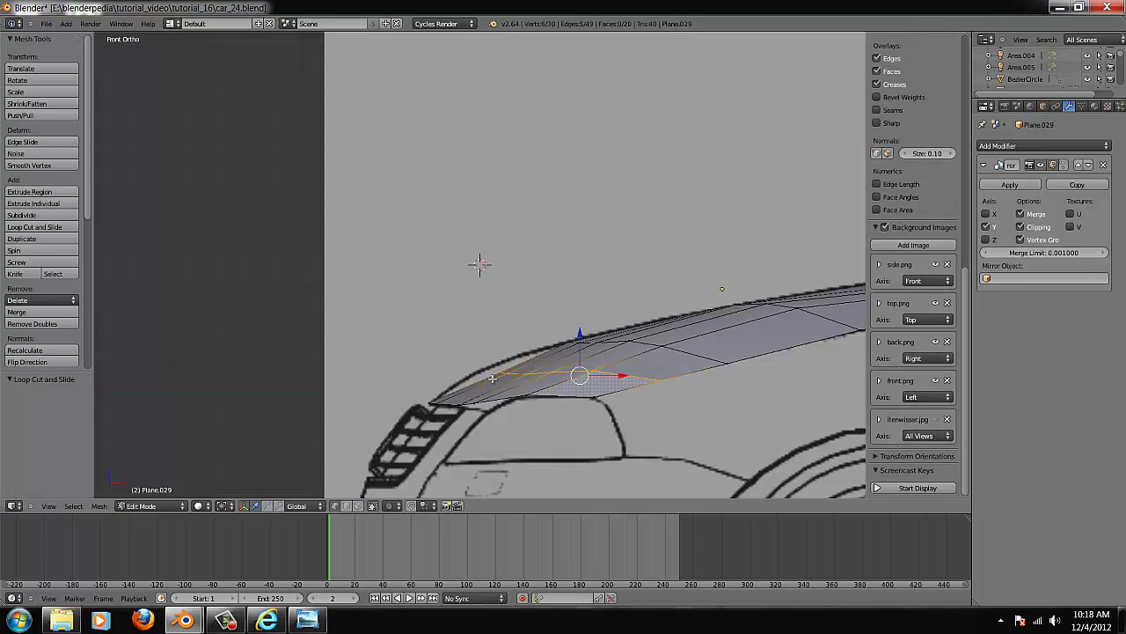
- Raise the new crosswise loop's vertices from the seam outward along Z to follow the hood's side outline
key(KP_7)
scroll(499, 290, down, 2)
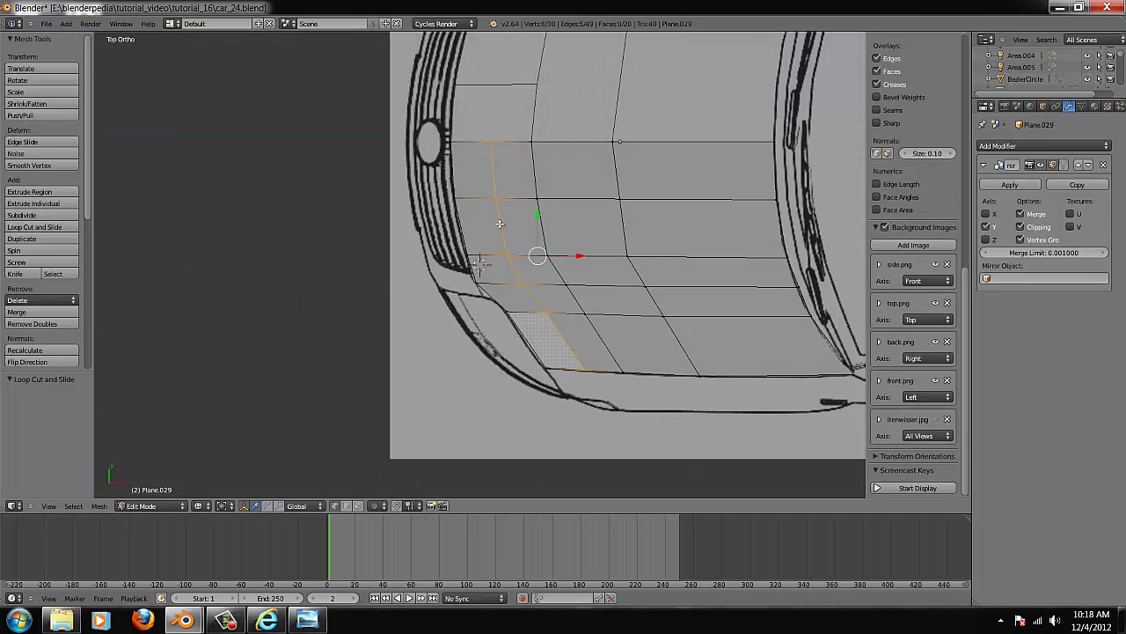
right_click(491, 142)
key(KP_1)
scroll(480, 264, up, 2)
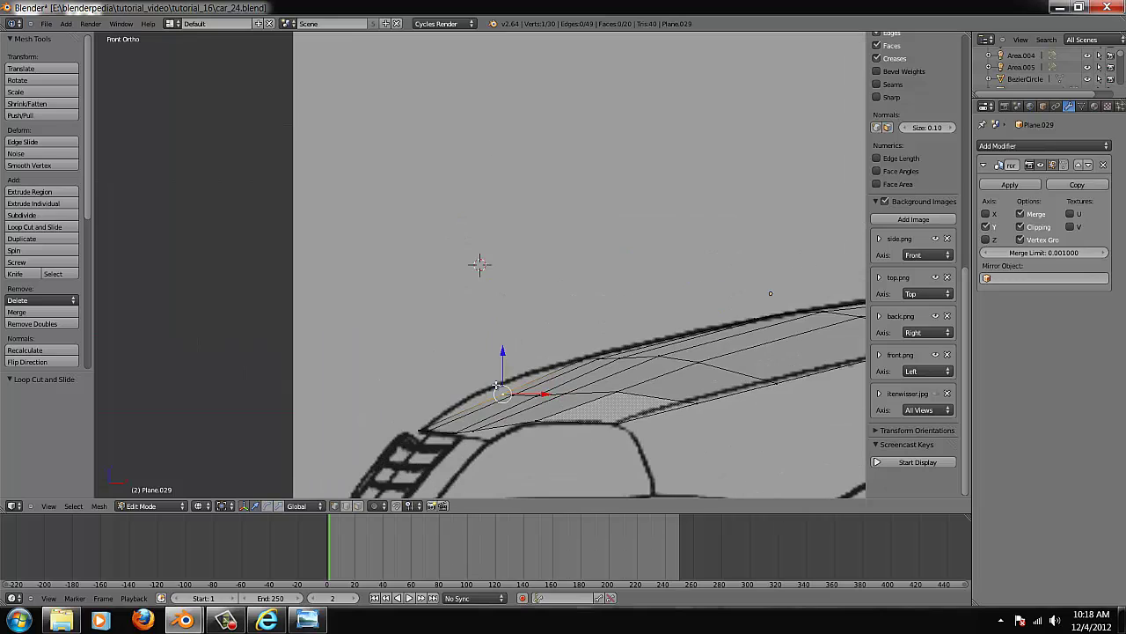
shift+right_click(515, 391)
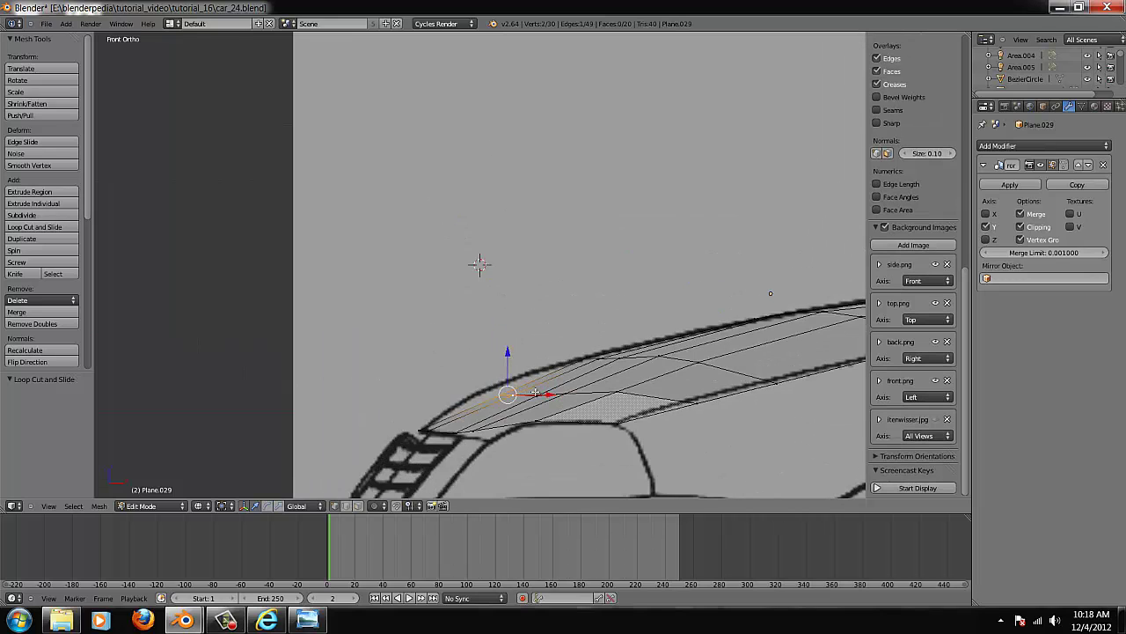
shift+right_click(536, 392)
shift+right_click(568, 394)
mouse_move(537, 373)
mouse_down()
mouse_move(535, 358)
mouse_move(538, 380)
mouse_up()
- Examine the shaded hood surface in side view and its outline around the headlight corner in top view
key(Tab)
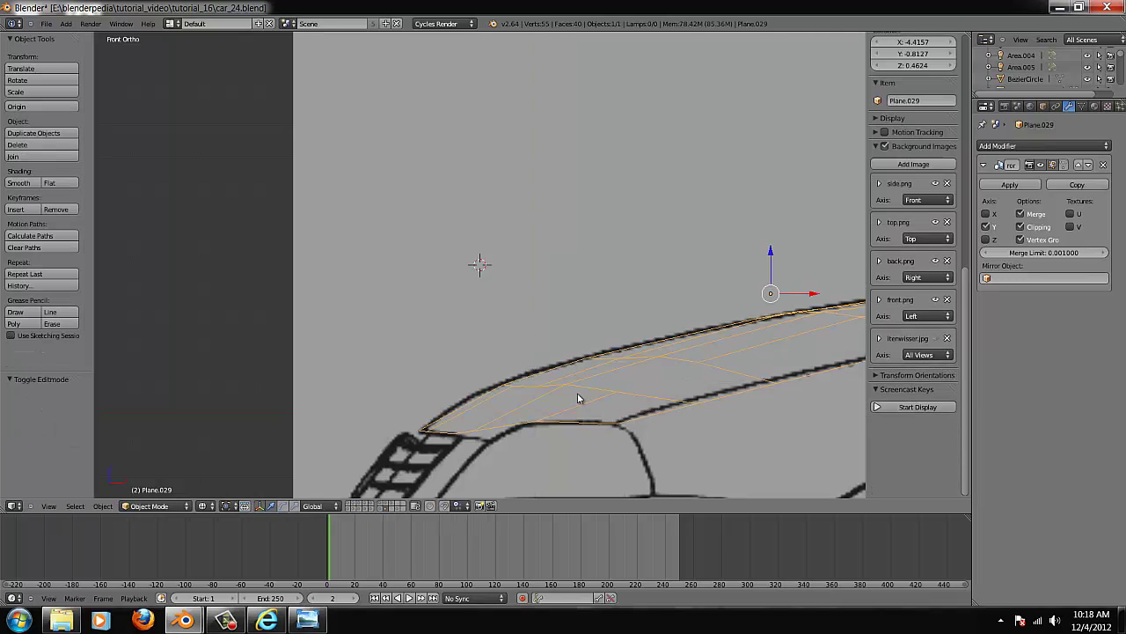
mouse_move(576, 391)
middle_down()
mouse_move(639, 392)
mouse_move(623, 378)
mouse_move(646, 372)
mouse_move(575, 404)
middle_up()
key(Tab)
right_click(570, 385)
key(Tab)
key(KP_7)
scroll(598, 393, down, 2)
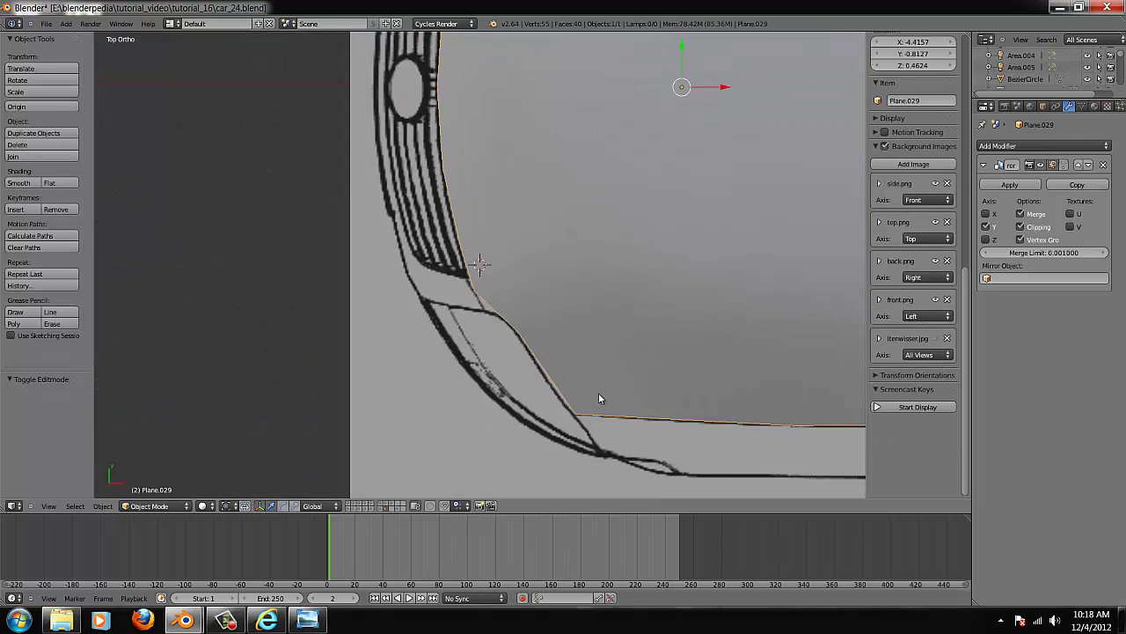
scroll(598, 393, up, 5)
- Add a lengthwise loop cut through the narrow strip at the headlight's inner corner
key(Tab)
scroll(536, 345, down, 2)
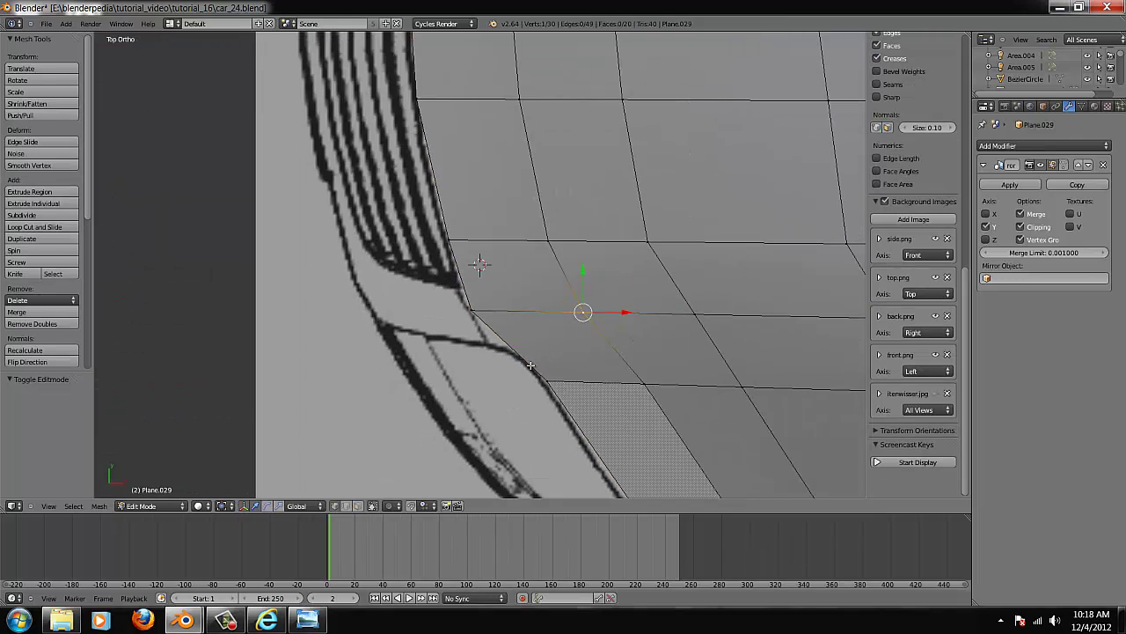
key(ctrl+r)
click(508, 351)
click(508, 351)
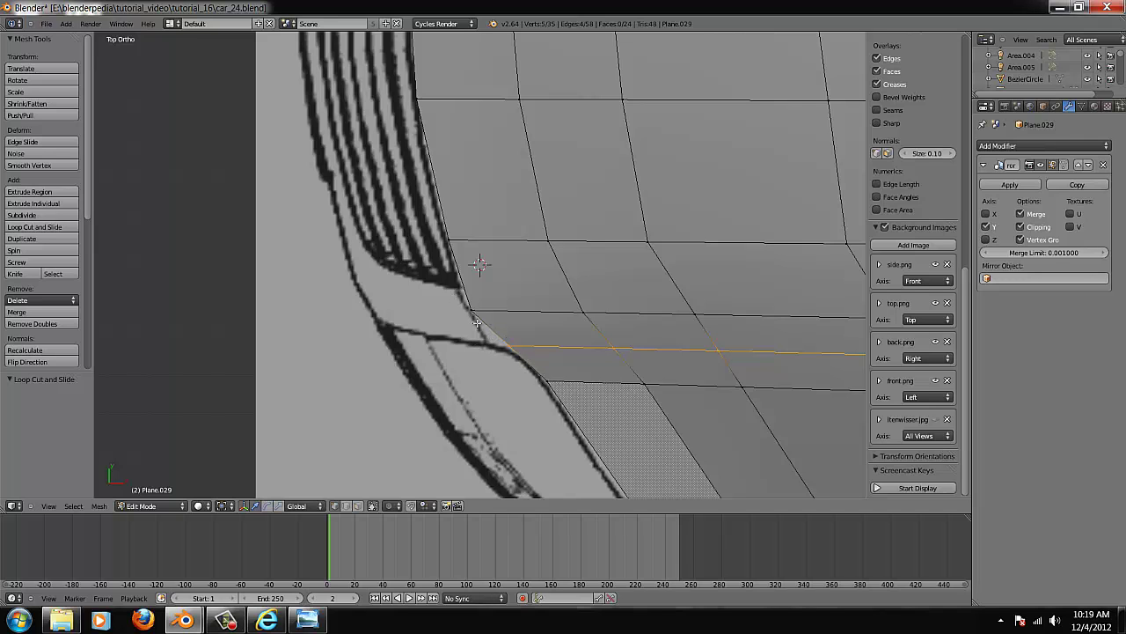
- Compare the new lengthwise loop with the headlight corner in the top, side and front blueprints
scroll(568, 382, down, 2)
scroll(606, 373, down, 1)
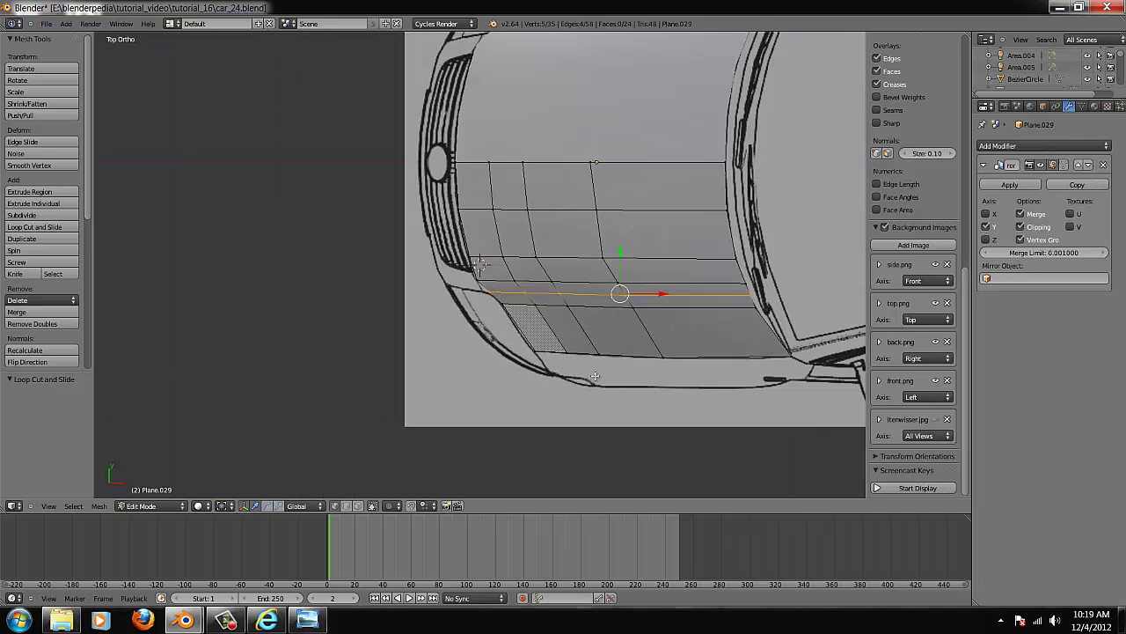
scroll(598, 372, up, 4)
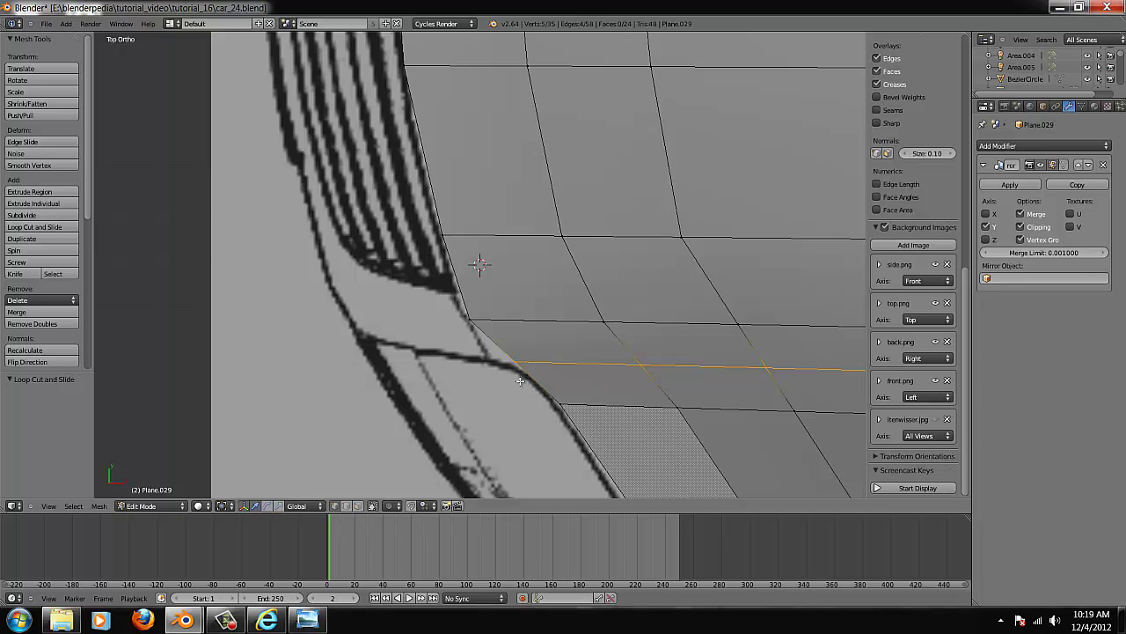
key(KP_1)
scroll(520, 381, down, 2)
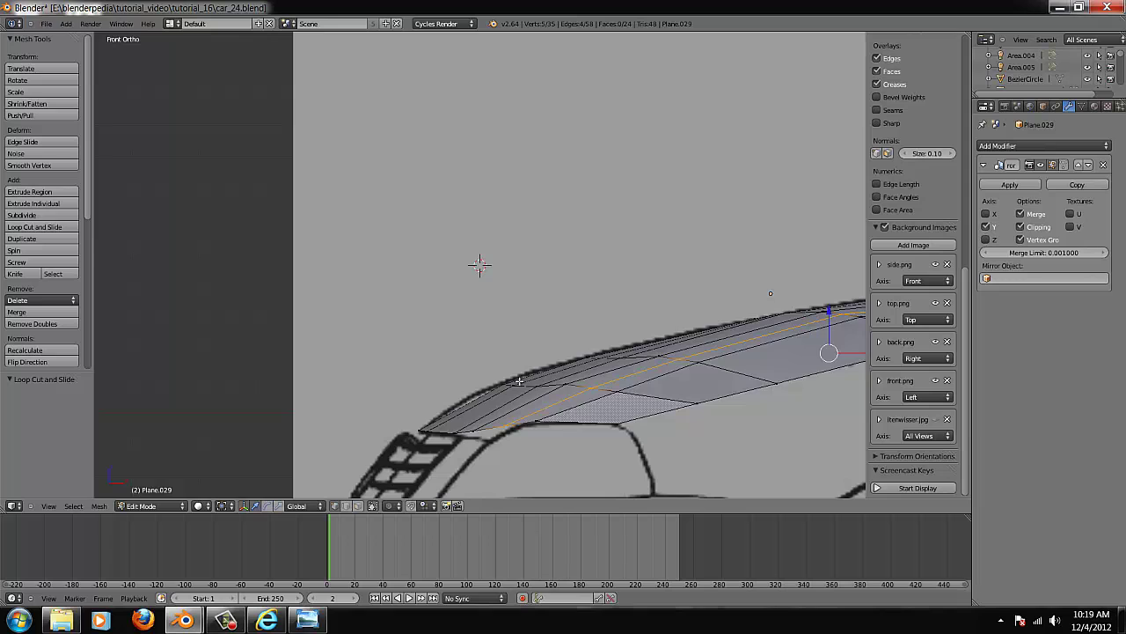
key(ctrl+KP_3)
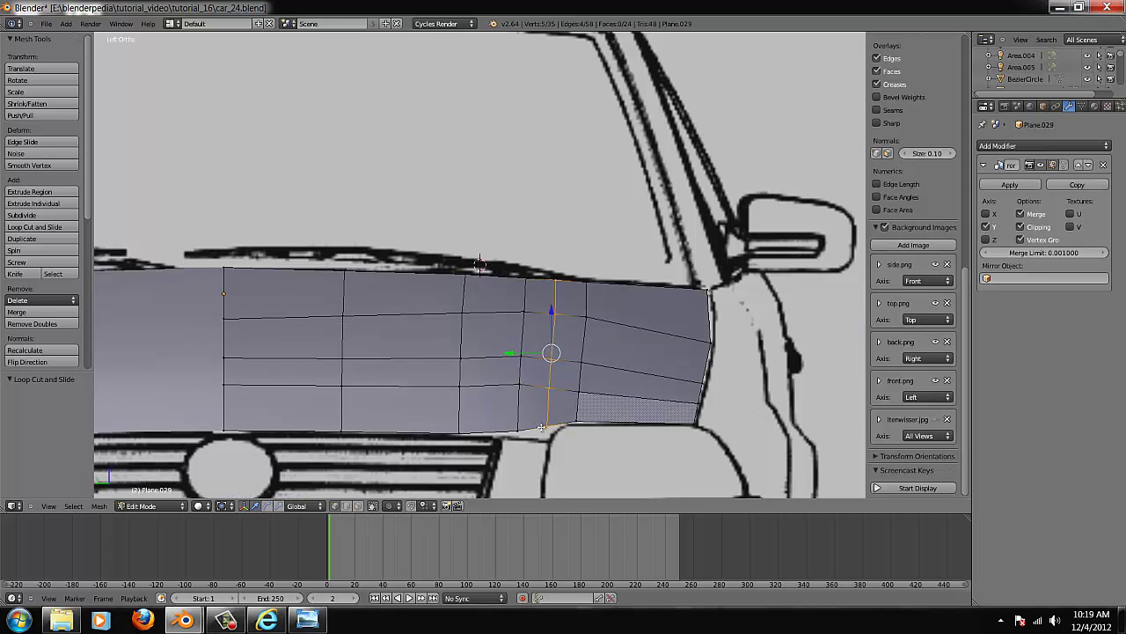
key(KP_1)
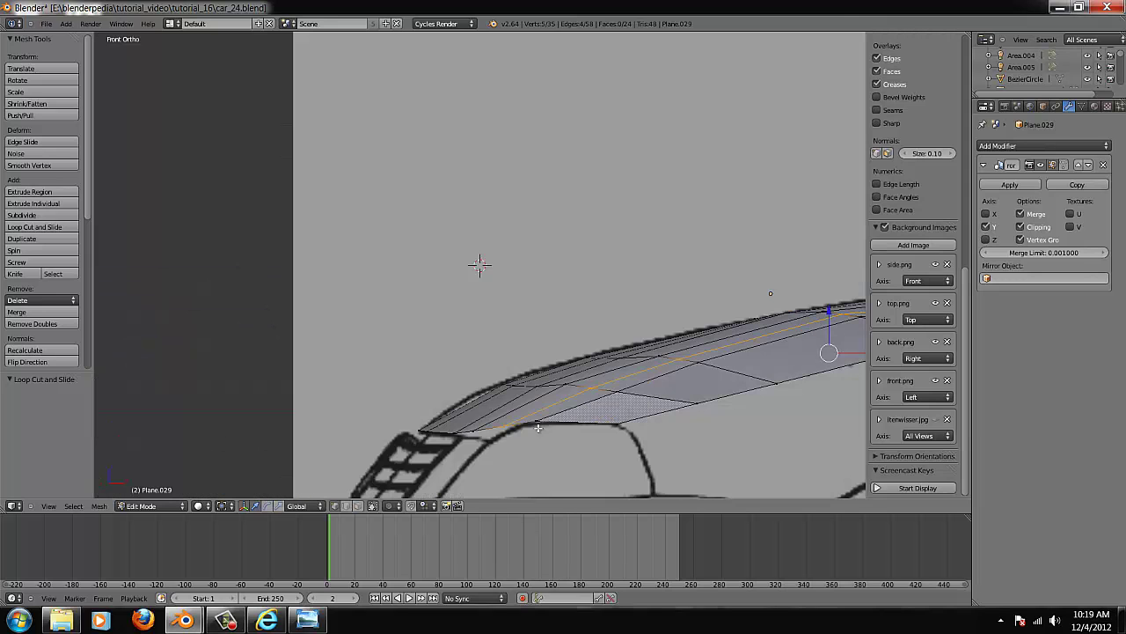
- Move the new loop's front vertex about -0.056 along X onto the headlight's inner corner in top view
key(KP_7)
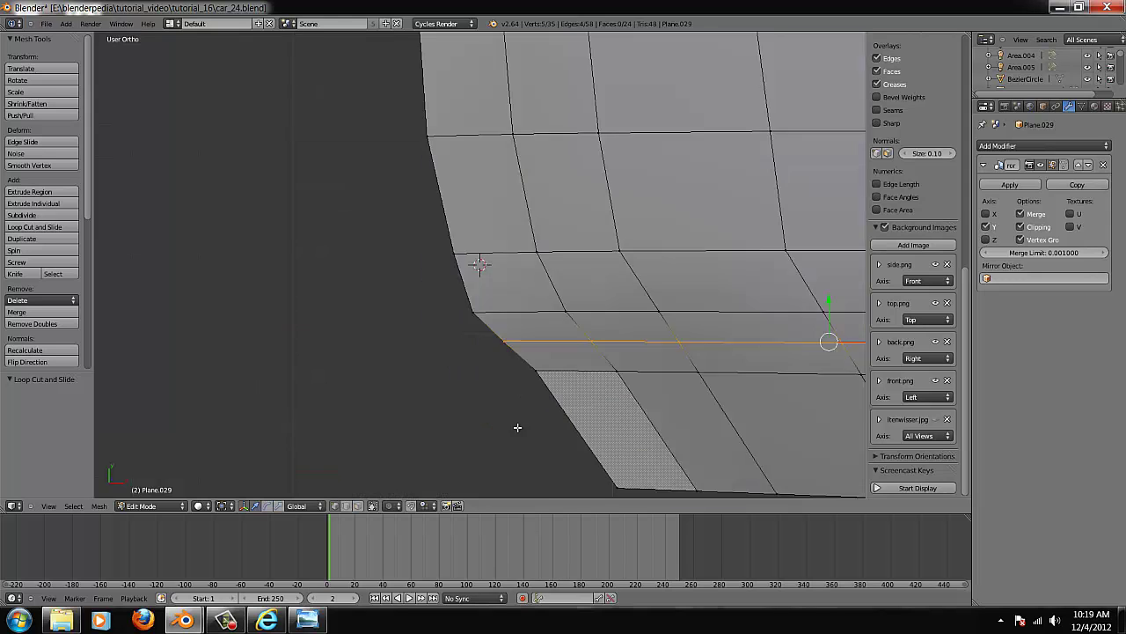
scroll(521, 428, up, 4)
right_click(534, 402)
key(g)
key(x)
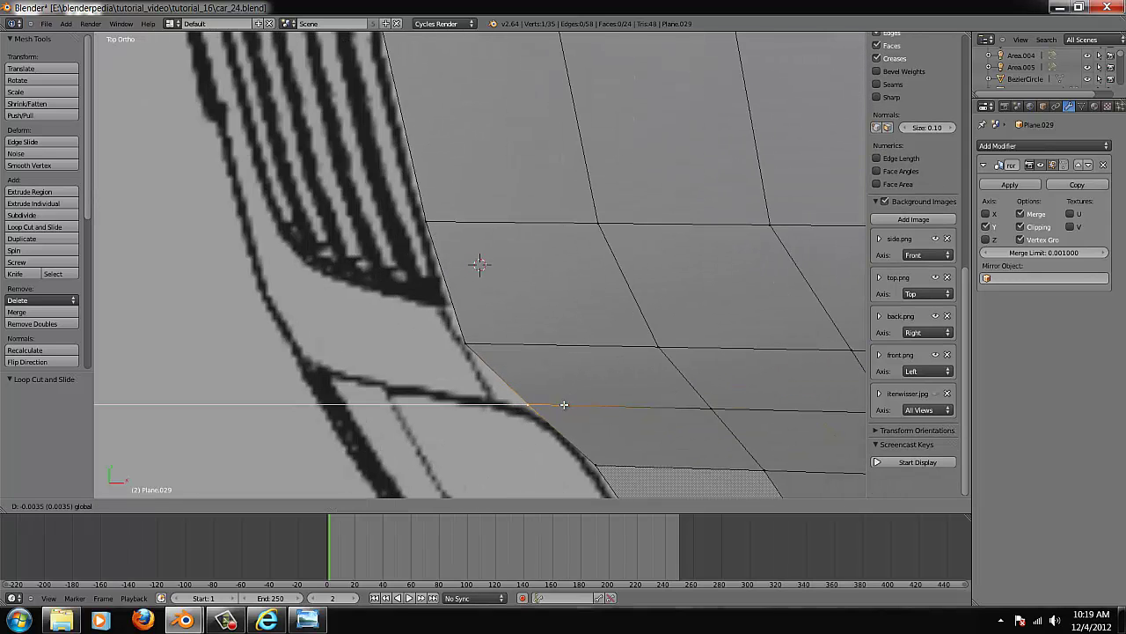
click(570, 415)
- Add another lengthwise loop cut just outward of the headlight-corner loop, slid close to it
key(ctrl+r)
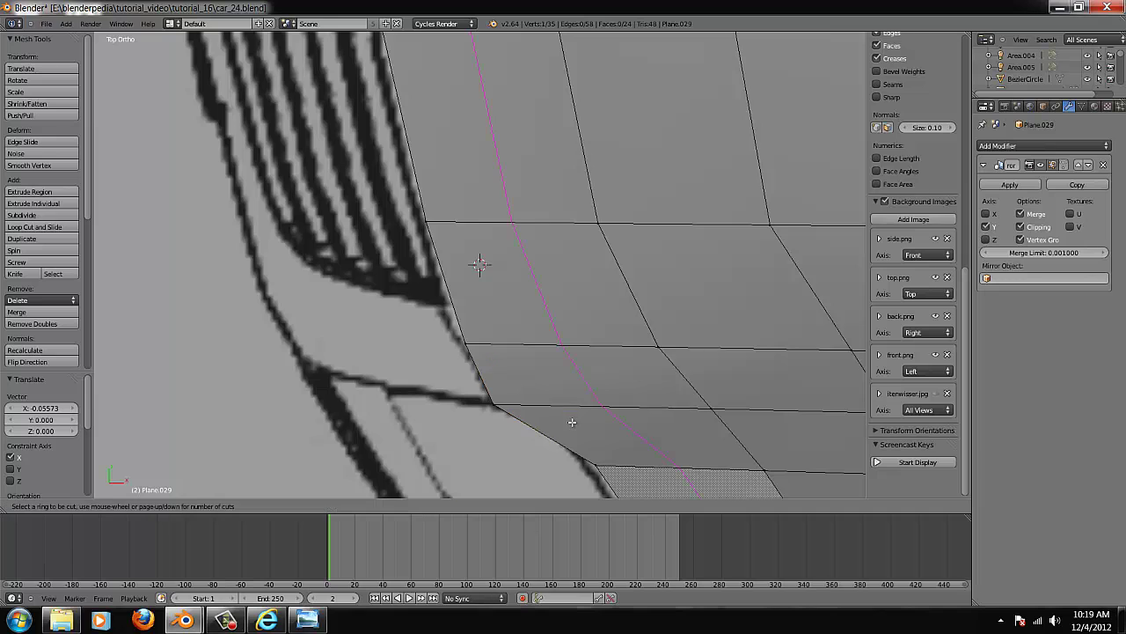
click(561, 436)
click(529, 416)
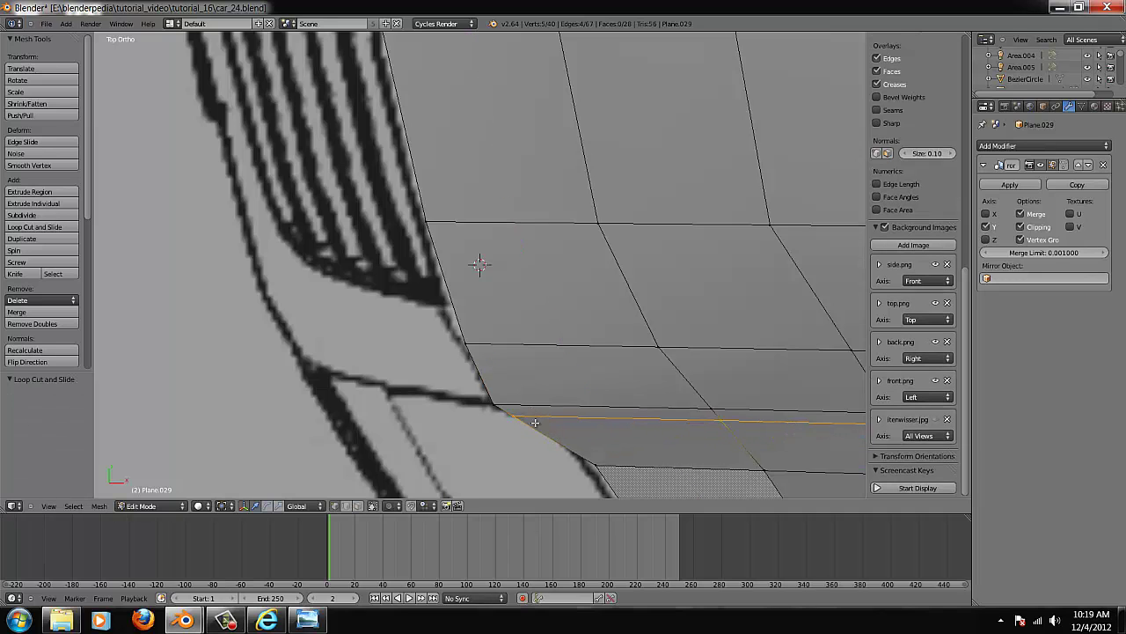
- Move the front vertex of the latest loop about 0.0345 along X onto the headlight outline and check the shaded hood edge
right_click(515, 416)
drag(547, 416, 566, 416)
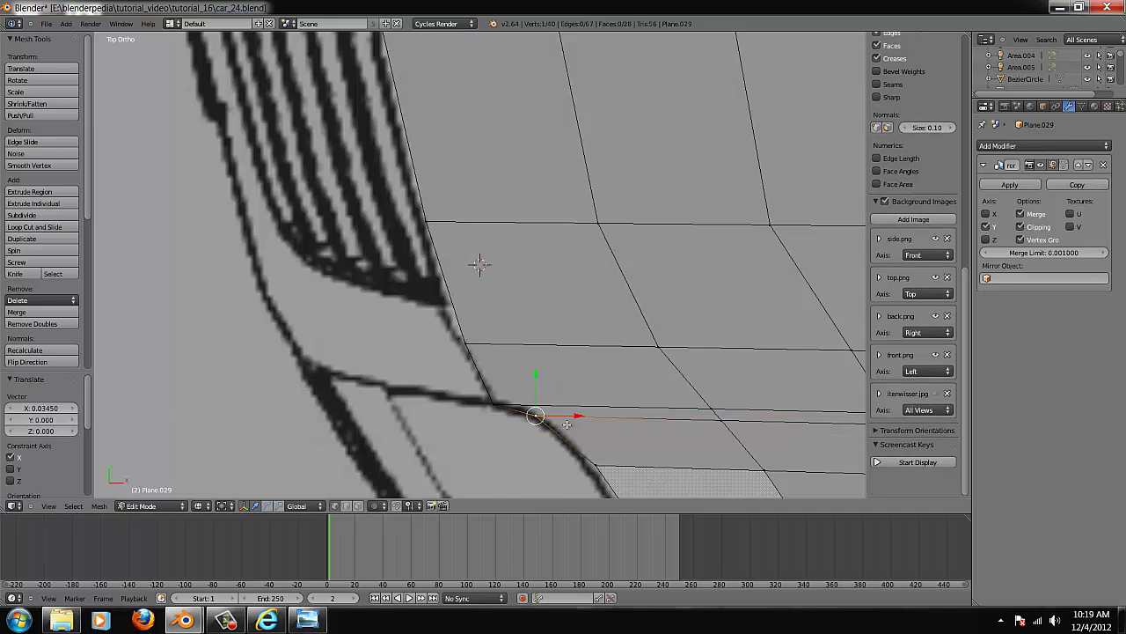
scroll(566, 425, down, 2)
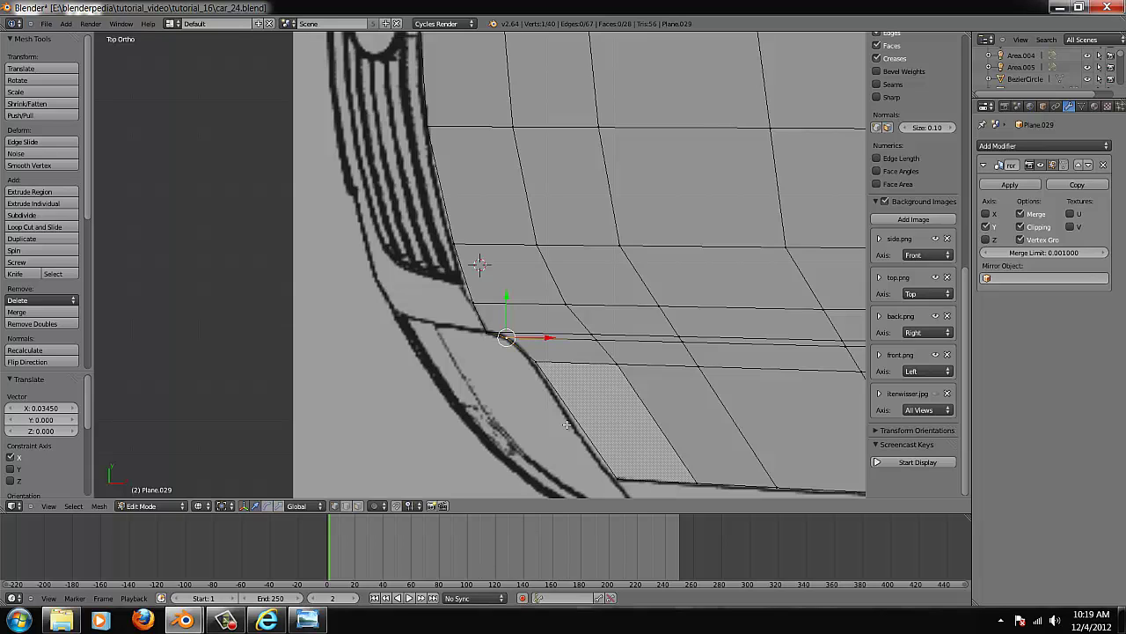
key(Tab)
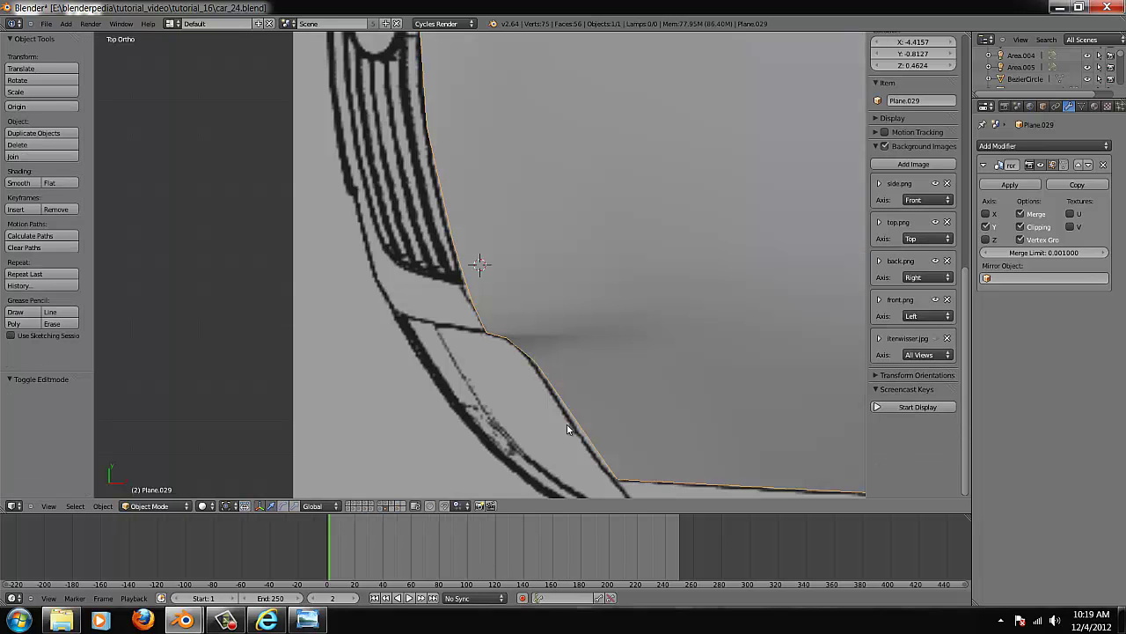
scroll(606, 426, up, 2)
scroll(704, 339, down, 3)
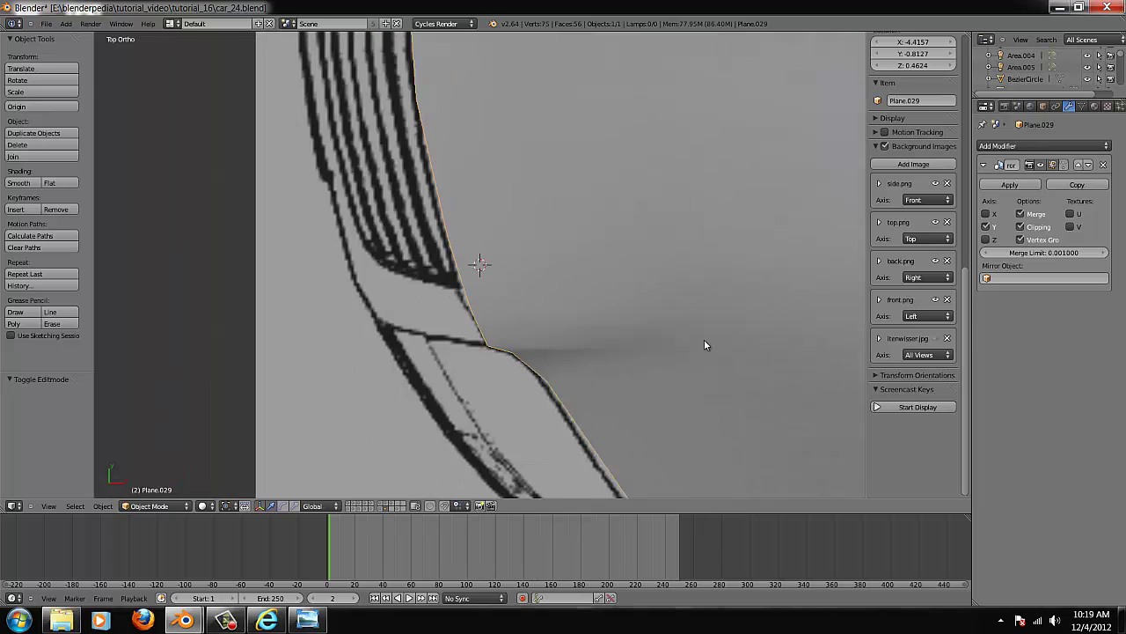
key(KP_1)
key(Tab)
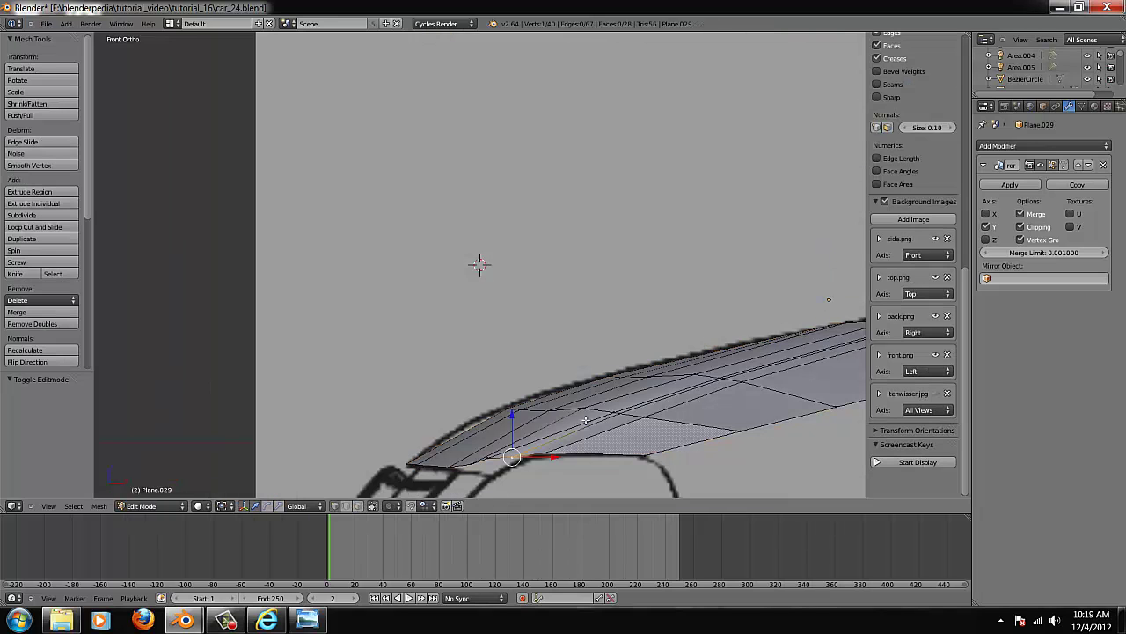
- In the left view, lower two hood edge vertices along Z to follow the blueprint's corner between grille and headlight
key(ctrl+KP_3)
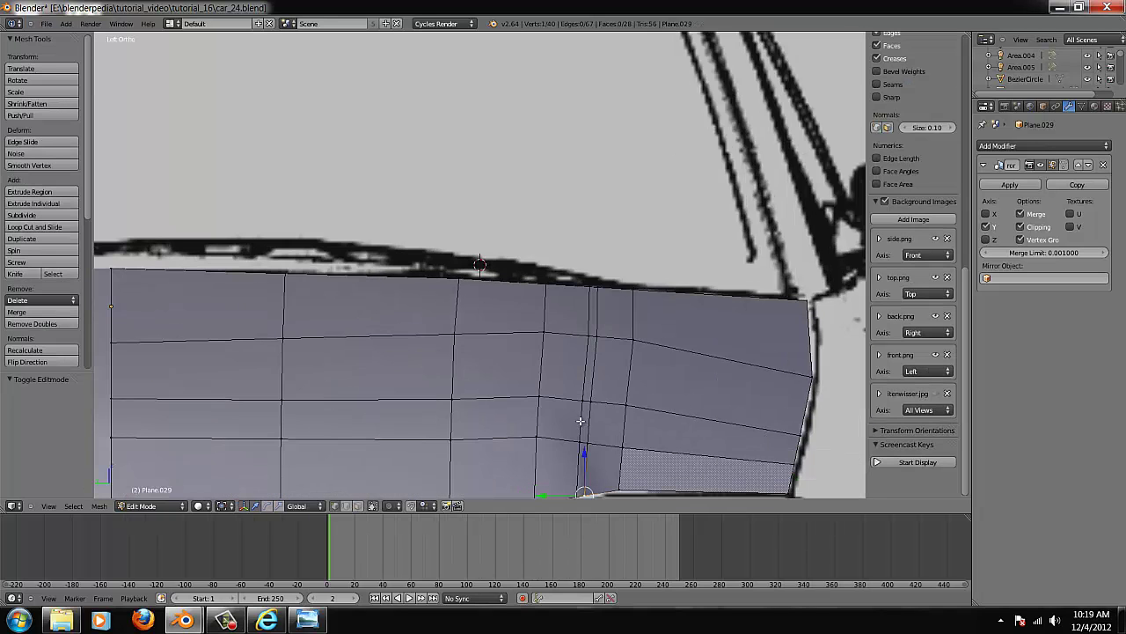
right_click(517, 430)
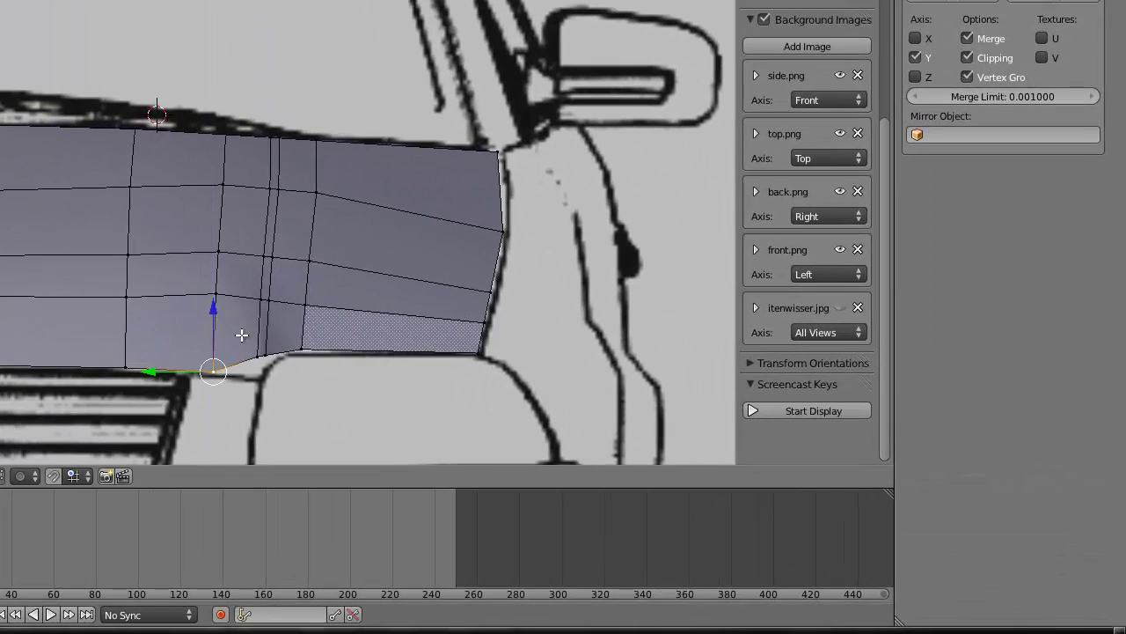
right_click(252, 334)
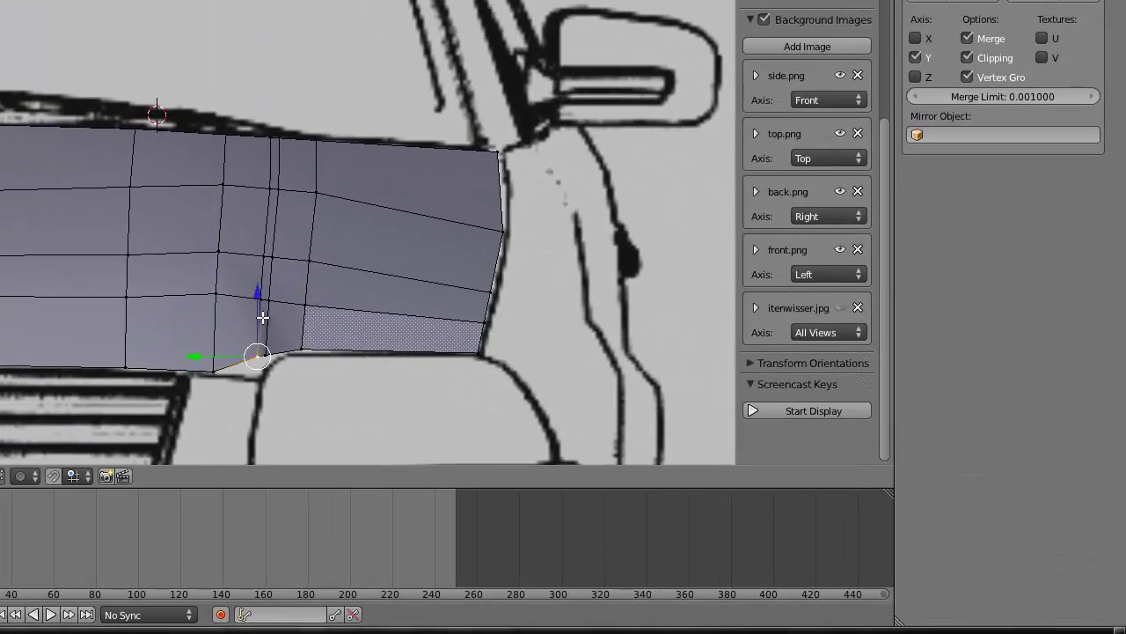
key(g)
key(z)
click(253, 342)
right_click(272, 352)
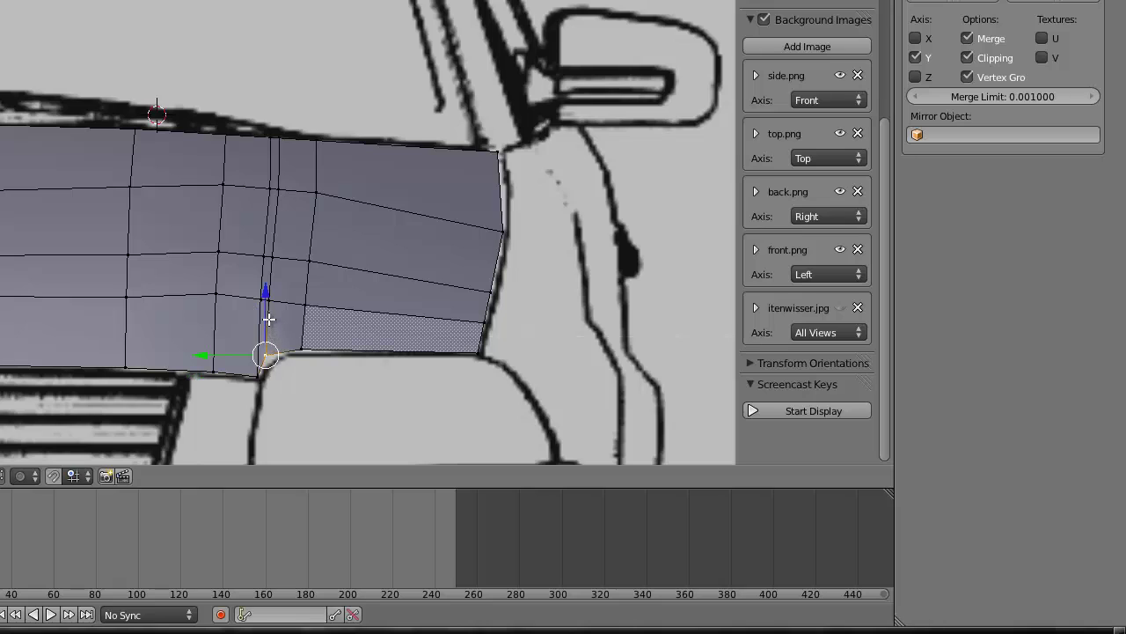
key(g)
key(z)
click(267, 329)
- Add a centred loop cut through the hood beside the headlight corner and adjust its bottom vertex along Z to the blueprint outline
key(ctrl+r)
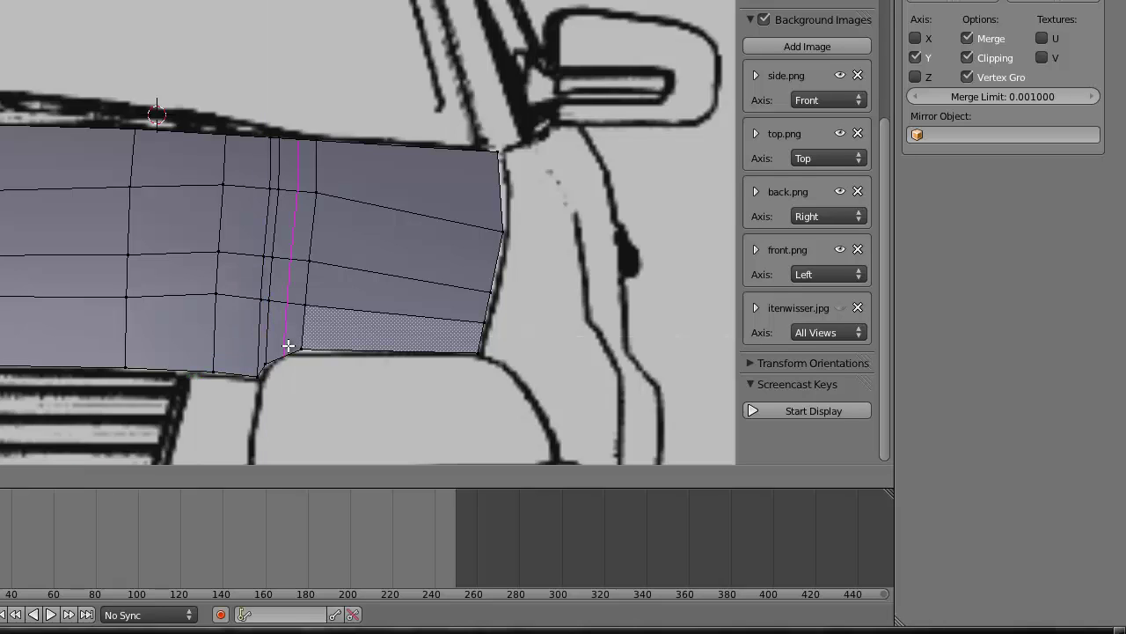
click(287, 346)
right_click(287, 347)
right_click(285, 355)
key(g)
key(z)
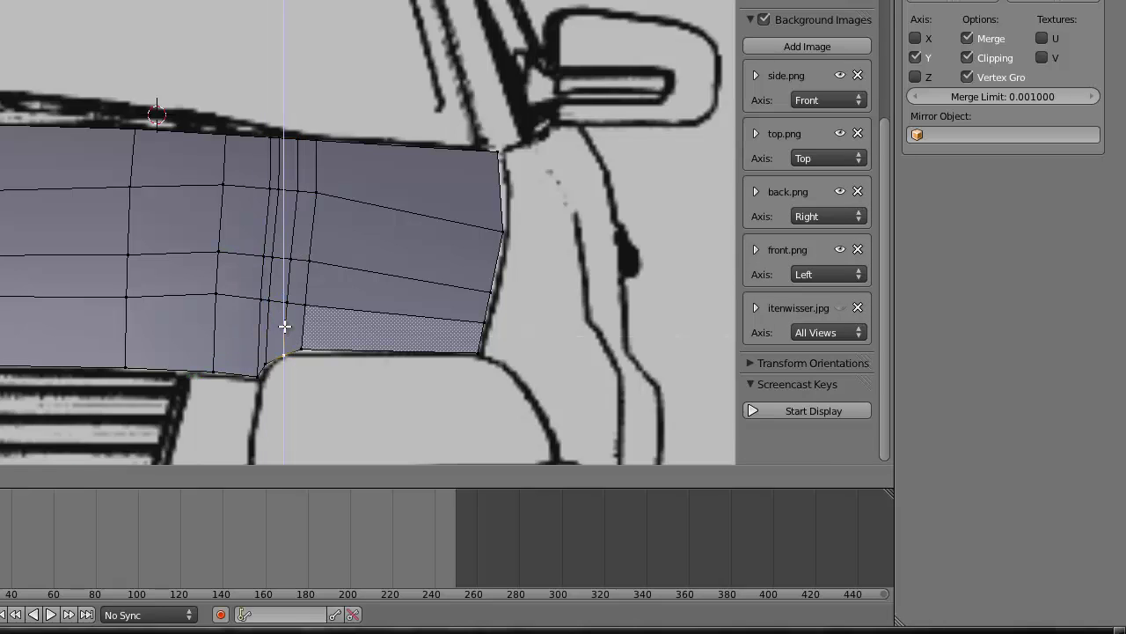
click(285, 328)
- Move the next hood edge vertex above the headlight by about -0.0055 along Z onto the blueprint line
right_click(310, 336)
key(g)
key(z)
click(302, 312)
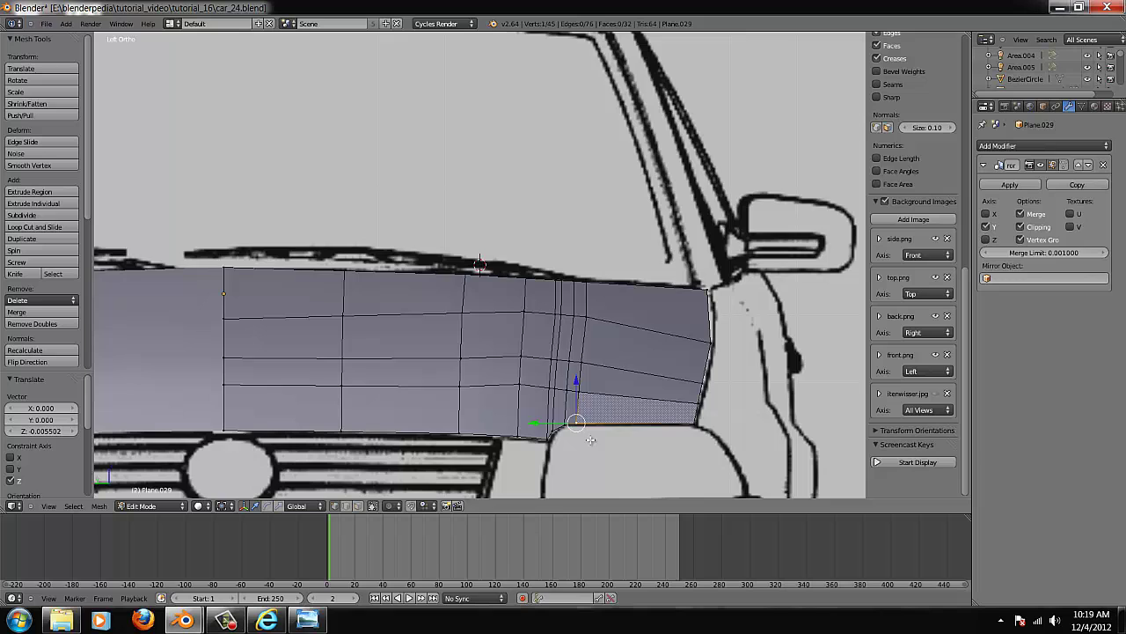
scroll(590, 440, down, 2)
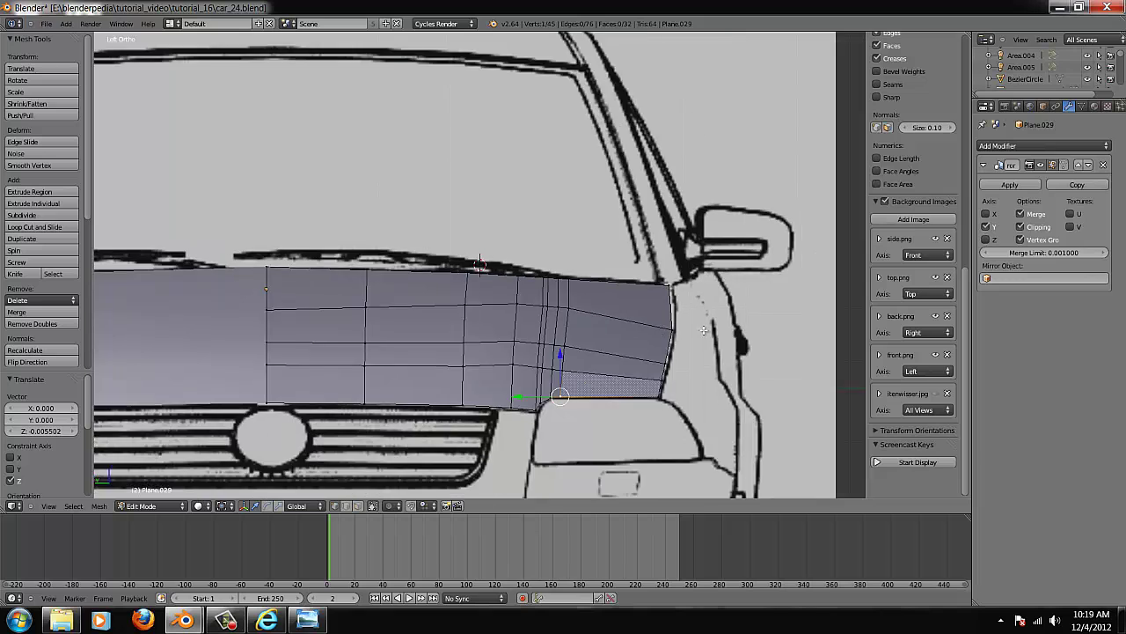
scroll(654, 280, up, 2)
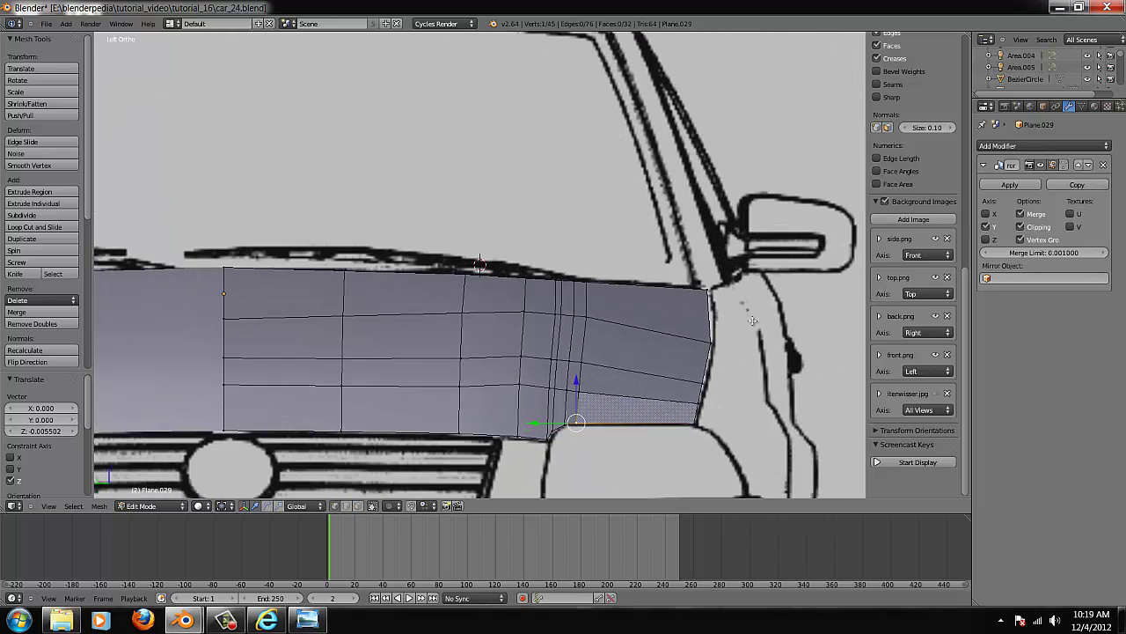
scroll(748, 322, down, 2)
scroll(703, 361, up, 1)
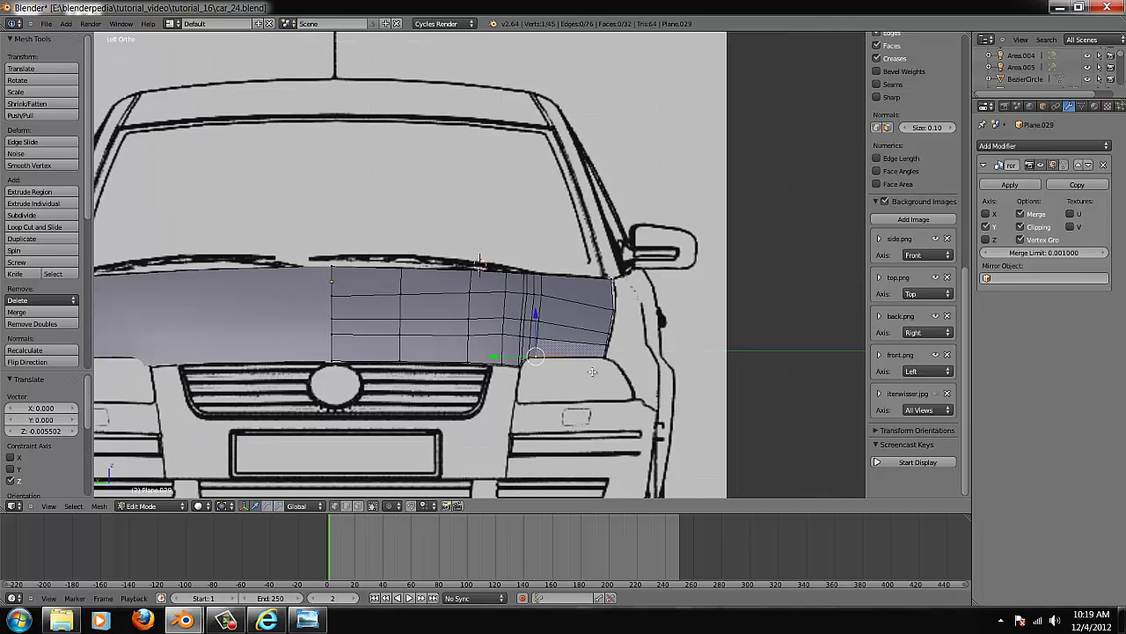
- In the top view, place the 3D cursor at the headlight bend and shift the selected hood edge vertex slightly along X onto the outline
key(KP_7)
scroll(591, 374, up, 4)
key(Tab)
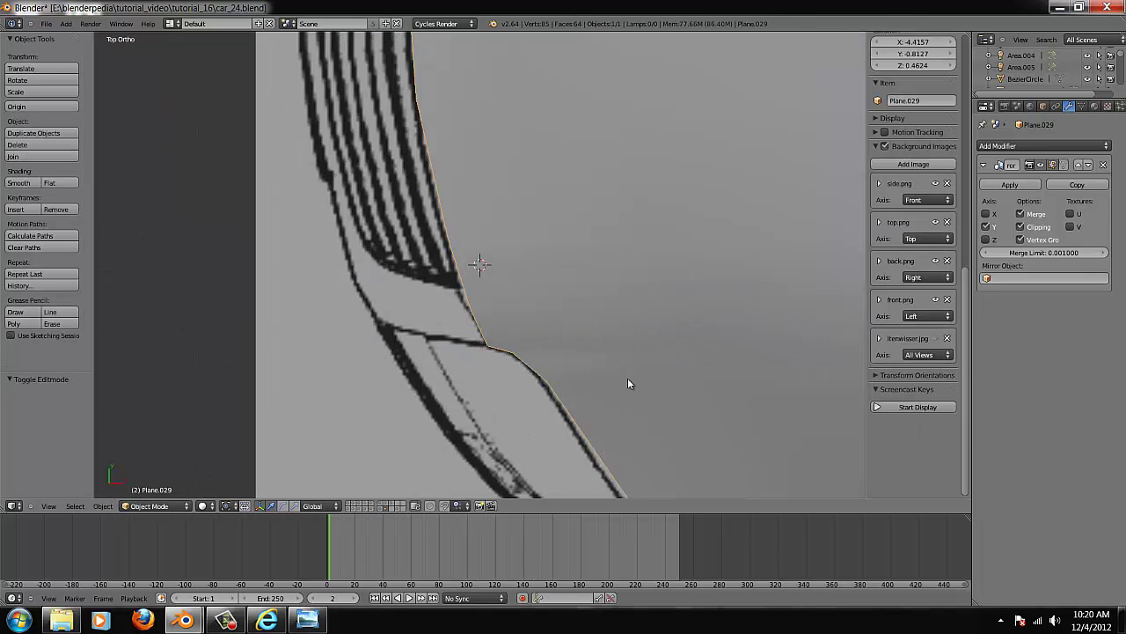
click(543, 384)
scroll(543, 385, up, 4)
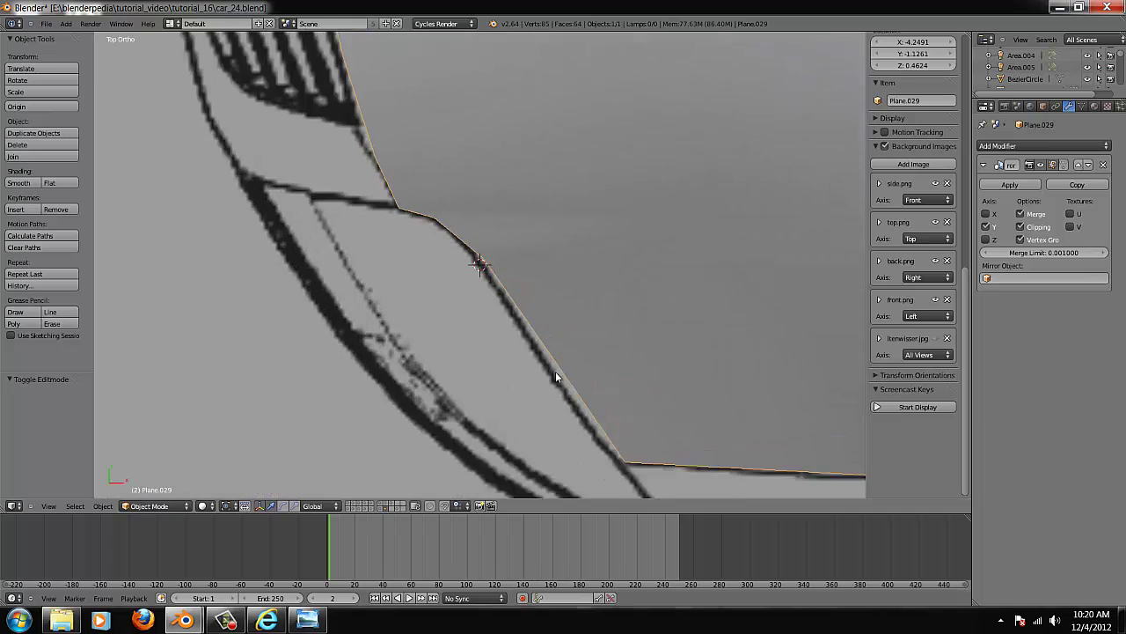
key(Tab)
drag(517, 258, 515, 260)
- Add a centred loop cut in the hood along the headlight's straight edge and shift its front vertex along X onto the blueprint line
scroll(547, 301, down, 4)
key(ctrl+r)
click(549, 345)
click(549, 345)
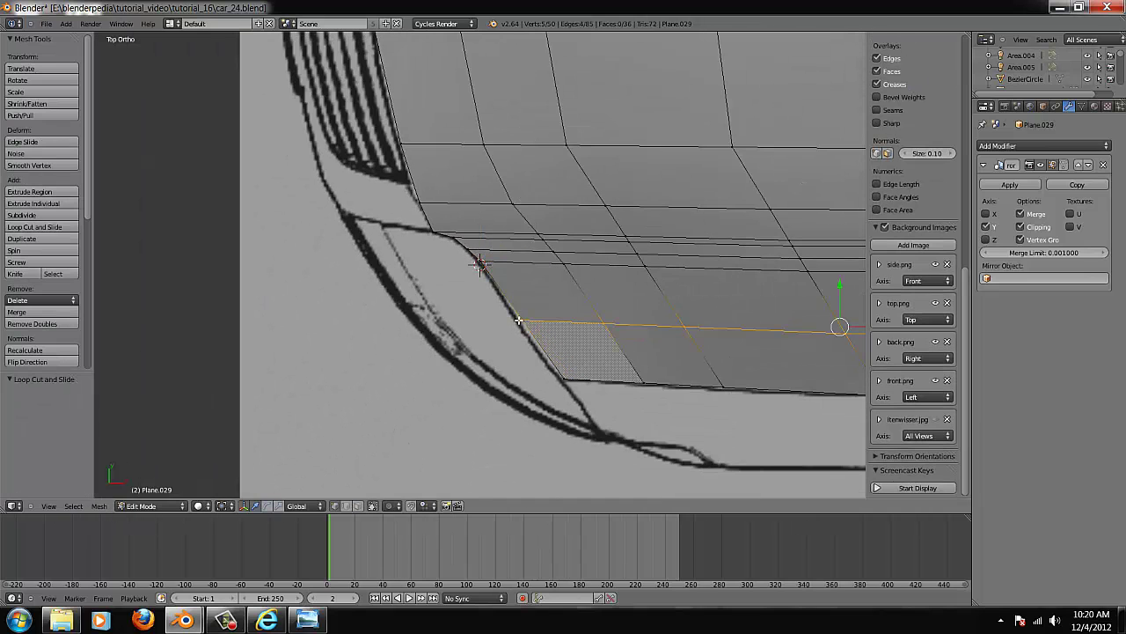
right_click(517, 314)
drag(564, 321, 556, 321)
- Examine the hood surface and its headlight edge from several angles and against the side blueprint
key(Tab)
scroll(503, 338, down, 1)
scroll(479, 357, up, 5)
middle_drag(465, 374, 505, 305)
scroll(555, 382, down, 5)
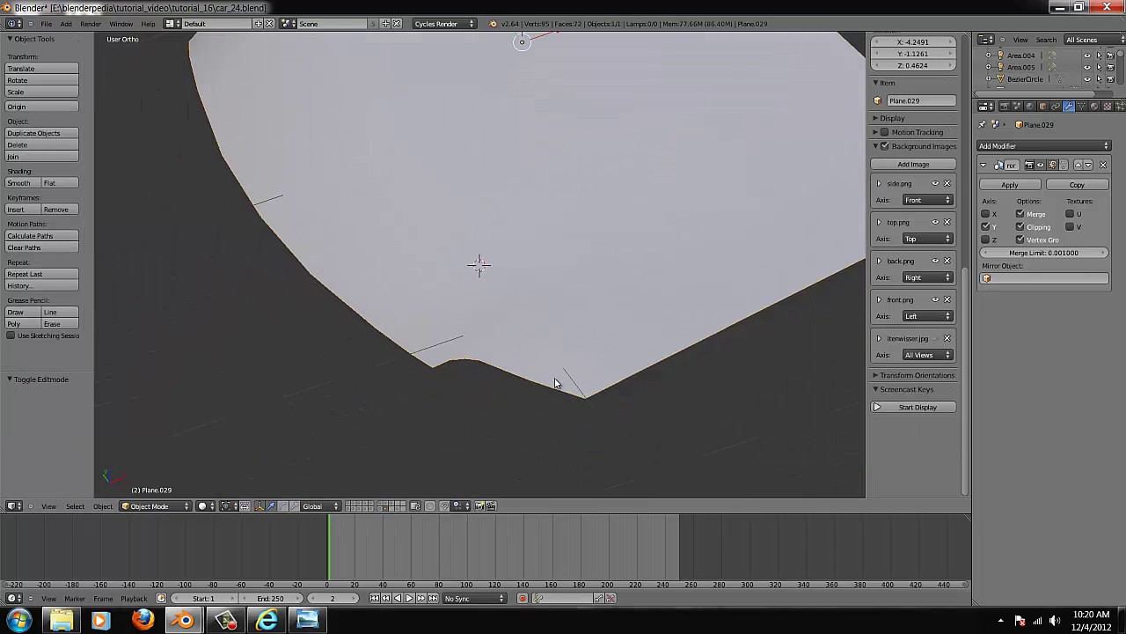
scroll(555, 382, down, 2)
middle_drag(555, 382, 516, 330)
key(KP_1)
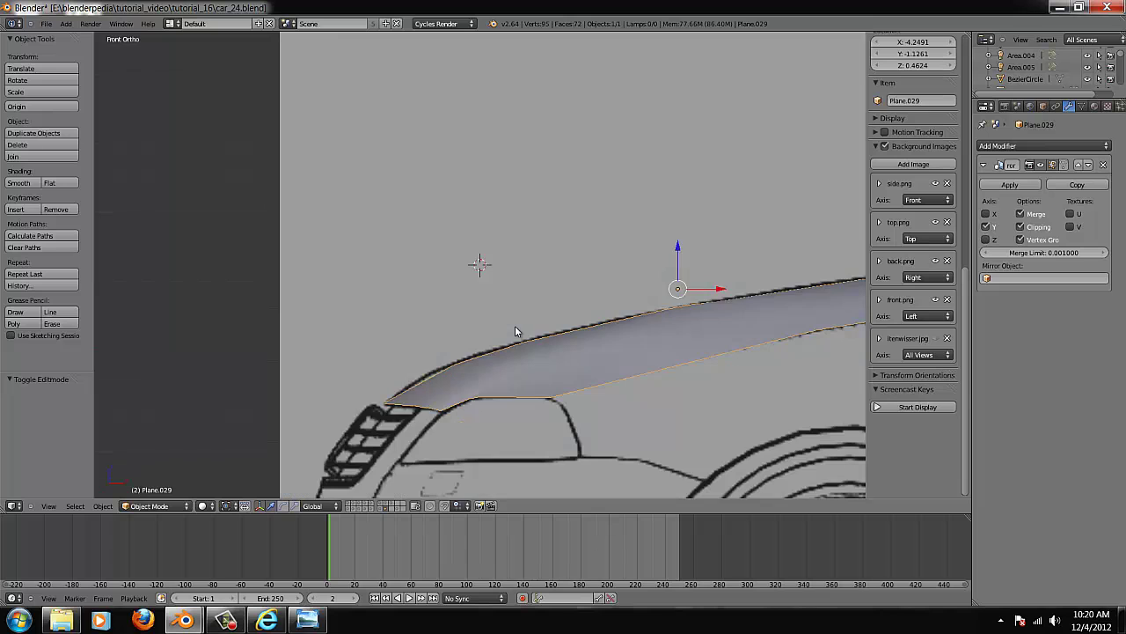
- Add a centred loop cut through the hood near the grille's end and shift its front vertex along X onto the top blueprint outline
key(Tab)
key(KP_7)
scroll(514, 326, up, 6)
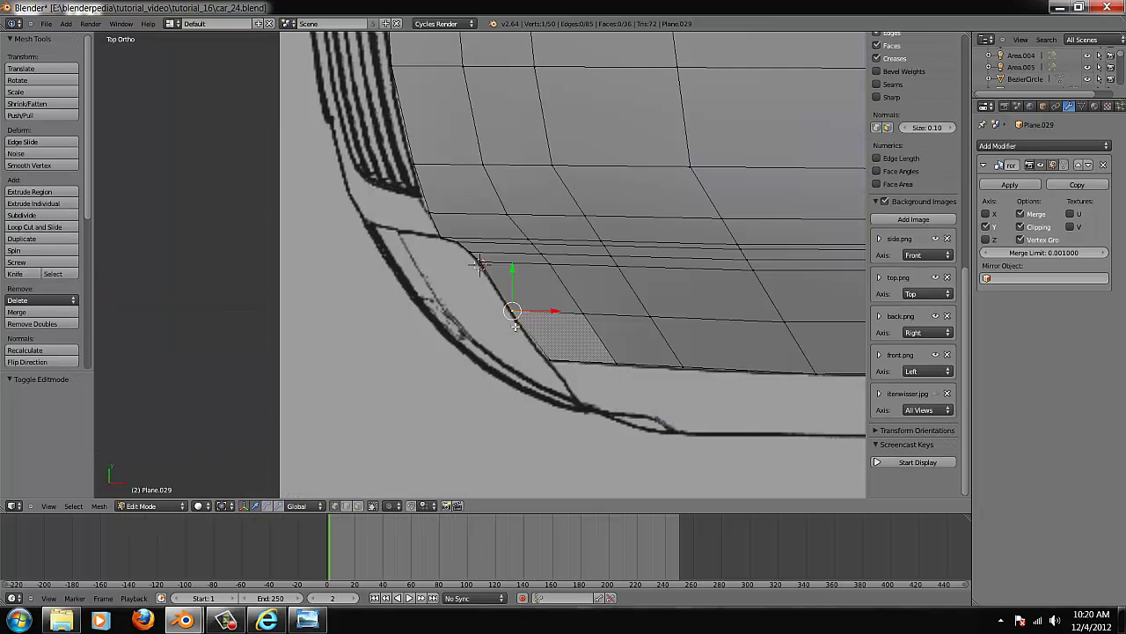
key(ctrl+r)
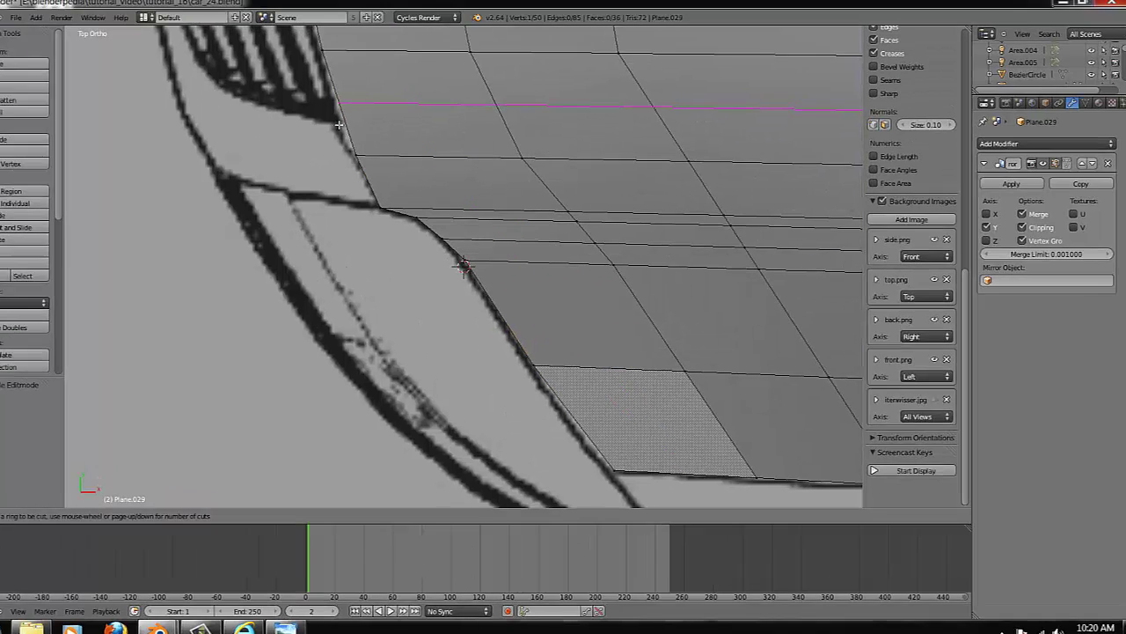
click(361, 117)
click(362, 117)
right_click(361, 107)
drag(380, 106, 382, 108)
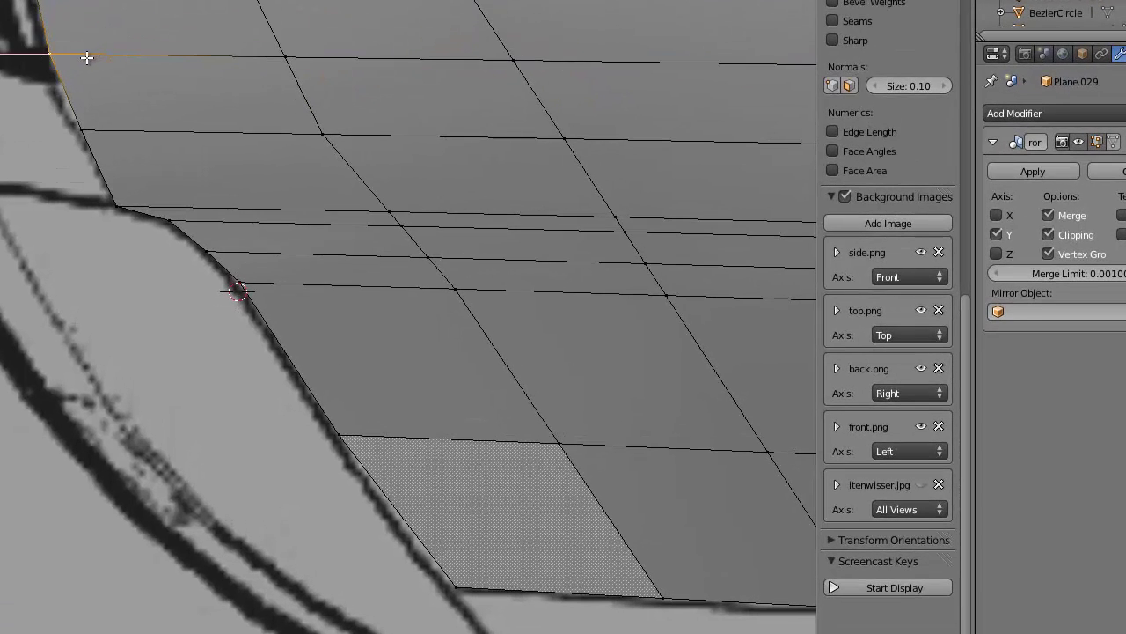
click(86, 55)
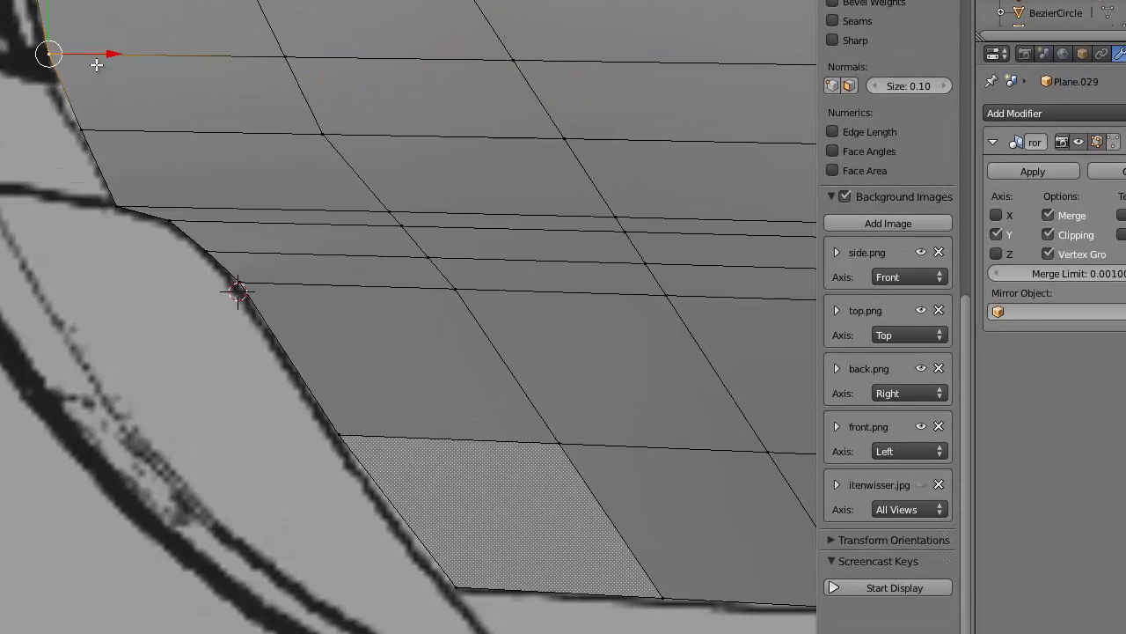
drag(97, 57, 100, 57)
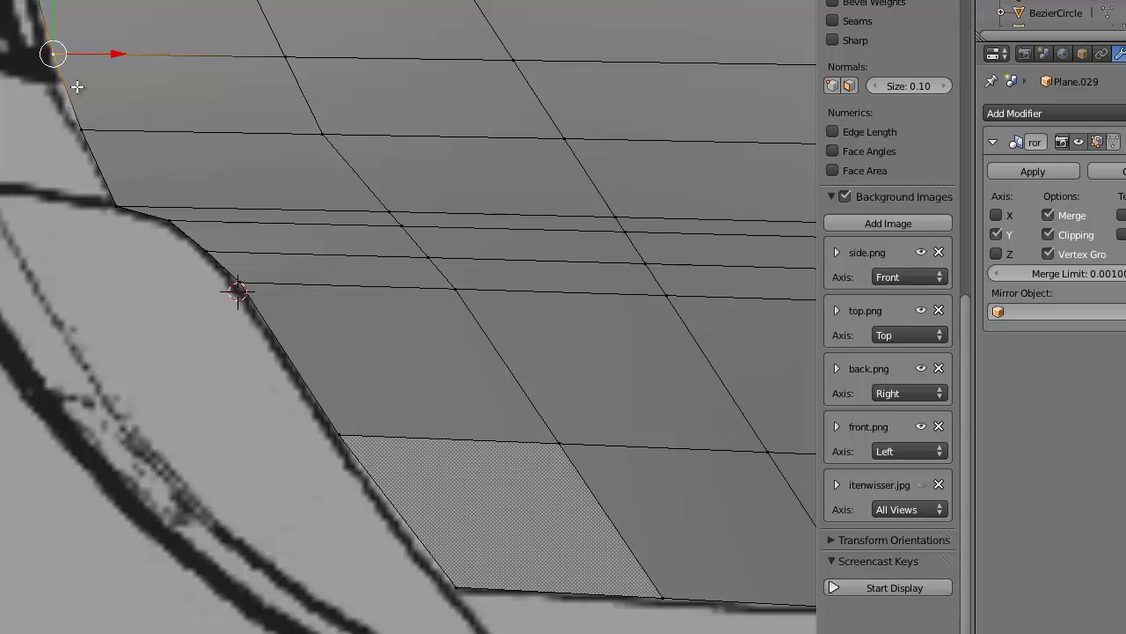
- Add another centred loop cut just past the grille's end and adjust its front vertex along X to the outline
key(ctrl+r)
click(65, 93)
click(65, 94)
right_click(88, 86)
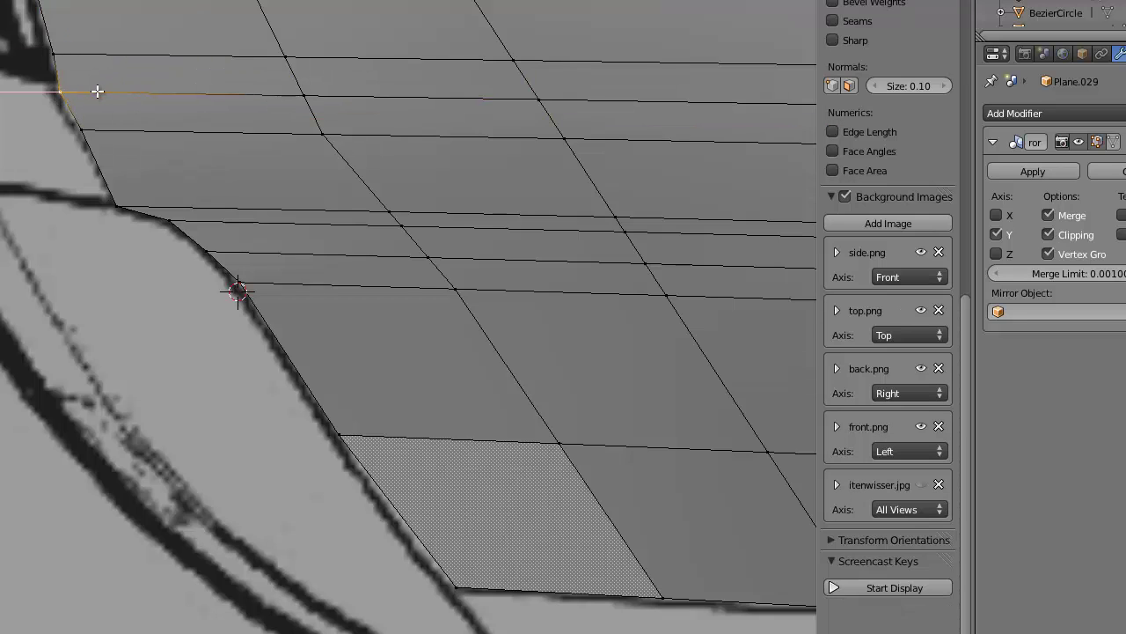
key(Tab)
scroll(179, 284, down, 3)
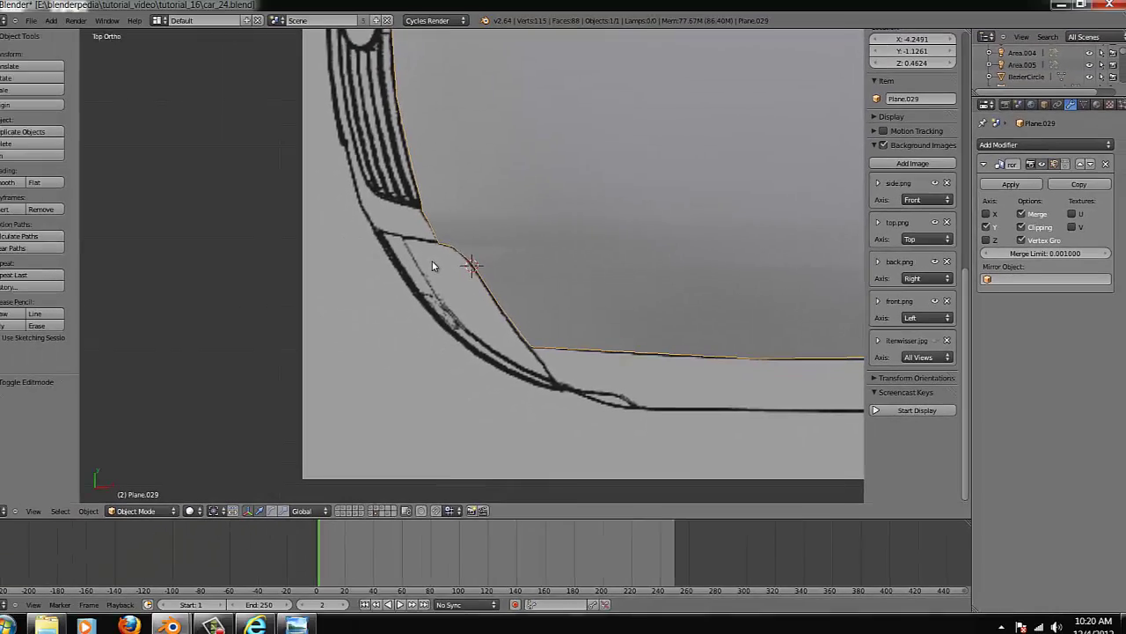
- In the left view, place the 3D cursor on the hood's lower edge near the grille corner and select the edge vertex there
key(ctrl+KP_3)
scroll(441, 319, up, 3)
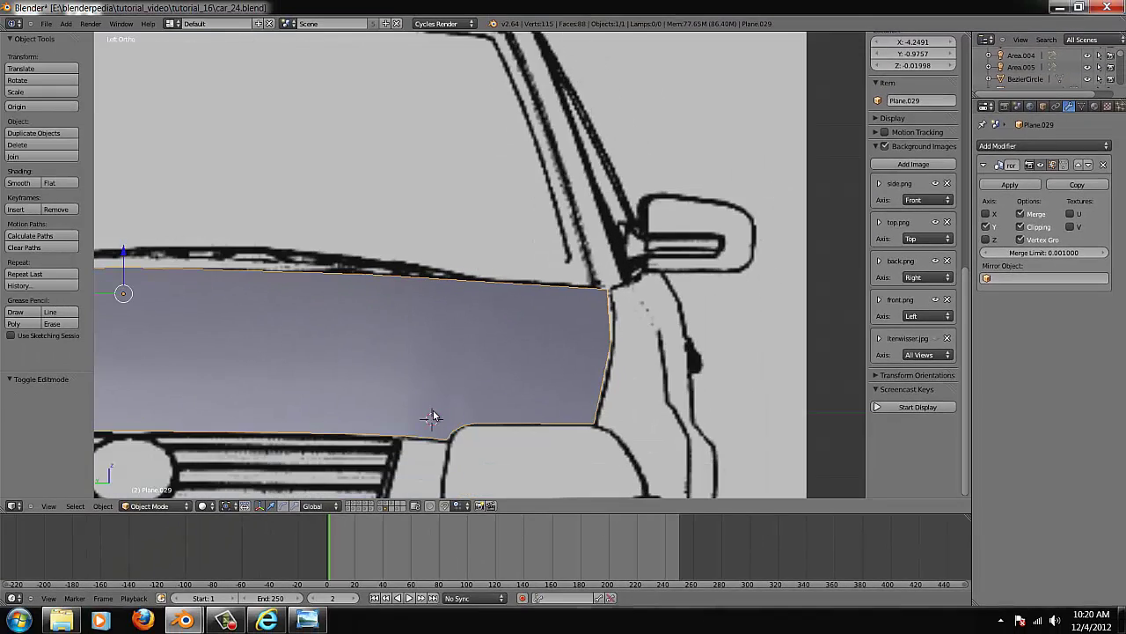
click(434, 415)
scroll(435, 415, up, 4)
key(Tab)
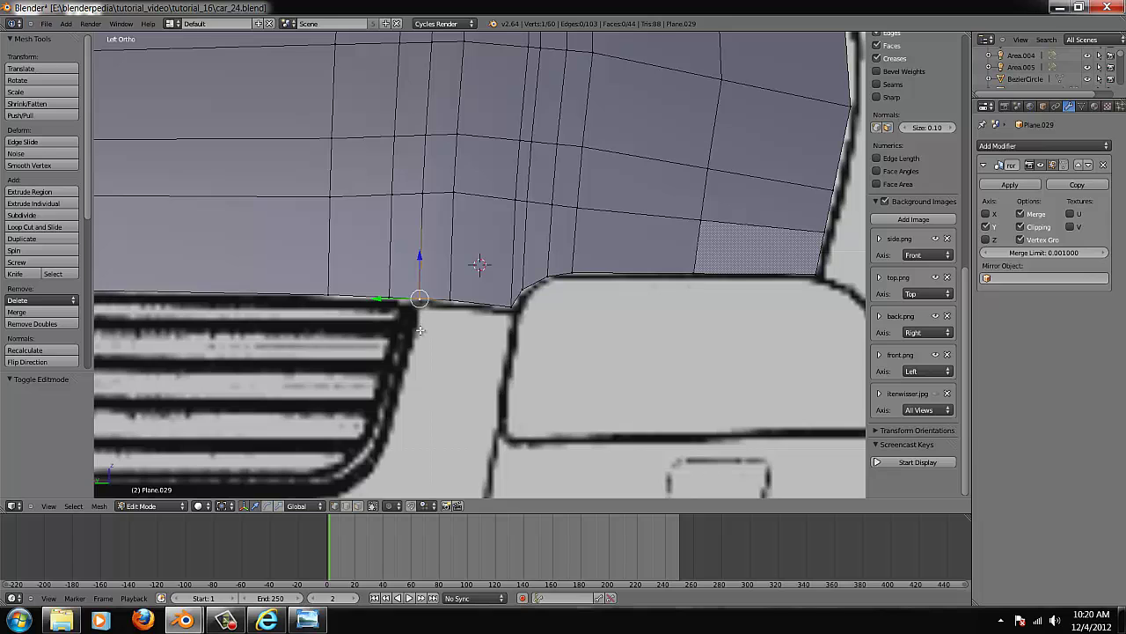
right_click(451, 300)
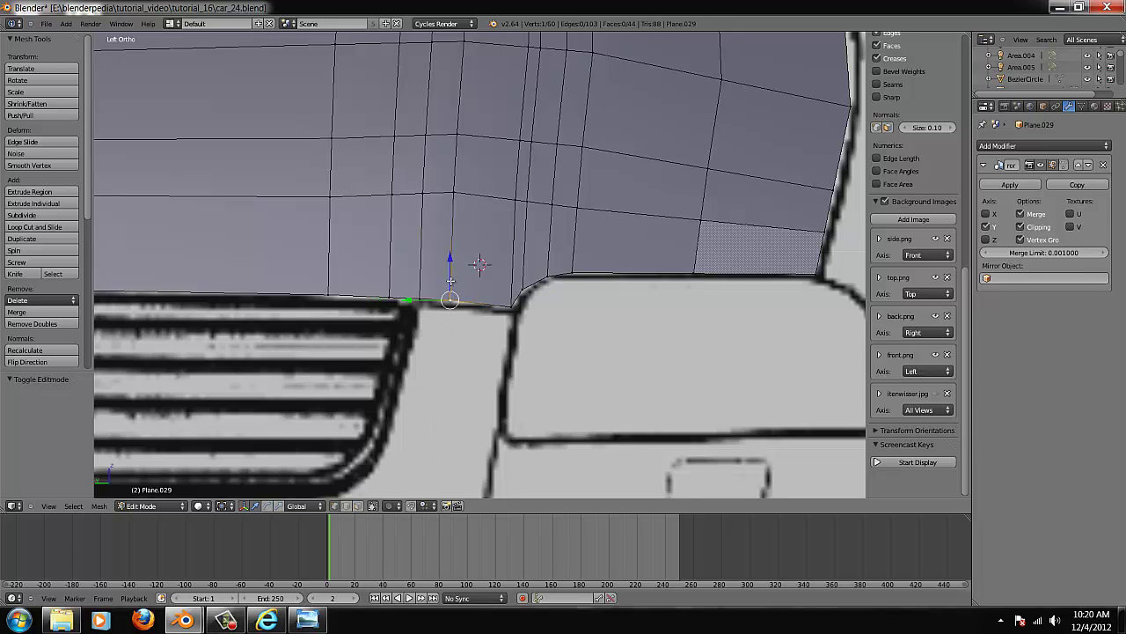
- Examine the hood's fit against the top, side and front blueprints
key(Tab)
scroll(475, 312, down, 4)
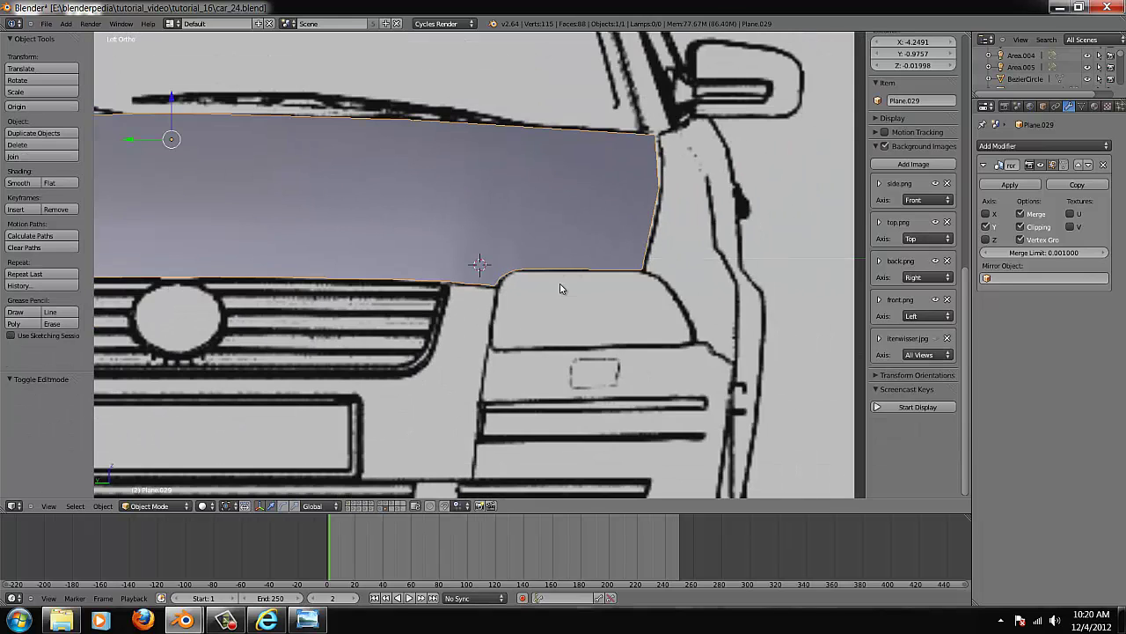
middle_drag(561, 288, 433, 352)
key(KP_7)
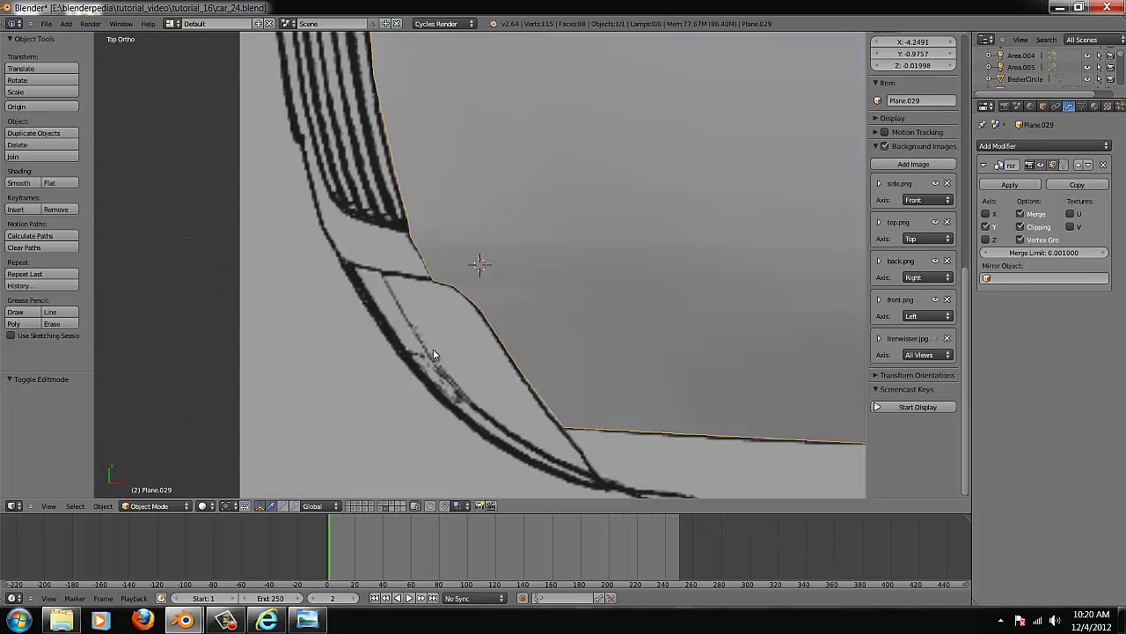
scroll(440, 317, down, 5)
scroll(493, 300, up, 5)
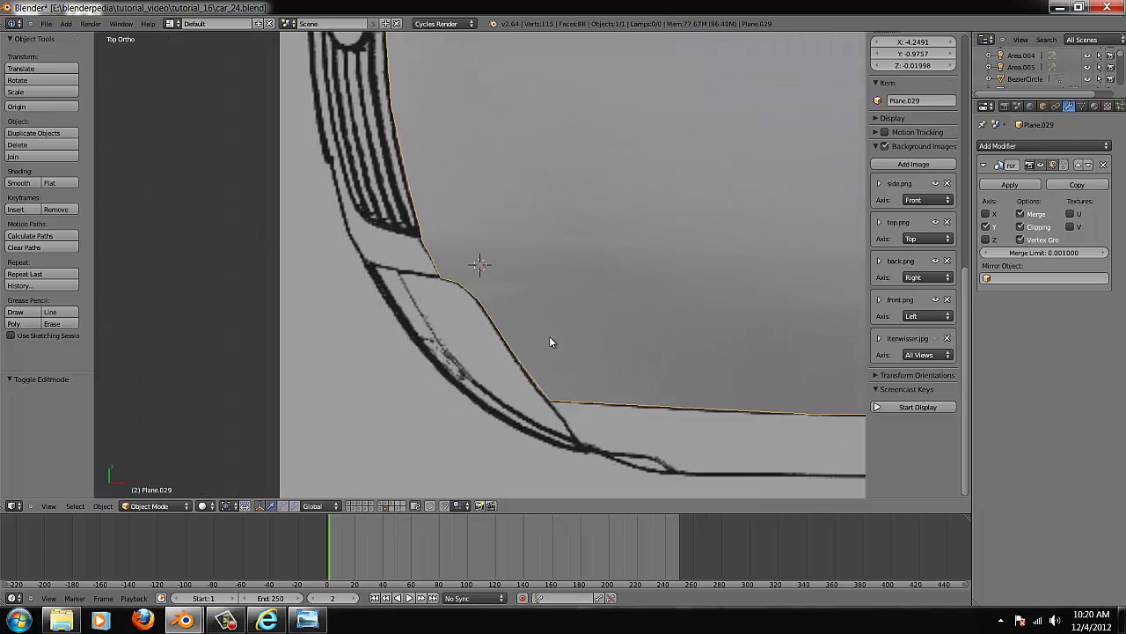
scroll(549, 342, down, 4)
scroll(645, 233, down, 3)
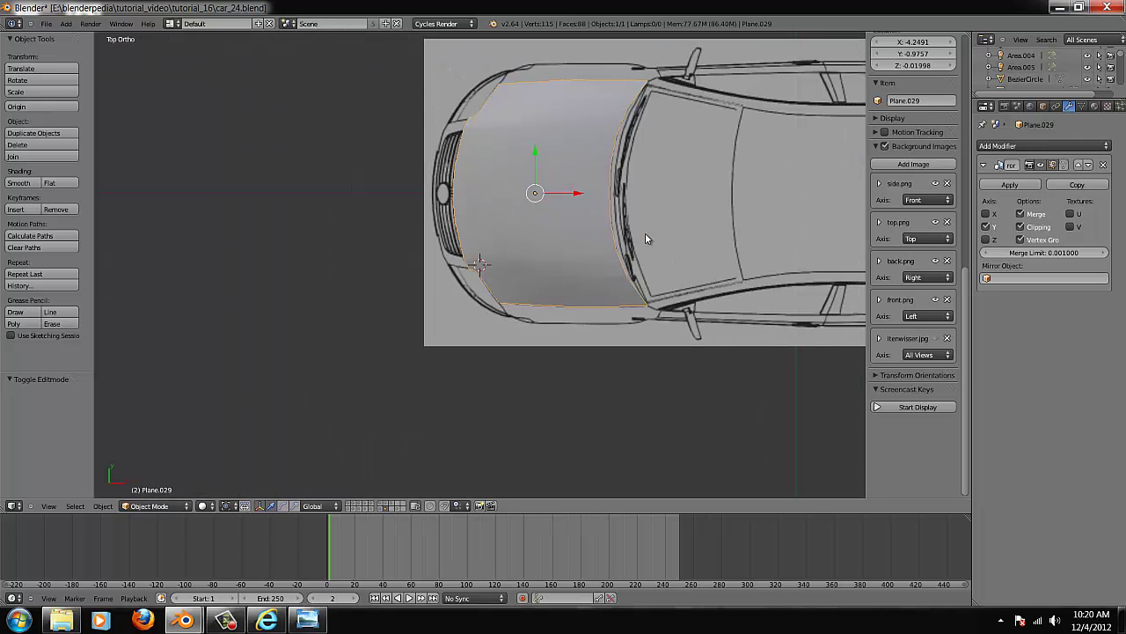
scroll(490, 312, up, 4)
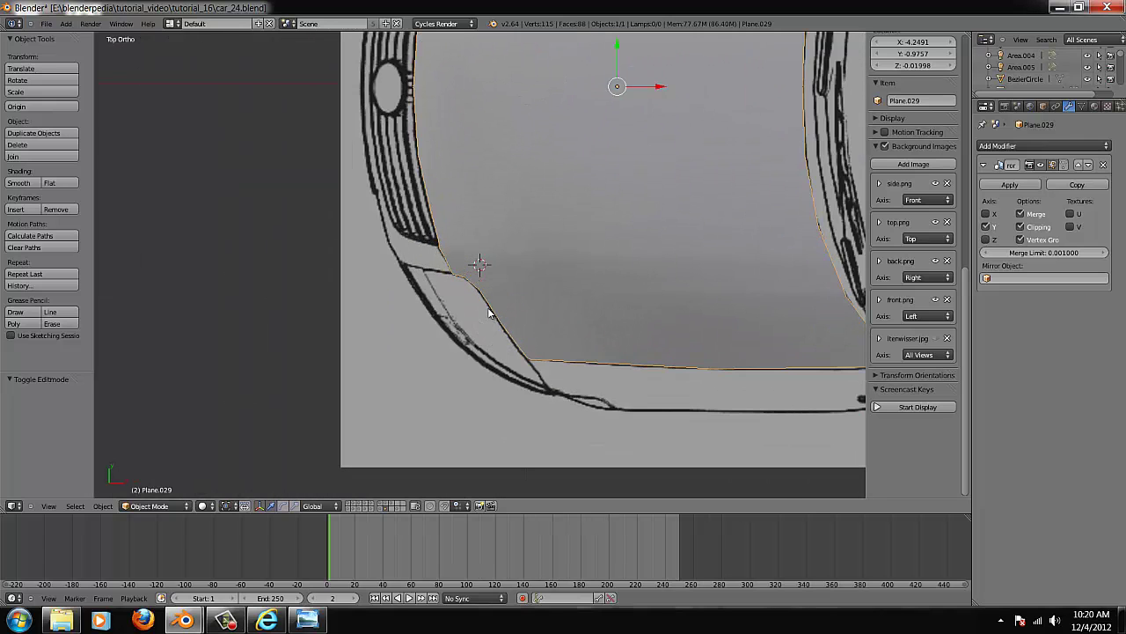
key(KP_3)
key(KP_1)
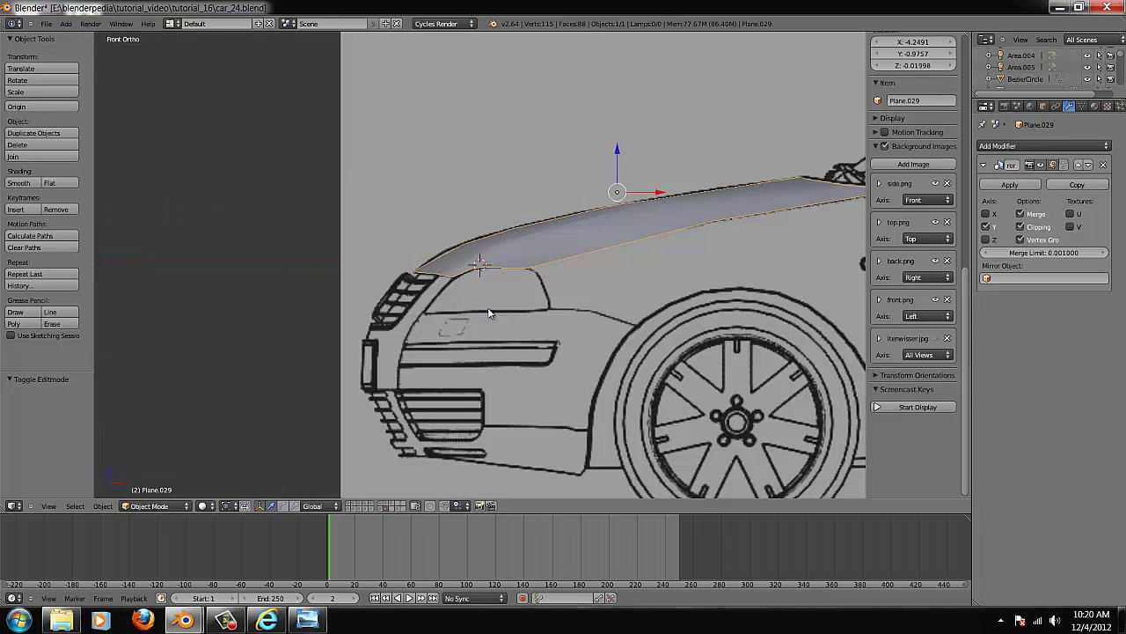
key(ctrl+KP_3)
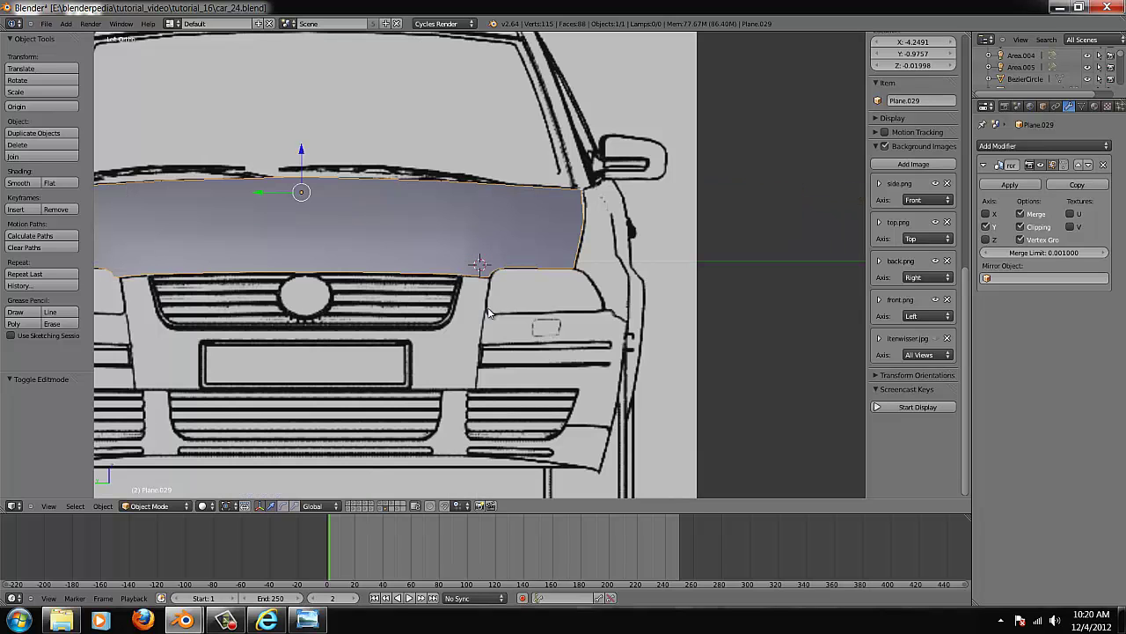
- Add a loop cut across the rear part of the hood and move its side edge vertex by about -0.0127 along Y
key(KP_7)
key(Tab)
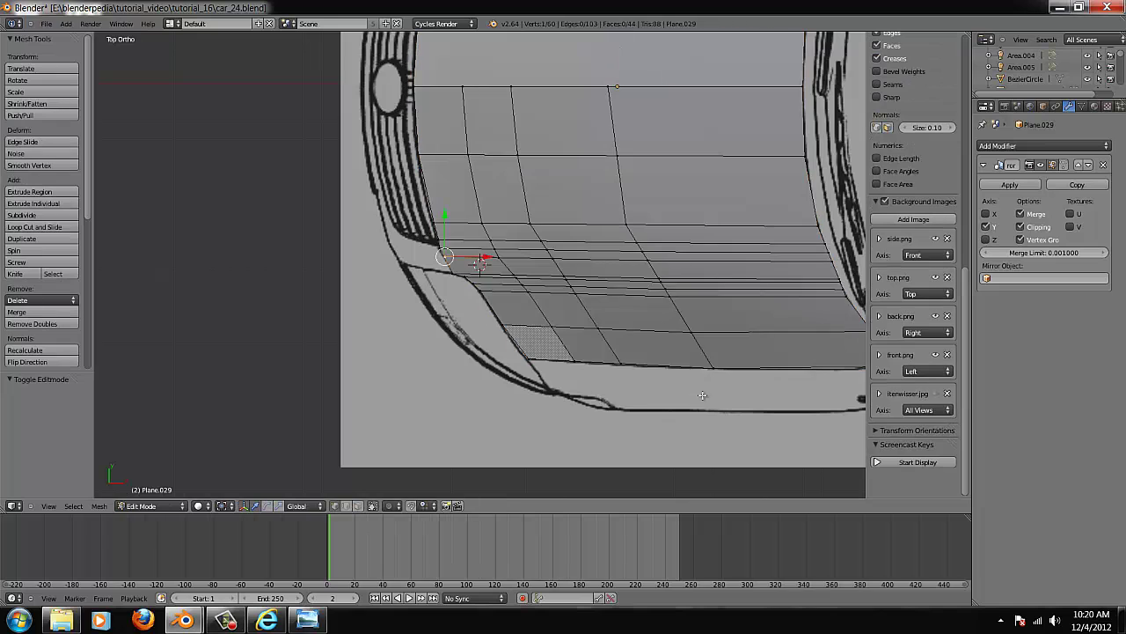
key(ctrl+r)
click(804, 363)
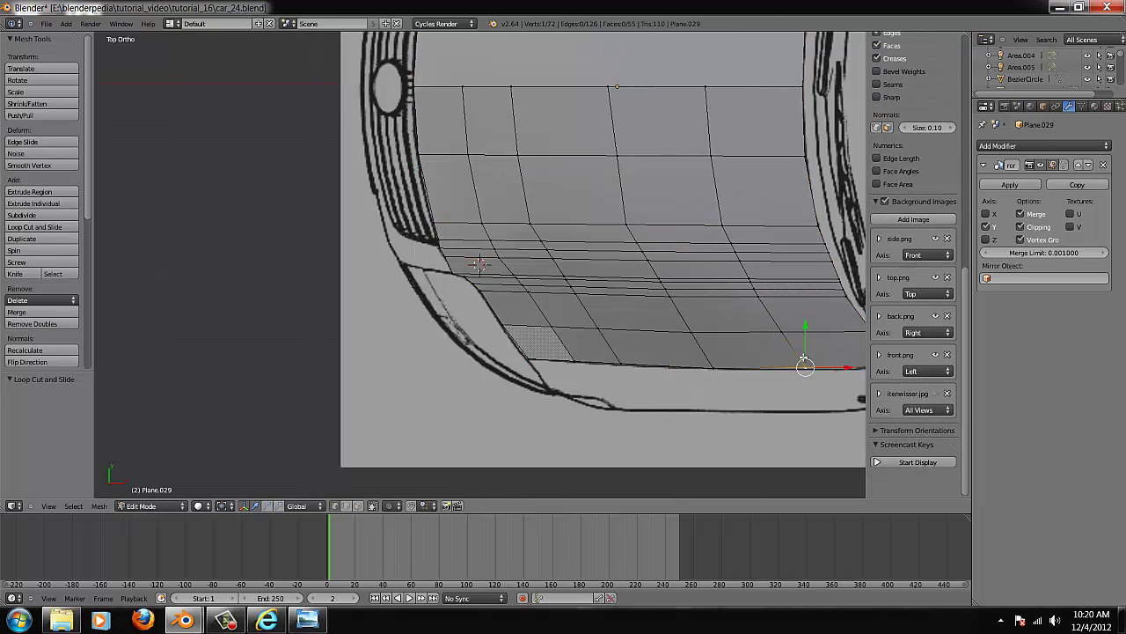
drag(806, 336, 806, 338)
scroll(759, 271, down, 2)
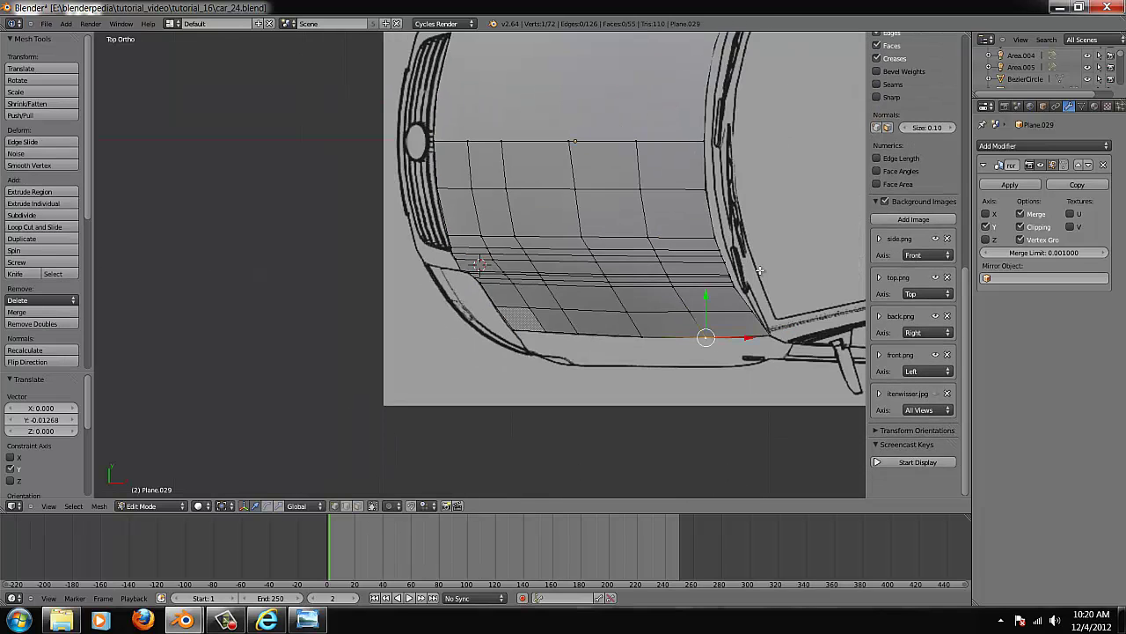
- Add a centred loop cut across the hood beside the grille and move its front edge vertex by about -0.0044 along X
scroll(468, 221, up, 3)
key(ctrl+r)
click(394, 183)
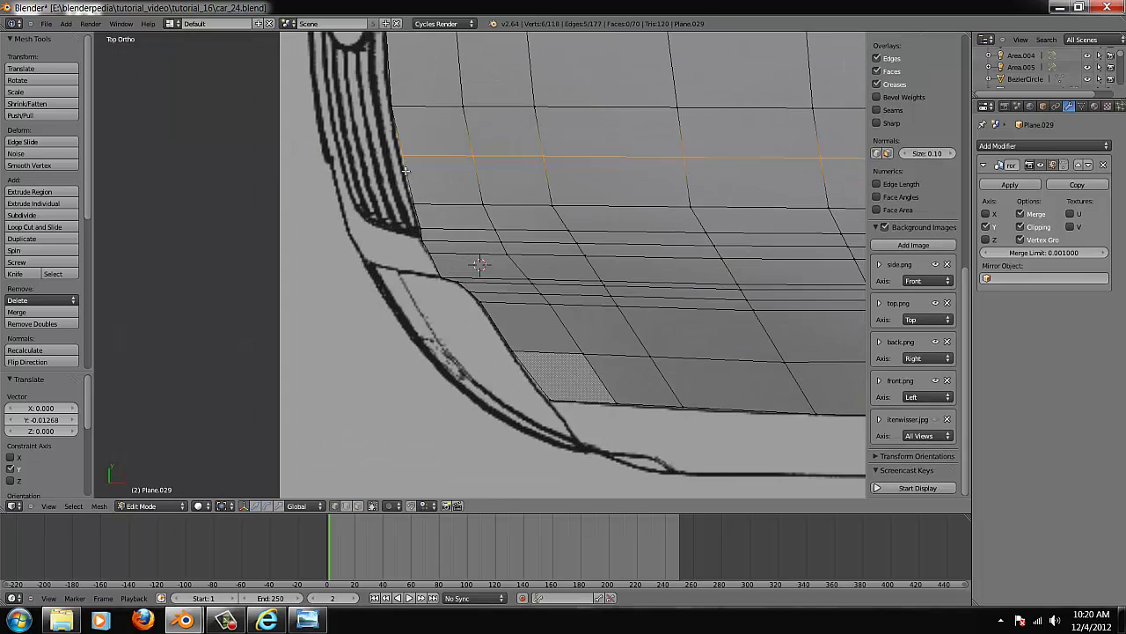
click(396, 179)
right_click(403, 162)
key(g)
key(x)
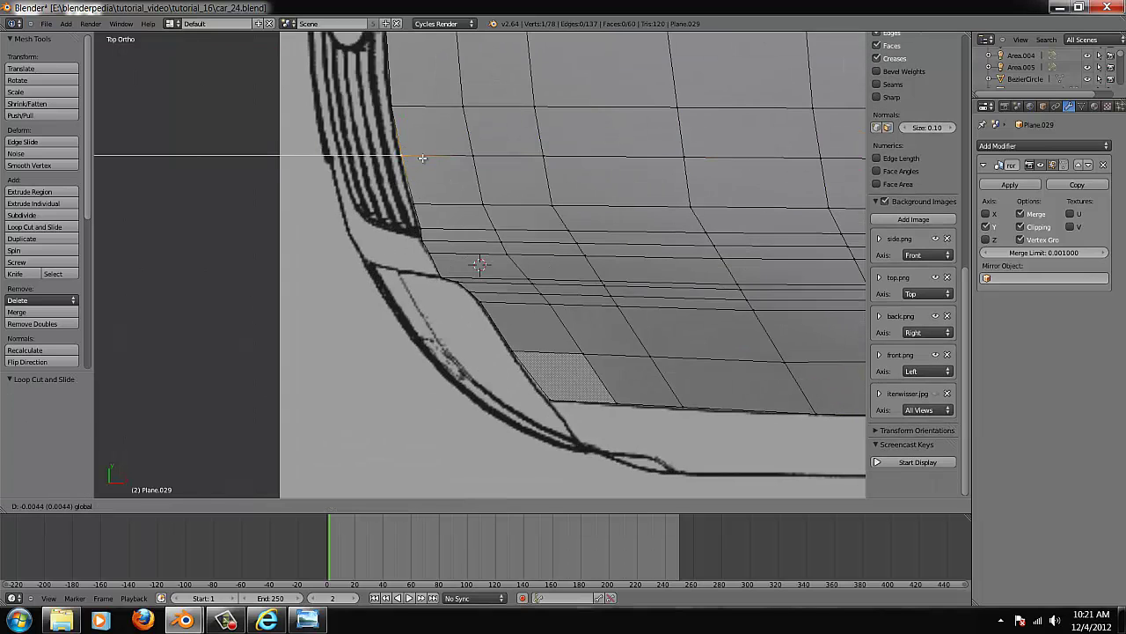
click(422, 158)
- Examine the hood's surface shading from several angles and its fit against the front and top blueprints
middle_drag(422, 158, 706, 242)
middle_drag(620, 255, 638, 171)
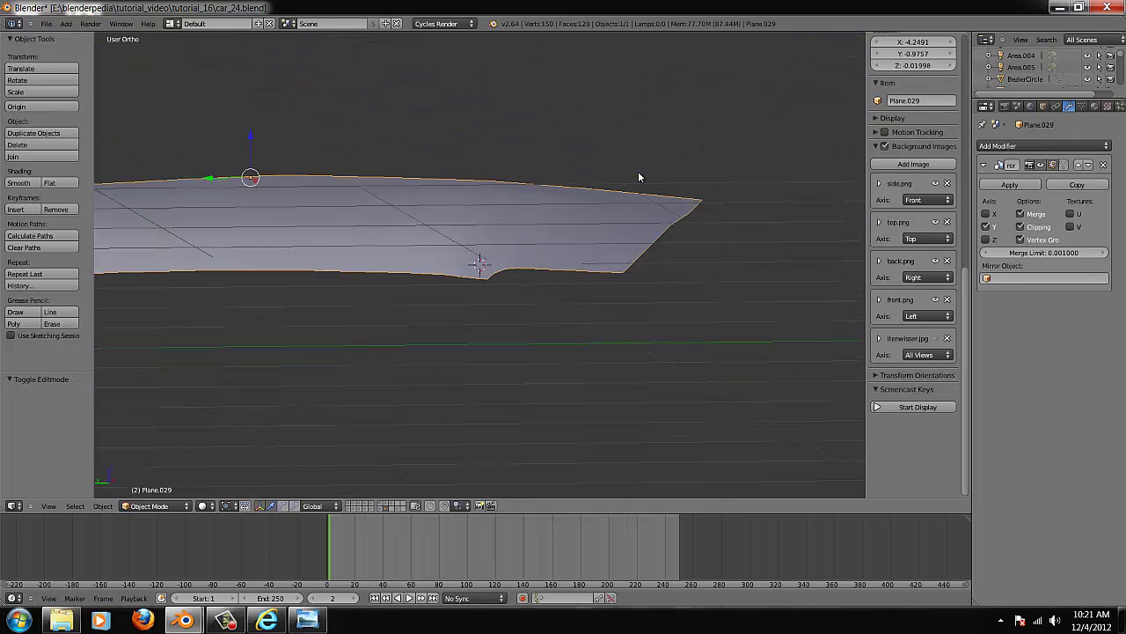
key(Tab)
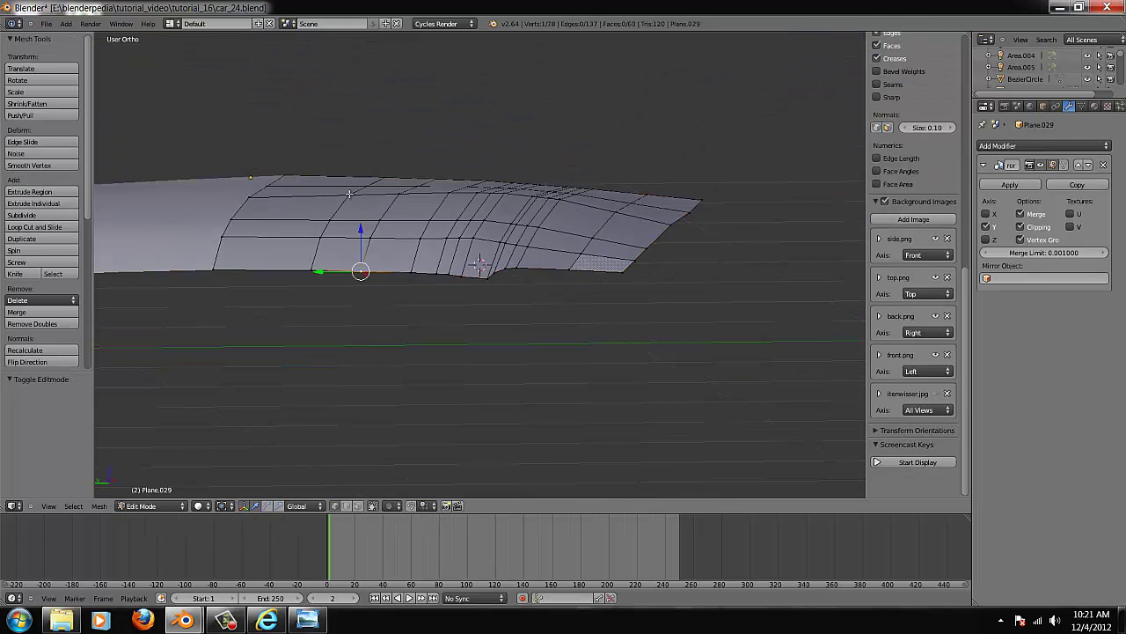
middle_drag(604, 213, 498, 236)
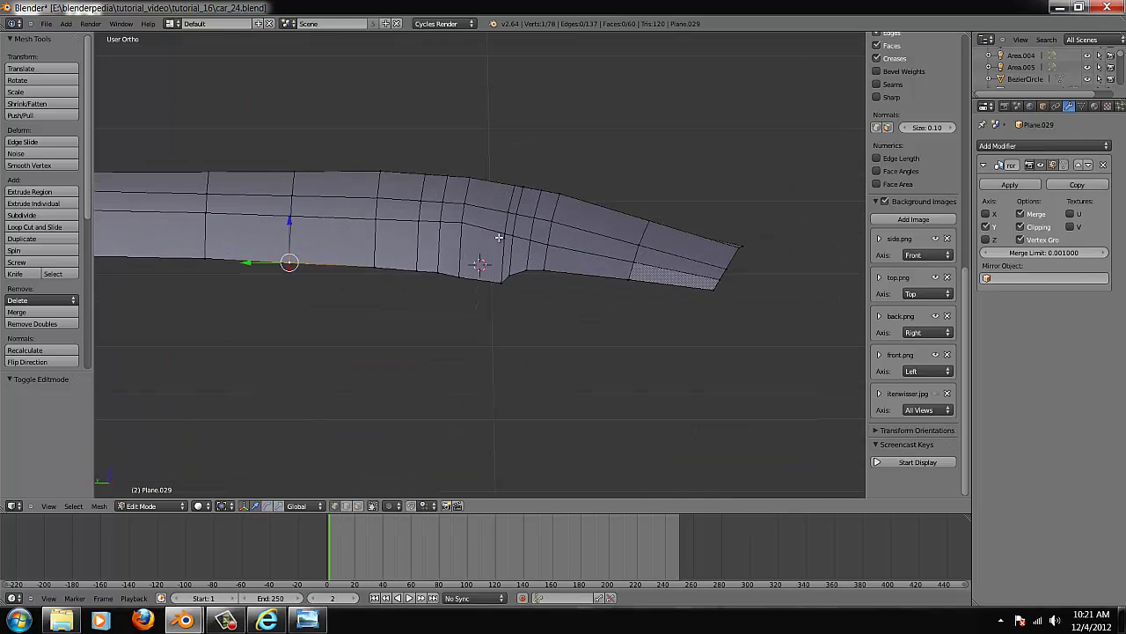
key(ctrl+KP_3)
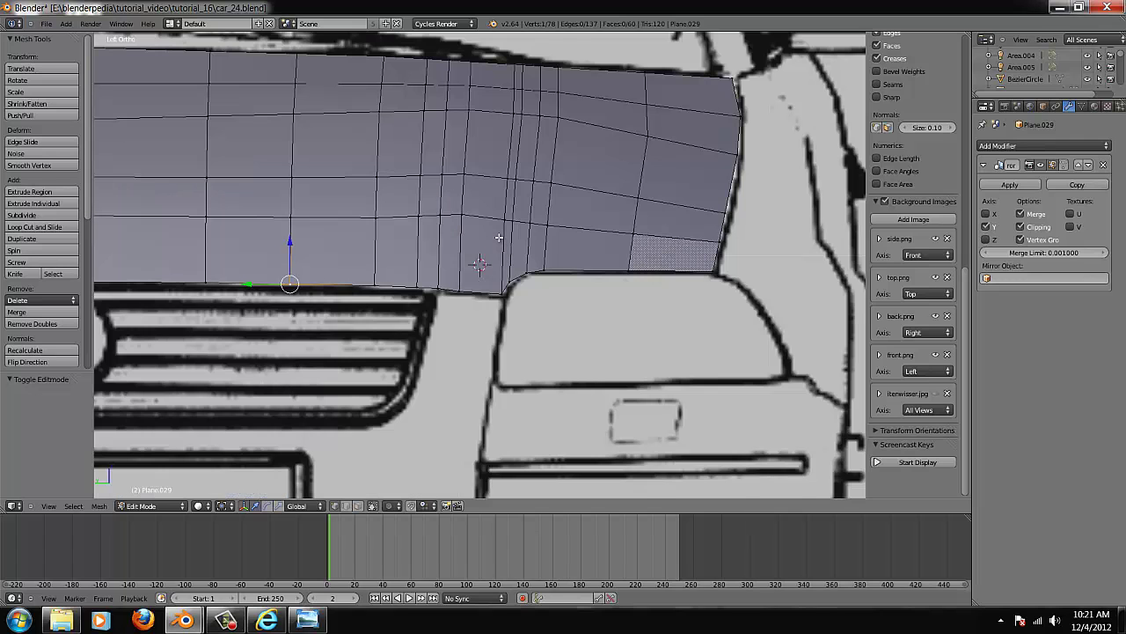
key(Tab)
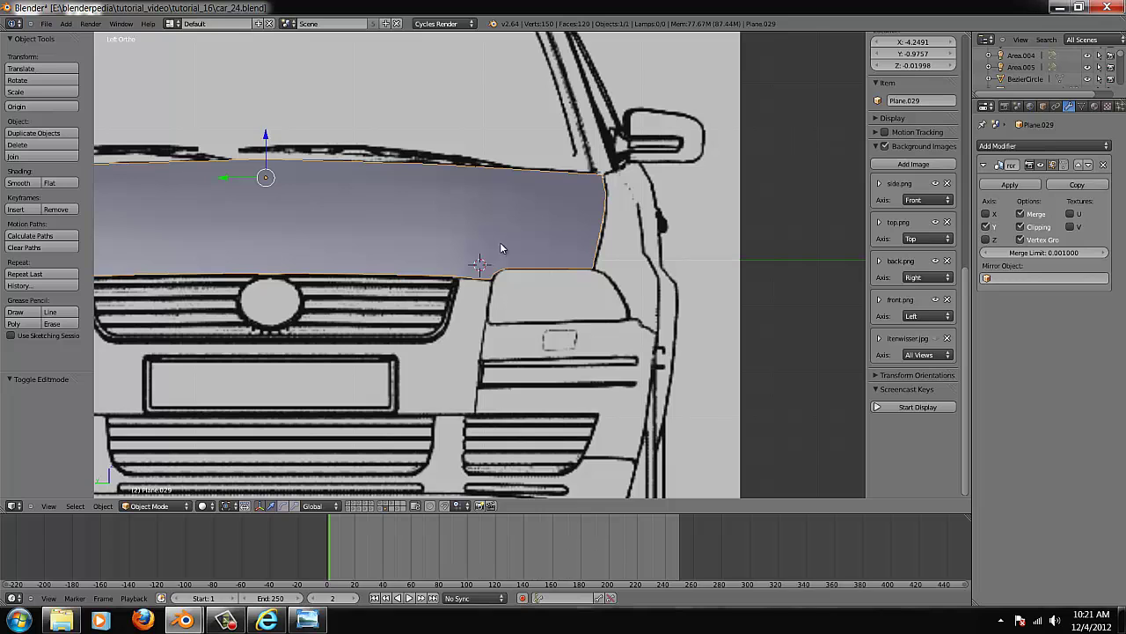
key(KP_2)
key(Tab)
scroll(501, 248, up, 4)
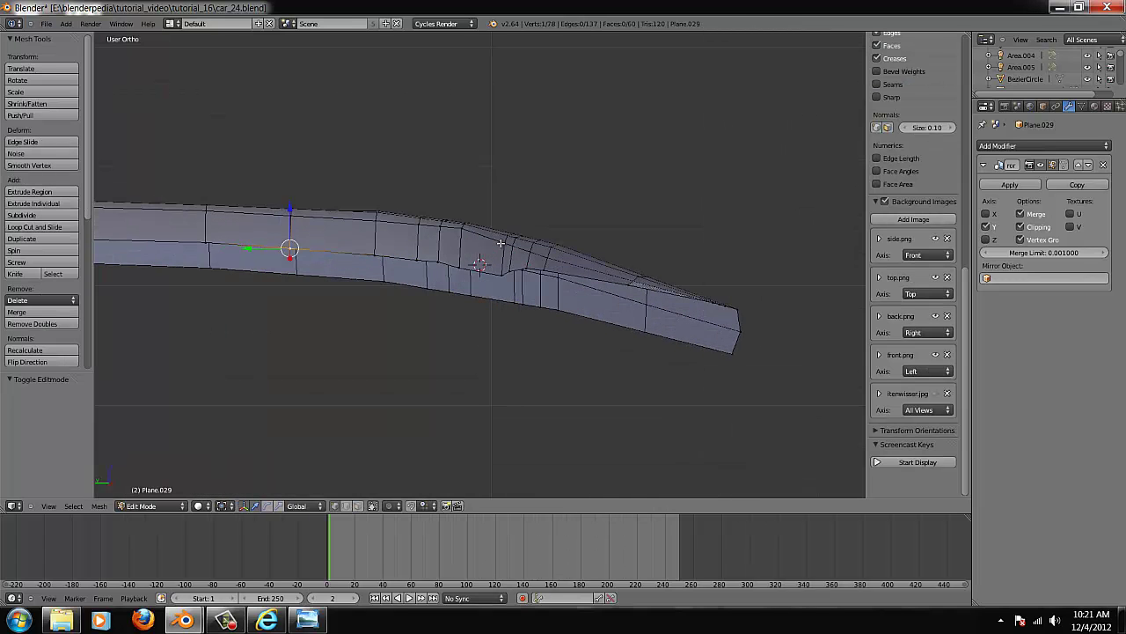
key(Tab)
mouse_move(499, 248)
middle_down()
mouse_move(537, 241)
mouse_move(534, 264)
mouse_move(501, 266)
middle_up()
scroll(505, 294, up, 2)
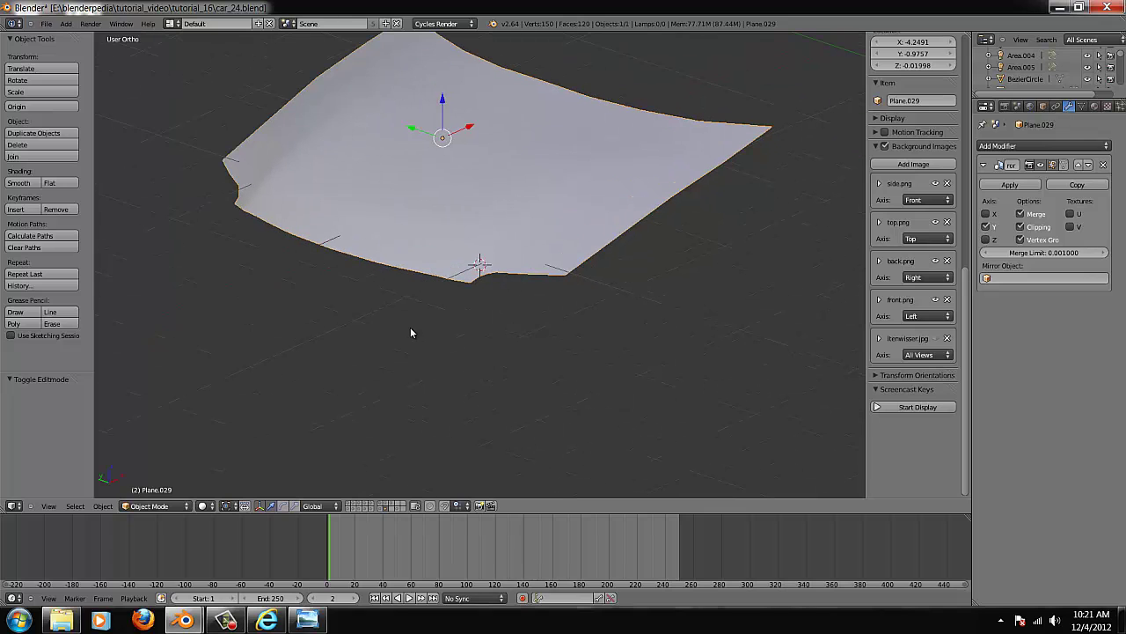
middle_drag(392, 247, 438, 261)
click(480, 163)
key(alt+Home)
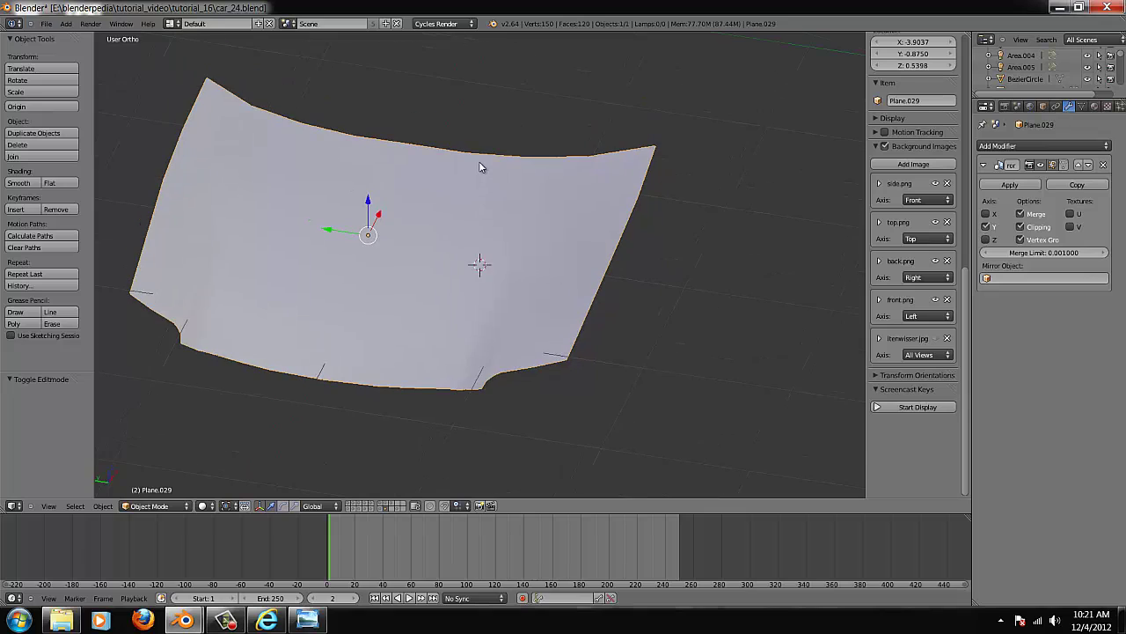
key(KP_7)
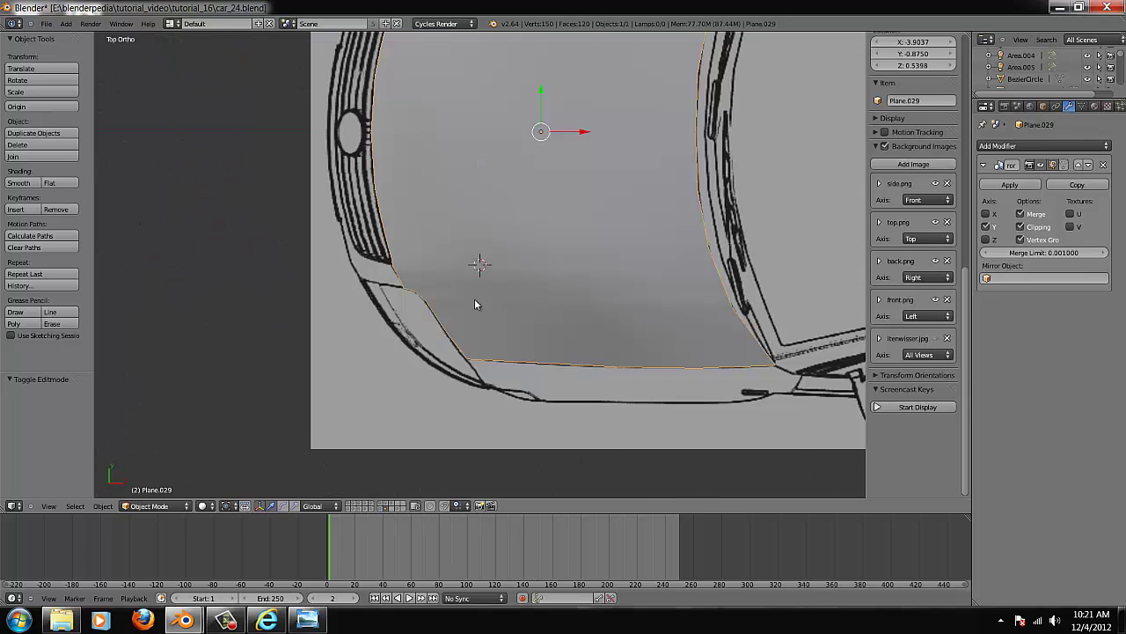
- Try raising two neighbouring inner vertices at the hood's crease, the first by about 0.011, 0.016 and 0.049 along X, Y and Z
click(103, 505)
key(Tab)
right_click(573, 277)
middle_drag(575, 276, 618, 189)
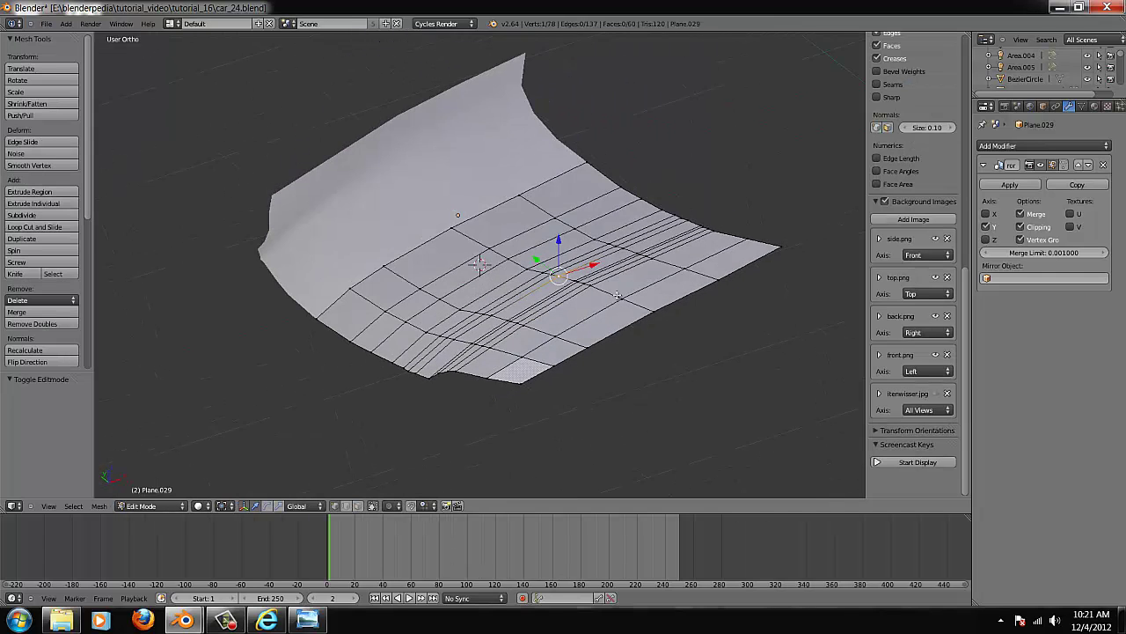
scroll(617, 198, up, 3)
key(g)
click(642, 305)
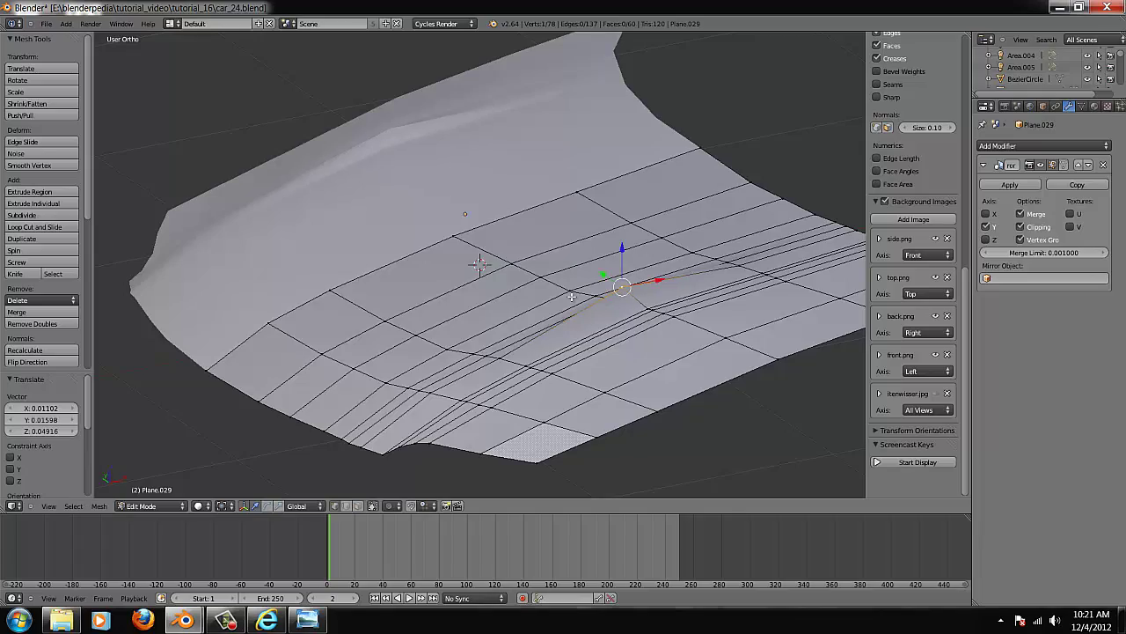
right_click(573, 297)
key(g)
click(571, 289)
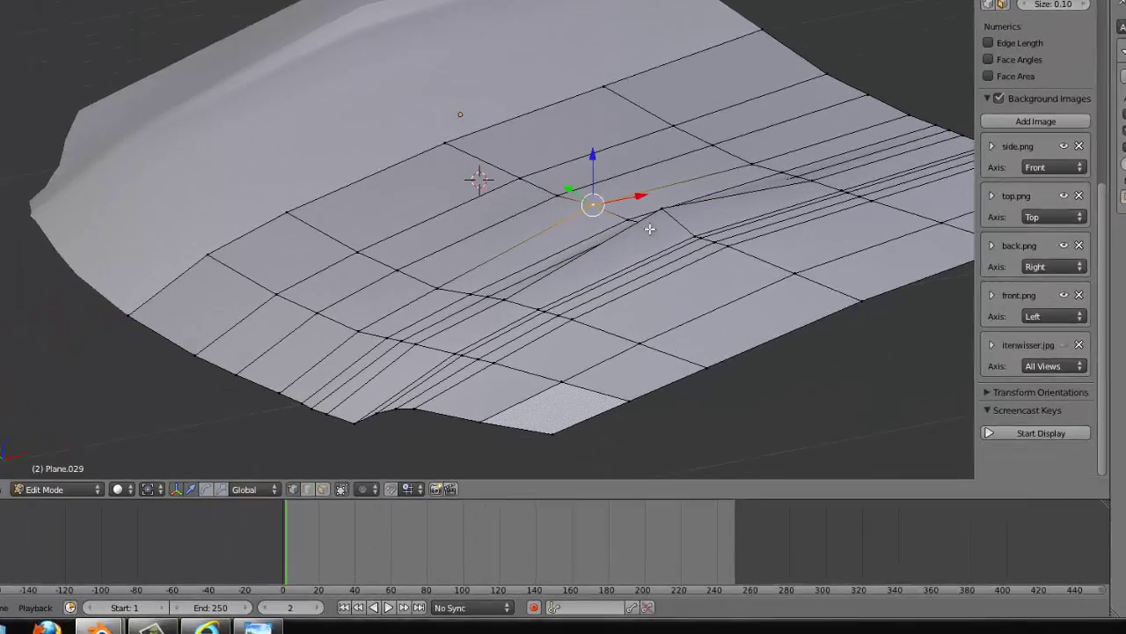
- Try nudging further inner vertices along the hood's crease to even out the closely spaced edge rows
right_click(661, 213)
key(g)
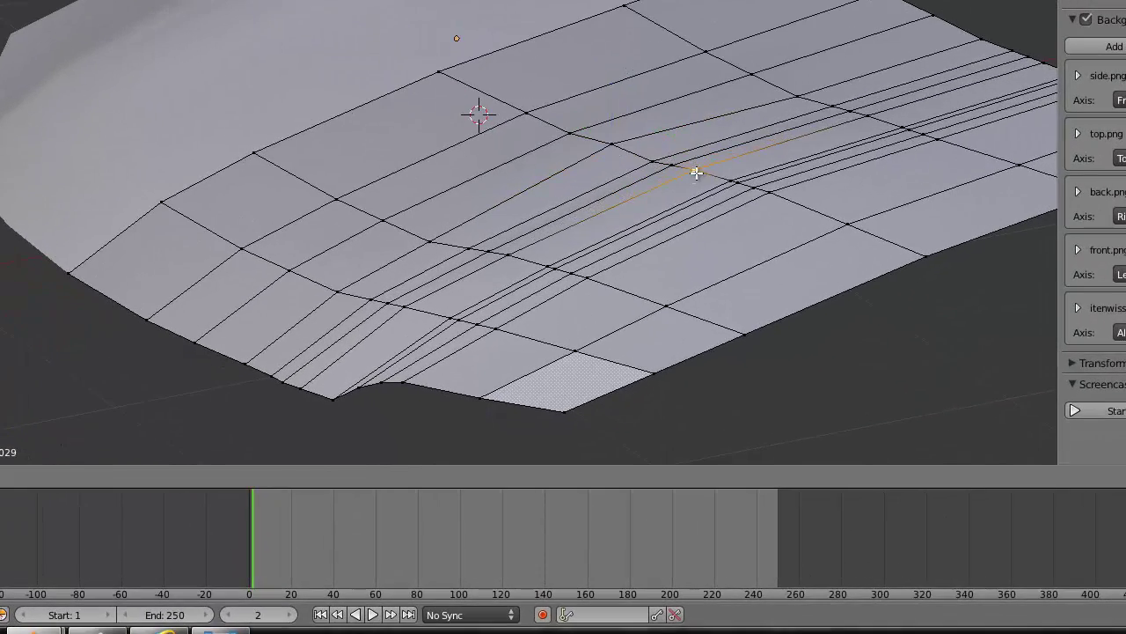
click(663, 230)
right_click(713, 241)
key(g)
click(714, 238)
right_click(702, 174)
key(g)
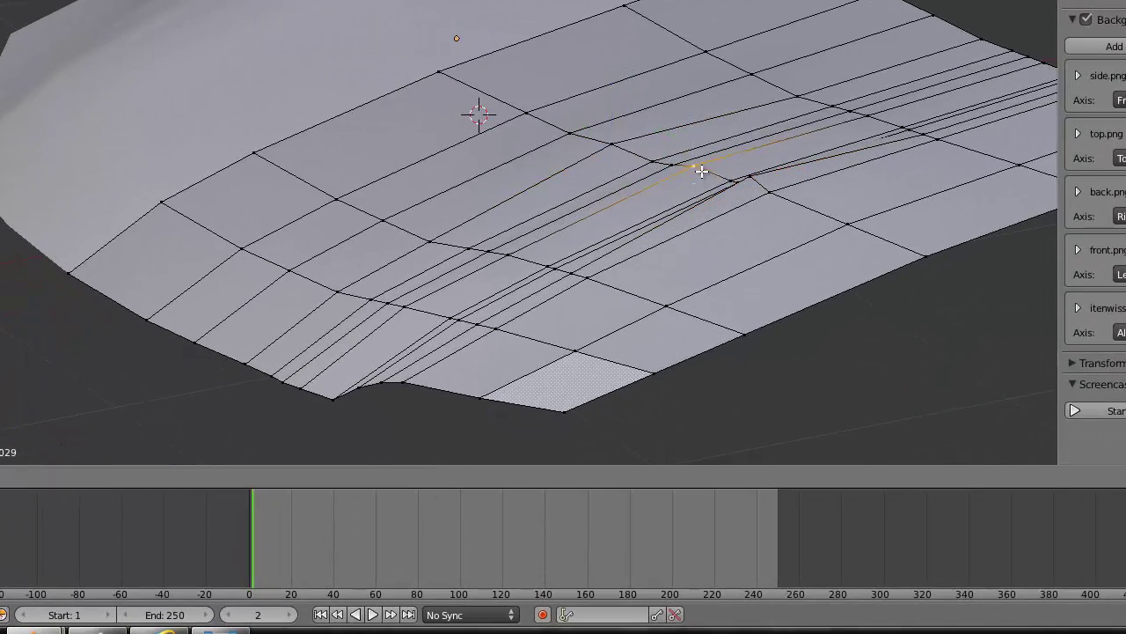
click(699, 168)
- Switch the hood to Sculpt Mode in the top view and try smoothing its crease area with the Polish brush
key(Tab)
middle_drag(727, 196, 825, 175)
key(KP_7)
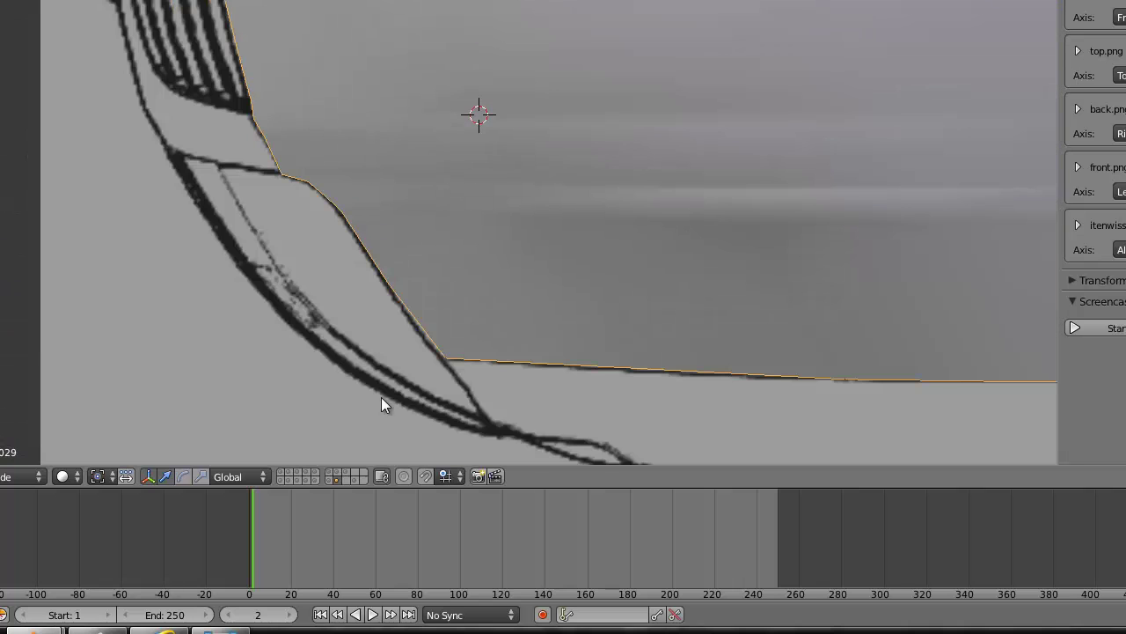
click(6, 476)
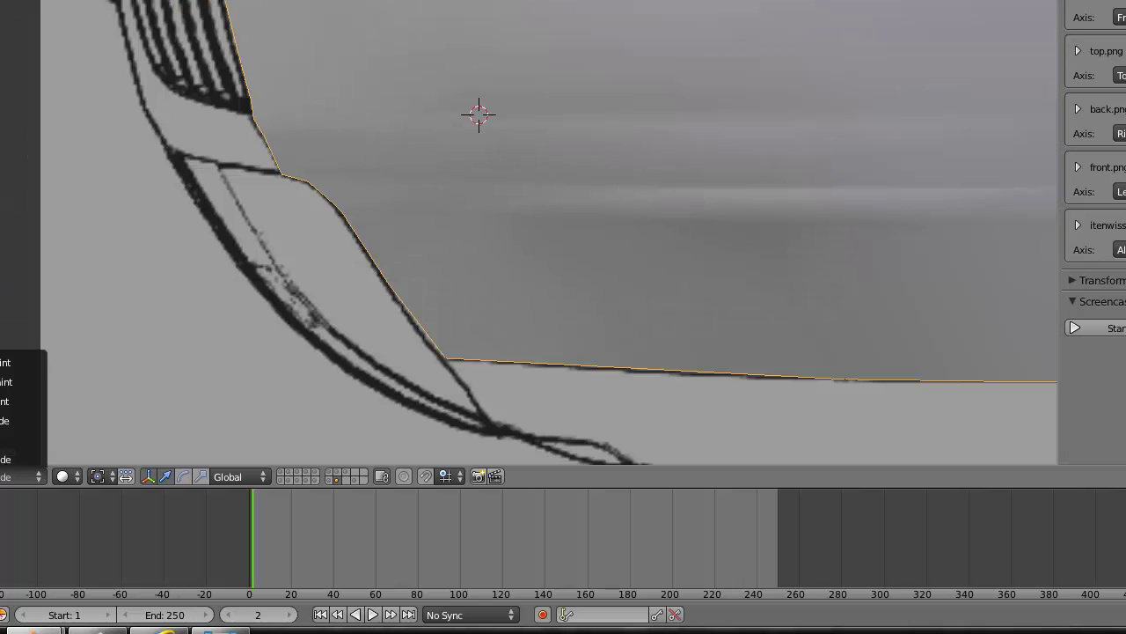
click(5, 420)
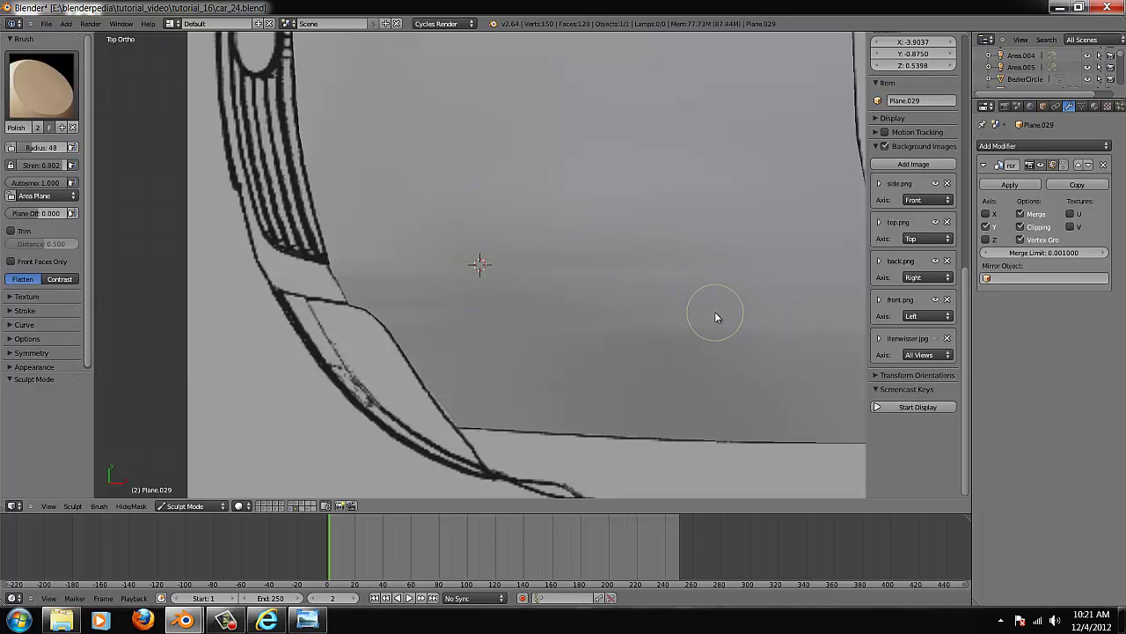
scroll(686, 326, down, 2)
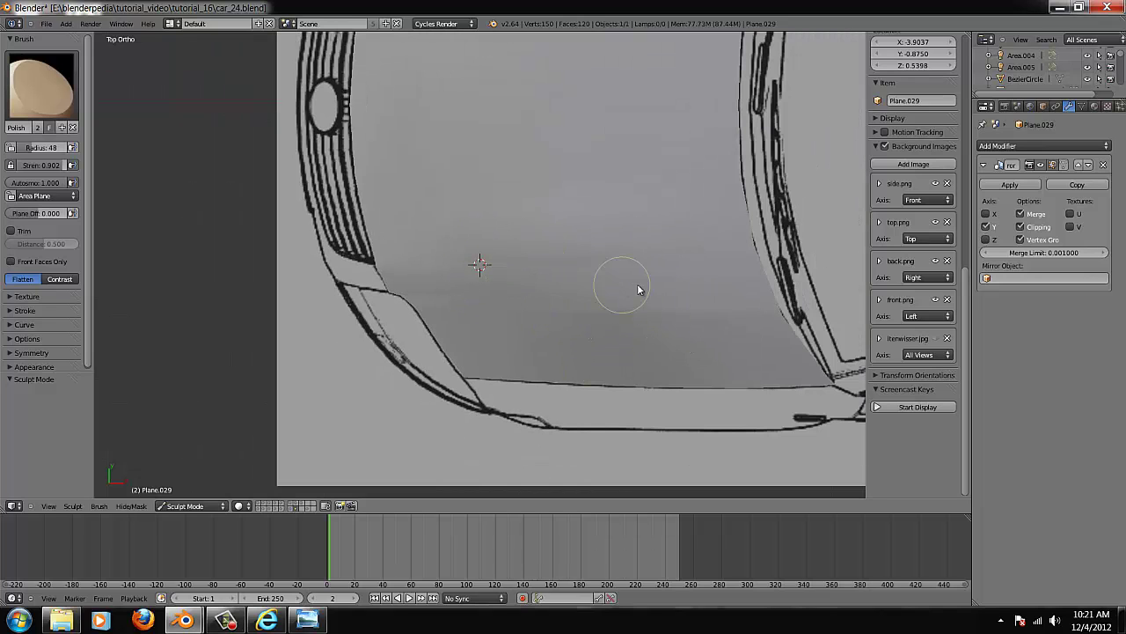
scroll(616, 281, down, 2)
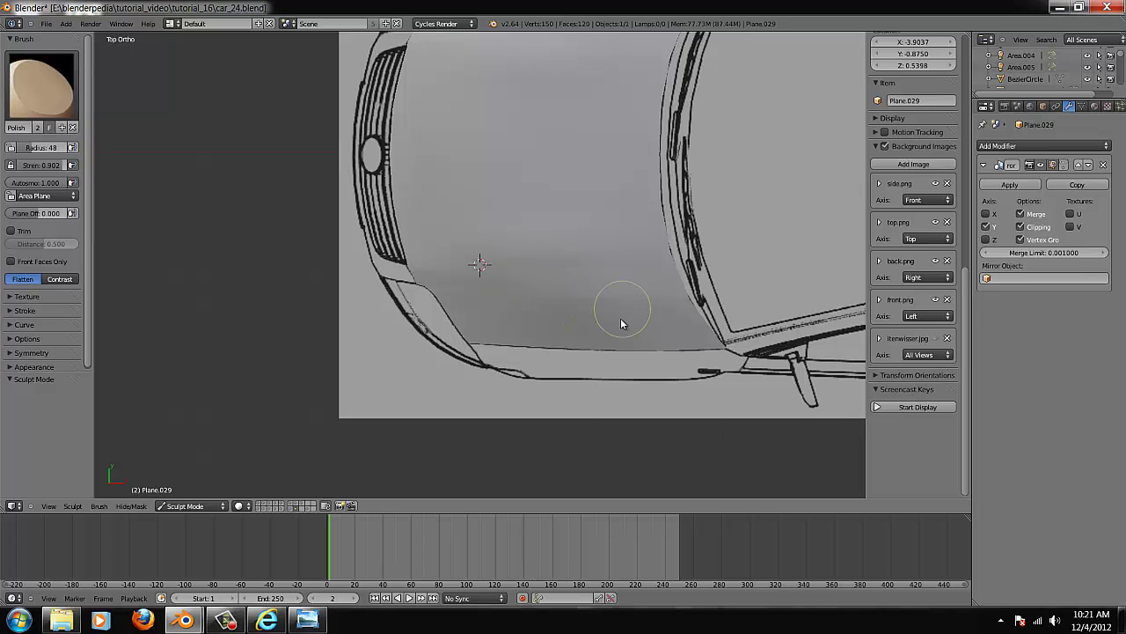
middle_drag(547, 262, 620, 312)
key(KP_7)
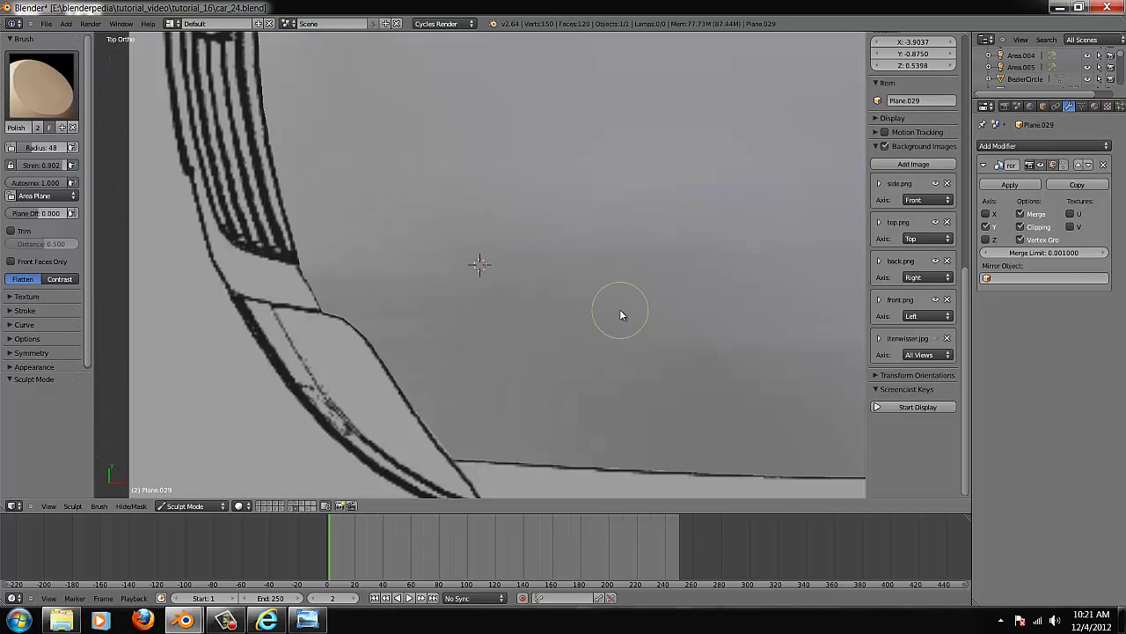
scroll(616, 264, up, 2)
key(z)
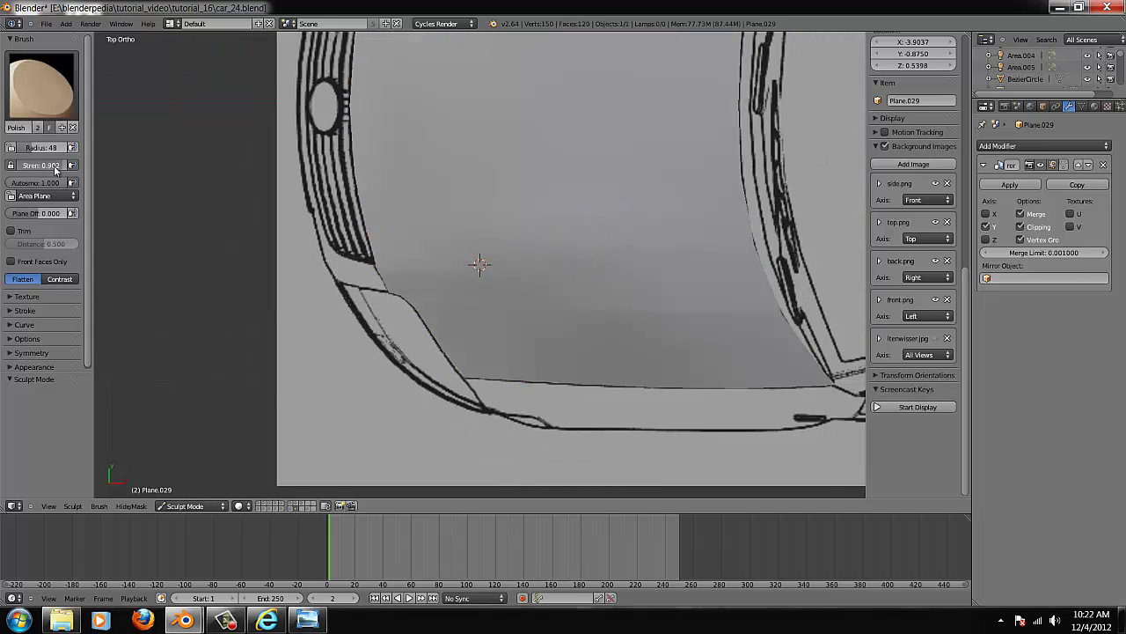
- Set the Polish brush strength to 1.000 and try flattening the remaining unevenness across the hood
drag(55, 166, 68, 166)
middle_drag(659, 244, 621, 304)
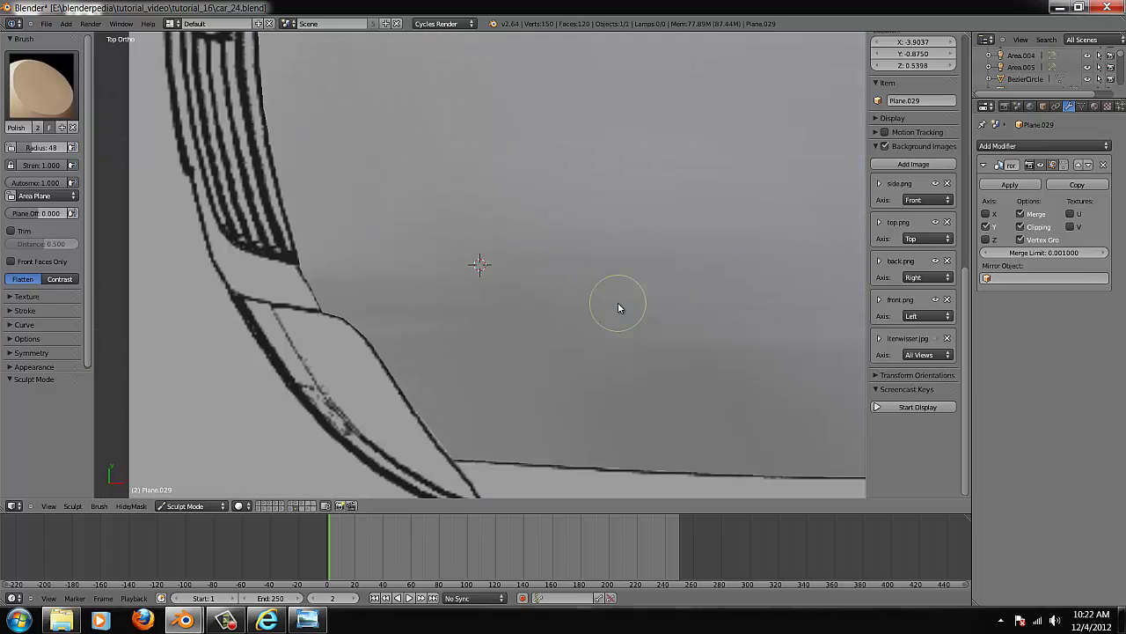
key(KP_7)
scroll(618, 307, down, 2)
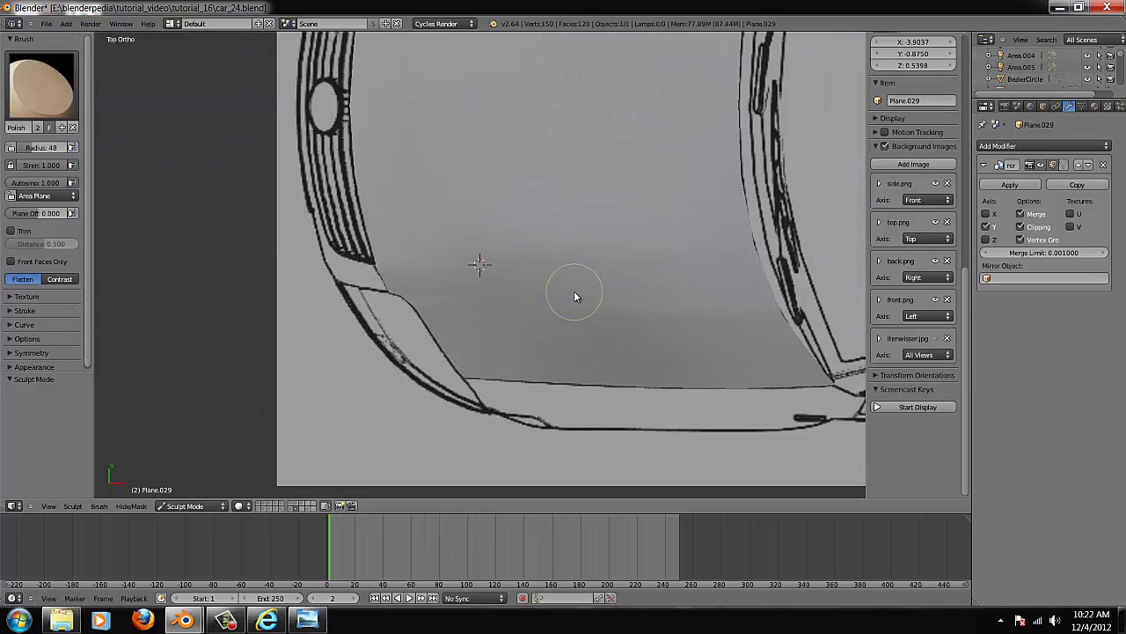
scroll(568, 292, up, 3)
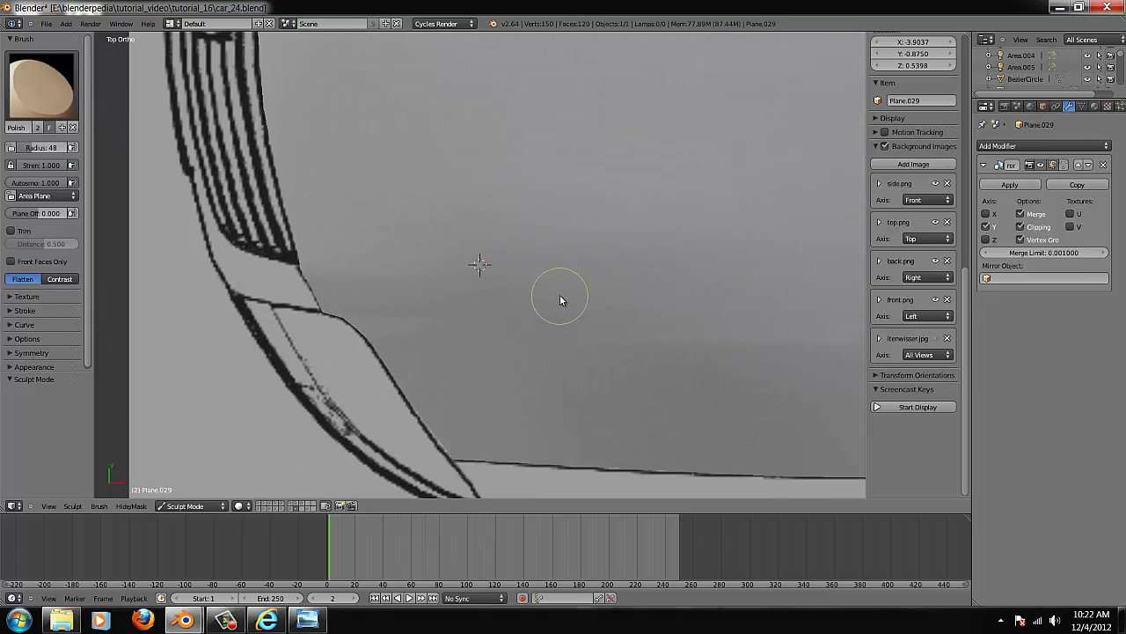
scroll(595, 271, down, 2)
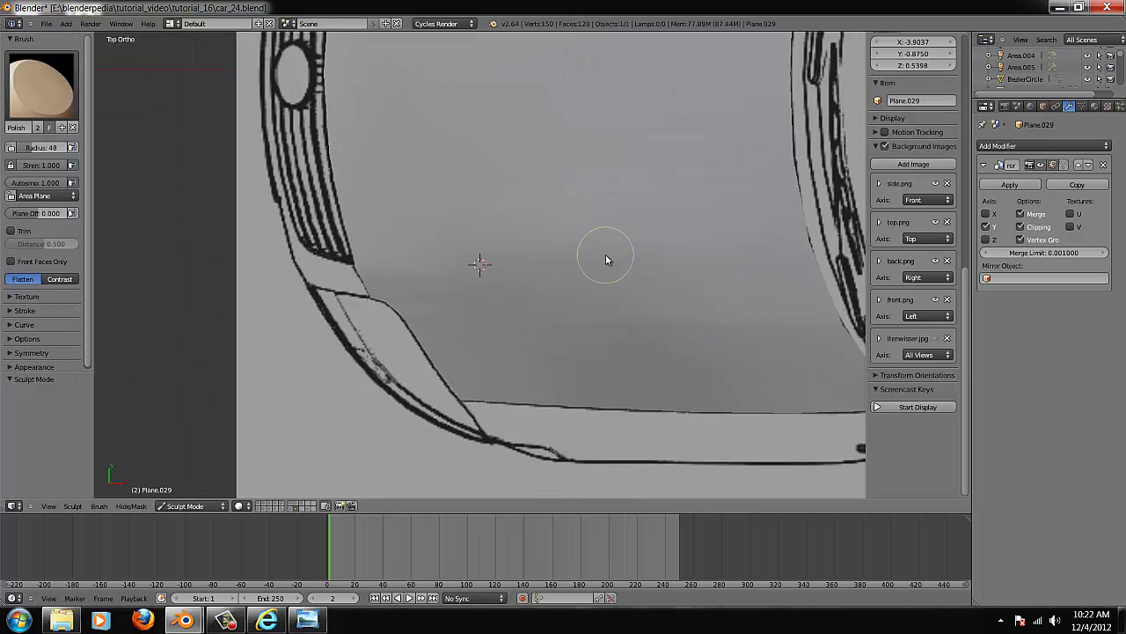
scroll(606, 257, down, 5)
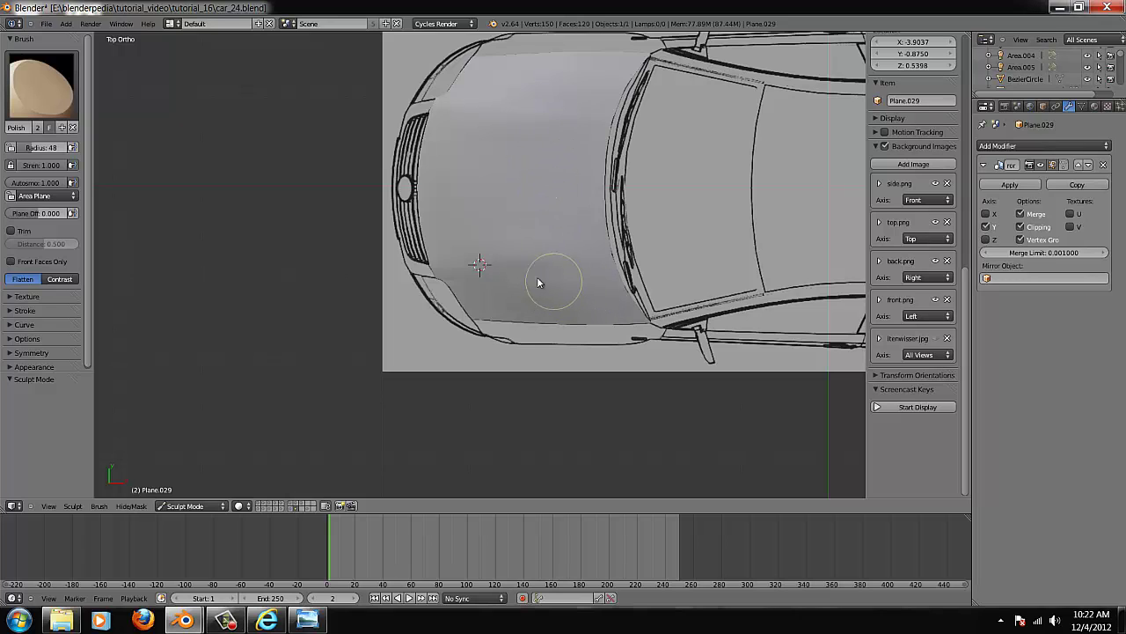
scroll(480, 273, up, 4)
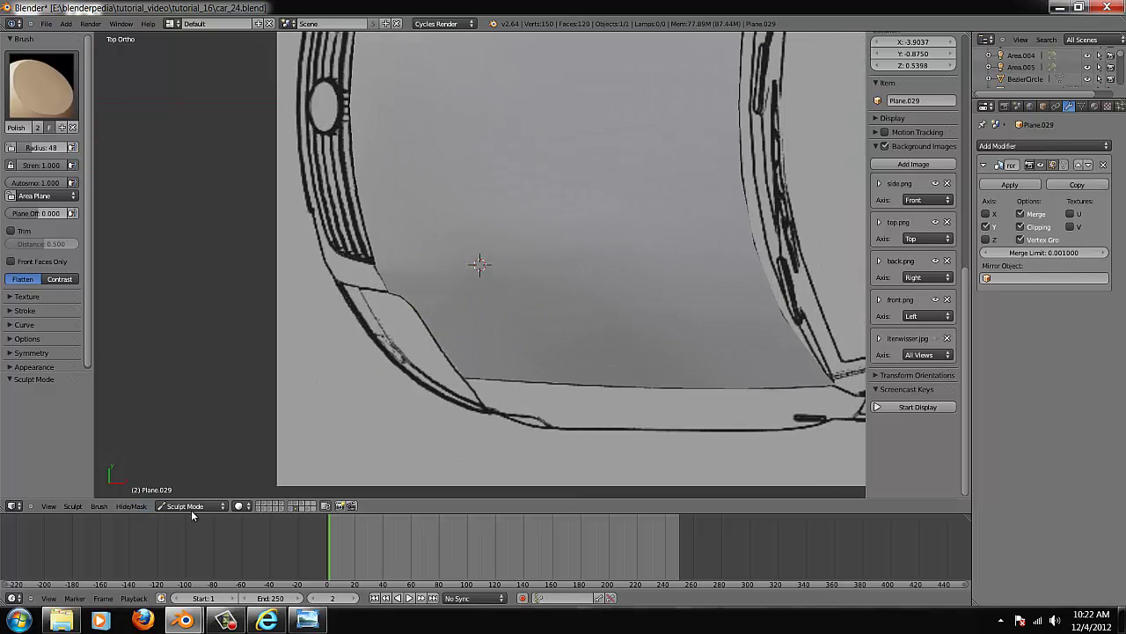
- Return the hood to Object Mode and examine its shape in perspective and against the side and rear blueprints
click(190, 505)
click(189, 496)
middle_drag(414, 290, 505, 249)
scroll(507, 323, up, 2)
key(KP_1)
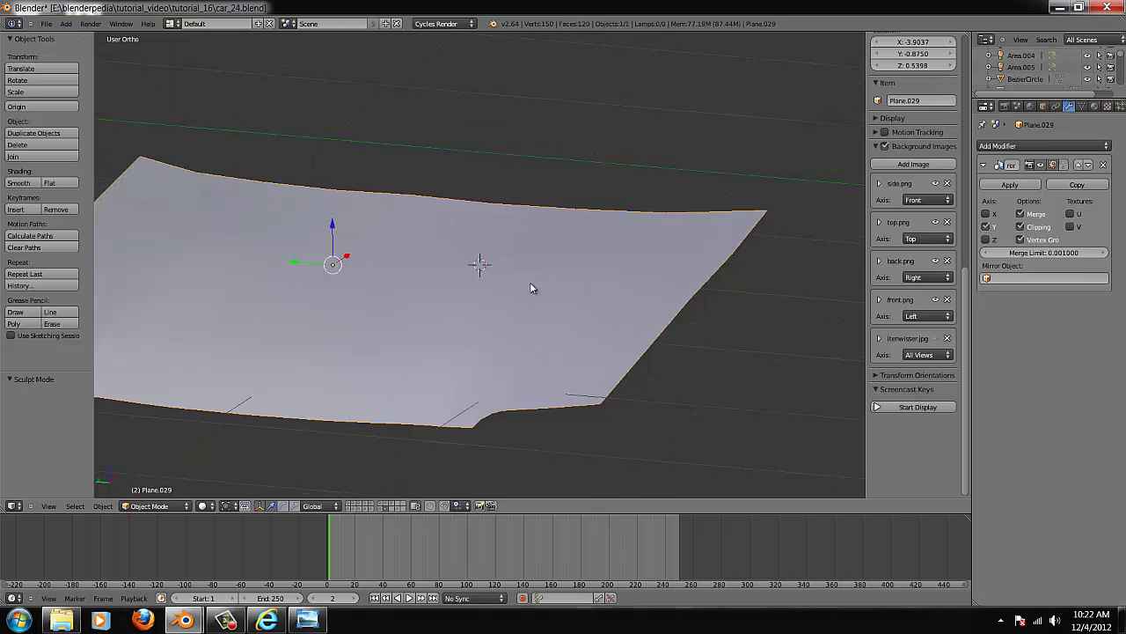
scroll(533, 282, down, 3)
key(alt+Home)
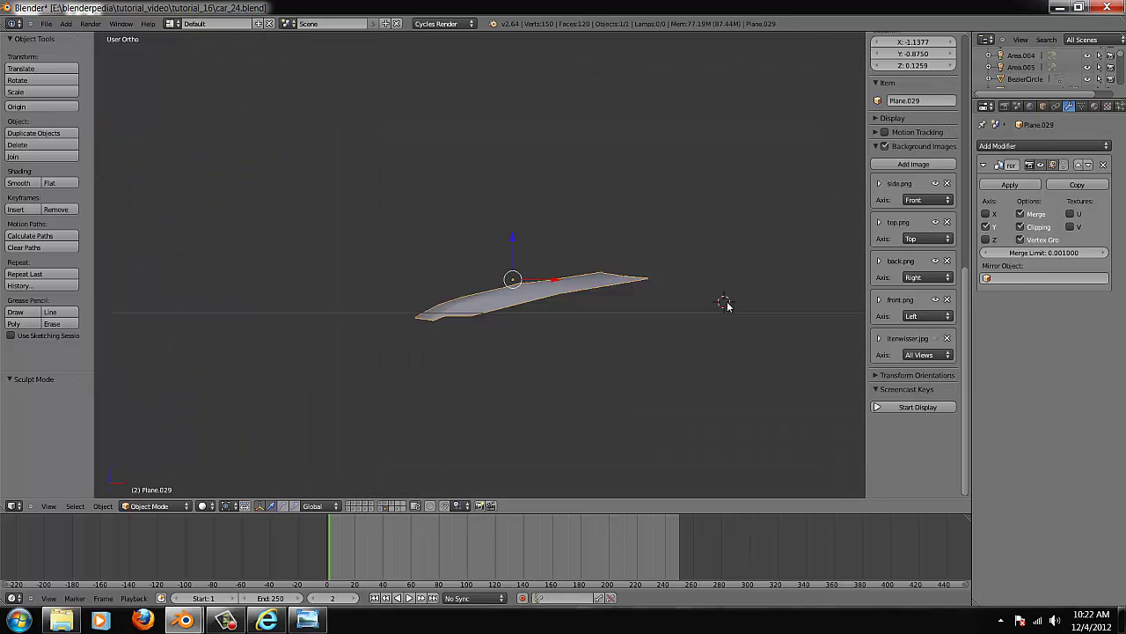
scroll(727, 302, up, 3)
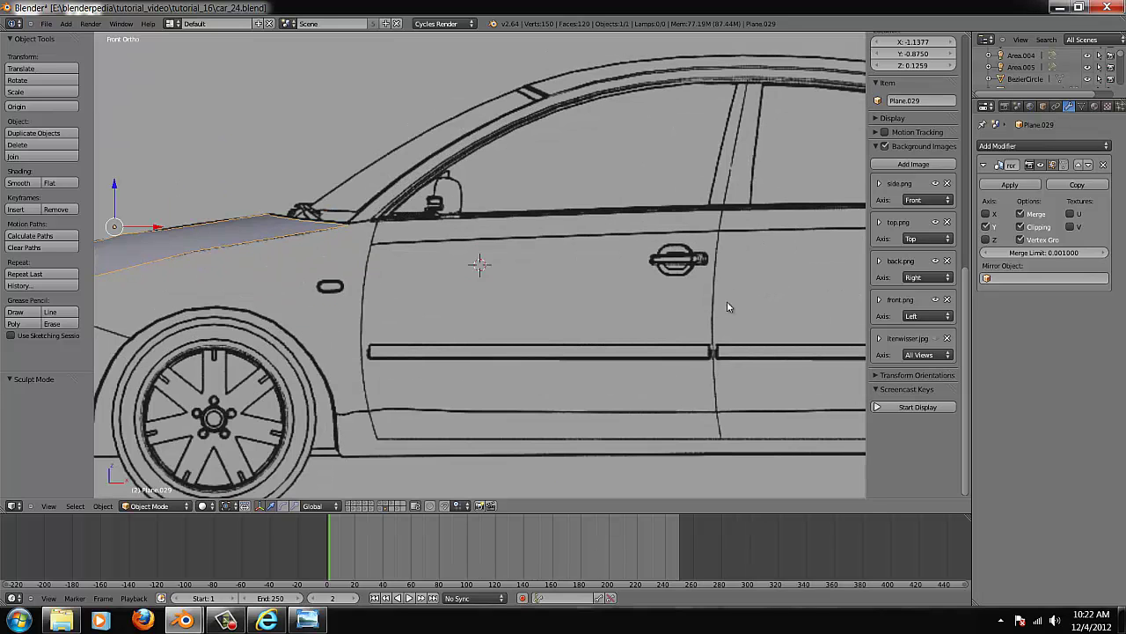
key(KP_3)
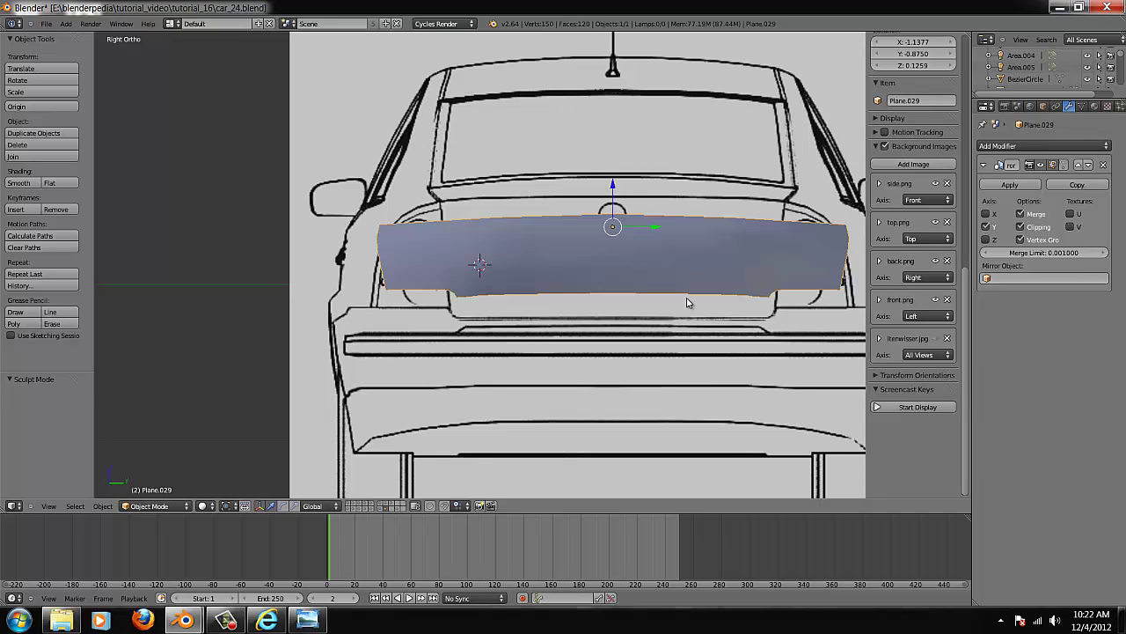
key(KP_1)
scroll(659, 284, down, 2)
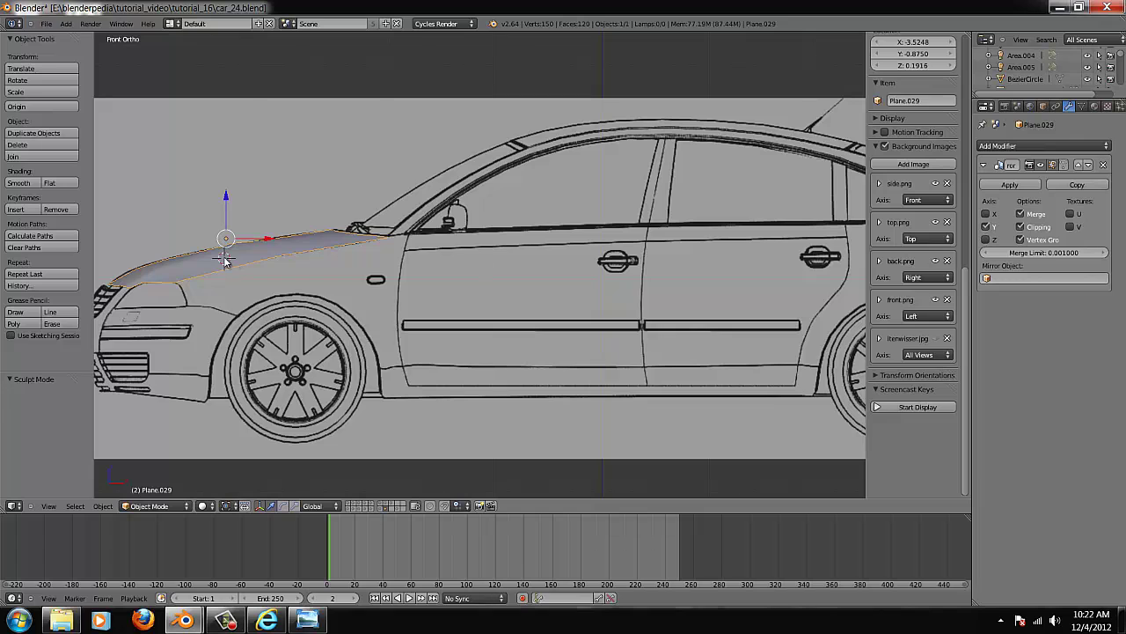
- Return the hood to Edit Mode in the side view and undo the sculpting and the inner vertex moves
key(KP_Decimal)
key(Tab)
key(ctrl+z)
key(ctrl+z)
key(ctrl+z)
key(ctrl+z)
key(ctrl+z)
key(ctrl+z)
key(ctrl+z)
key(ctrl+z)
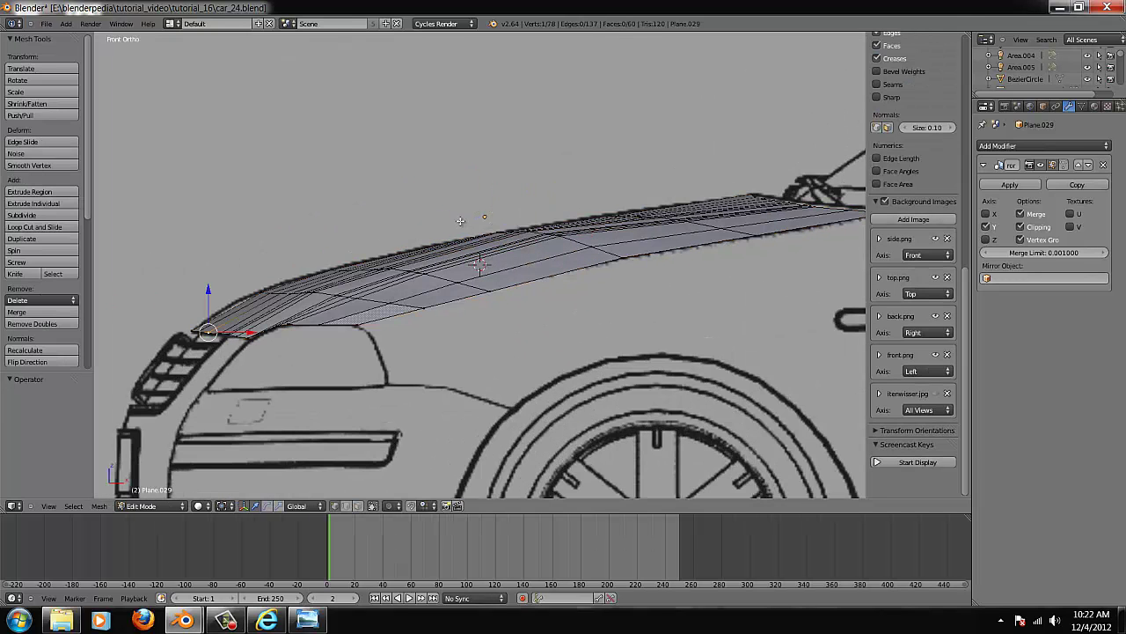
- Return the hood to Object Mode and check its outline against the side blueprint
key(Tab)
scroll(520, 246, down, 1)
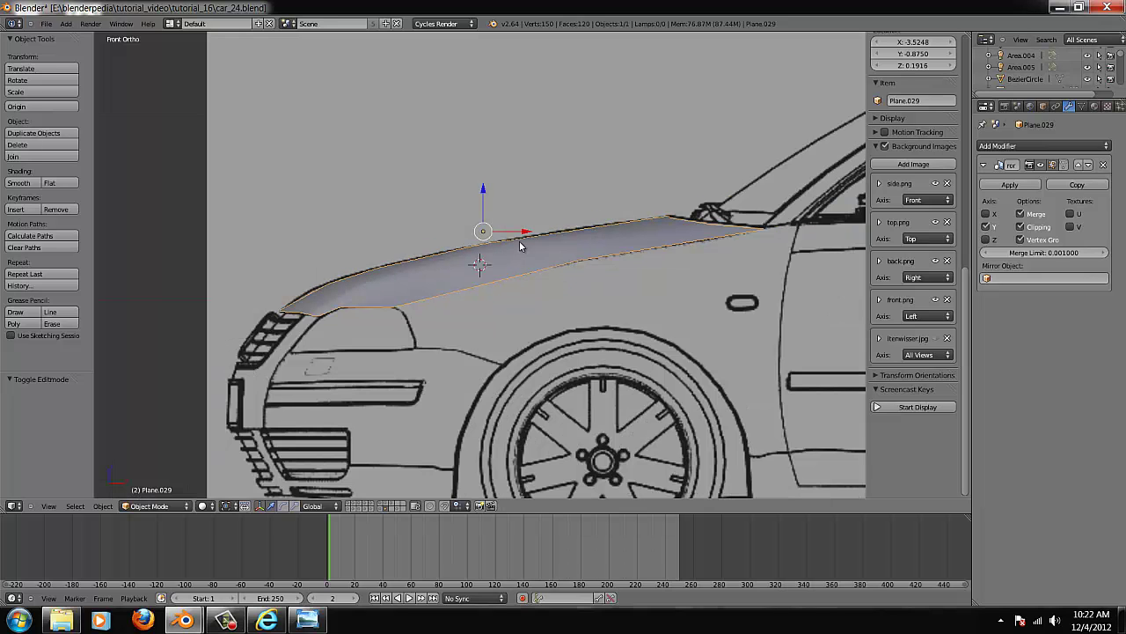
scroll(483, 247, down, 2)
scroll(474, 299, up, 2)
scroll(406, 338, down, 2)
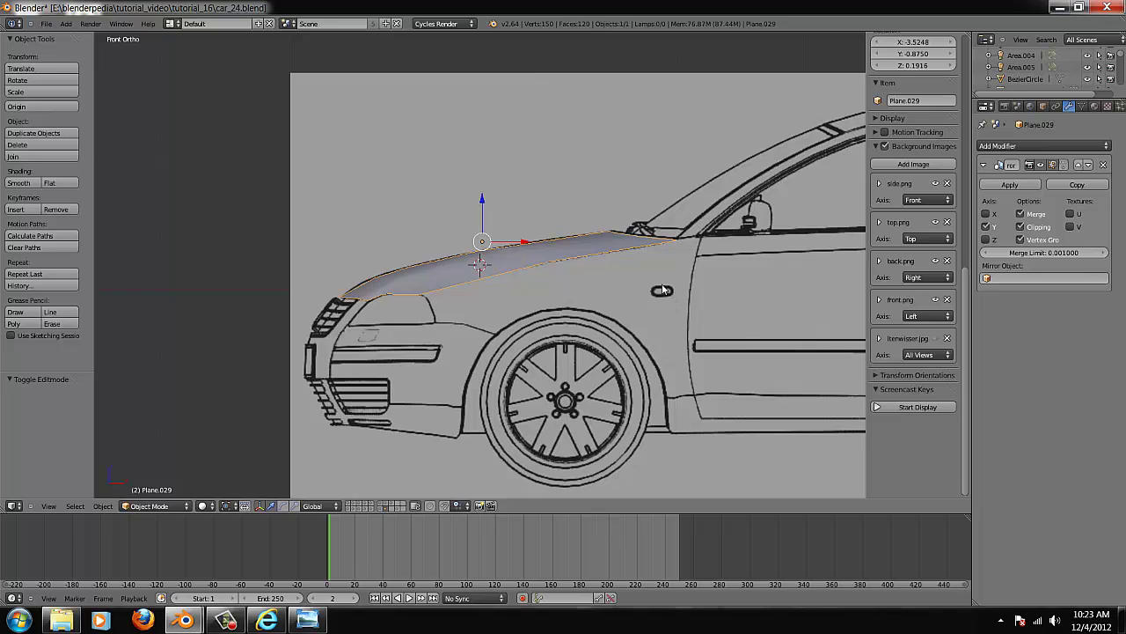
- Place the 3D cursor on the front bumper's lower grille in the side blueprint and centre the view on it
click(395, 392)
key(alt+Home)
scroll(394, 391, up, 4)
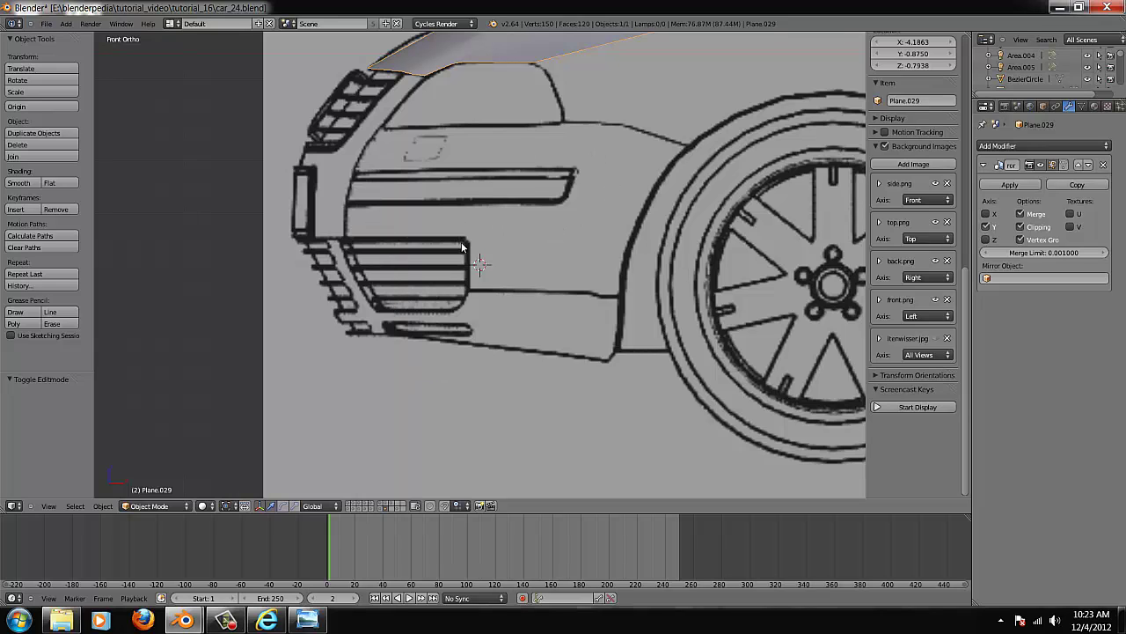
scroll(462, 241, down, 1)
- Delete the hood object in the top view
key(KP_7)
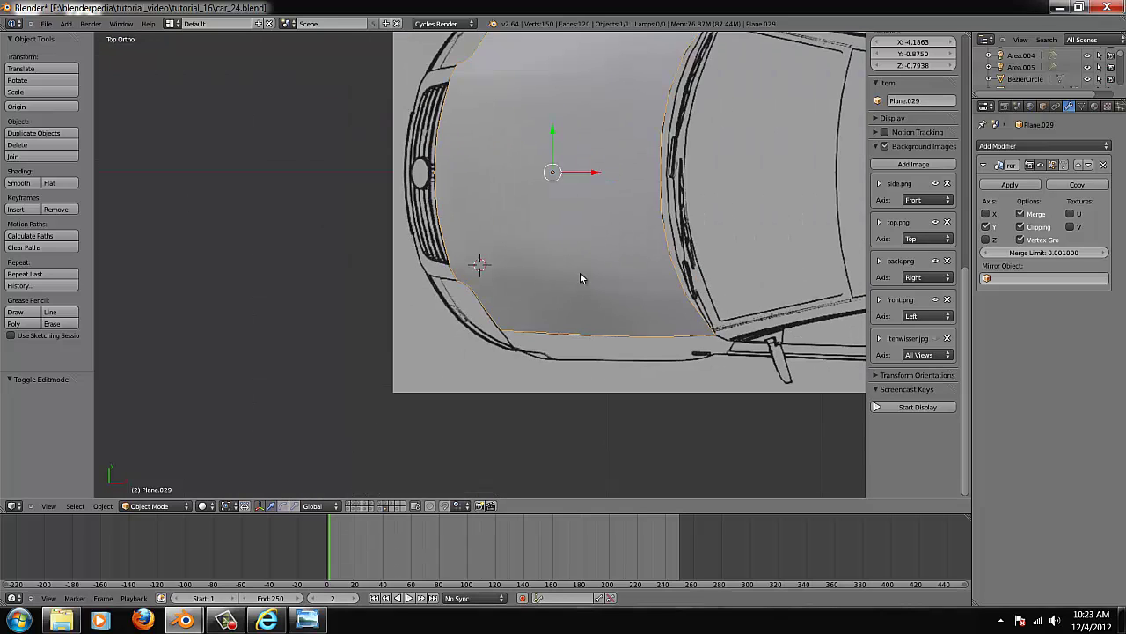
key(x)
click(613, 232)
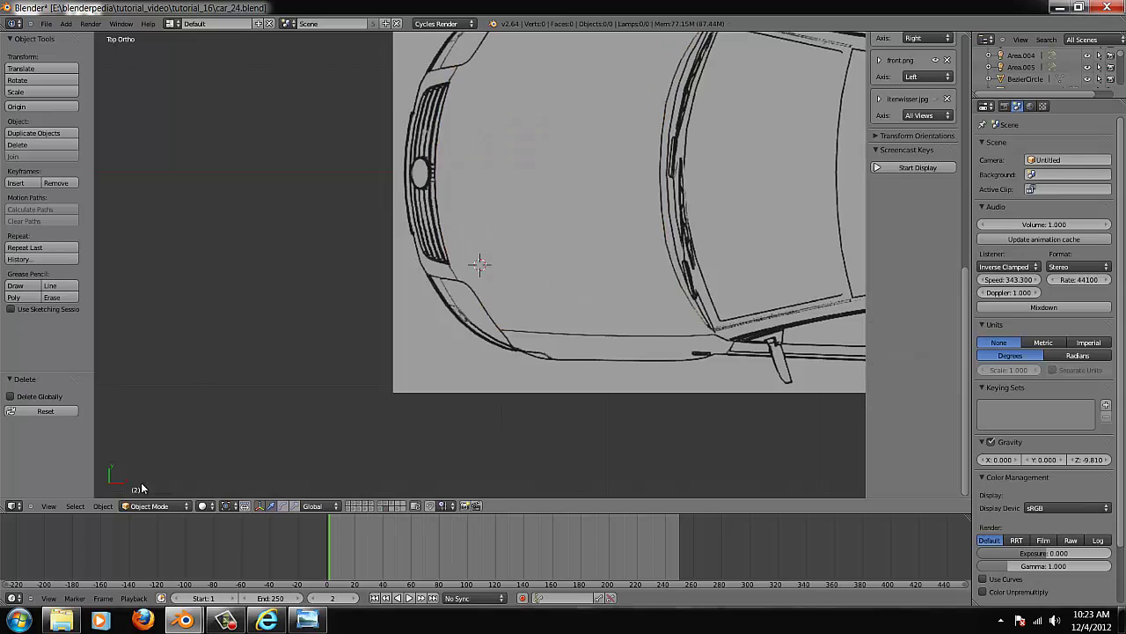
- Show all layers, select the finished front bumper and examine its mesh from several angles in Edit Mode
key(grave)
middle_drag(496, 402, 527, 322)
scroll(535, 317, up, 5)
right_click(557, 298)
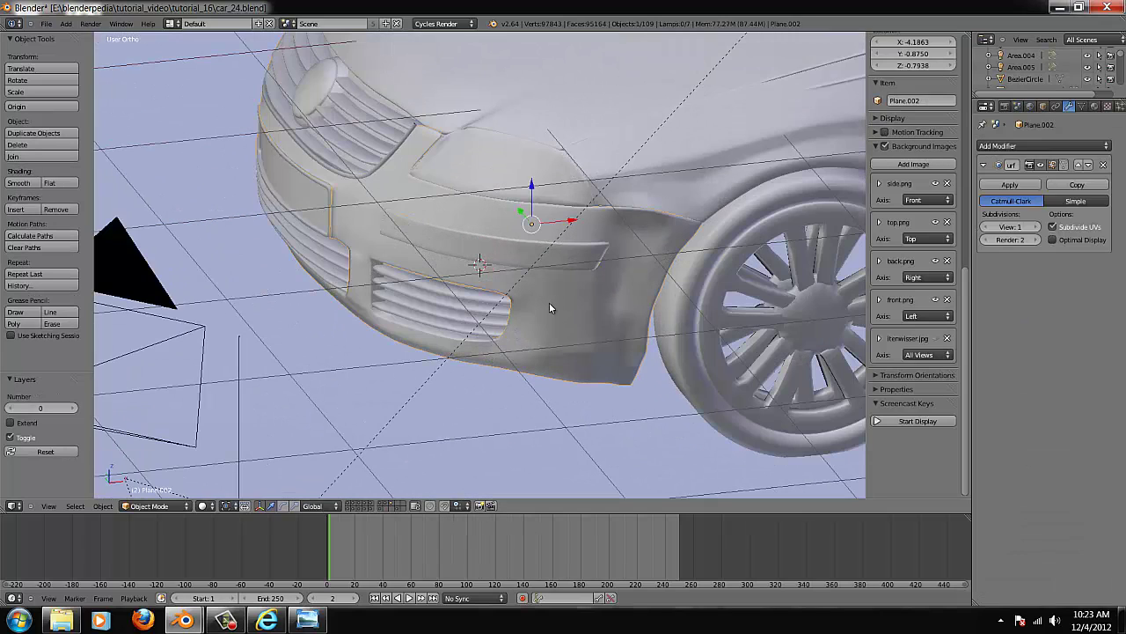
key(Tab)
scroll(548, 326, up, 3)
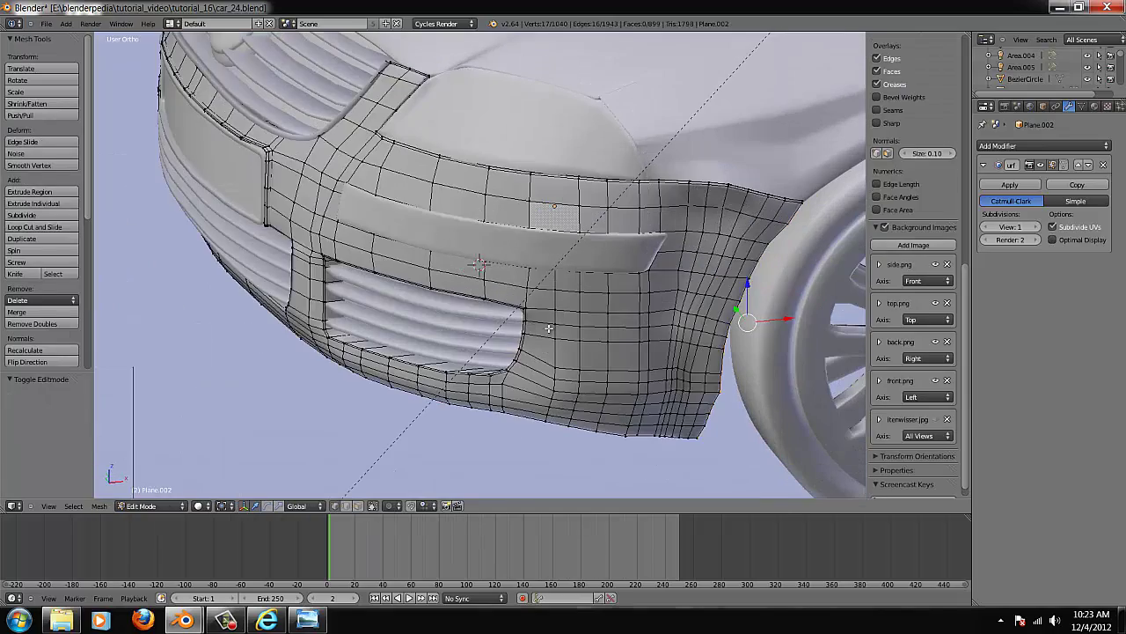
scroll(548, 331, down, 3)
middle_drag(556, 354, 491, 435)
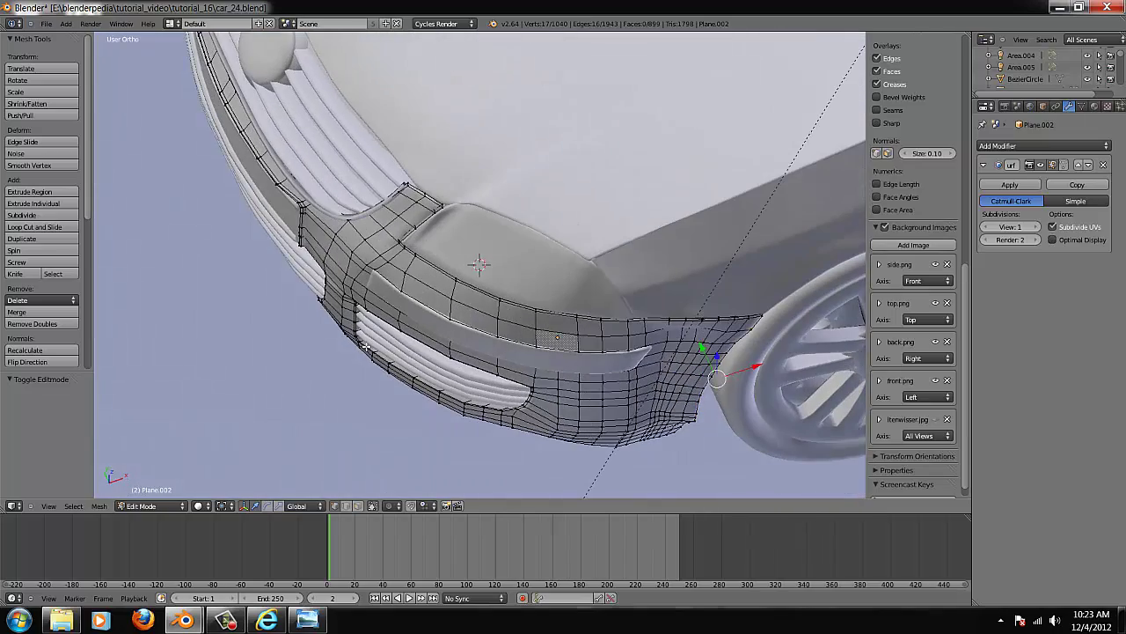
- Compare the bumper mesh with the side blueprint by switching between wireframe and solid shading and toggling the layers
key(KP_1)
key(z)
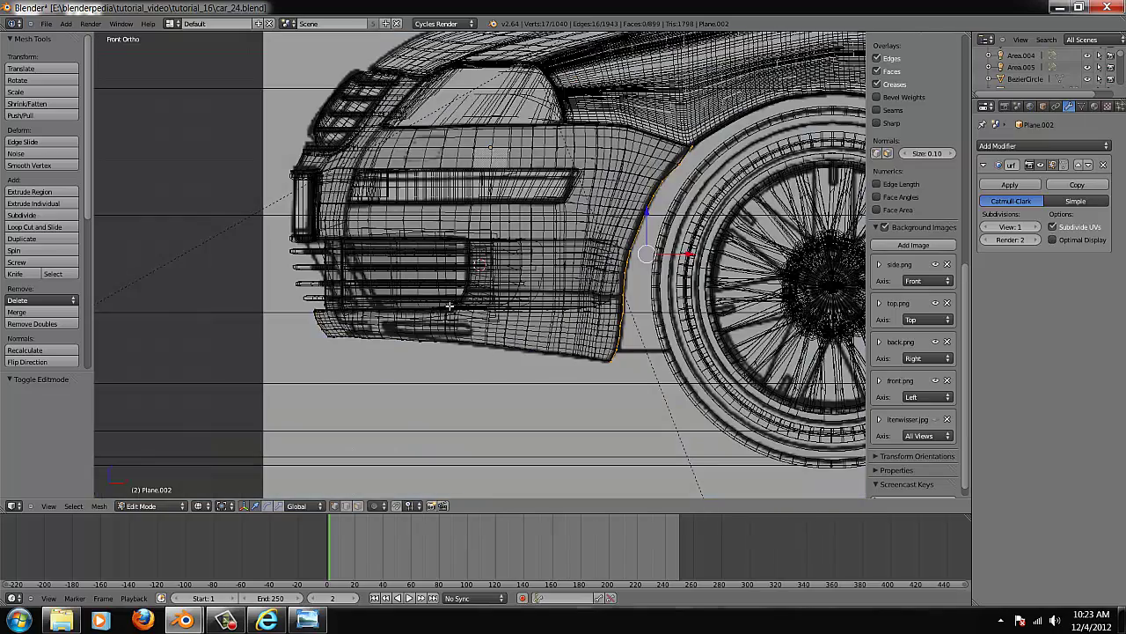
key(z)
key(z)
key(z)
key(z)
key(z)
key(z)
key(grave)
key(grave)
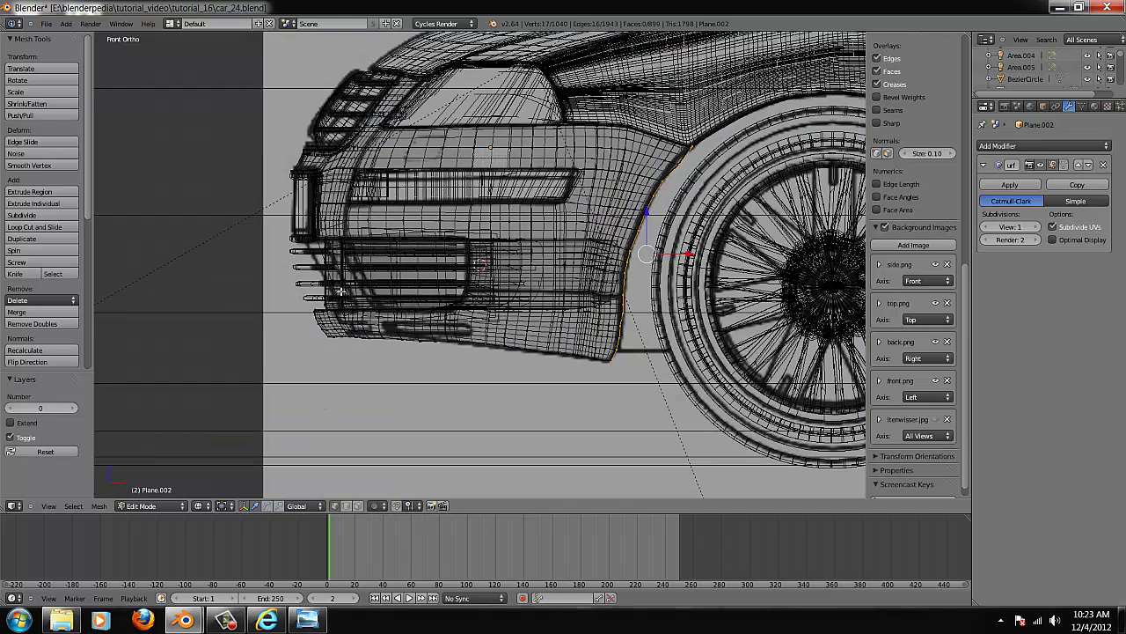
- Return the bumper to Object Mode and check the bare side blueprint by hiding and showing the car's layers
right_click(301, 332)
key(Tab)
key(grave)
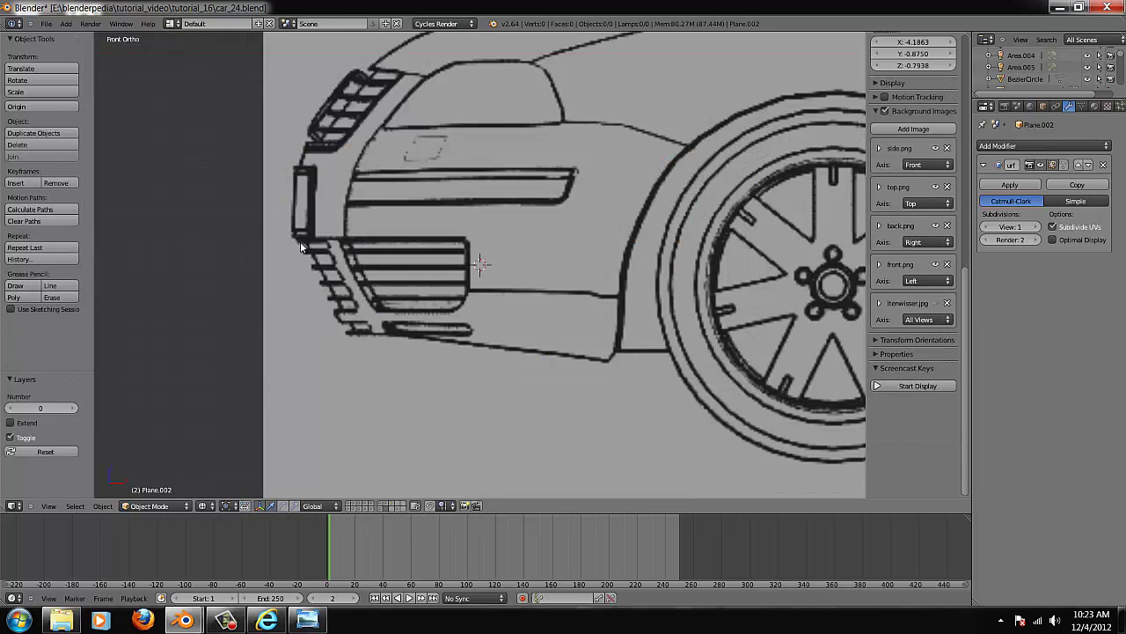
key(grave)
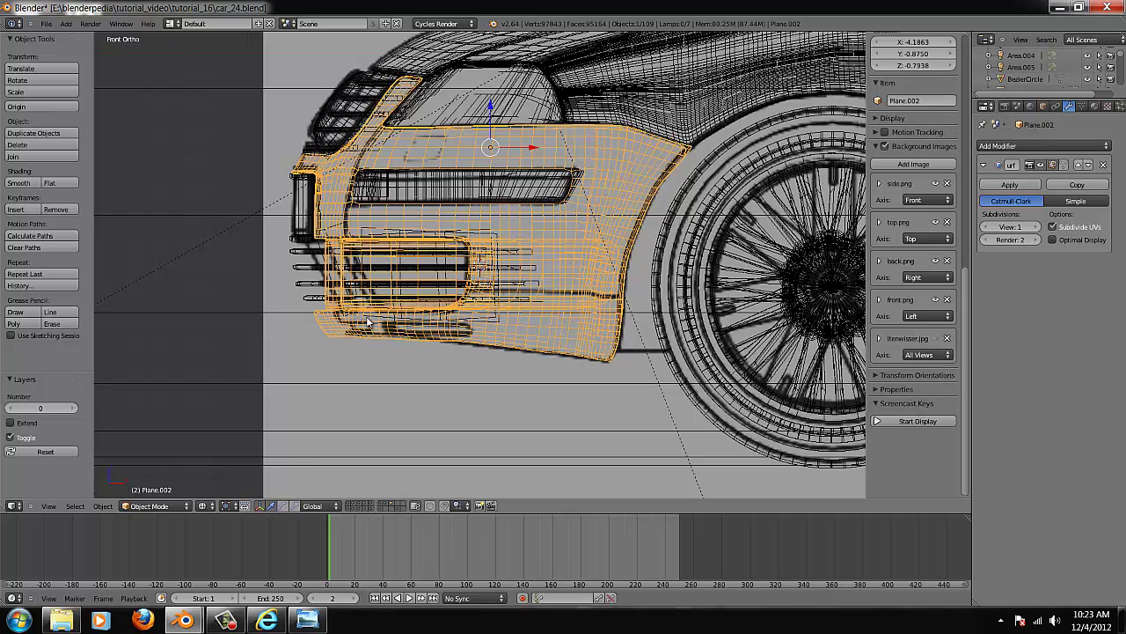
- Compare the bumper's wireframe with the blueprints in the top, front-end and side views of the car
key(KP_7)
key(z)
key(z)
scroll(368, 322, down, 3)
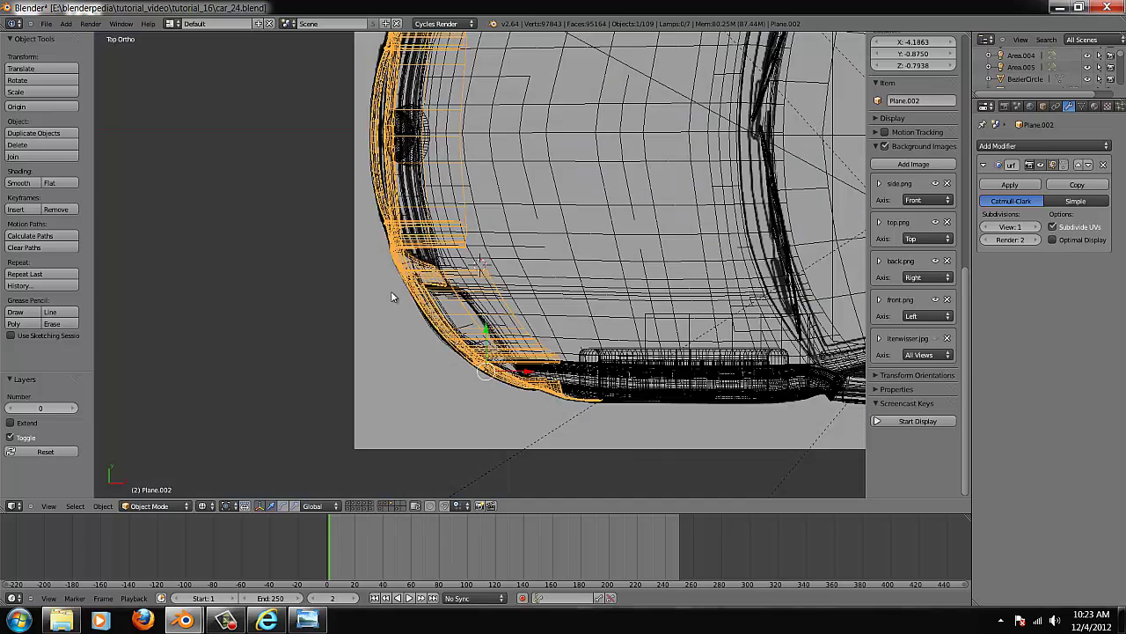
scroll(393, 296, down, 1)
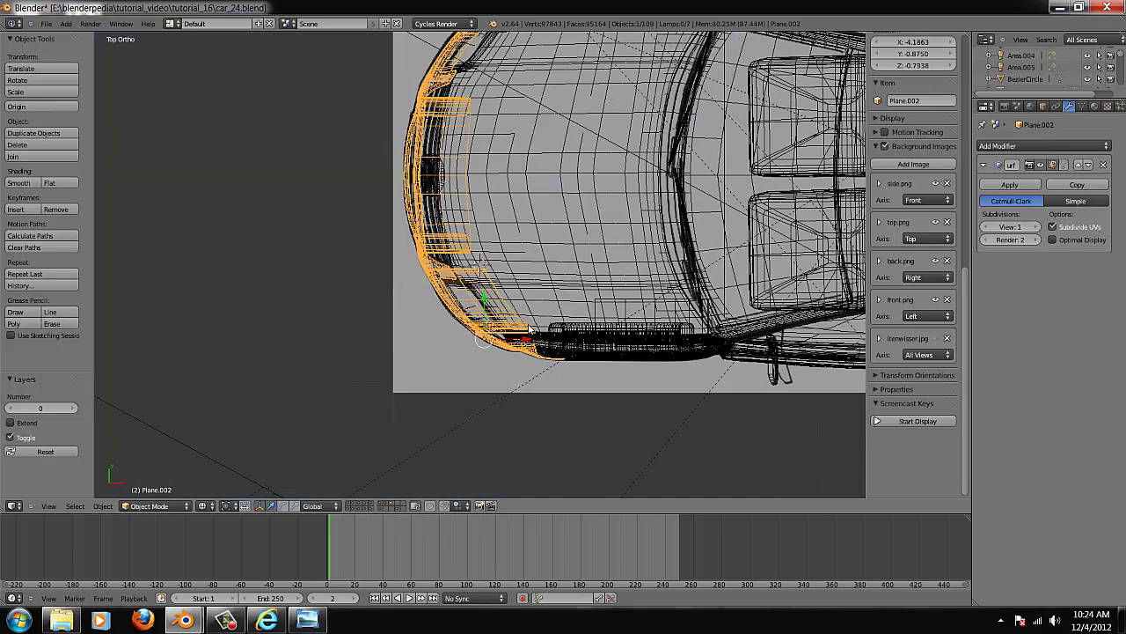
key(ctrl+KP_3)
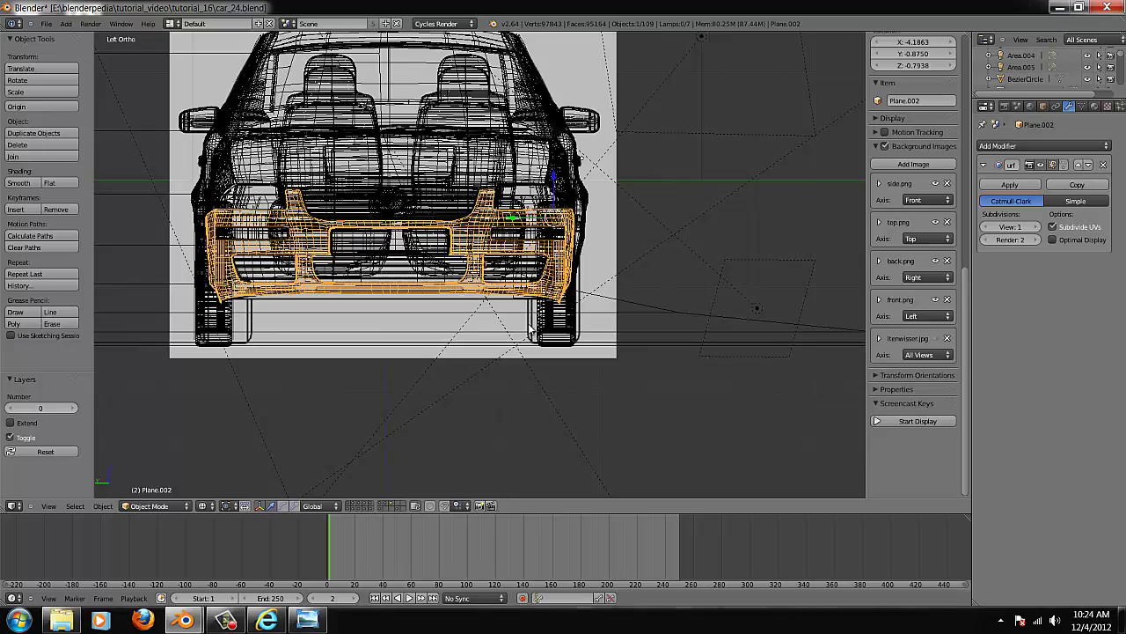
key(z)
key(z)
key(KP_1)
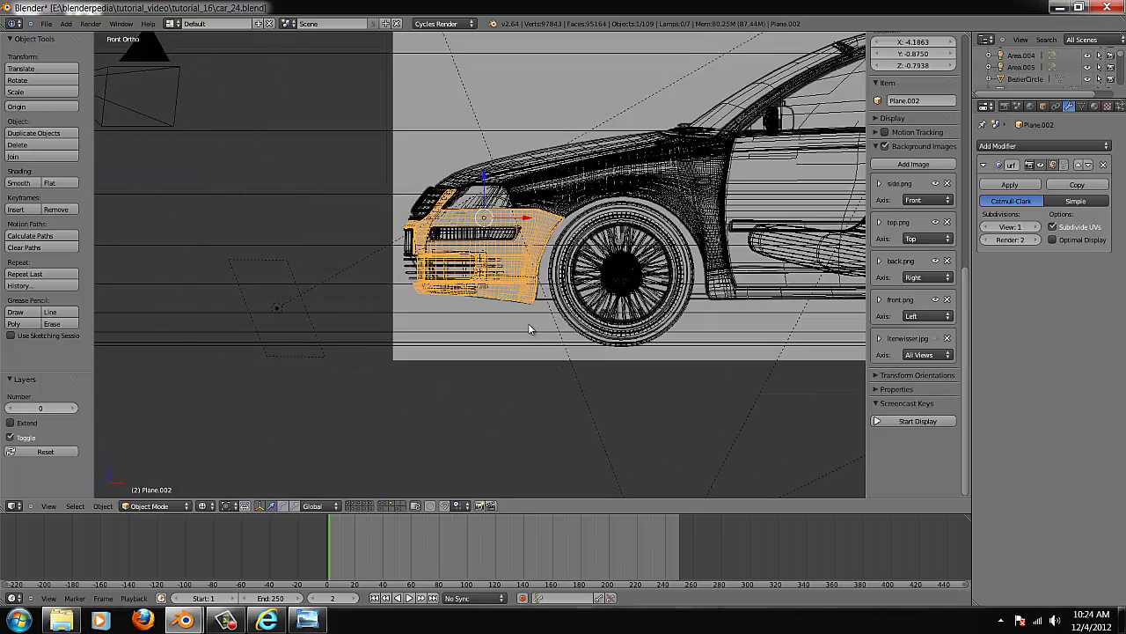
scroll(440, 347, up, 4)
scroll(415, 312, down, 4)
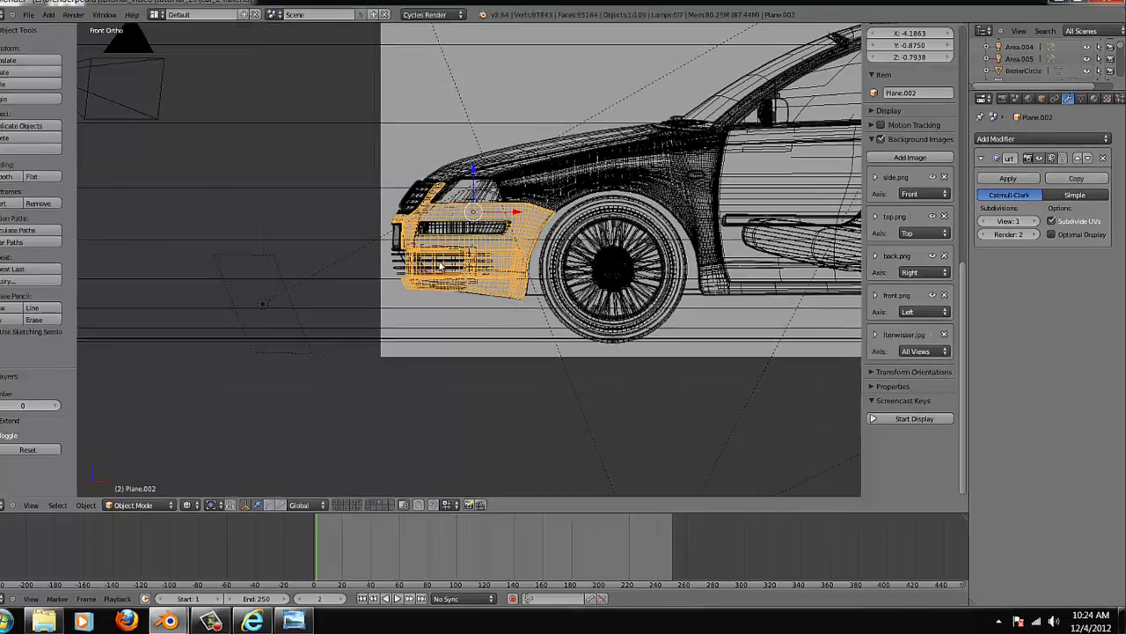
- Examine the bumper and front wheel area in solid shading from an angle and from the side
middle_drag(440, 262, 437, 287)
key(z)
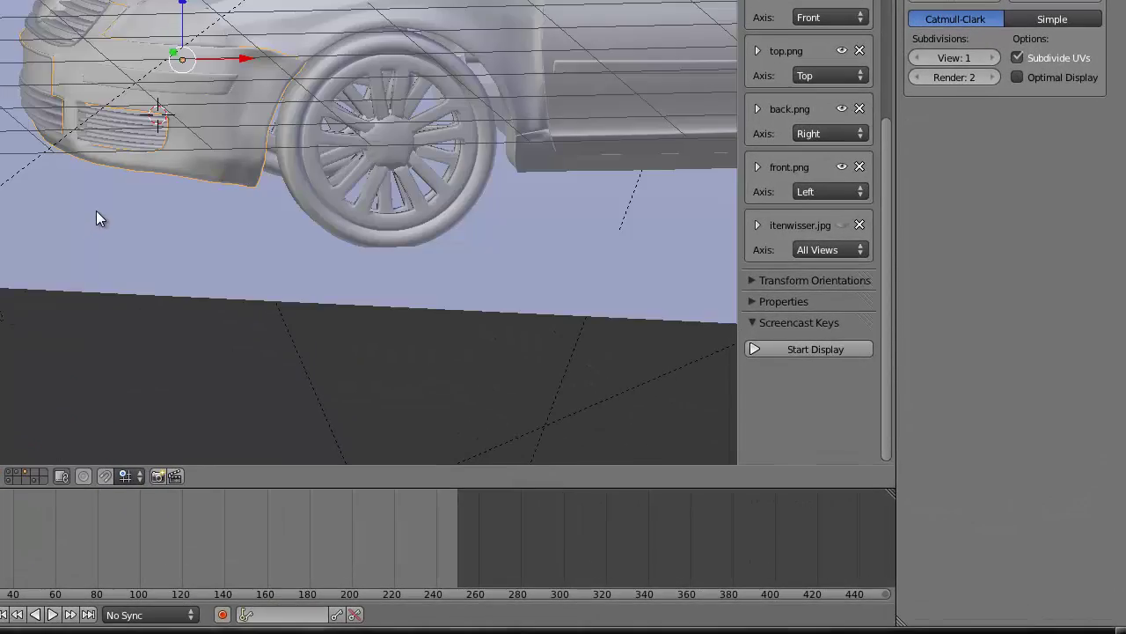
mouse_move(85, 199)
middle_down()
mouse_move(138, 224)
mouse_move(152, 267)
mouse_move(144, 216)
mouse_move(83, 254)
mouse_move(179, 247)
mouse_move(124, 237)
mouse_move(111, 253)
middle_up()
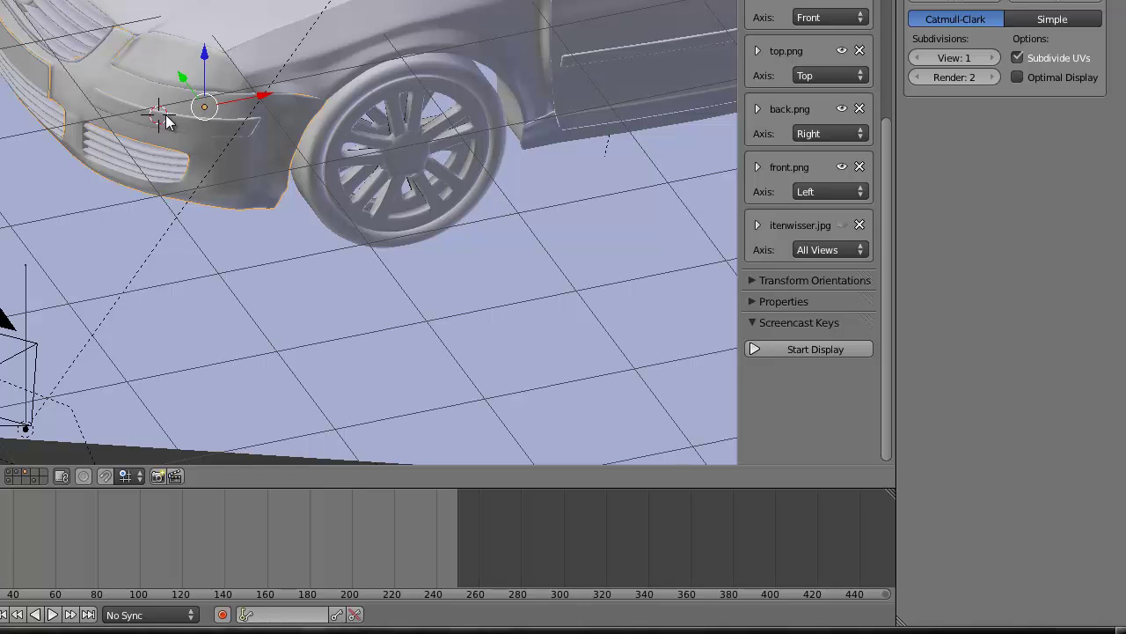
key(KP_3)
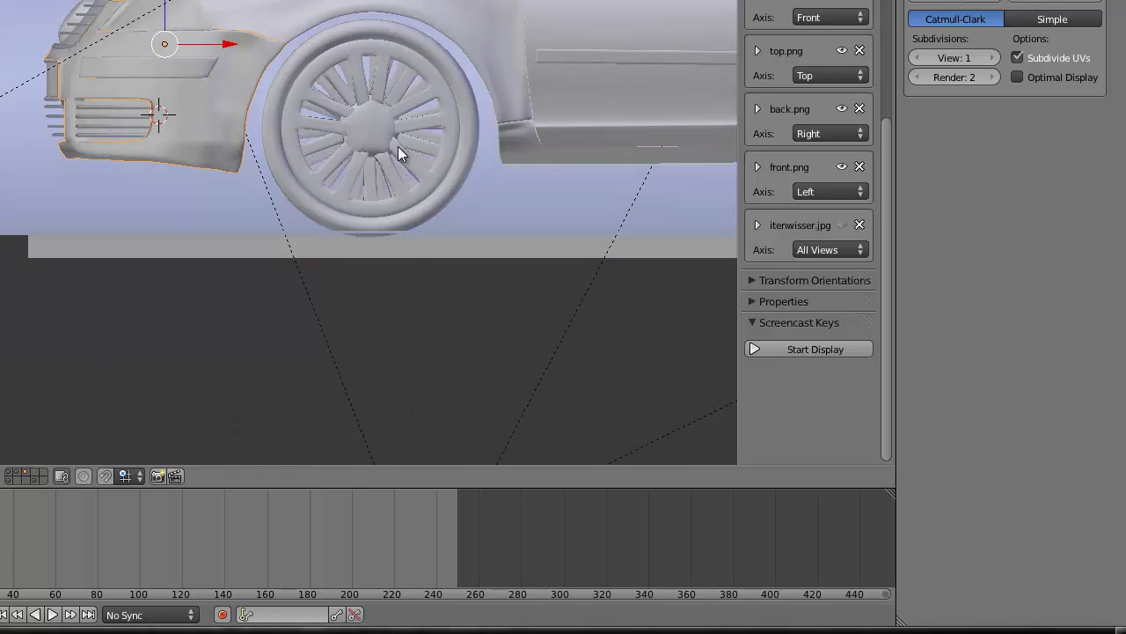
- Place the 3D cursor on the front wheel's hub and centre the view on it to inspect the spokes
click(376, 116)
key(alt+Home)
scroll(377, 115, up, 3)
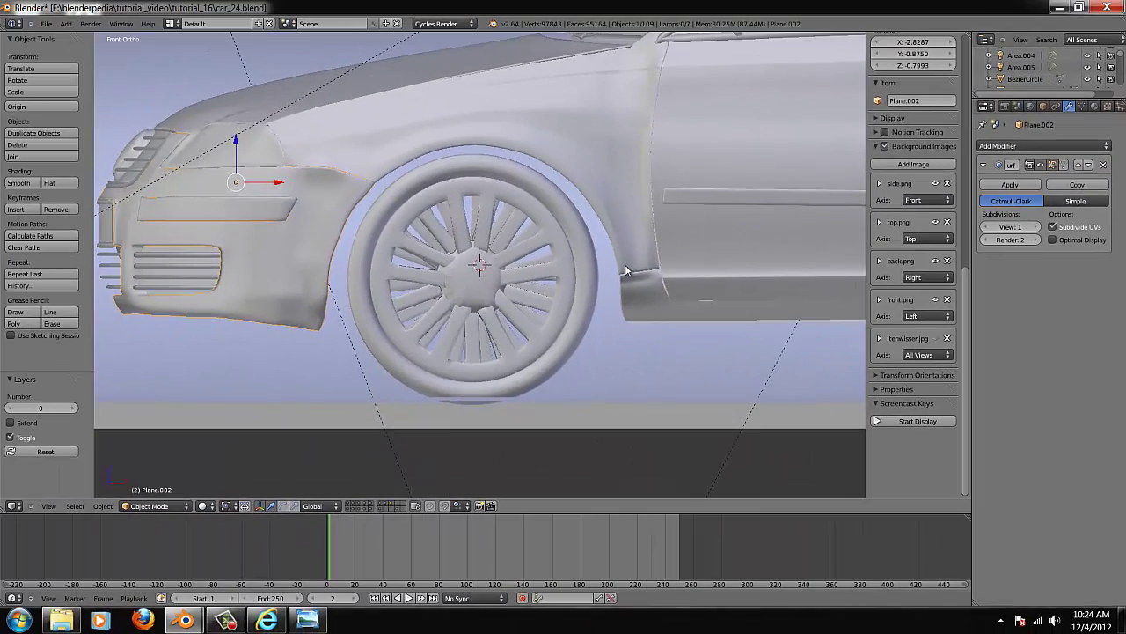
scroll(626, 270, up, 3)
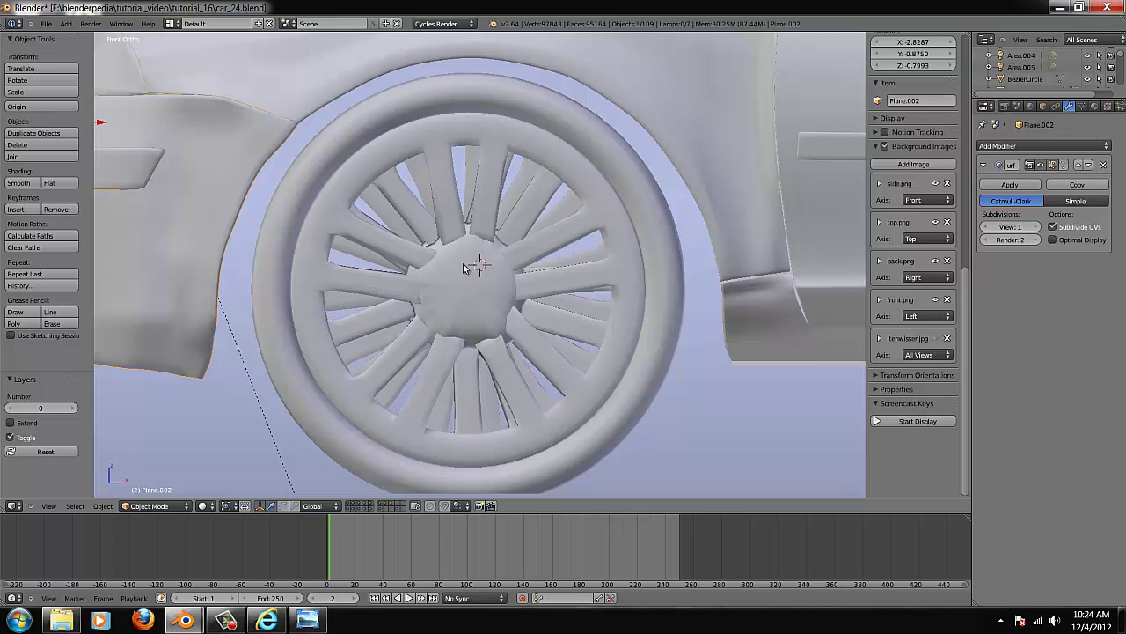
scroll(452, 264, up, 2)
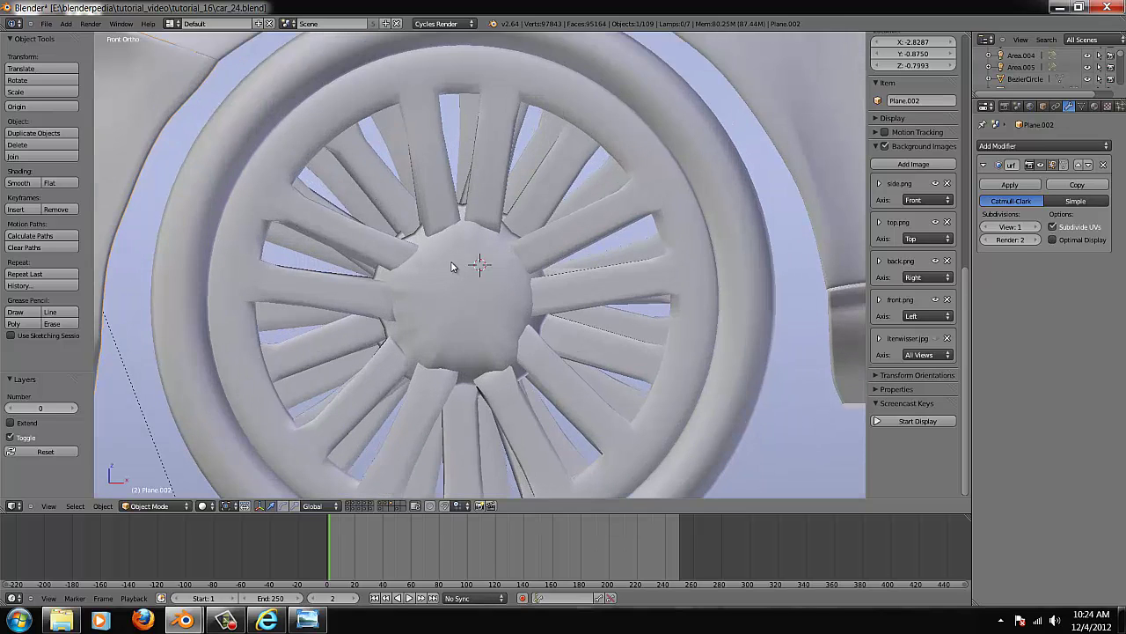
scroll(453, 264, down, 3)
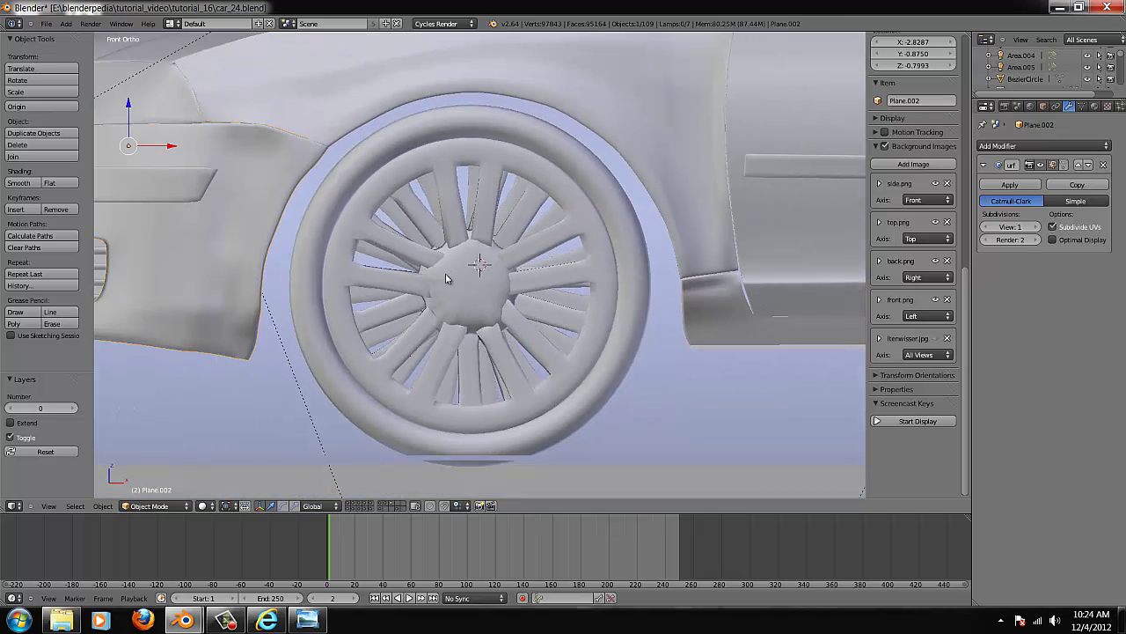
- Select the front wheel's rim object and switch the viewport to textured shading to inspect the wheel
right_click(506, 238)
scroll(491, 231, down, 5)
middle_drag(491, 232, 476, 264)
scroll(475, 264, up, 5)
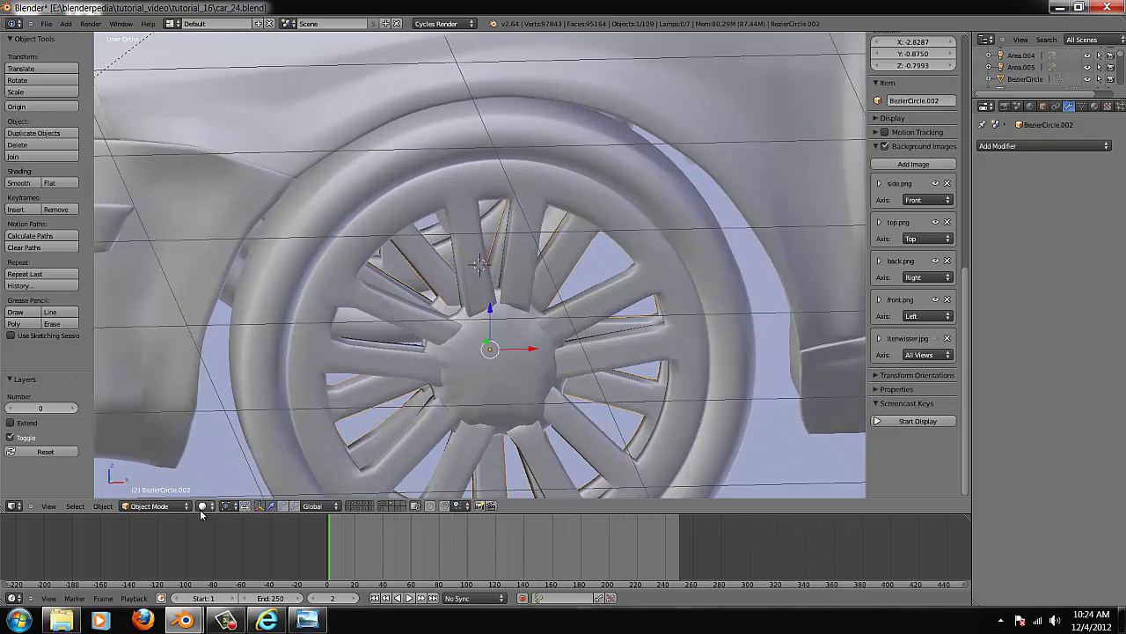
click(203, 506)
click(270, 455)
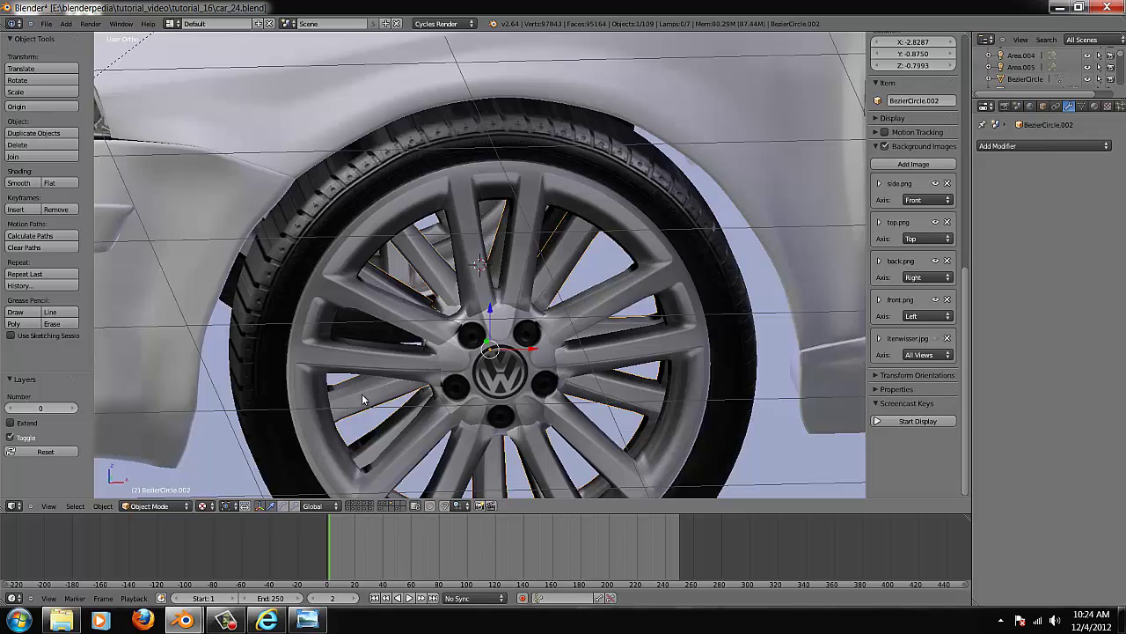
- Compare the wheel with the side blueprint in wireframe and switch to an empty layer showing only the blueprint
scroll(362, 399, down, 2)
mouse_move(499, 392)
middle_down()
mouse_move(481, 387)
mouse_move(466, 359)
mouse_move(488, 384)
middle_up()
key(KP_1)
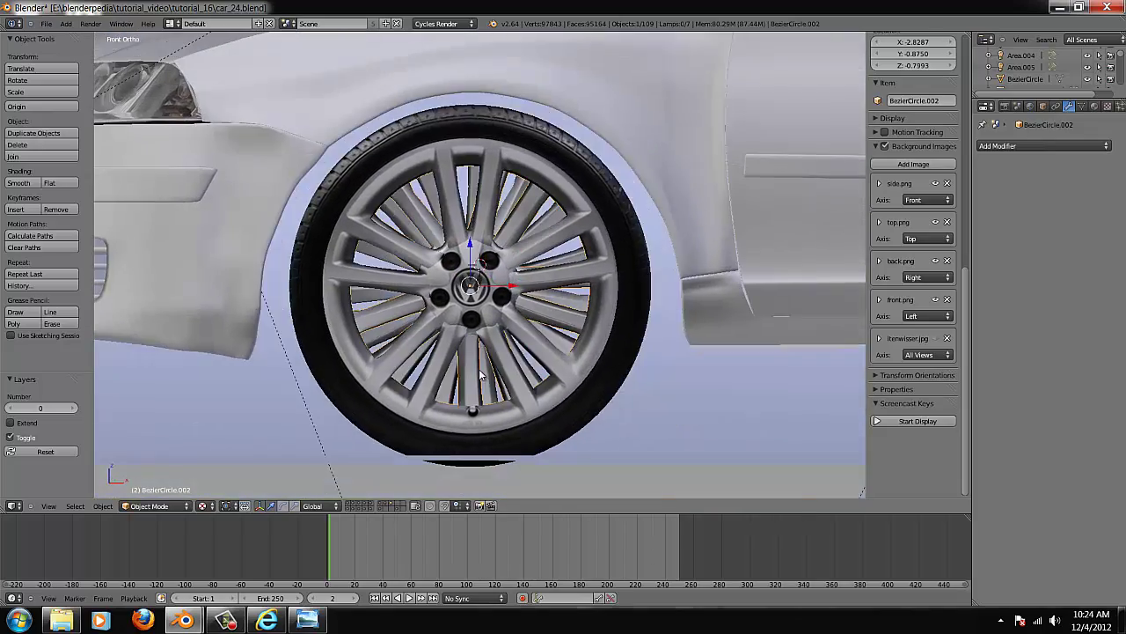
key(z)
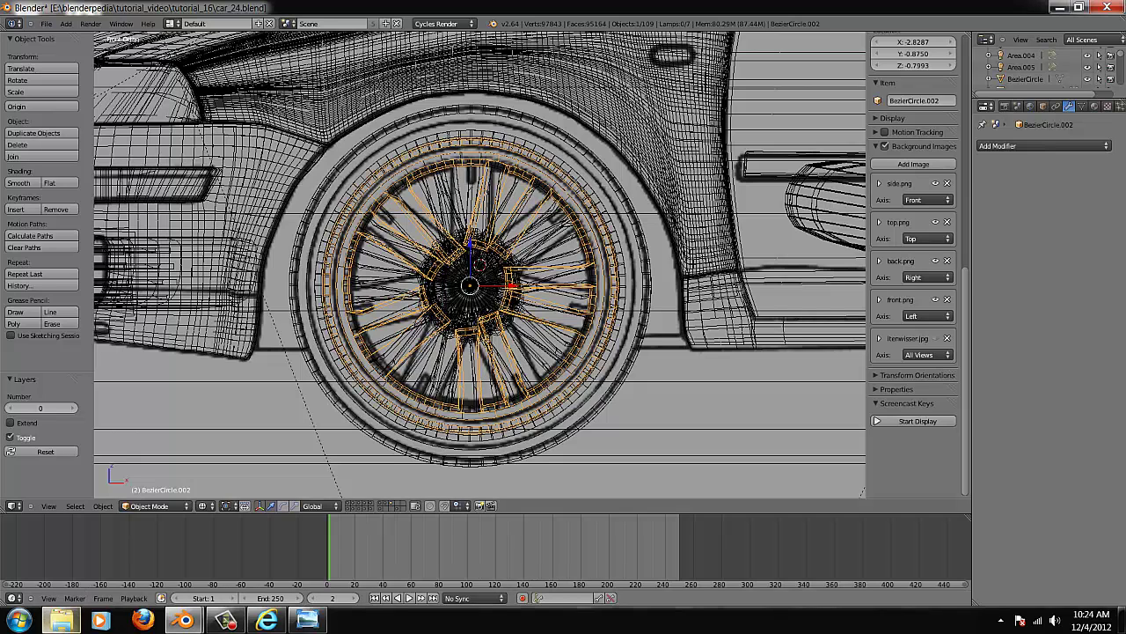
scroll(246, 484, down, 1)
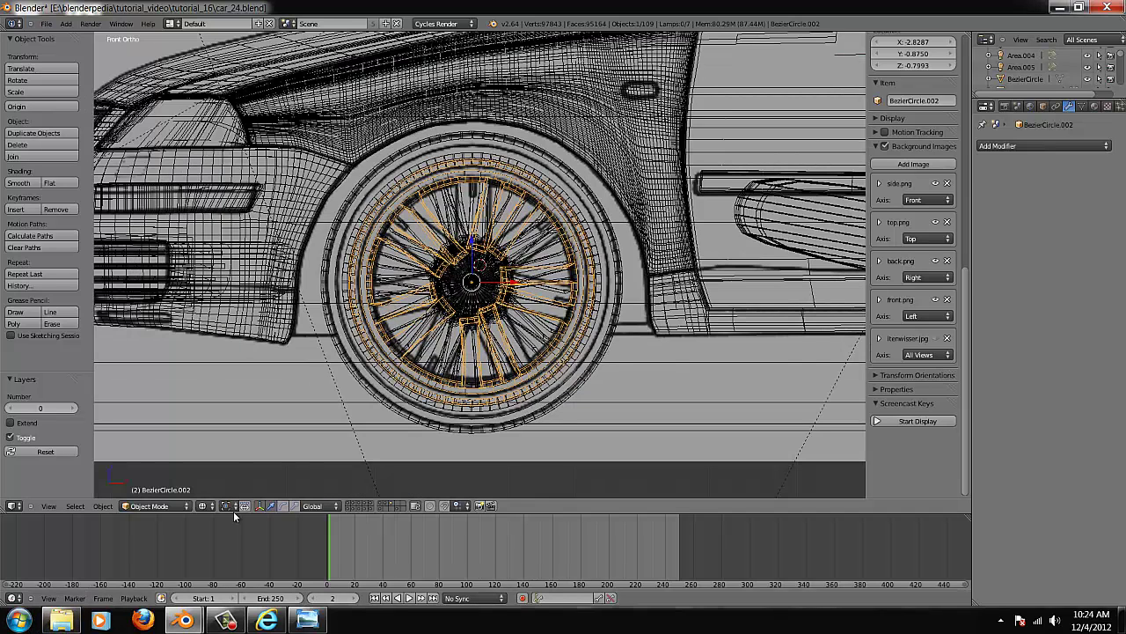
click(397, 509)
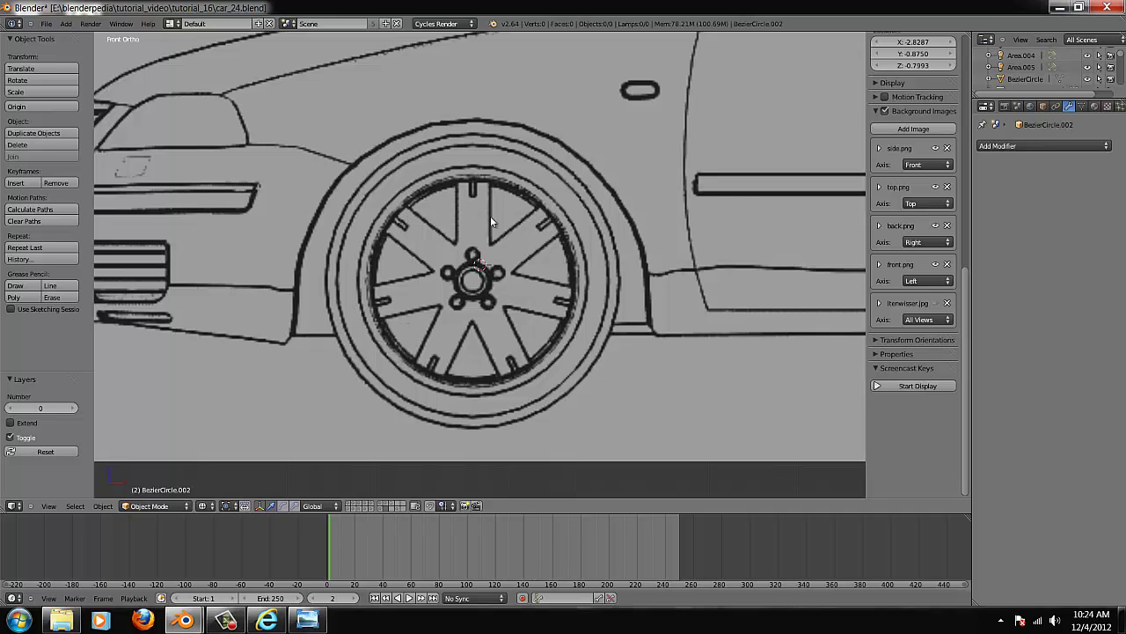
- Switch to the tutorial_16 folder in Windows Explorer and view the wheel JPEG reference photo, returning to the folder
click(61, 621)
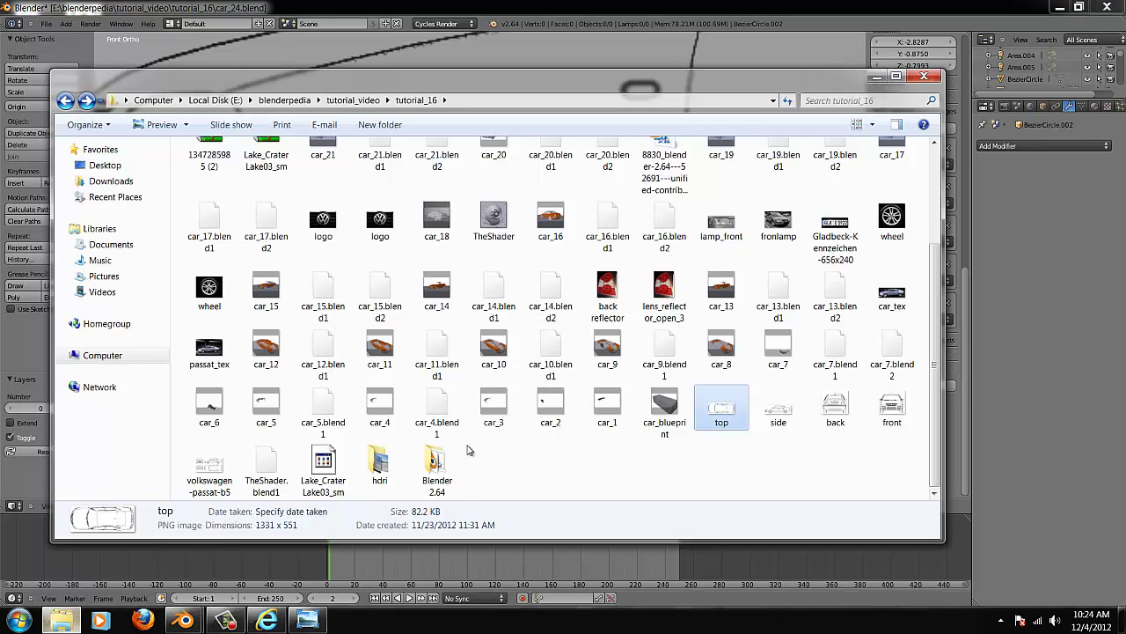
click(599, 295)
scroll(586, 327, up, 2)
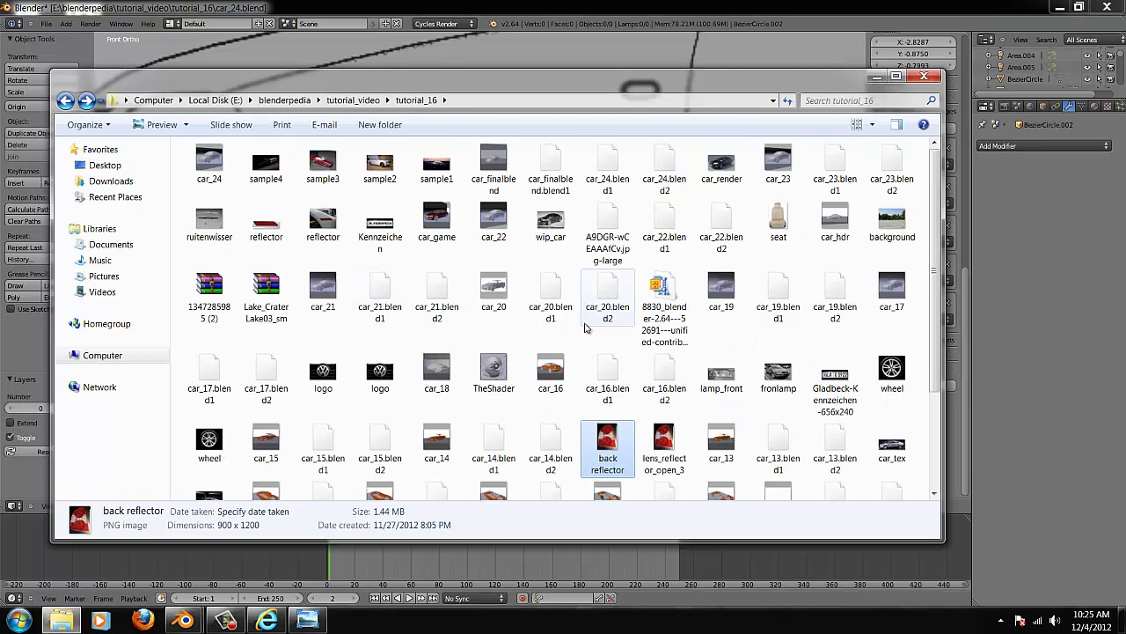
scroll(586, 327, down, 2)
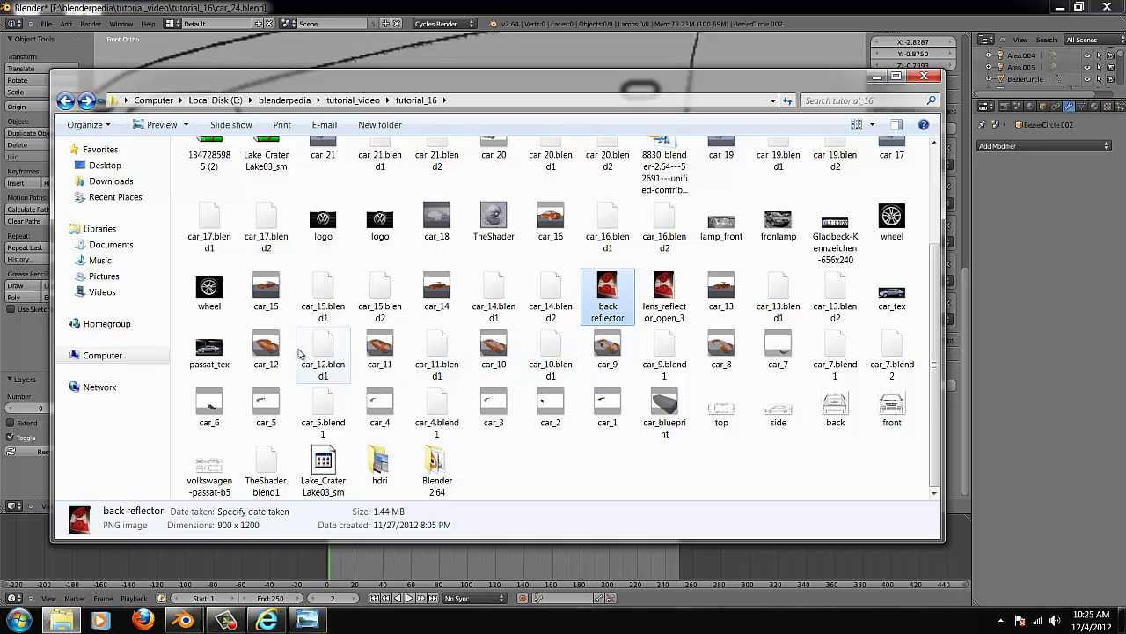
double_click(214, 295)
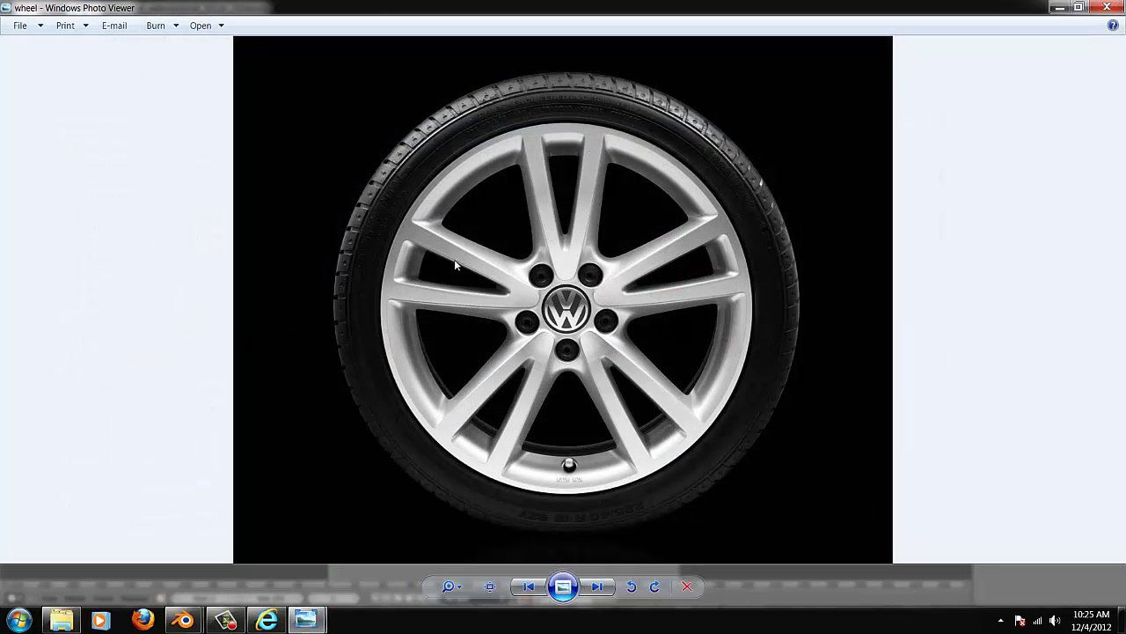
click(1058, 6)
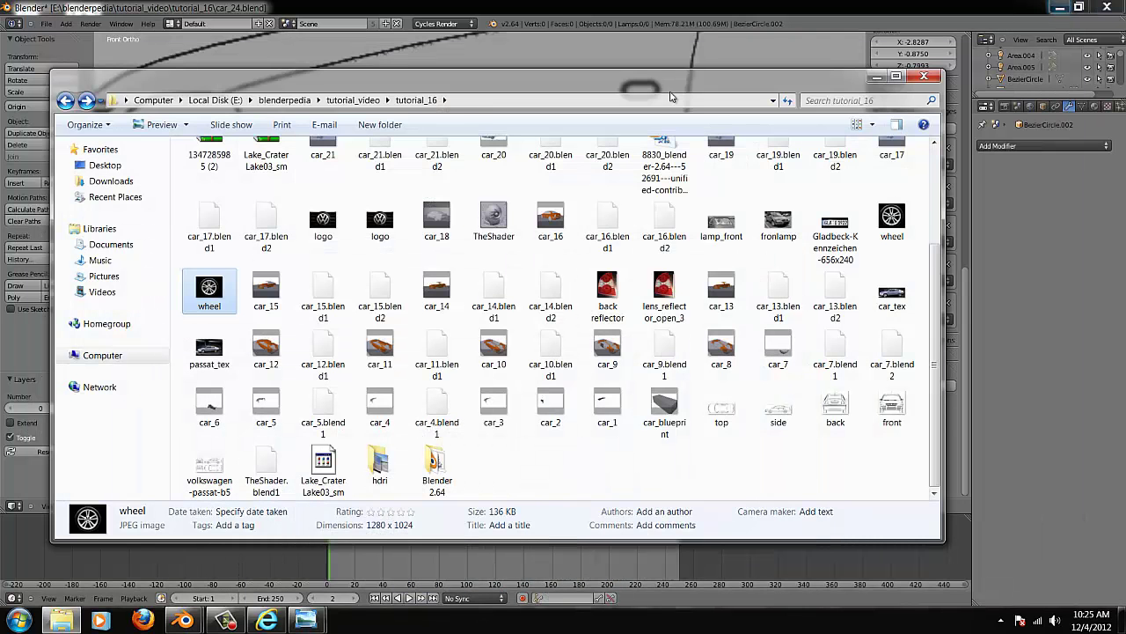
- Return to Blender and inspect the rendered car in the Node Editor's backdrop, focusing on the front wheel, before restoring the 3D View
click(491, 16)
click(12, 506)
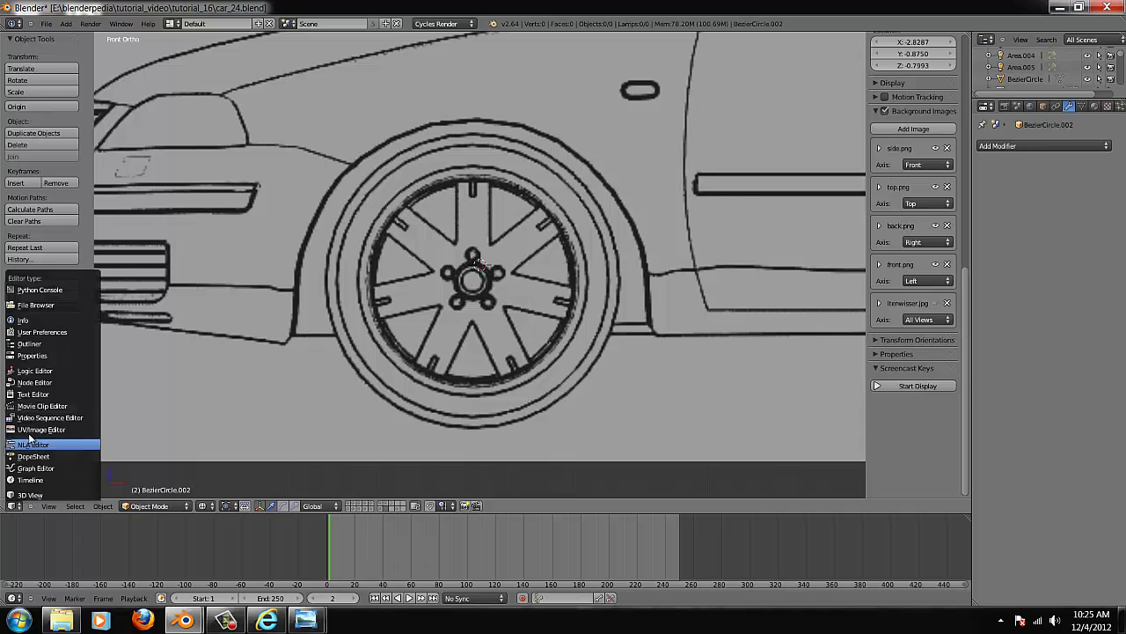
click(35, 387)
scroll(485, 378, down, 2)
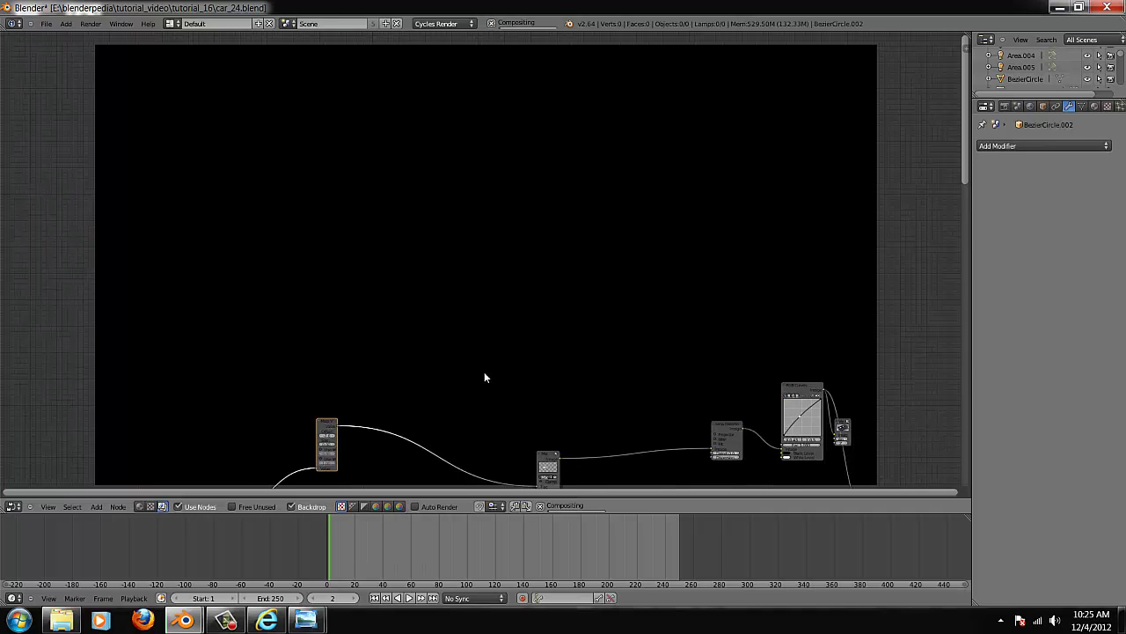
middle_drag(485, 377, 419, 211)
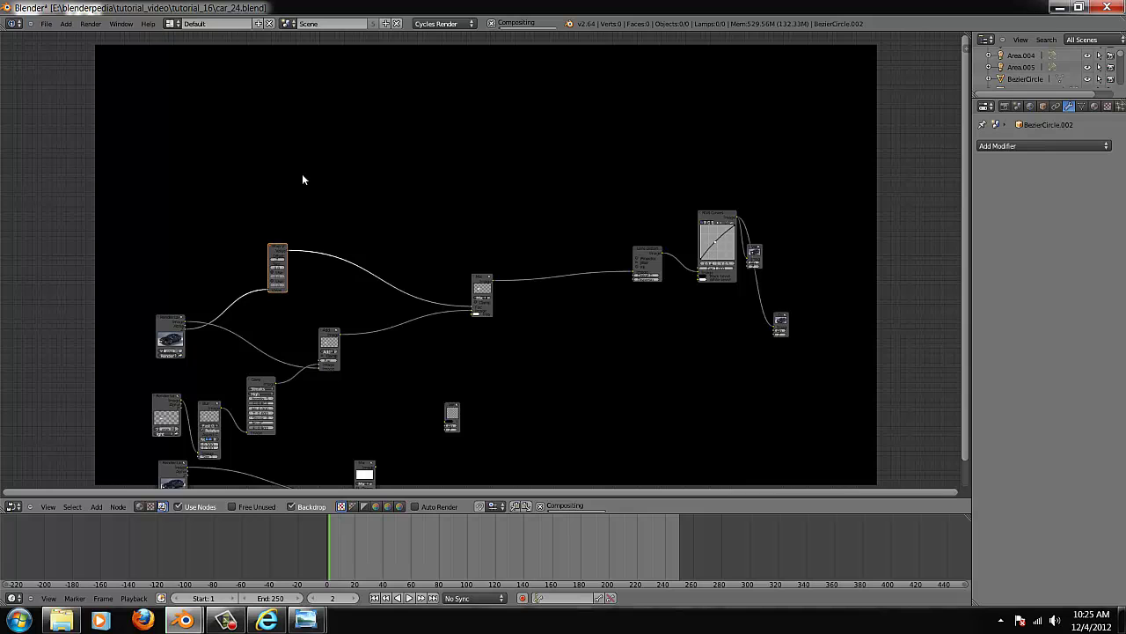
scroll(301, 173, down, 2)
middle_drag(303, 171, 367, 228)
middle_drag(454, 292, 637, 330)
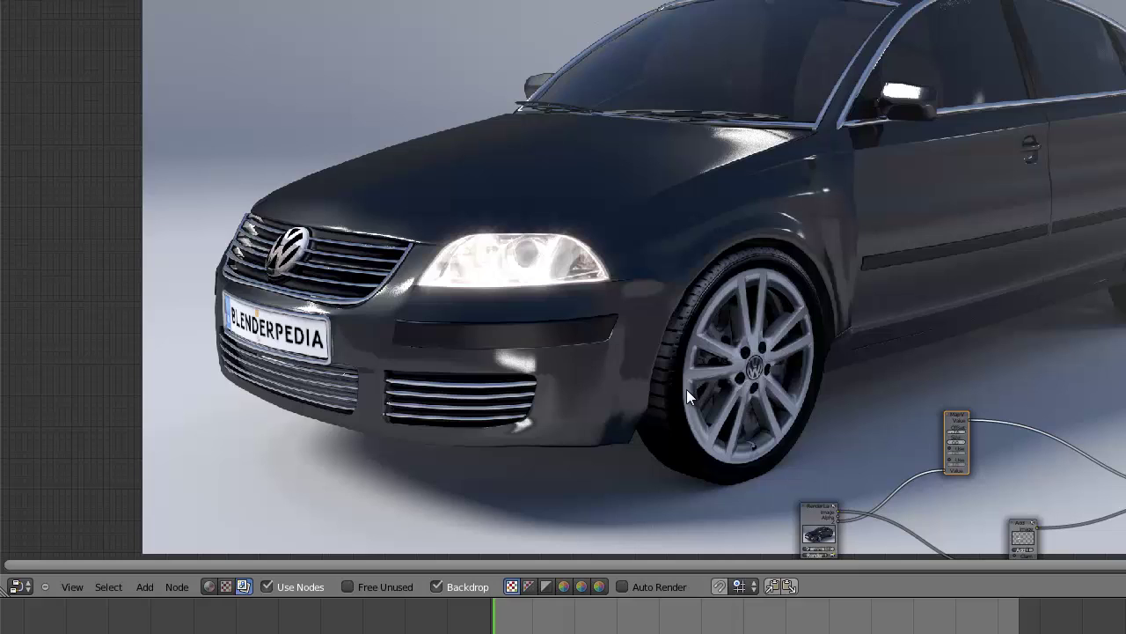
click(20, 586)
click(40, 573)
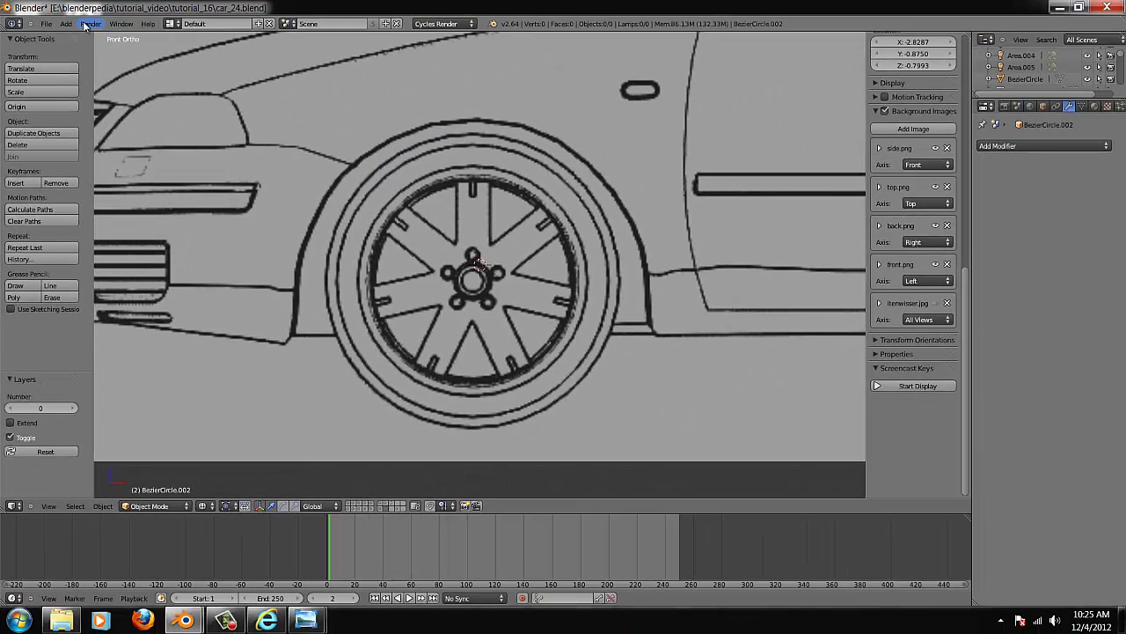
- Add a Bezier circle at the 3D cursor on the front wheel and set its X rotation to 90°
click(91, 24)
click(66, 24)
mouse_move(78, 47)
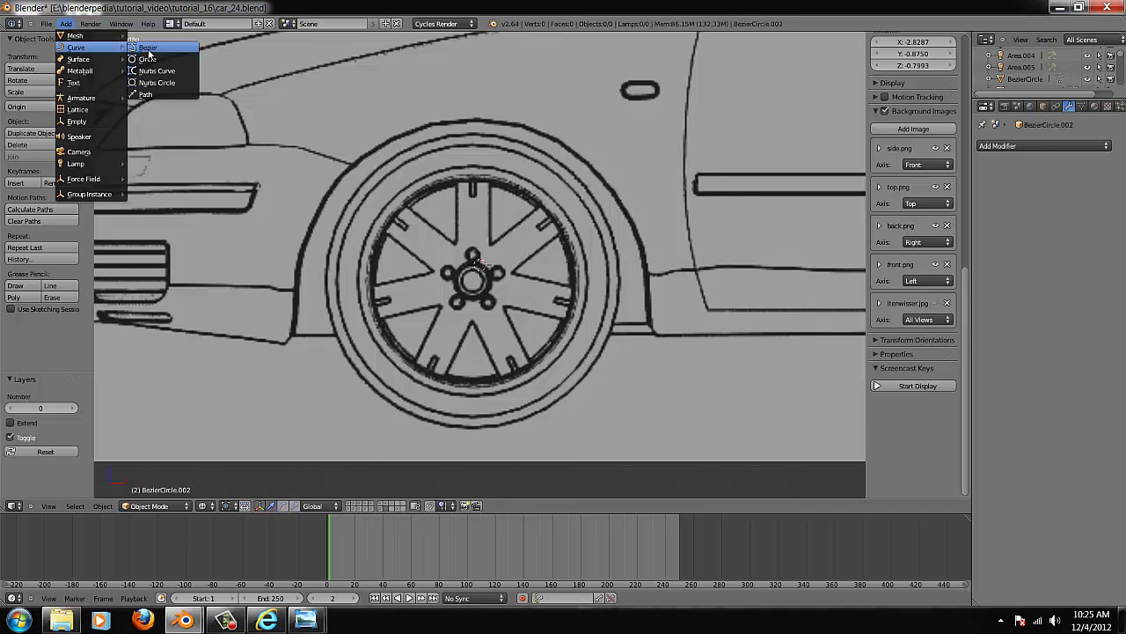
click(148, 59)
scroll(738, 185, up, 5)
scroll(617, 263, down, 7)
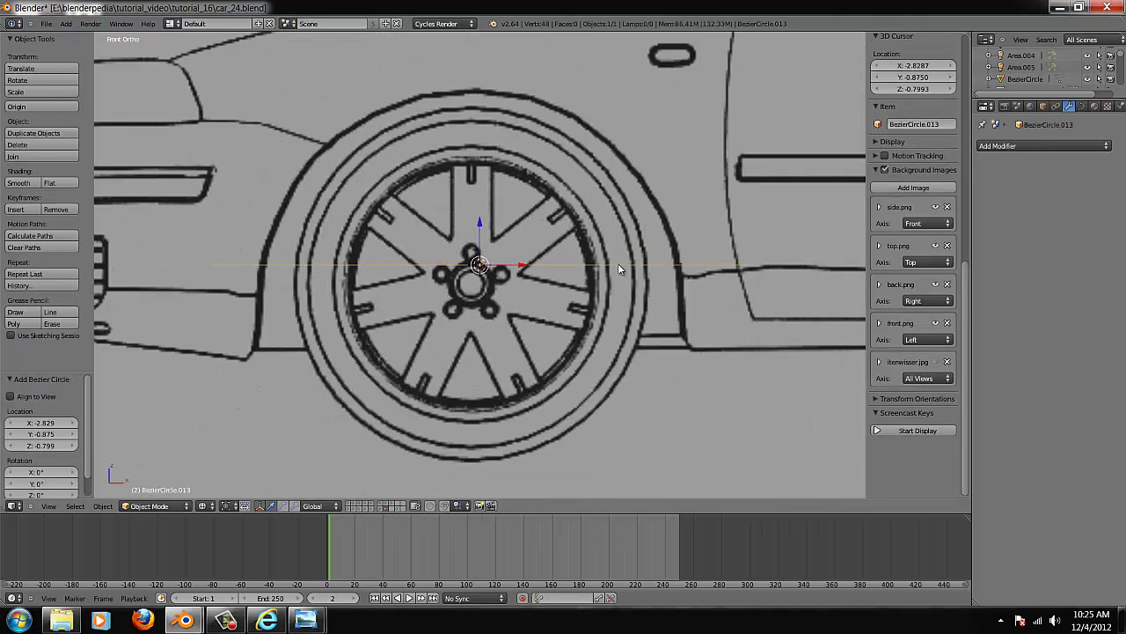
scroll(927, 203, up, 5)
scroll(927, 203, up, 6)
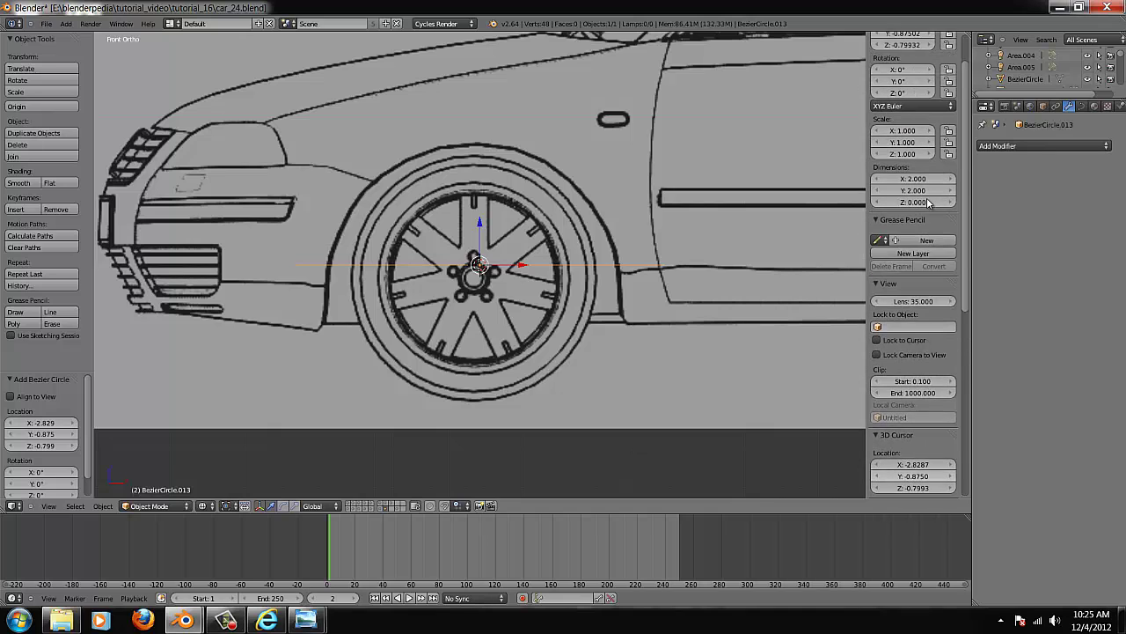
click(899, 118)
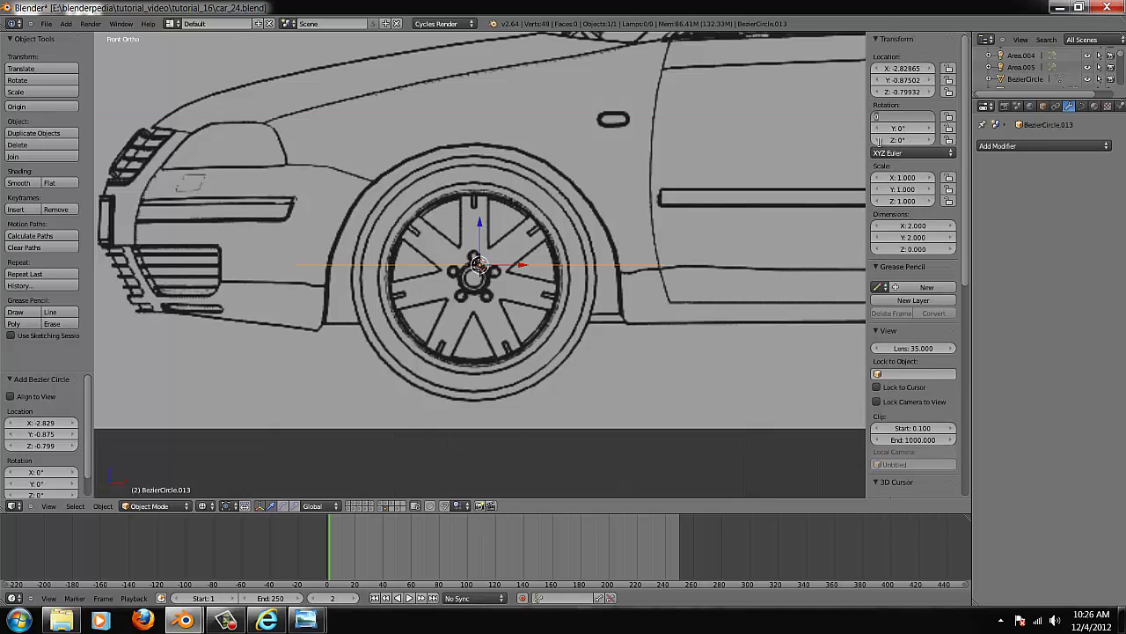
text(90)
key(Return)
- Scale the circle to about 0.575 and centre it on the blueprint's wheel hub so it runs through the tyre's sidewall
key(s)
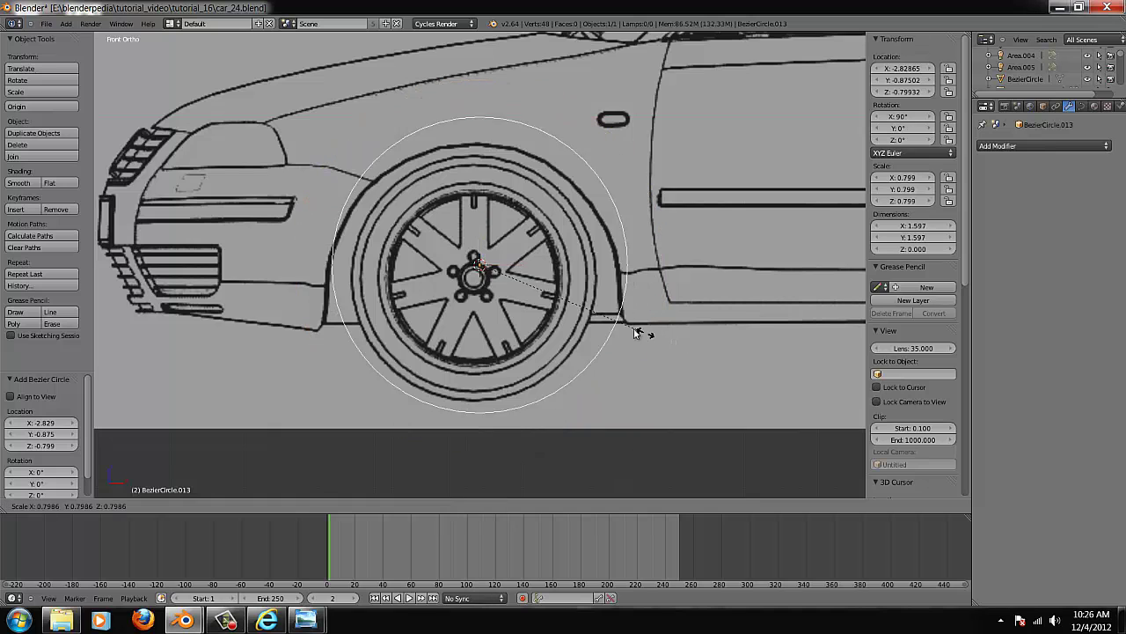
click(619, 316)
scroll(638, 292, up, 3)
key(g)
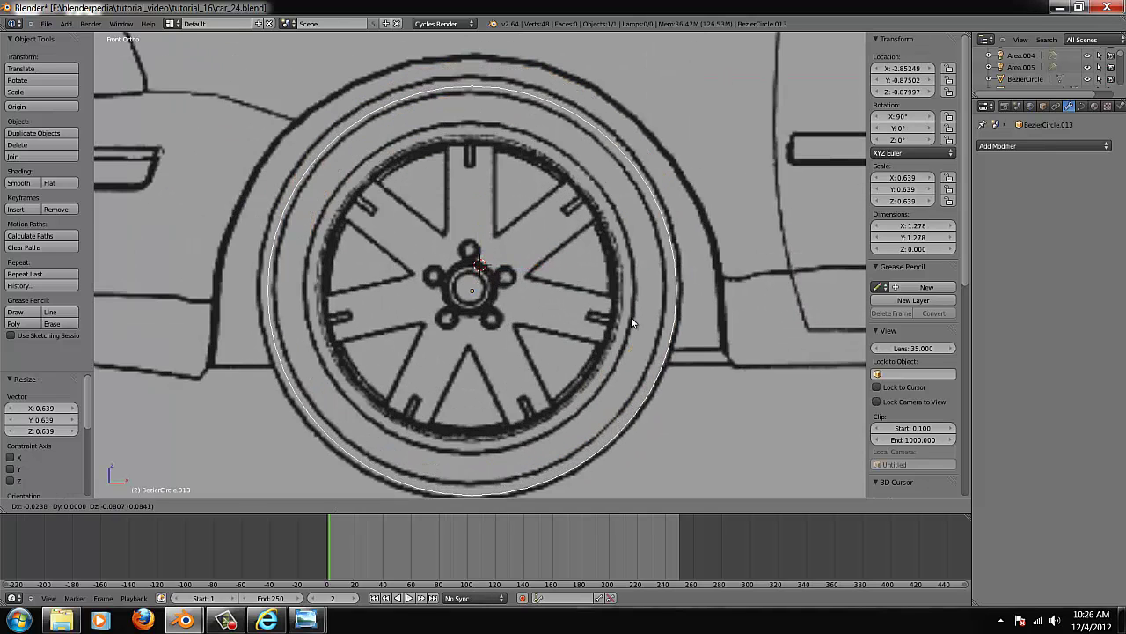
click(631, 316)
key(s)
click(660, 337)
key(g)
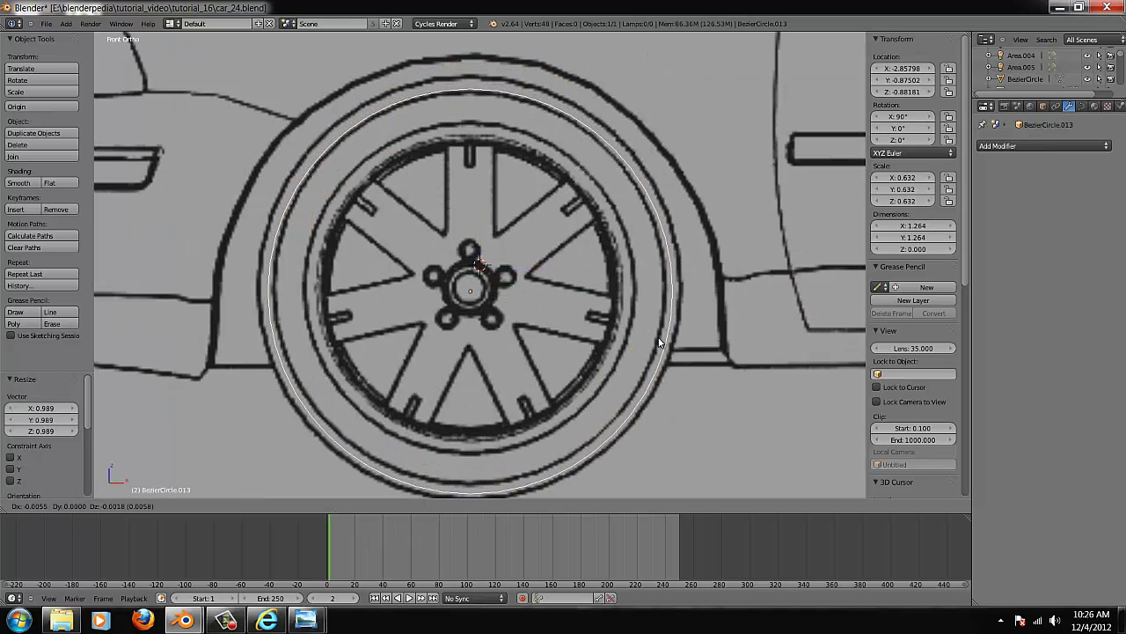
scroll(656, 334, down, 2)
click(656, 334)
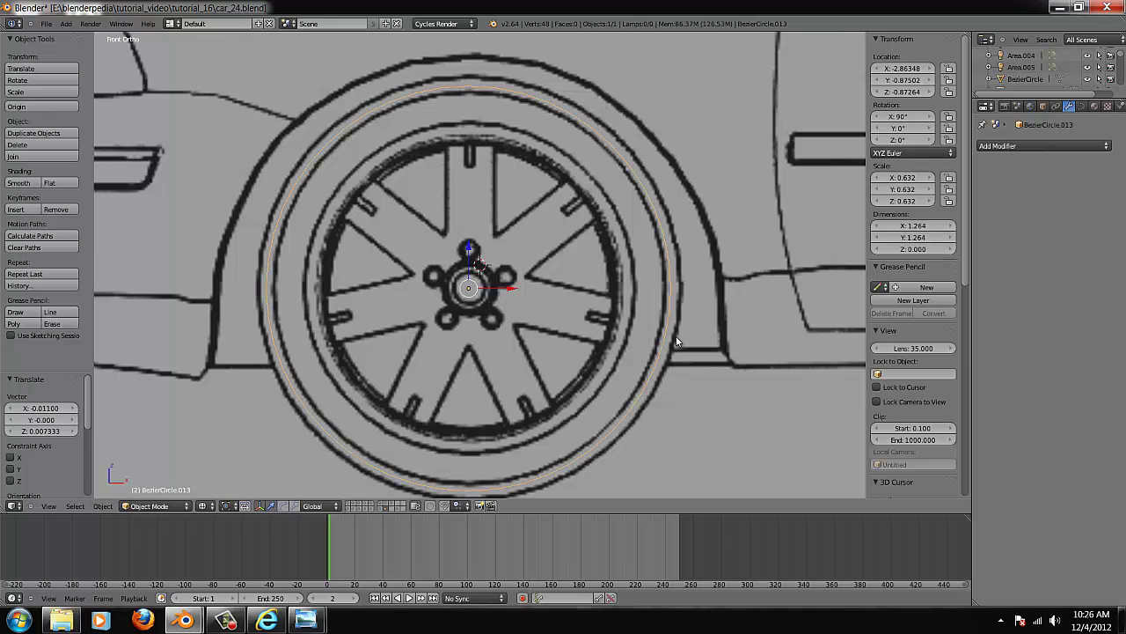
key(s)
click(656, 332)
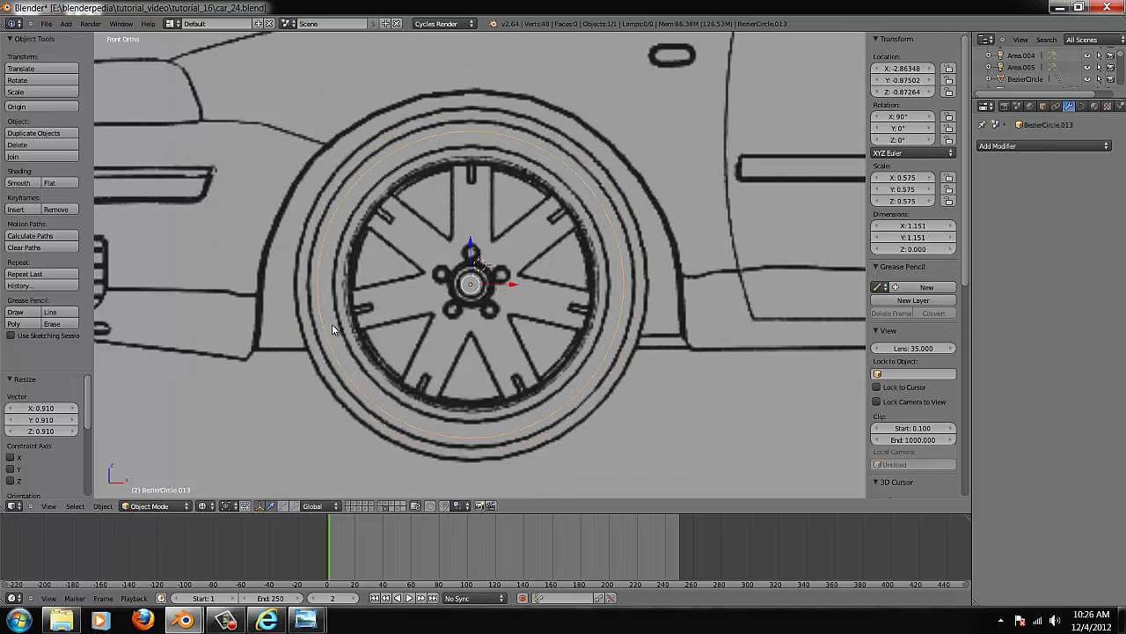
- Give the circle a bevel depth of 0.178 and a bevel resolution of 1, and scale it to about 0.561 in solid shading
click(1082, 107)
click(1073, 208)
click(1072, 204)
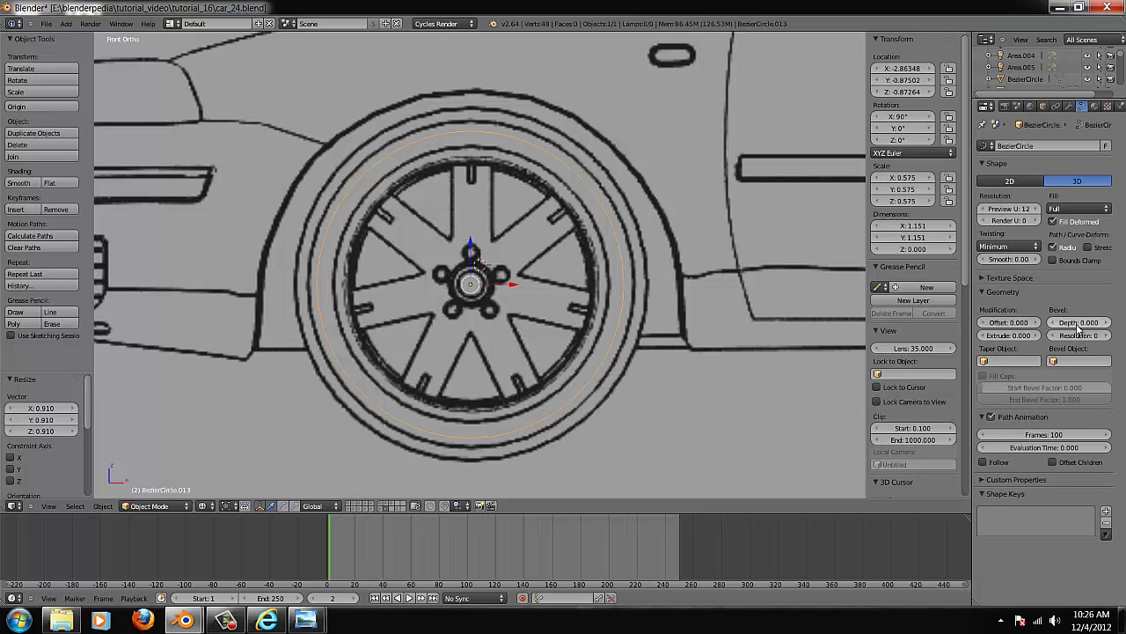
drag(1078, 327, 1095, 328)
key(z)
key(s)
click(795, 337)
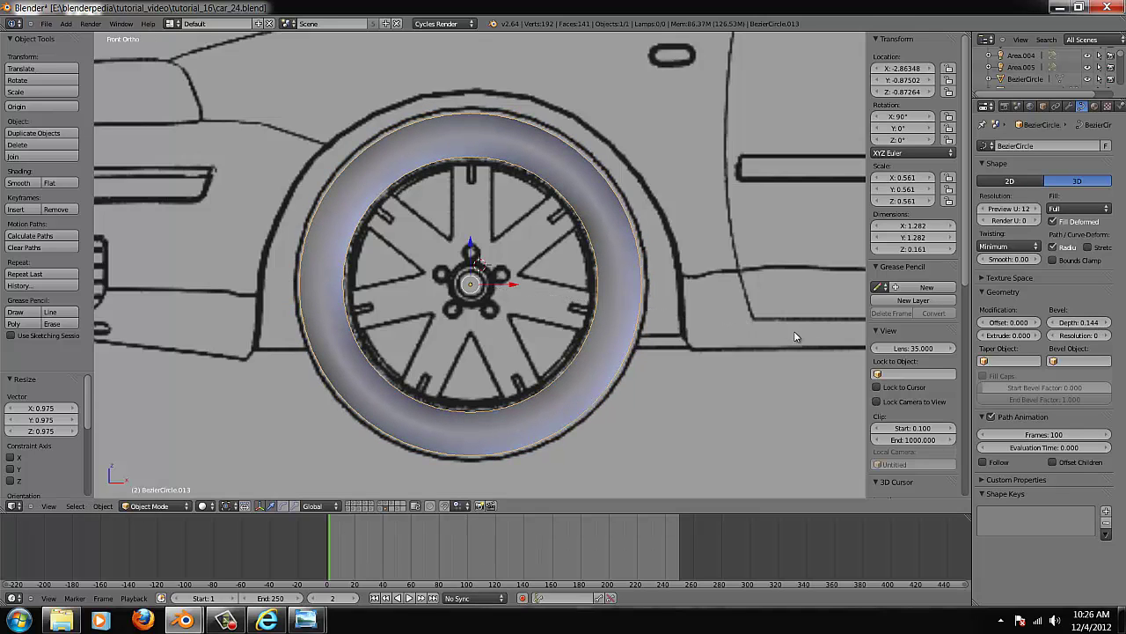
mouse_move(1091, 326)
mouse_down()
mouse_move(1079, 327)
mouse_move(1097, 332)
mouse_up()
click(1105, 336)
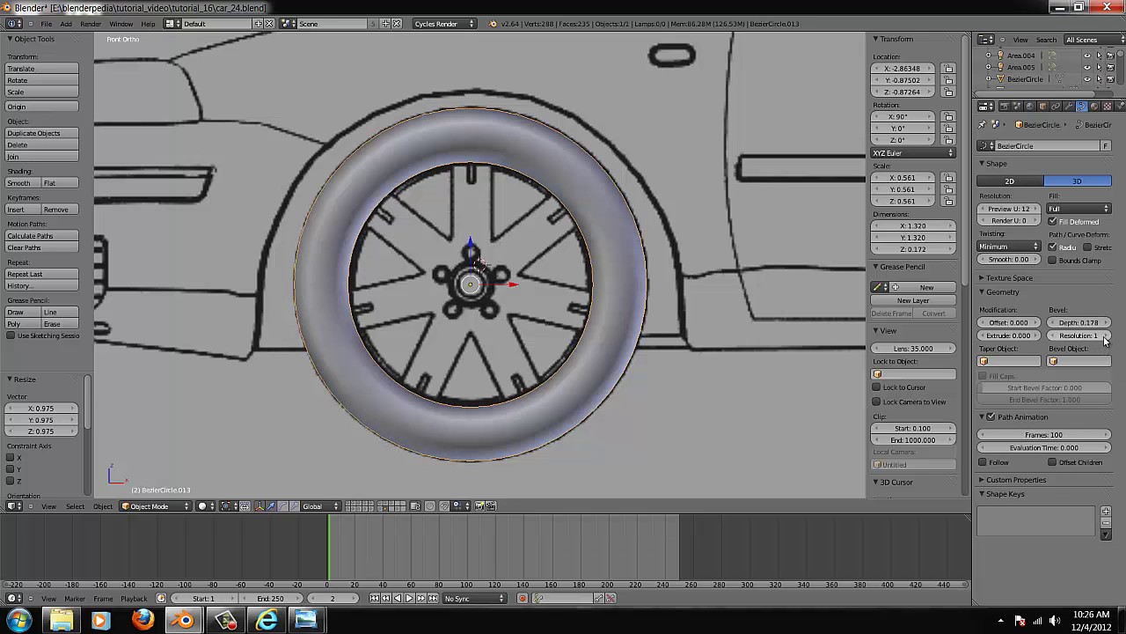
- Extrude the tyre curve by 0.276, set its bevel resolution to 2, and compare it with the side blueprint in wireframe
middle_drag(650, 203, 546, 258)
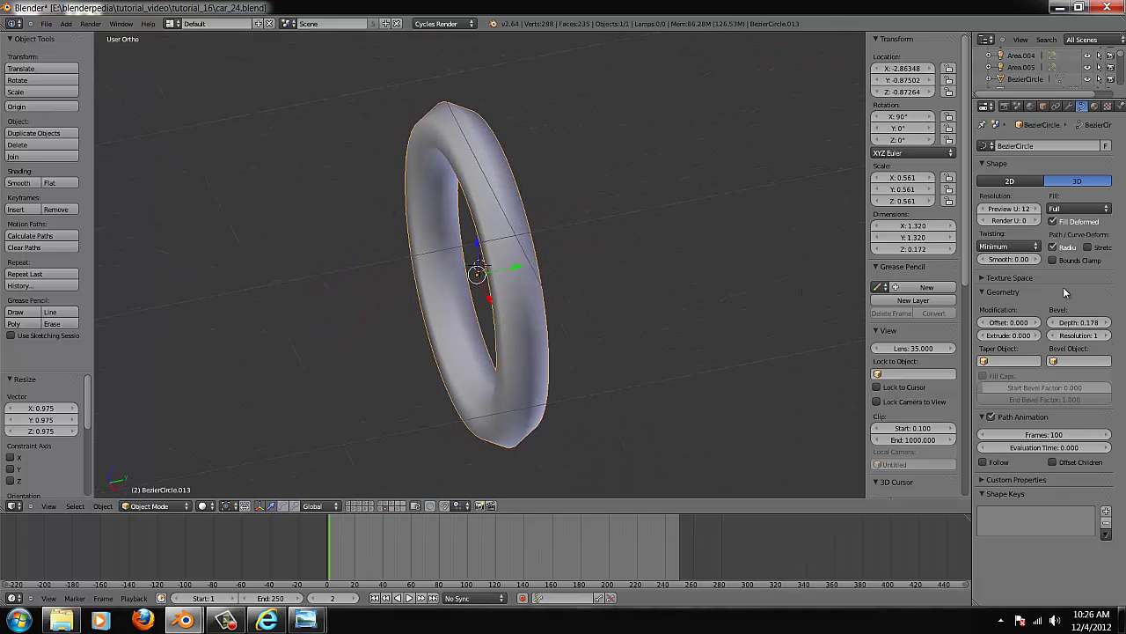
drag(997, 340, 1011, 341)
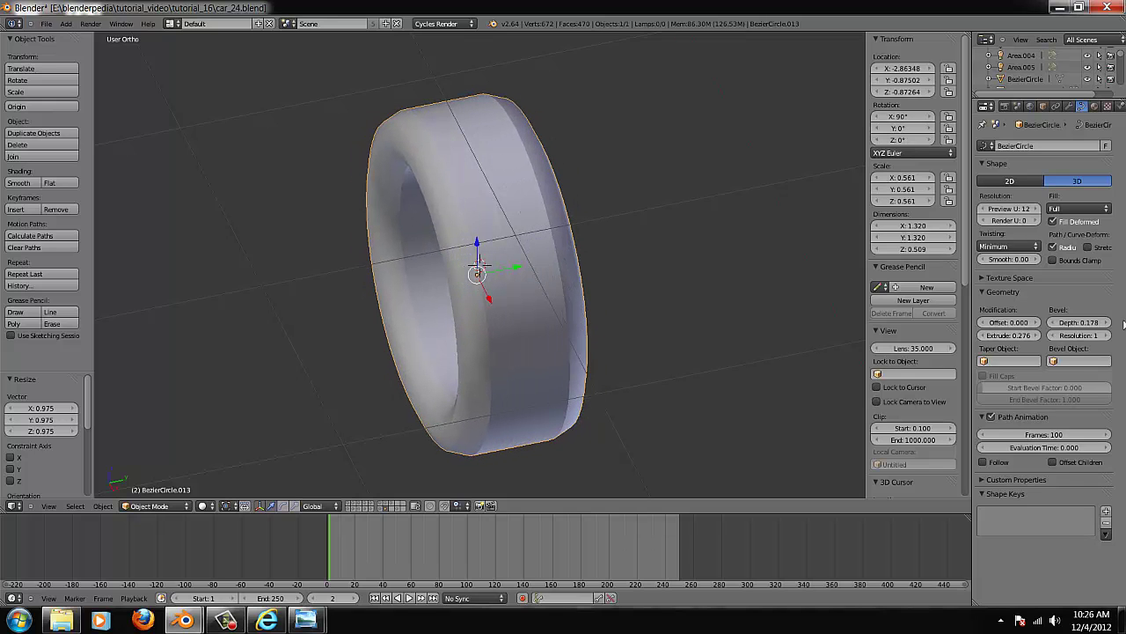
click(1107, 335)
middle_drag(745, 327, 771, 283)
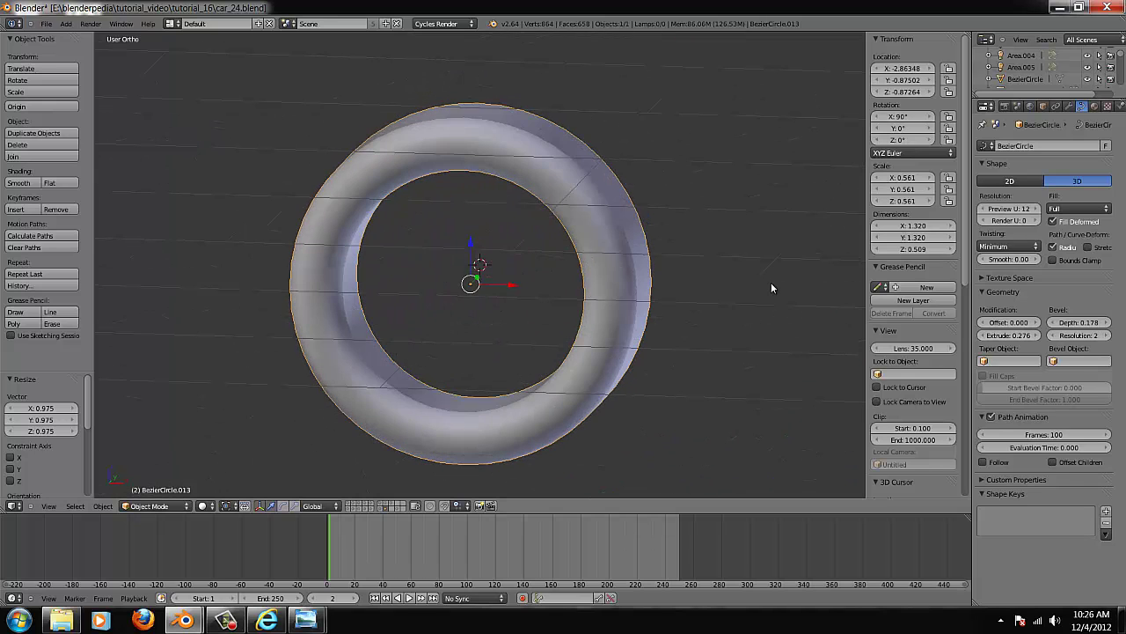
key(KP_1)
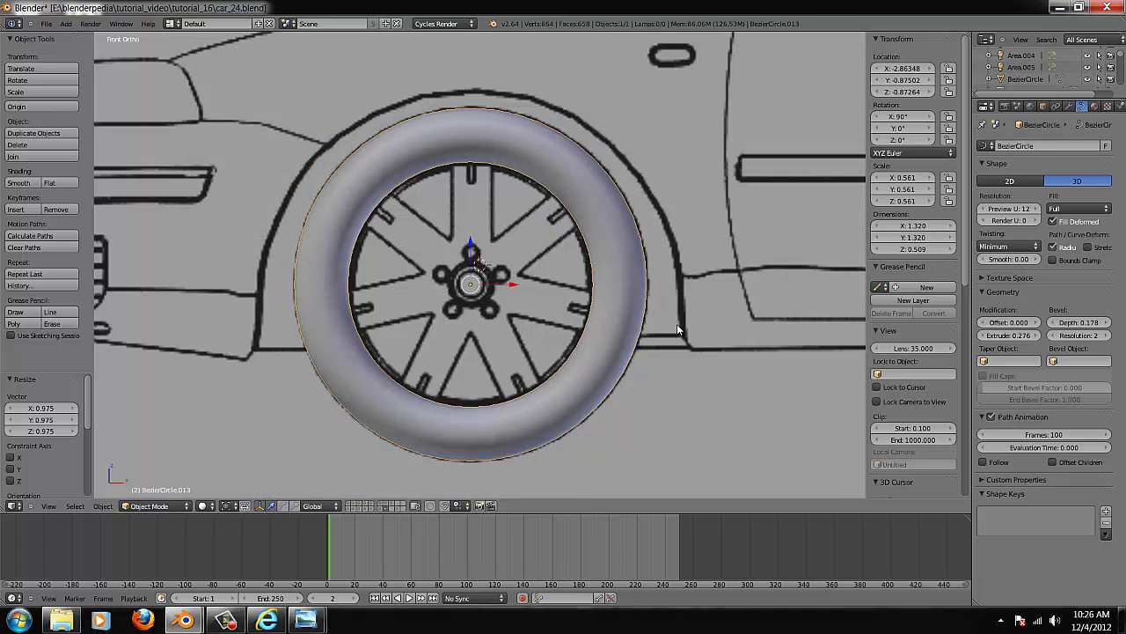
scroll(543, 301, up, 2)
key(z)
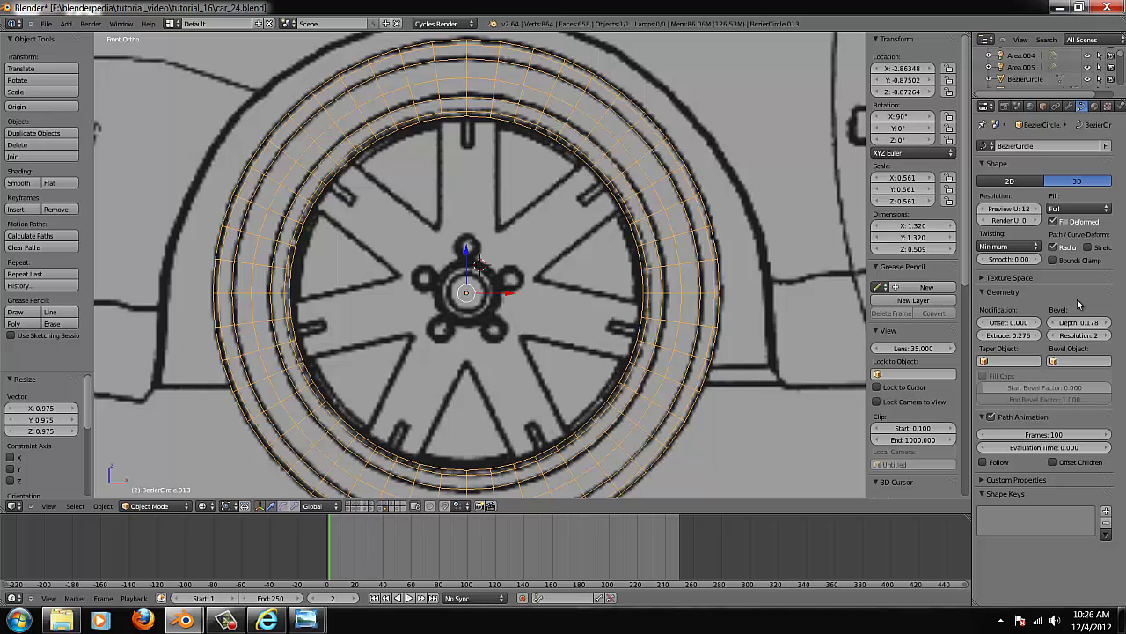
- Set the tyre curve's active spline resolution U to 22 in Edit Mode, then return to Object Mode with solid shading
click(994, 278)
click(994, 278)
key(Tab)
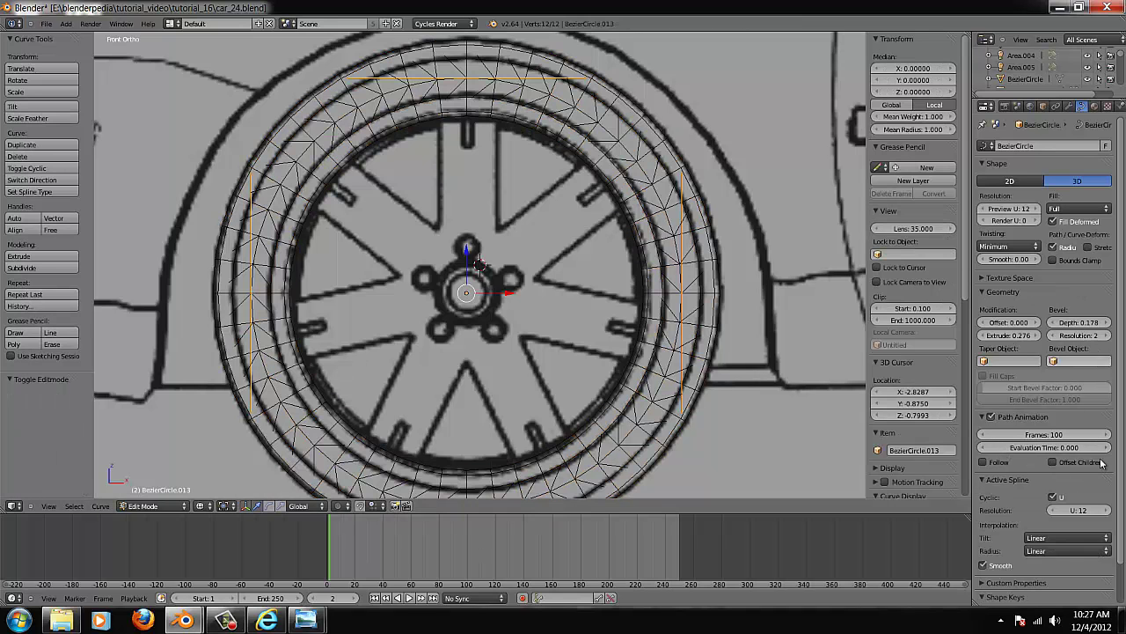
click(1109, 510)
click(1108, 510)
click(1109, 511)
click(1109, 511)
click(1108, 510)
click(1108, 510)
click(1109, 511)
click(1108, 511)
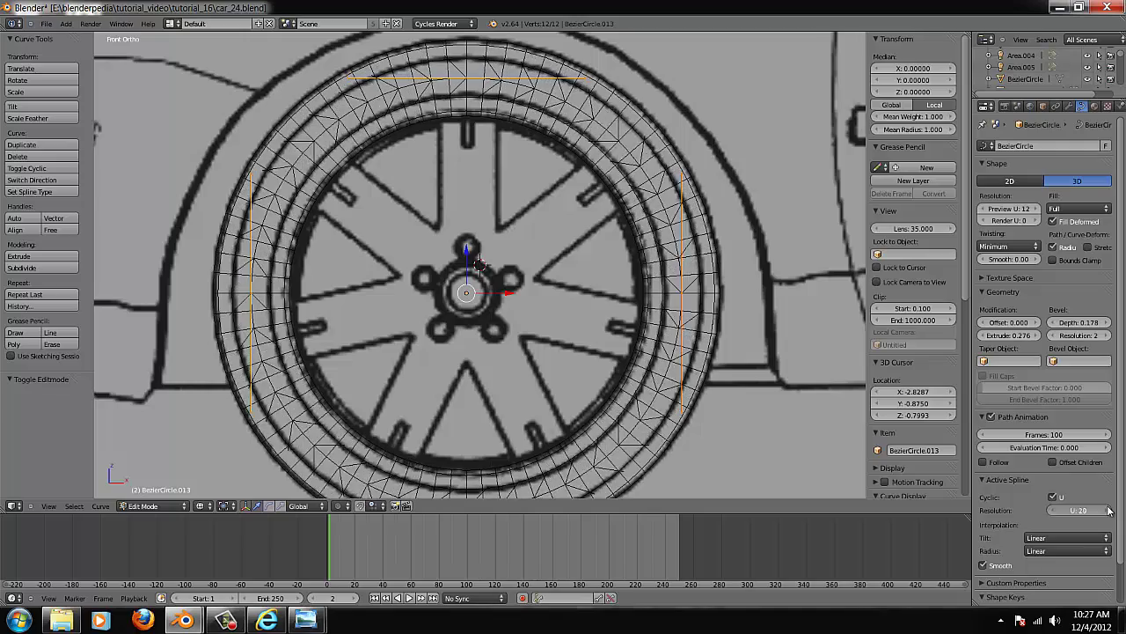
click(1109, 510)
click(1109, 511)
key(Tab)
key(z)
scroll(483, 234, down, 5)
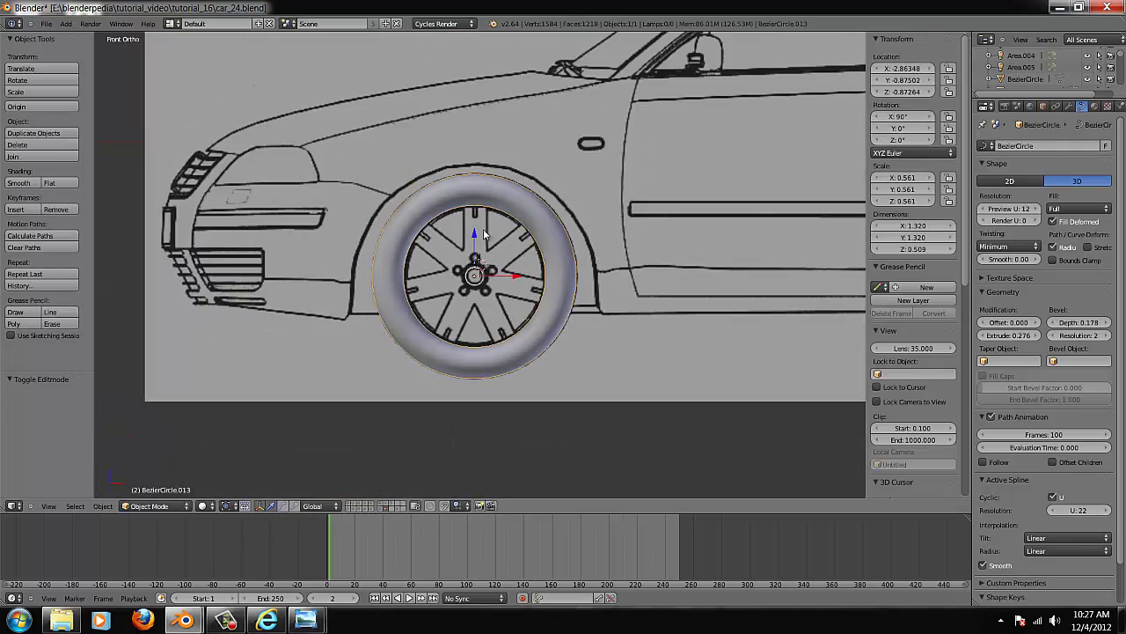
- Try a bevel resolution of 3 and a bevel depth of 0.168 on the tyre, reverting both changes
scroll(616, 231, up, 3)
middle_drag(613, 255, 558, 269)
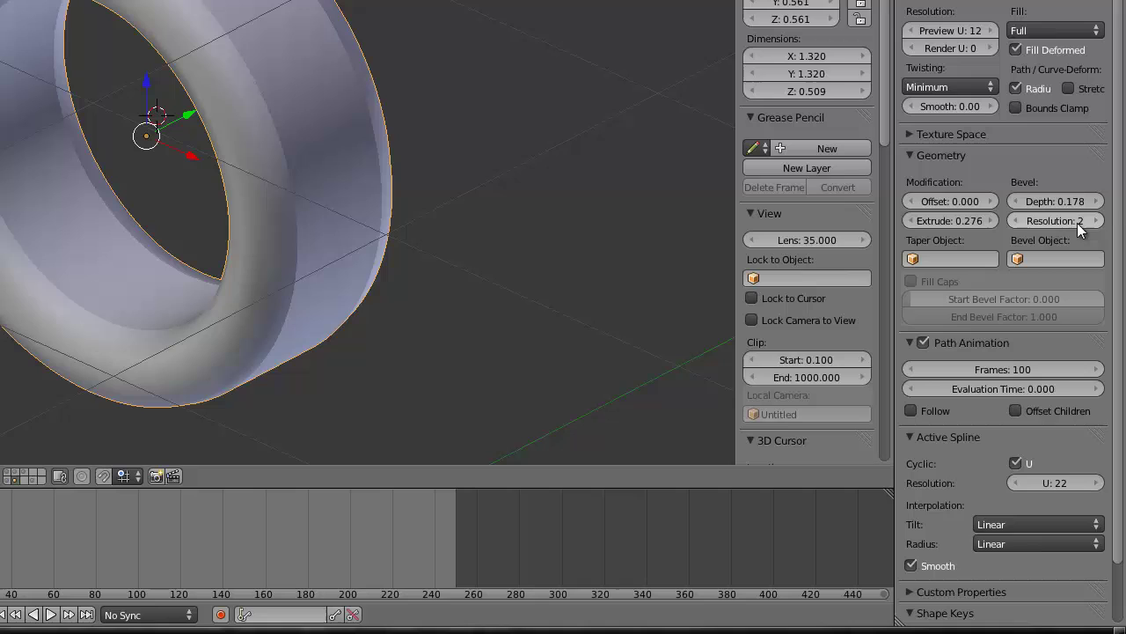
click(1103, 275)
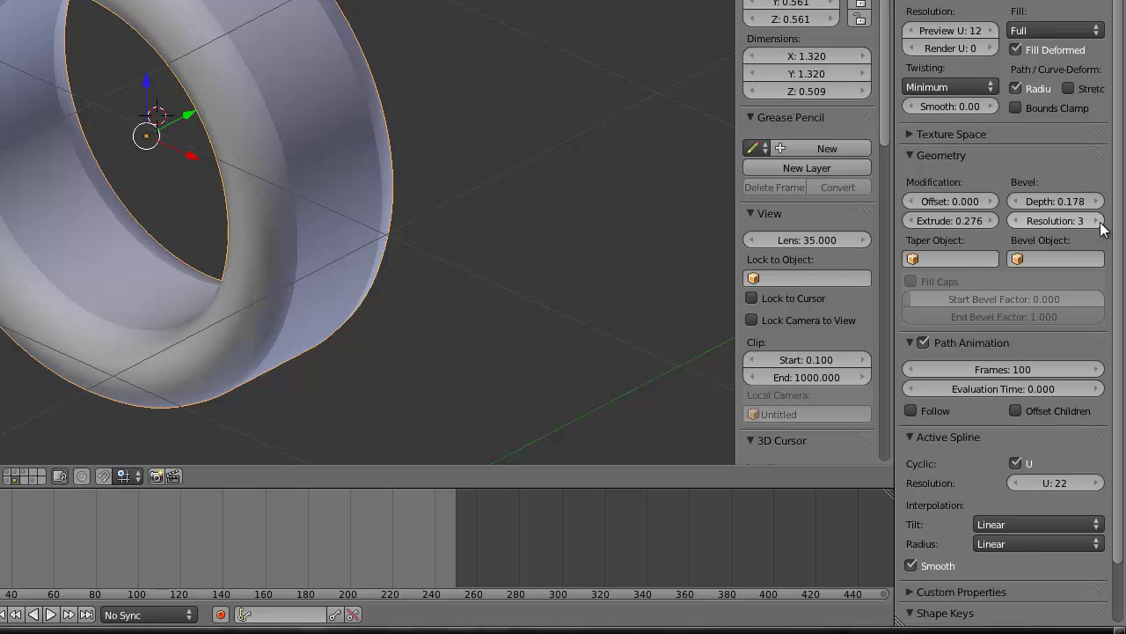
click(1021, 220)
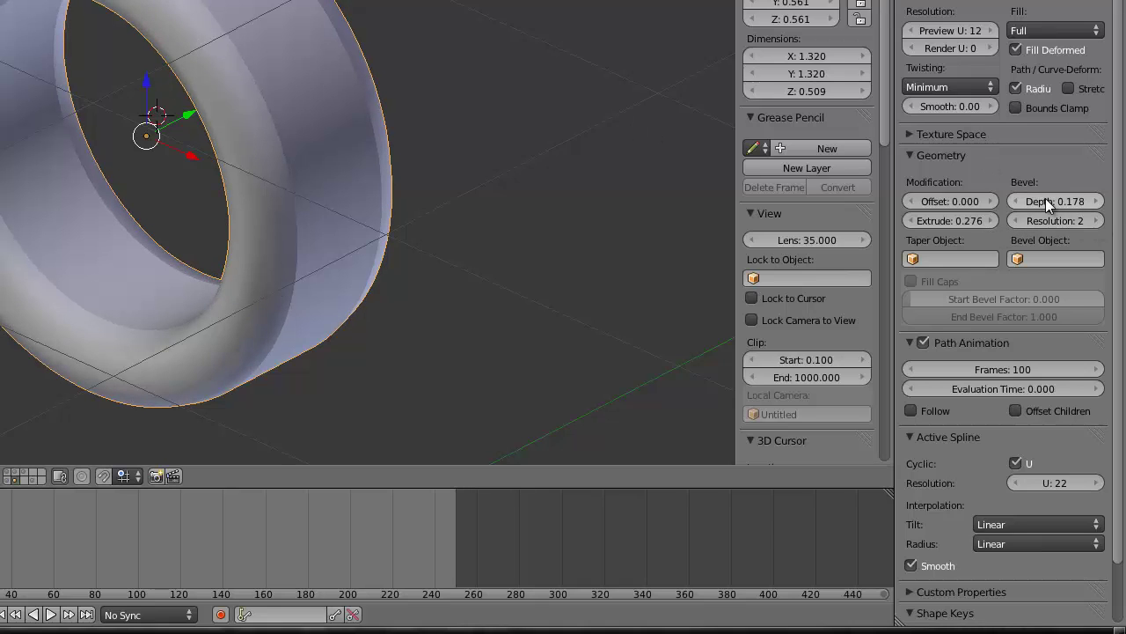
mouse_move(1045, 198)
mouse_down()
mouse_move(1060, 204)
mouse_move(1043, 208)
mouse_up()
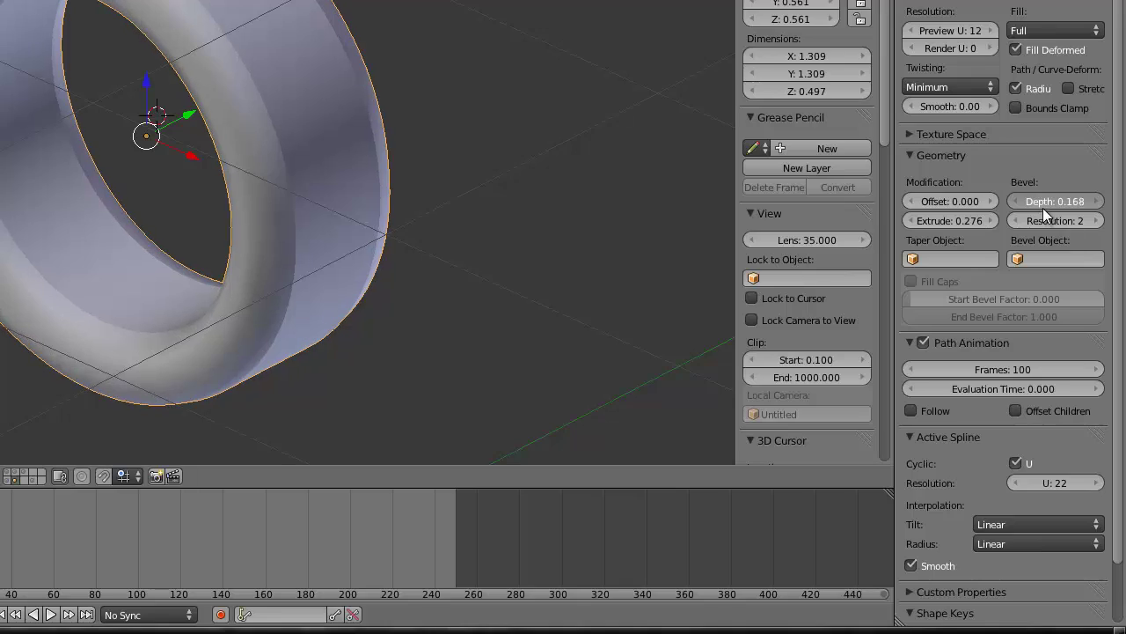
key(ctrl+z)
key(KP_1)
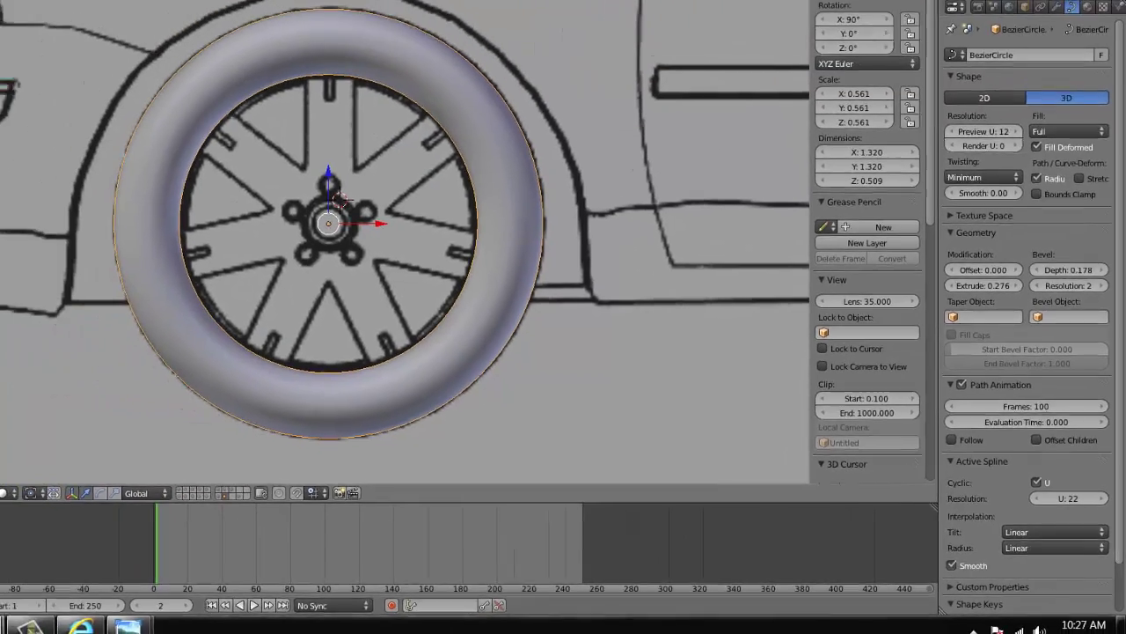
- Convert the tyre curve to a mesh and remove its duplicate vertices in Edit Mode
click(103, 505)
click(236, 176)
key(Tab)
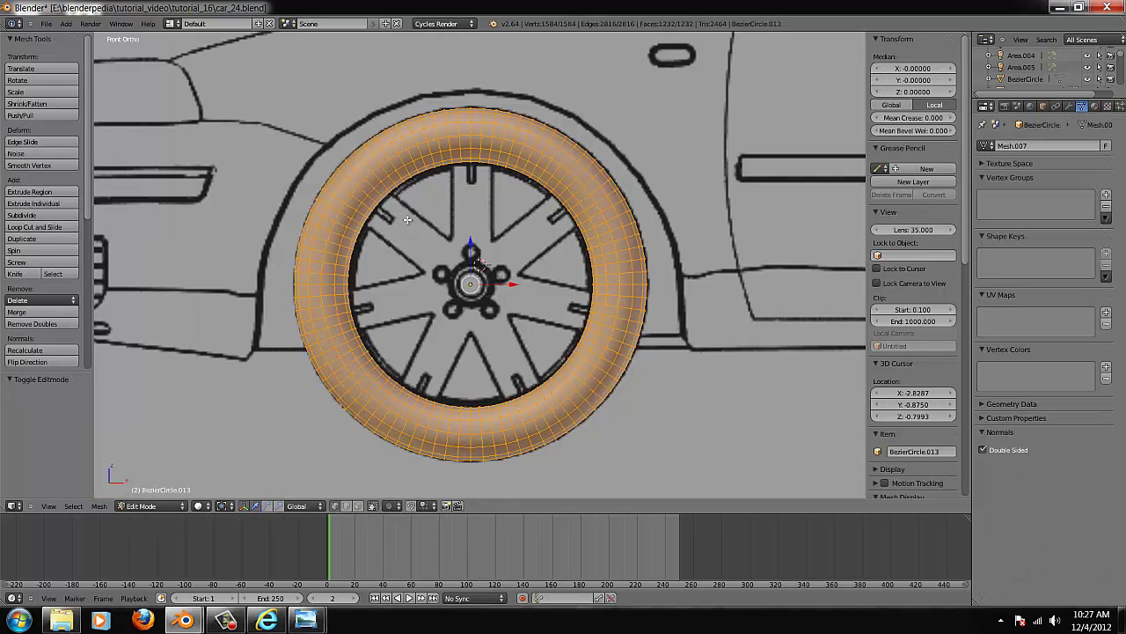
click(31, 322)
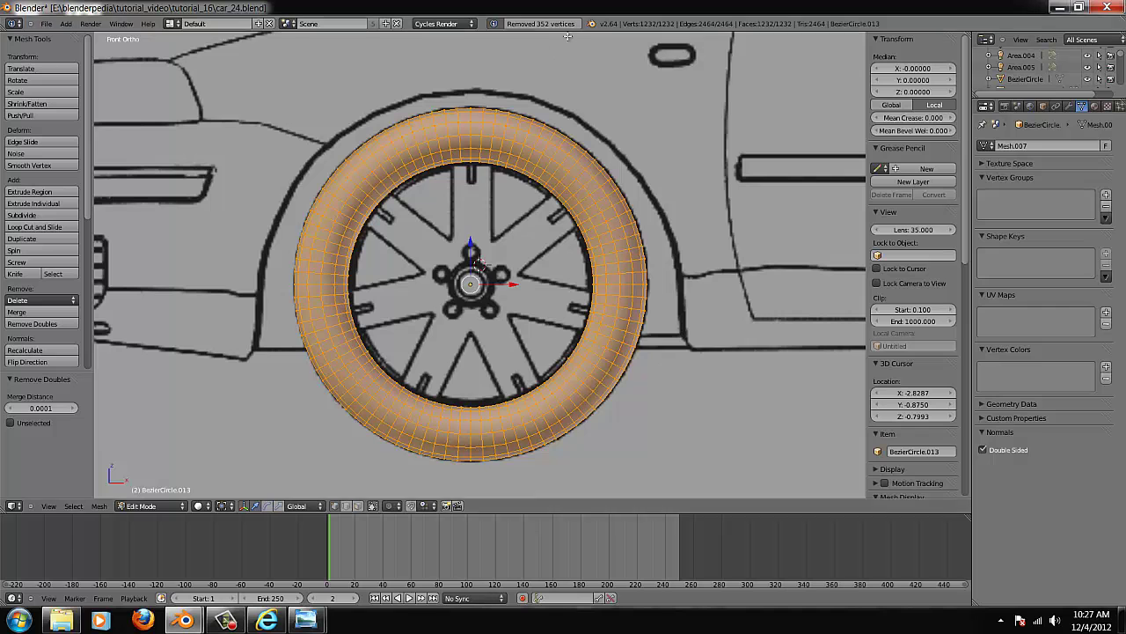
- Try ripping a single vertex on the tyre's upper-left inner edge in wireframe, and undo the rip
scroll(587, 360, up, 1)
scroll(466, 235, up, 4)
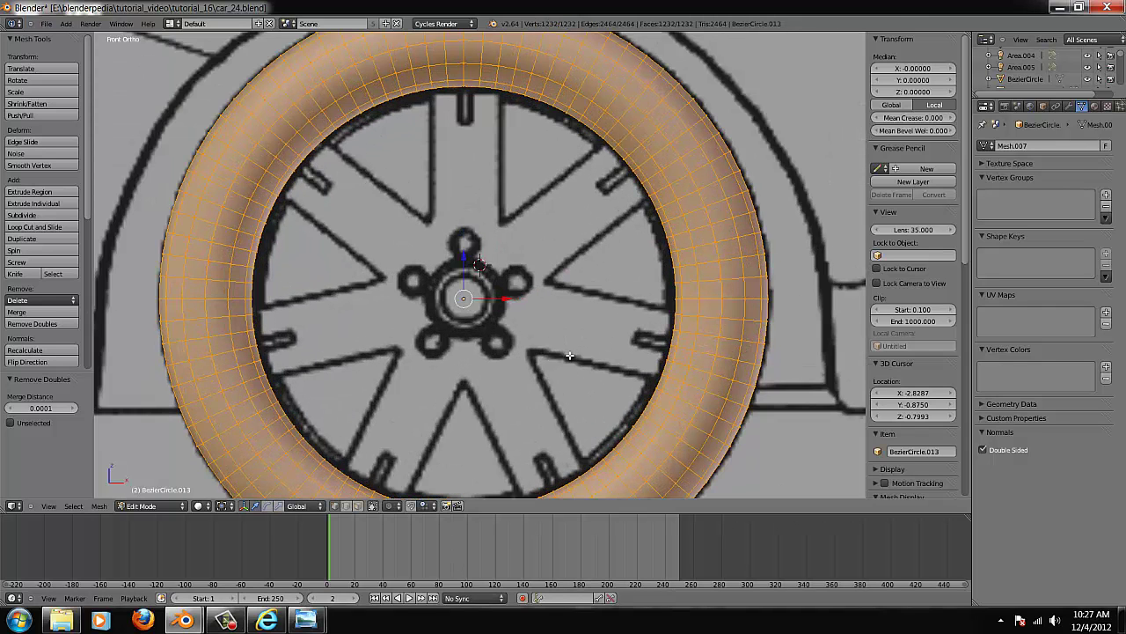
right_click(198, 164)
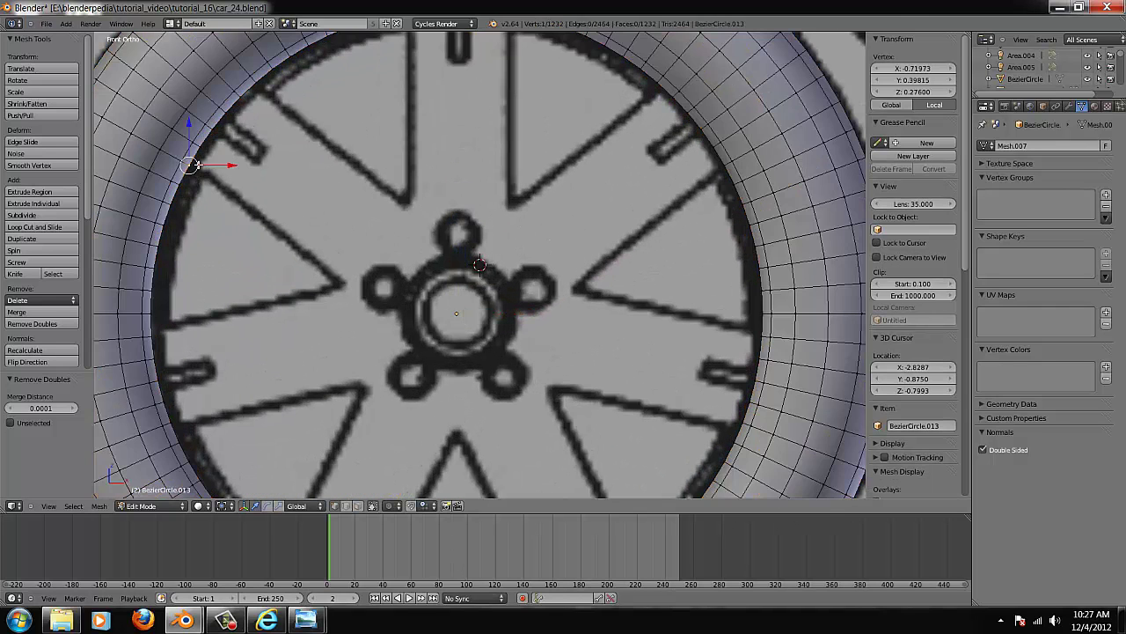
key(z)
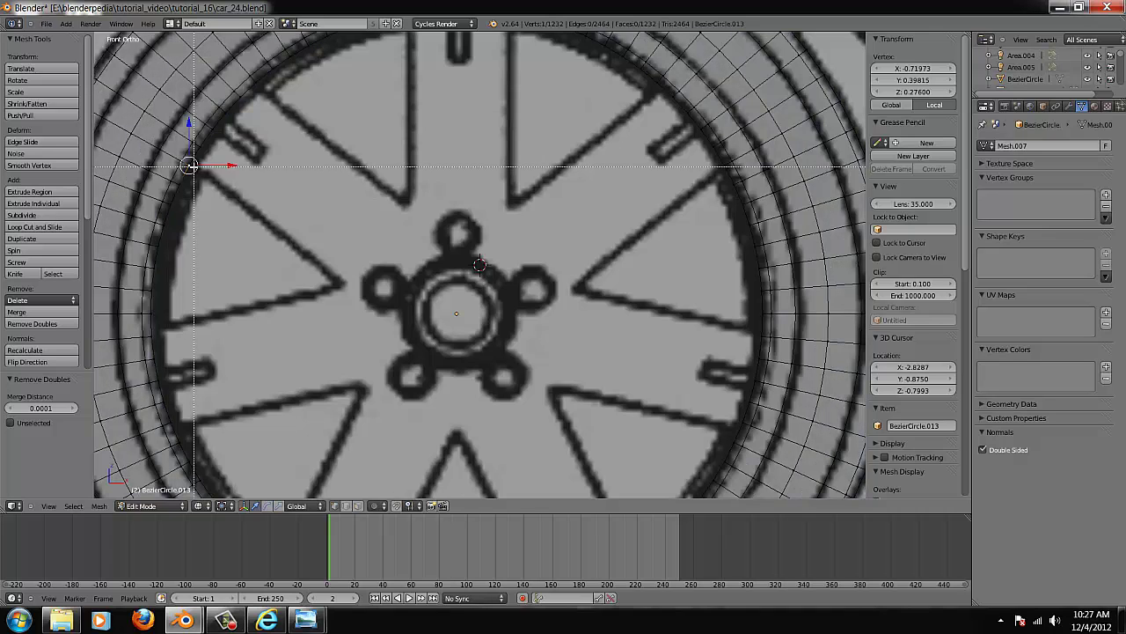
key(v)
click(199, 159)
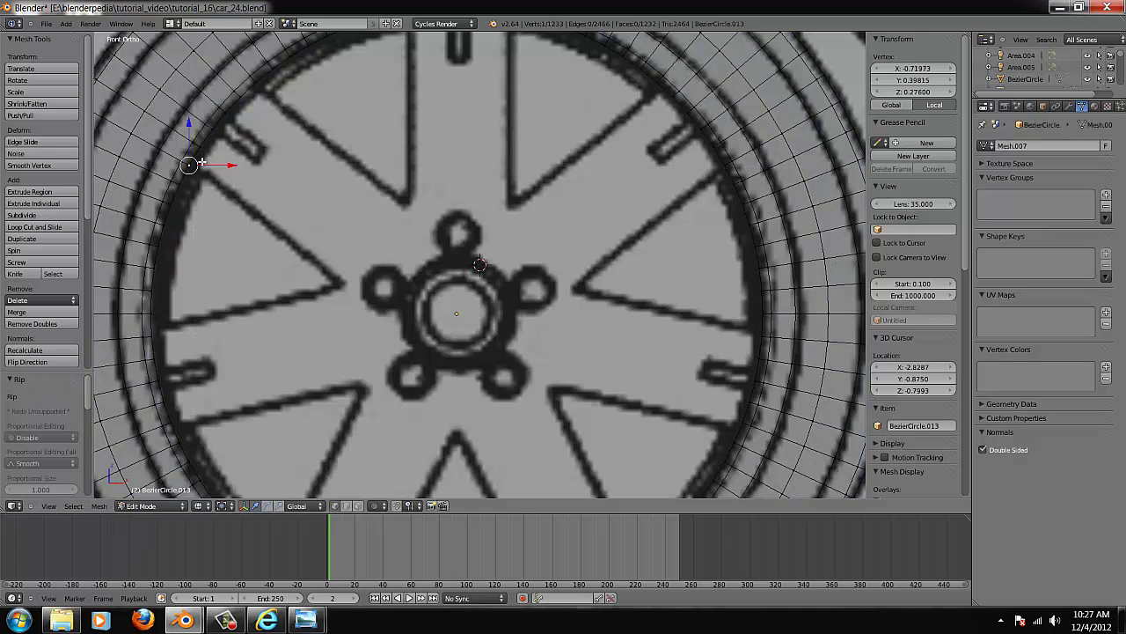
key(ctrl+z)
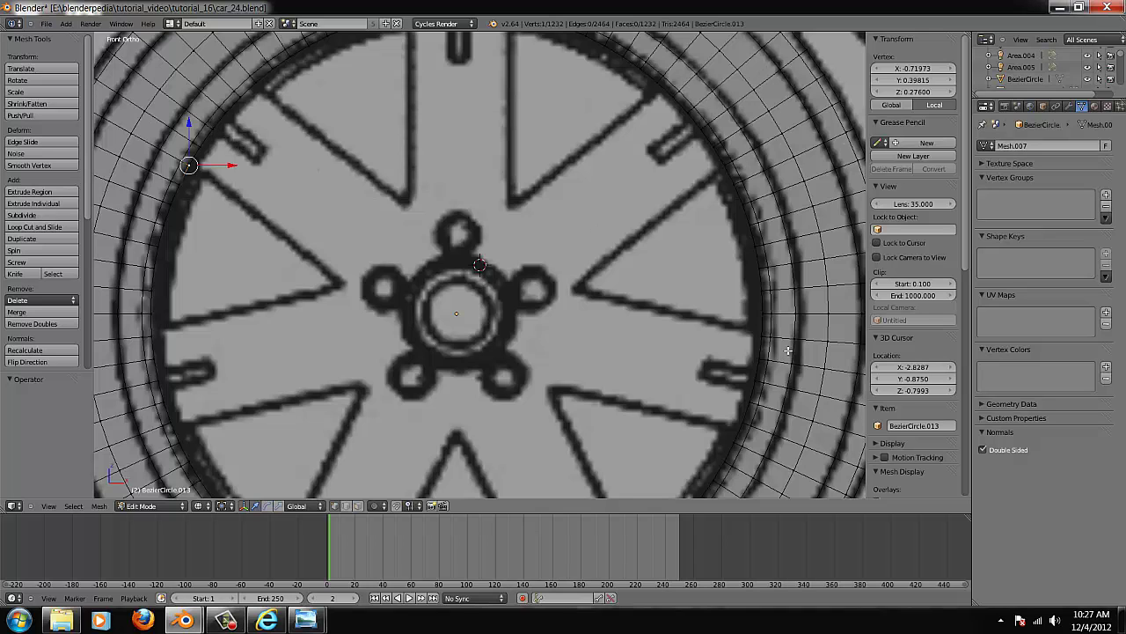
- Start the Screencast Keys display in the 3D view
scroll(921, 404, down, 15)
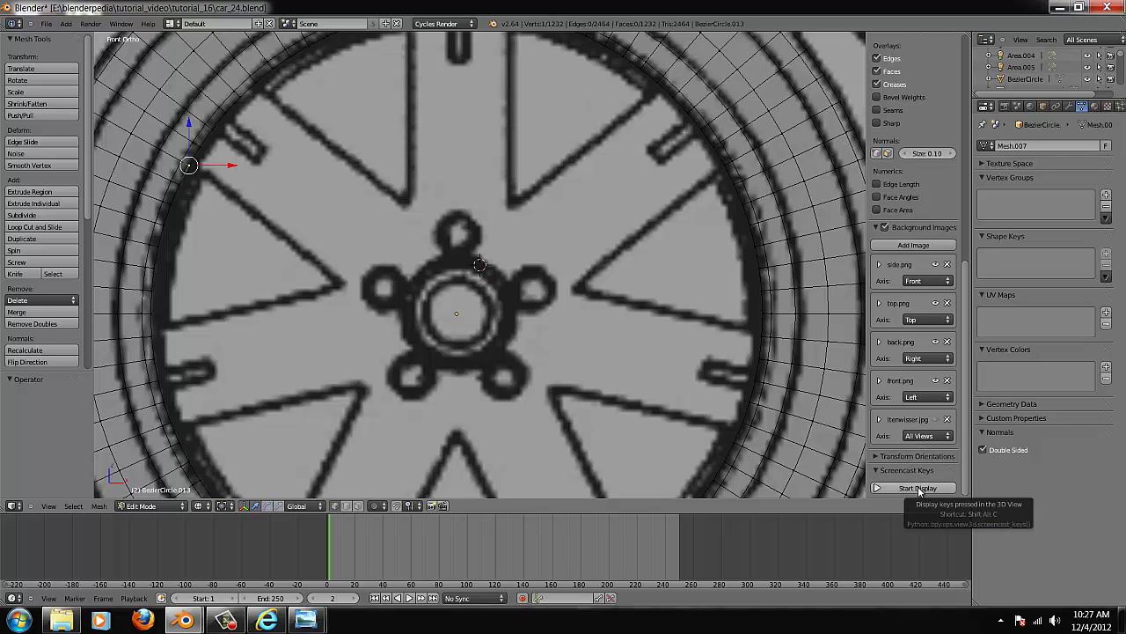
click(917, 488)
scroll(659, 340, down, 4)
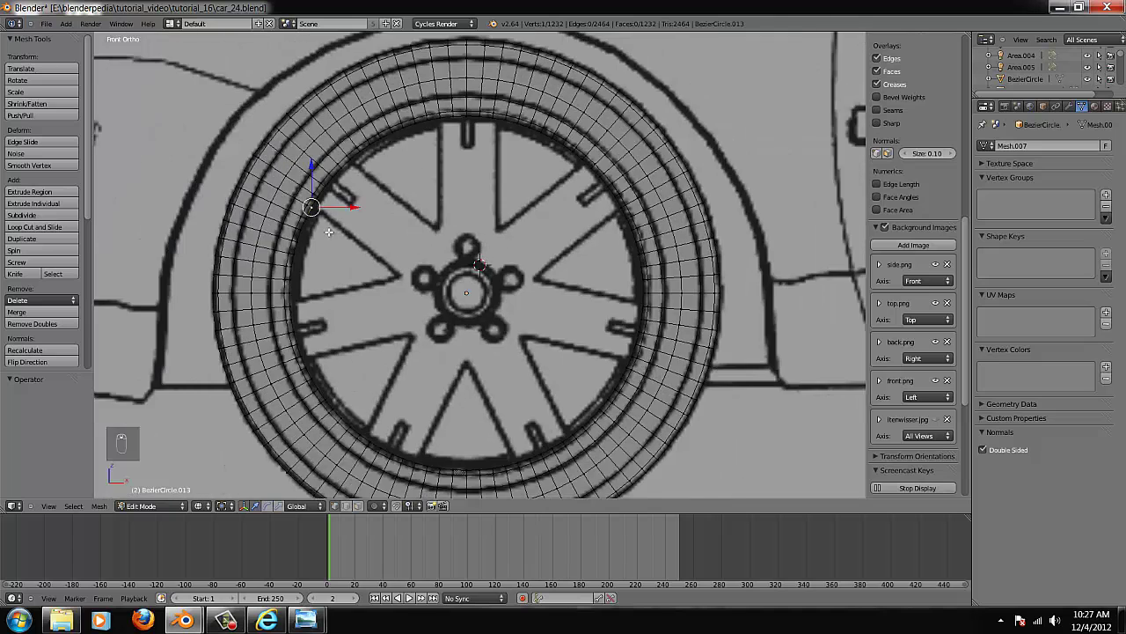
- Select the patch of inner tyre faces behind the blueprint's upper-left spoke, including the next row outward, through the full tyre width
scroll(329, 216, up, 4)
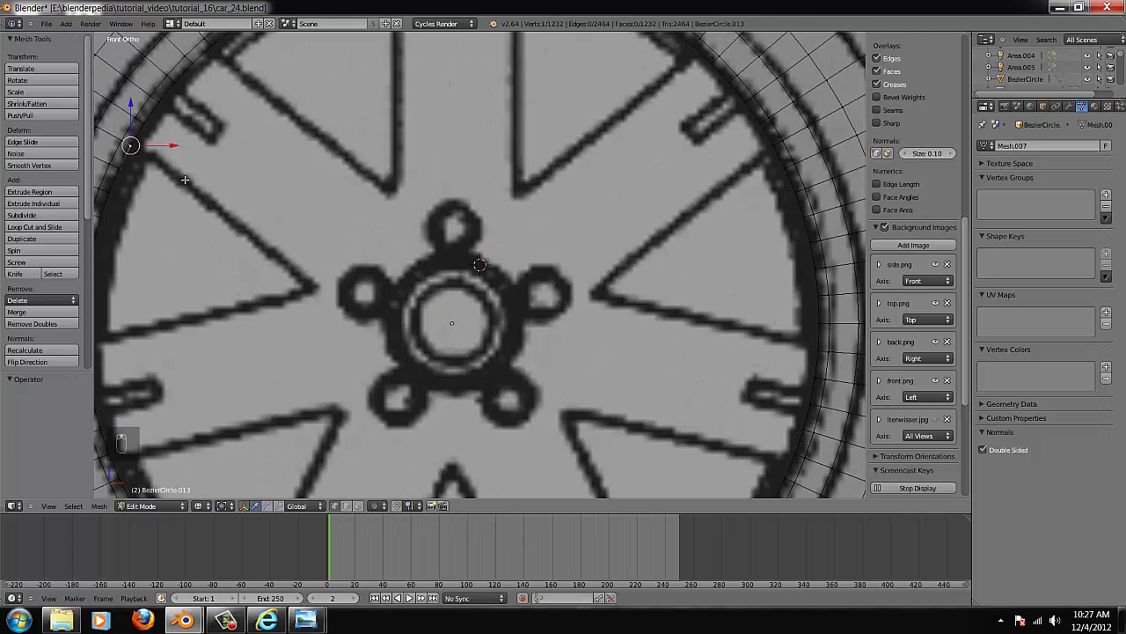
drag(131, 143, 206, 55)
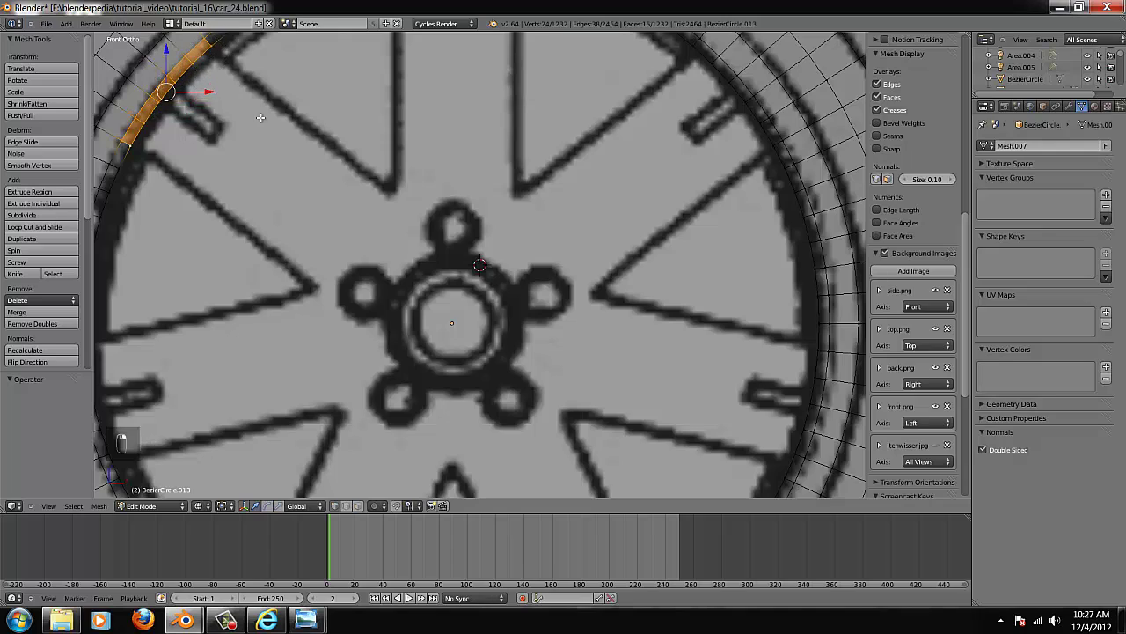
key(z)
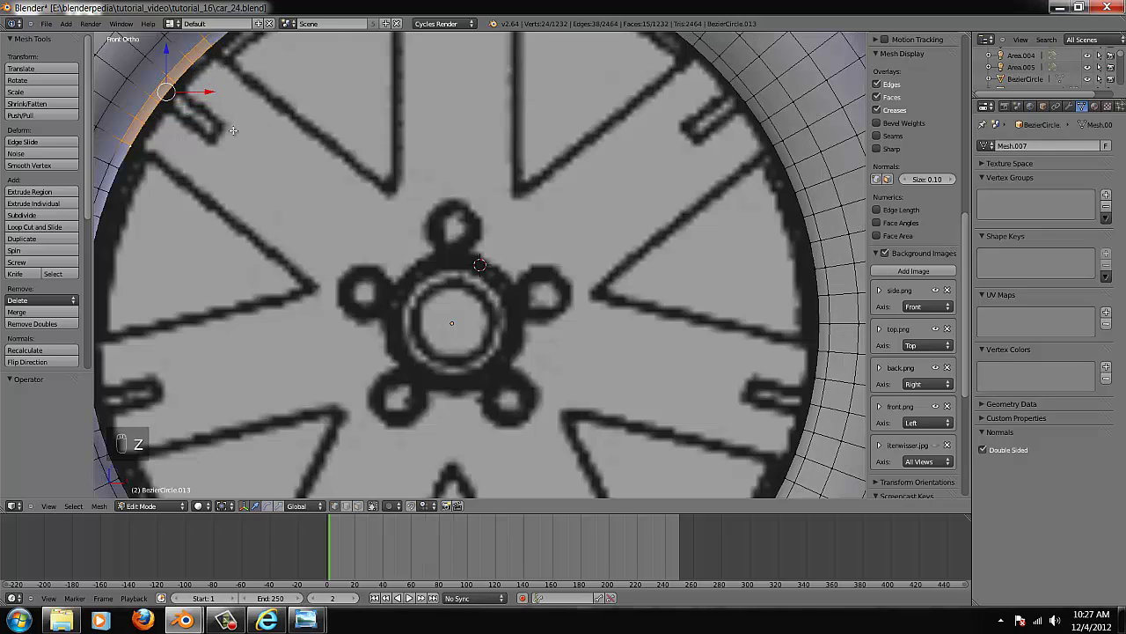
scroll(235, 134, down, 4)
middle_drag(300, 161, 237, 124)
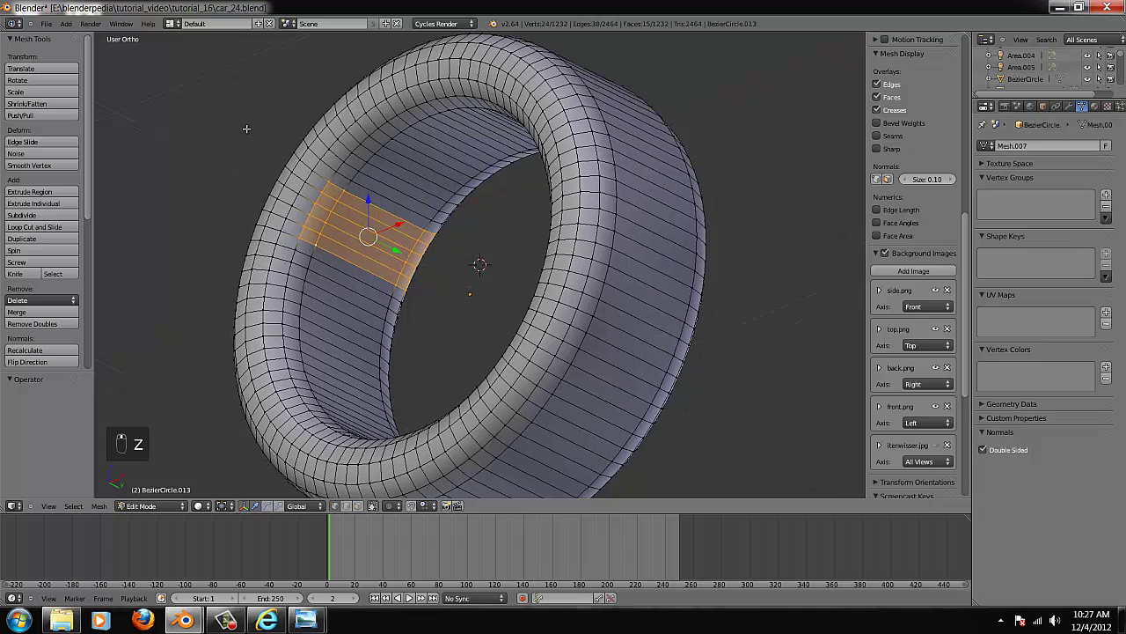
key(KP_1)
scroll(246, 129, up, 5)
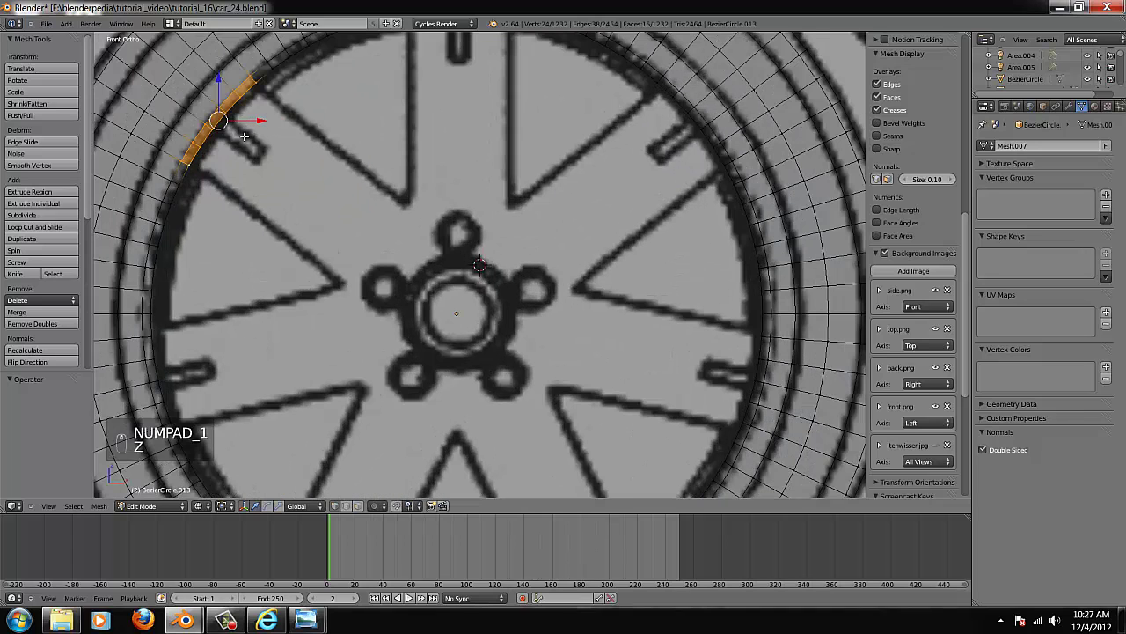
key(c)
drag(176, 138, 239, 71)
- Try extruding the selected faces about 0.21 along their normal towards the hub, and undo the extrusion
key(e)
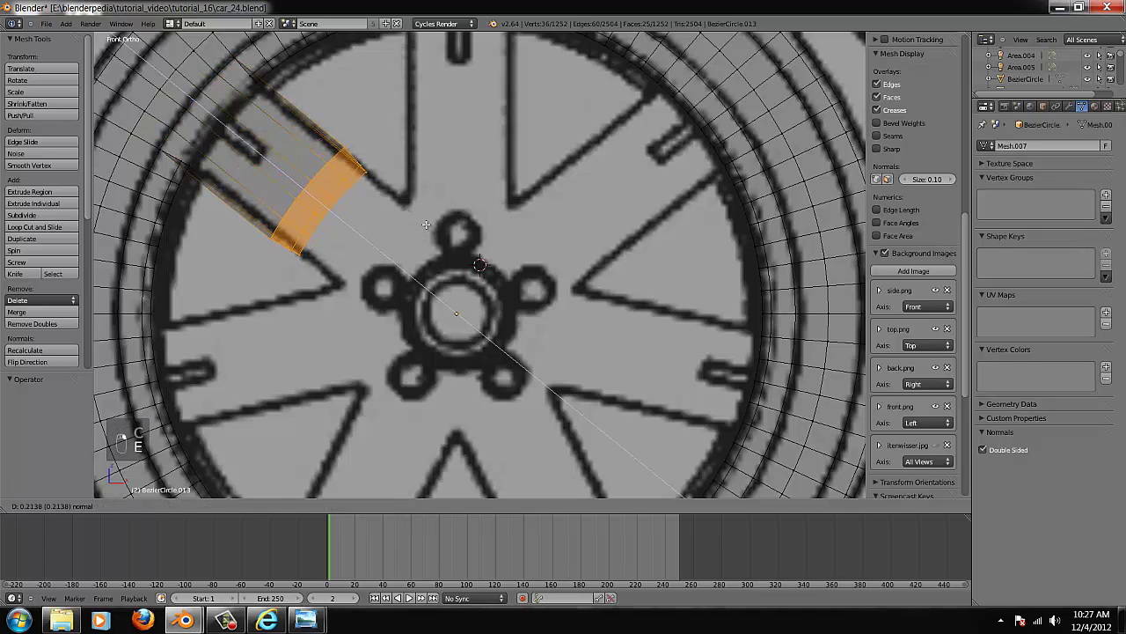
click(425, 226)
key(ctrl+z)
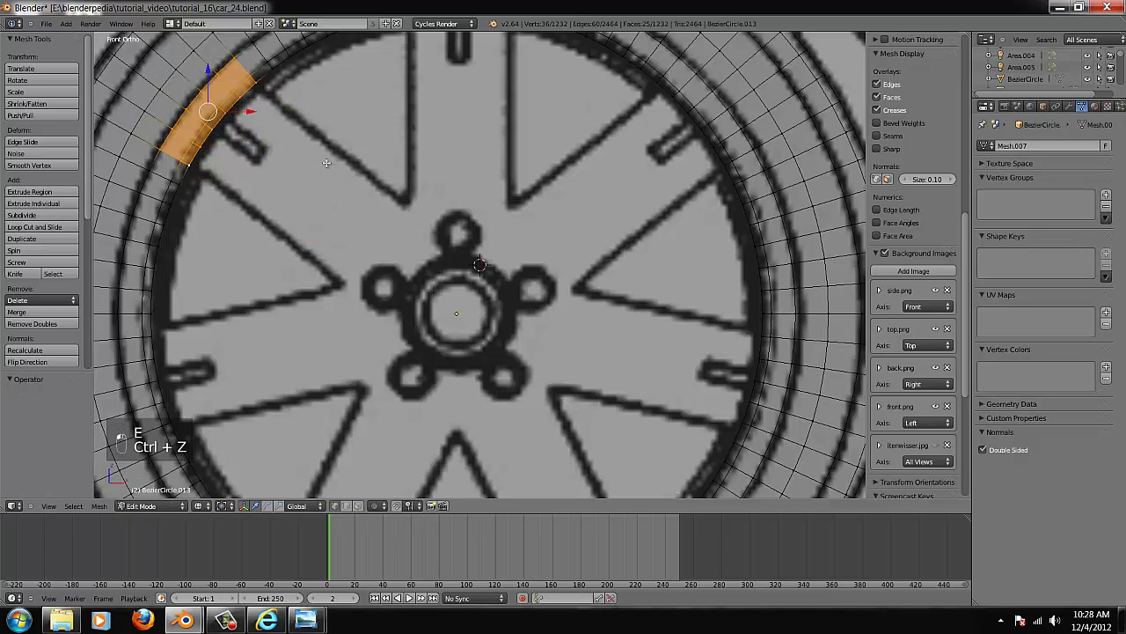
key(g)
right_click(374, 206)
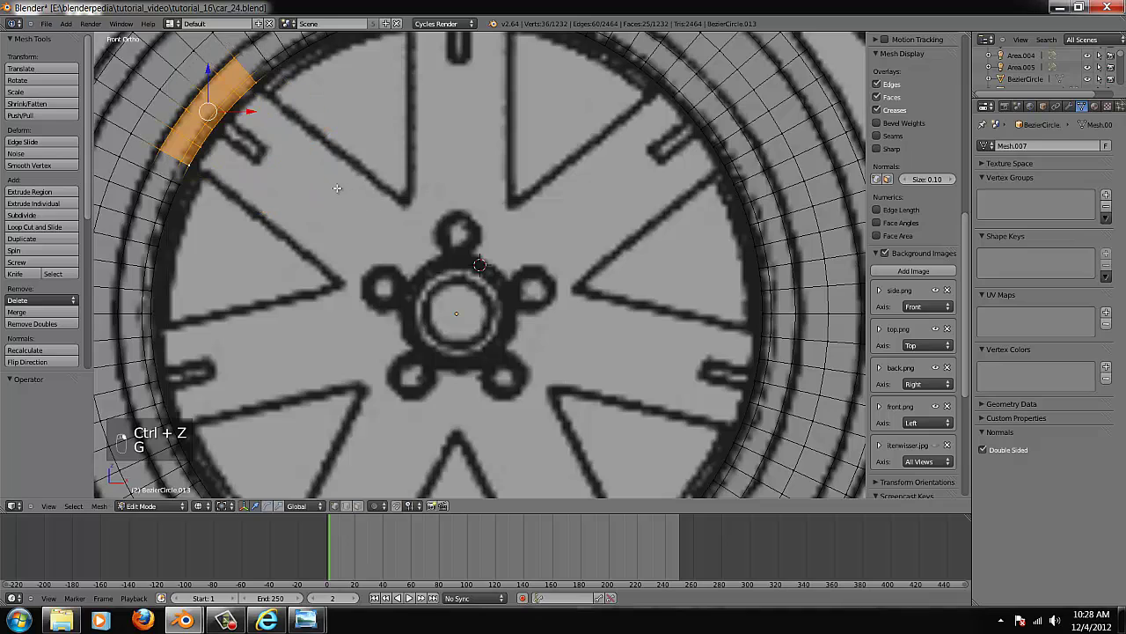
- Extrude the selected faces along the spoke by about 0.134 in X and -0.108 in Z, scale them 0.574 in X, and rotate them about 14°
key(e)
right_click(339, 188)
key(g)
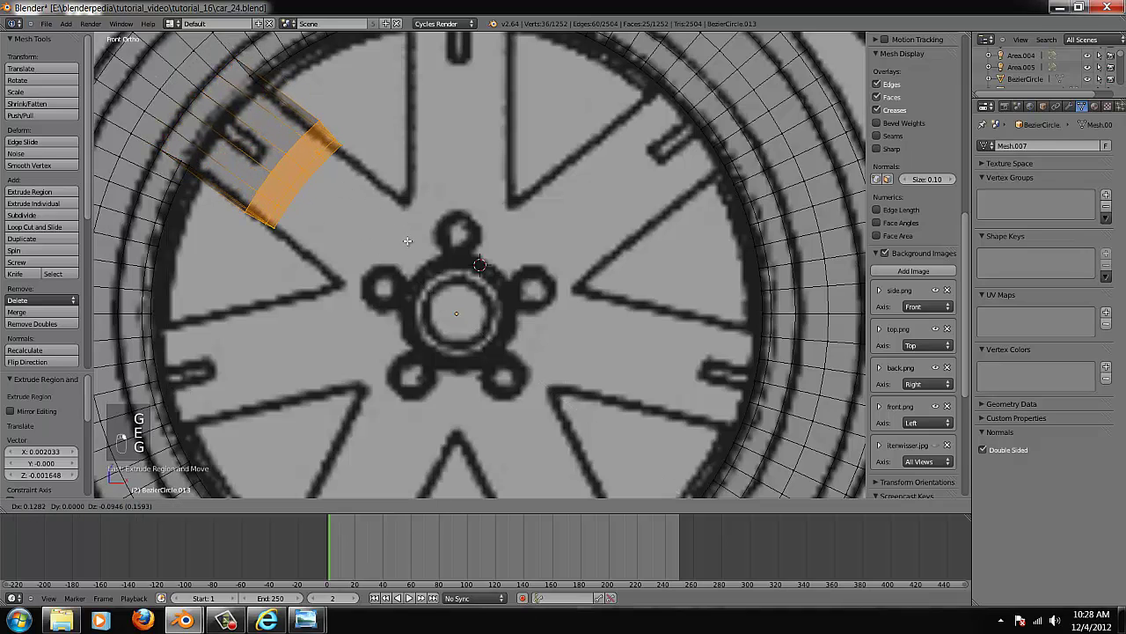
click(410, 246)
key(s)
key(x)
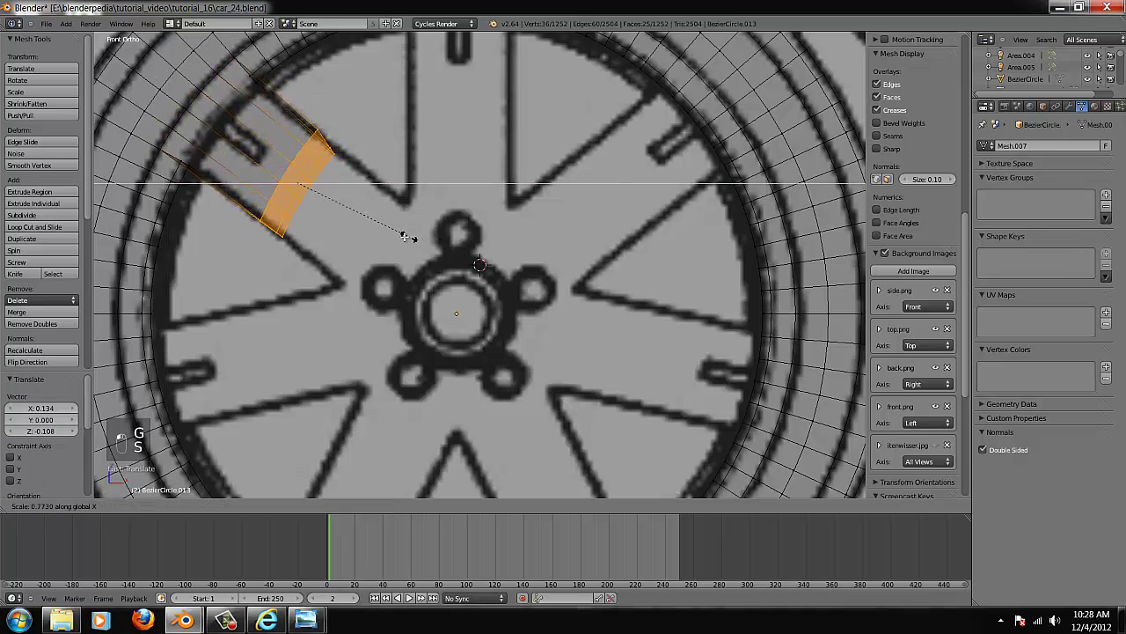
click(377, 236)
key(r)
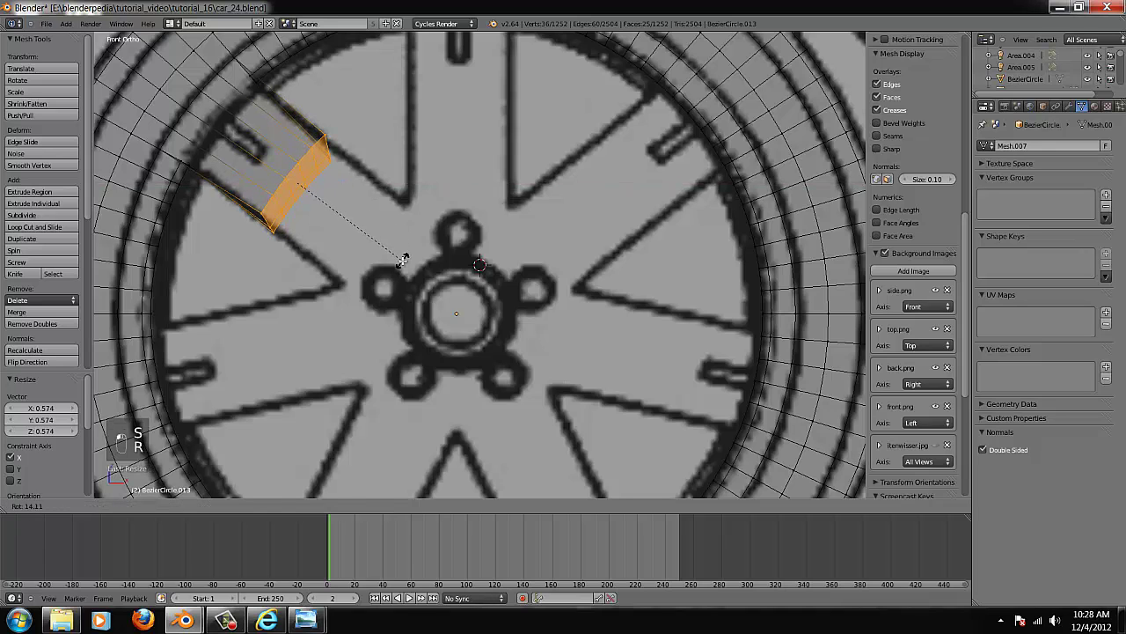
click(402, 259)
- Extrude the spoke's end a second time up to the hub, scale it 0.653 in X, and rotate it about 13.5°
key(e)
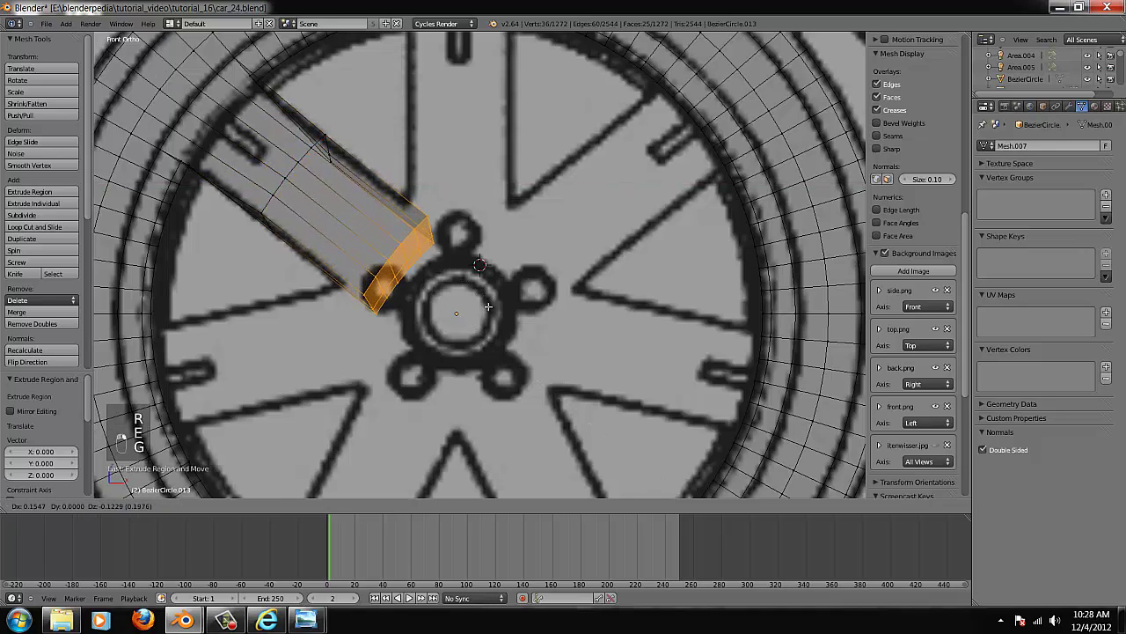
key(g)
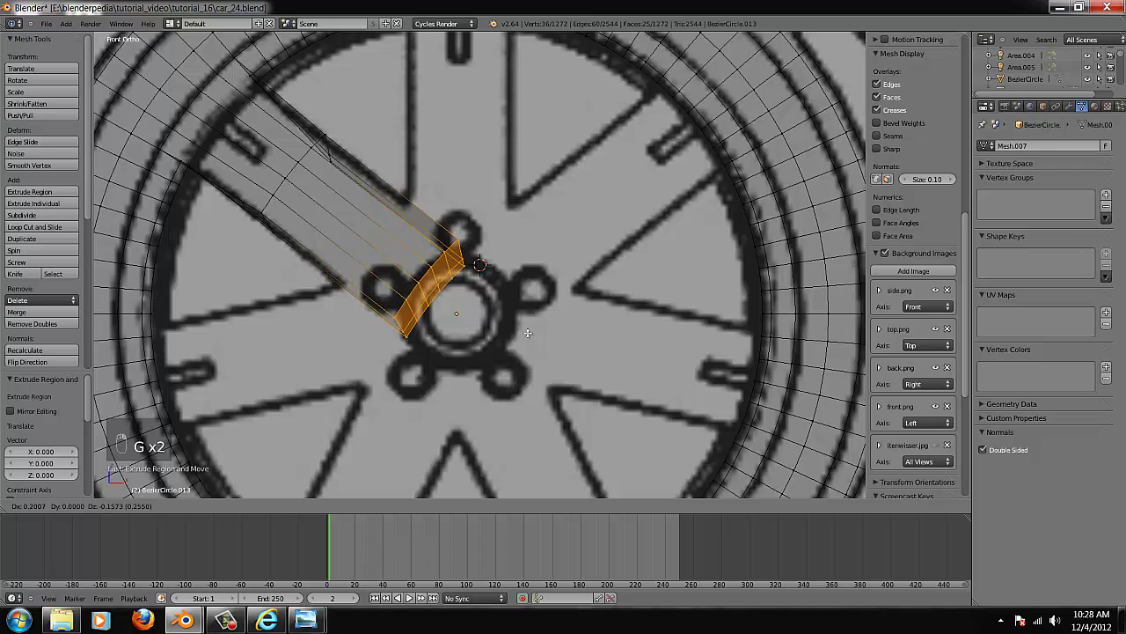
click(521, 330)
key(s)
click(502, 318)
key(r)
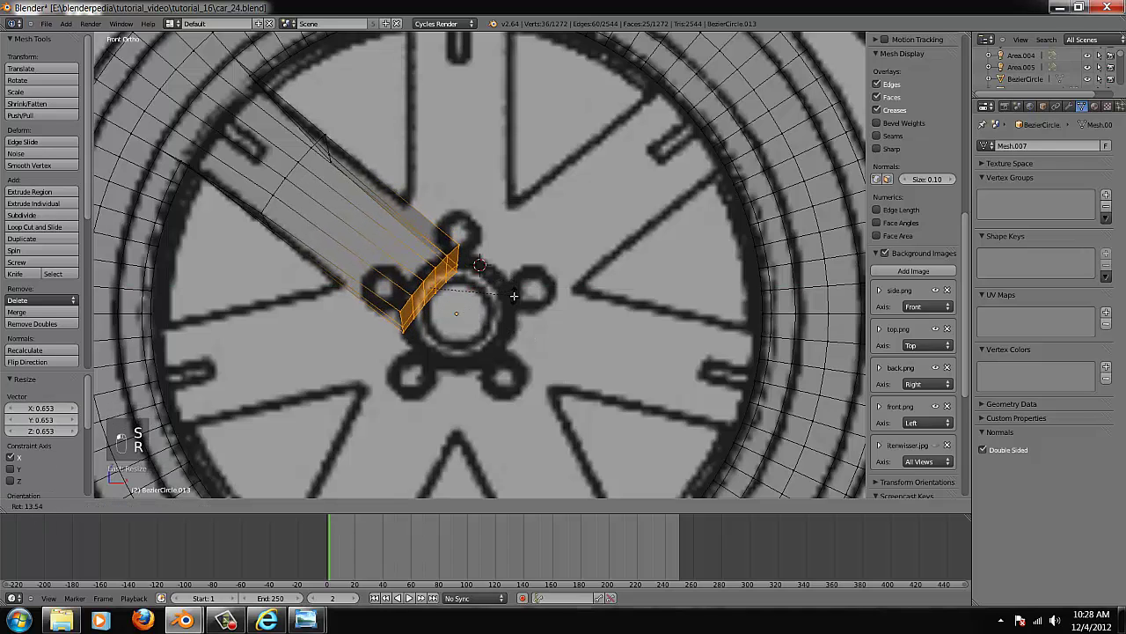
click(513, 295)
key(g)
click(513, 296)
- Show the whole wheel with its new spoke at an angle, in solid shading and Object Mode
key(Tab)
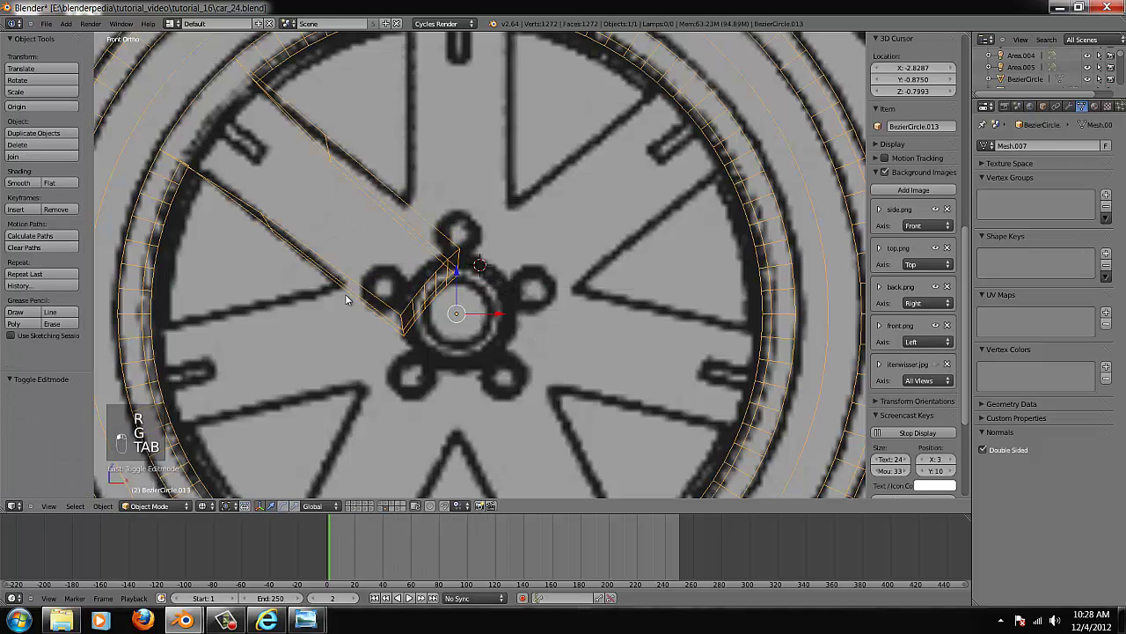
key(Tab)
middle_drag(346, 300, 319, 206)
key(z)
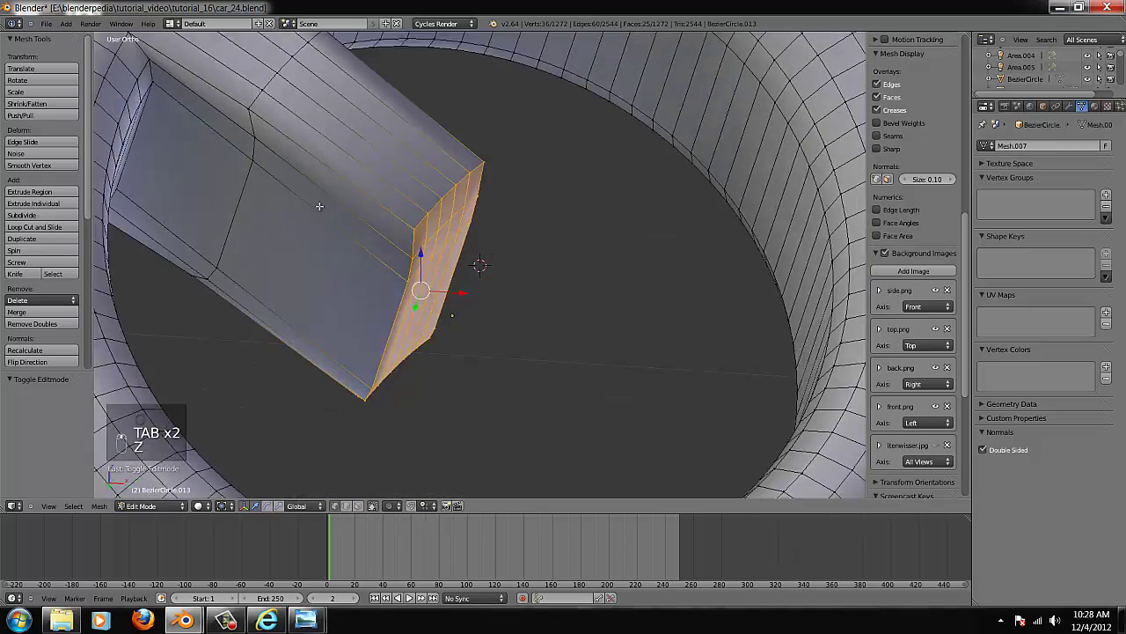
scroll(320, 206, down, 7)
key(Tab)
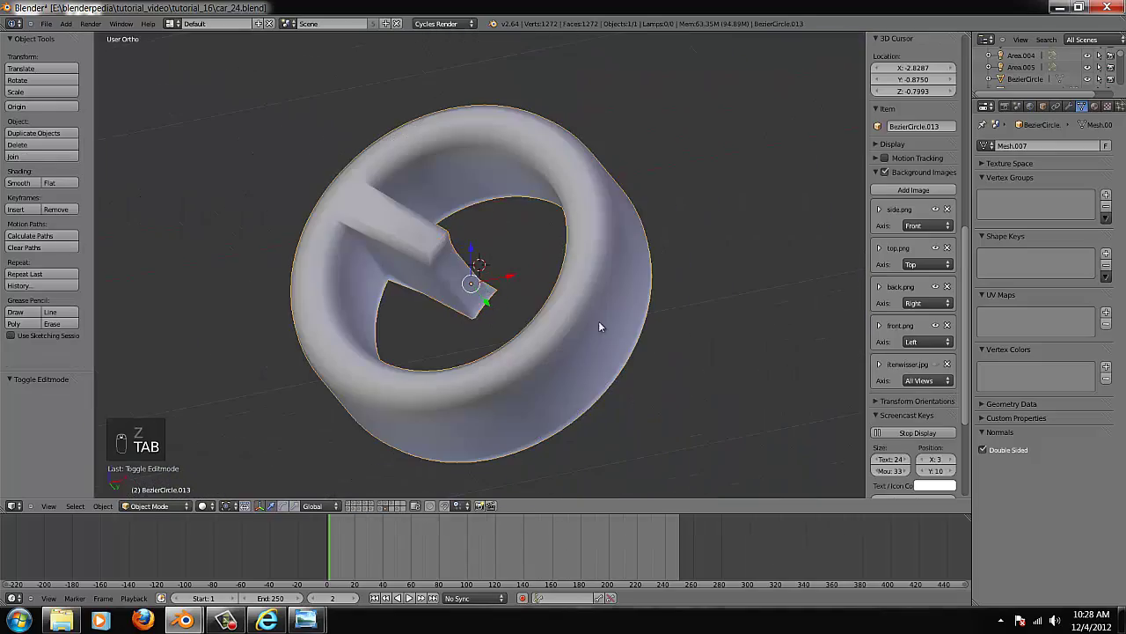
- Try flattening the wheel by scaling it along the global Y axis
key(s)
key(y)
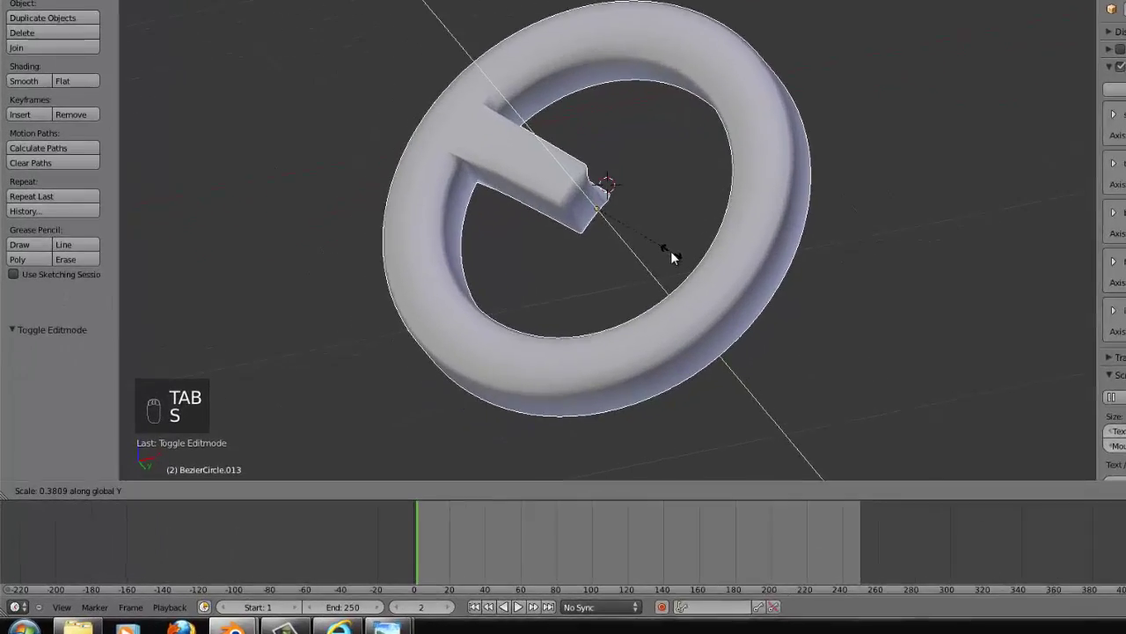
click(533, 317)
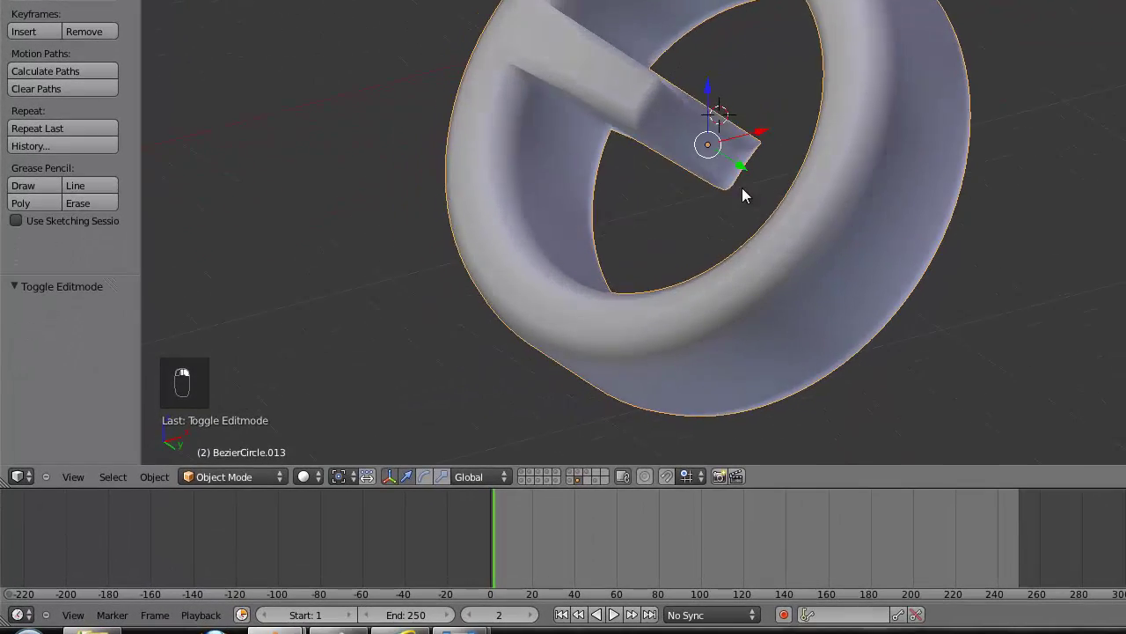
middle_drag(741, 188, 769, 260)
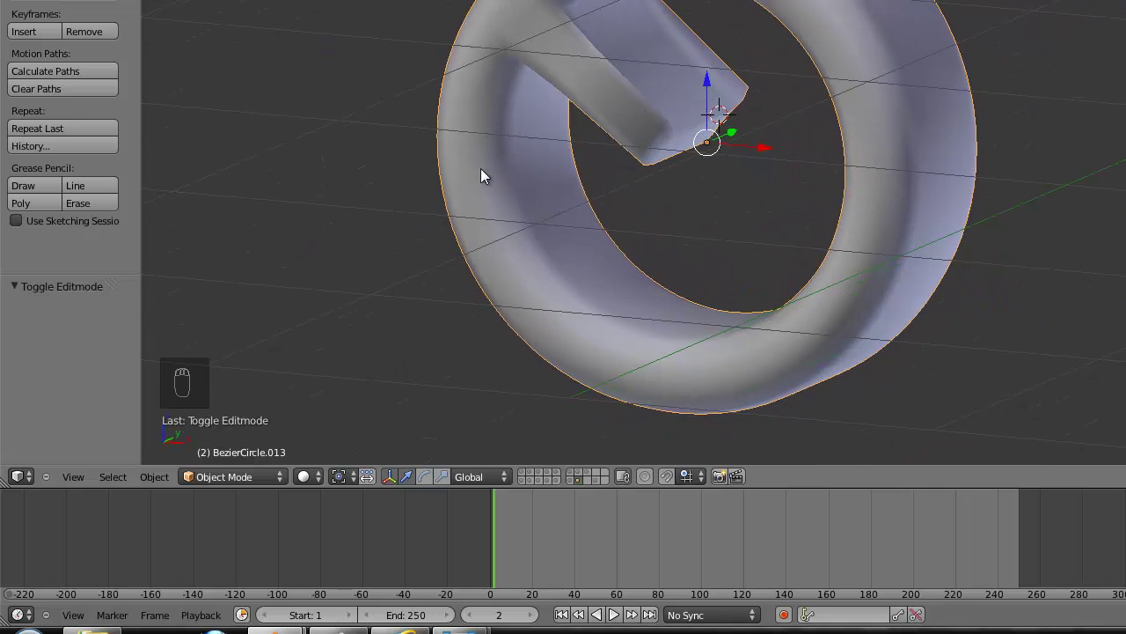
click(17, 476)
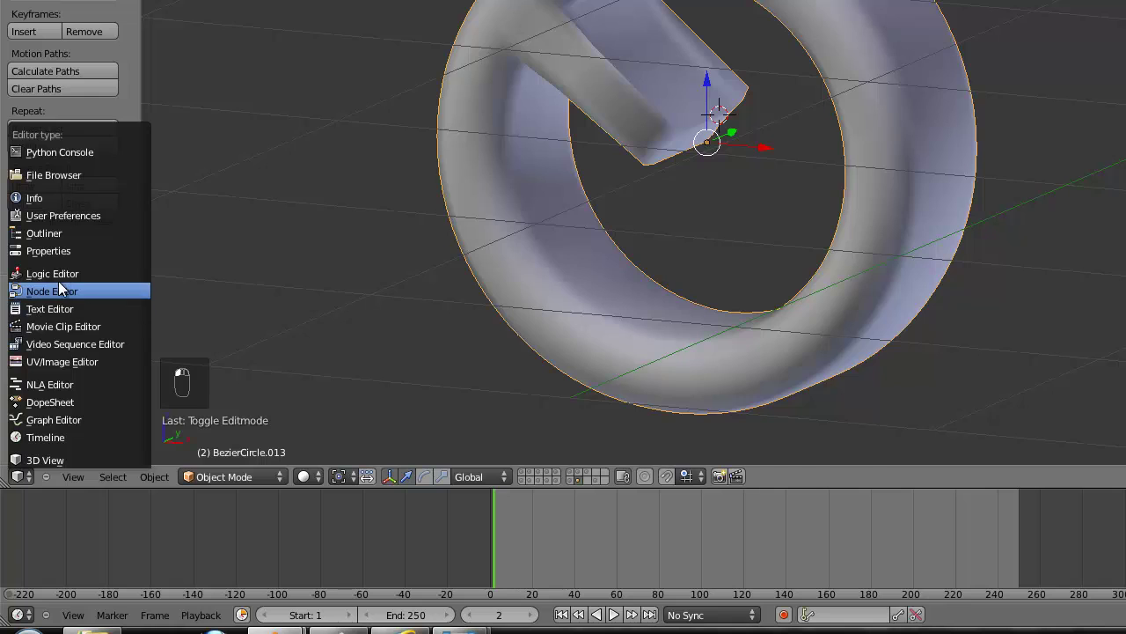
click(58, 288)
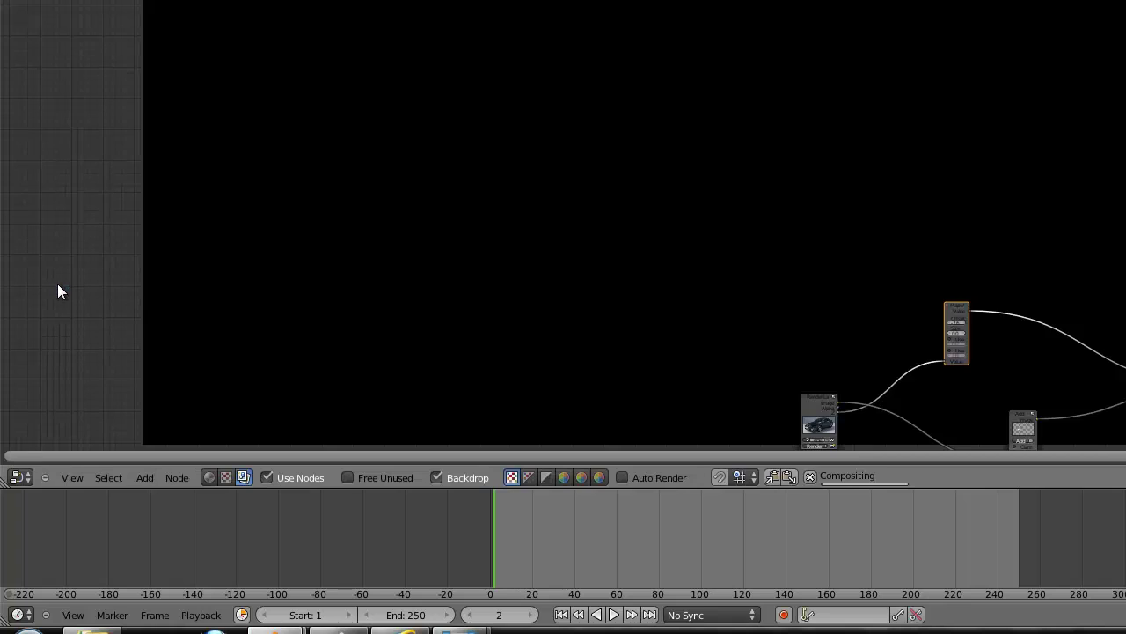
click(17, 476)
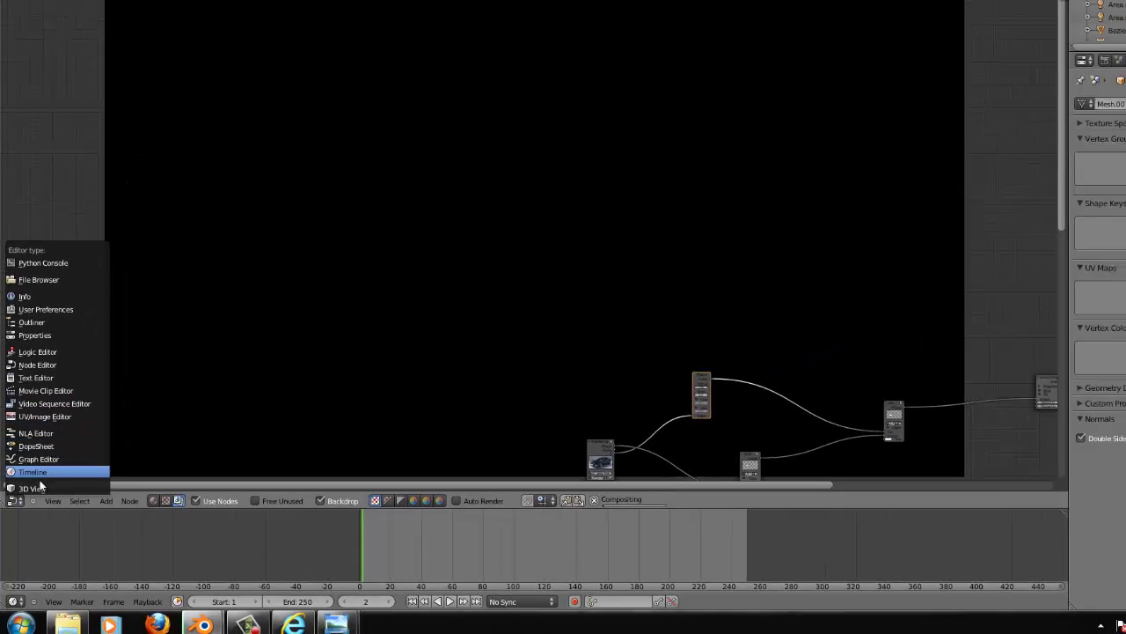
click(40, 460)
- In front view, move the spoke's two corner vertices at the tyre inward, by about 0.012/0.015 and -0.011/-0.019 in X/Z
key(KP_1)
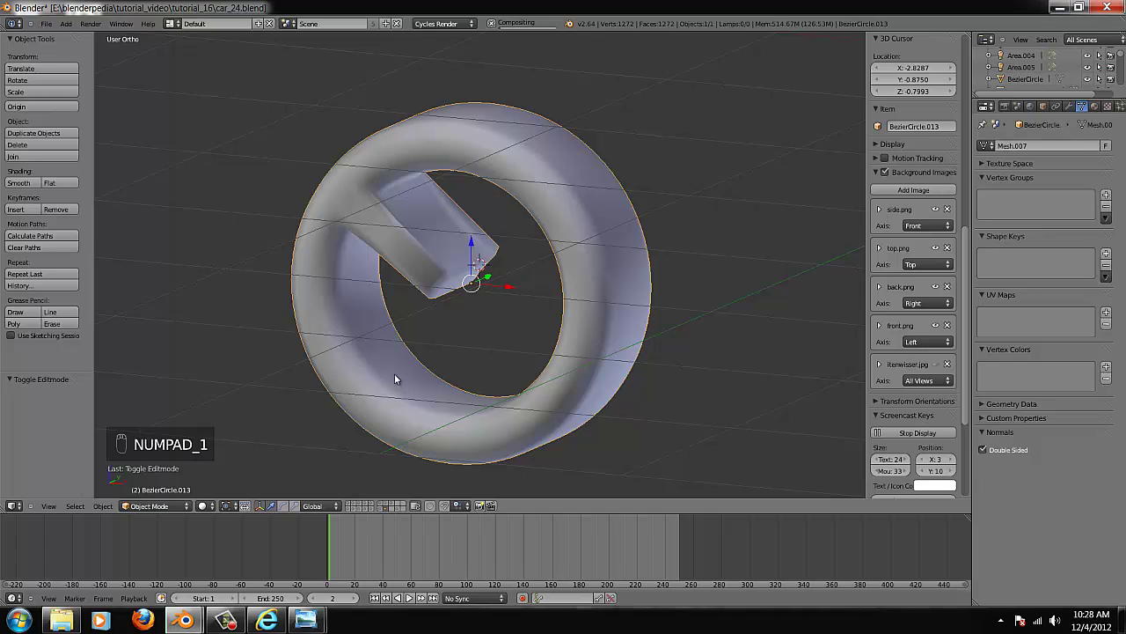
scroll(435, 348, up, 4)
scroll(479, 234, up, 2)
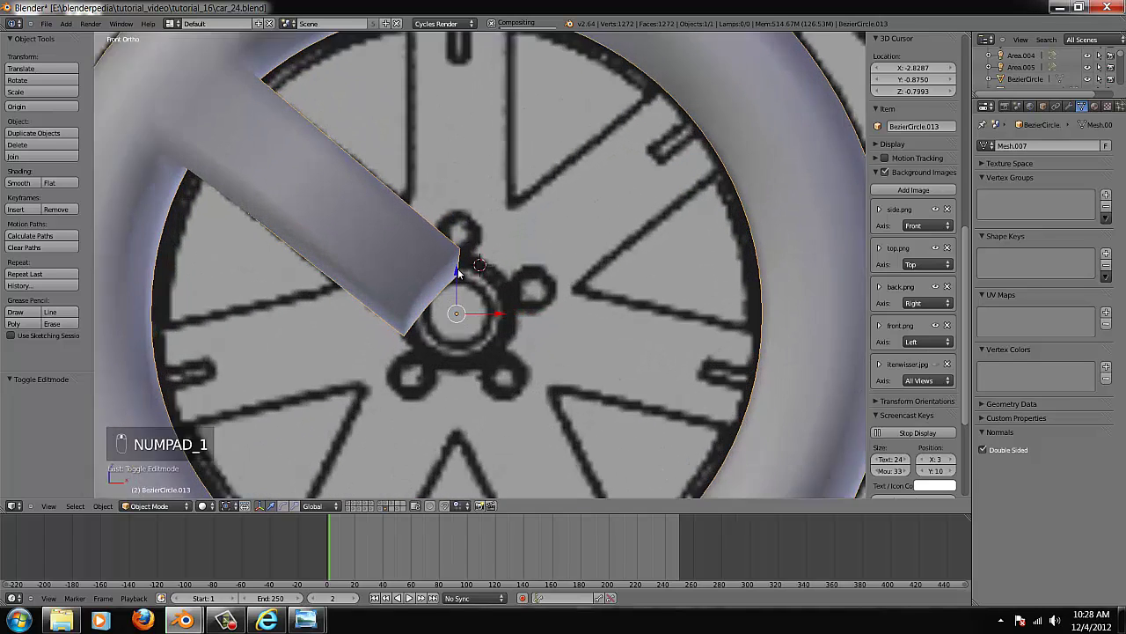
key(Tab)
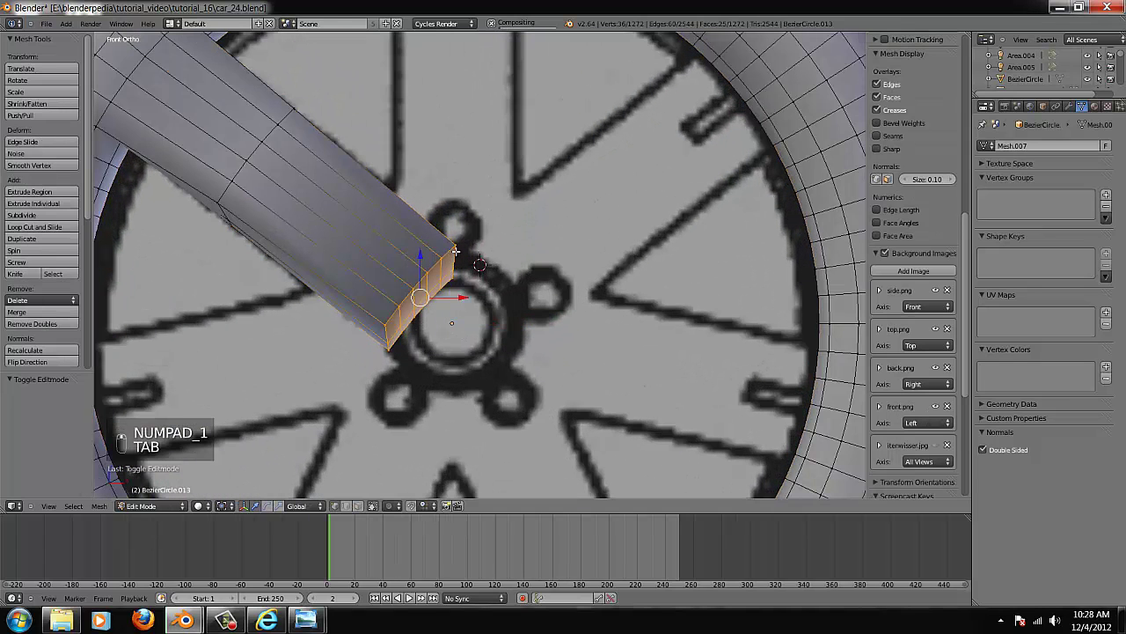
right_click(97, 124)
key(g)
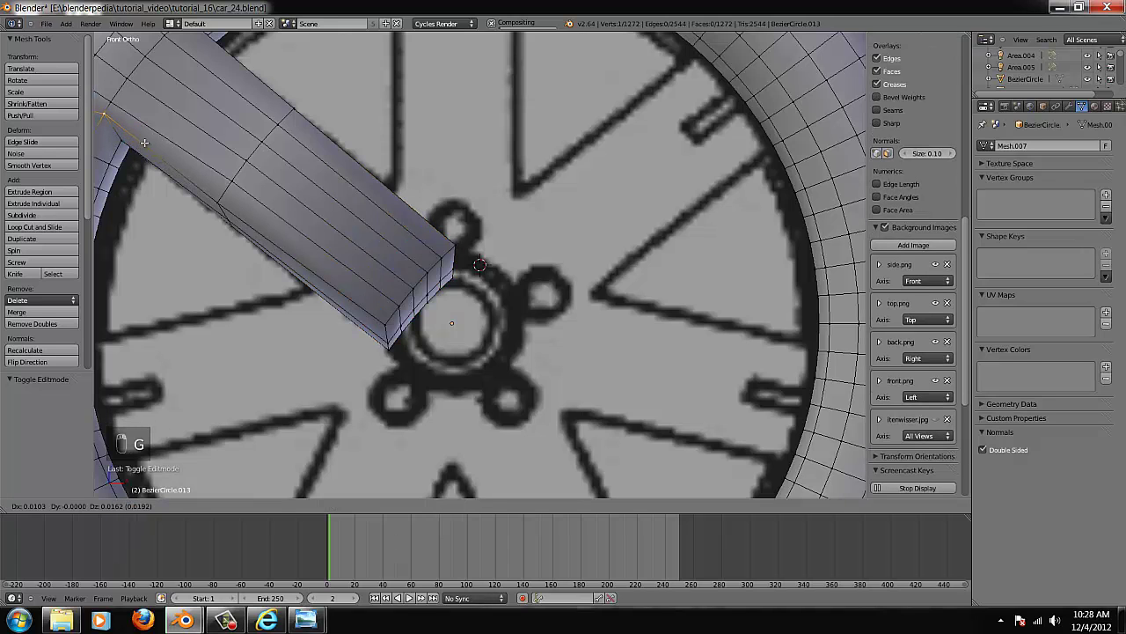
click(144, 143)
scroll(254, 76, down, 2)
key(g)
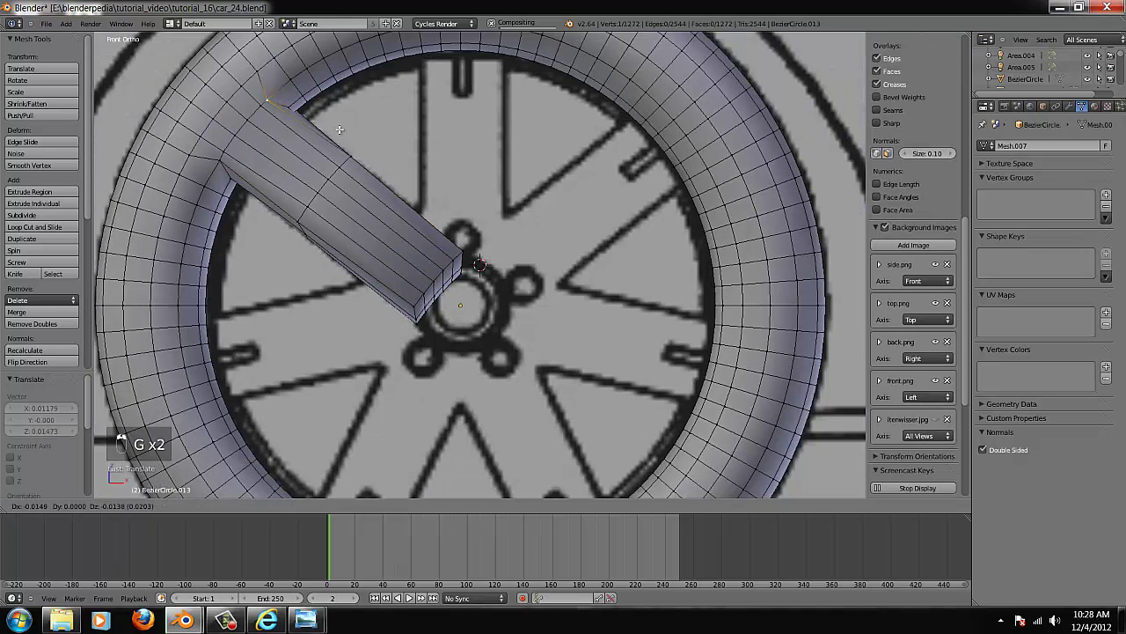
click(342, 131)
- Pull the vertices on the upper edge at the spoke's middle inward, each by about -0.009 in X and -0.013 in Z
key(g)
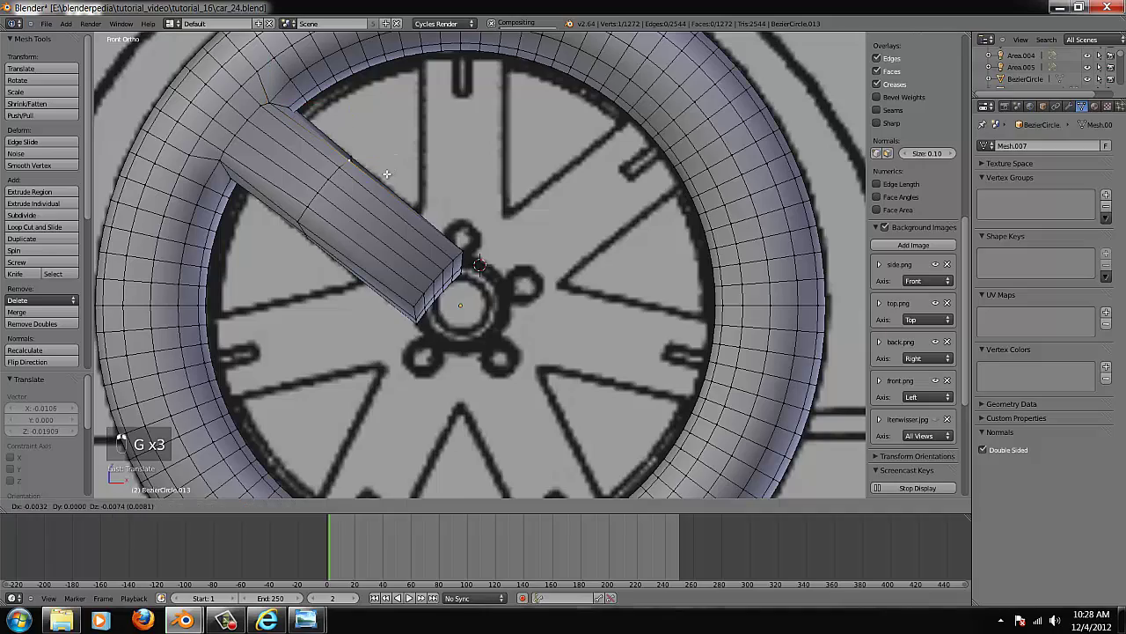
click(353, 154)
key(g)
click(376, 179)
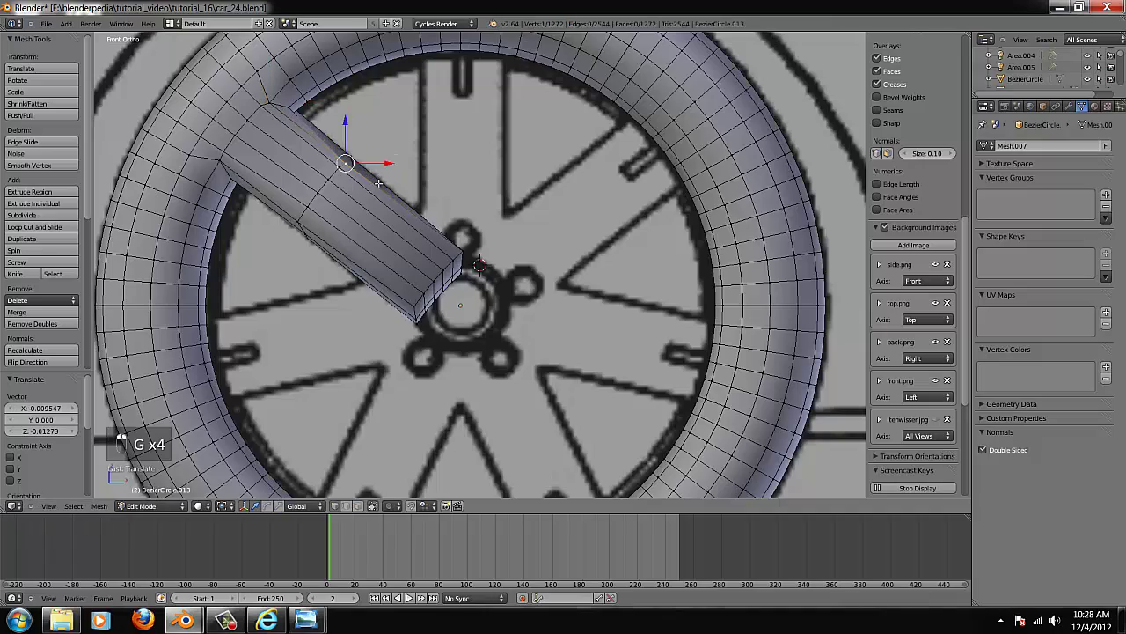
middle_drag(376, 179, 336, 141)
key(KP_7)
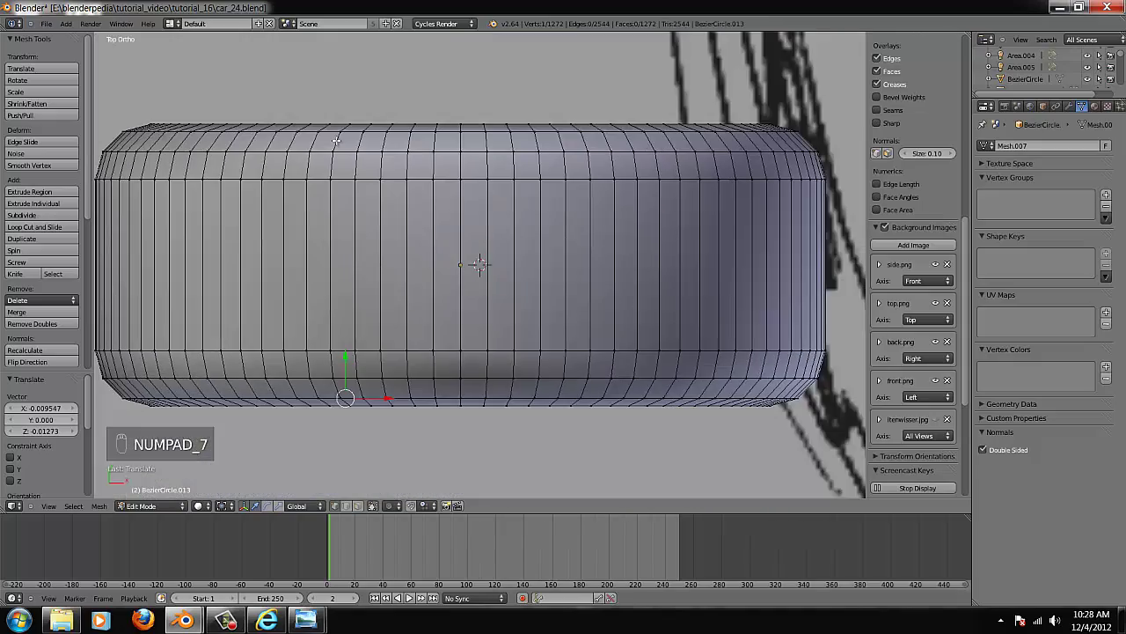
key(KP_1)
scroll(324, 119, up, 2)
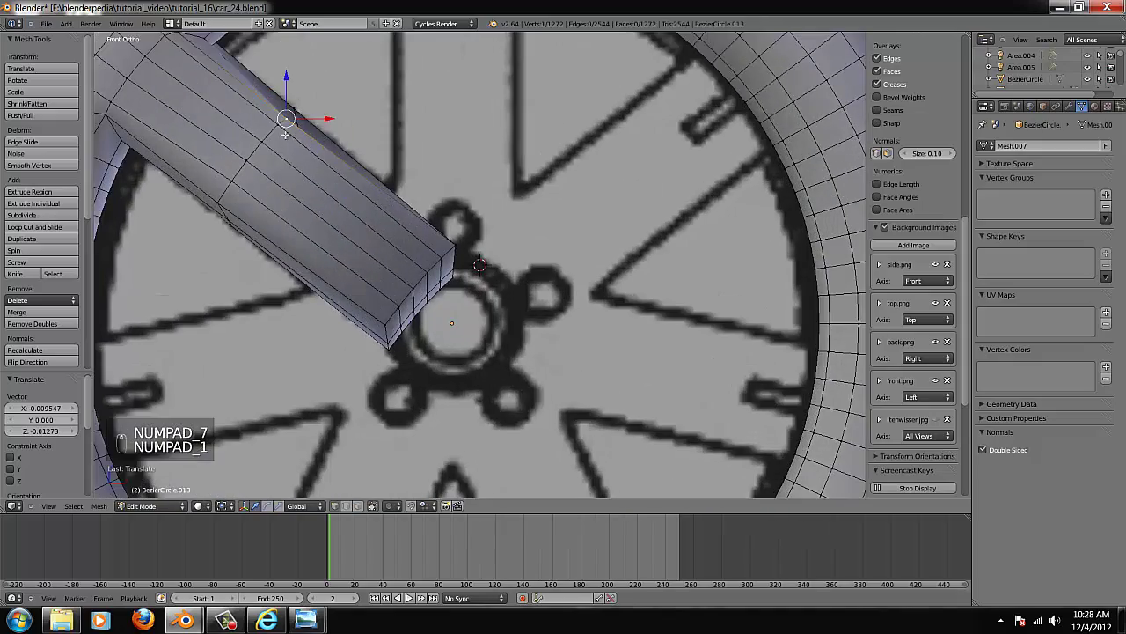
key(g)
click(307, 133)
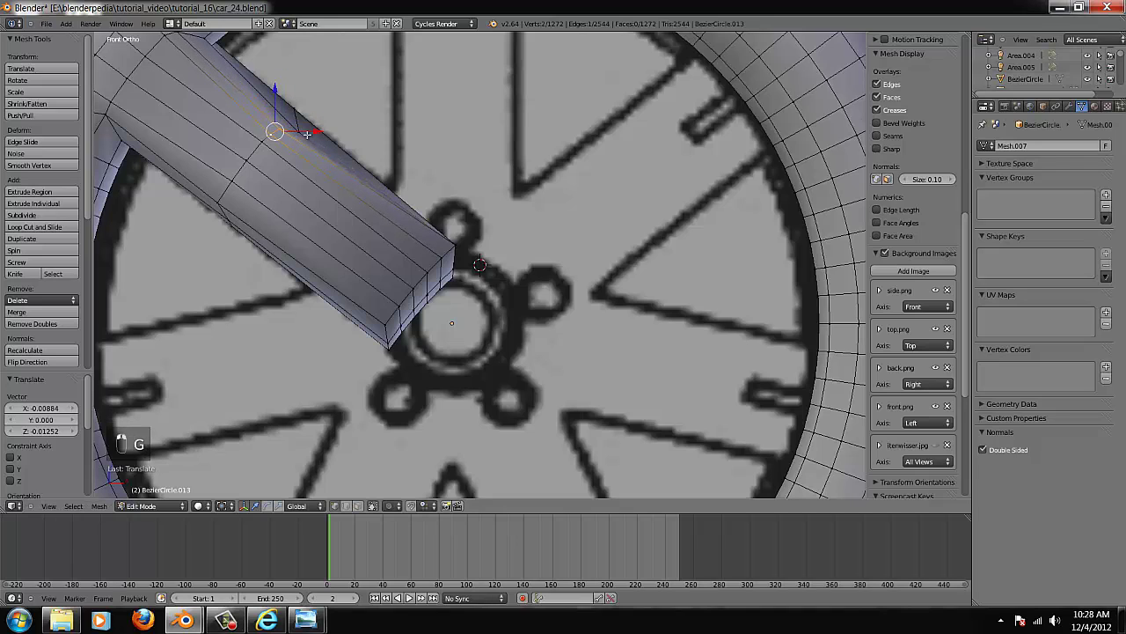
- Shift the upper vertices at the spoke's hub end inward, by about -0.012/-0.011 and -0.010/-0.012 in X/Z
right_click(448, 240)
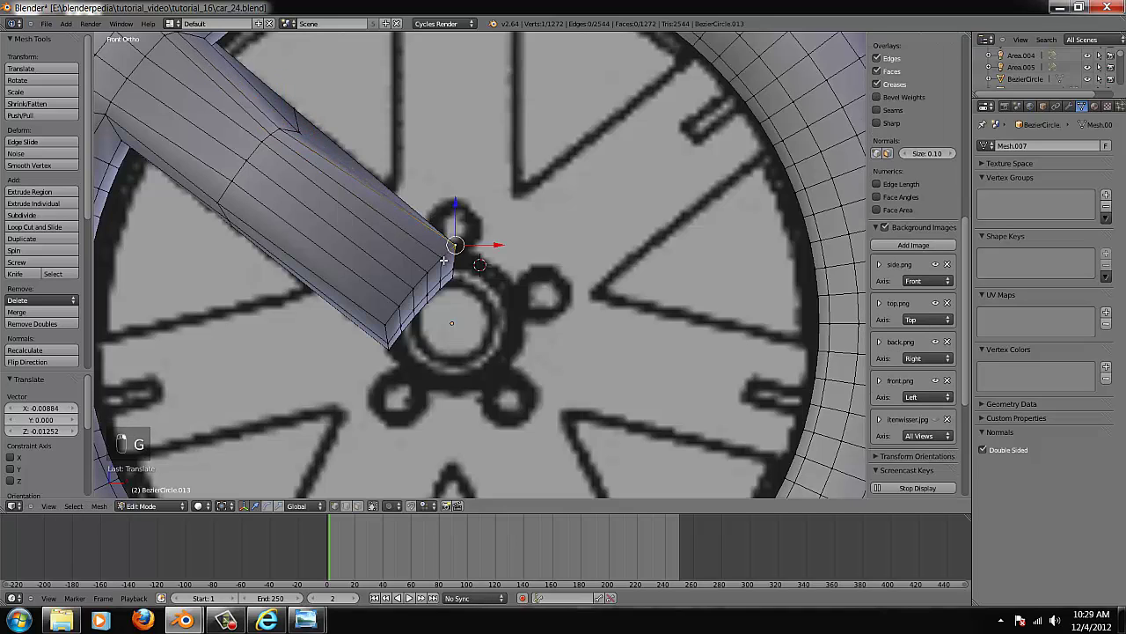
shift+right_click(445, 256)
key(g)
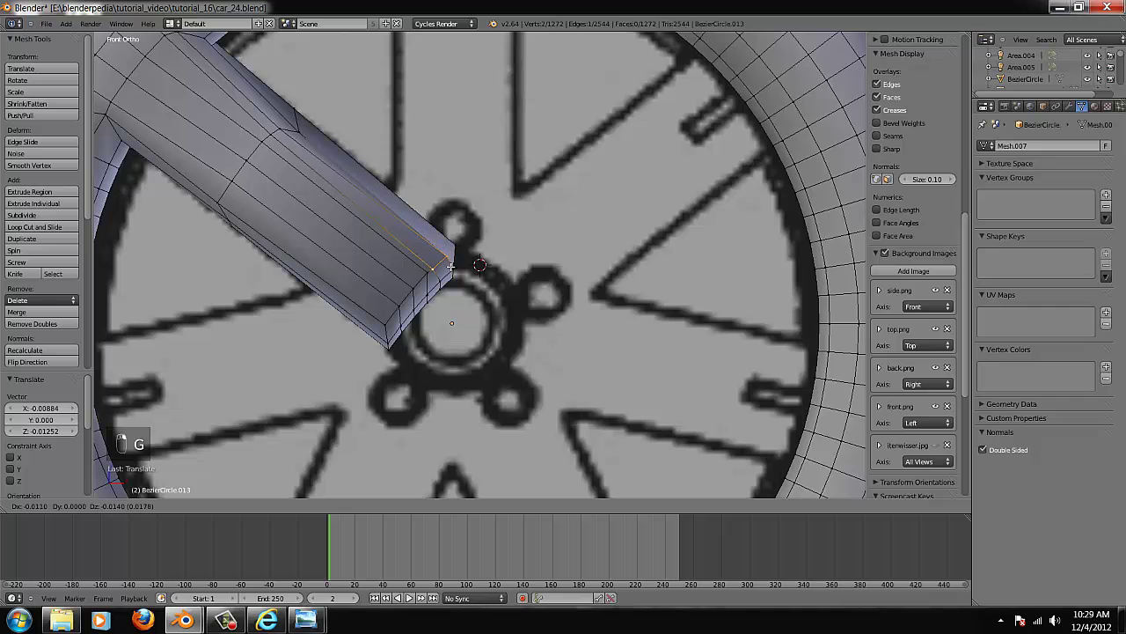
key(g)
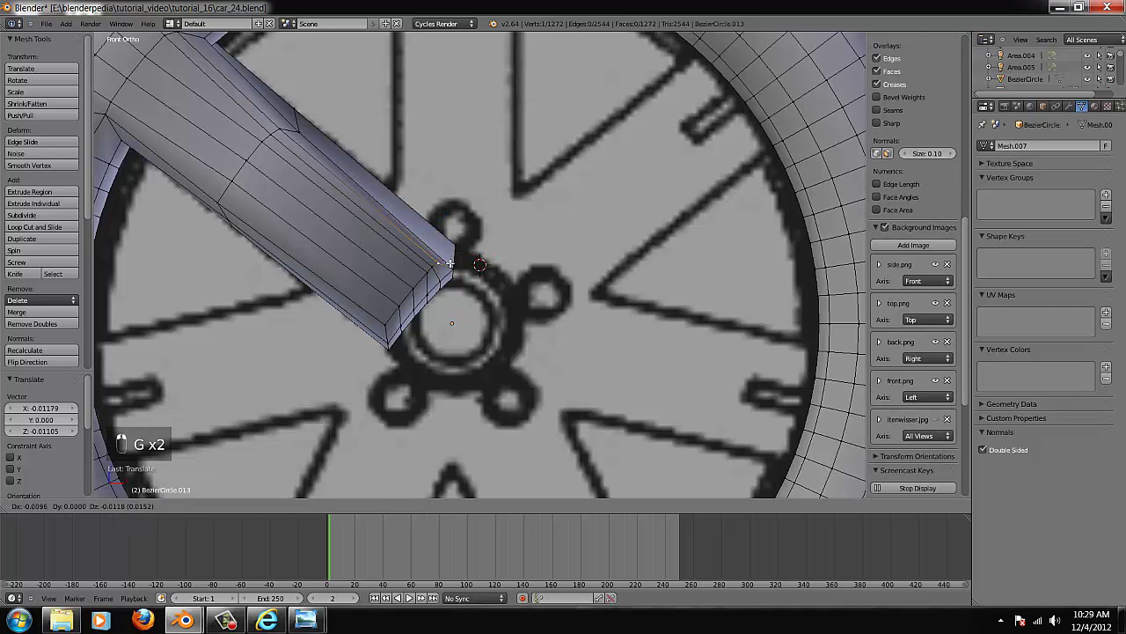
click(454, 245)
- In wireframe front view, move the spoke's upper middle vertex about -0.004/-0.015 and its upper hub-end vertex about -0.009/-0.026 in X/Z
middle_drag(480, 252, 510, 291)
scroll(510, 283, up, 3)
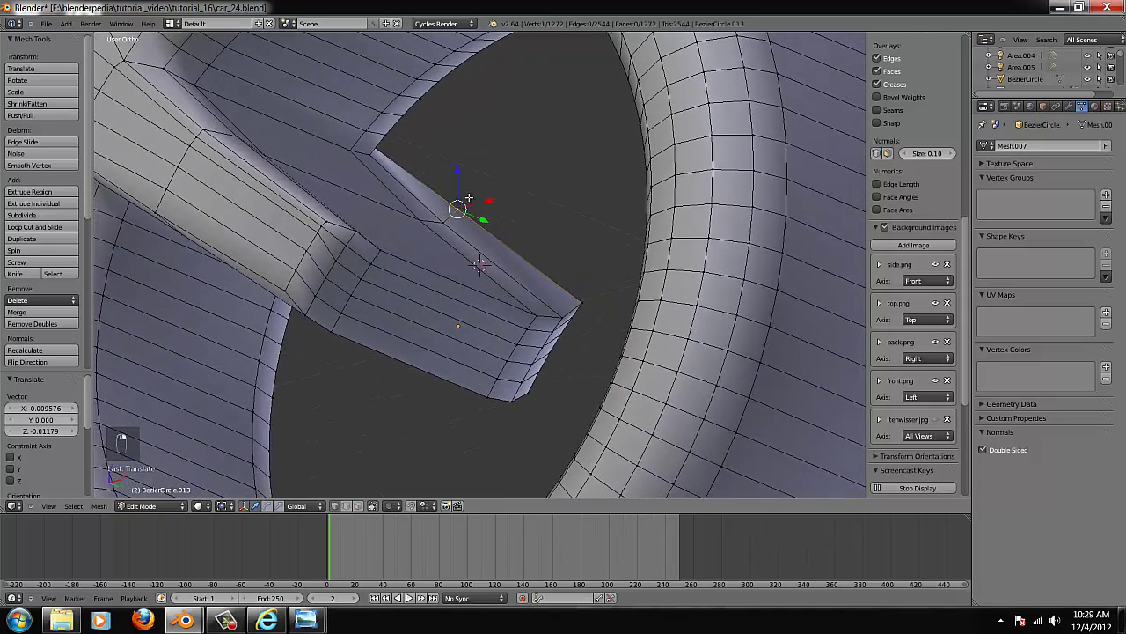
key(KP_7)
key(KP_1)
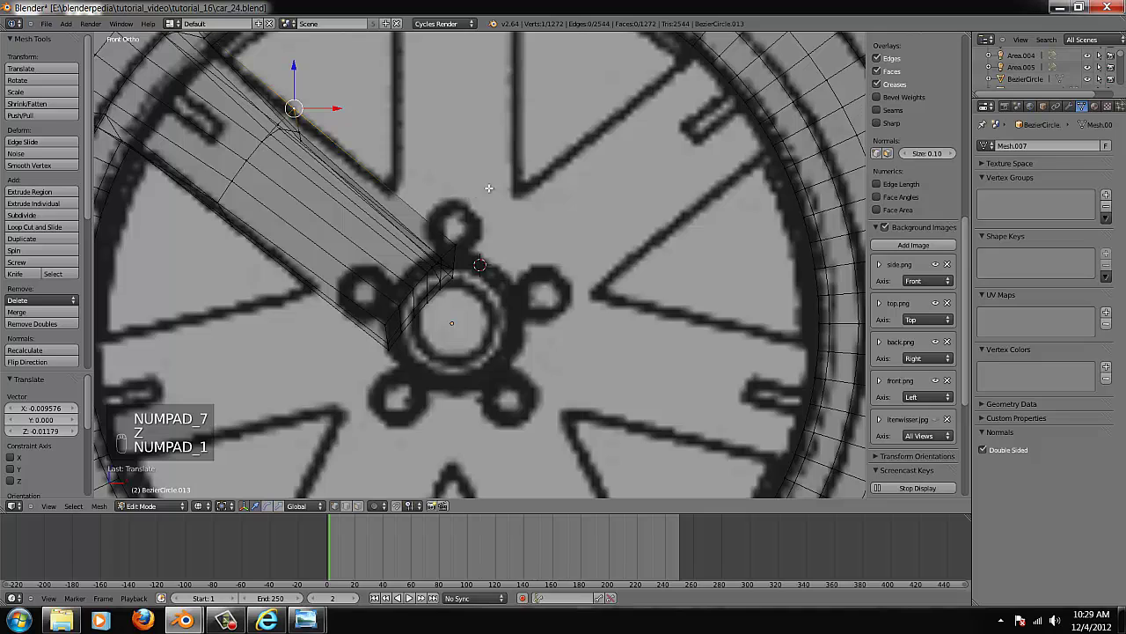
key(g)
click(397, 159)
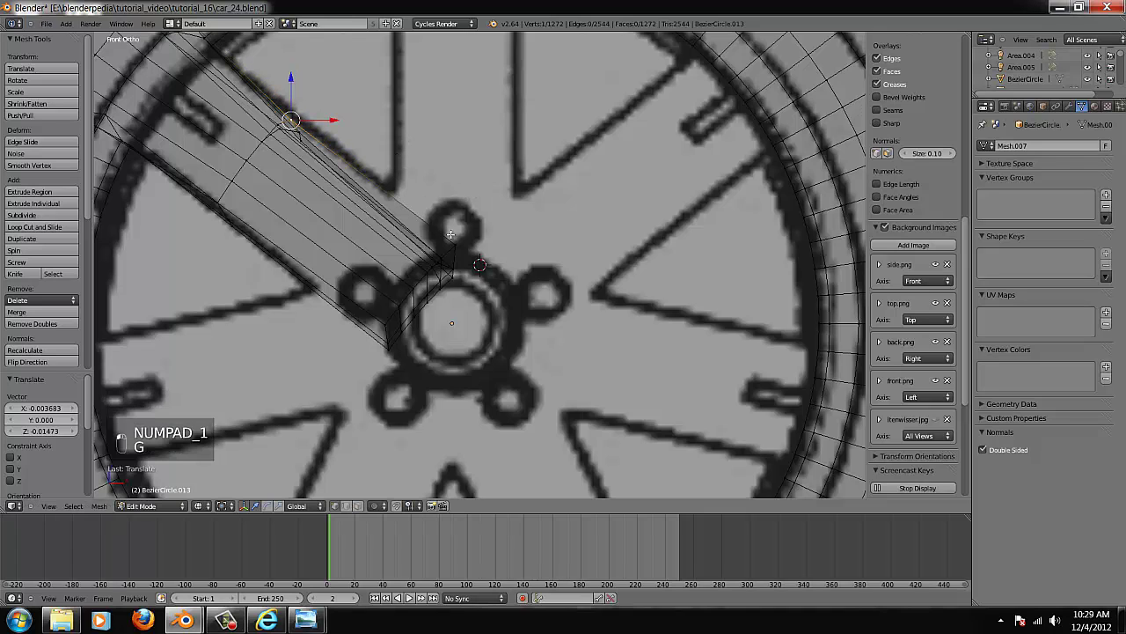
right_click(454, 242)
key(g)
click(479, 253)
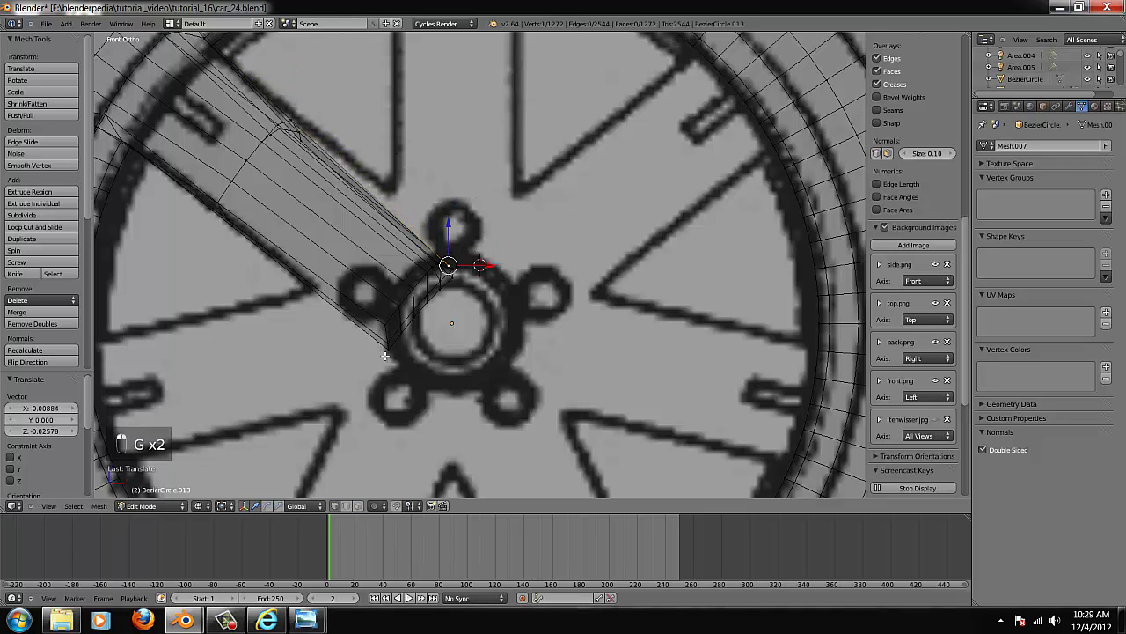
- In solid shading, move the lower vertices at the spoke's hub end by about 0.007/0.008 and 0.008/0.007 in X/Z
key(z)
key(g)
click(429, 356)
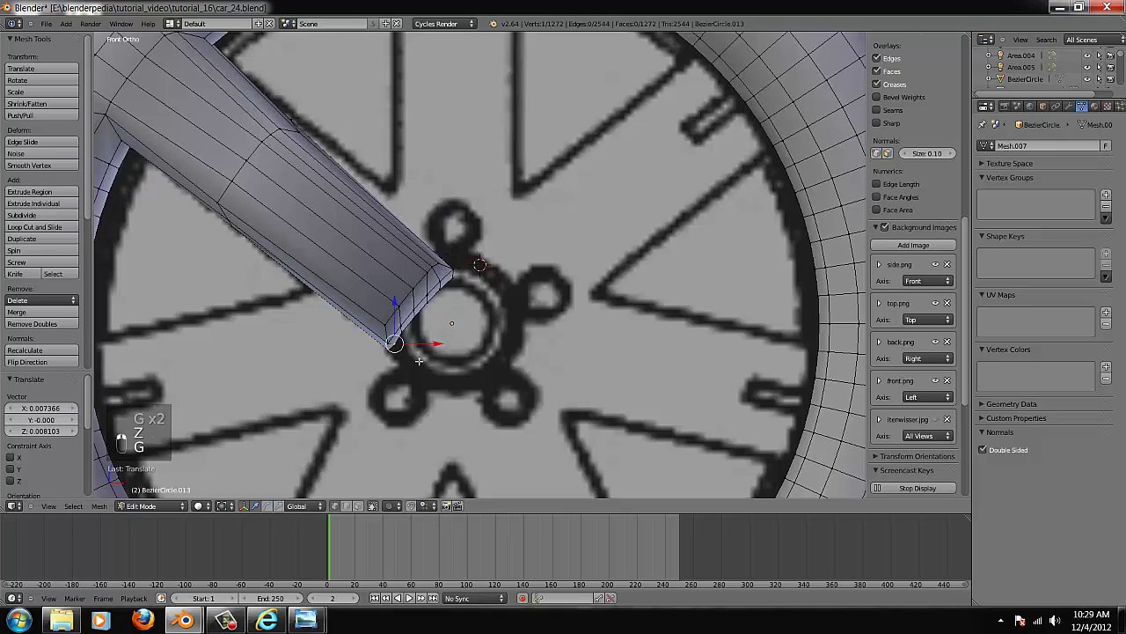
right_click(395, 355)
key(g)
click(428, 347)
- Undo the latest vertex moves at the spoke's hub end
mouse_move(428, 346)
middle_down()
mouse_move(378, 290)
mouse_move(426, 347)
middle_up()
scroll(426, 347, up, 2)
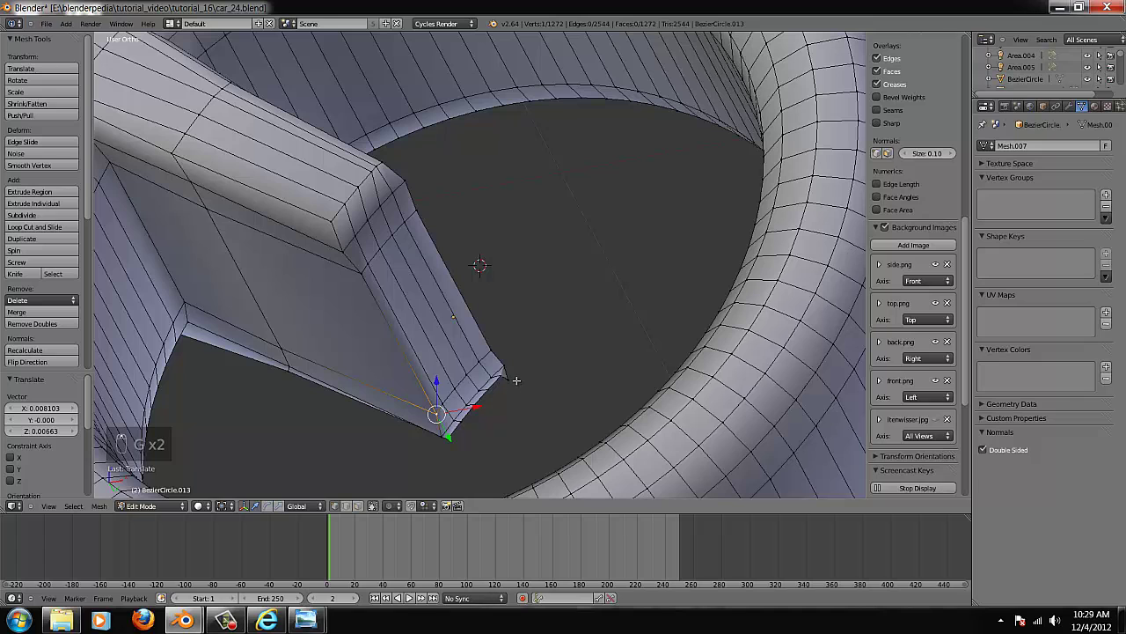
key(ctrl+z)
key(ctrl+z)
key(ctrl+z)
key(ctrl+z)
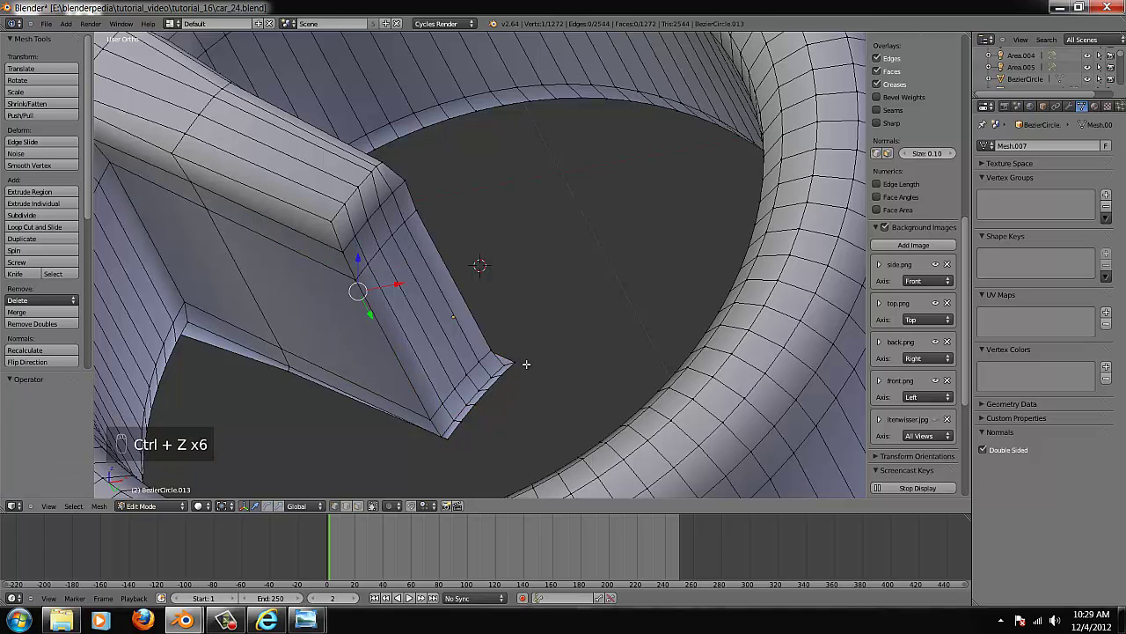
- Return to Object Mode and delete the whole wheel object with its single spoke
key(KP_7)
scroll(510, 368, down, 2)
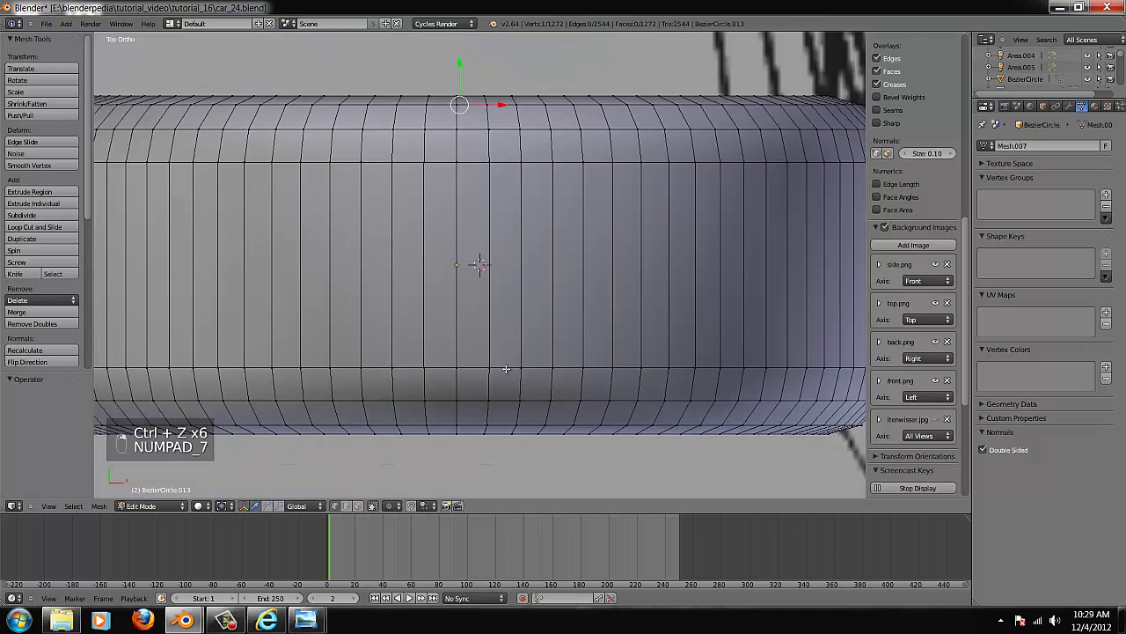
key(KP_1)
scroll(506, 374, down, 3)
key(Tab)
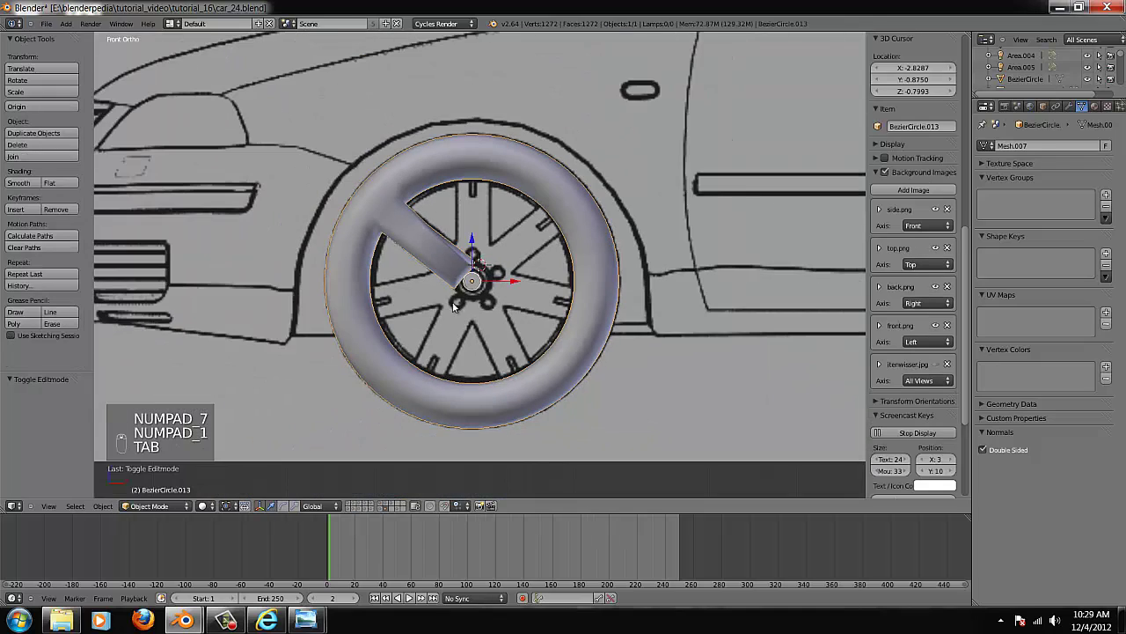
middle_drag(503, 369, 405, 218)
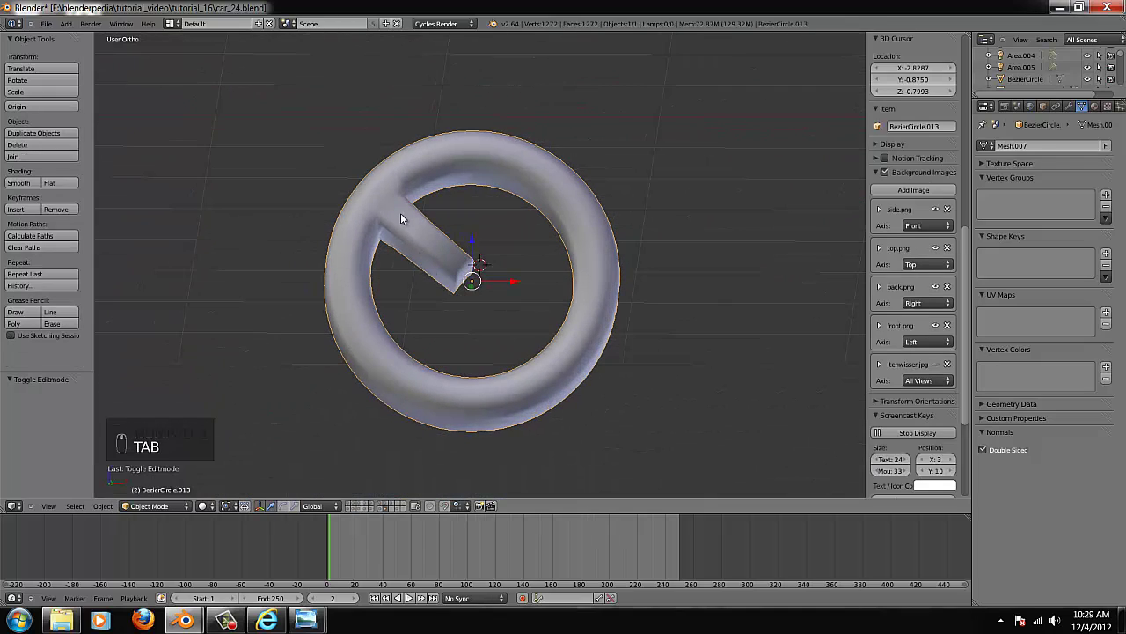
key(KP_1)
scroll(400, 213, up, 2)
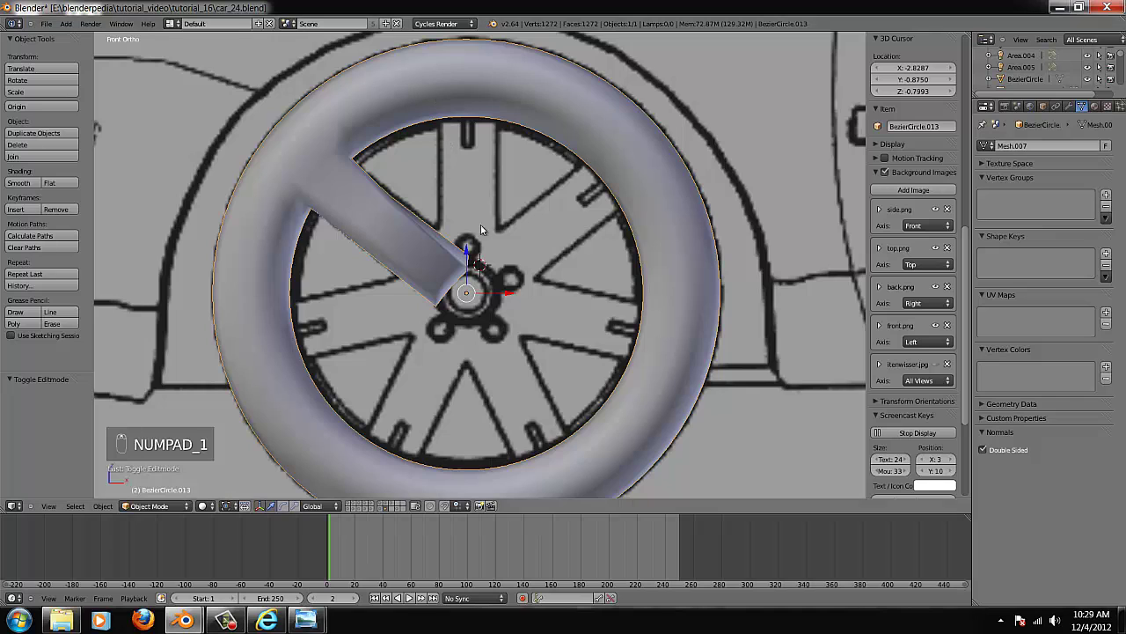
scroll(374, 276, down, 4)
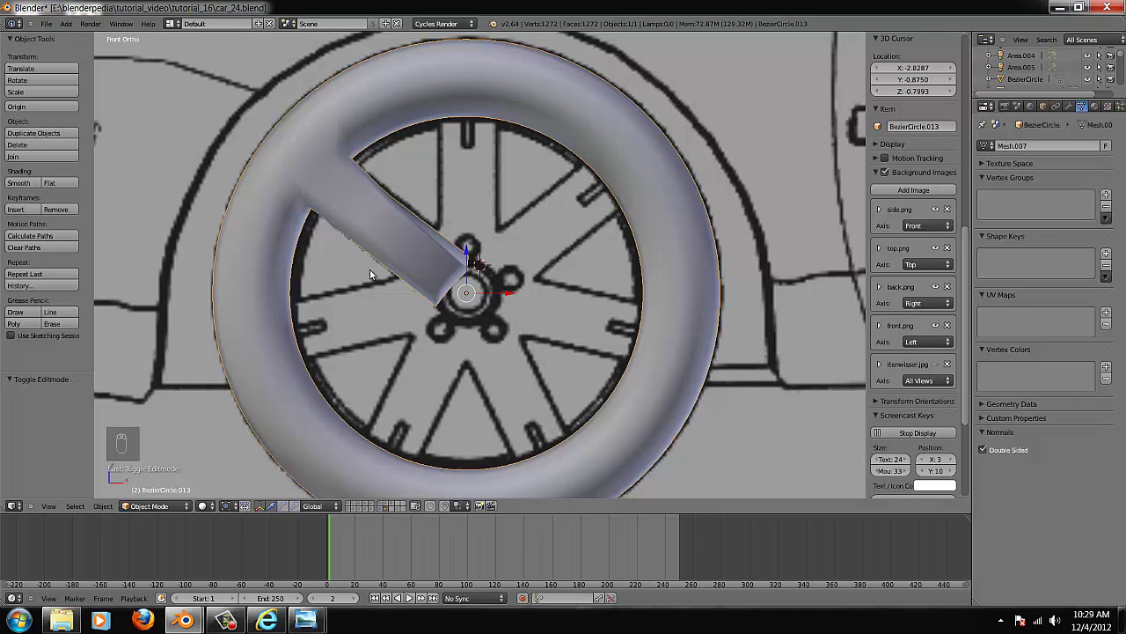
key(x)
click(460, 282)
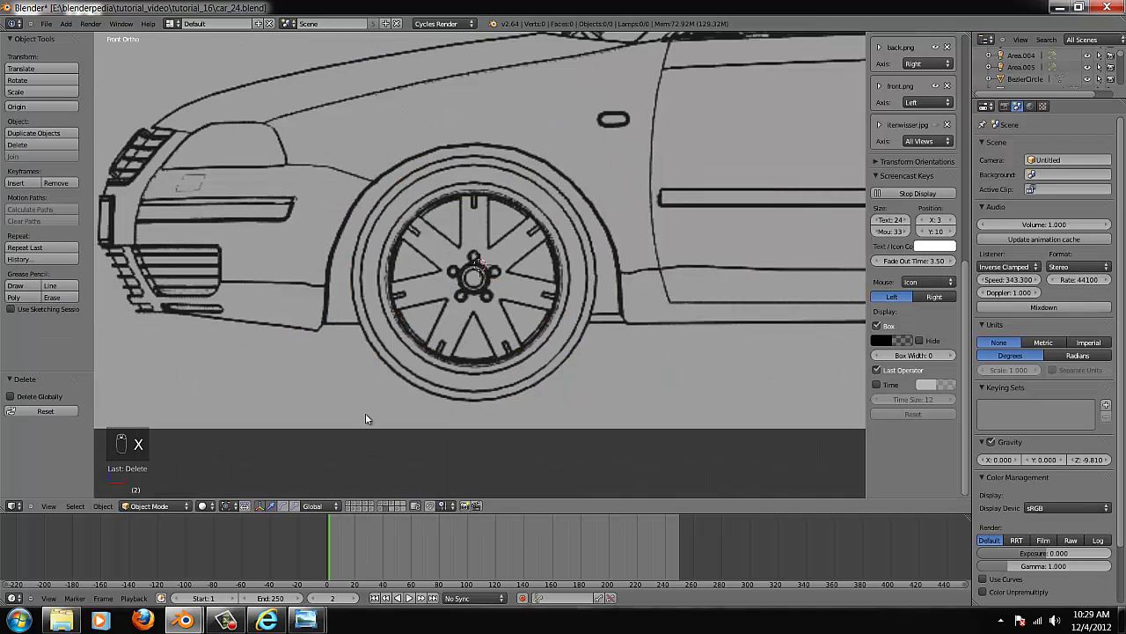
- Make all scene layers visible in the front view
click(348, 505)
scroll(433, 281, down, 4)
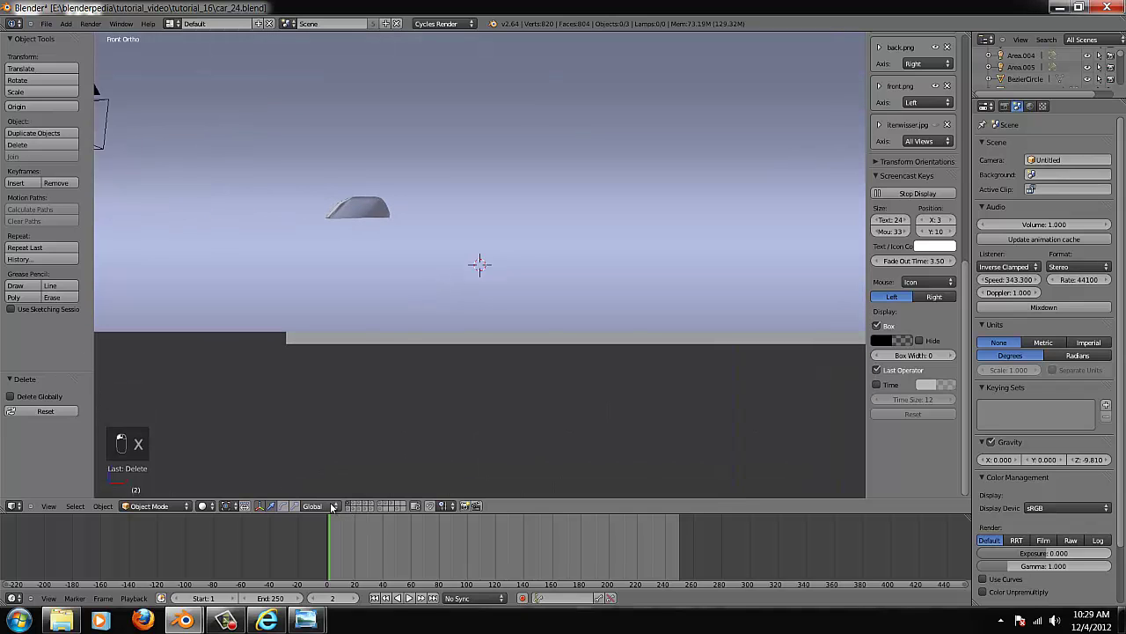
key(grave)
key(grave)
scroll(381, 424, down, 3)
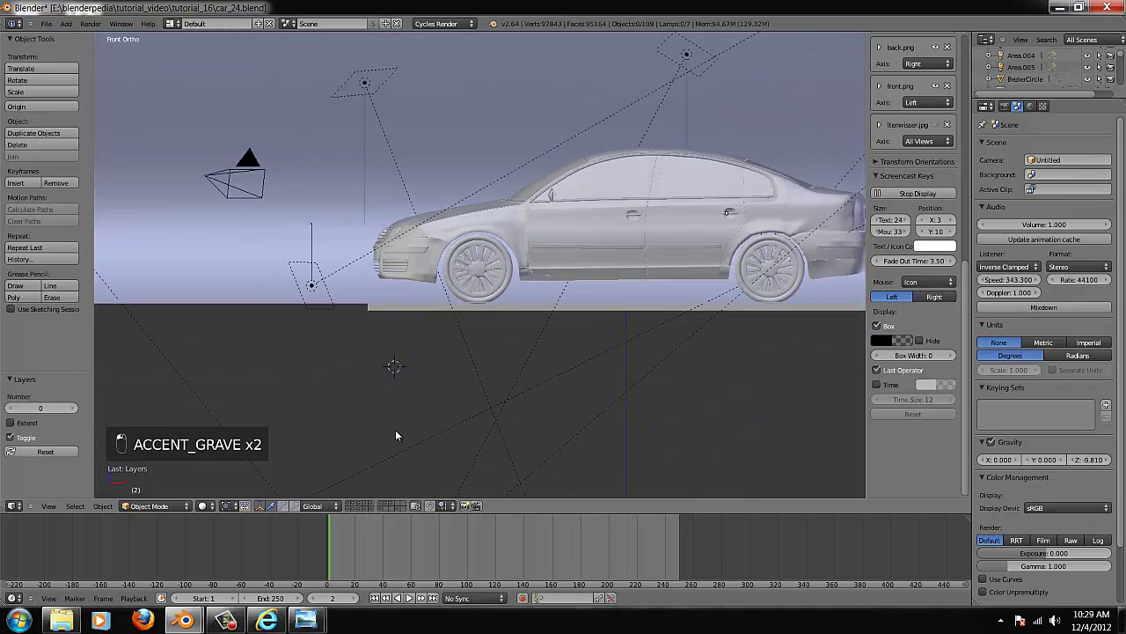
- Examine the finished car's front wheel up close, selecting its spoked rim and the hub behind the spokes
scroll(469, 291, up, 9)
right_click(419, 278)
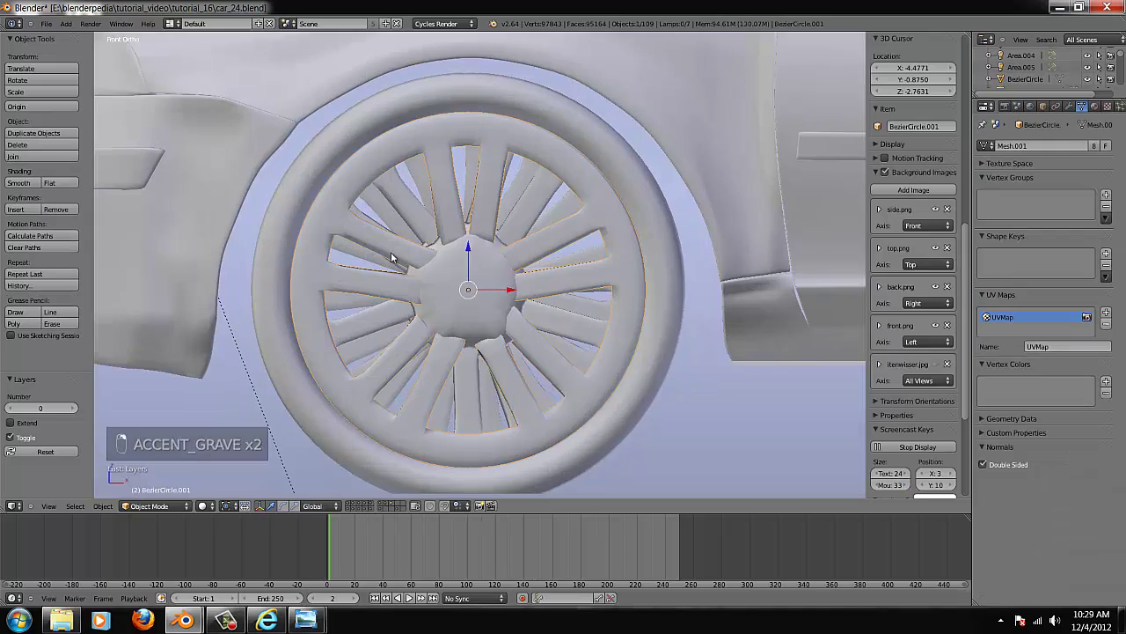
scroll(454, 279, up, 5)
scroll(456, 280, down, 3)
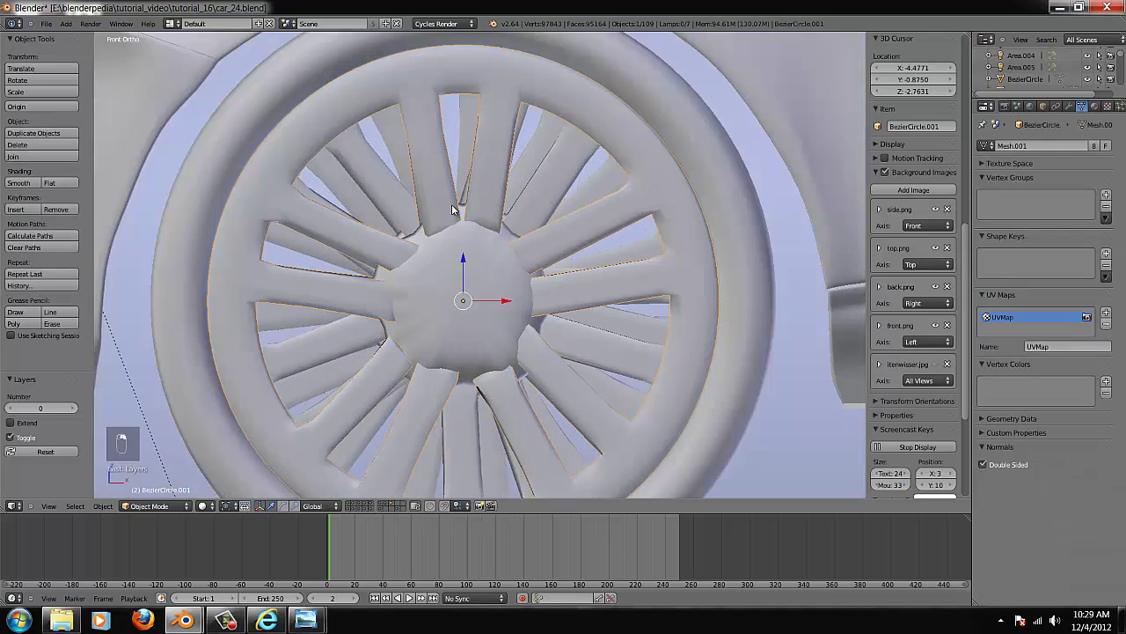
key(g)
right_click(461, 297)
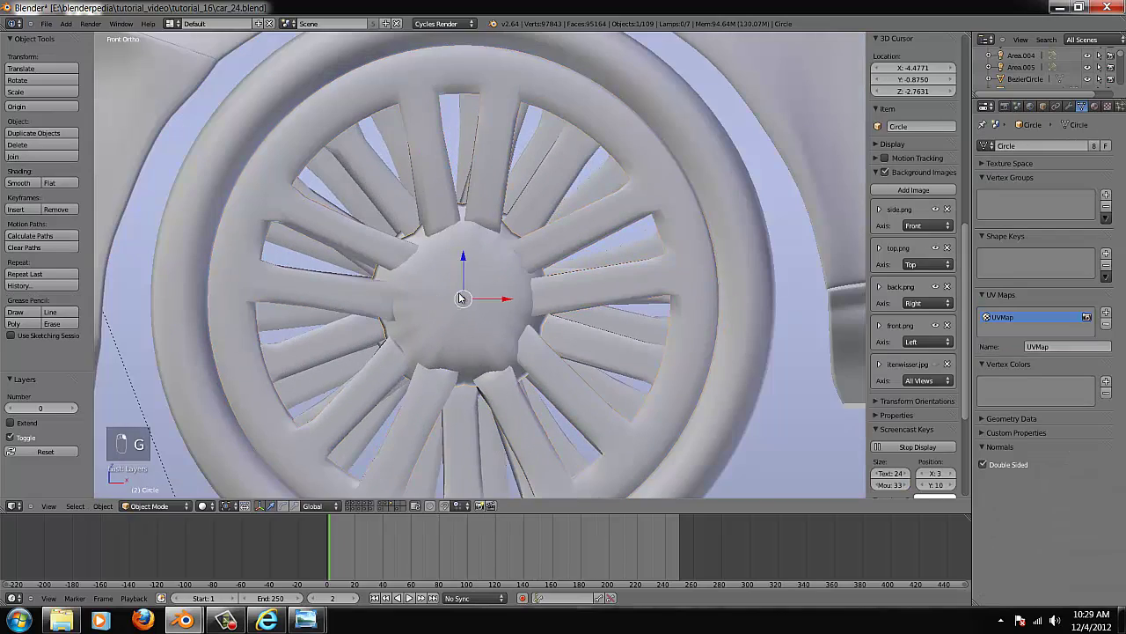
key(z)
key(z)
scroll(466, 297, down, 3)
scroll(481, 301, up, 1)
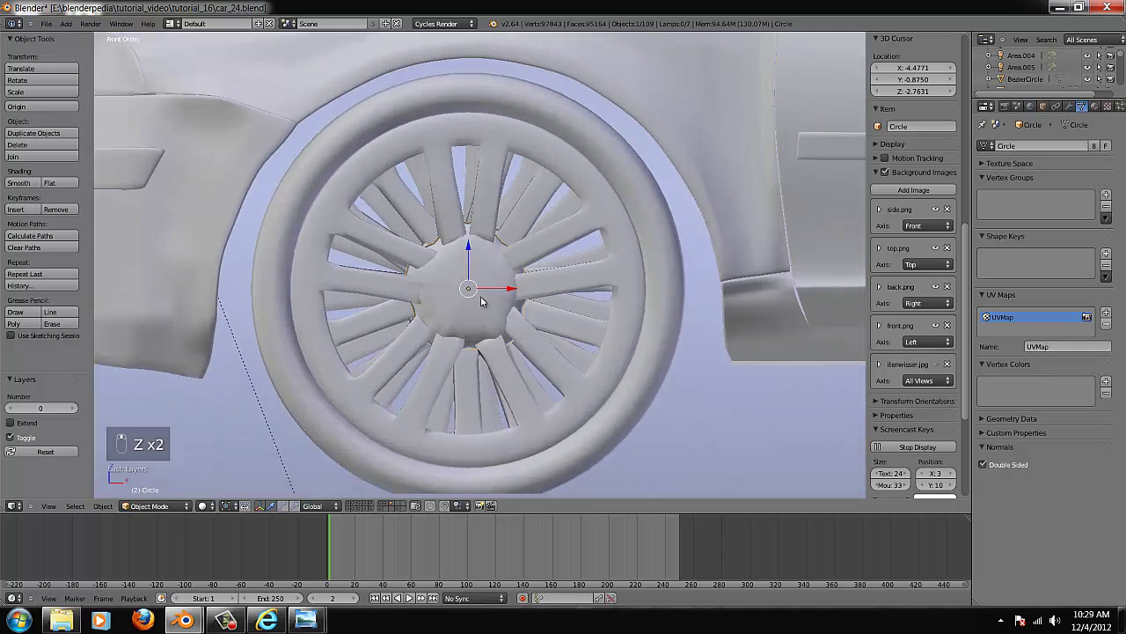
scroll(481, 301, up, 1)
scroll(478, 290, down, 2)
- Set the viewport shading to Texture and inspect the textured front wheel at an angle and from the front
click(202, 506)
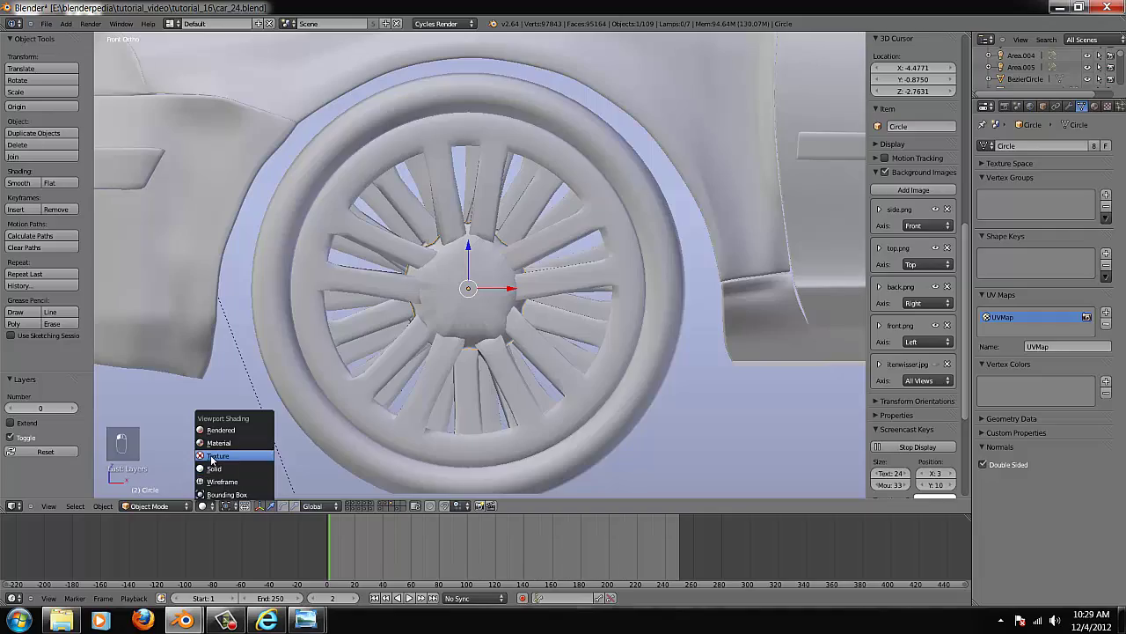
click(270, 415)
middle_drag(332, 264, 551, 326)
scroll(656, 309, up, 4)
scroll(657, 309, down, 3)
key(KP_1)
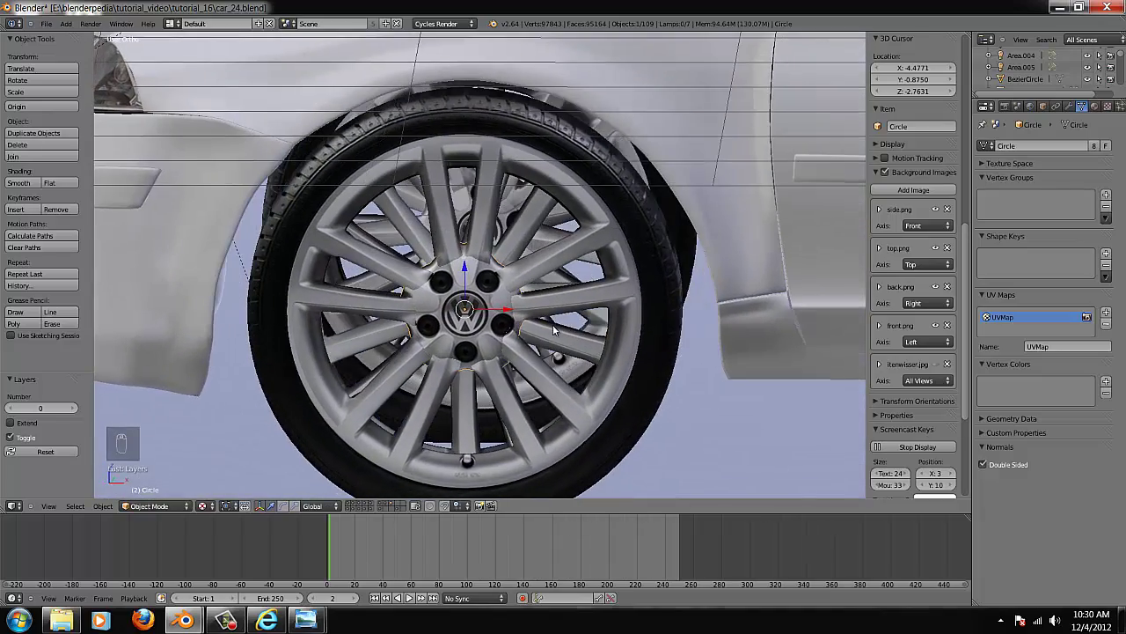
- Display the car's front wheel and surrounding body in wireframe over the side blueprint
key(z)
scroll(555, 330, down, 4)
scroll(563, 326, up, 3)
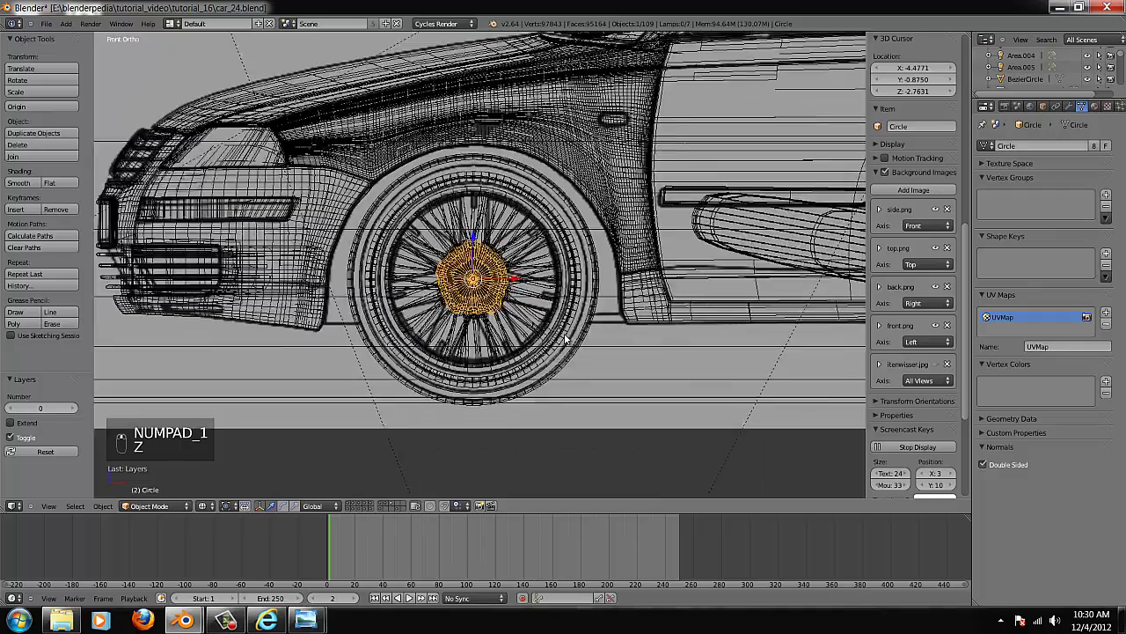
- Try moving the front wheel's tyre and its spoked rim in wireframe over the side blueprint
right_click(352, 193)
key(g)
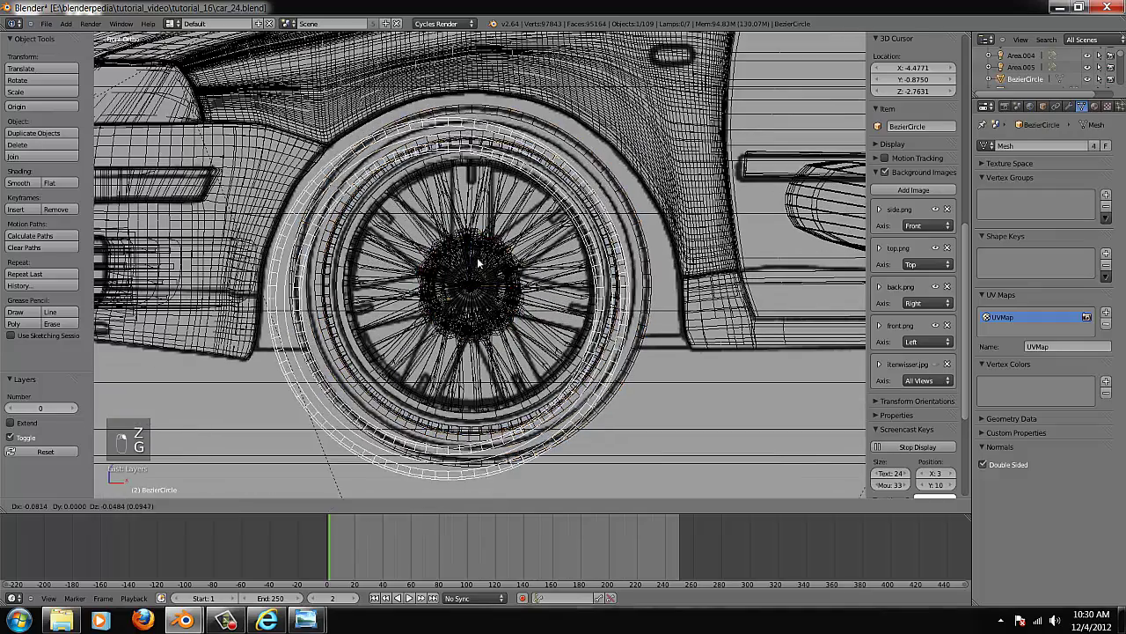
right_click(475, 263)
right_click(374, 192)
key(g)
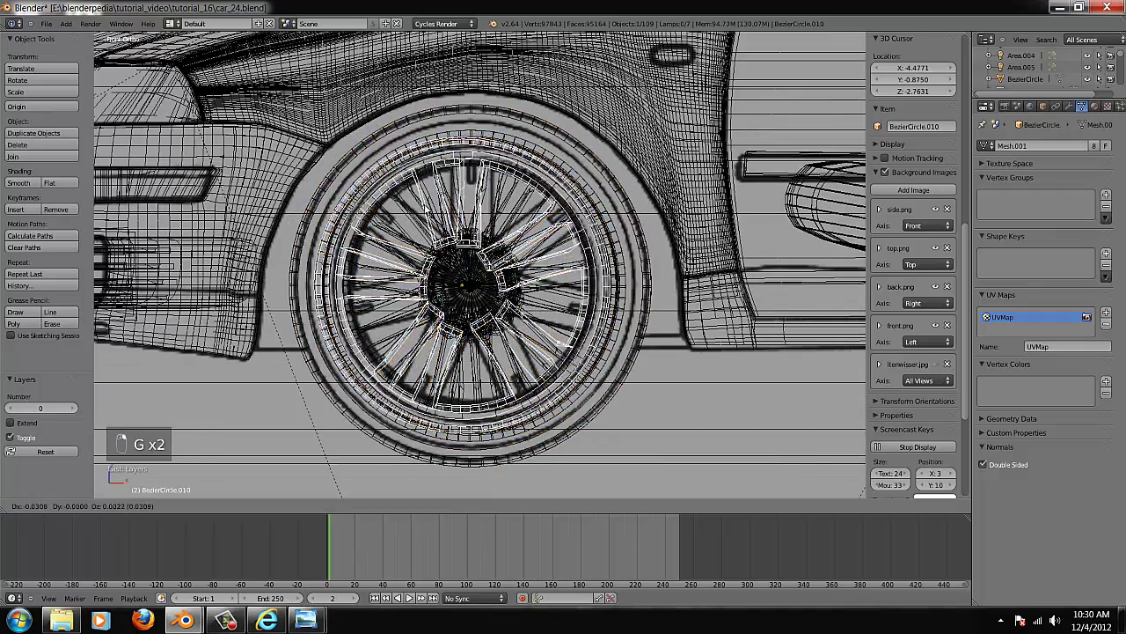
- Compare the spoked rim in wireframe and solid display, leaving the viewport in solid shading
key(z)
scroll(438, 258, up, 2)
key(z)
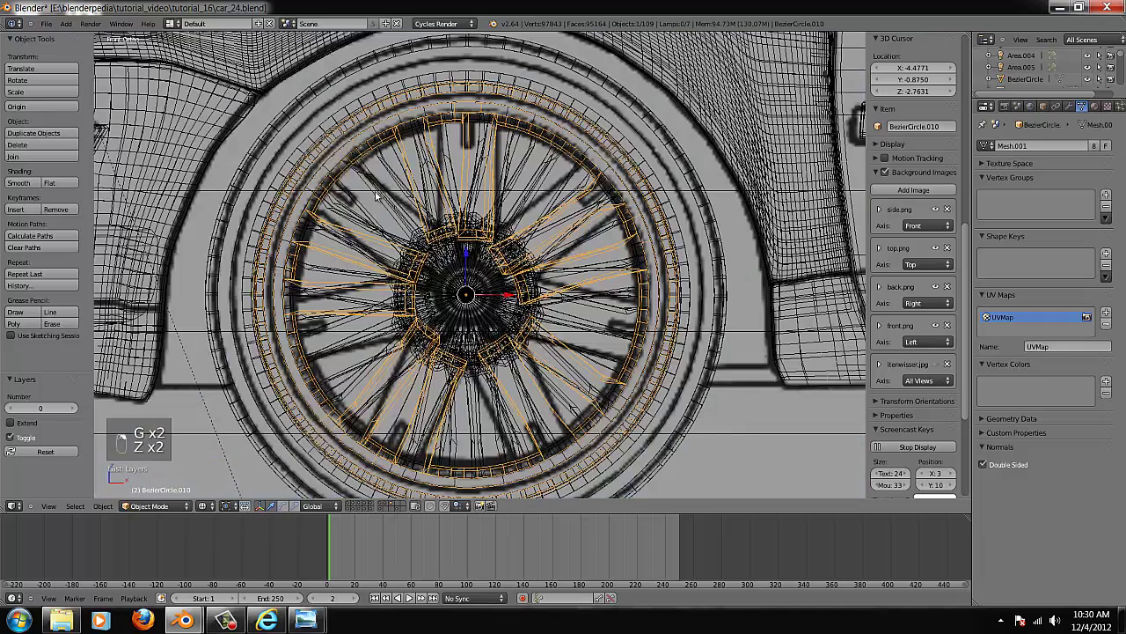
scroll(381, 215, down, 2)
key(z)
scroll(467, 233, up, 2)
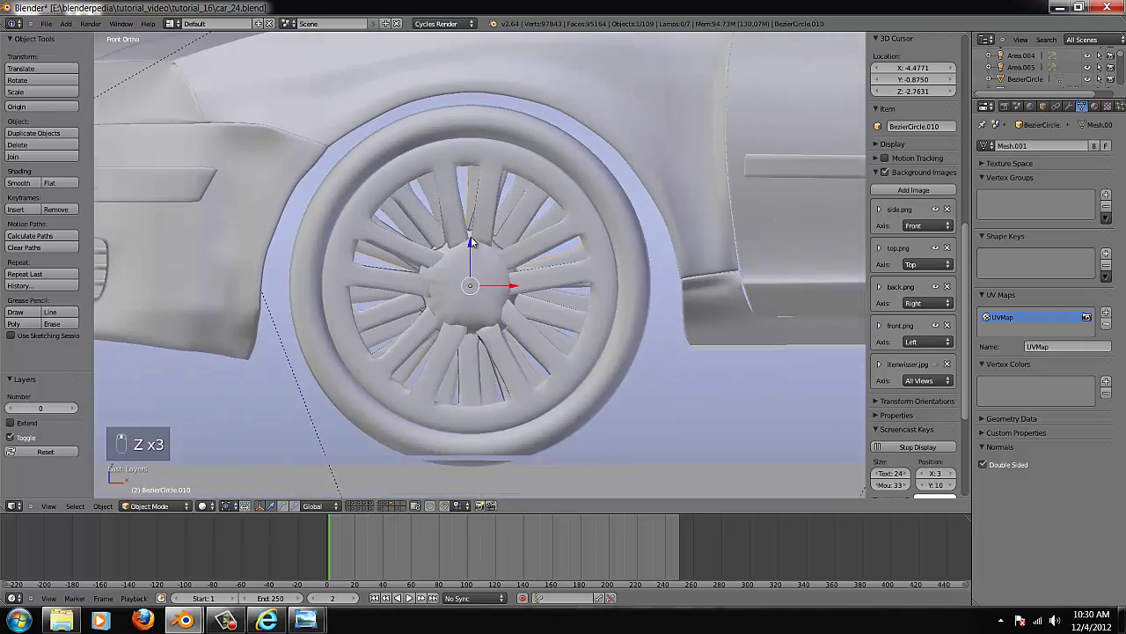
- Try moving the spoked rim parts of the front wheel in the solid front view
scroll(475, 269, down, 1)
key(g)
click(454, 250)
right_click(364, 205)
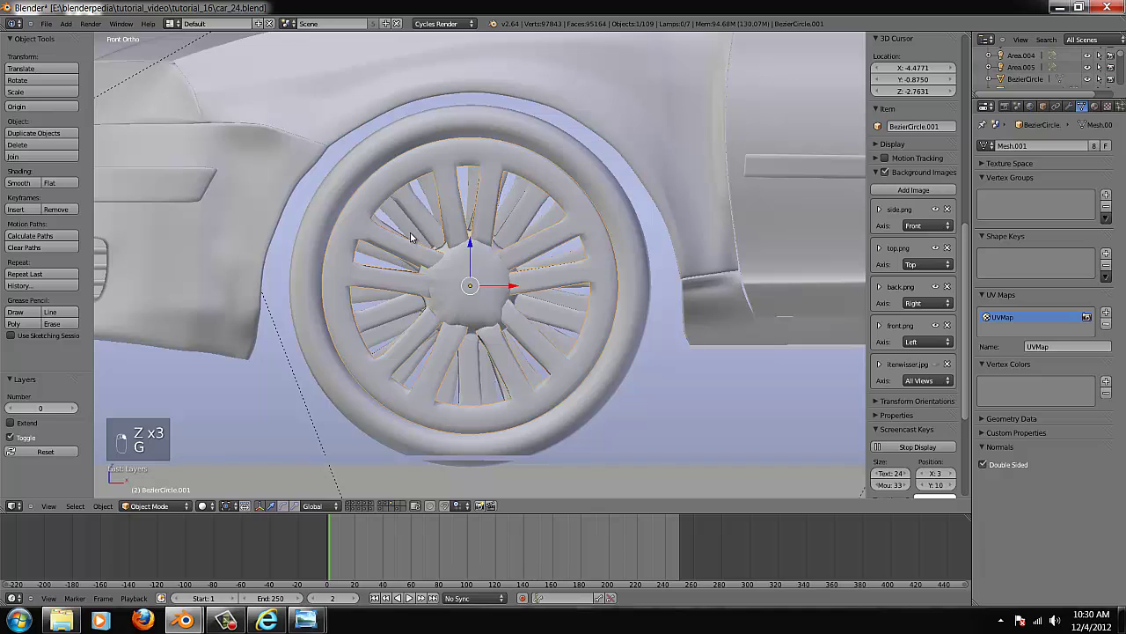
key(g)
right_click(352, 222)
scroll(326, 218, up, 3)
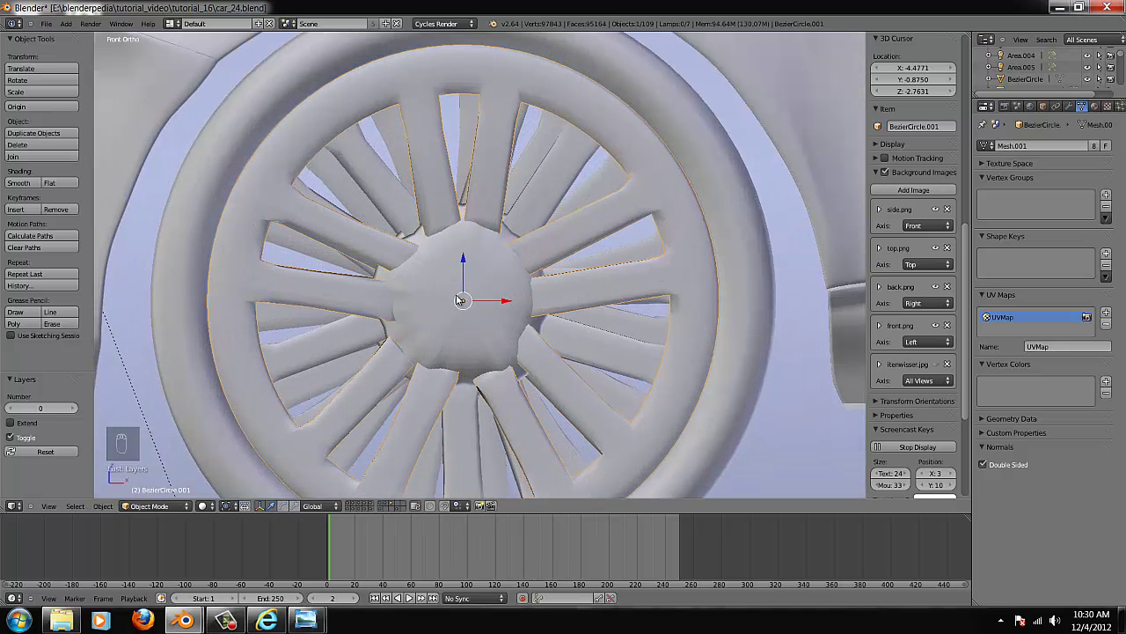
- Examine the solid-shaded front wheel at an angle and from the front, selecting its tyre
scroll(457, 300, down, 4)
middle_drag(462, 304, 309, 354)
scroll(264, 326, up, 2)
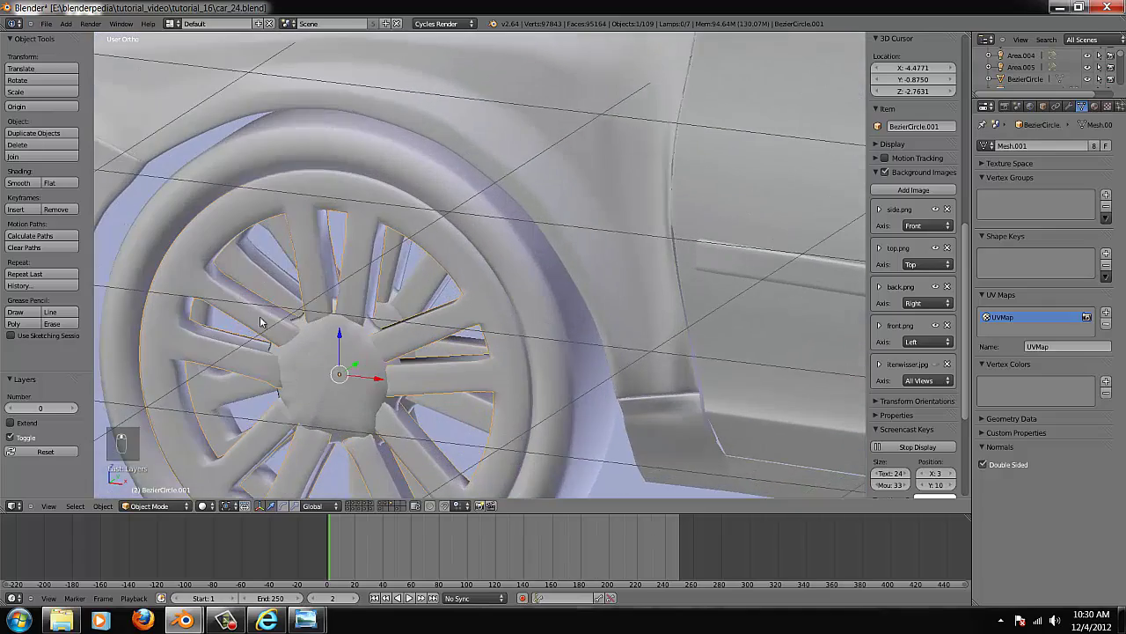
middle_drag(261, 322, 206, 351)
scroll(114, 280, down, 3)
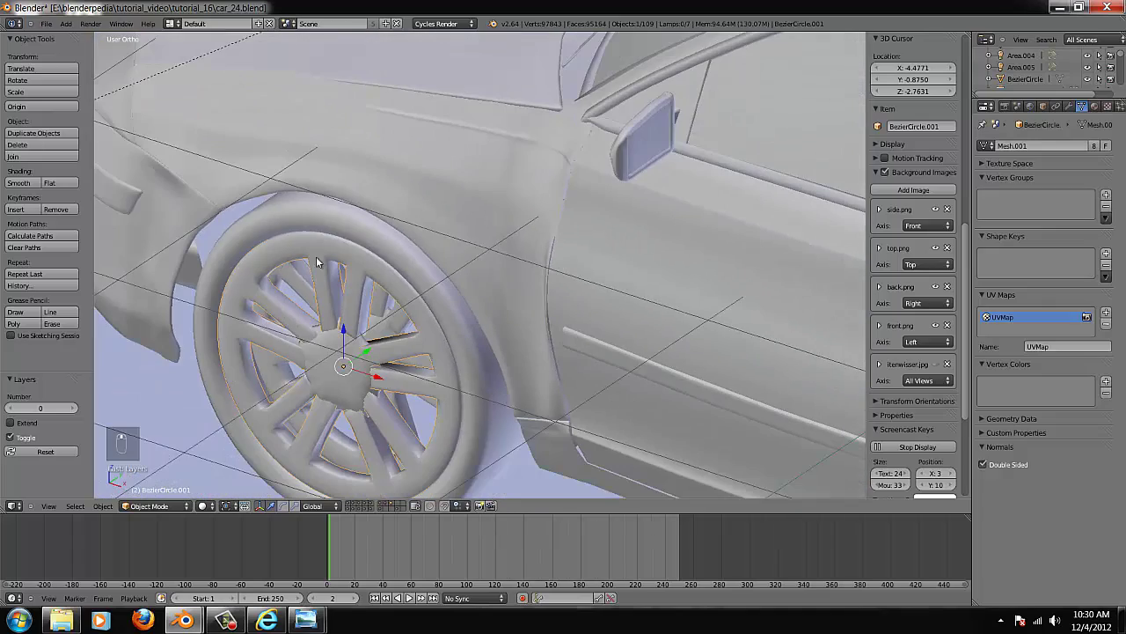
right_click(264, 221)
key(g)
right_click(203, 301)
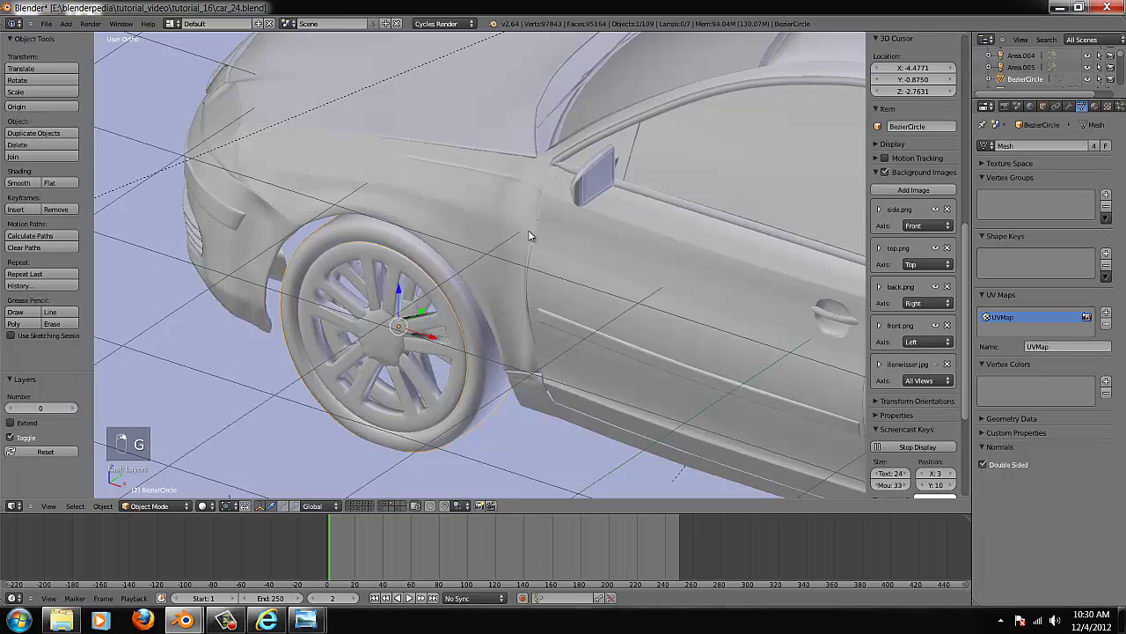
scroll(529, 230, up, 4)
middle_drag(438, 349, 459, 327)
key(KP_1)
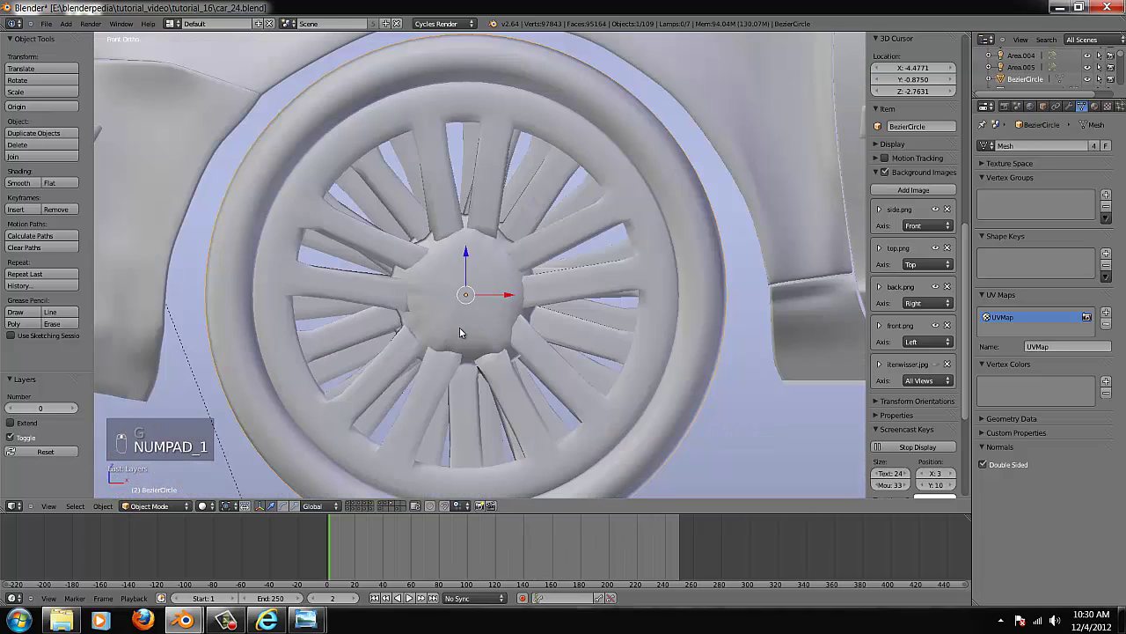
- View the whole car at an angle and show its rendered image in the Node Editor
scroll(502, 331, down, 5)
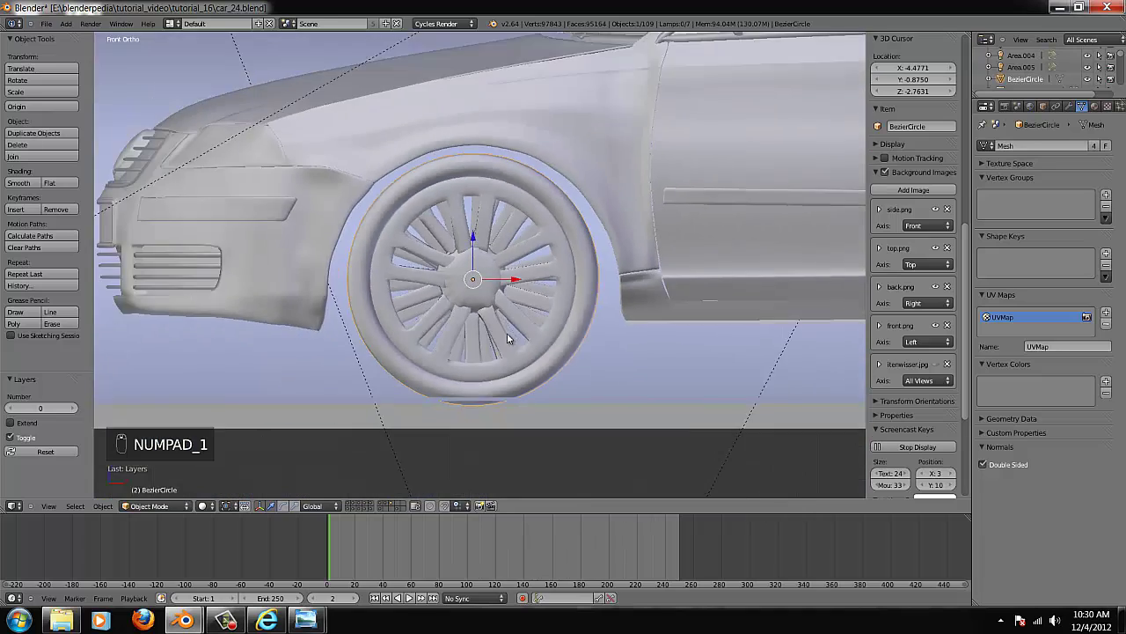
middle_drag(495, 292, 570, 376)
scroll(558, 314, down, 3)
middle_drag(535, 312, 109, 481)
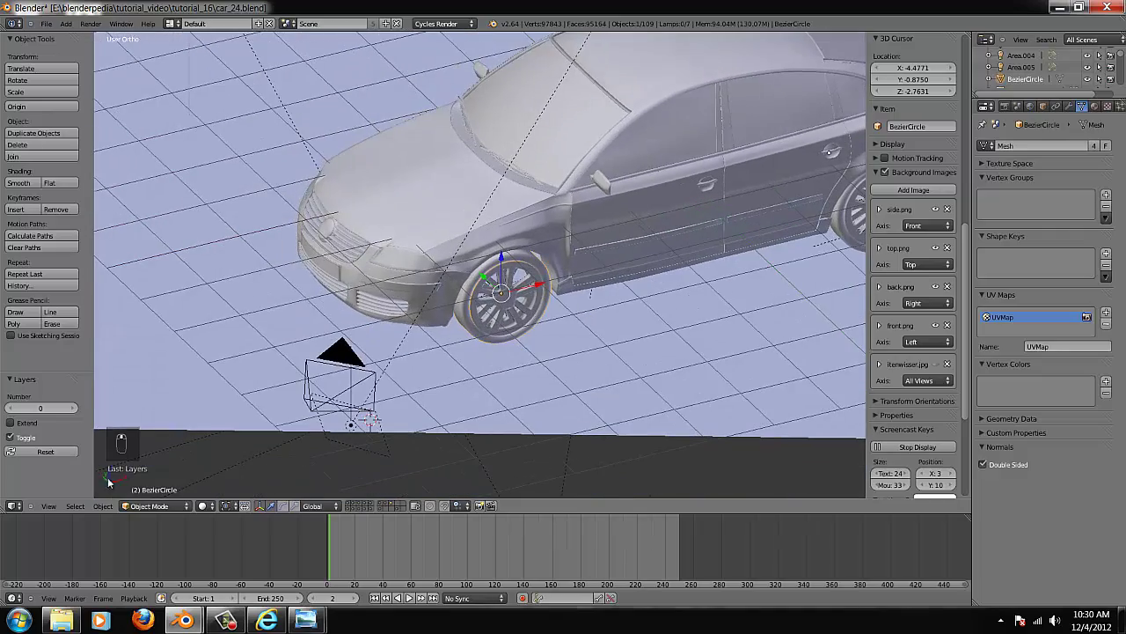
click(13, 506)
click(44, 391)
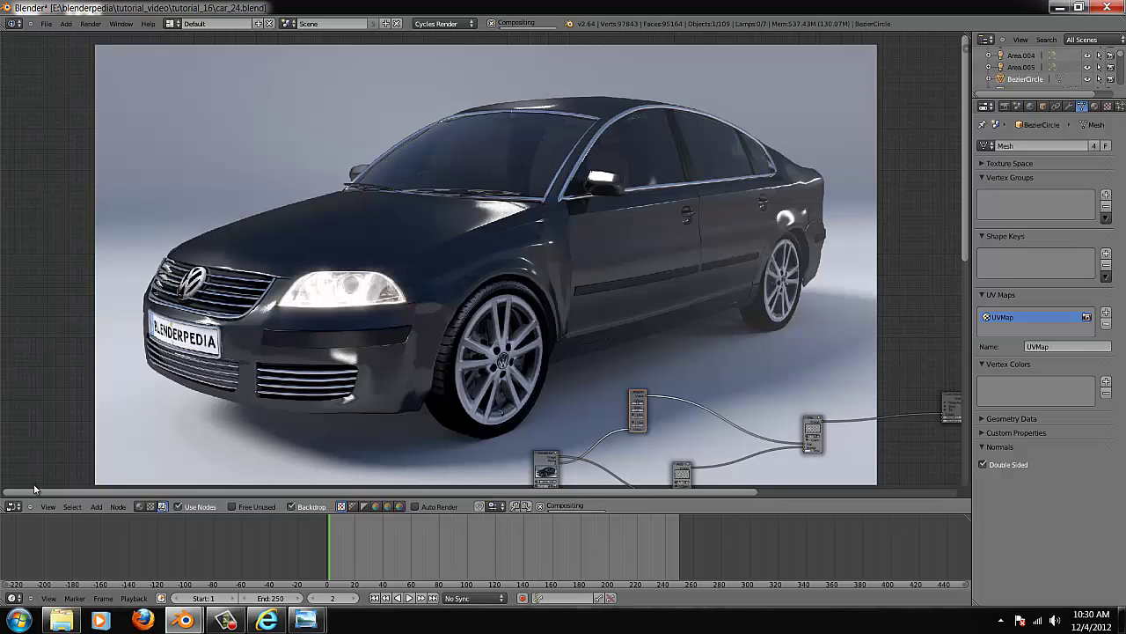
- Return to the 3D View and inspect the front half of the car from the front view and at an angle
click(14, 507)
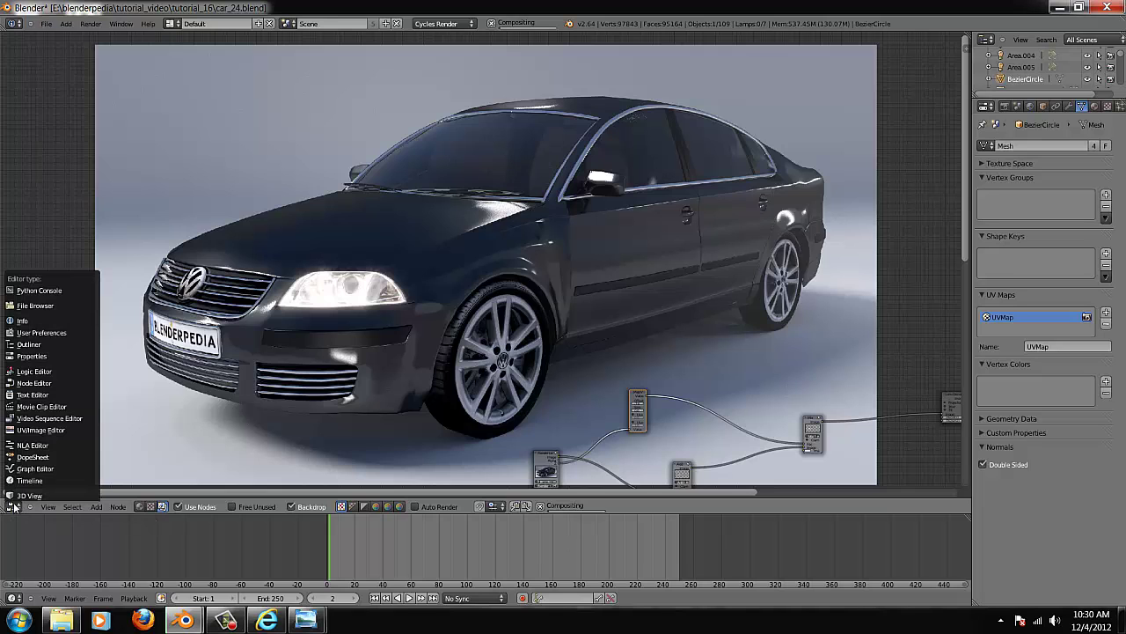
click(19, 519)
scroll(398, 304, down, 3)
key(KP_1)
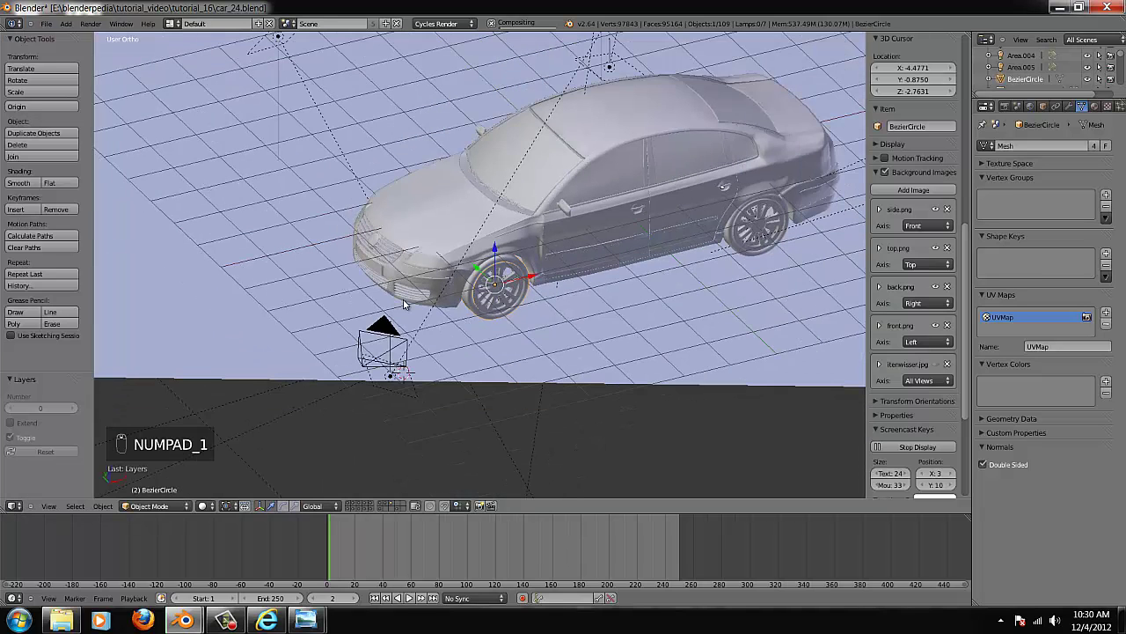
scroll(405, 303, up, 3)
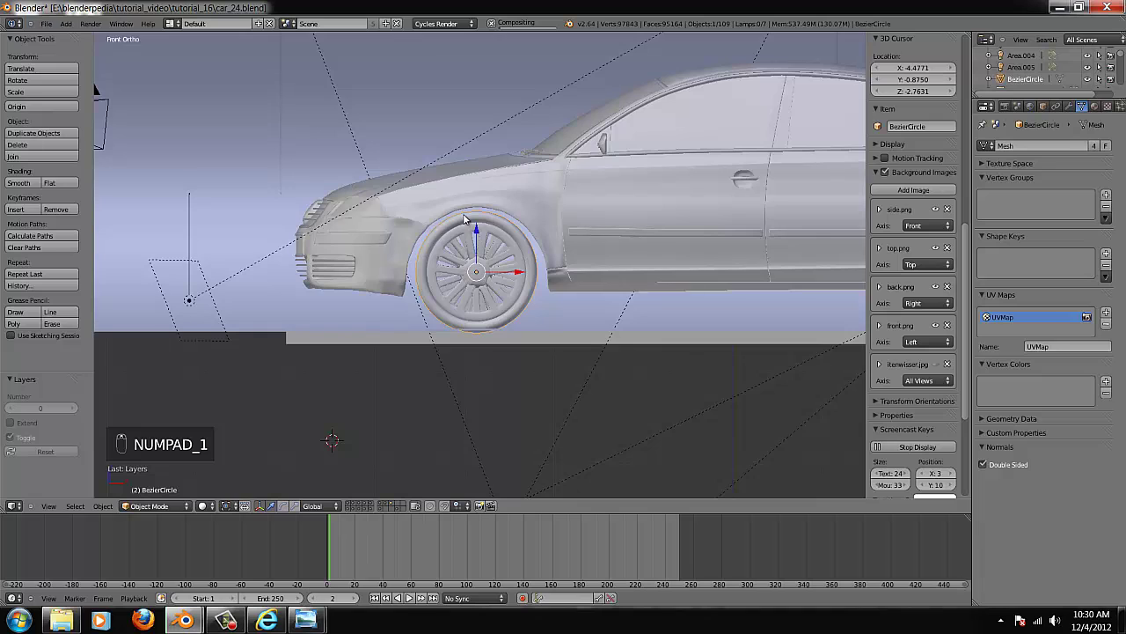
middle_drag(468, 220, 676, 163)
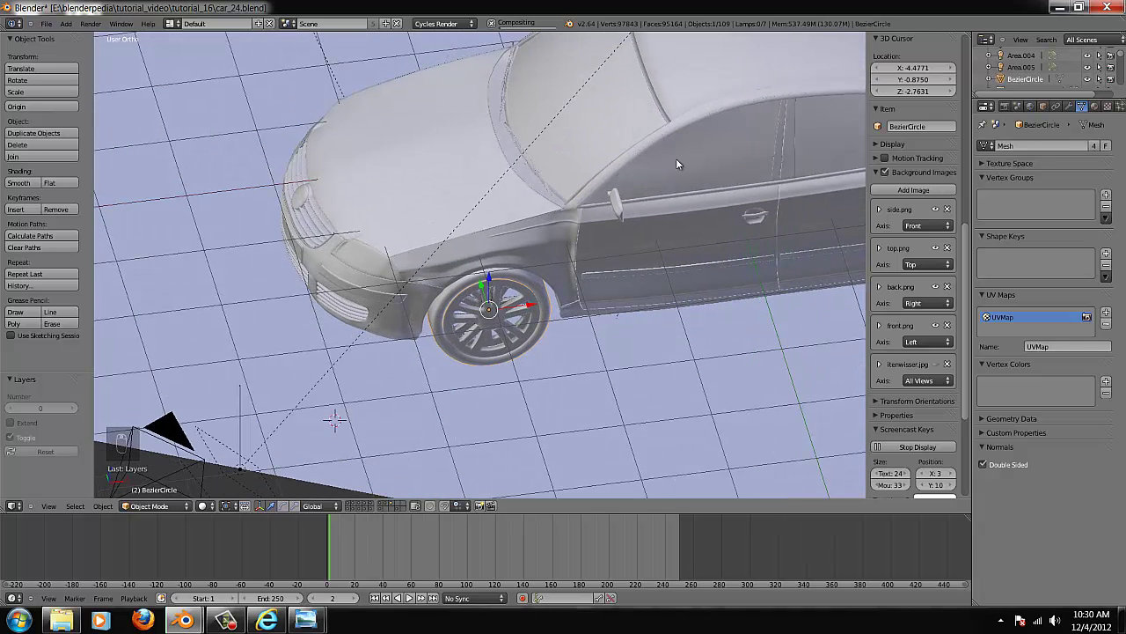
key(KP_1)
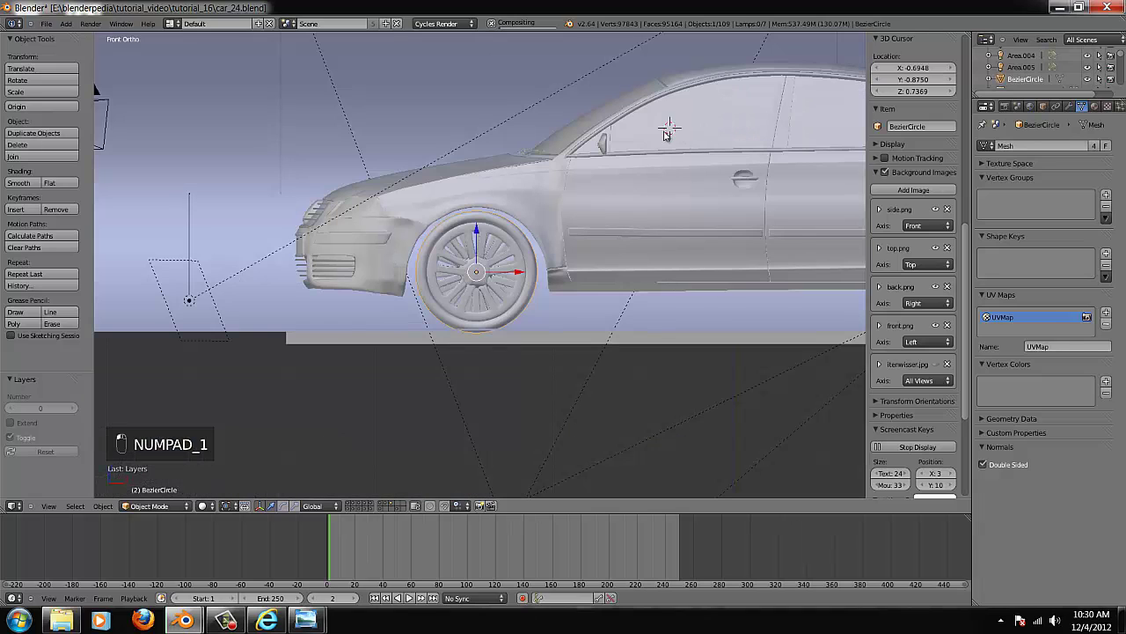
- Examine the side windows, door handles and gap between the doors up close, centring the view on the 3D cursor
key(ctrl+KP_Decimal)
scroll(513, 331, up, 5)
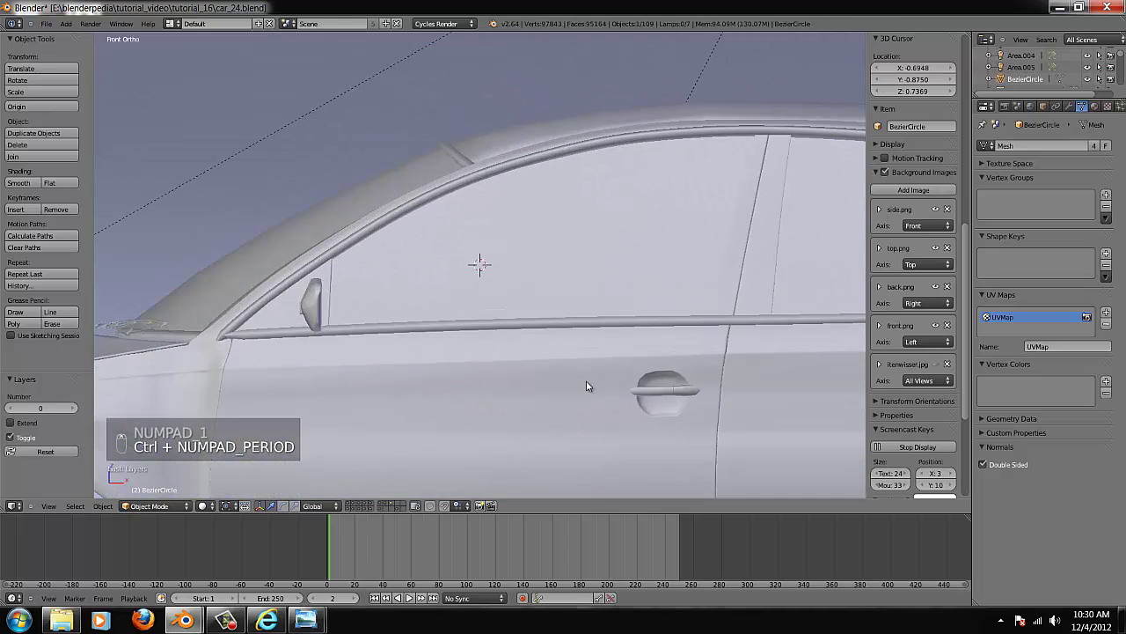
scroll(568, 367, down, 1)
click(576, 344)
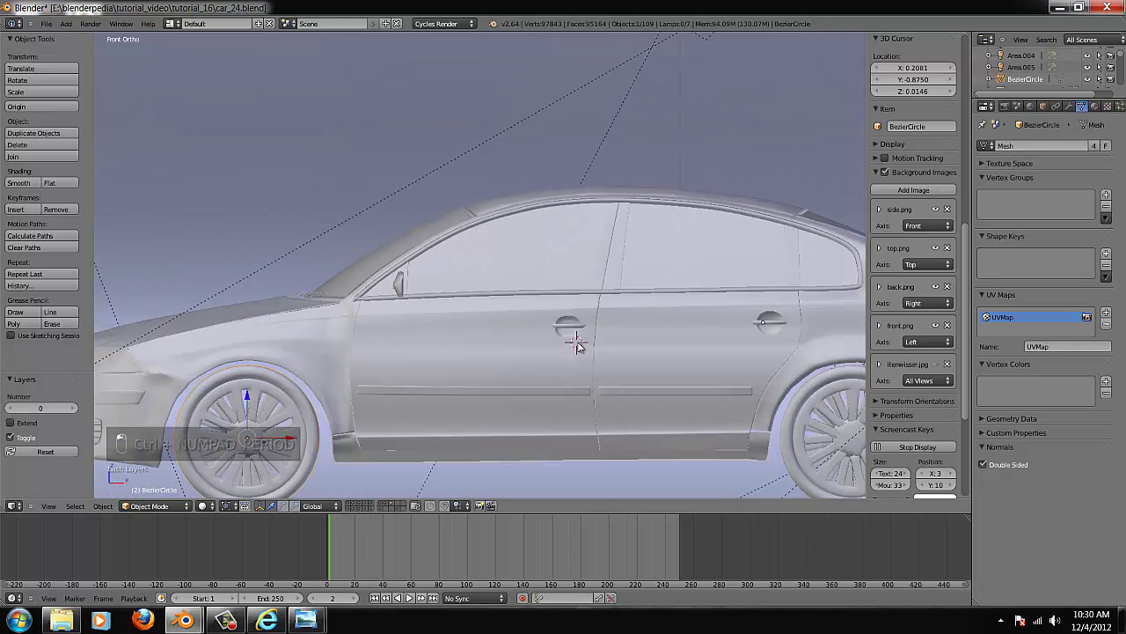
key(ctrl+KP_Decimal)
scroll(297, 392, up, 6)
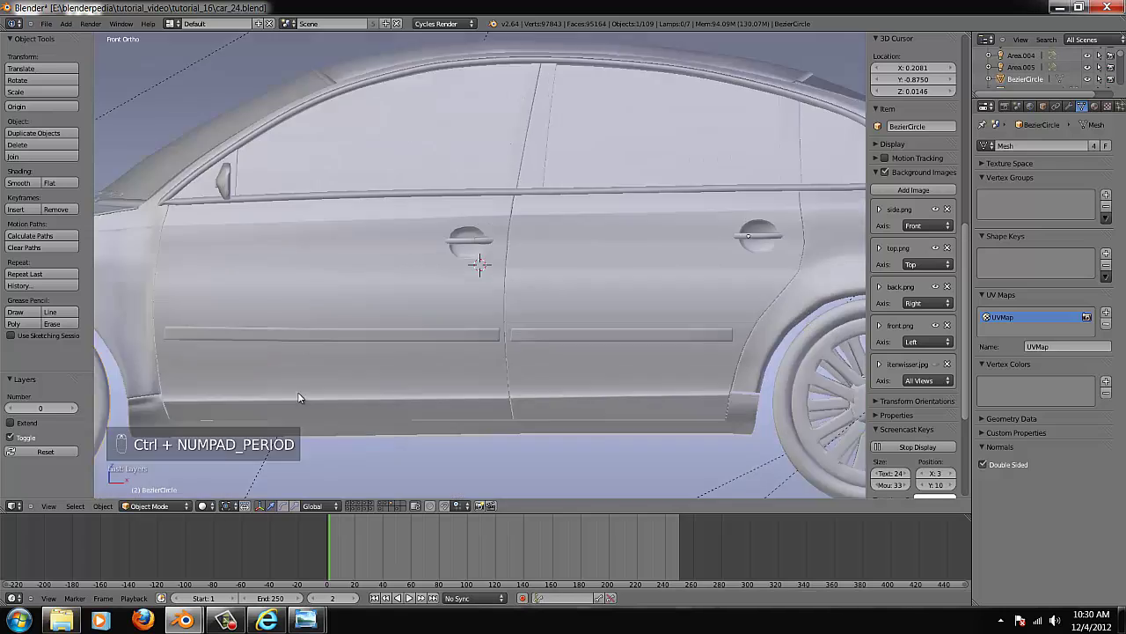
scroll(528, 180, down, 4)
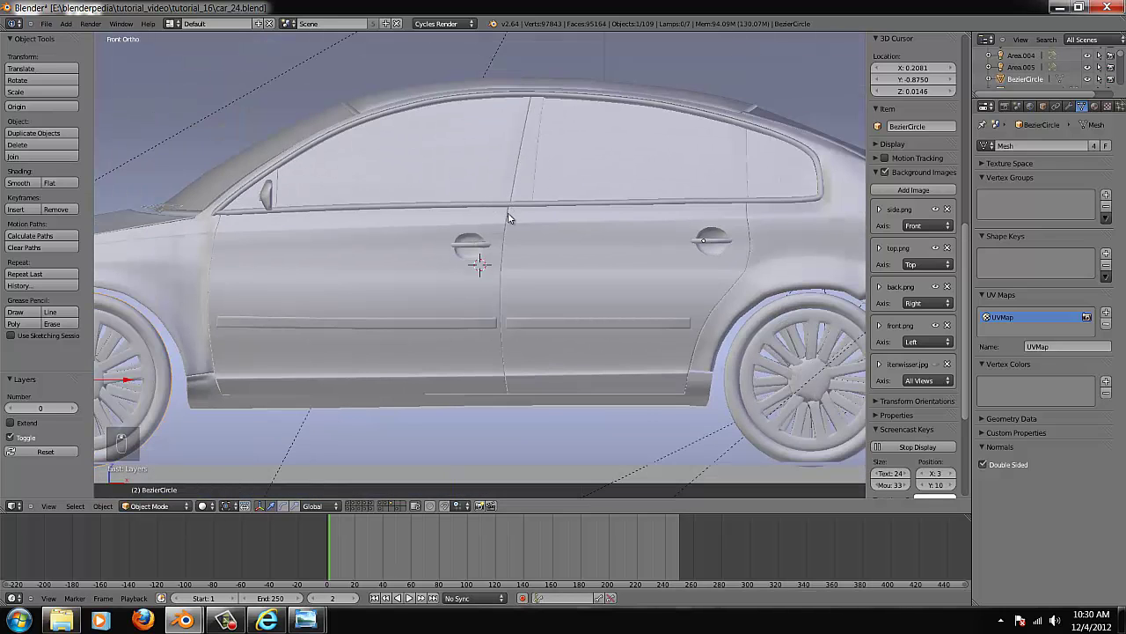
scroll(515, 383, up, 4)
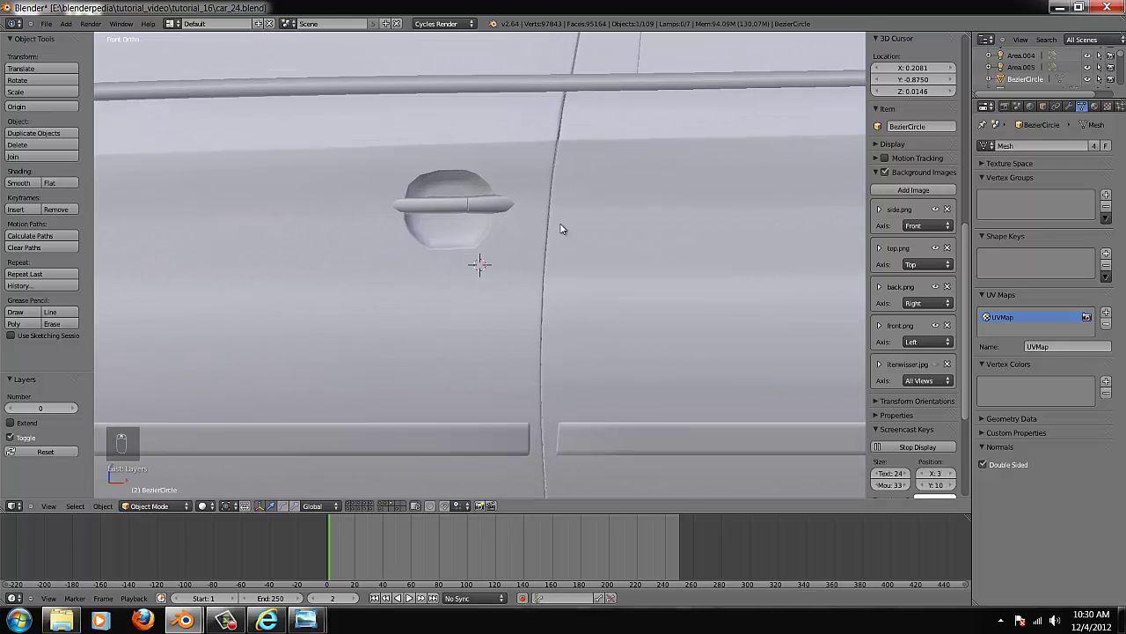
- Open the front door's mesh in Edit Mode with wireframe display and select a vertex at its upper rear corner
right_click(542, 241)
key(Tab)
scroll(583, 95, up, 1)
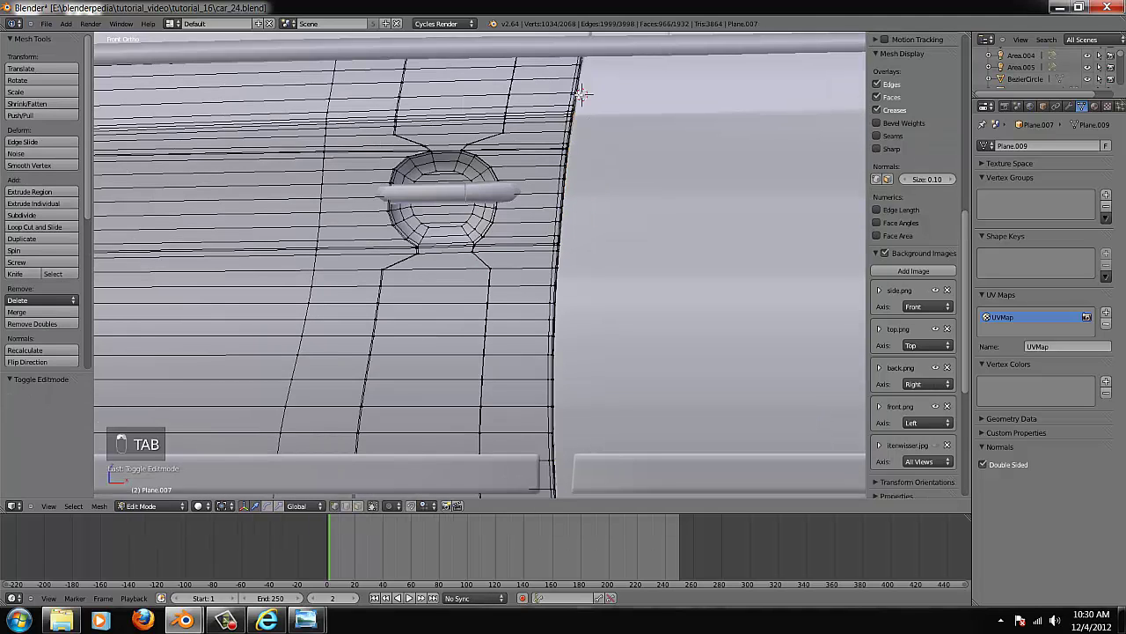
key(ctrl+KP_Decimal)
key(z)
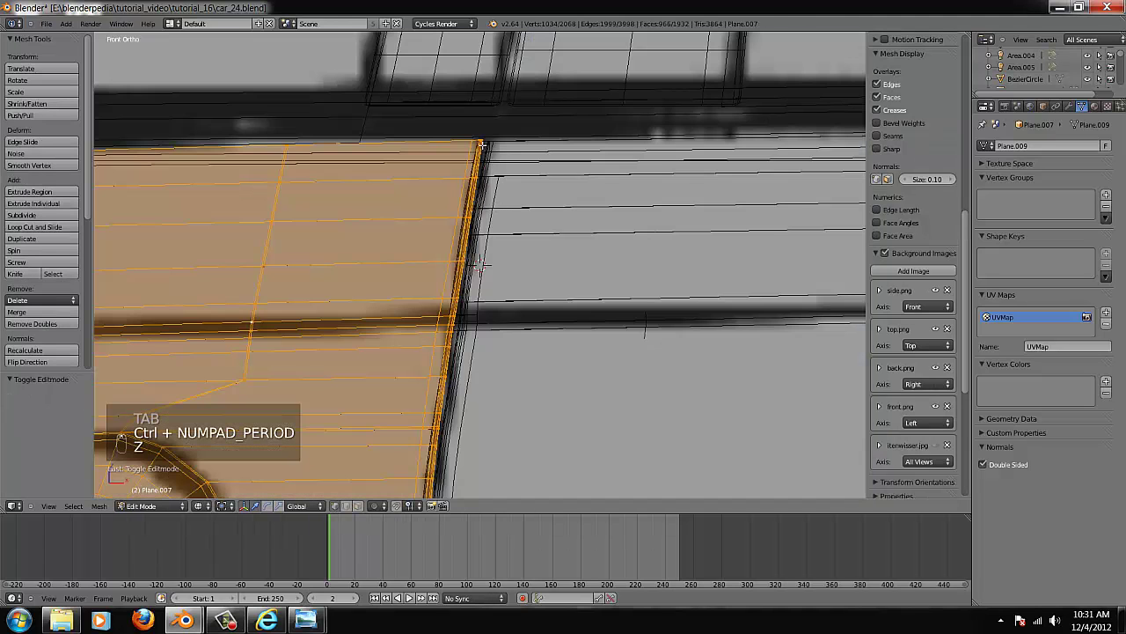
scroll(487, 143, up, 2)
key(b)
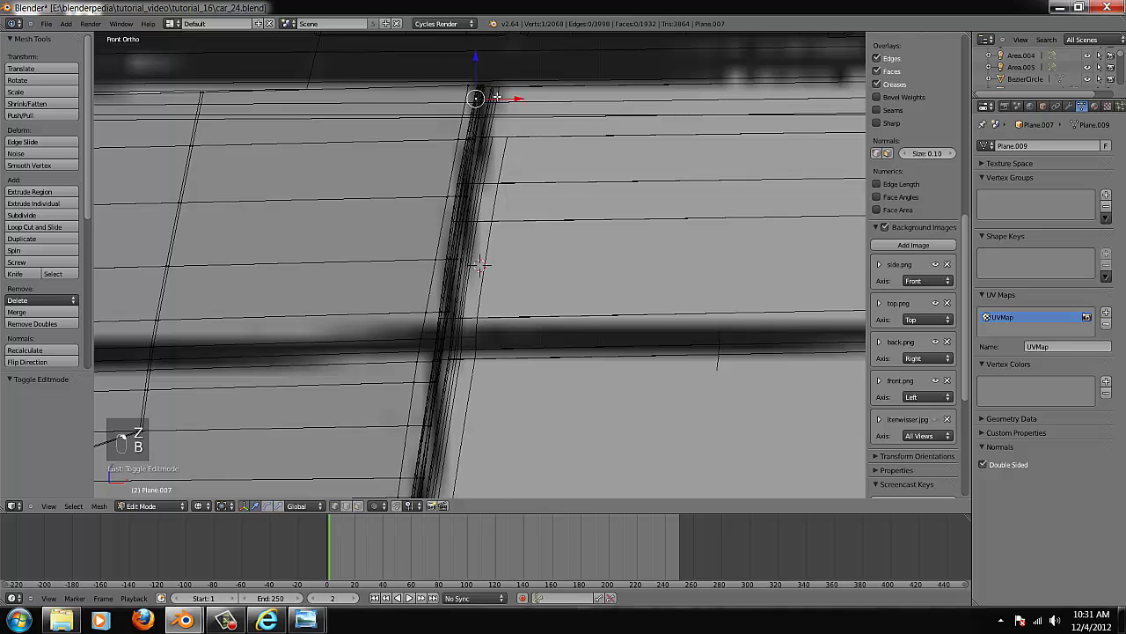
mouse_move(423, 56)
mouse_down()
mouse_move(506, 102)
mouse_move(378, 33)
mouse_up()
- Inspect the door's corner vertices, then return to Object Mode in the front view with solid shading
key(z)
key(z)
key(b)
middle_drag(544, 114, 527, 154)
key(KP_1)
key(Tab)
key(z)
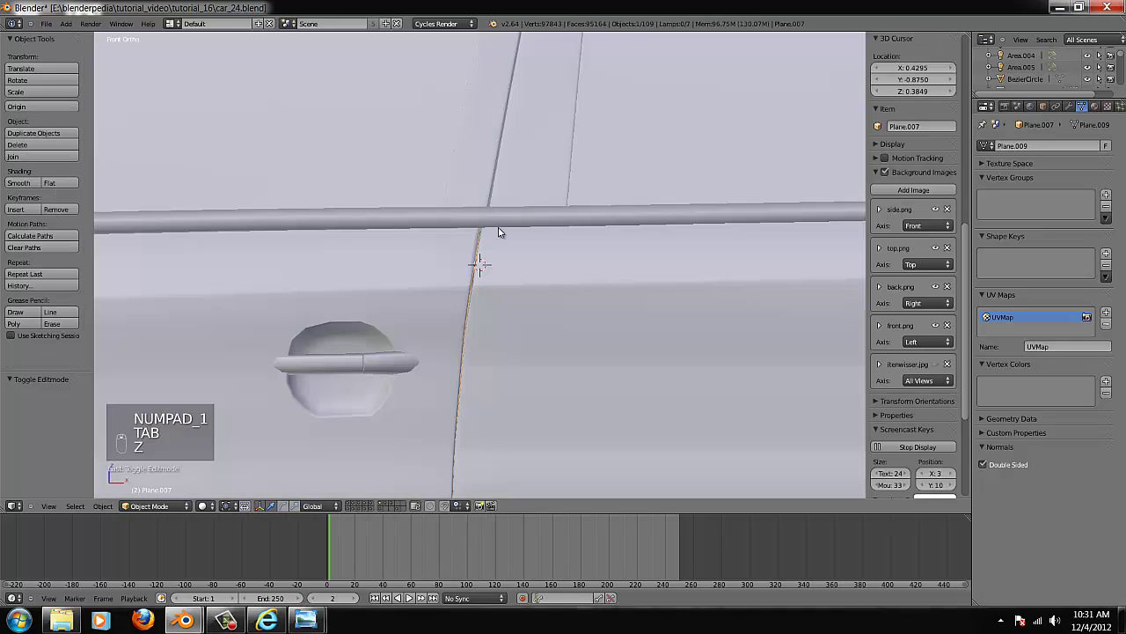
- Examine the gap between the doors below the window trim, then the car's whole side at an angle
mouse_move(498, 231)
middle_down()
mouse_move(520, 266)
mouse_move(706, 372)
middle_up()
scroll(707, 366, up, 2)
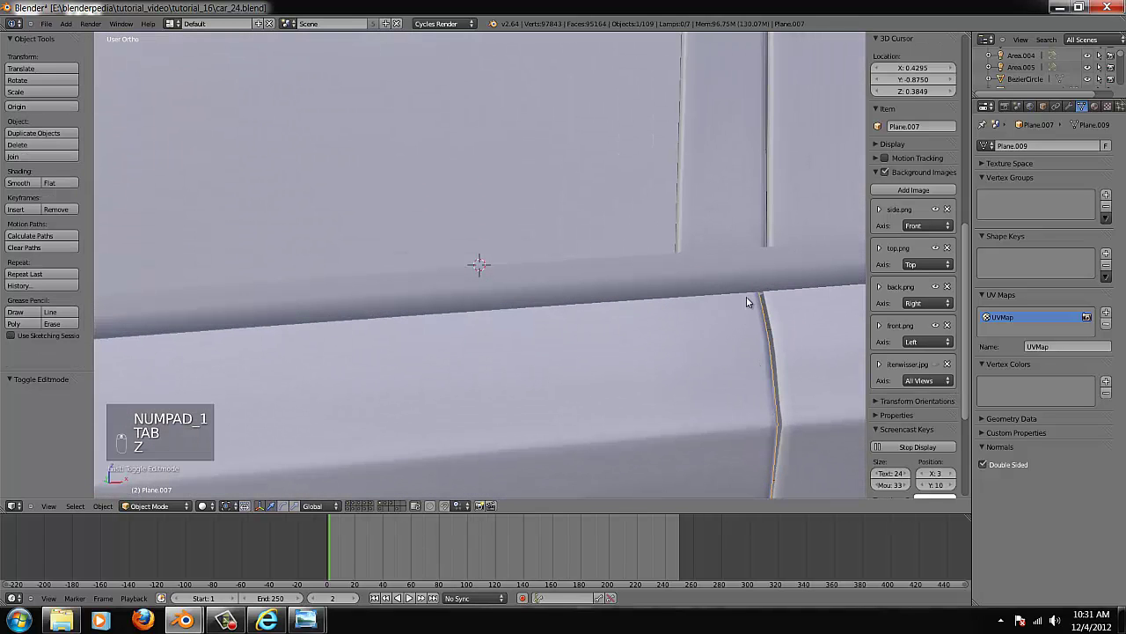
scroll(790, 394, down, 4)
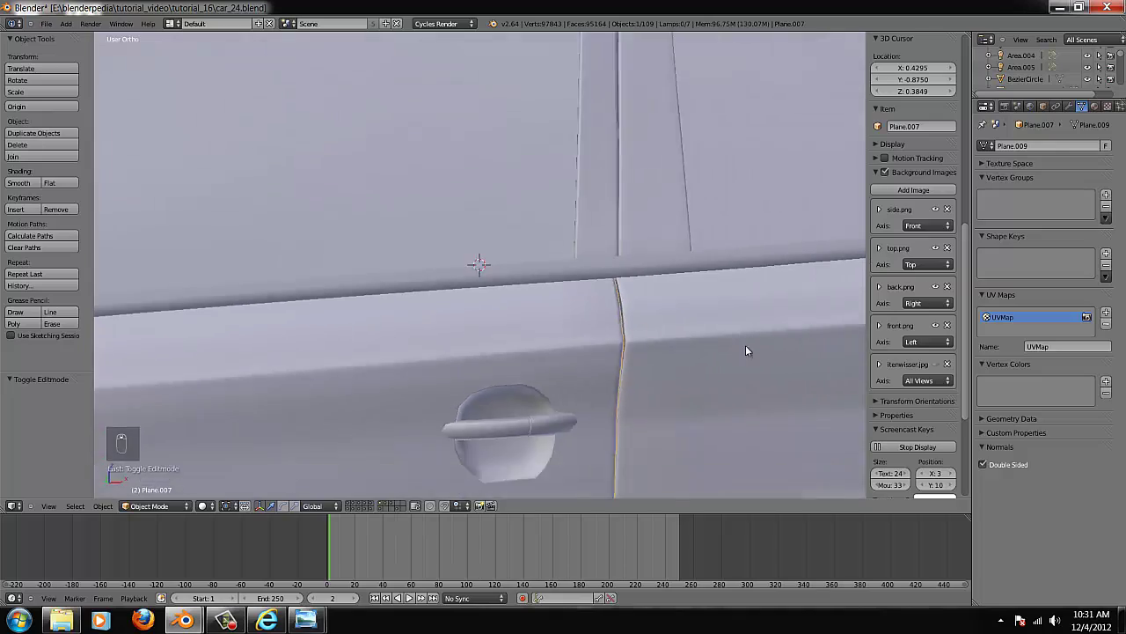
middle_drag(580, 260, 397, 363)
scroll(483, 299, down, 2)
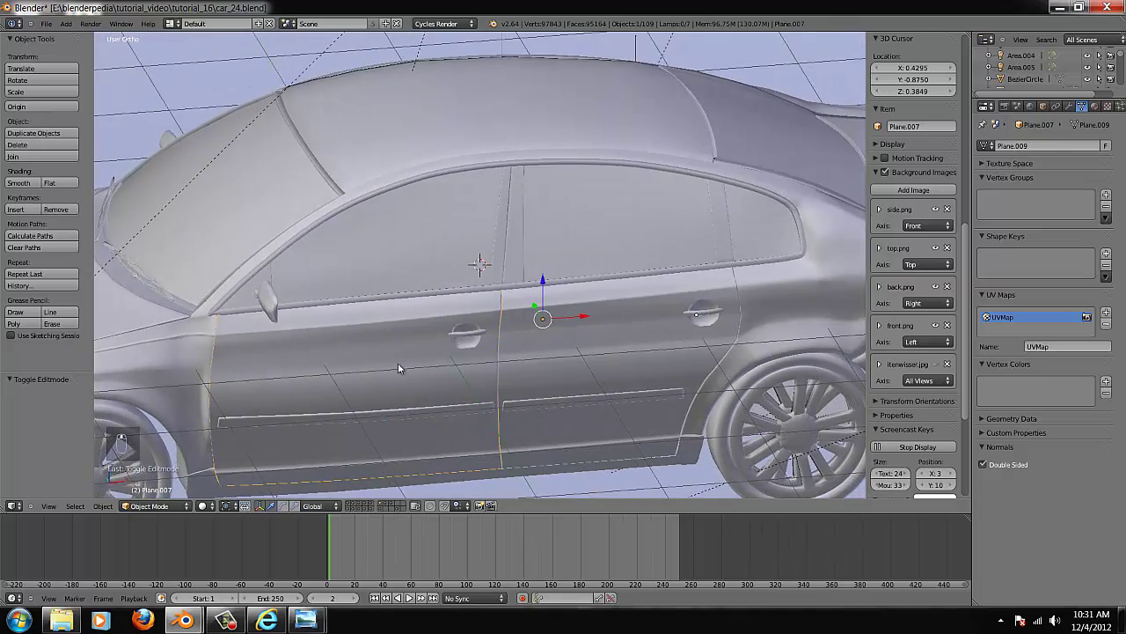
middle_drag(480, 334, 664, 302)
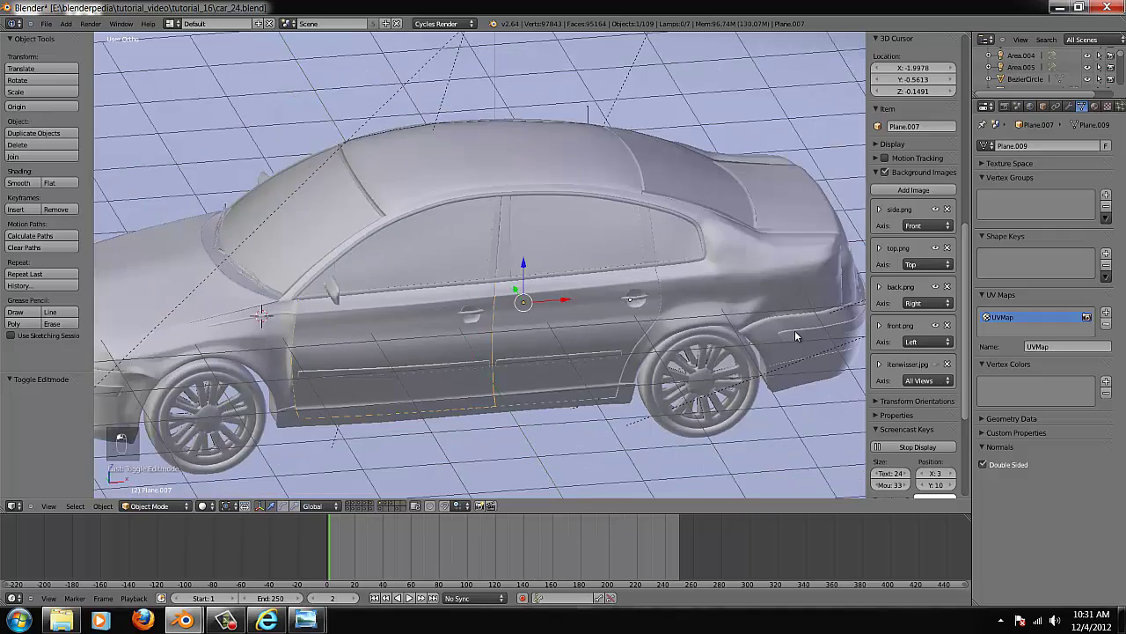
- Examine the car's rear bumper and tail section from the side and behind, centring the view on the 3D cursor
key(ctrl+KP_Decimal)
scroll(726, 213, up, 3)
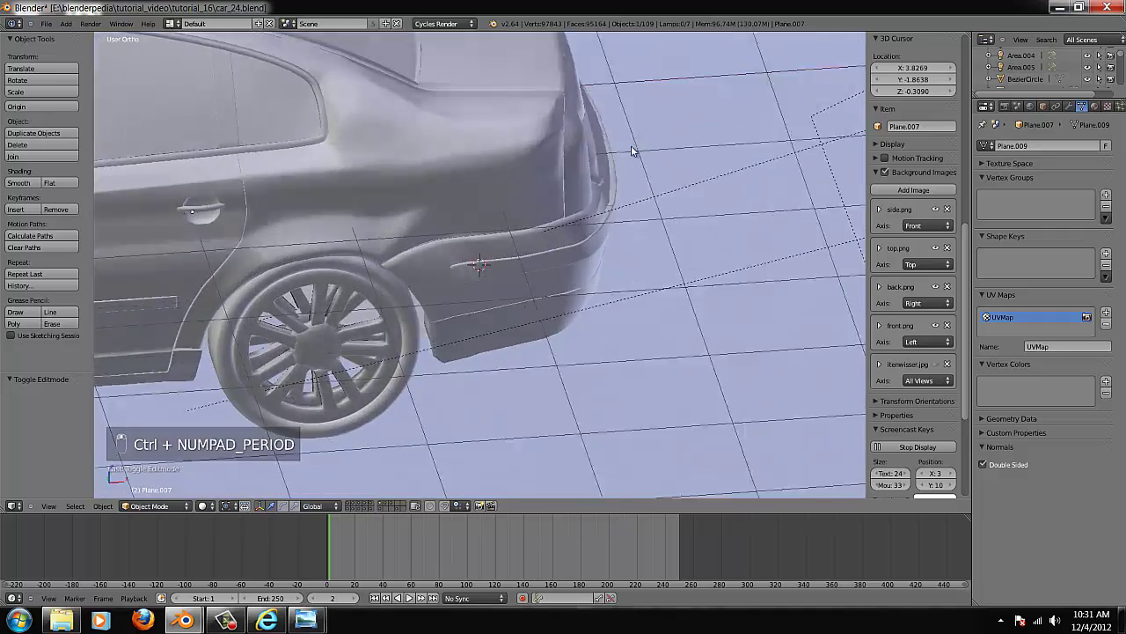
middle_drag(632, 146, 688, 231)
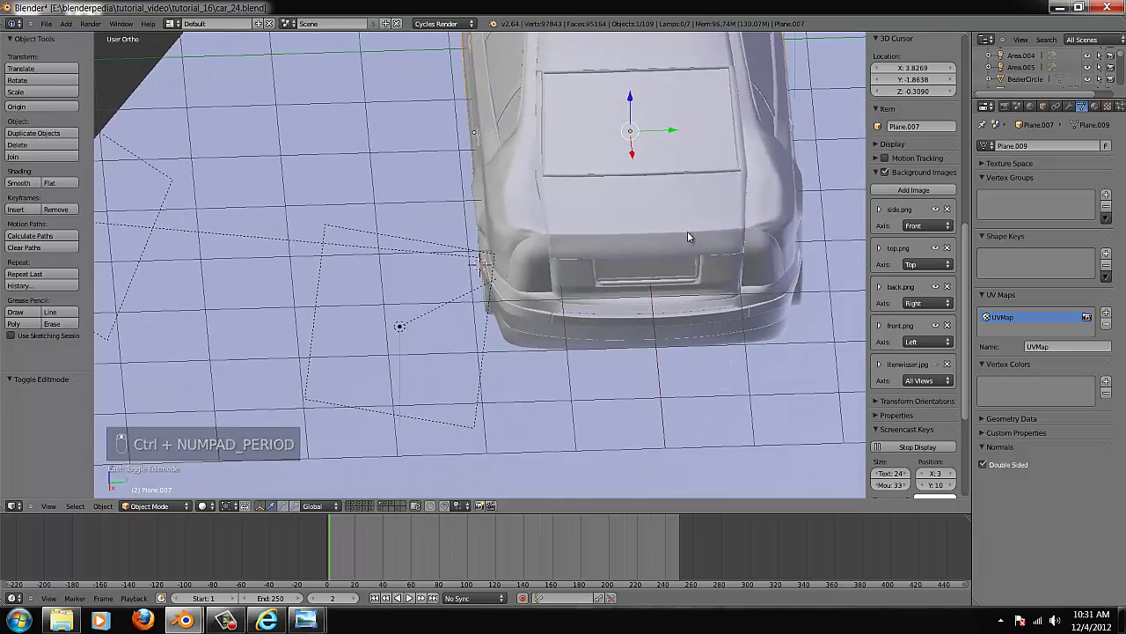
key(ctrl+KP_Decimal)
scroll(496, 307, up, 3)
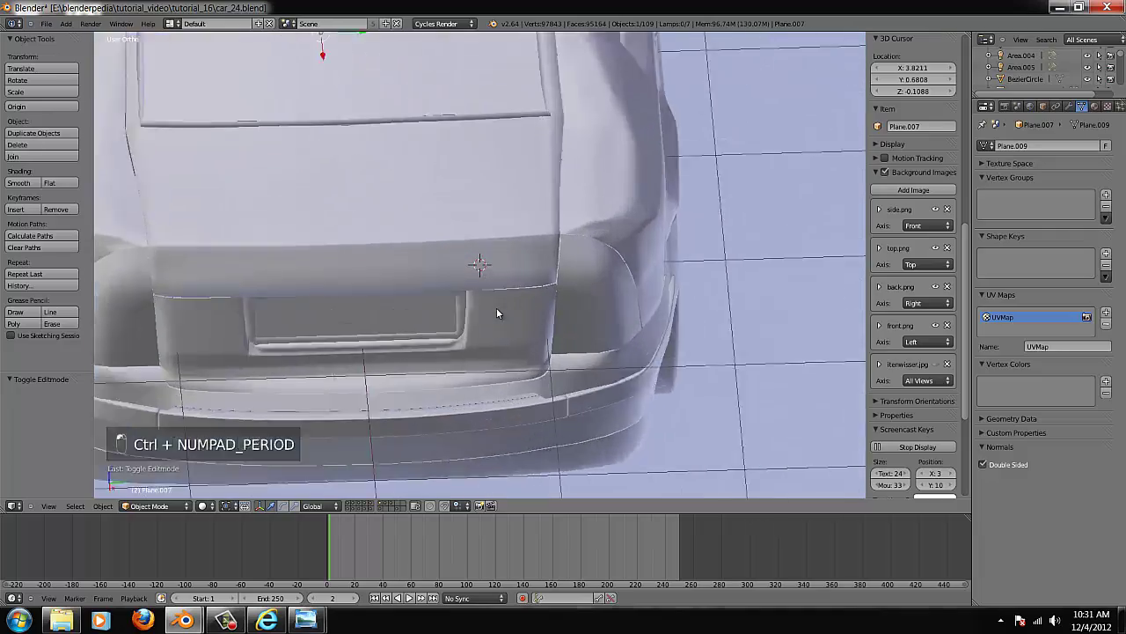
middle_drag(497, 307, 633, 295)
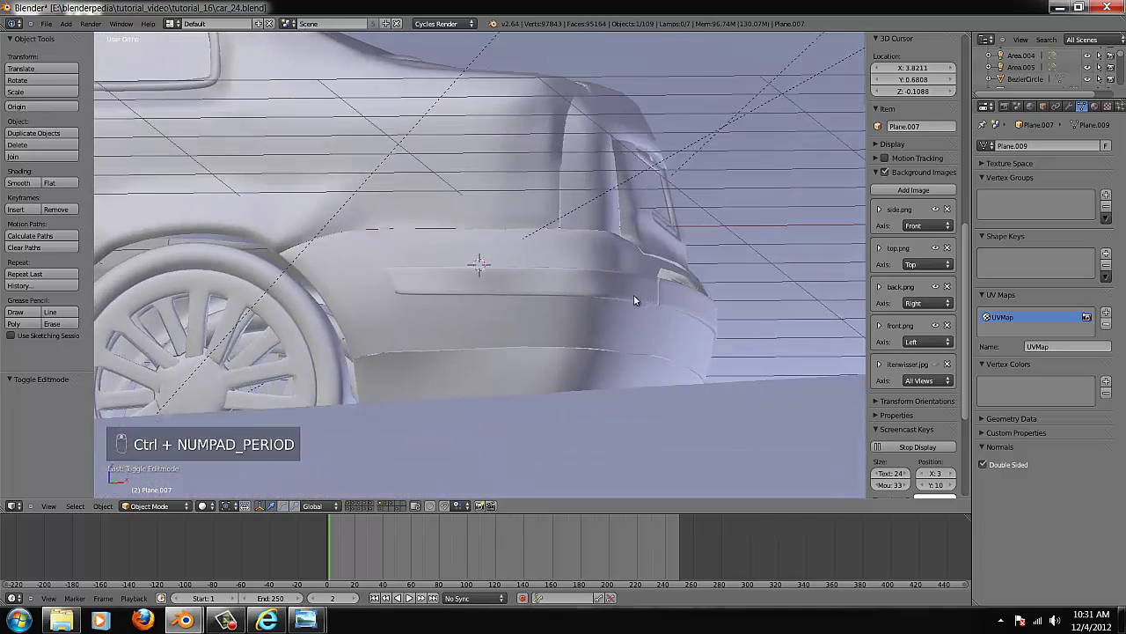
- Centre the view on the upper corner of the plate recess panel and select the trunk's rear panel, checking its mesh
click(631, 147)
key(ctrl+KP_Decimal)
scroll(536, 189, up, 3)
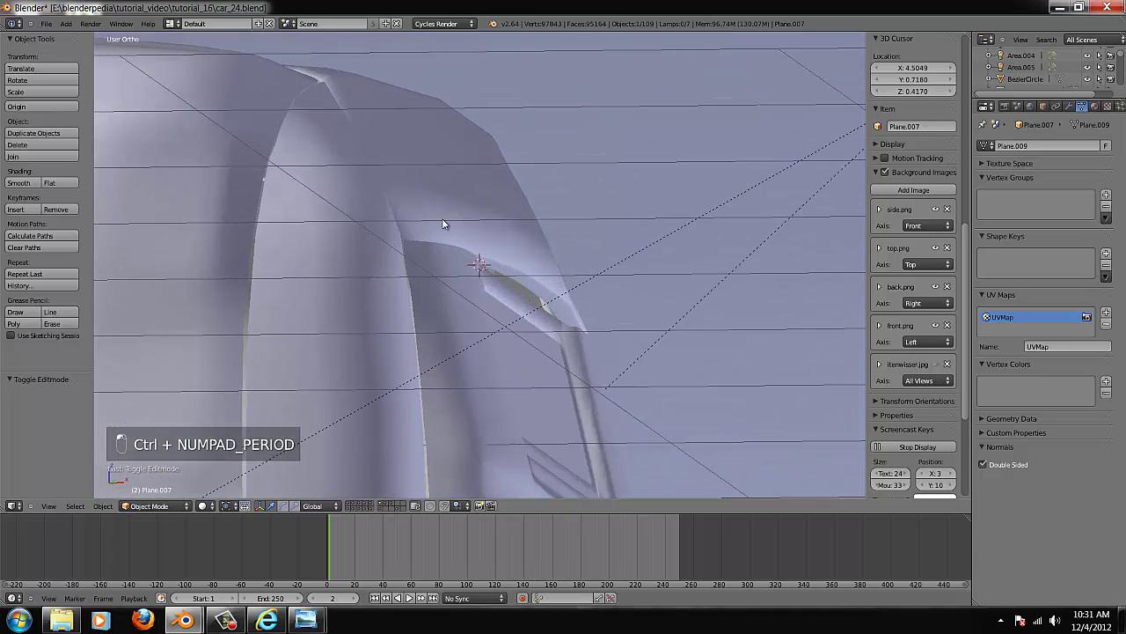
right_click(443, 246)
key(Tab)
scroll(467, 247, down, 1)
middle_drag(467, 246, 534, 336)
key(Tab)
scroll(493, 285, down, 4)
- Centre the view on the lower part of the trunk rear panel's side edge and open its mesh in Edit Mode
right_click(484, 387)
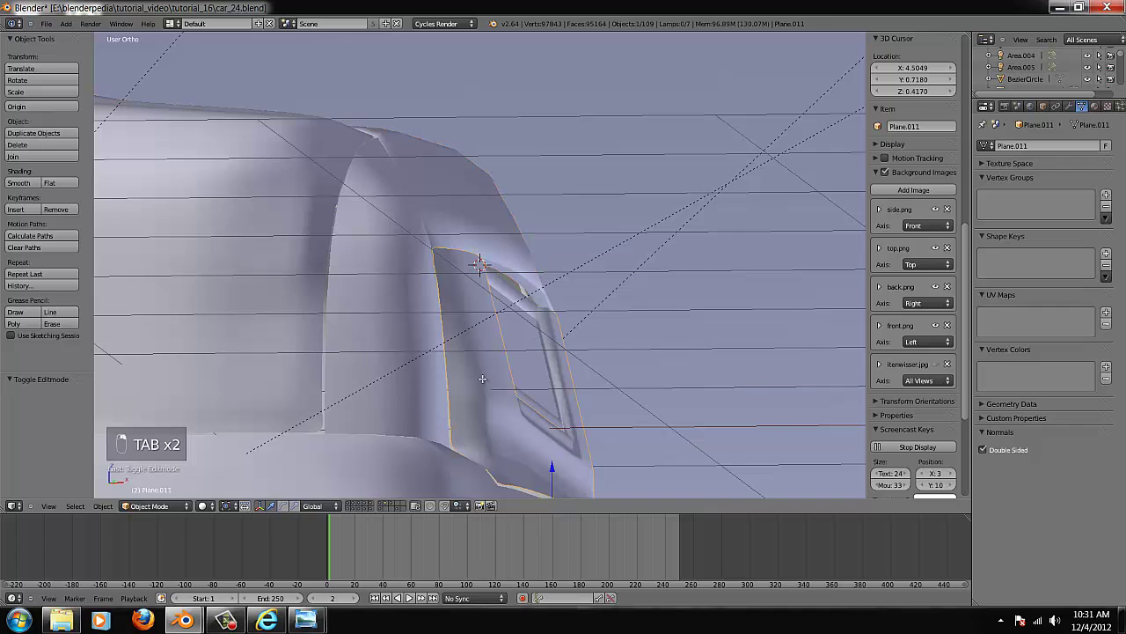
key(Tab)
key(ctrl+KP_Decimal)
scroll(467, 341, up, 3)
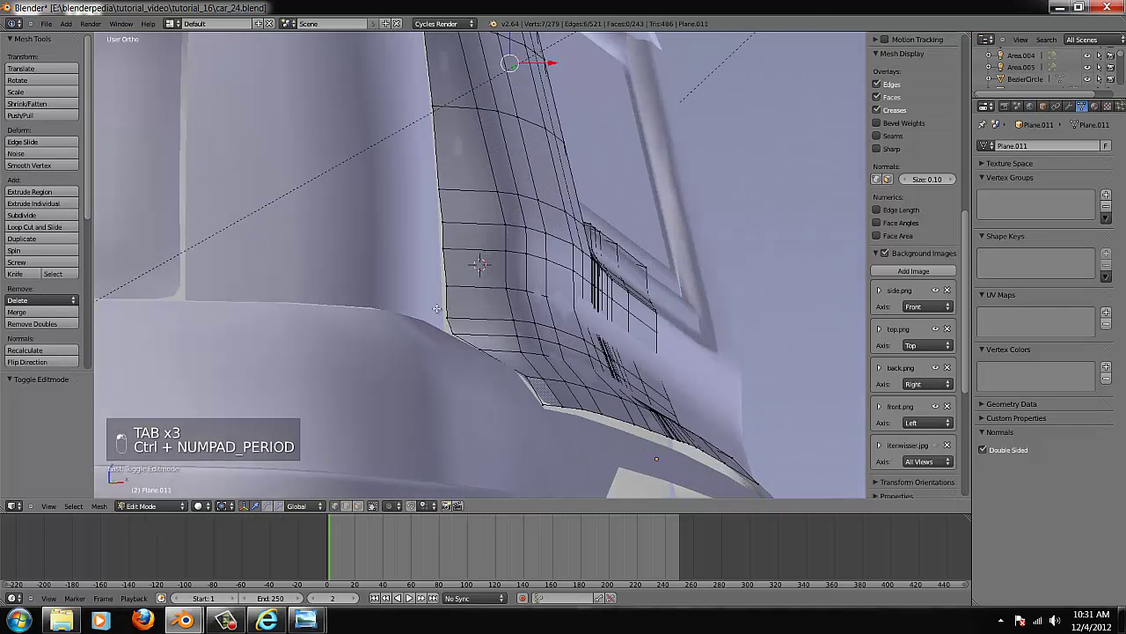
key(Tab)
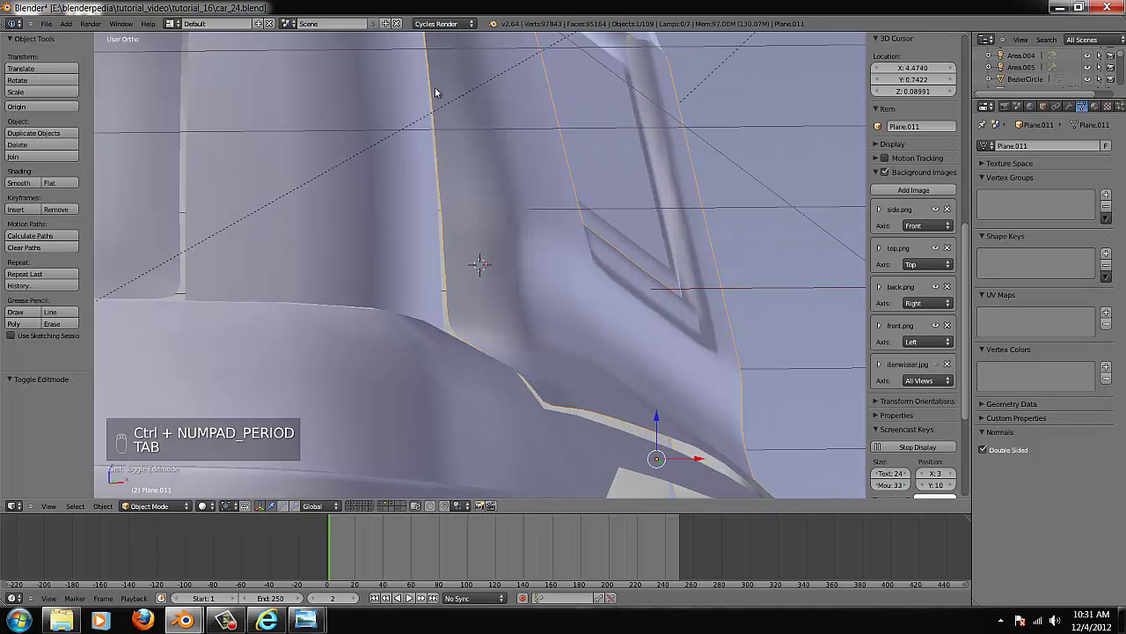
key(Tab)
scroll(448, 293, up, 2)
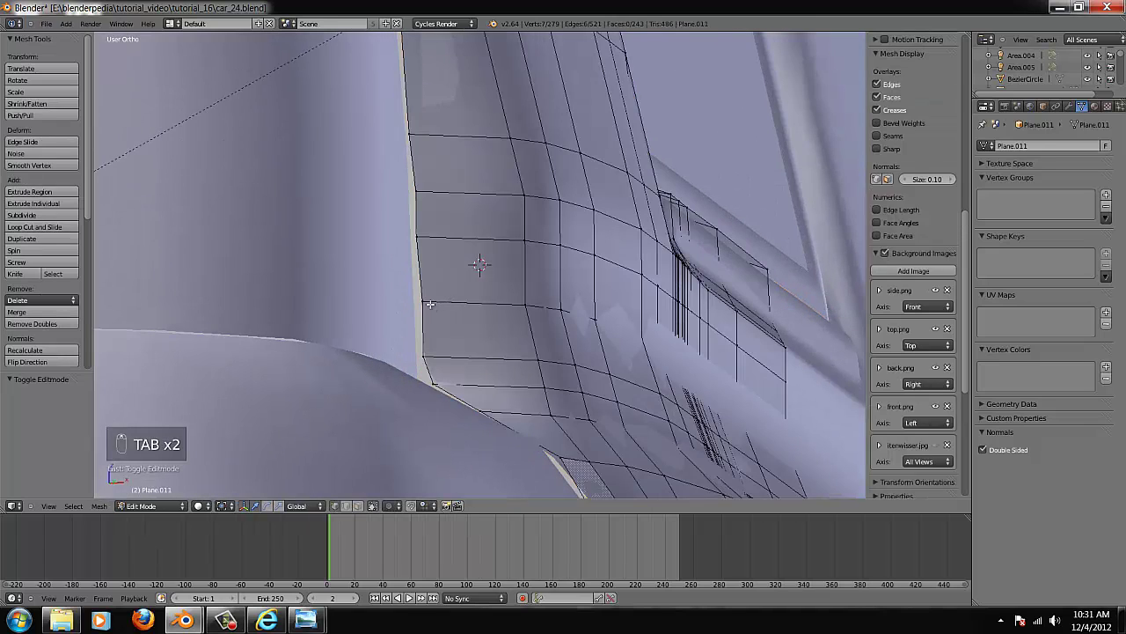
- Nudge two vertices on the panel's side edge individually, by about -0.0021 and -0.0014 in X
right_click(430, 304)
key(g)
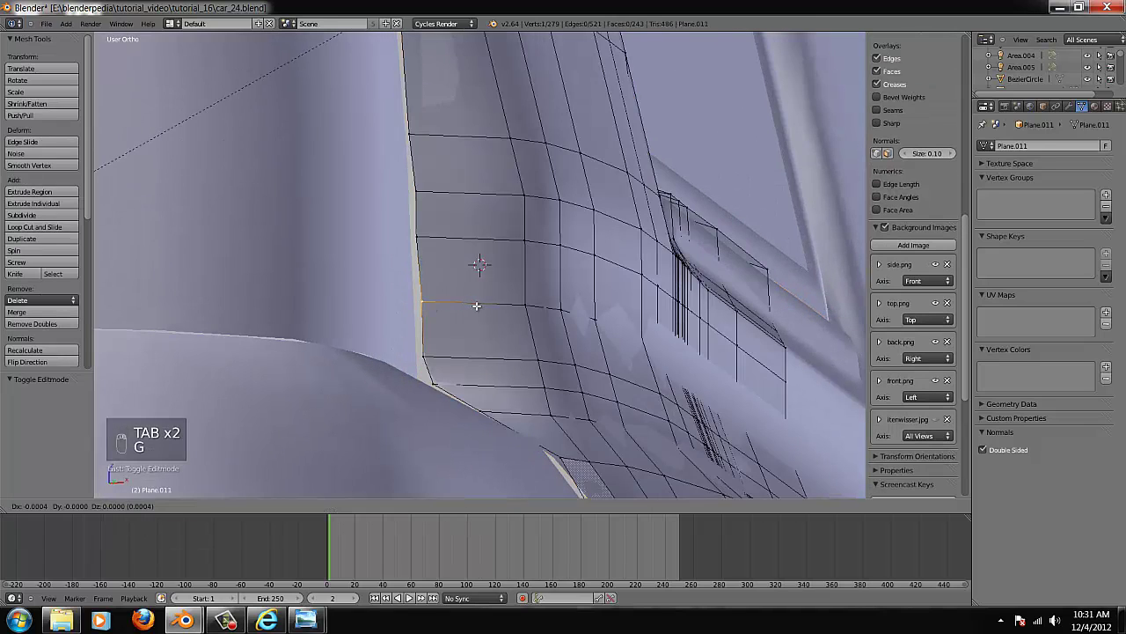
click(462, 303)
right_click(455, 188)
key(g)
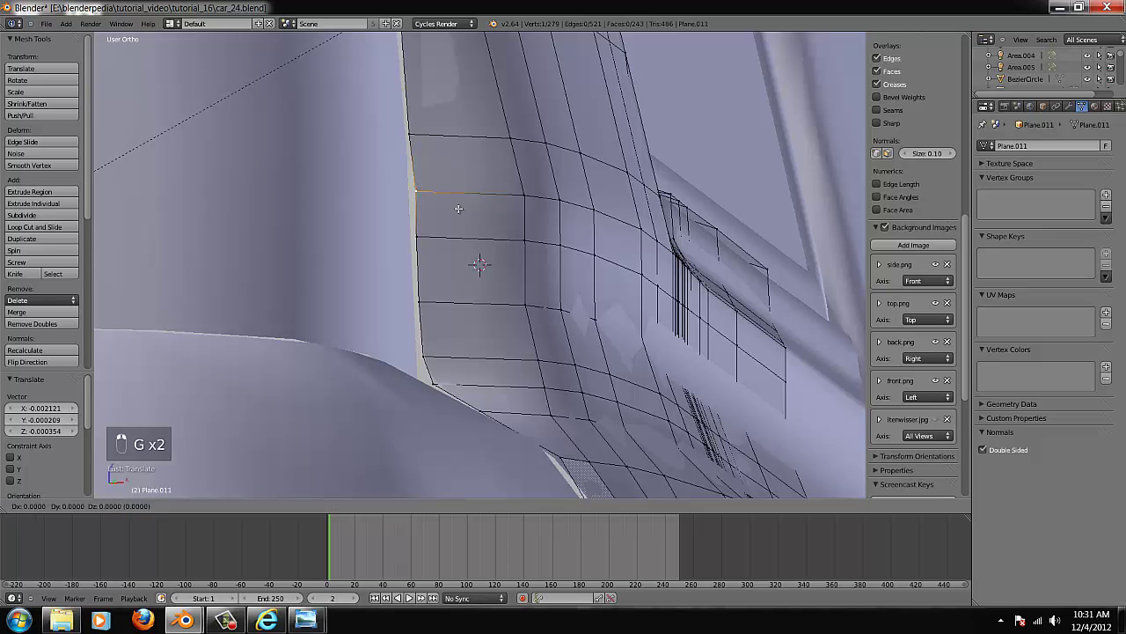
click(457, 209)
middle_drag(457, 208, 774, 374)
key(g)
right_click(729, 370)
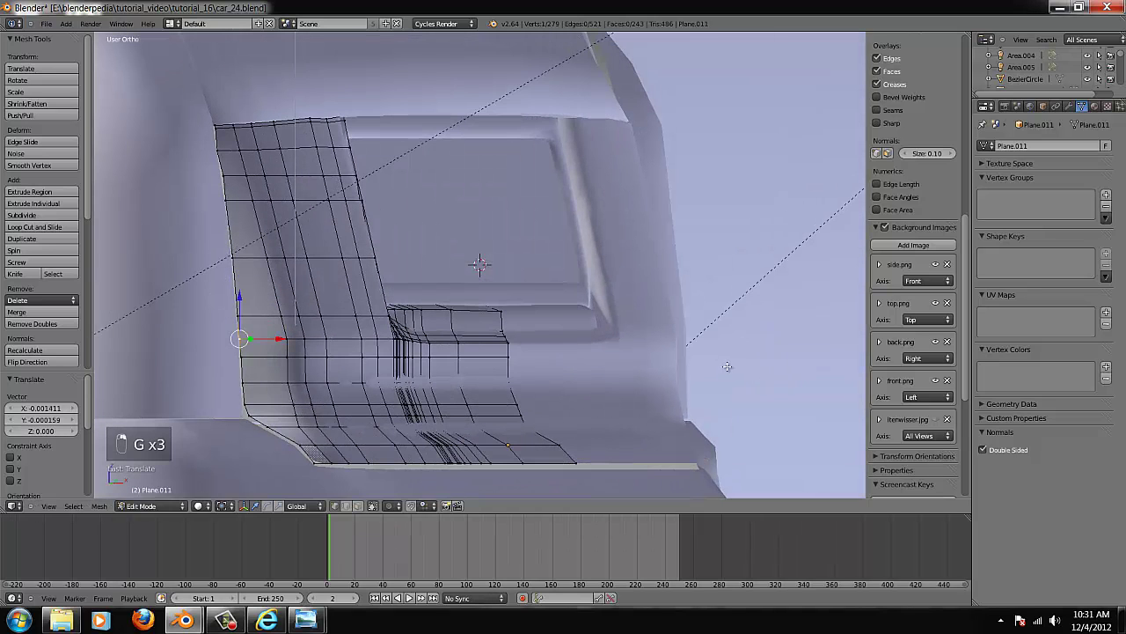
scroll(674, 339, down, 2)
key(g)
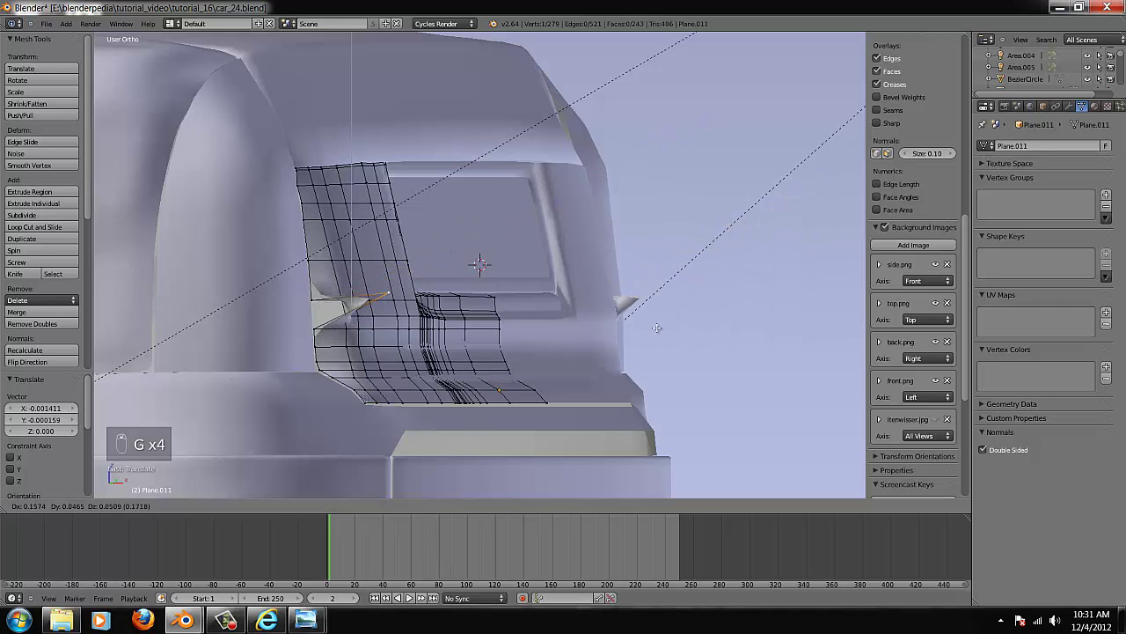
right_click(479, 264)
middle_drag(479, 264, 481, 261)
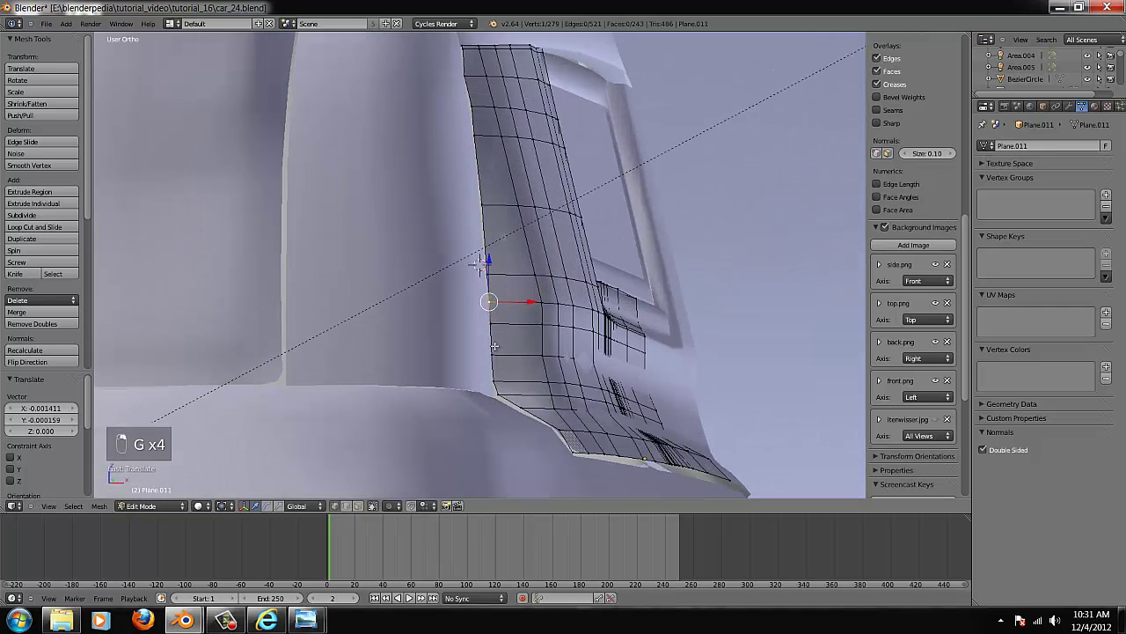
- Select the chain of vertices along the panel's side edge, from the lower corner up to the upper corner
shift+right_click(572, 450)
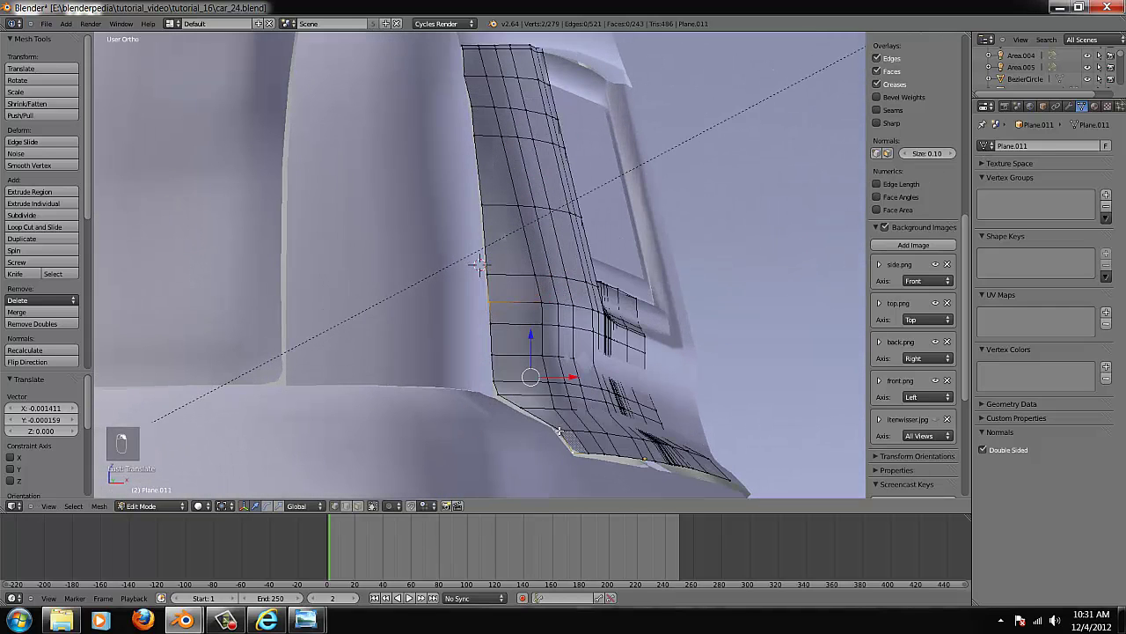
shift+right_click(494, 378)
shift+right_click(493, 349)
shift+right_click(489, 301)
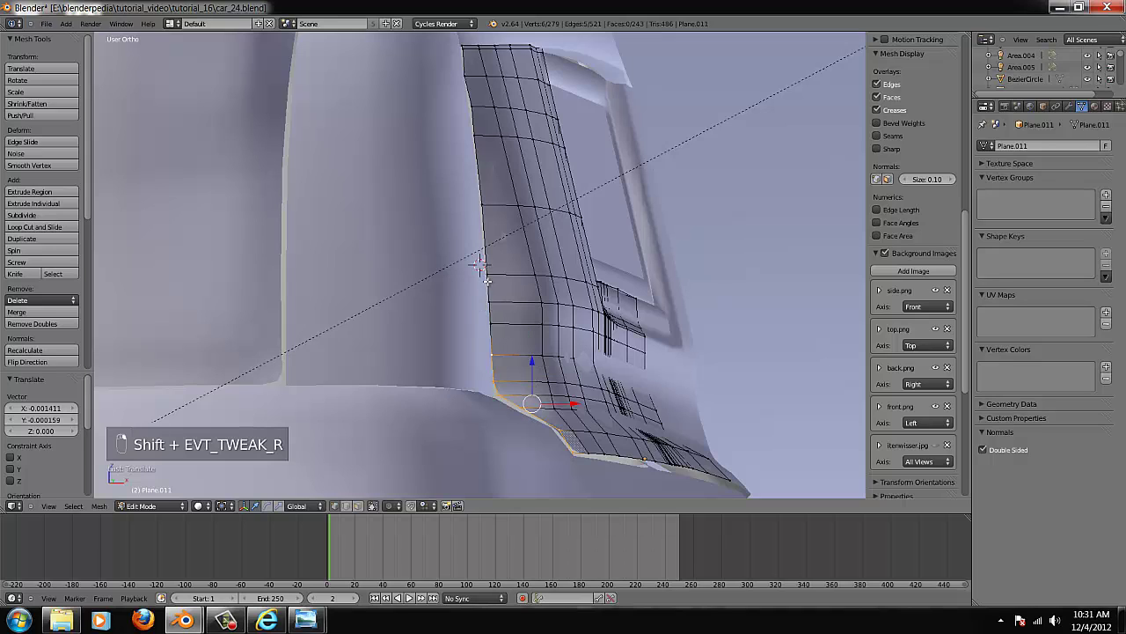
shift+right_click(493, 322)
shift+right_click(489, 301)
shift+right_click(489, 269)
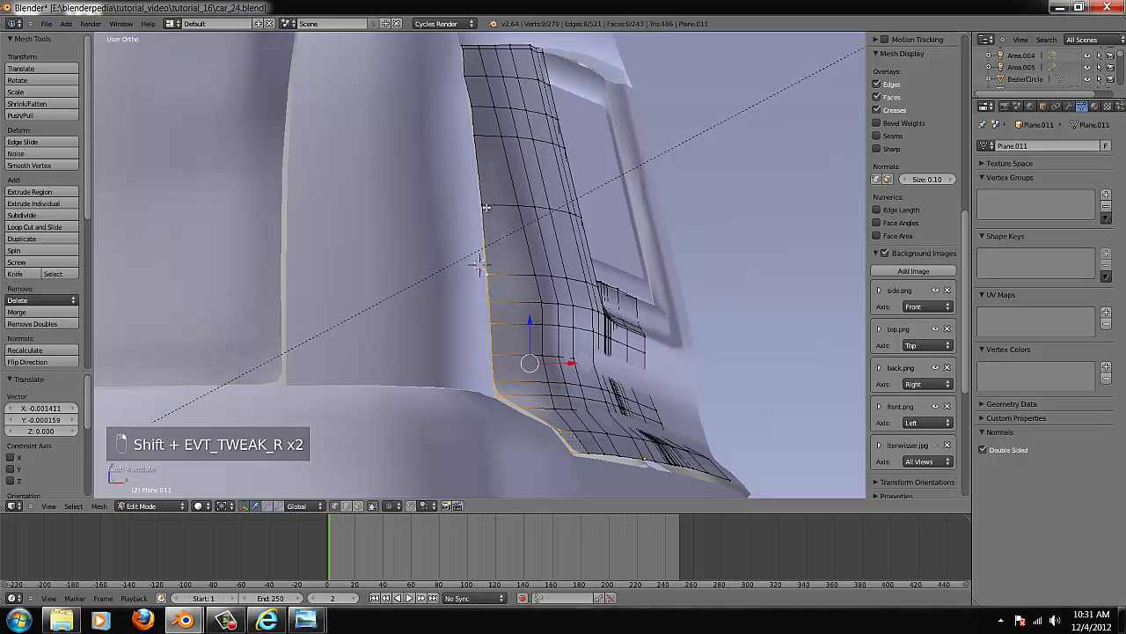
shift+right_click(486, 209)
shift+right_click(469, 99)
shift+right_click(467, 86)
shift+right_click(466, 73)
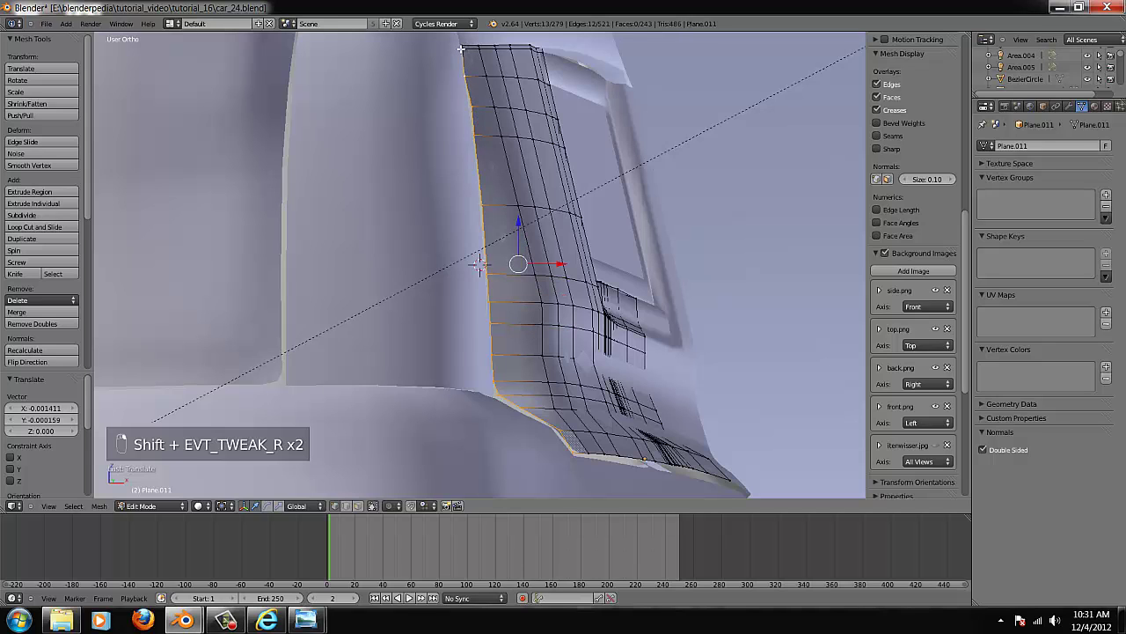
shift+right_click(460, 49)
shift+right_click(462, 45)
- Extrude the selected side edge in the top view by about -0.0018 in X and -0.0002 in Y
key(KP_7)
scroll(531, 36, down, 3)
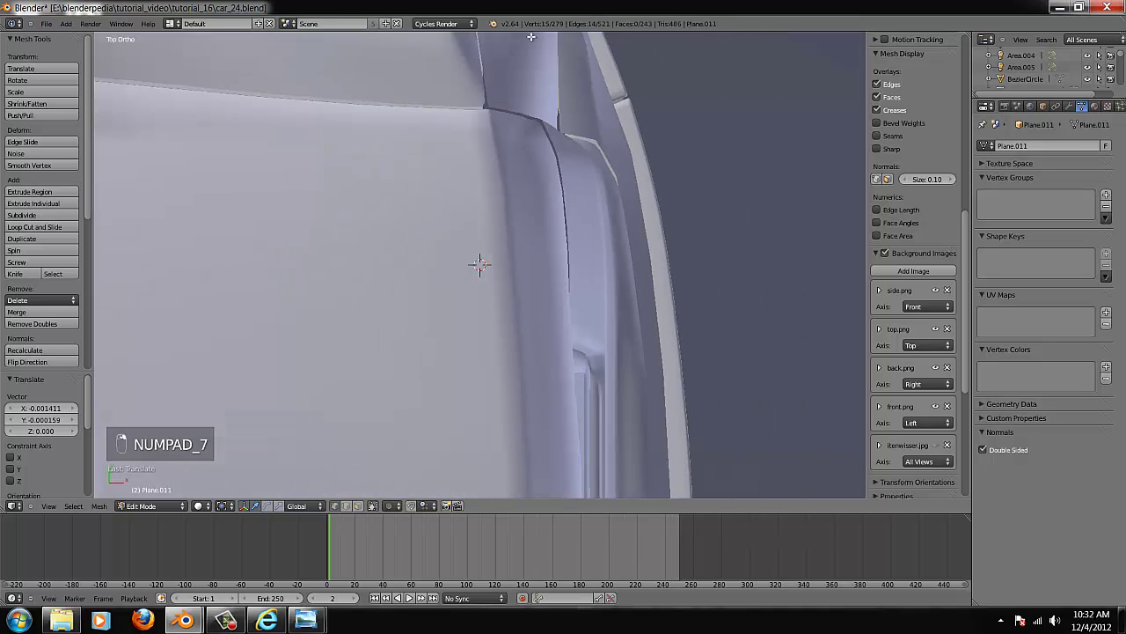
scroll(529, 323, down, 3)
key(ctrl+KP_Decimal)
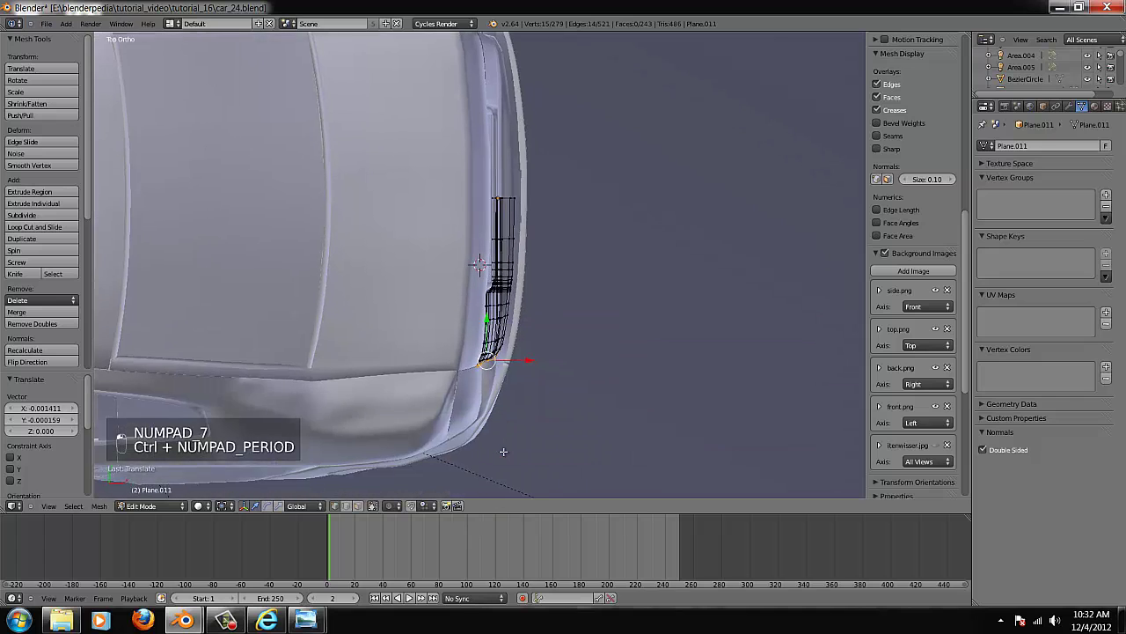
key(ctrl+KP_Decimal)
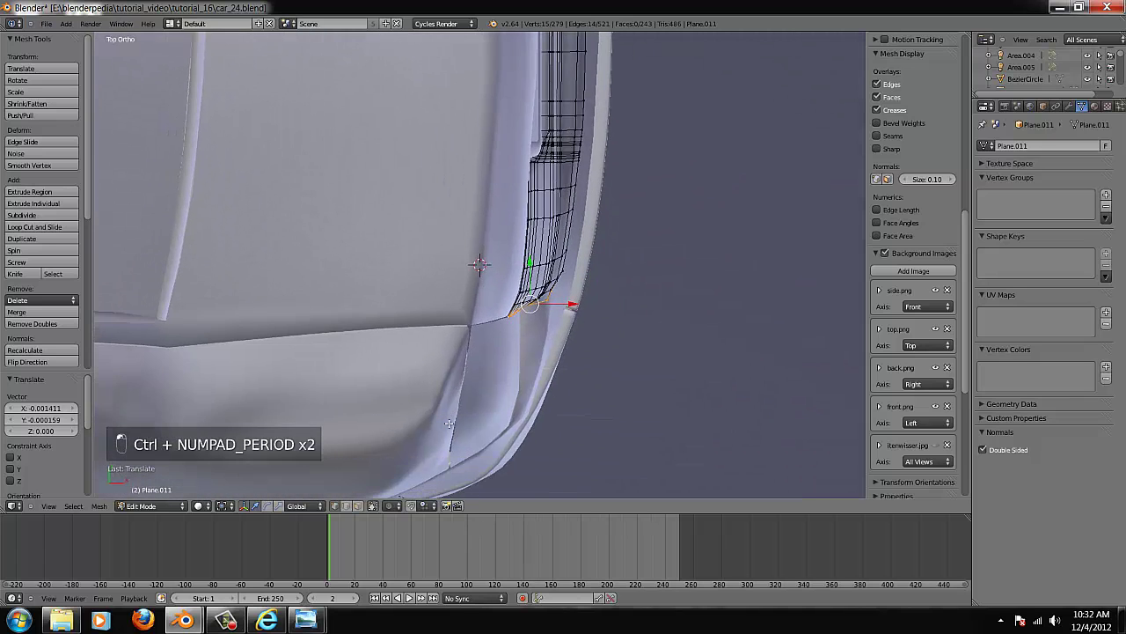
key(ctrl+KP_Decimal)
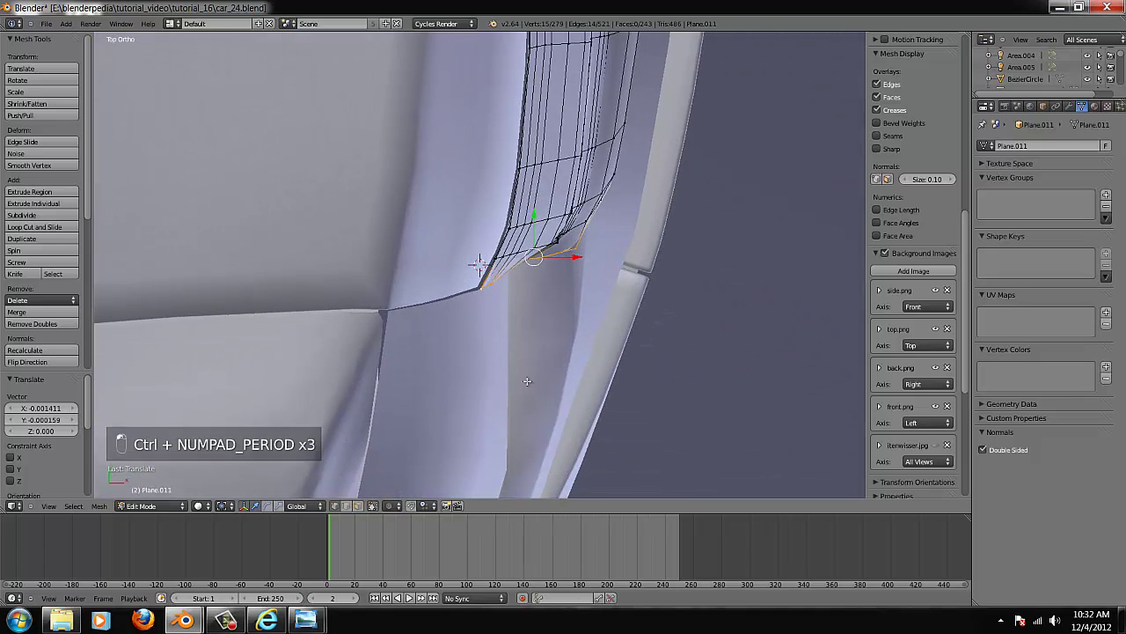
key(e)
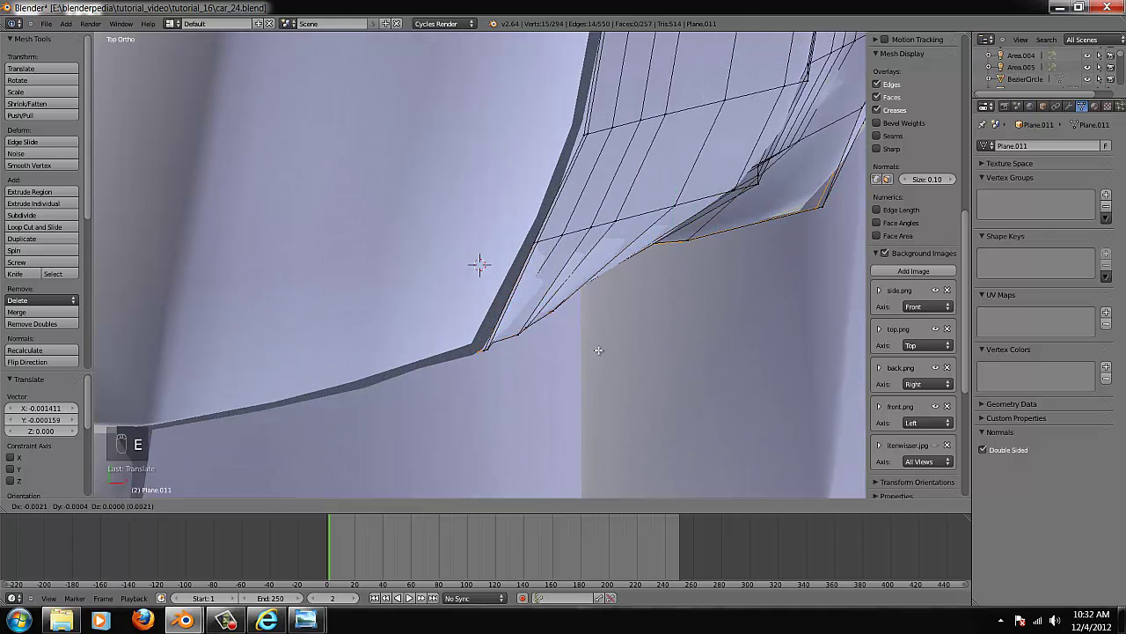
click(600, 349)
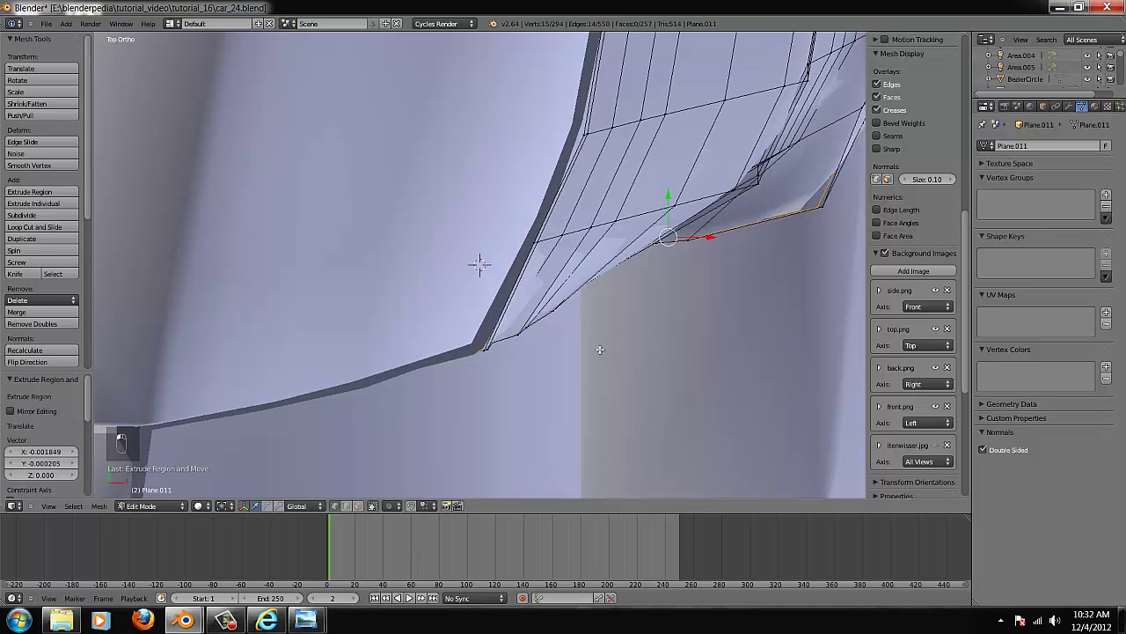
- Move the extruded edge in the front view by about 0.0003 in X and -0.0009 in Z
key(KP_1)
scroll(599, 355, down, 3)
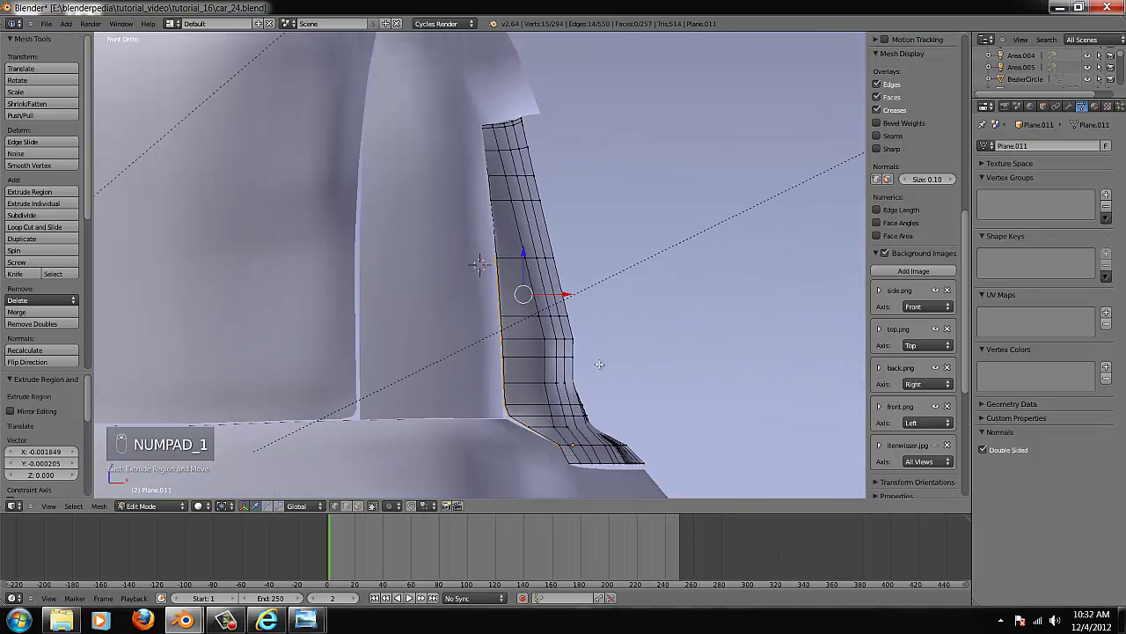
key(ctrl+KP_Decimal)
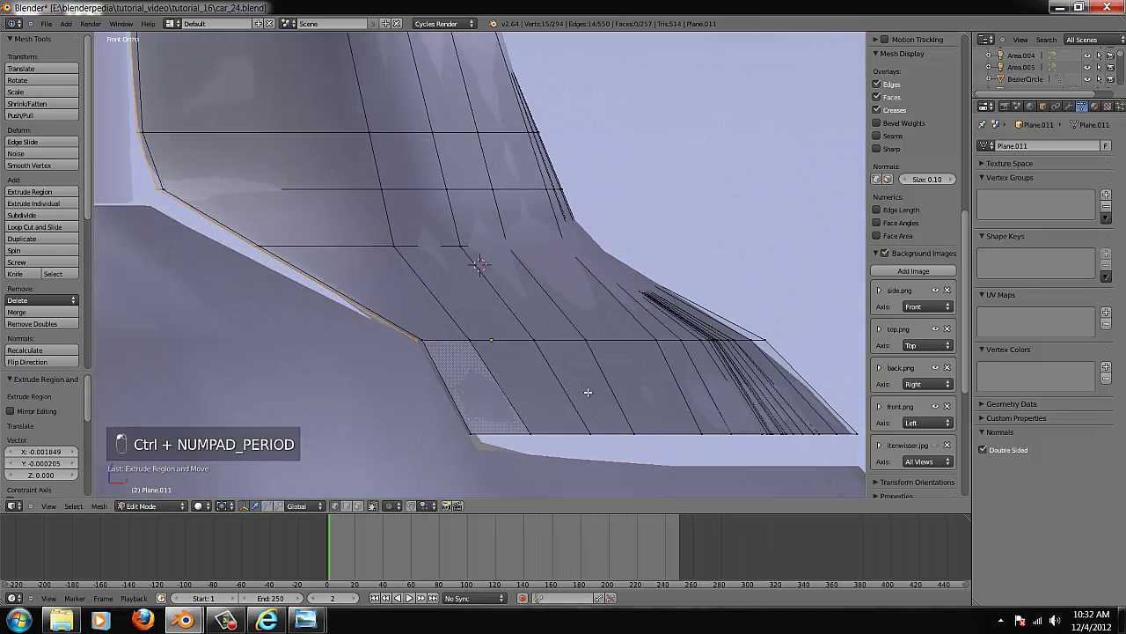
key(g)
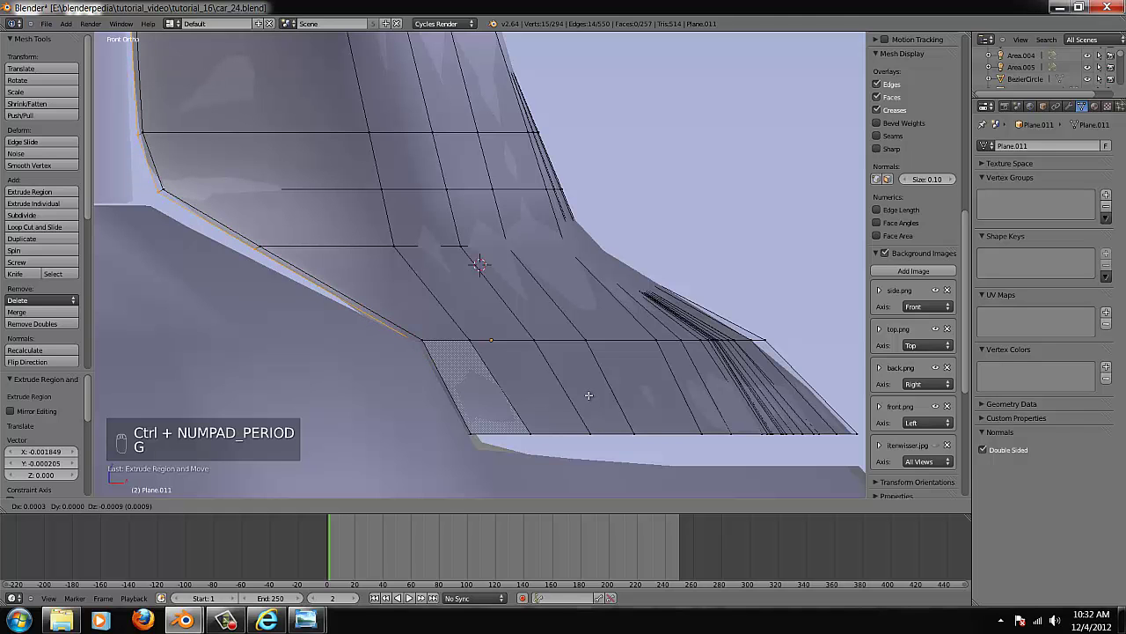
click(588, 394)
- Extrude the panel's side edge again in the wireframe top view, and return to Object Mode with solid shading
key(KP_7)
scroll(591, 393, down, 1)
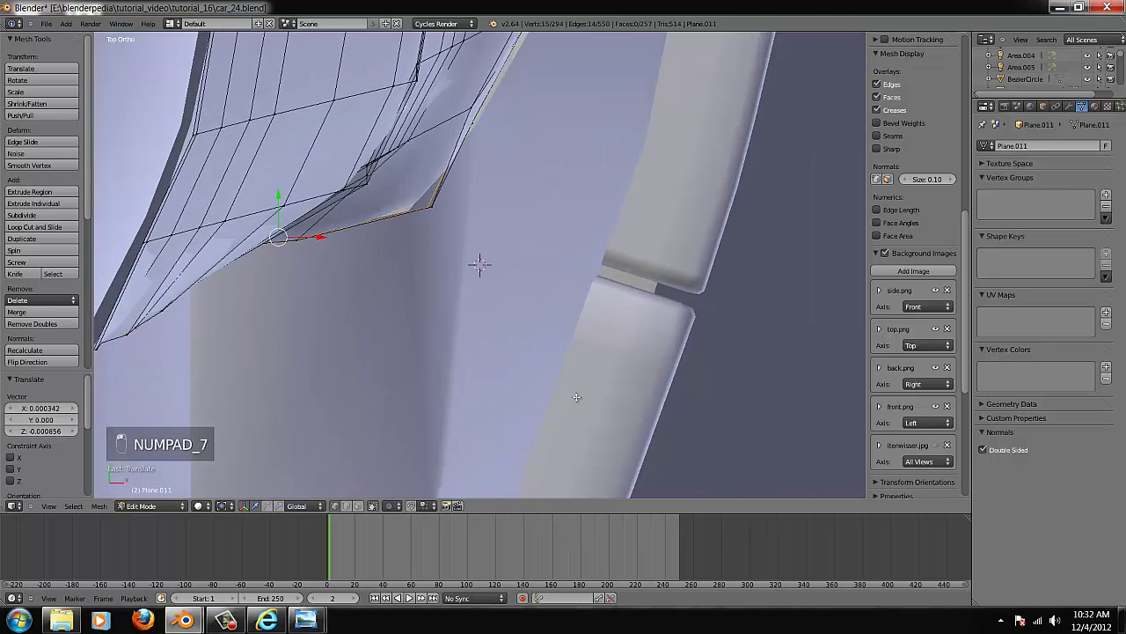
scroll(578, 397, up, 2)
middle_drag(563, 401, 624, 415)
key(z)
key(KP_7)
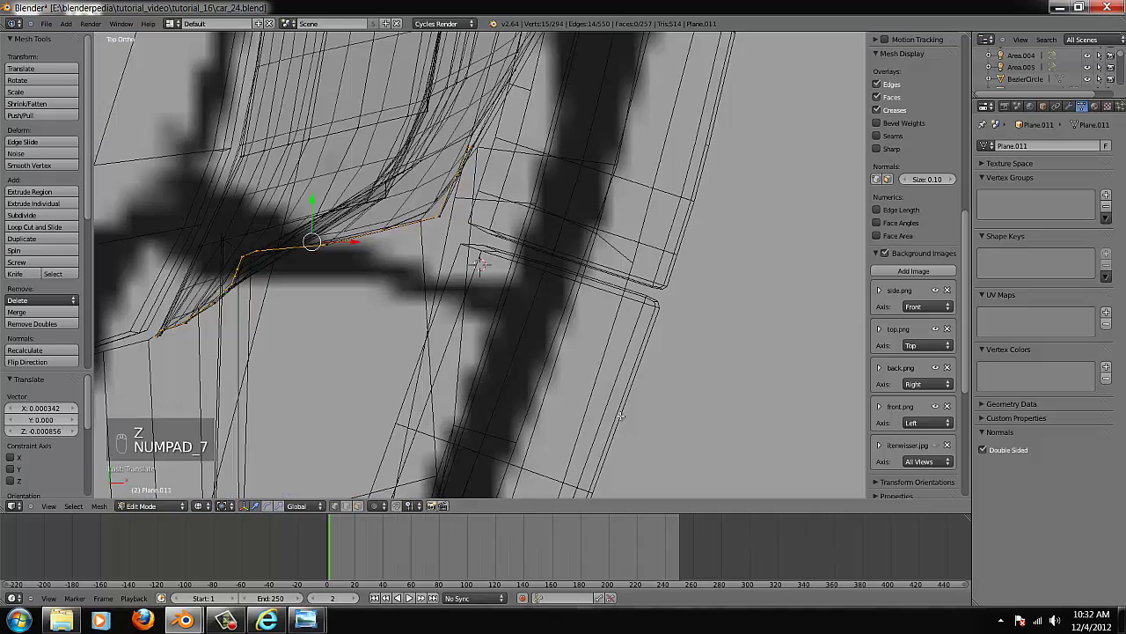
key(e)
key(Tab)
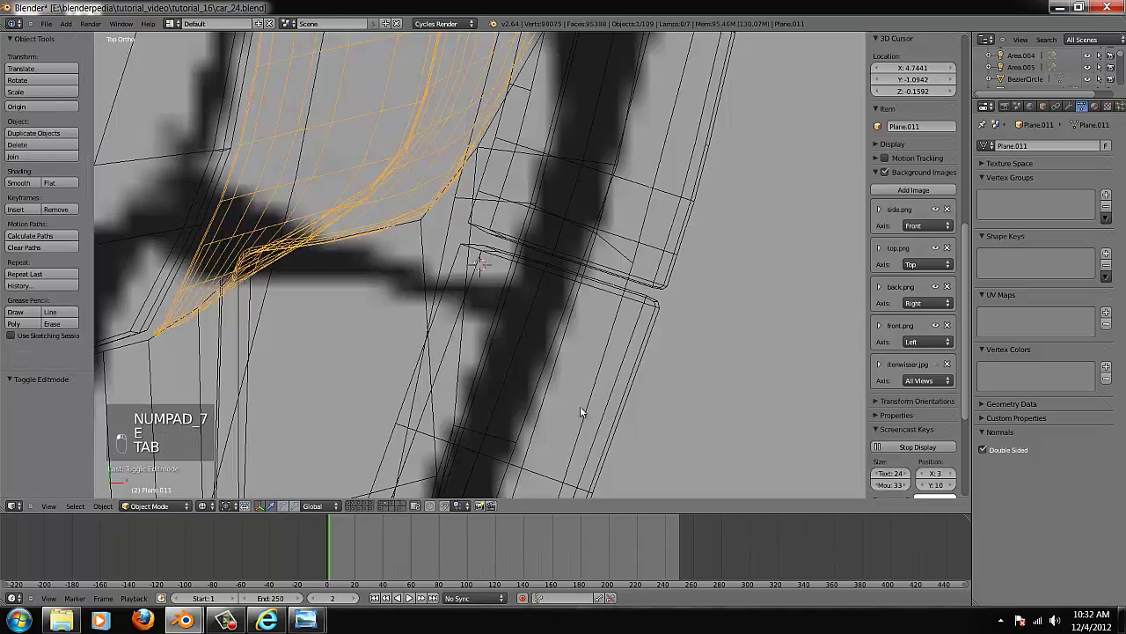
key(z)
- Turn off the viewport display of the trunk rear panel's Subdivision Surface modifier
middle_drag(597, 303, 361, 246)
scroll(317, 235, up, 4)
middle_drag(166, 186, 358, 213)
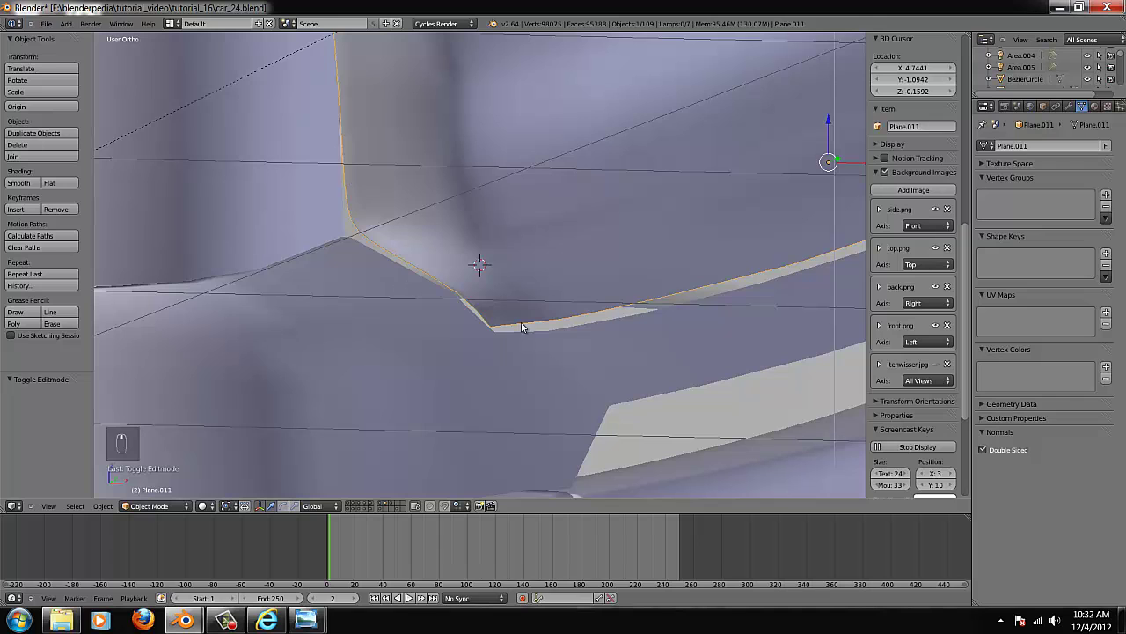
scroll(571, 243, down, 3)
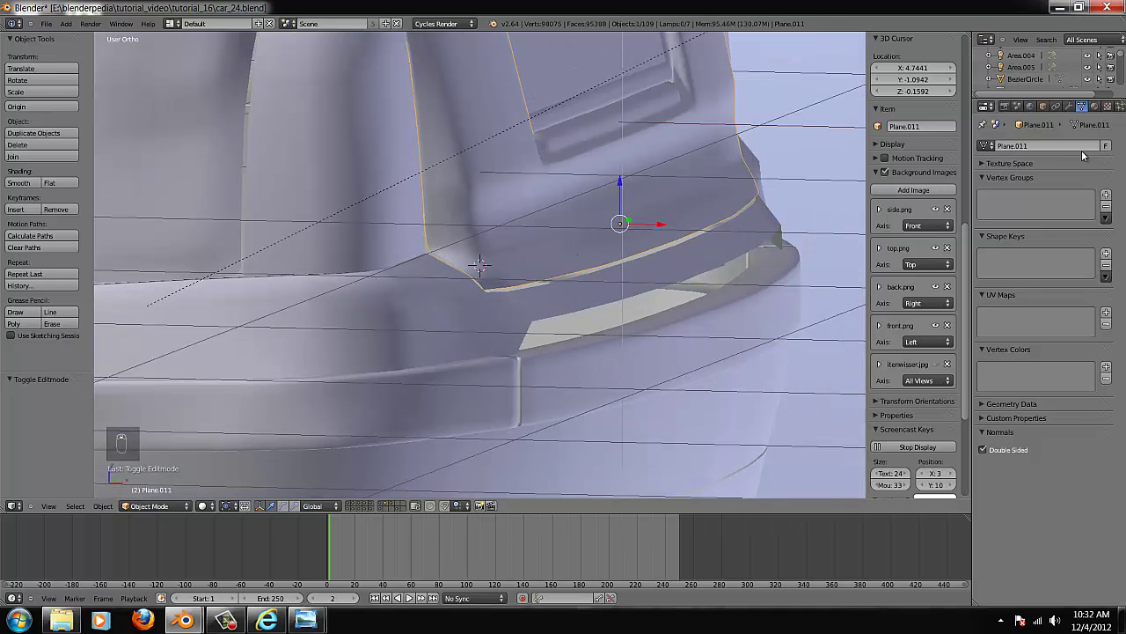
click(1069, 105)
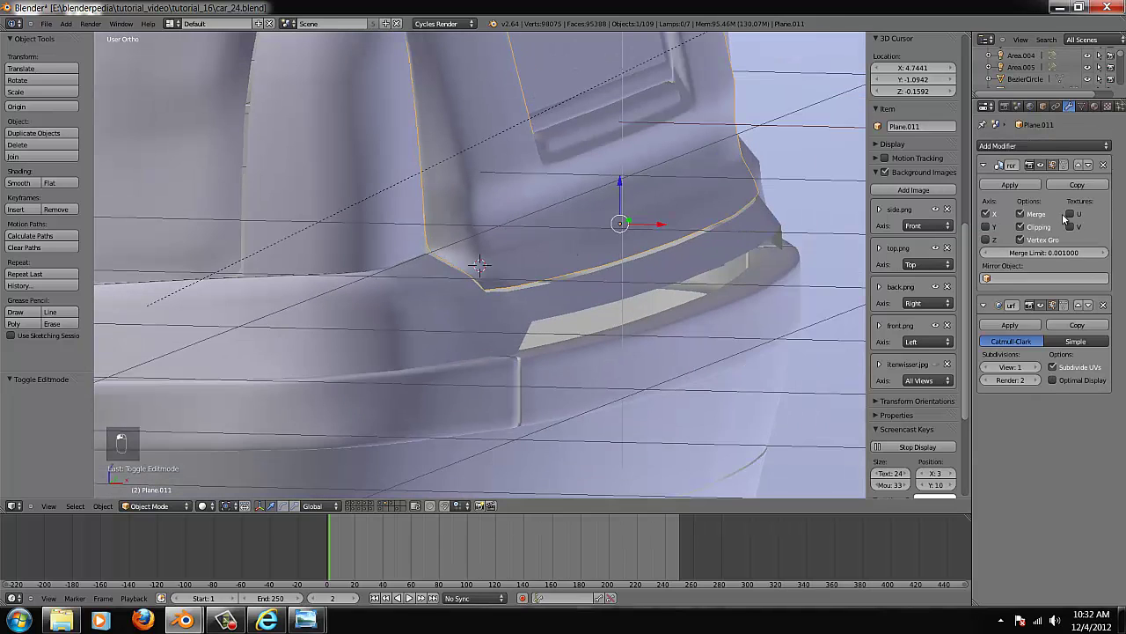
click(1041, 305)
scroll(357, 275, up, 5)
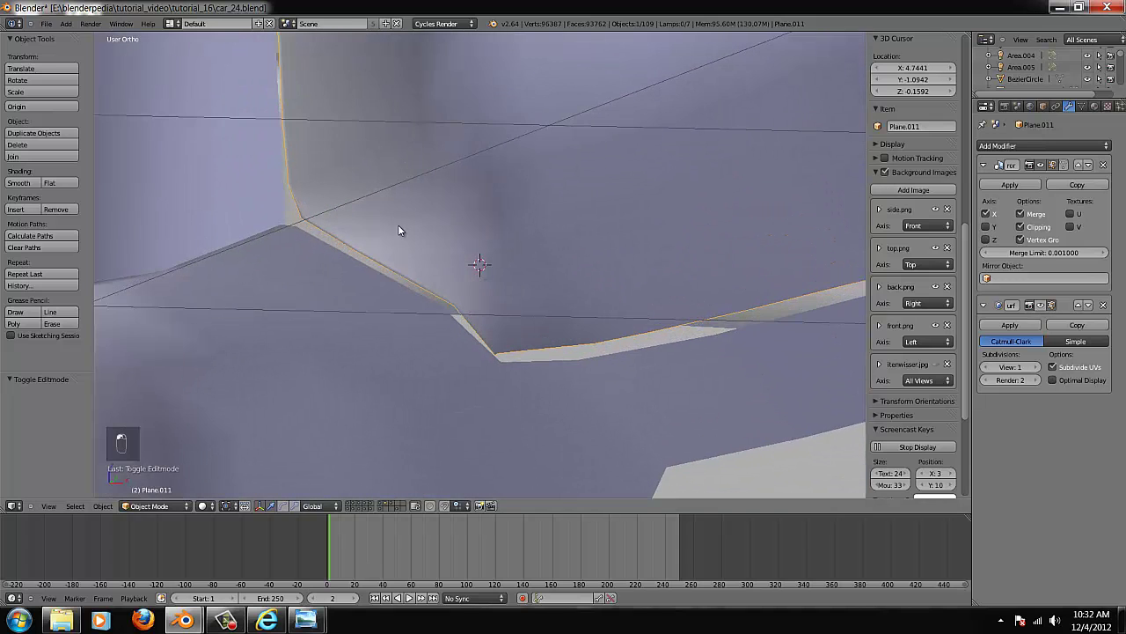
- Check the extruded rim around the panel's lower corner, undo the edge extrusions and return to Object Mode
middle_drag(143, 232, 457, 126)
key(Tab)
scroll(475, 176, up, 5)
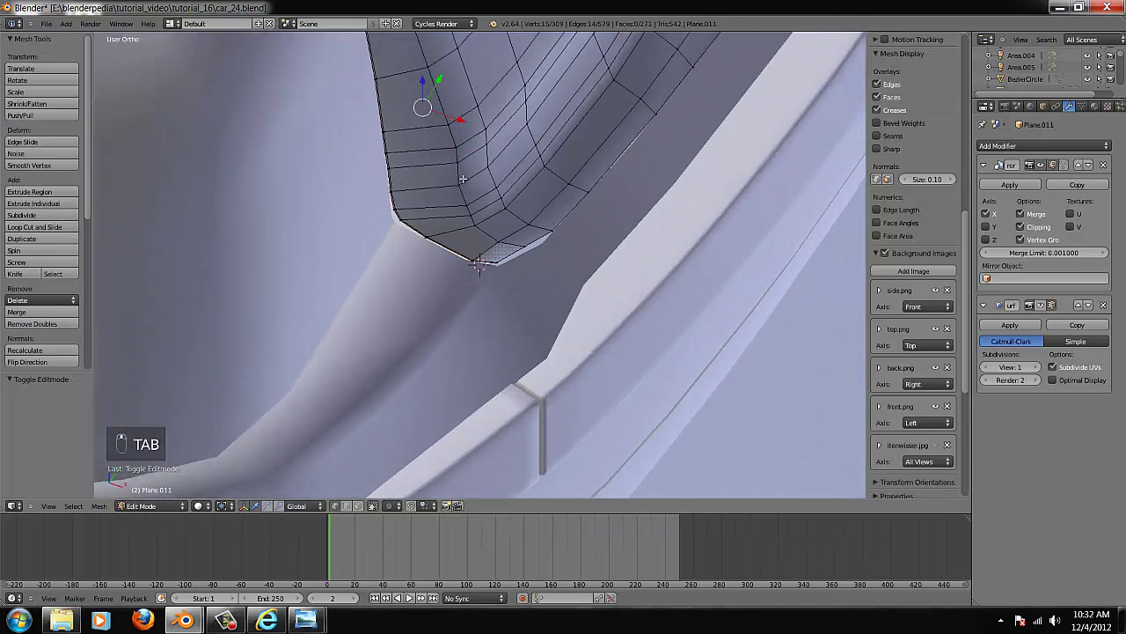
key(Tab)
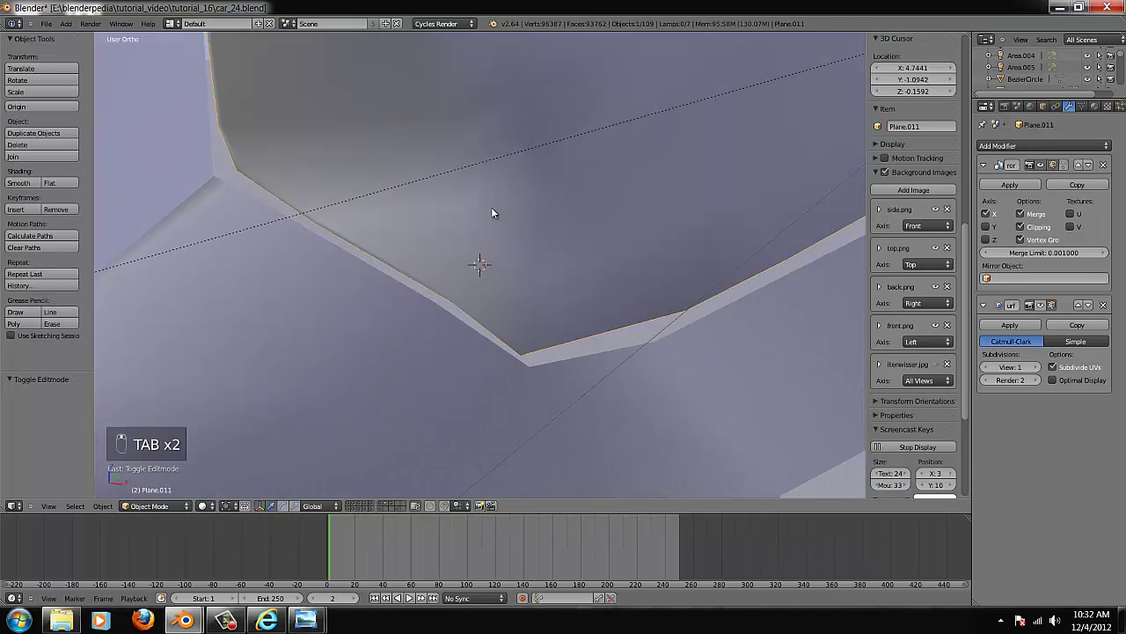
key(Tab)
key(ctrl+z)
key(ctrl+z)
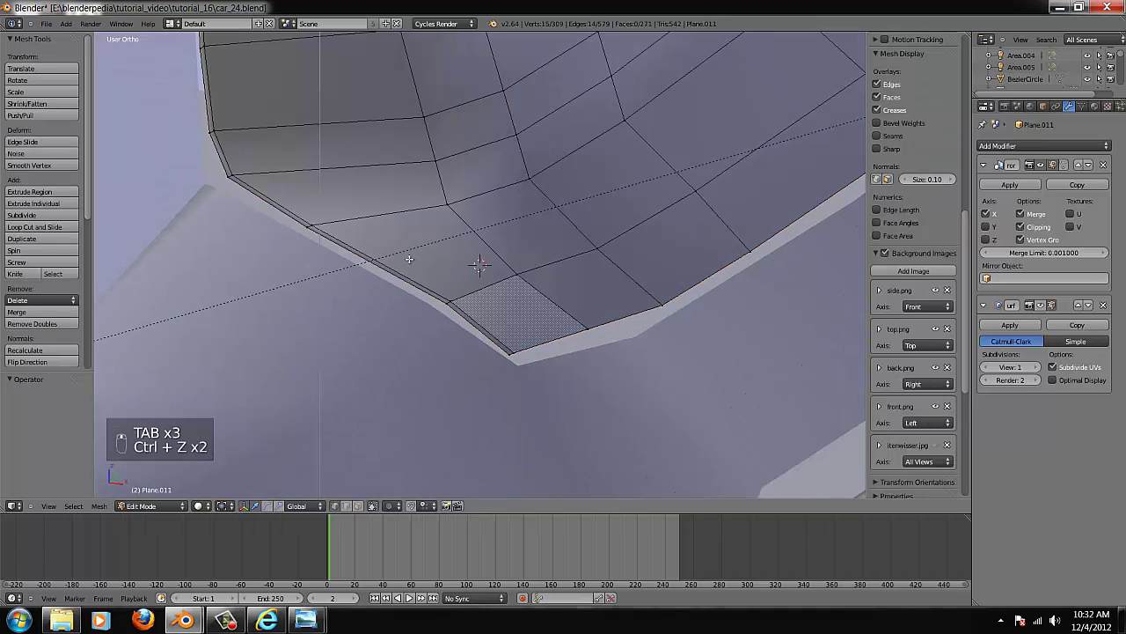
key(ctrl+z)
key(ctrl+z)
key(ctrl+z)
key(Tab)
- Examine the seam between the rear fender and tail light, then the door seam beside the front door handle
middle_drag(407, 262, 320, 272)
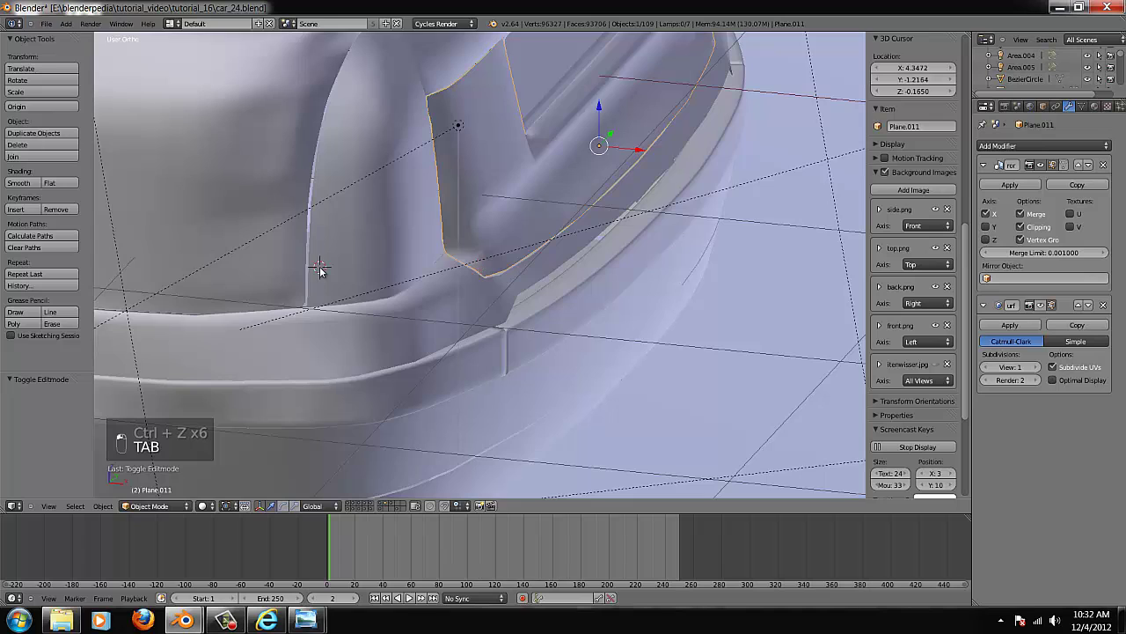
key(ctrl+KP_Decimal)
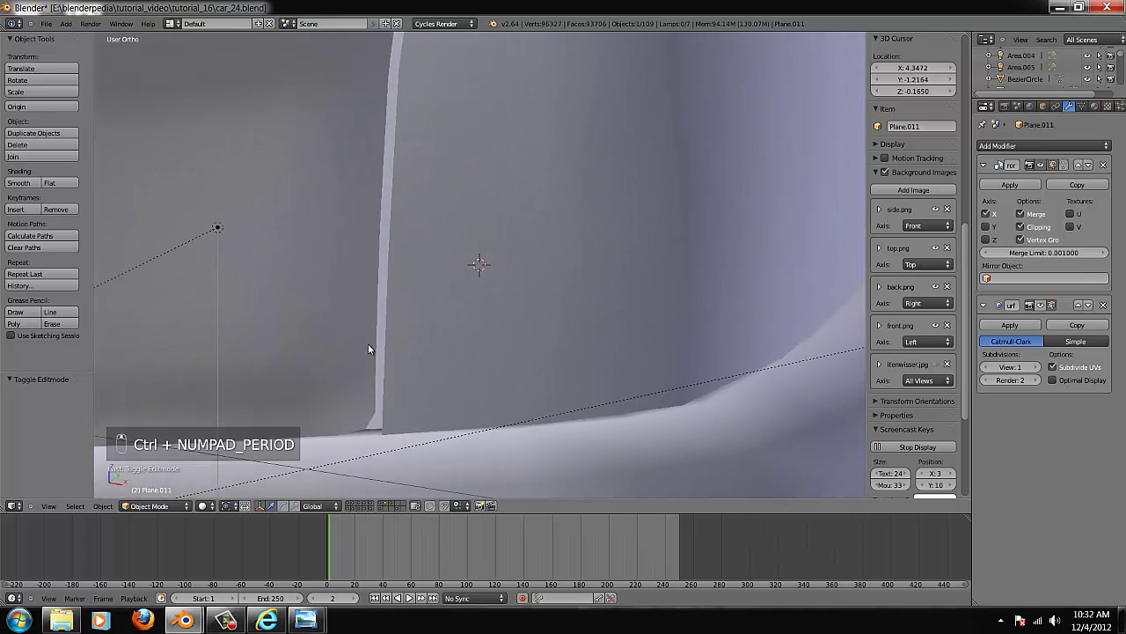
middle_drag(368, 350, 347, 285)
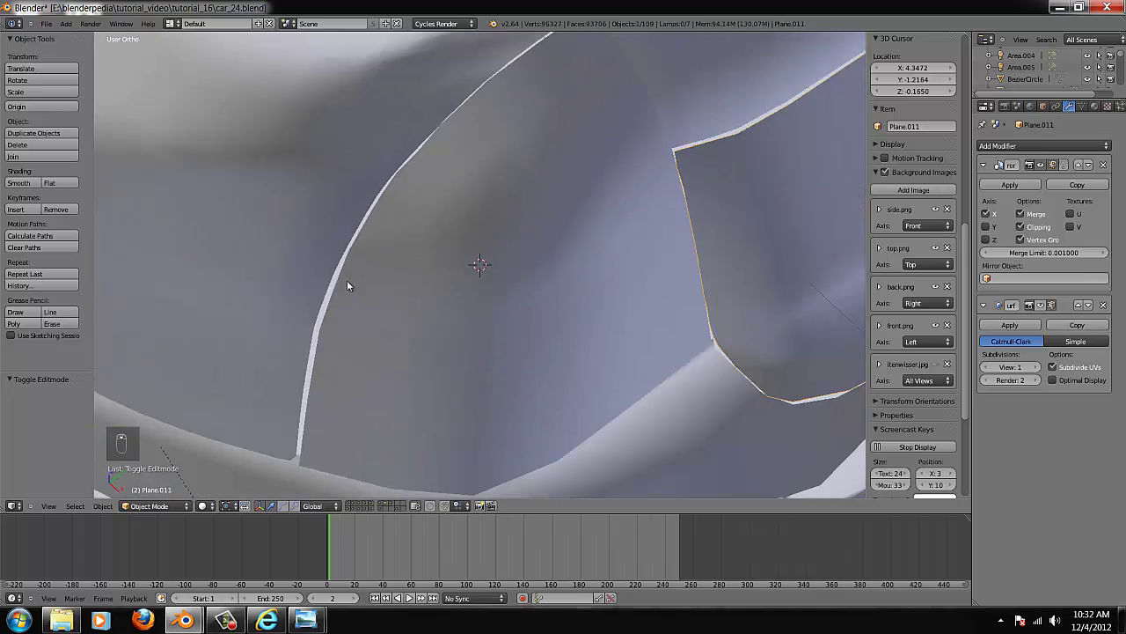
scroll(347, 282, down, 6)
middle_drag(322, 326, 464, 258)
scroll(463, 258, down, 4)
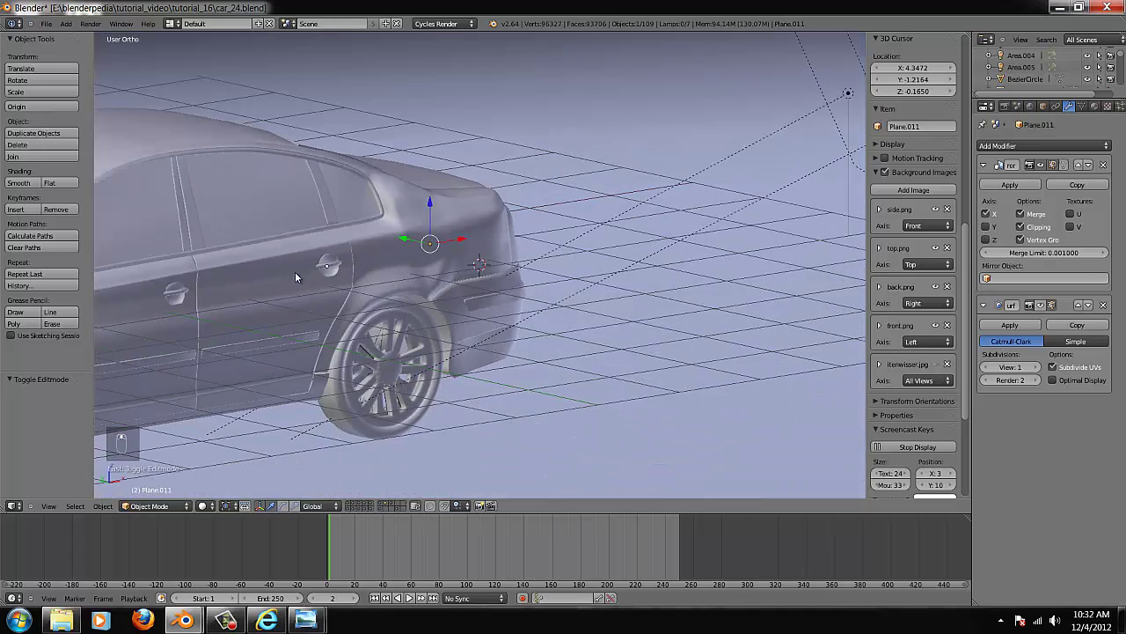
click(191, 281)
key(ctrl+KP_Decimal)
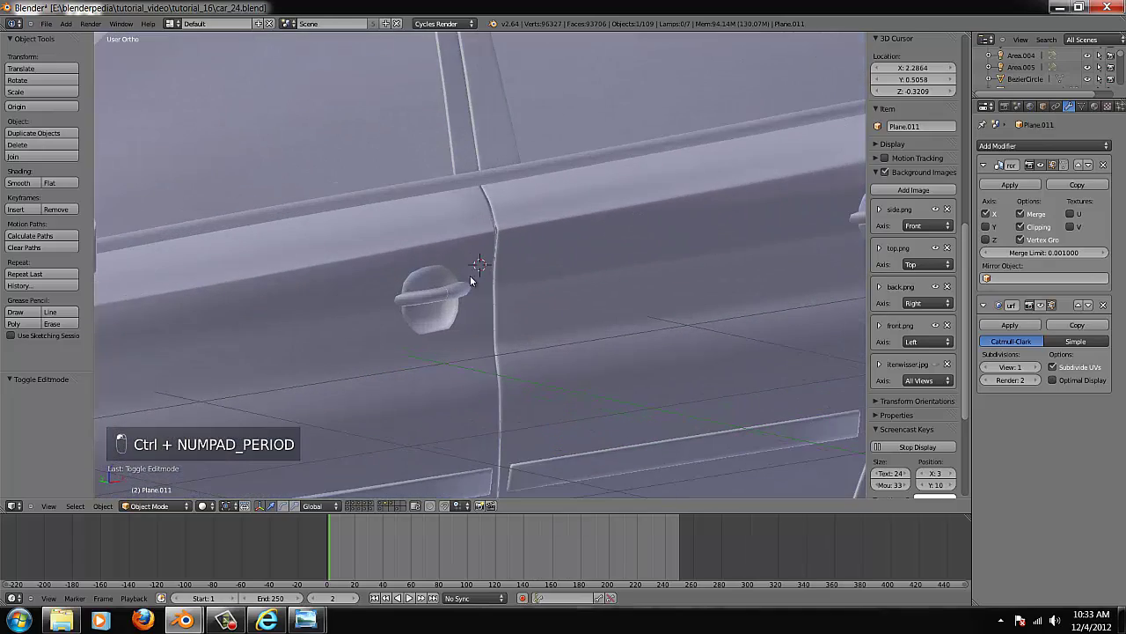
- Select the seam object between the front and rear doors and examine how it follows the bodywork
scroll(489, 230, up, 6)
right_click(530, 147)
scroll(518, 169, down, 2)
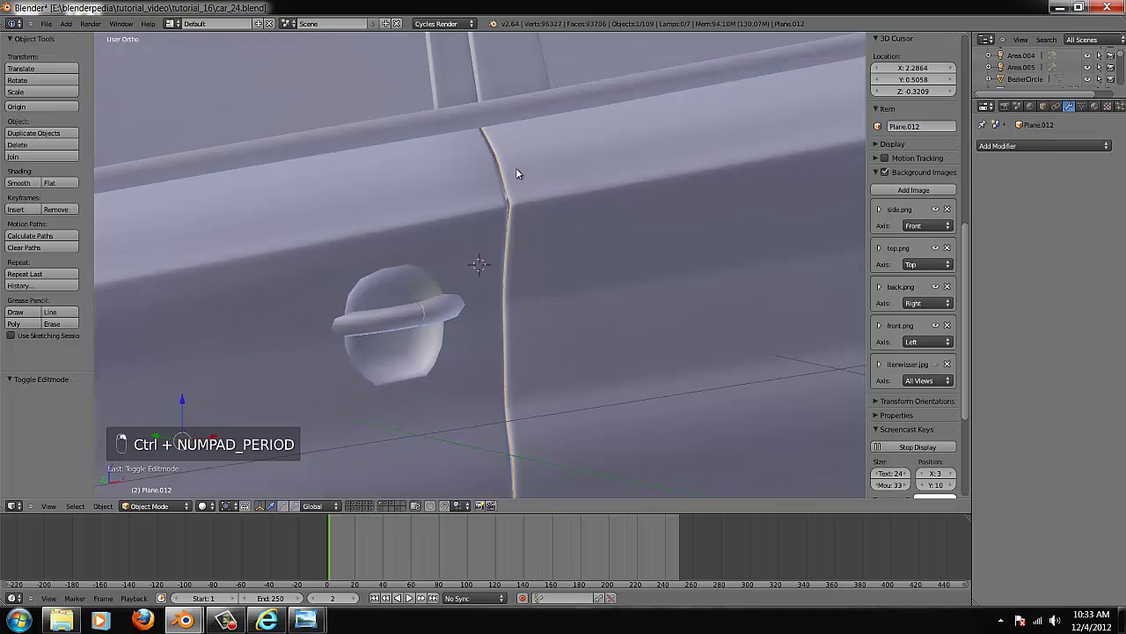
scroll(512, 114, up, 3)
scroll(520, 152, down, 2)
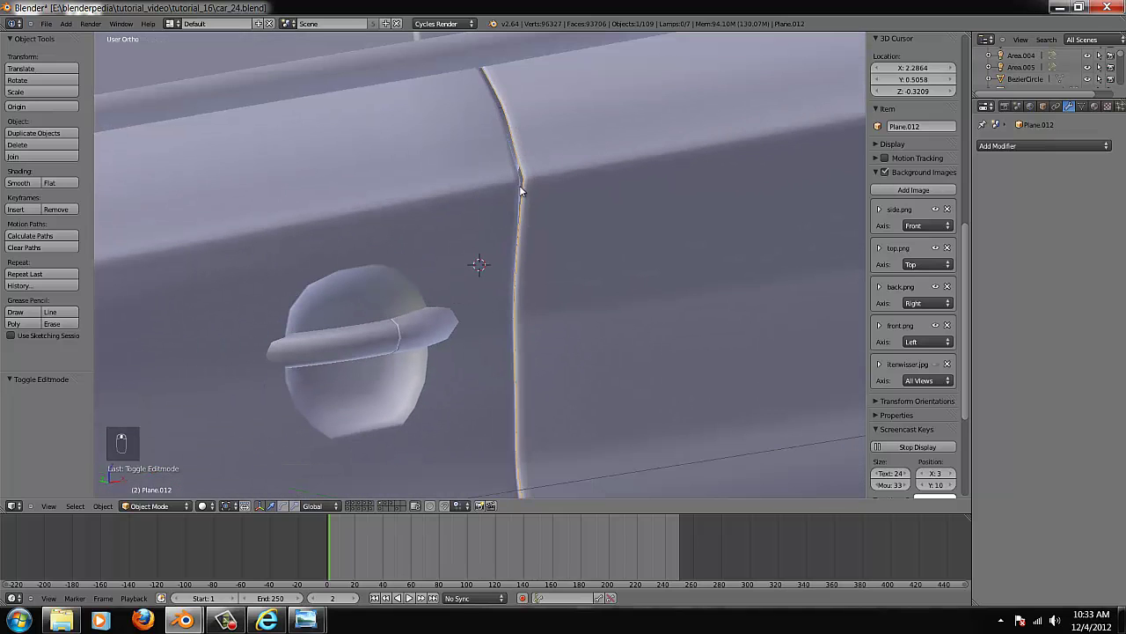
scroll(521, 189, down, 2)
scroll(502, 318, down, 2)
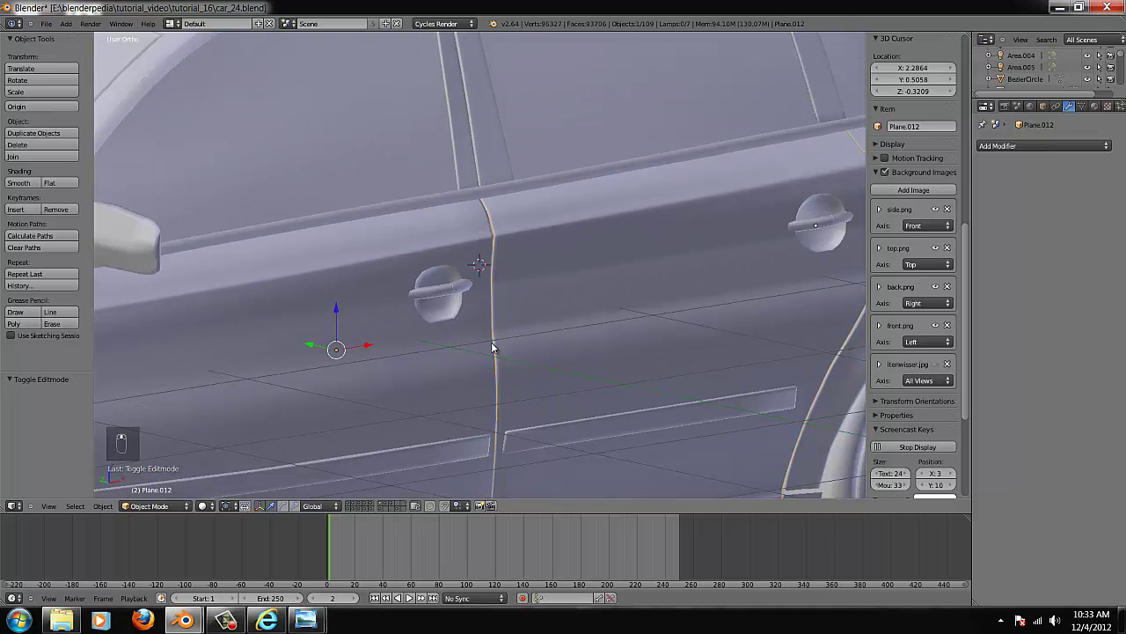
scroll(497, 343, down, 4)
mouse_move(499, 344)
middle_down()
mouse_move(513, 355)
mouse_move(515, 340)
middle_up()
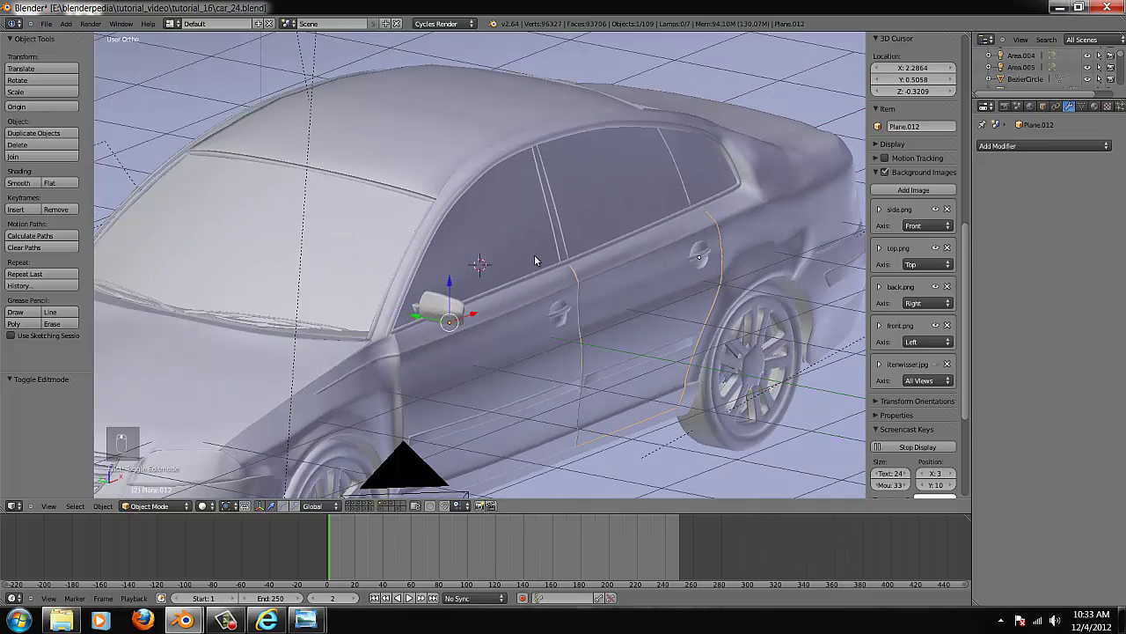
- Select the side window glass and open its mesh in Edit Mode
scroll(536, 349, up, 4)
right_click(505, 244)
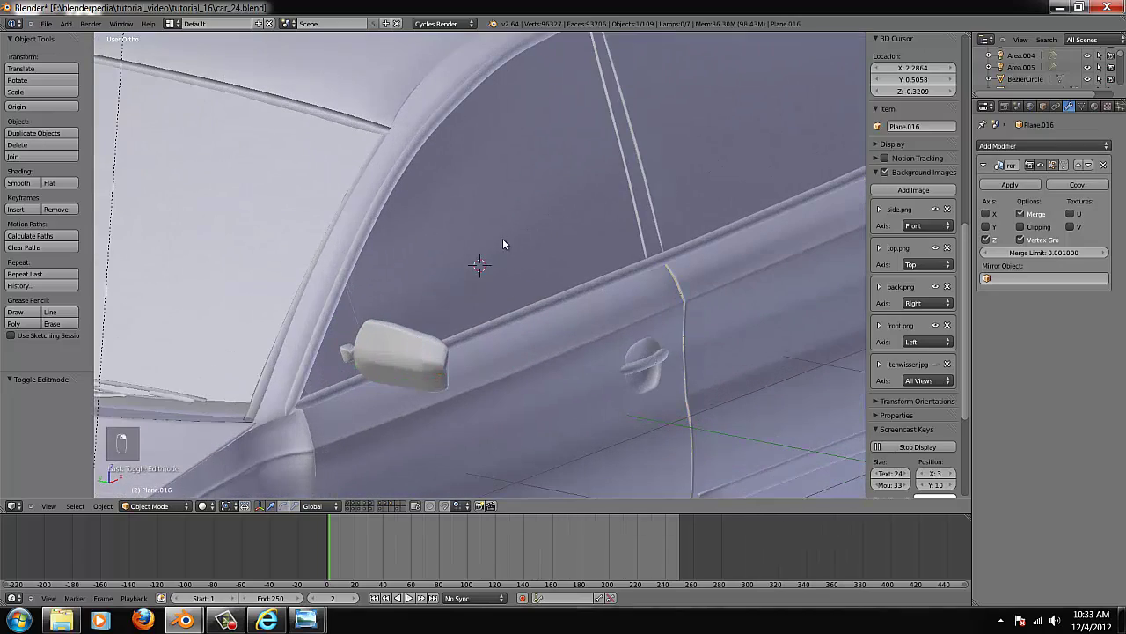
scroll(528, 255, down, 3)
key(Tab)
key(Tab)
key(Tab)
scroll(511, 262, down, 5)
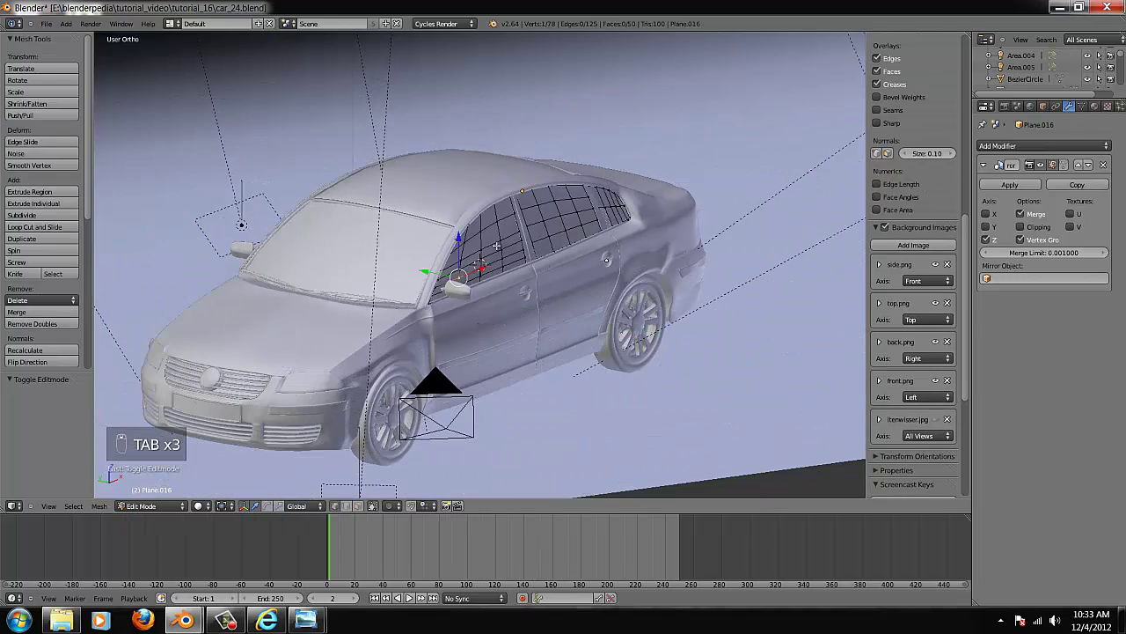
- Grab the vertex on the front side window's upper edge in a wireframe front view and place it
key(KP_1)
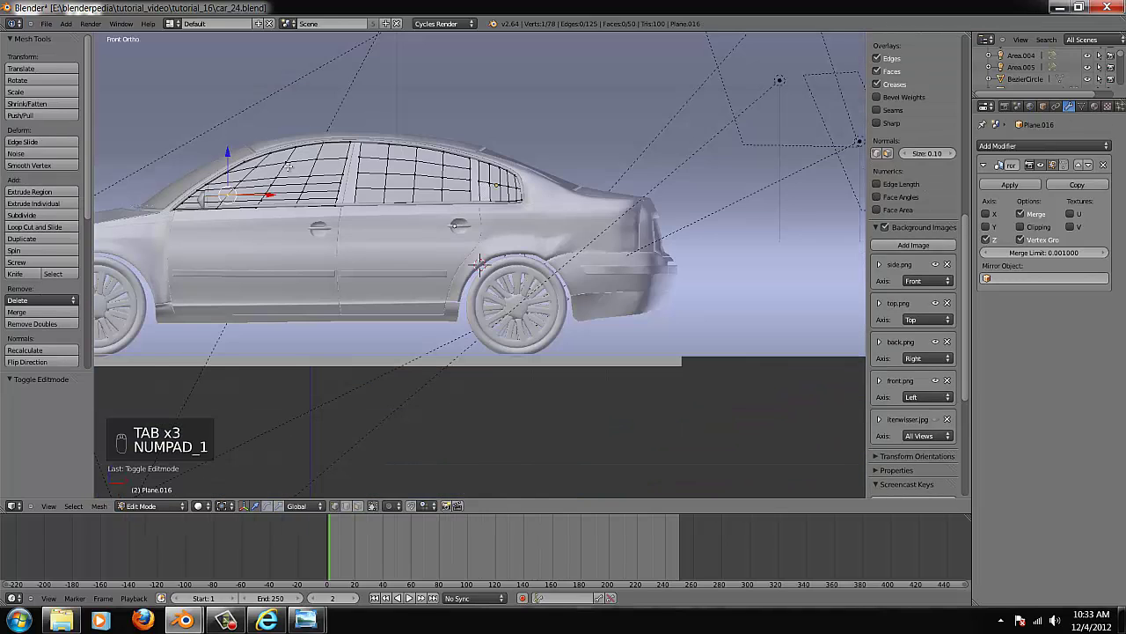
key(ctrl+KP_Decimal)
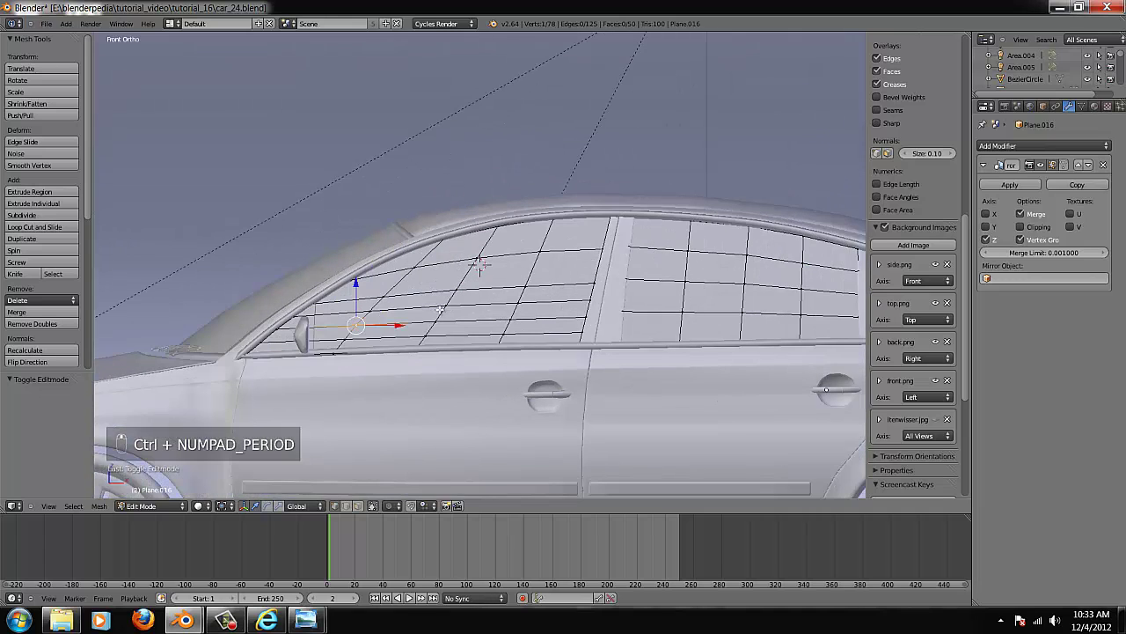
scroll(439, 309, up, 2)
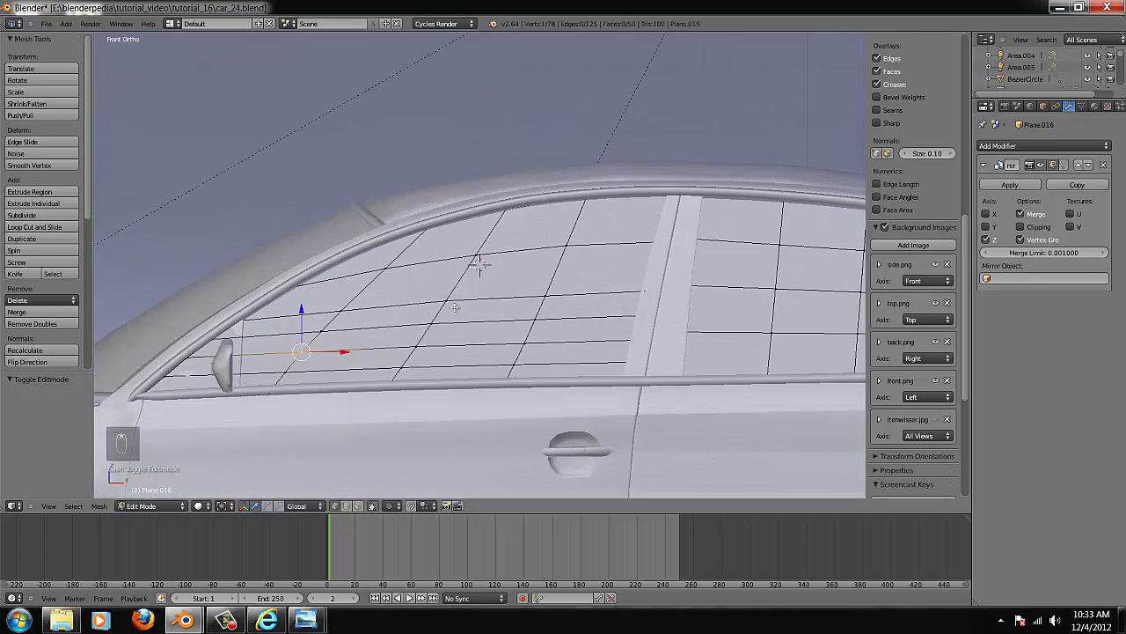
key(z)
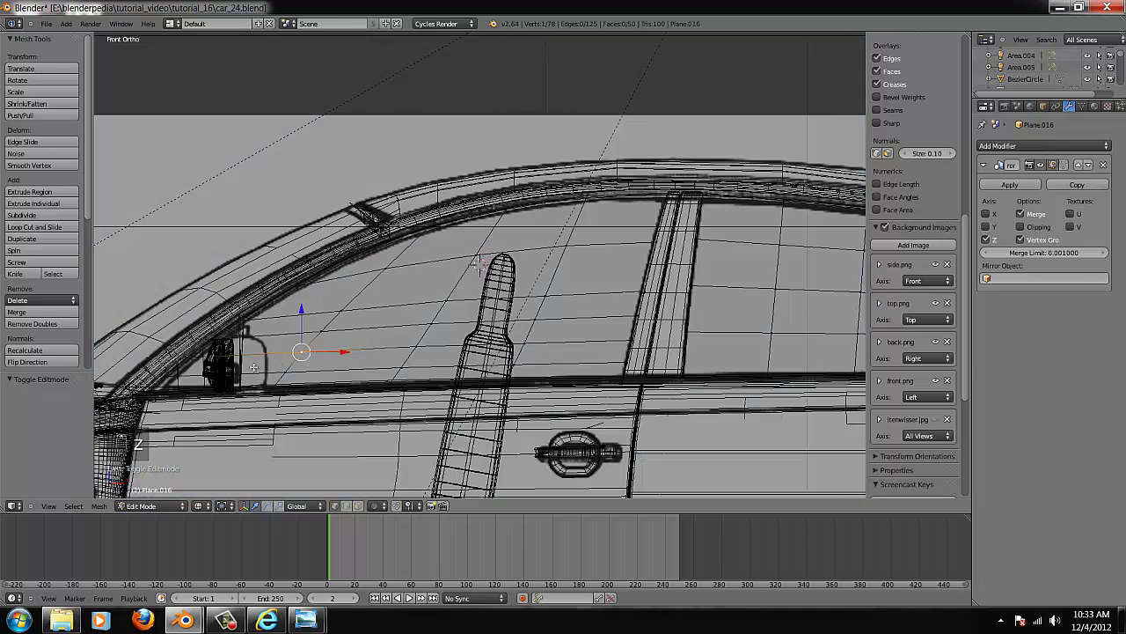
right_click(610, 199)
key(g)
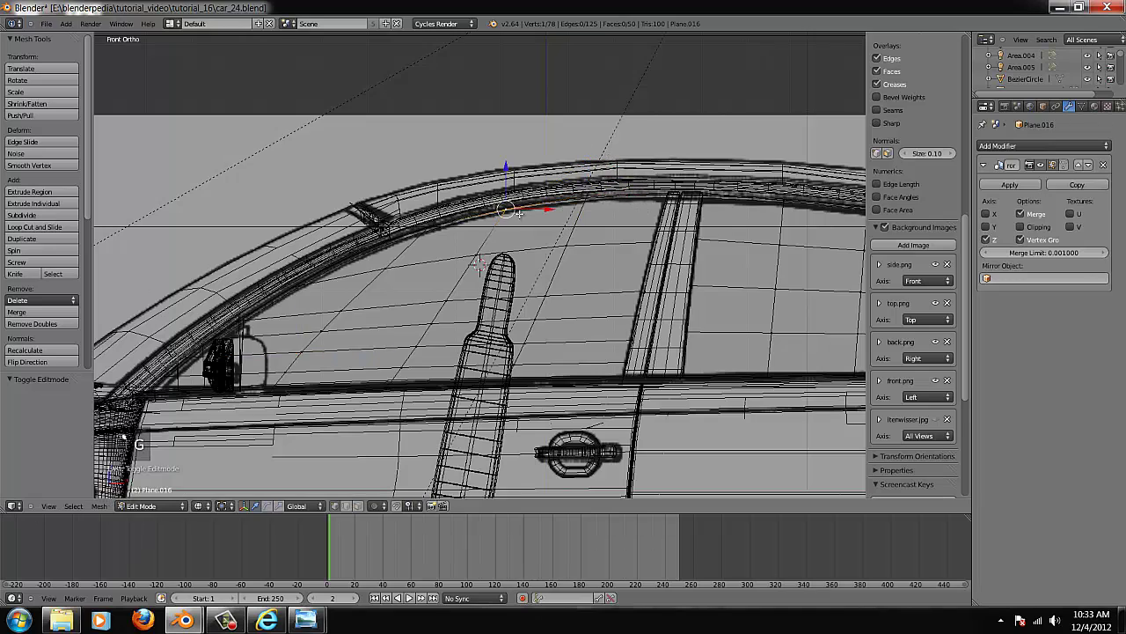
key(g)
click(515, 213)
- Check the side window mesh from above in solid shading and return to Object Mode
key(KP_7)
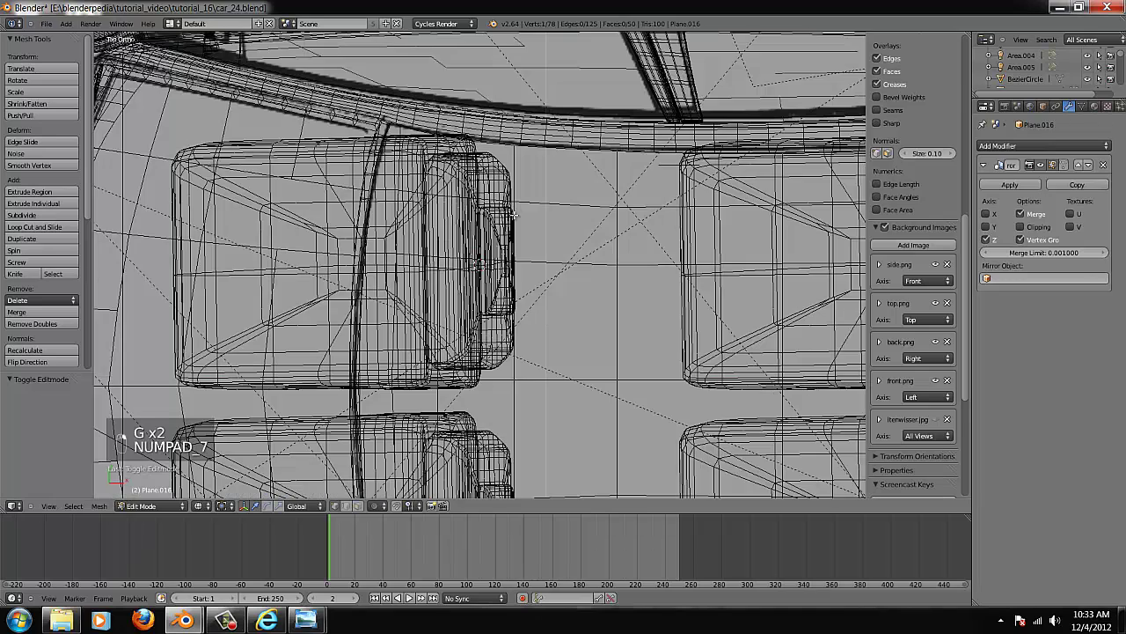
scroll(513, 212, down, 4)
key(ctrl+KP_Decimal)
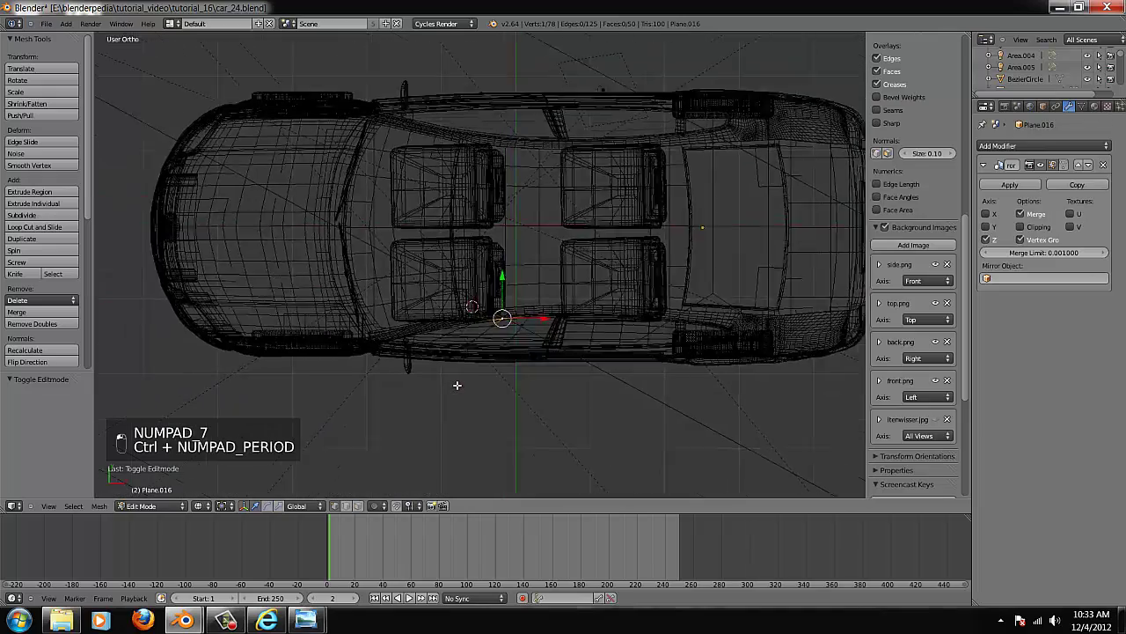
key(z)
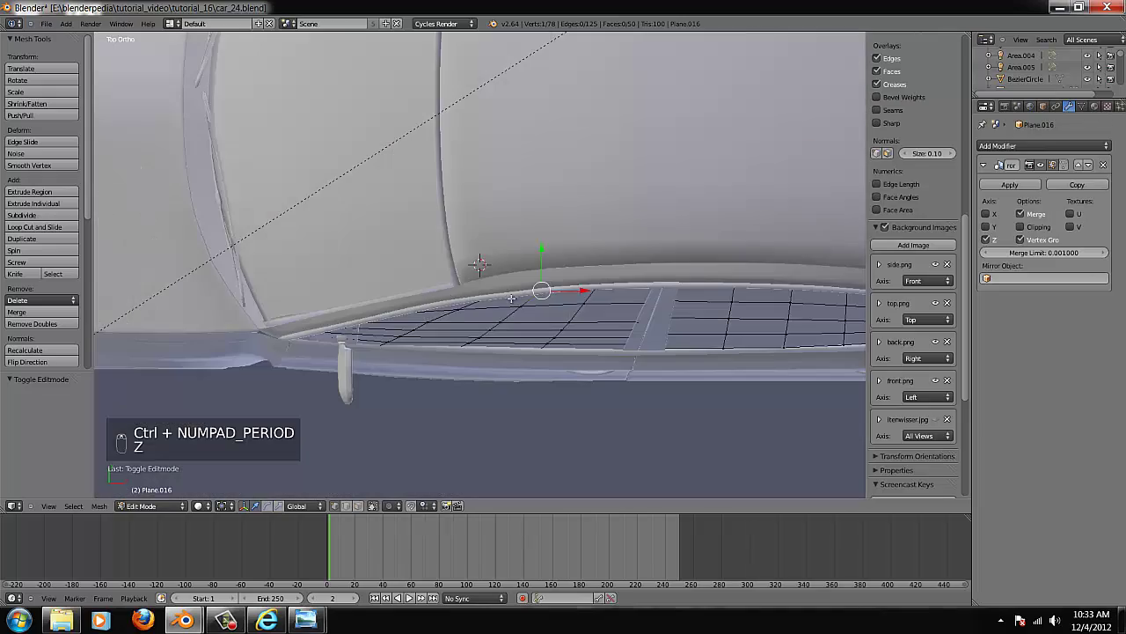
key(Tab)
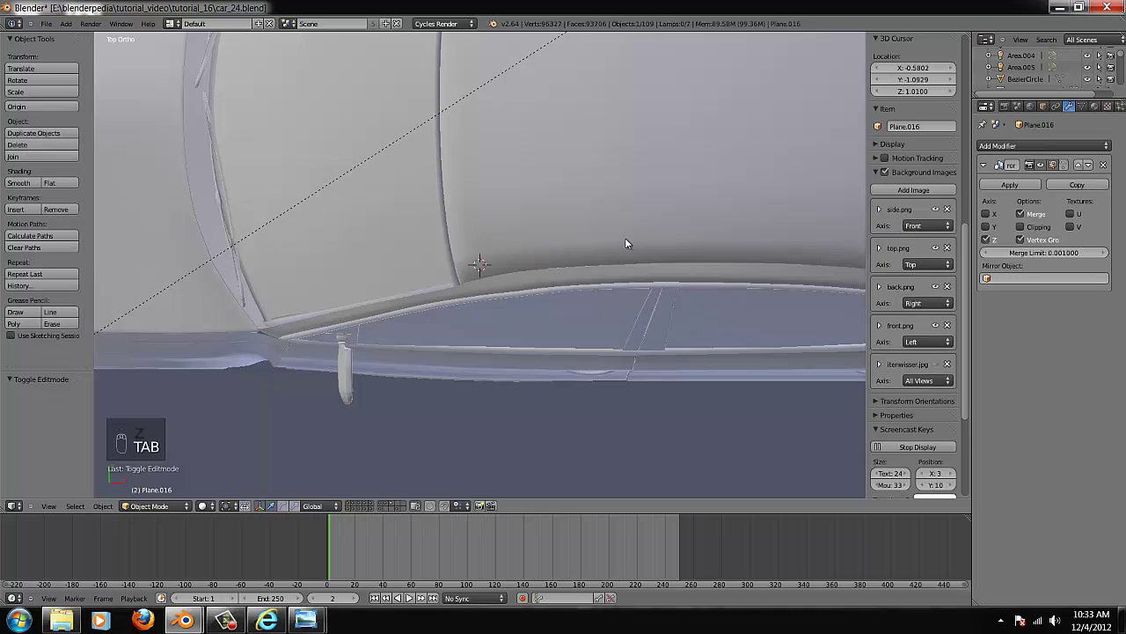
- Show the material settings of the side window glass
click(1095, 107)
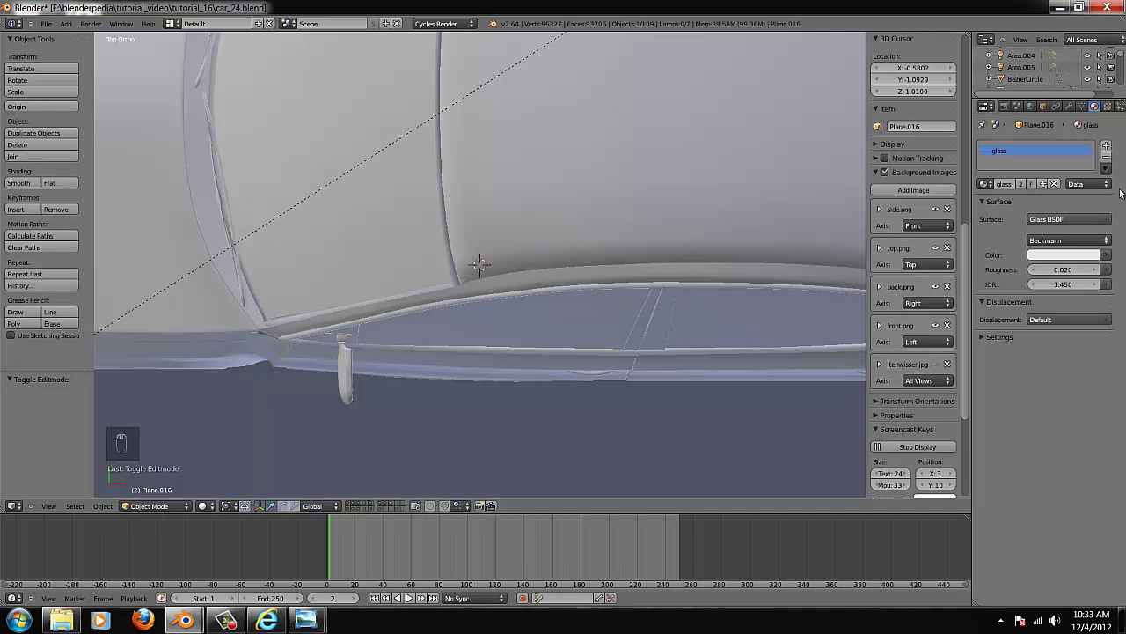
scroll(906, 317, down, 2)
scroll(735, 387, down, 1)
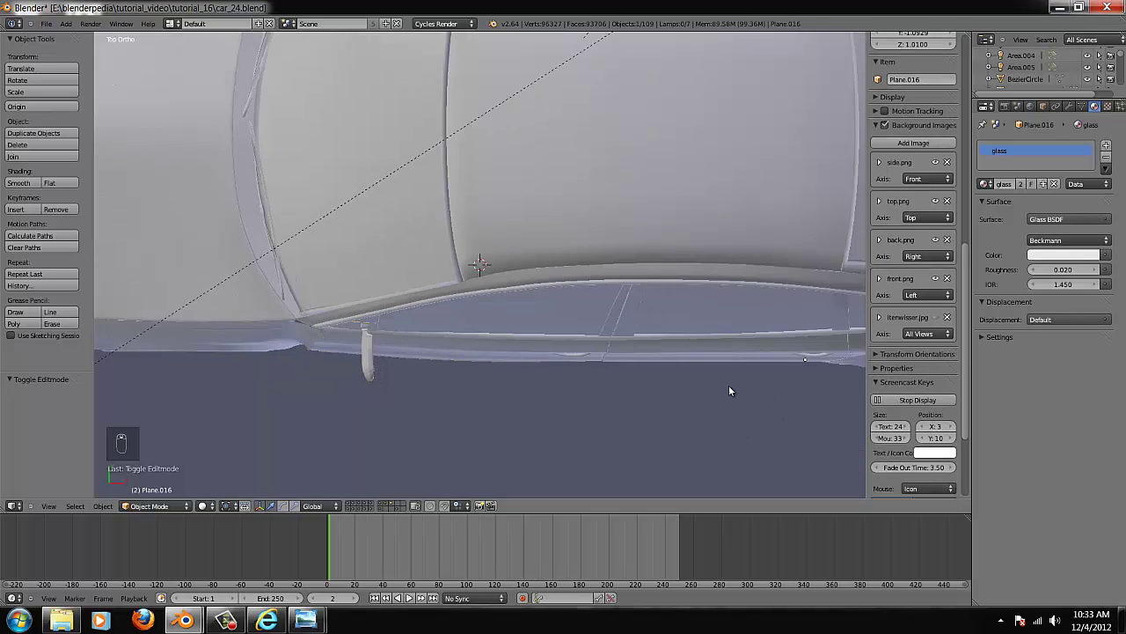
- Switch the main area to the Node Editor and examine the compositing node setup over the rendered car
scroll(729, 389, down, 6)
click(12, 506)
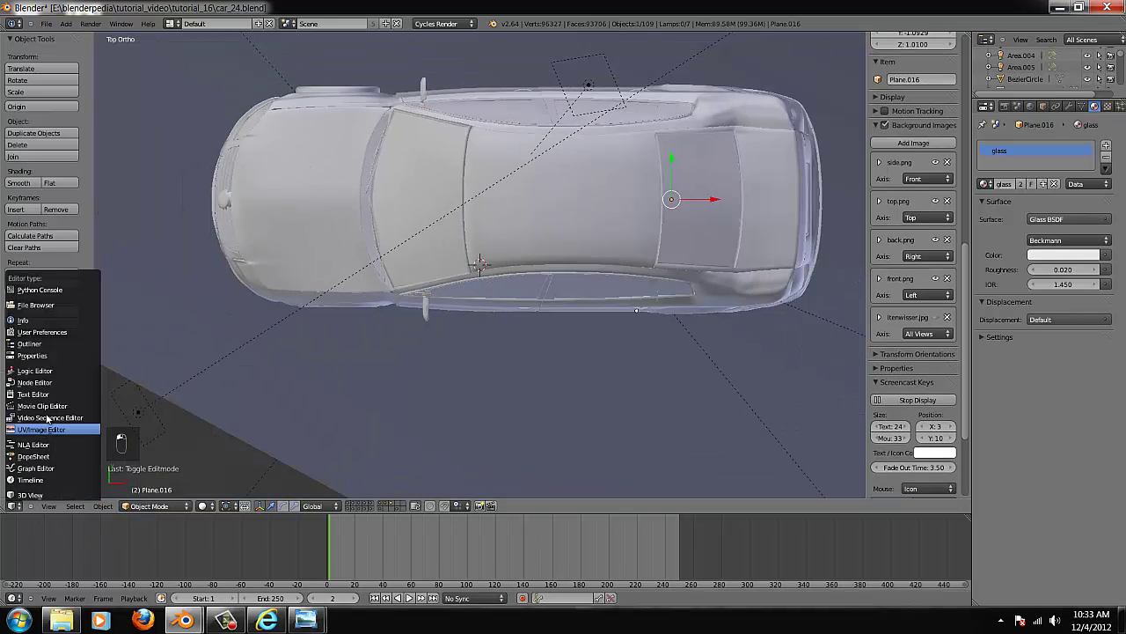
click(59, 385)
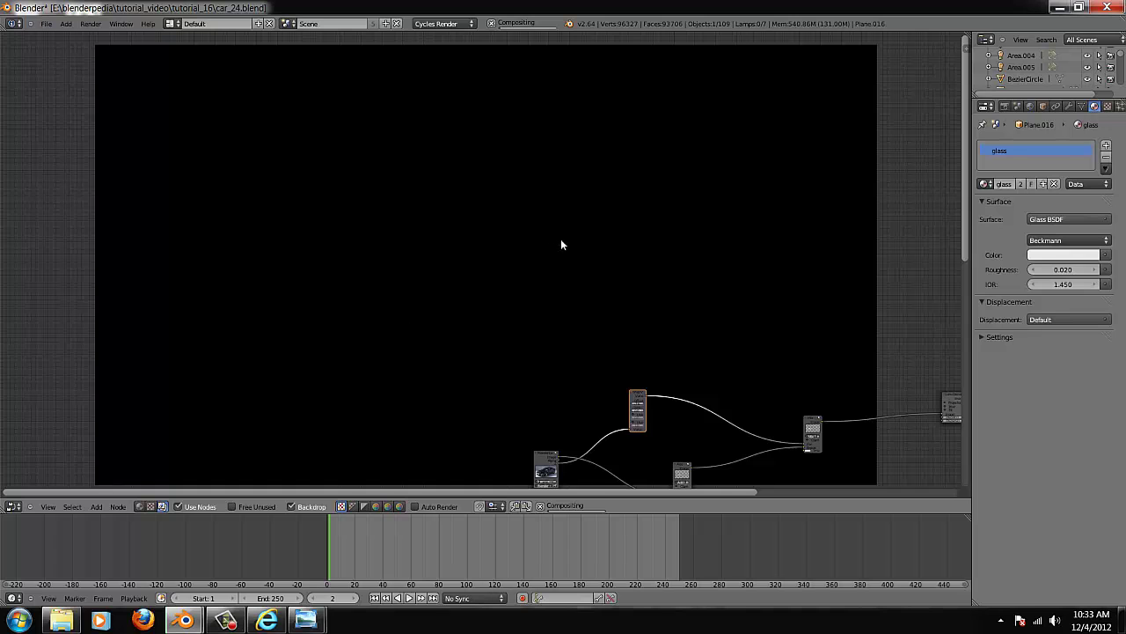
middle_drag(621, 332, 552, 229)
scroll(566, 301, up, 5)
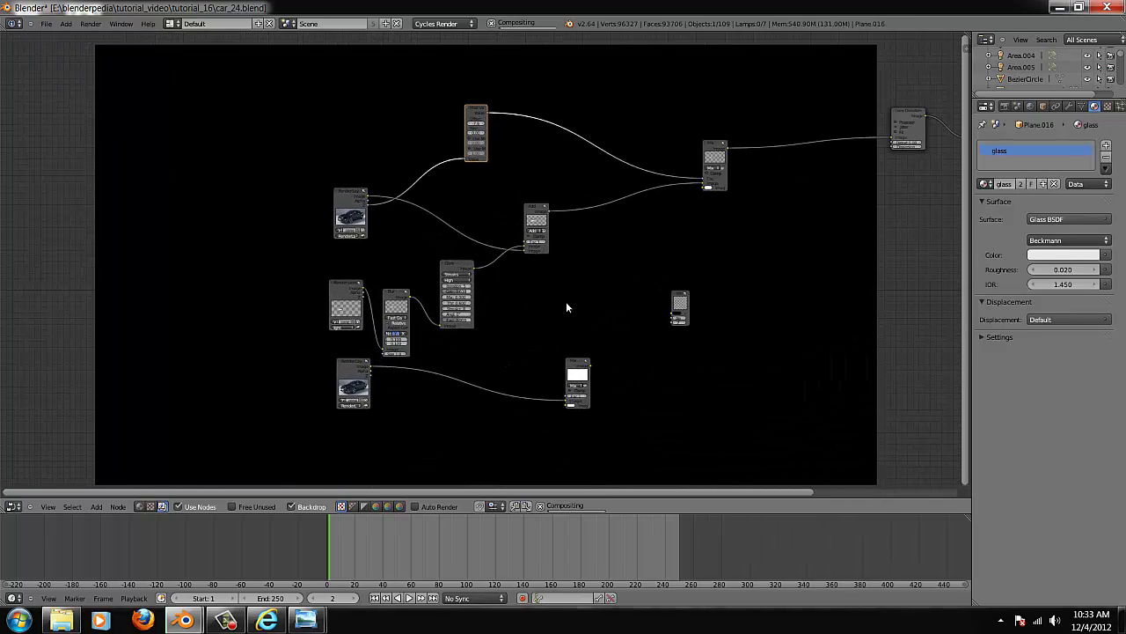
scroll(574, 300, up, 2)
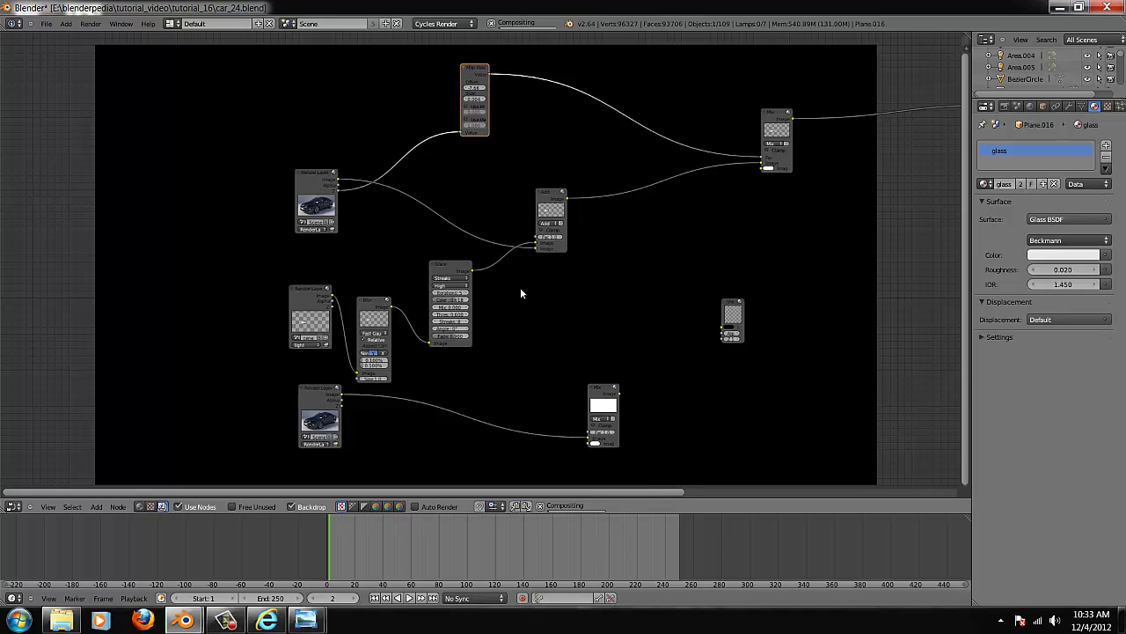
scroll(537, 292, down, 2)
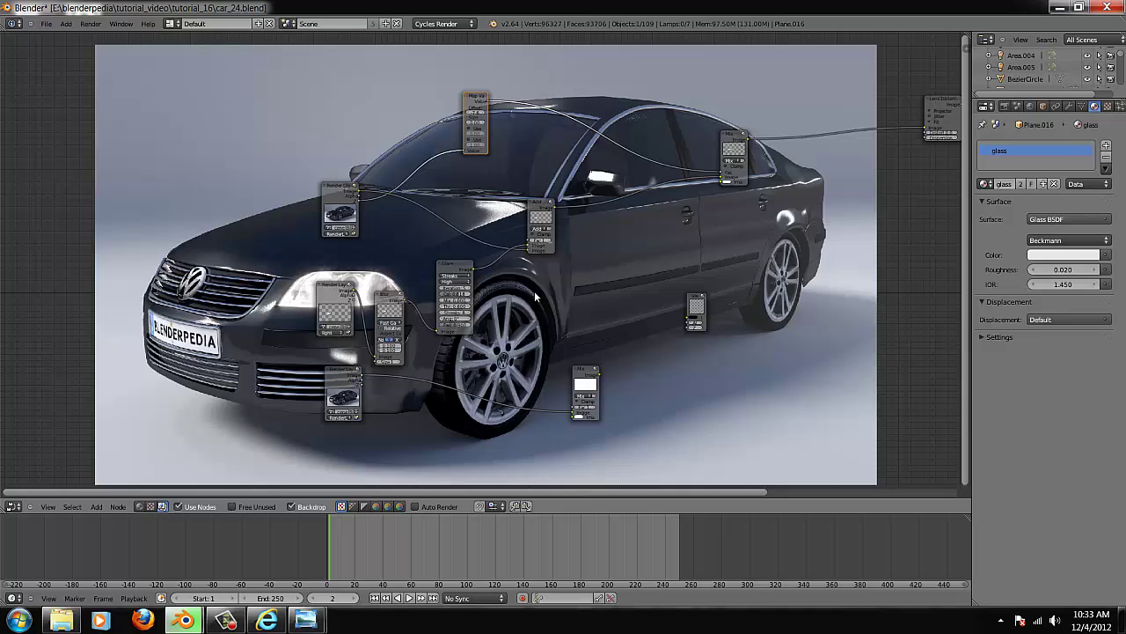
middle_drag(552, 340, 668, 460)
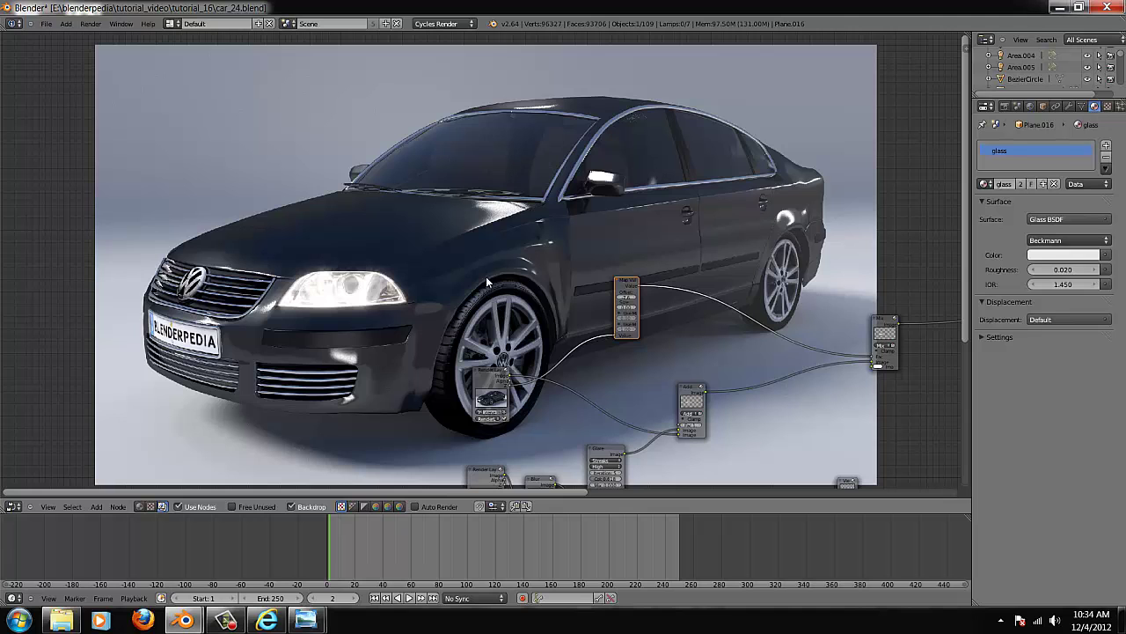
- Return the main area to the 3D View and bring the car's mirror and side windows into view
click(13, 506)
click(20, 497)
scroll(483, 291, up, 1)
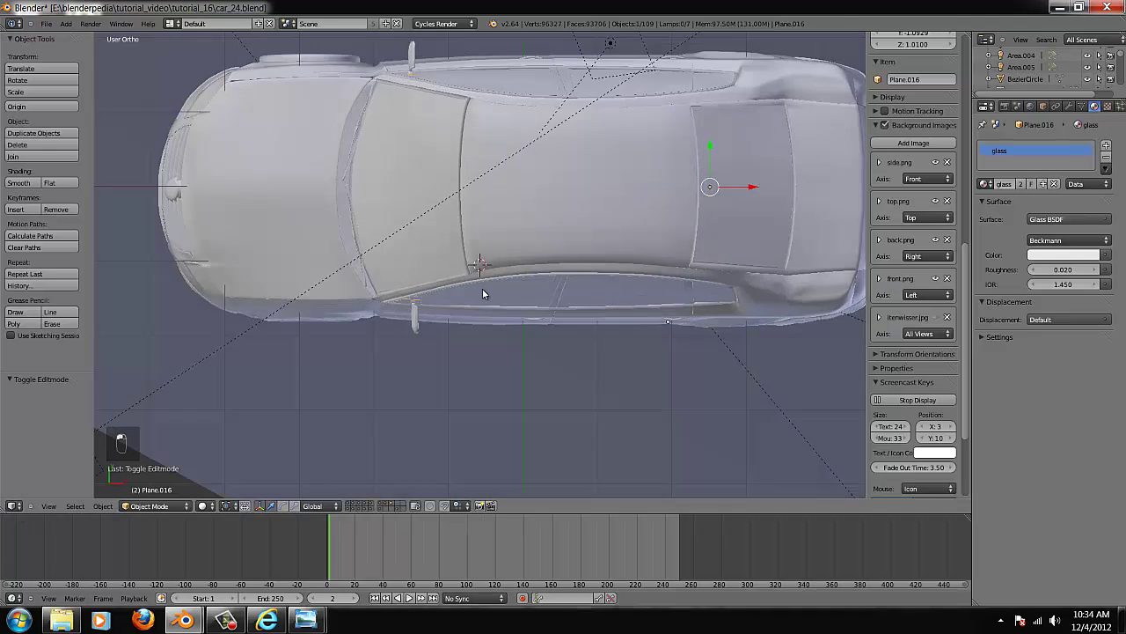
middle_drag(483, 291, 491, 255)
scroll(506, 308, up, 6)
scroll(506, 307, down, 4)
middle_drag(409, 407, 412, 375)
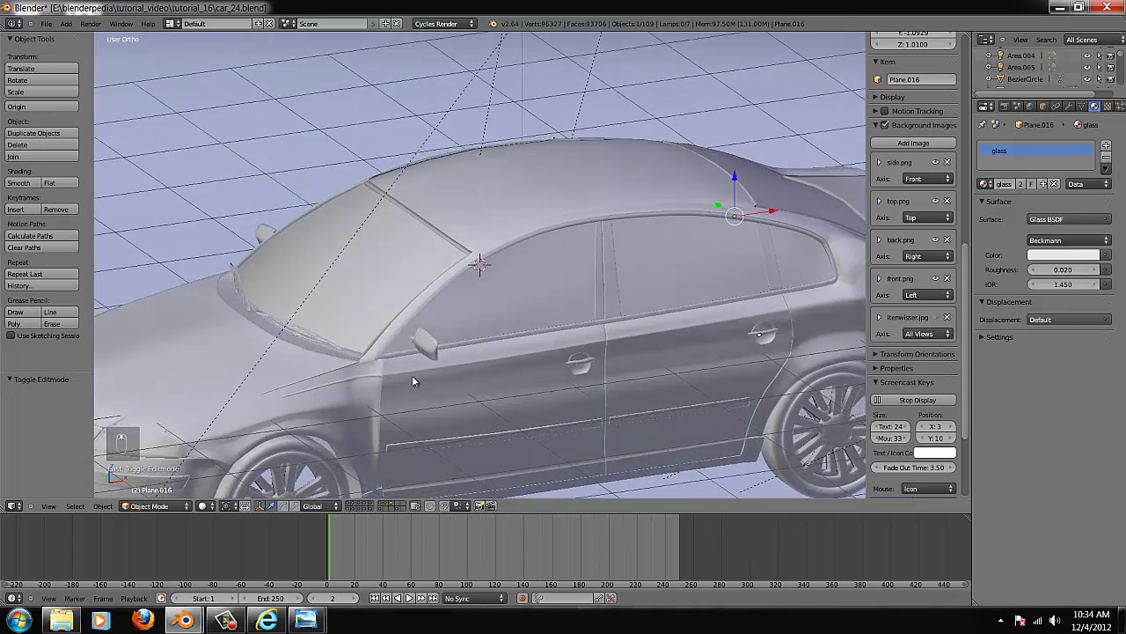
- Try to move the metallic body shell and the side window glass as separate objects
scroll(407, 383, up, 6)
right_click(498, 212)
scroll(496, 222, down, 5)
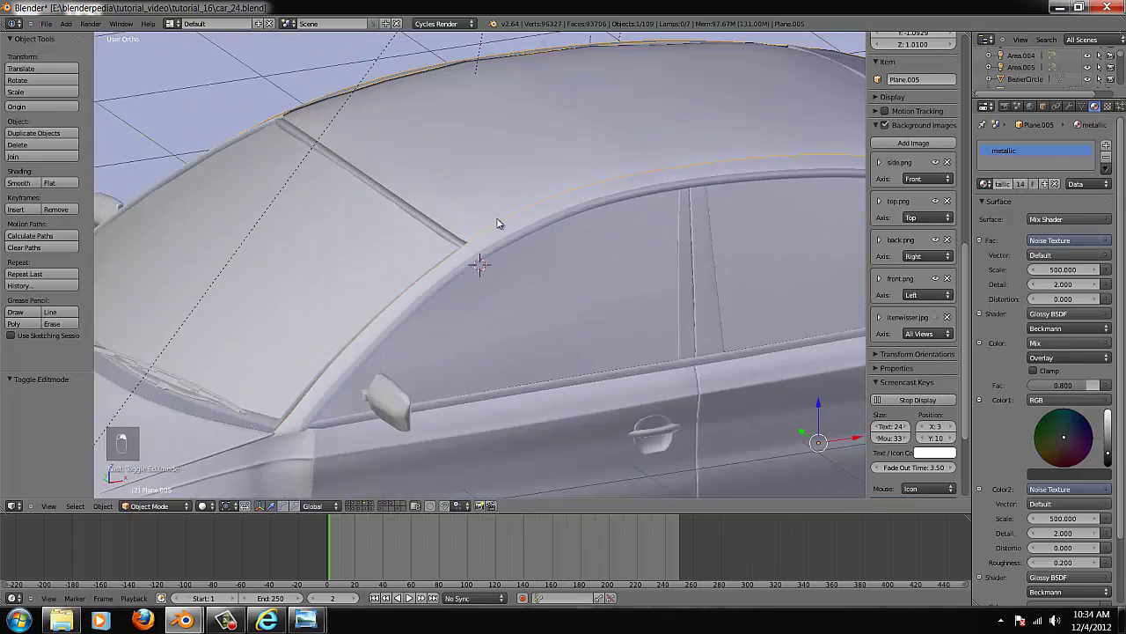
key(g)
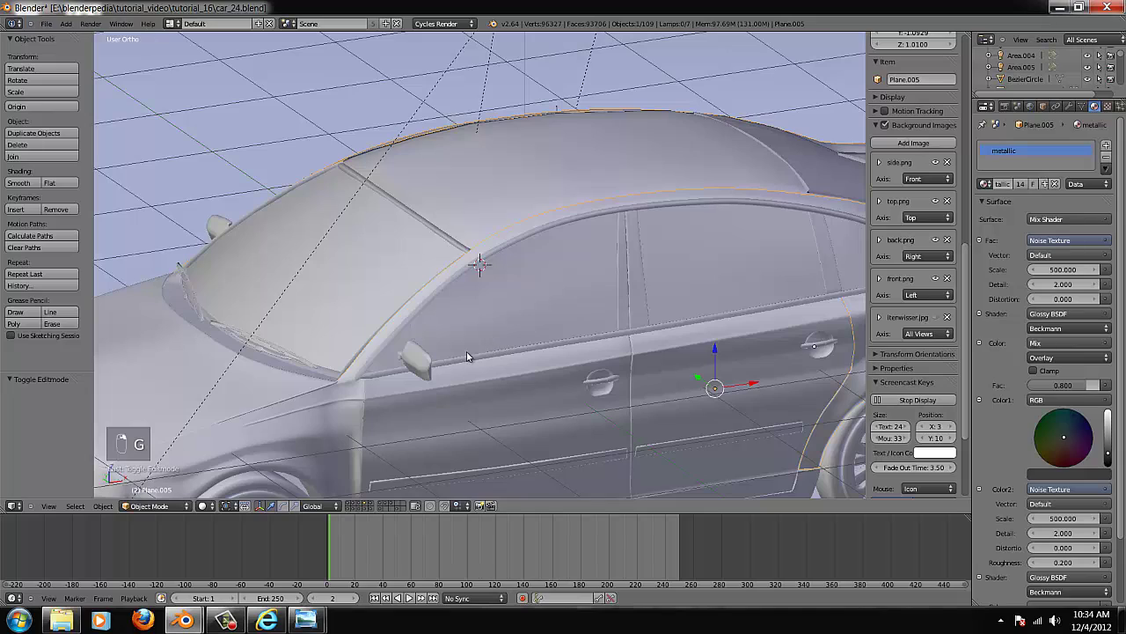
right_click(487, 311)
key(g)
right_click(510, 303)
scroll(737, 255, up, 4)
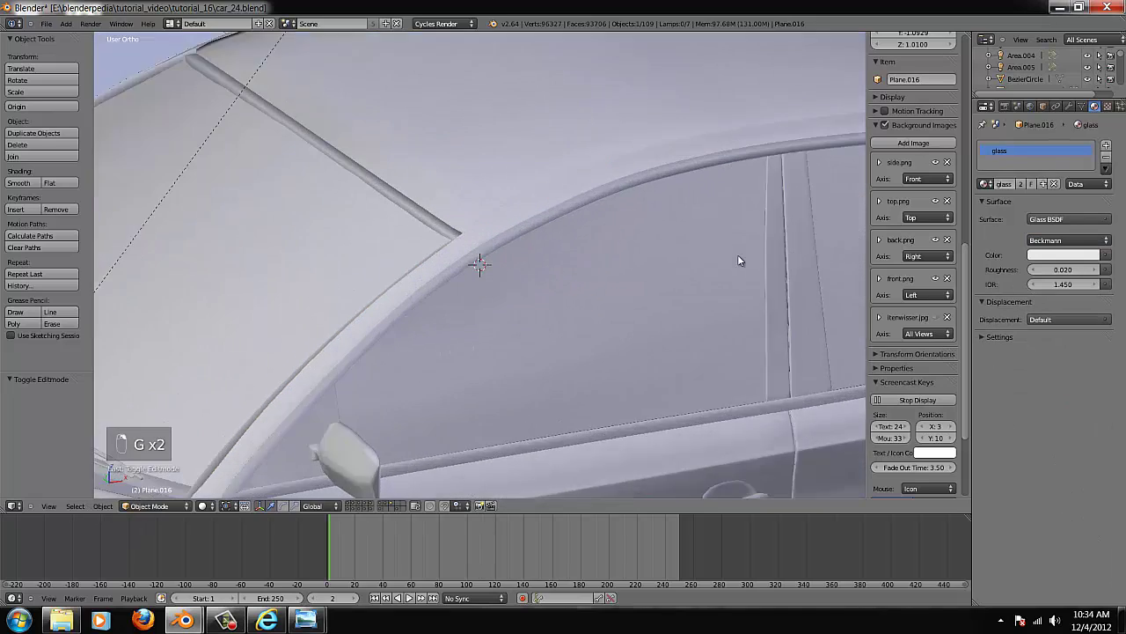
- Select the chrome trim curve around the side windows, try to move it, and examine how it frames the glass
right_click(616, 183)
scroll(573, 244, down, 8)
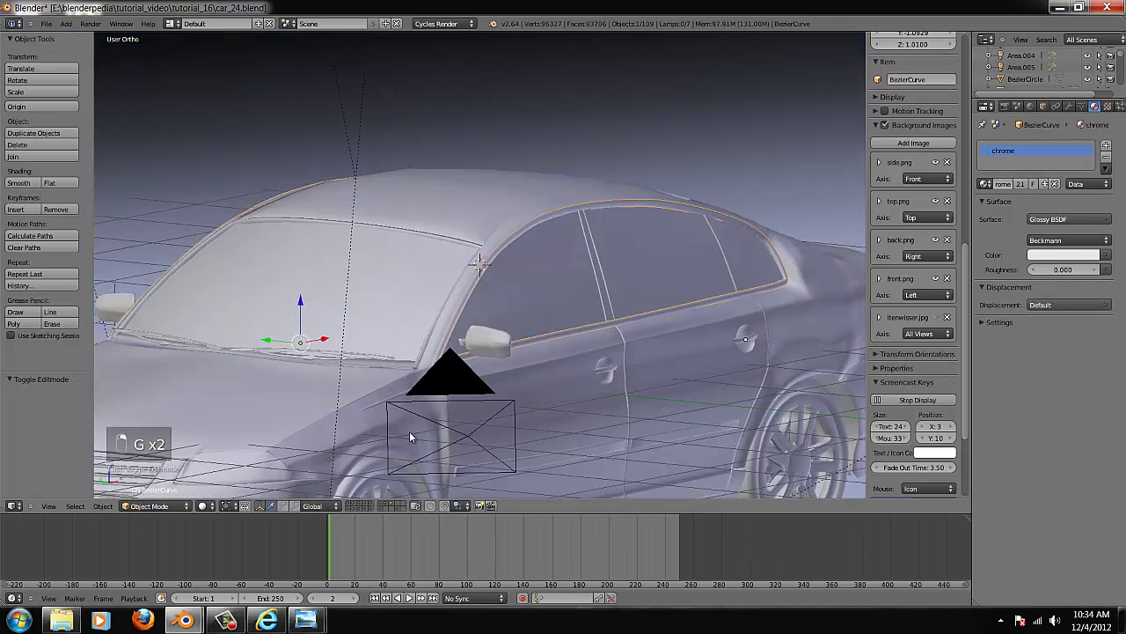
key(g)
right_click(453, 425)
middle_drag(539, 379, 549, 380)
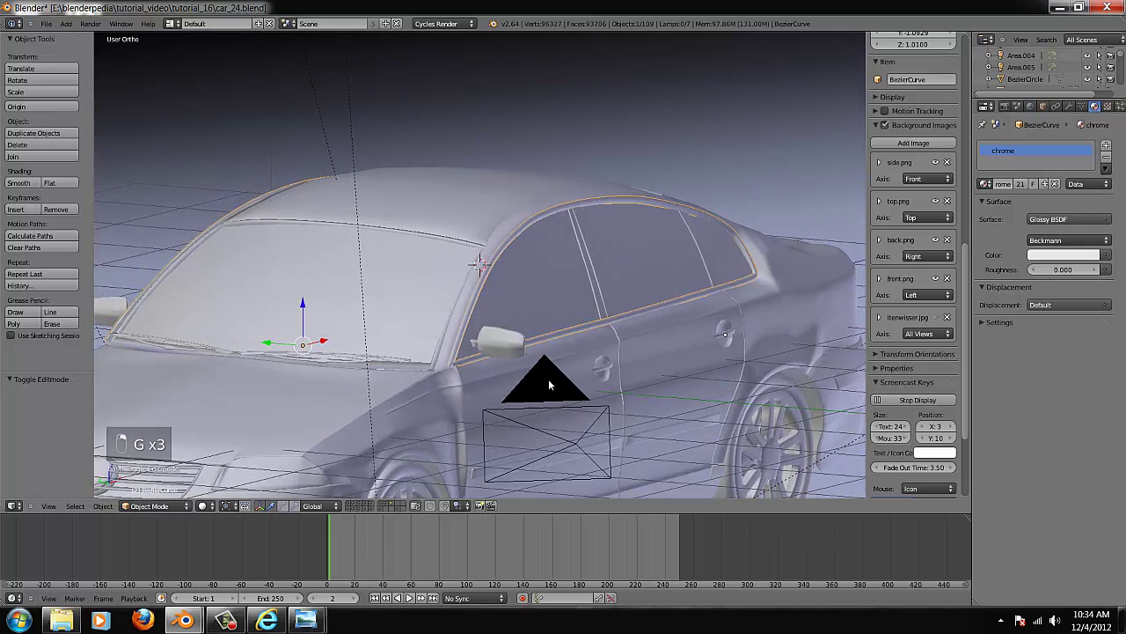
scroll(560, 429, up, 6)
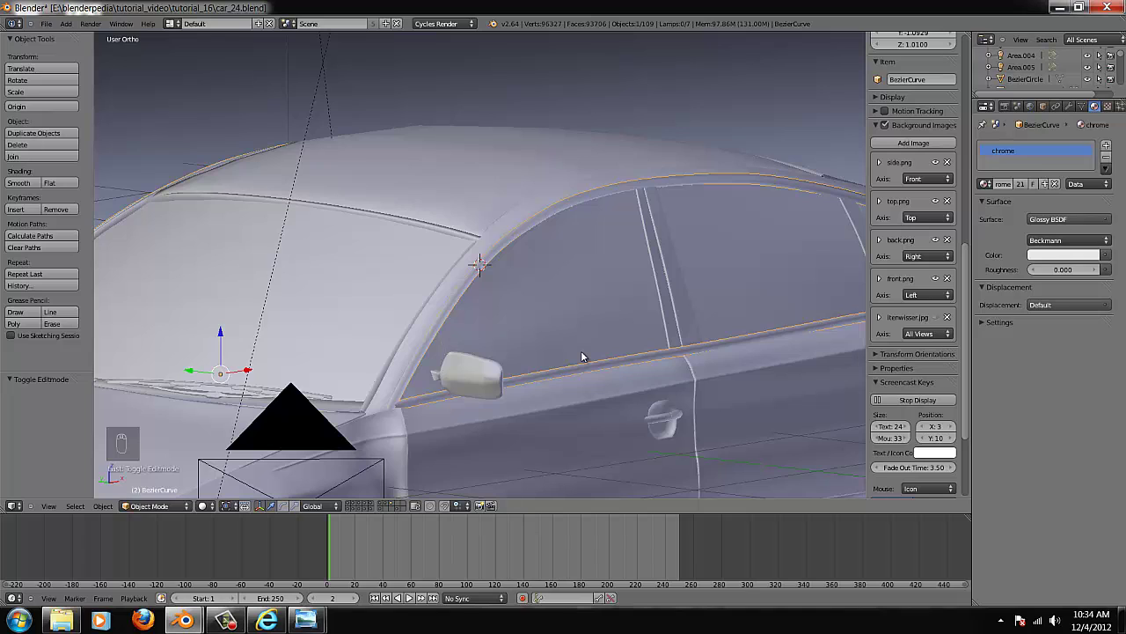
scroll(582, 356, down, 3)
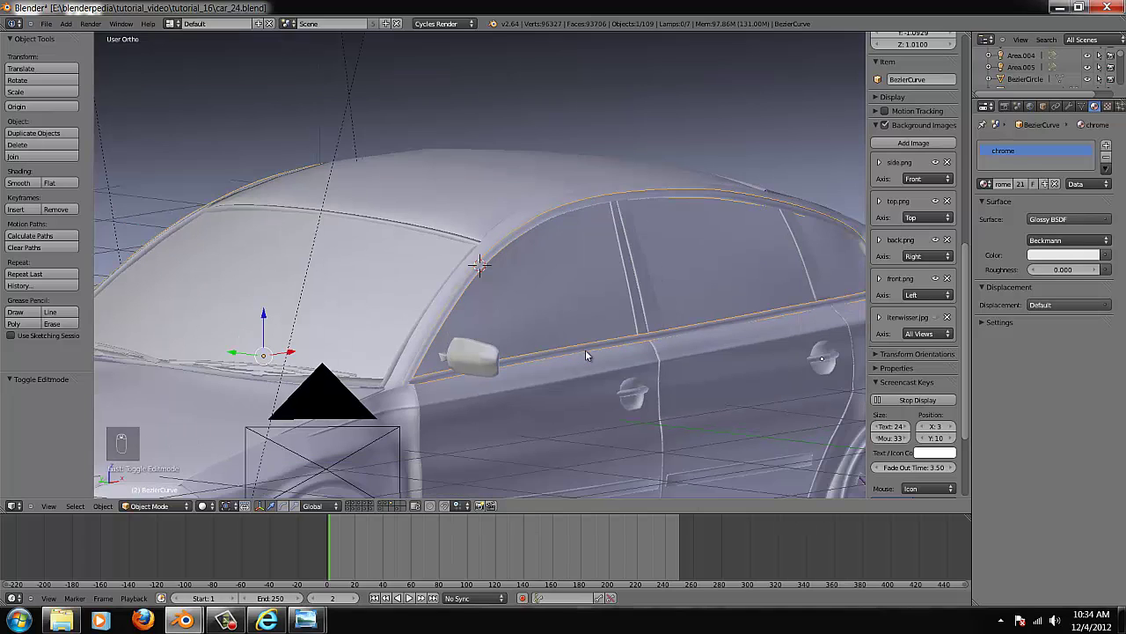
middle_drag(595, 357, 536, 354)
scroll(550, 353, down, 4)
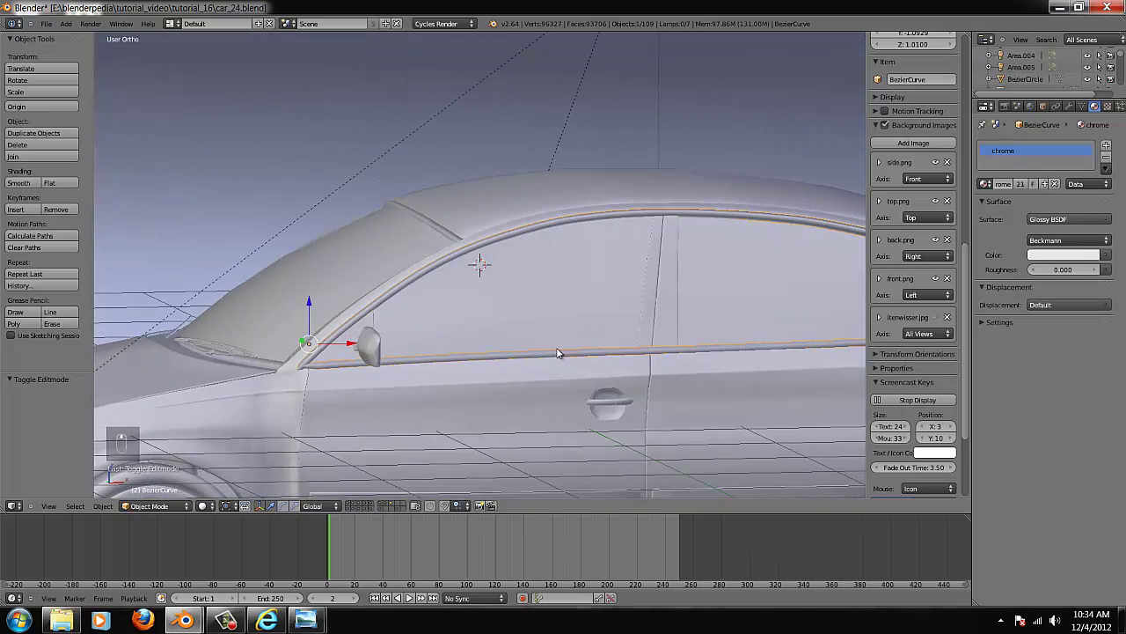
- Switch the main area back to the Node Editor to view the rendered car behind the compositing nodes
click(13, 505)
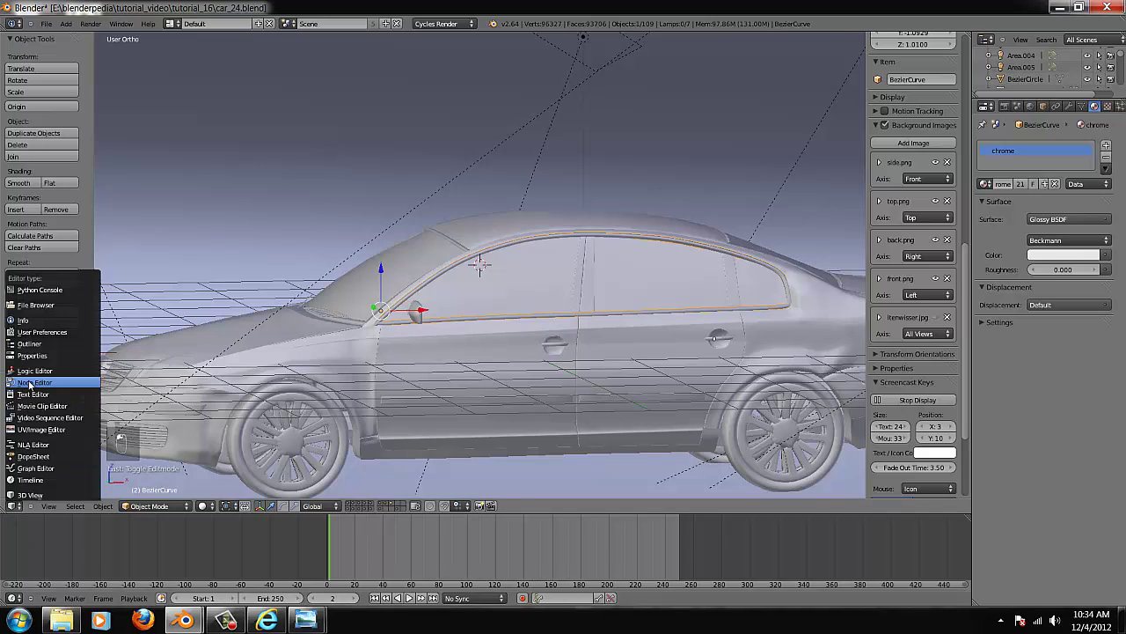
click(35, 382)
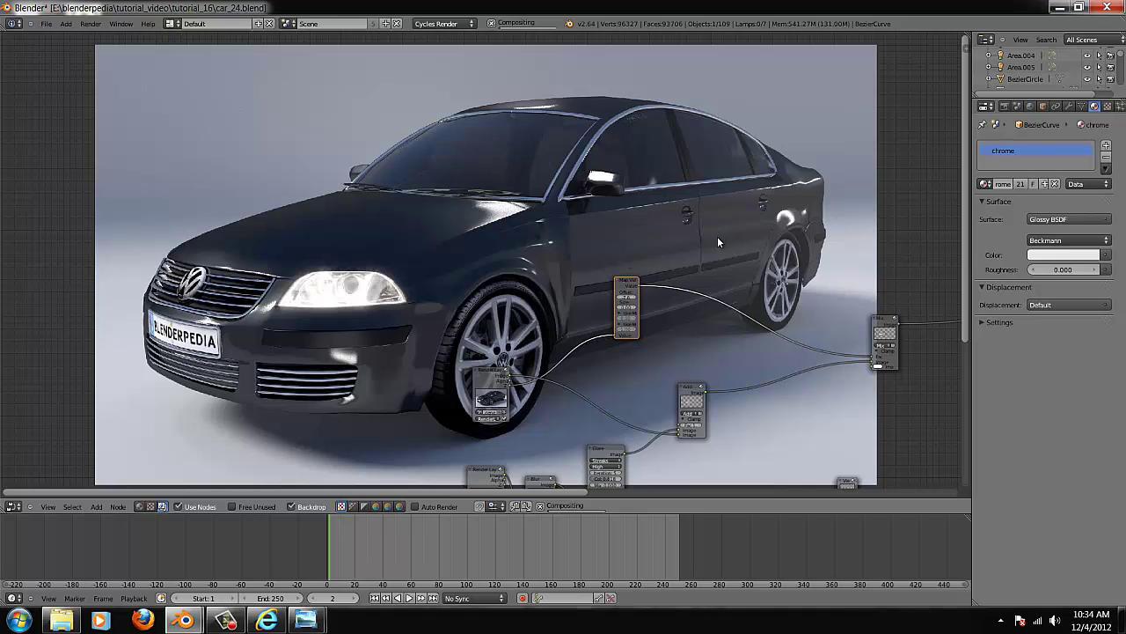
- Return the main area to the 3D View and examine the chrome trim curve framing the car's side windows
click(13, 506)
click(36, 481)
scroll(555, 343, up, 3)
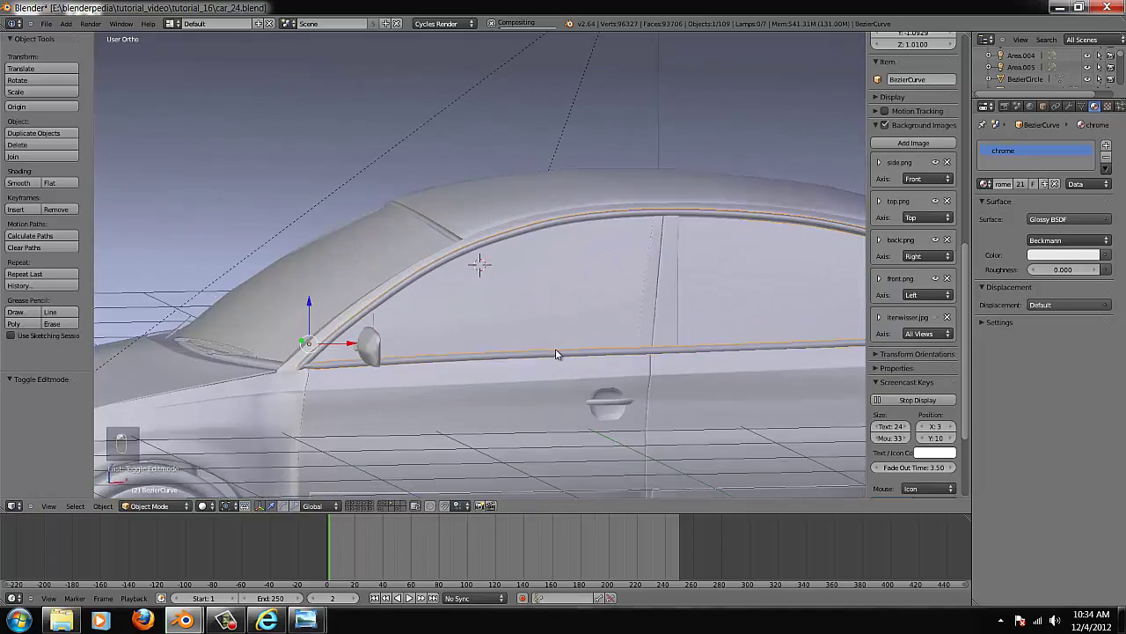
scroll(558, 353, down, 2)
middle_drag(563, 362, 581, 387)
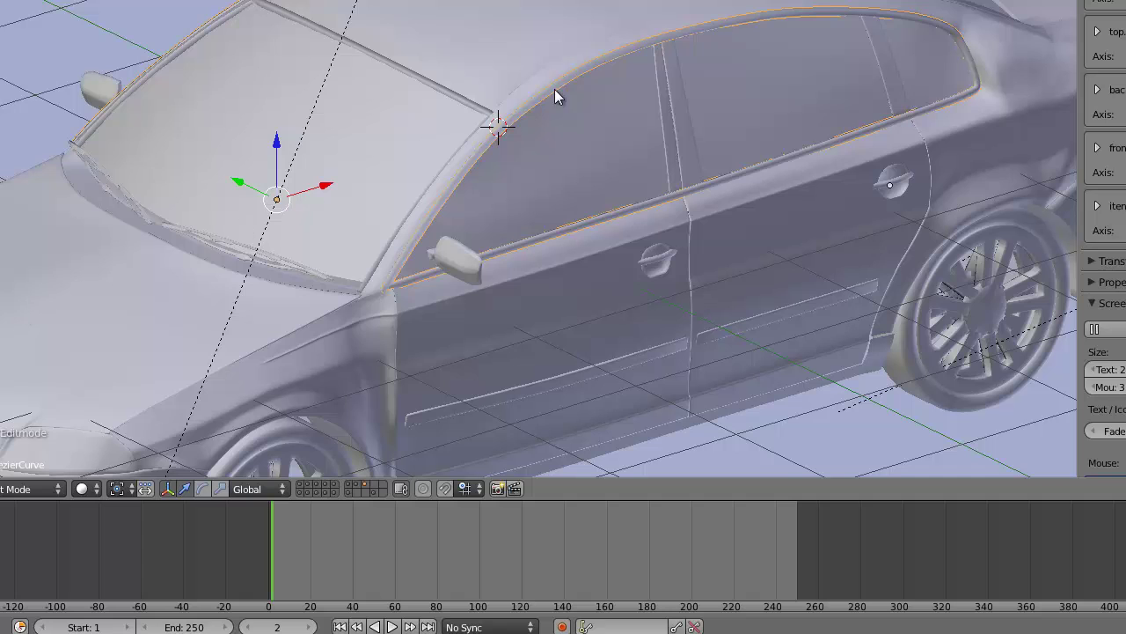
scroll(622, 72, down, 3)
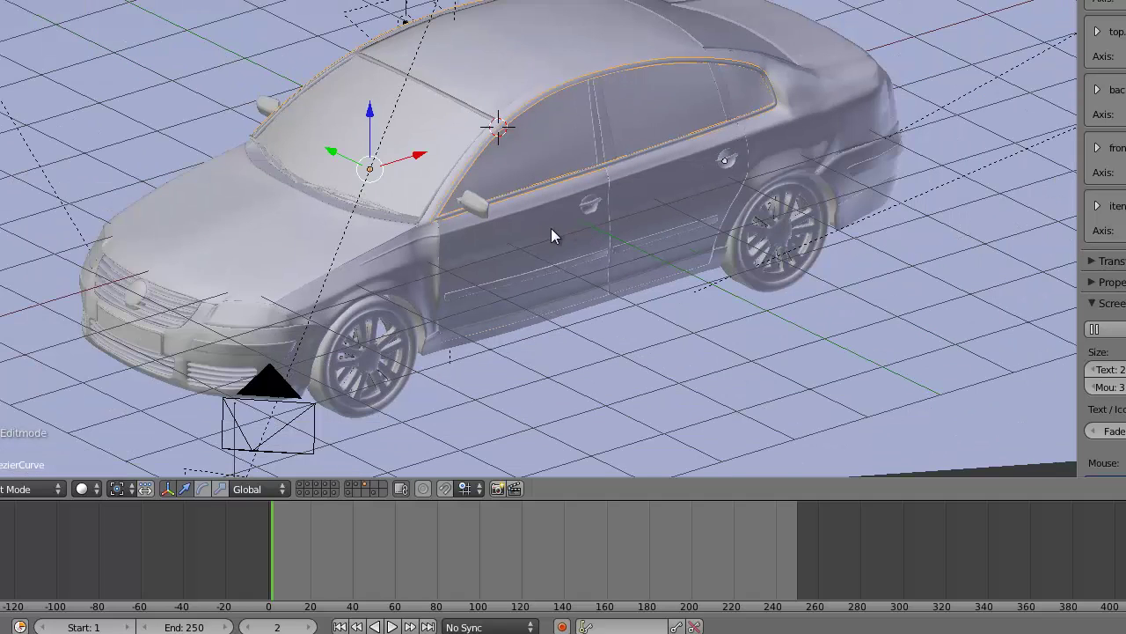
- Select the metallic seam strip between the front and rear doors and examine the body and windows around it
right_click(539, 239)
middle_drag(523, 253, 563, 220)
scroll(548, 244, up, 5)
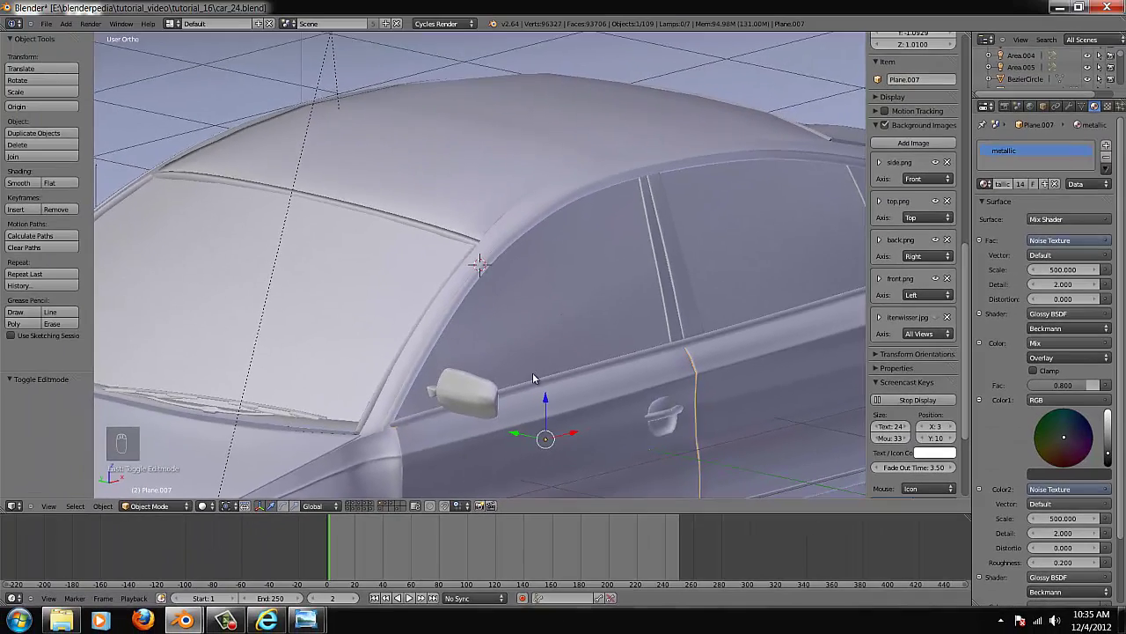
scroll(533, 376, down, 3)
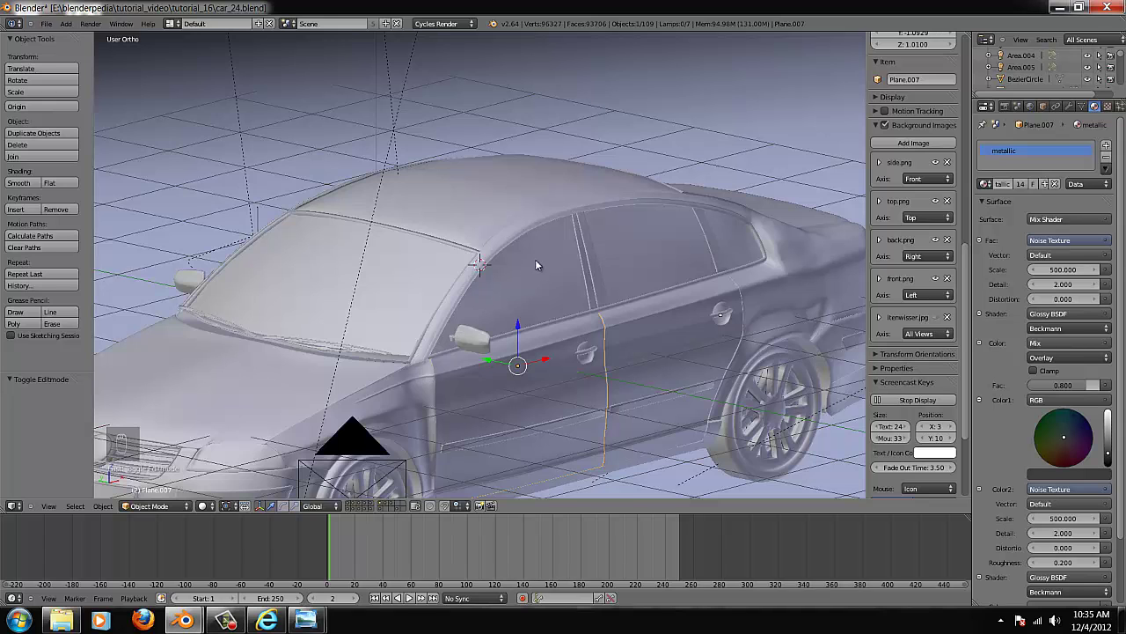
scroll(535, 259, down, 2)
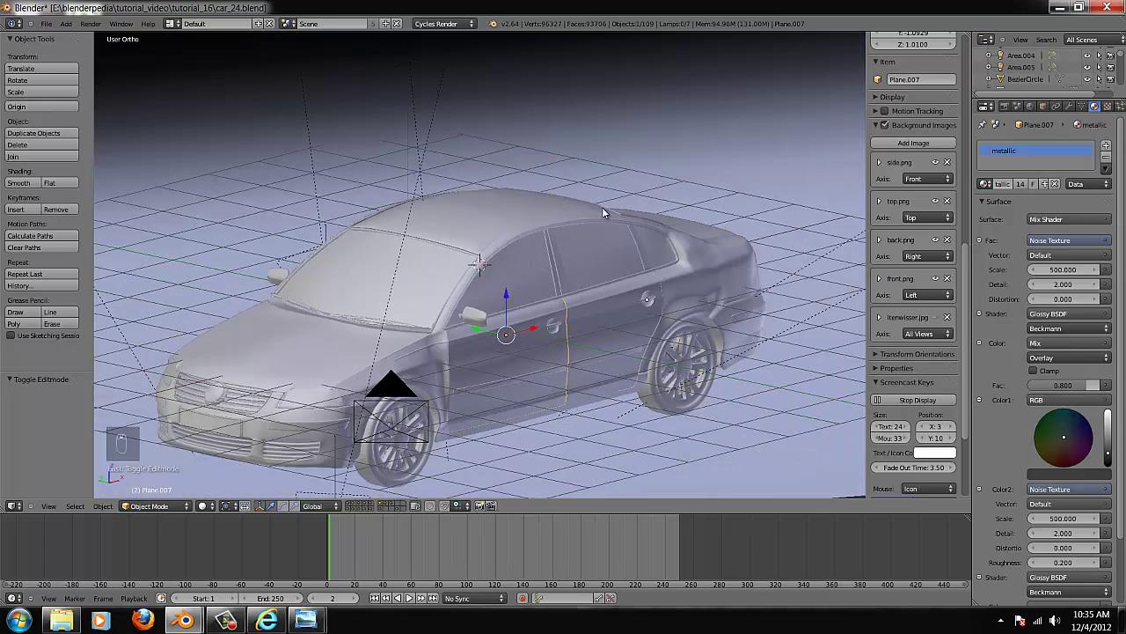
scroll(581, 333, up, 4)
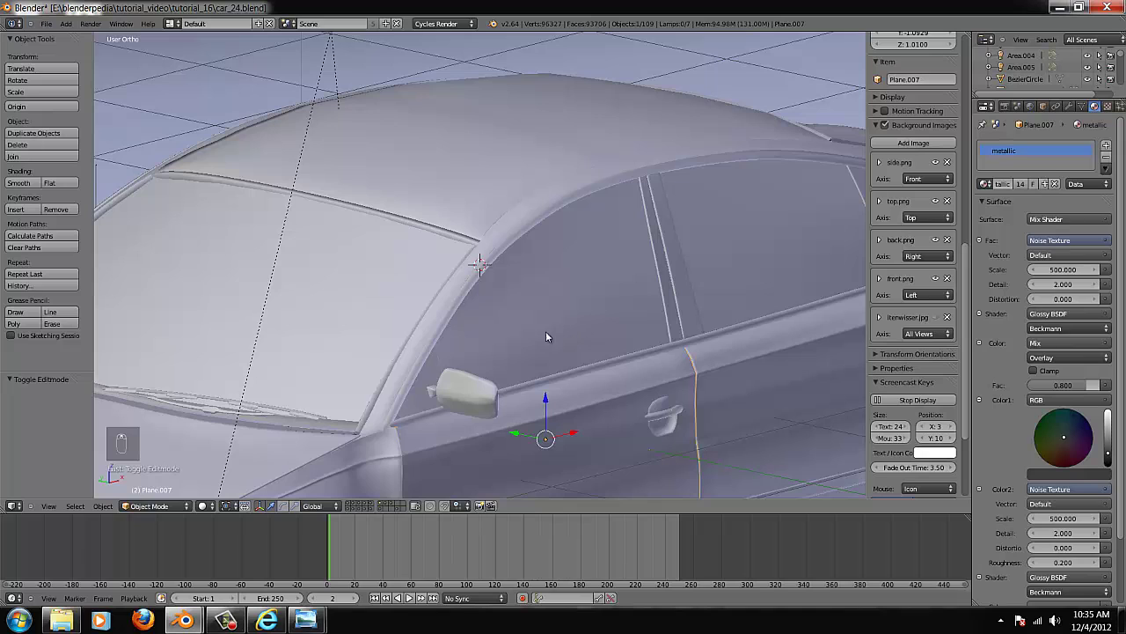
scroll(535, 323, down, 1)
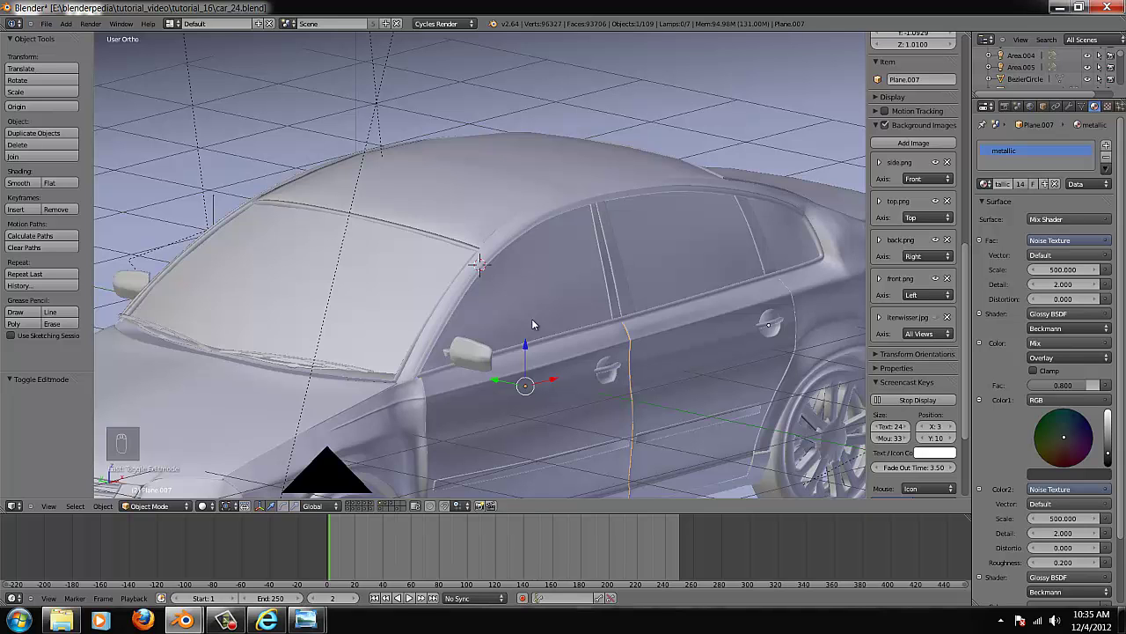
scroll(531, 324, down, 4)
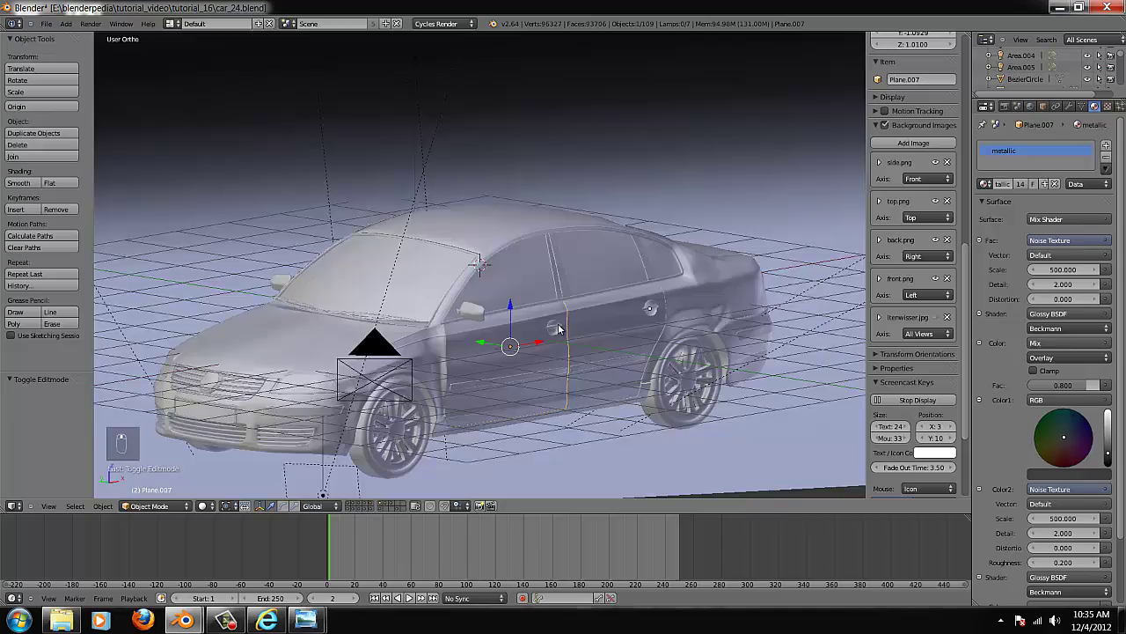
middle_drag(558, 328, 520, 327)
- Switch the main area to the Node Editor to compare the model with the rendered car behind the compositing nodes
click(13, 505)
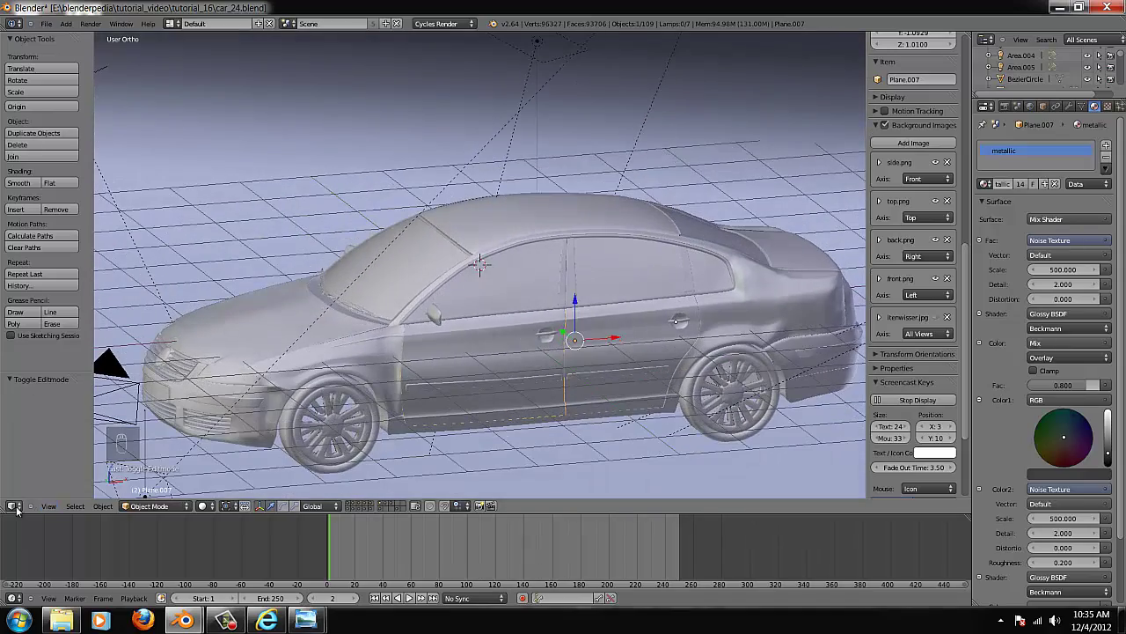
click(40, 378)
scroll(399, 337, up, 1)
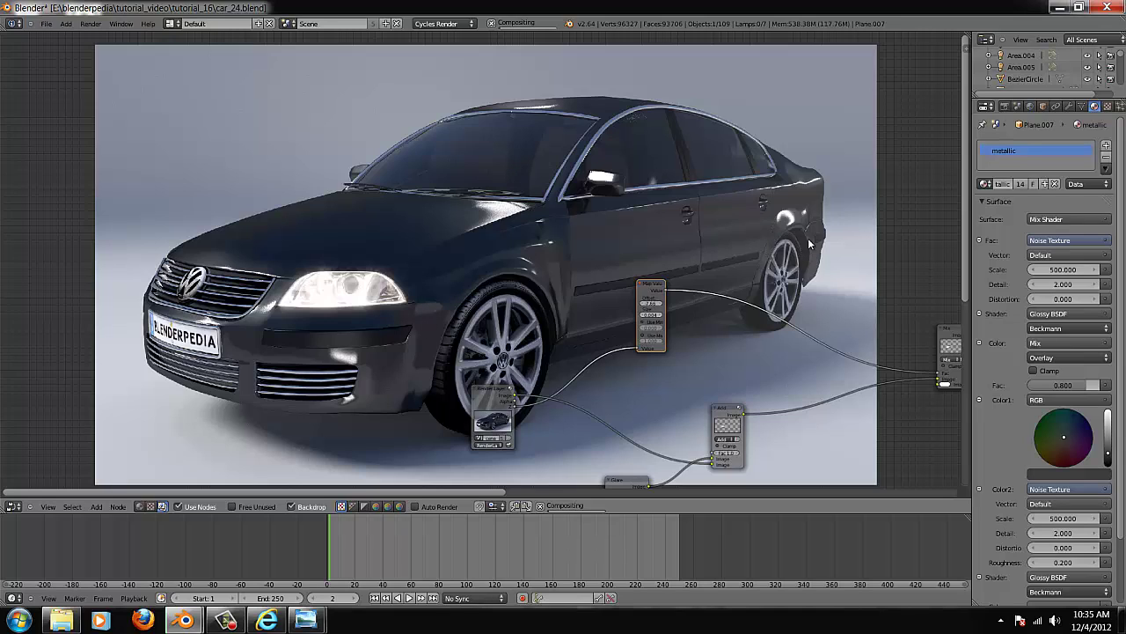
- Display the shader nodes of the metallic material in the Node Editor and frame the whole node tree
click(13, 506)
click(35, 383)
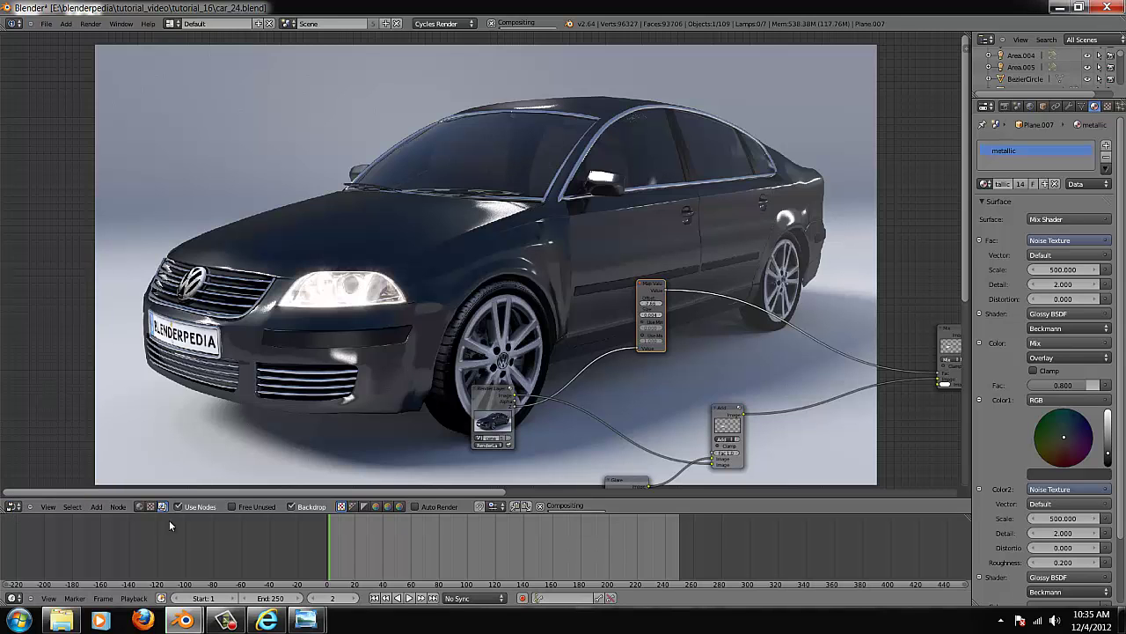
click(138, 508)
key(Home)
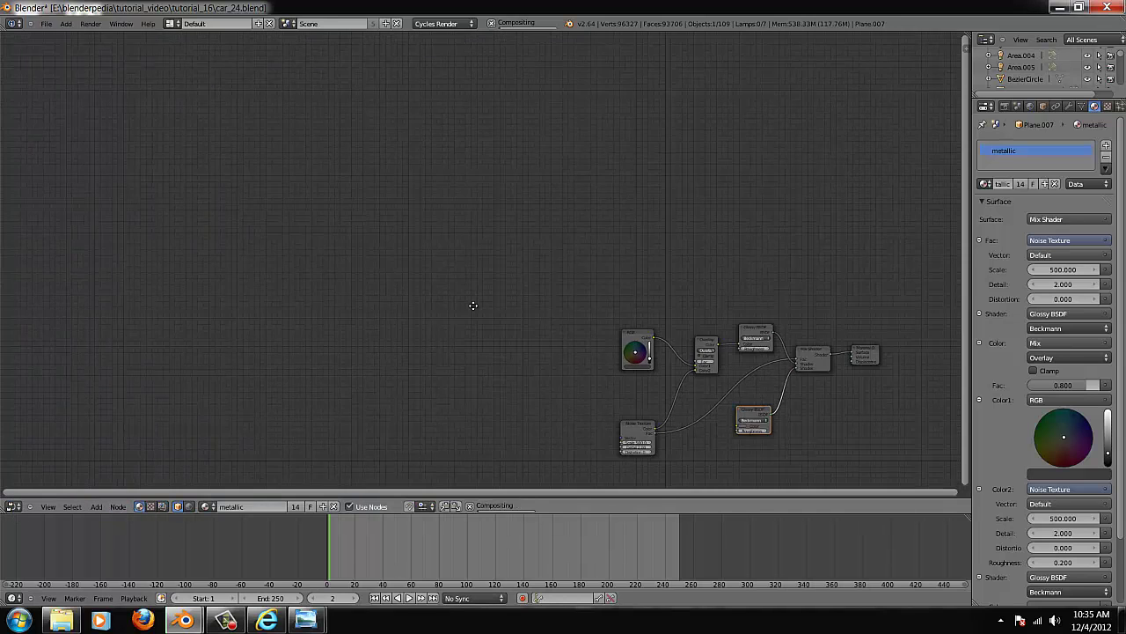
scroll(559, 417, up, 4)
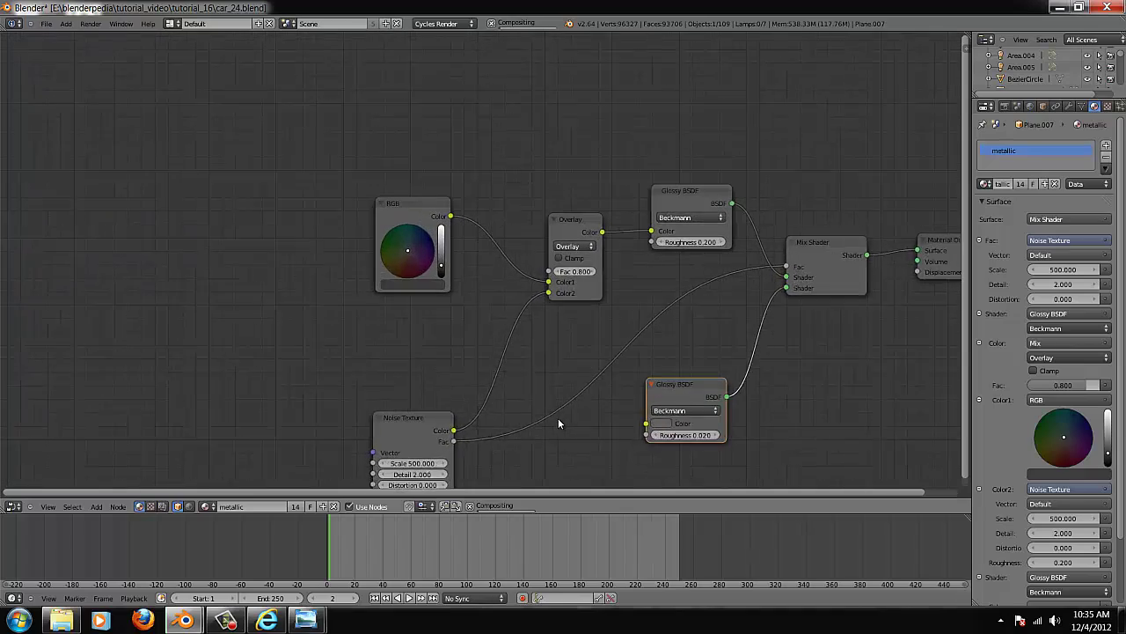
middle_drag(514, 372, 389, 340)
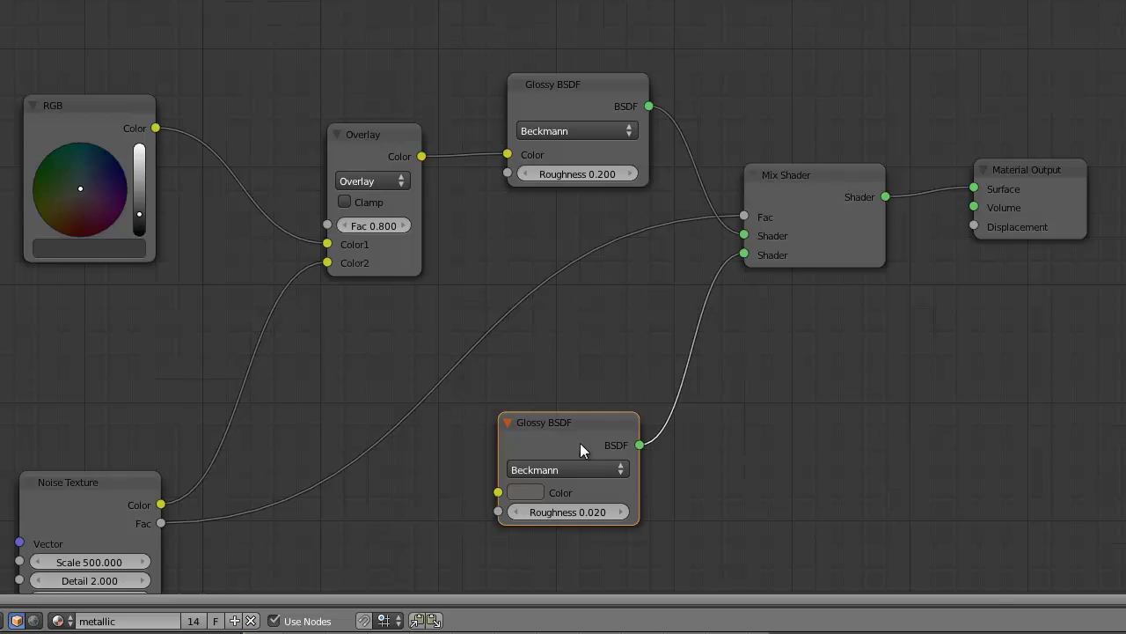
- Spread out the metallic material's lower Glossy BSDF, Noise Texture and RGB nodes so their connections are easy to follow
drag(577, 426, 589, 422)
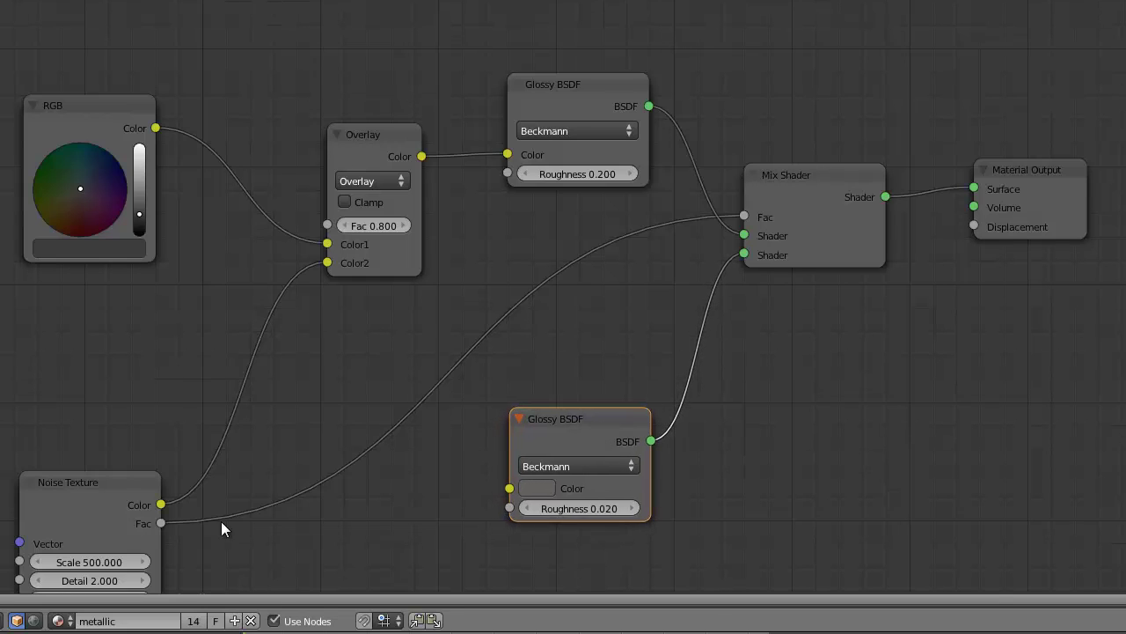
drag(86, 502, 66, 481)
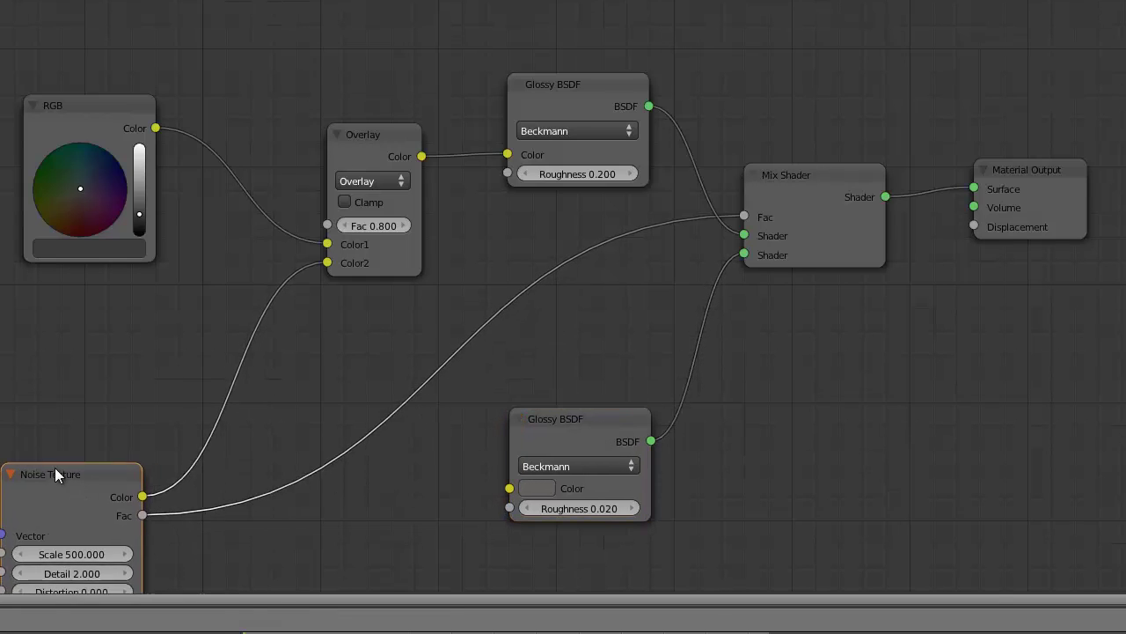
drag(106, 104, 81, 57)
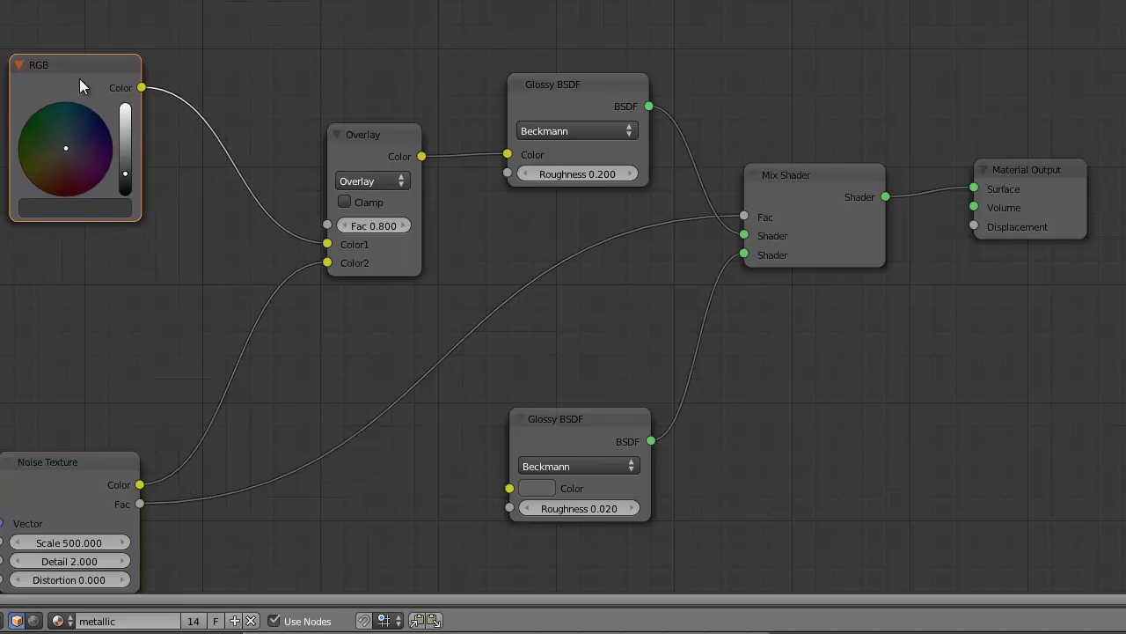
scroll(471, 246, down, 2)
scroll(533, 282, up, 1)
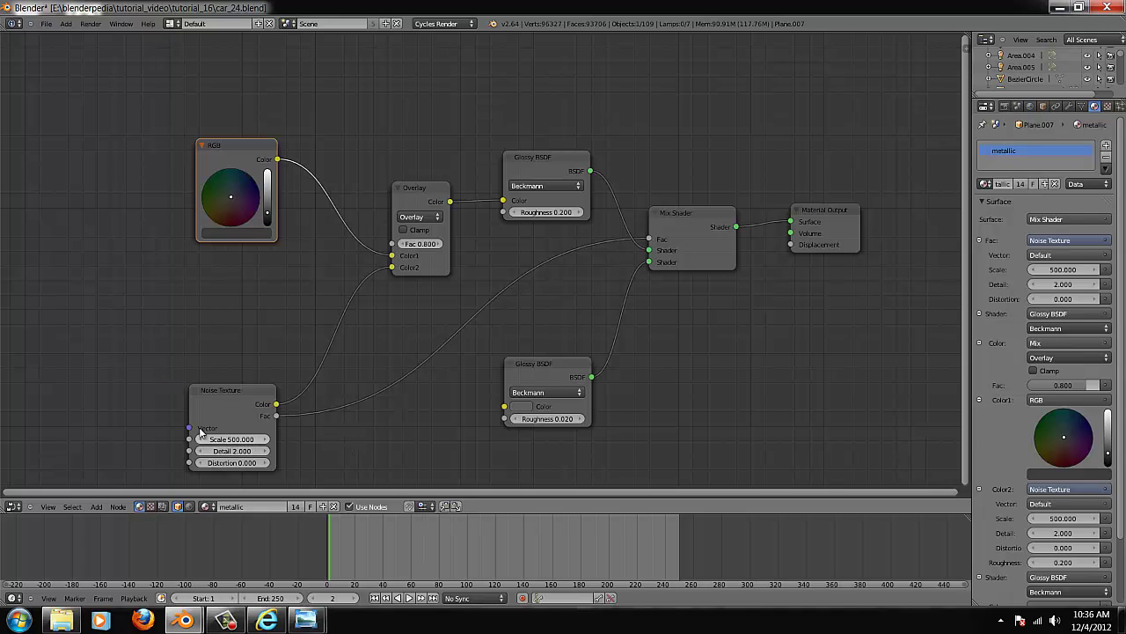
drag(232, 402, 199, 388)
- Return the main area to the 3D View and show only the first scene layer with its camera in view
click(10, 505)
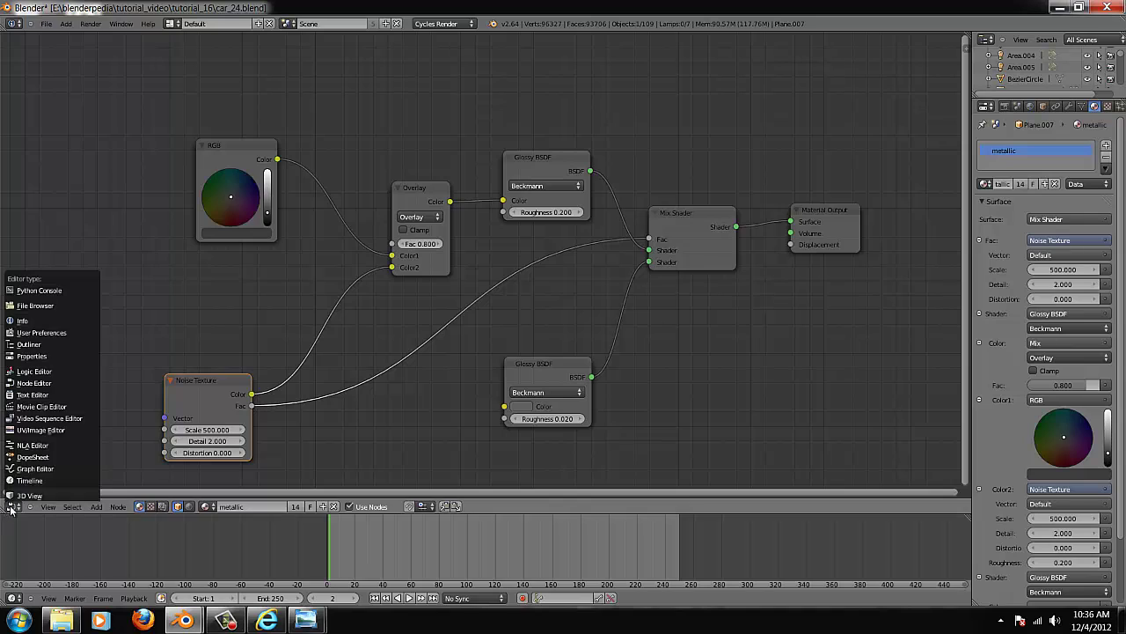
click(35, 489)
key(ctrl+KP_Decimal)
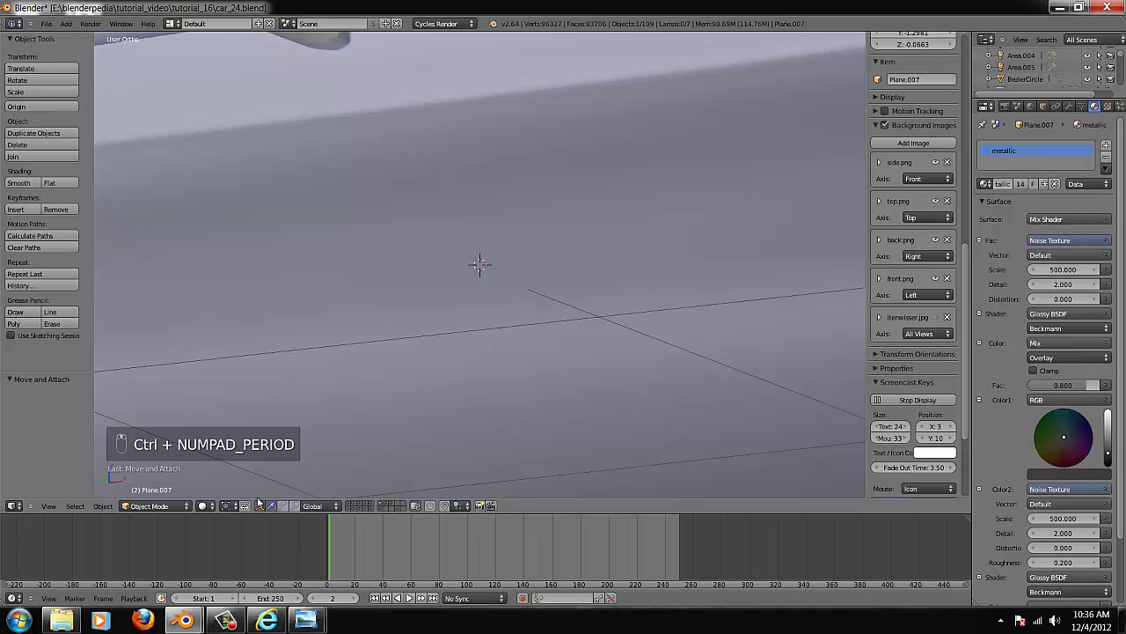
click(347, 506)
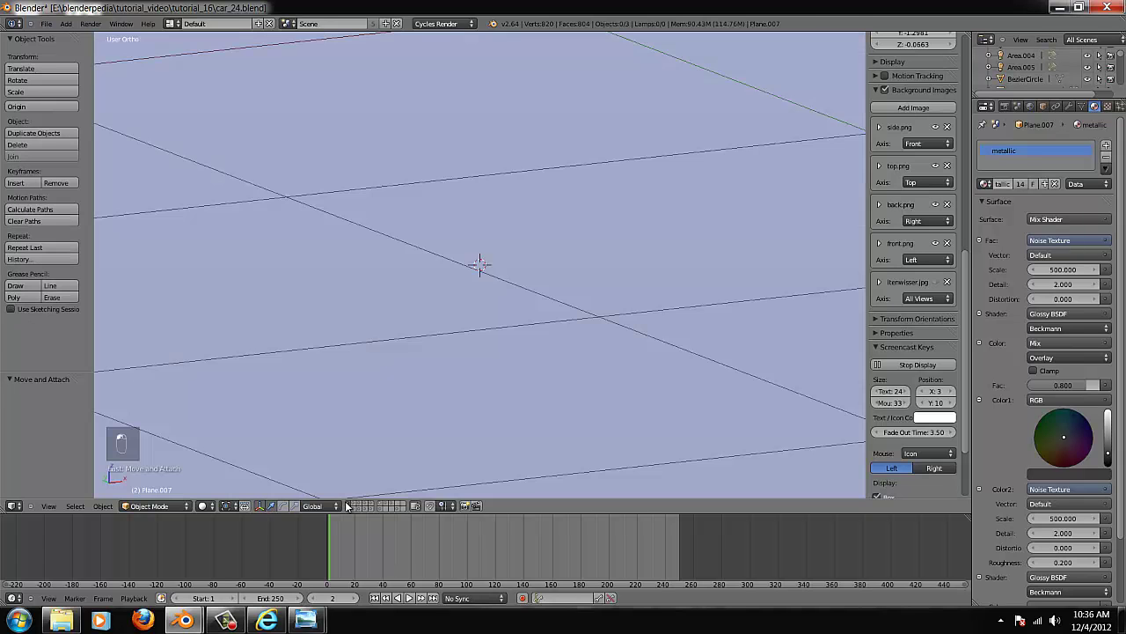
scroll(528, 290, down, 10)
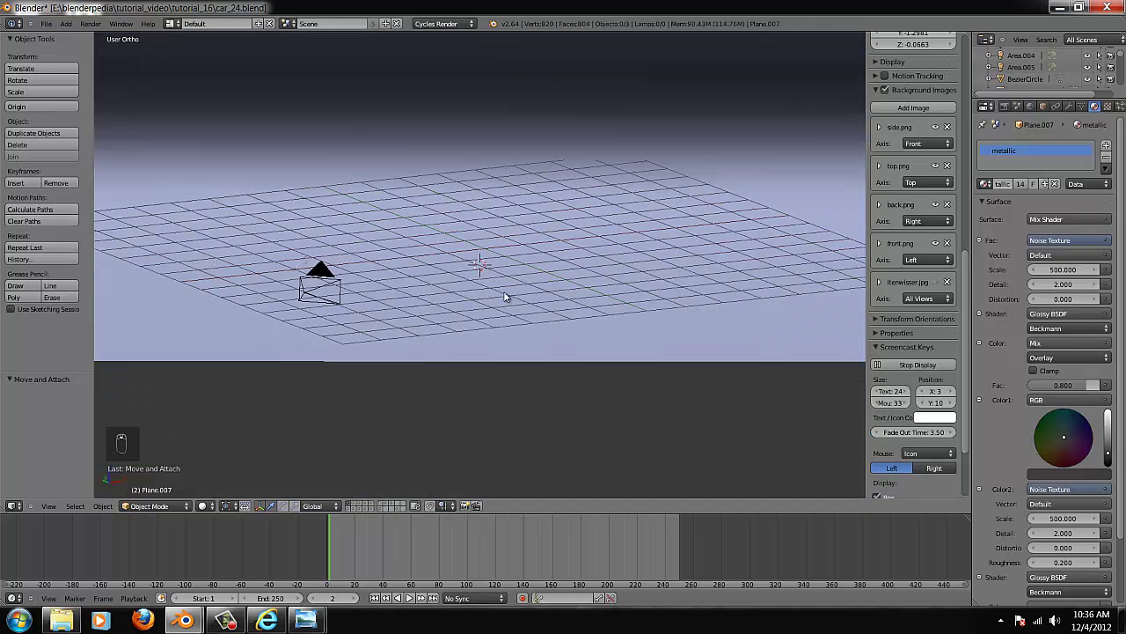
- Go through the scene layers one at a time up to the one holding the hood, seats and wheels
click(357, 504)
click(362, 506)
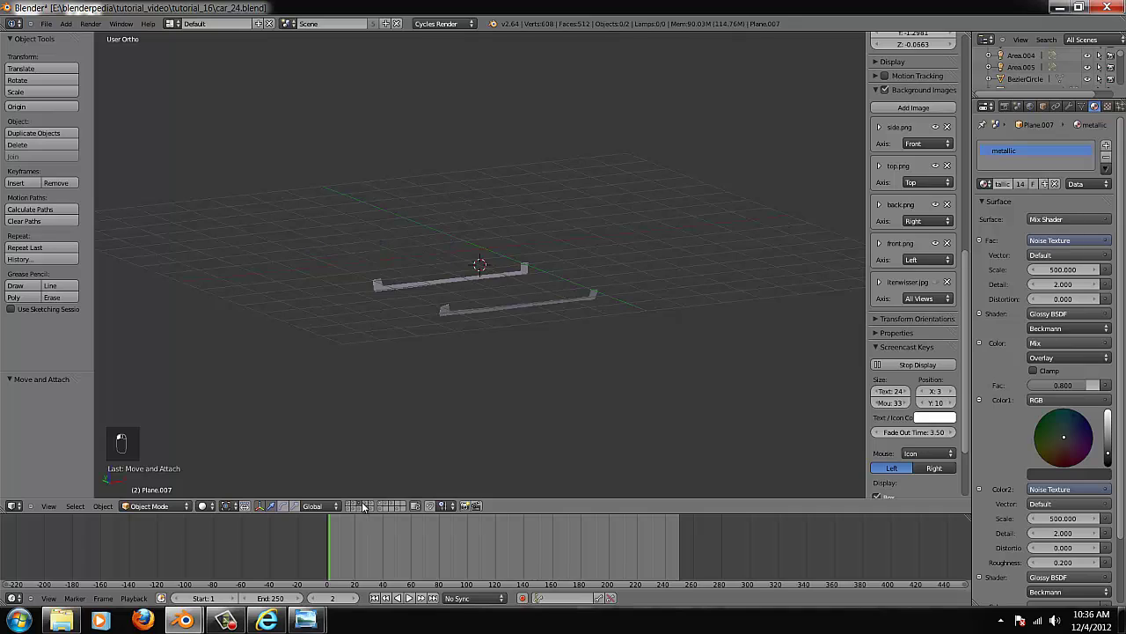
click(367, 504)
click(371, 504)
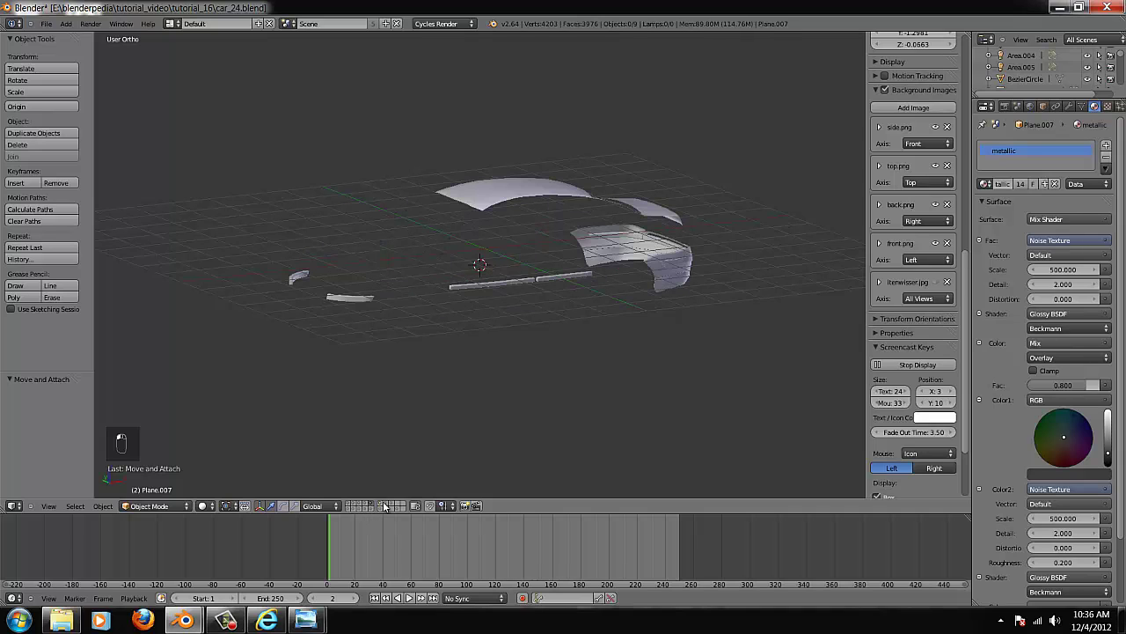
click(381, 505)
click(386, 506)
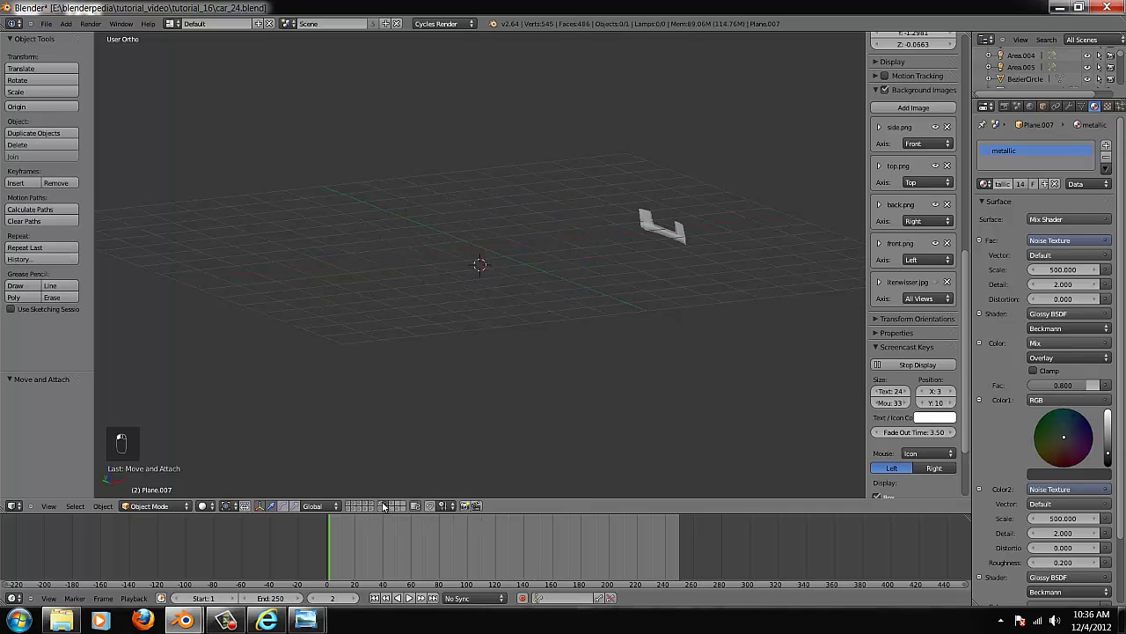
click(388, 504)
middle_drag(347, 315, 356, 330)
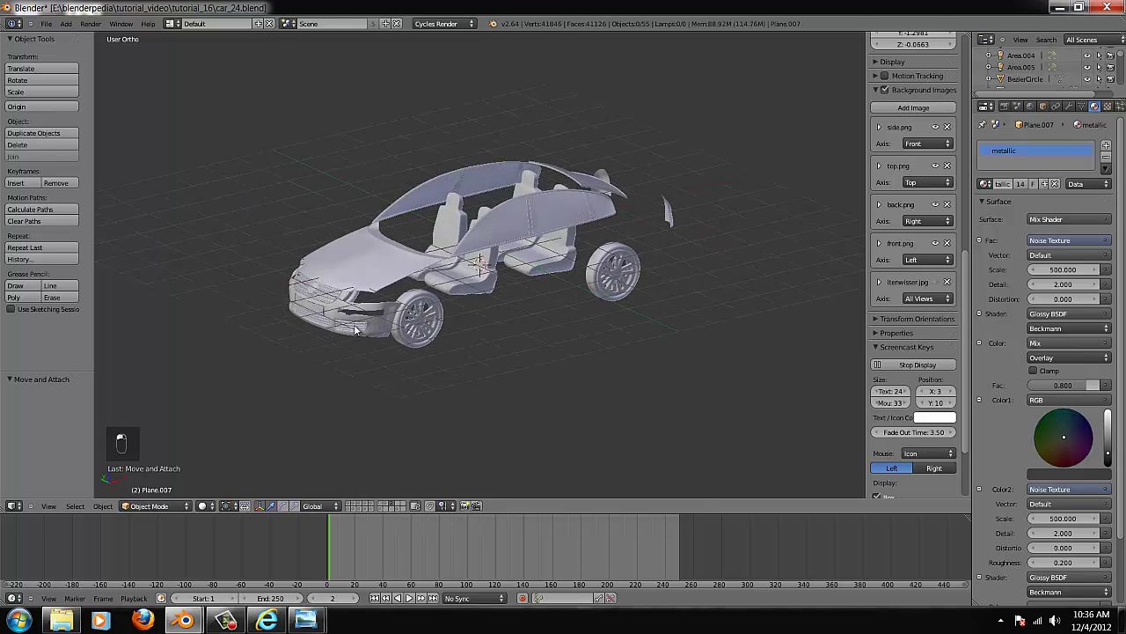
- Show the scene's render settings and preview the front of the car with Rendered viewport shading
scroll(290, 266, up, 4)
key(ctrl+KP_Decimal)
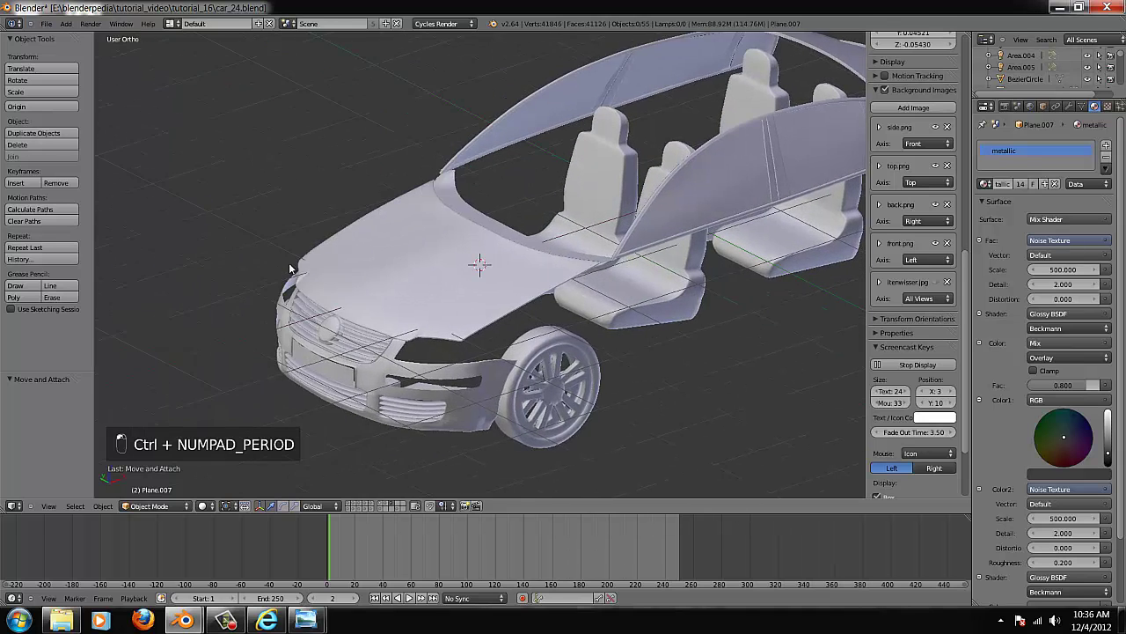
click(202, 505)
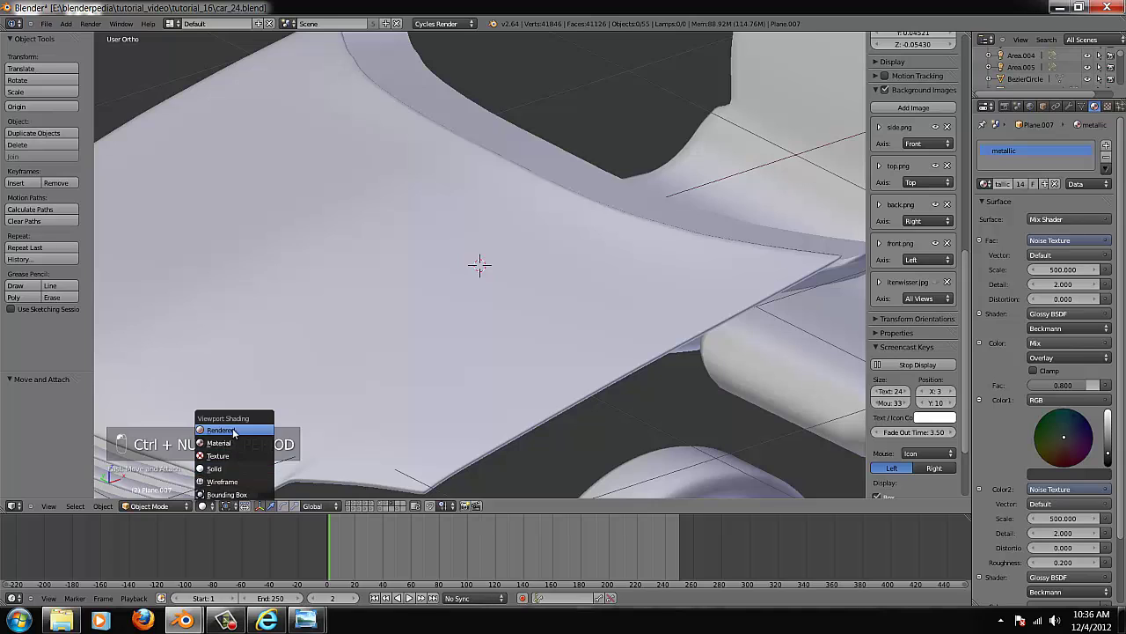
click(1006, 107)
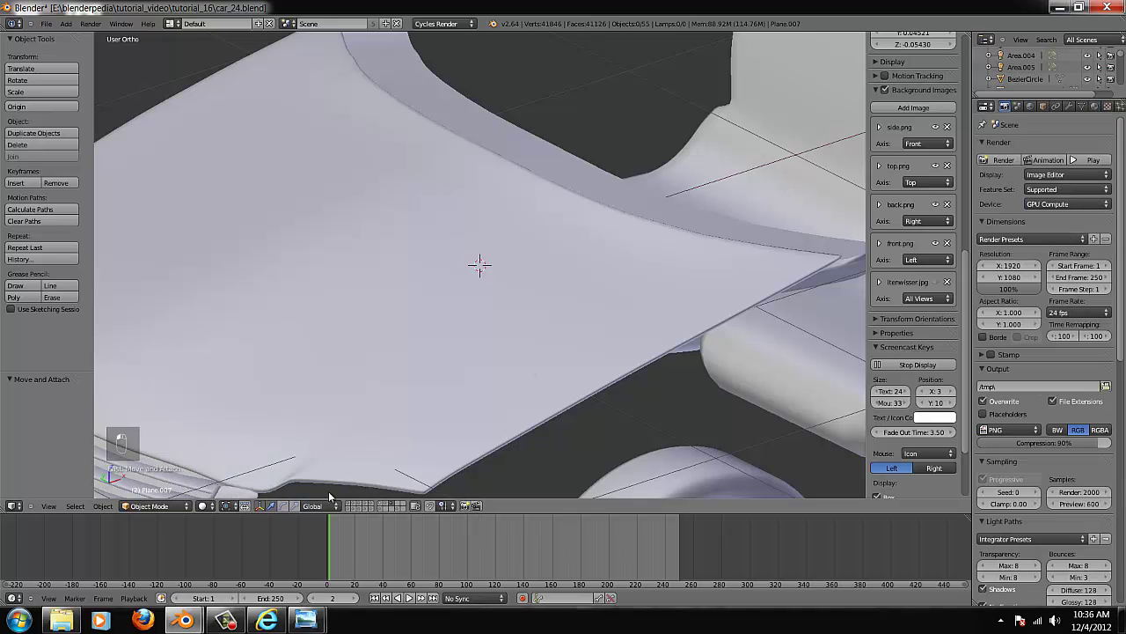
click(202, 505)
click(224, 429)
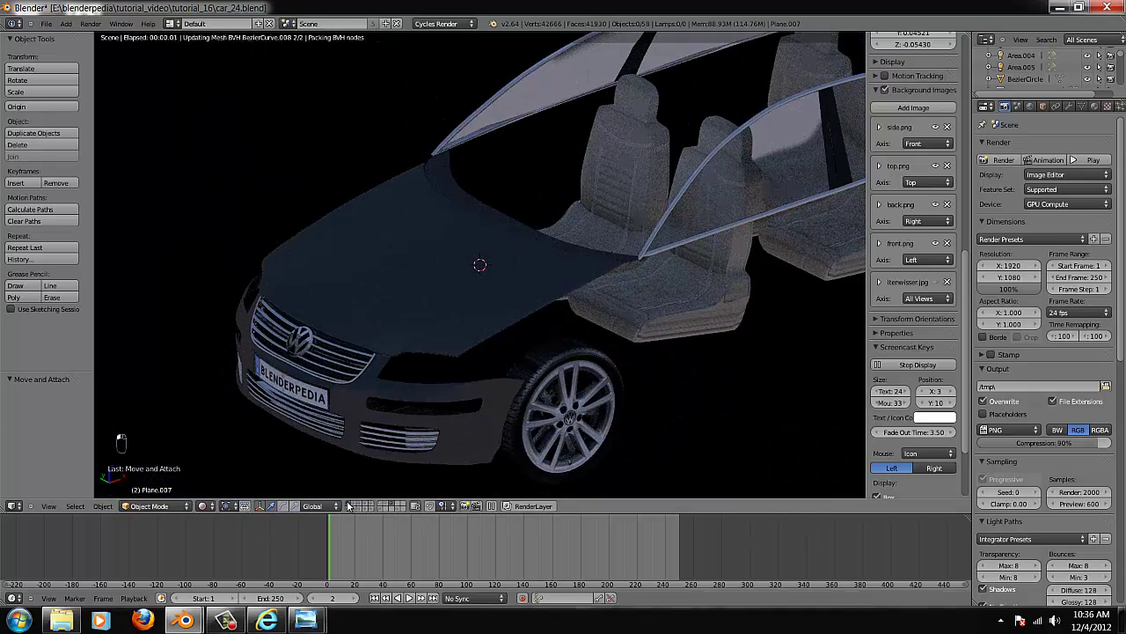
- Add the first layer to the rendered preview and check other layers individually up to the one containing the lamps
shift+click(348, 503)
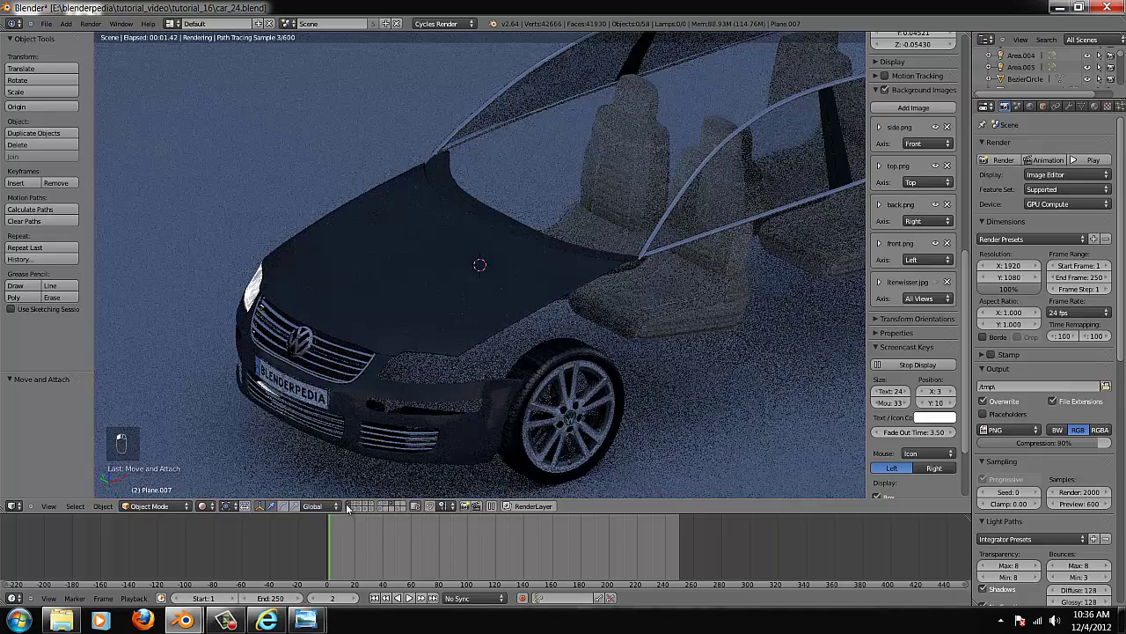
click(364, 507)
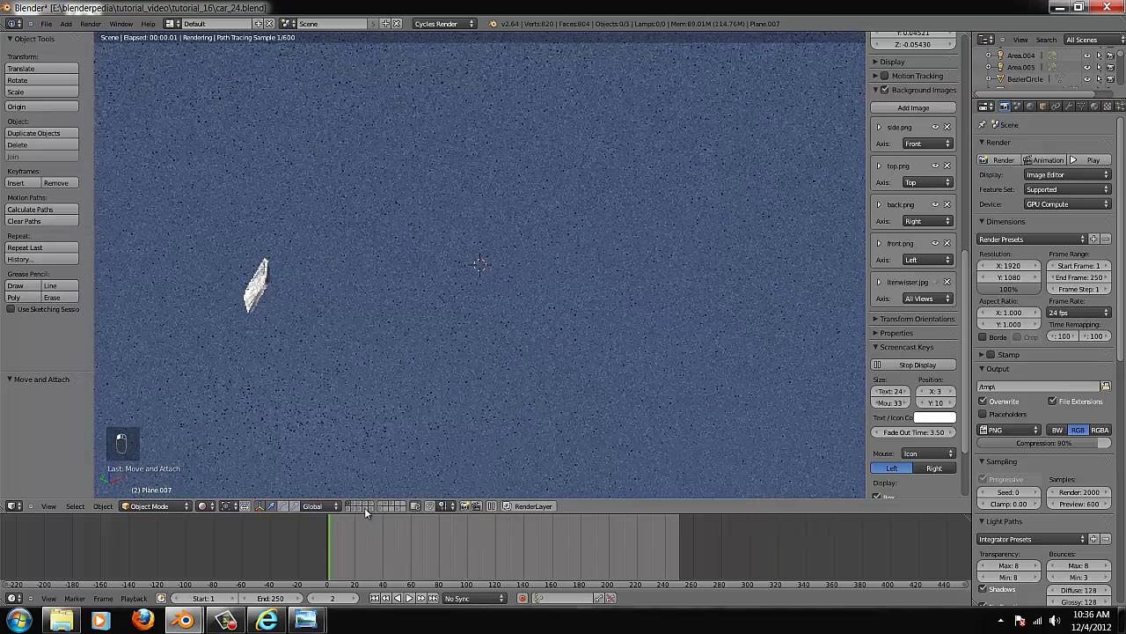
click(393, 507)
click(398, 508)
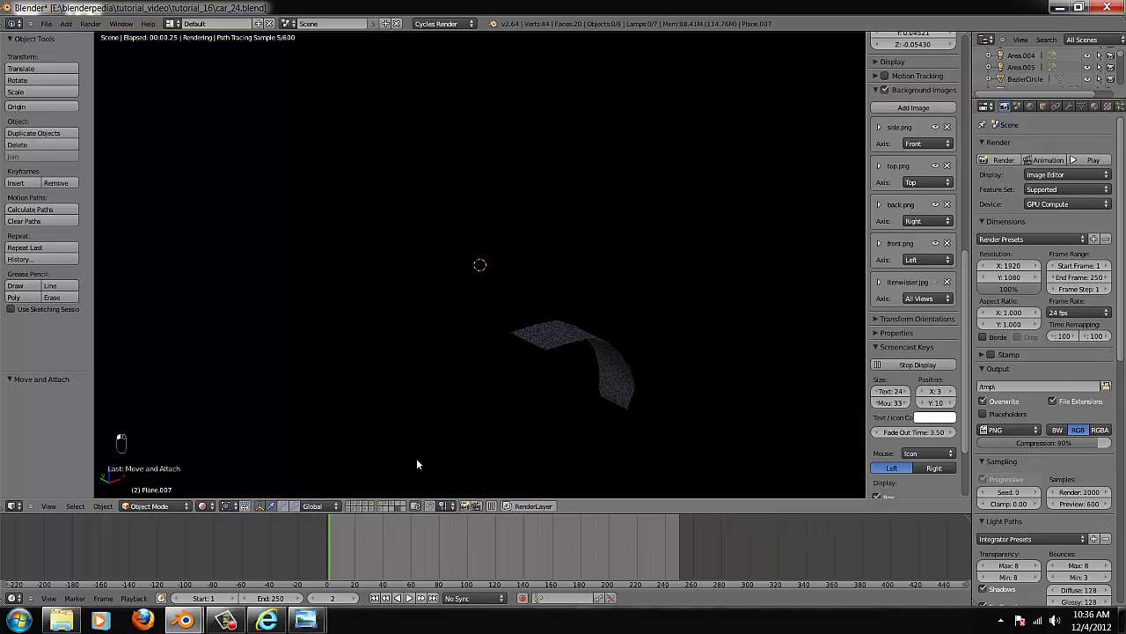
- Change the viewport shading to wireframe and bring the area lamps on the visible layer into view
scroll(417, 443, down, 5)
key(z)
scroll(356, 353, up, 3)
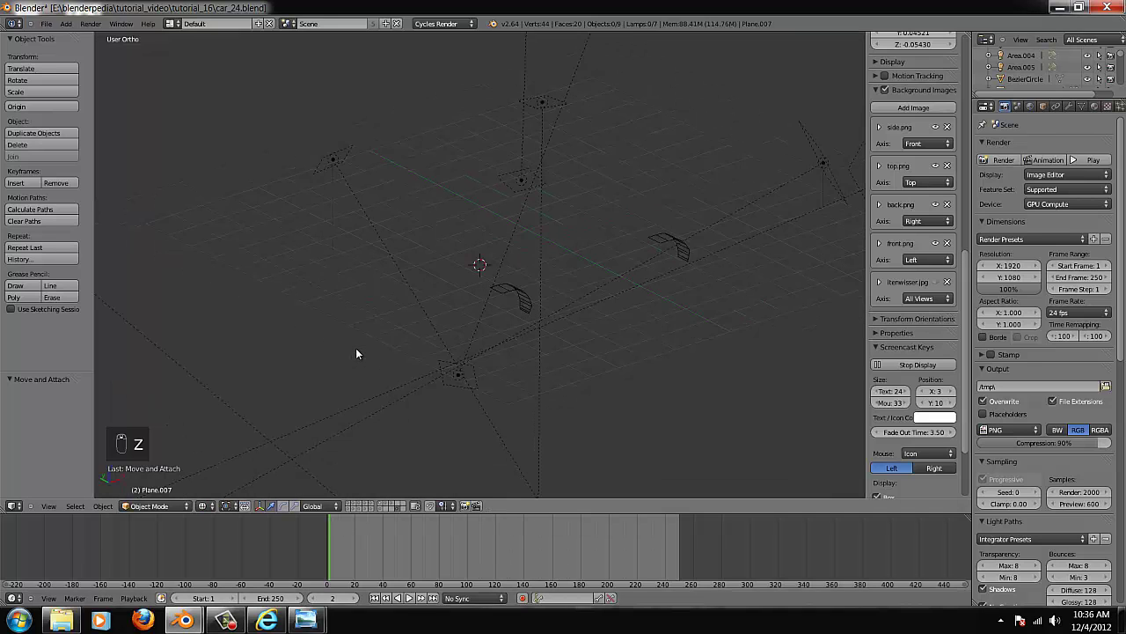
- Add the layer holding the car doors to the view and examine the front door's seams and handle recess with Rendered shading
shift+click(380, 507)
key(z)
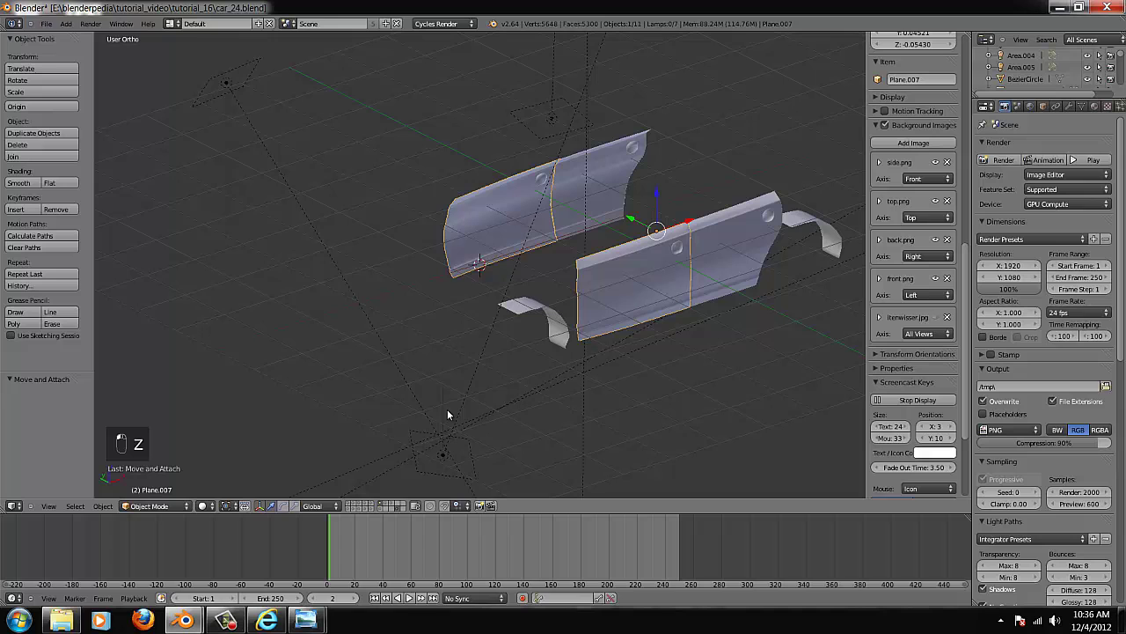
click(207, 507)
click(230, 431)
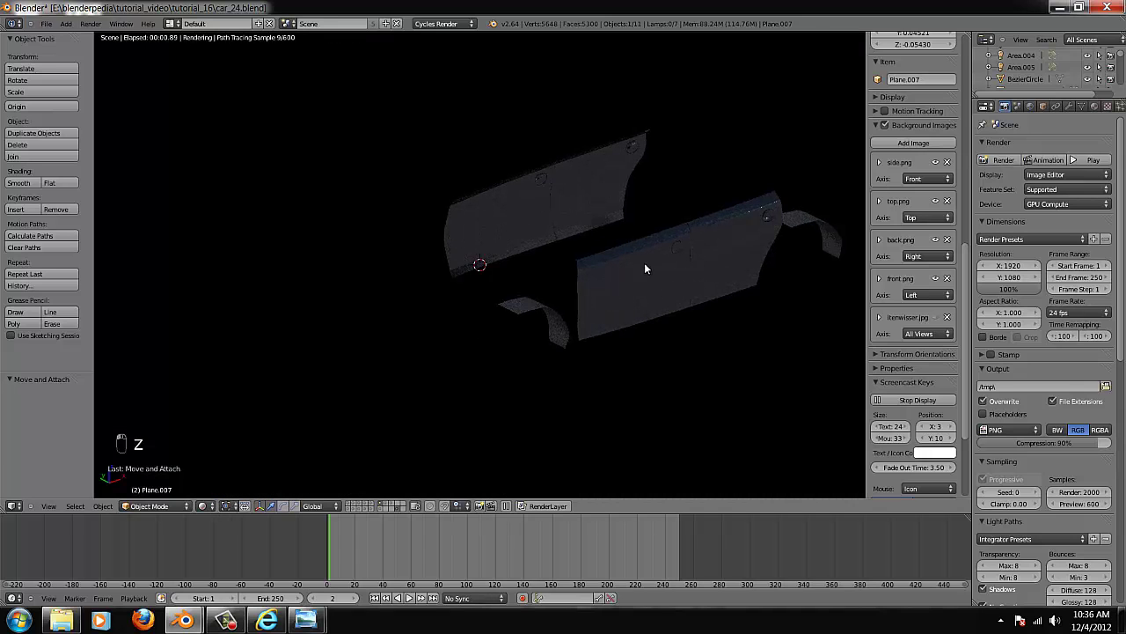
key(ctrl+KP_Decimal)
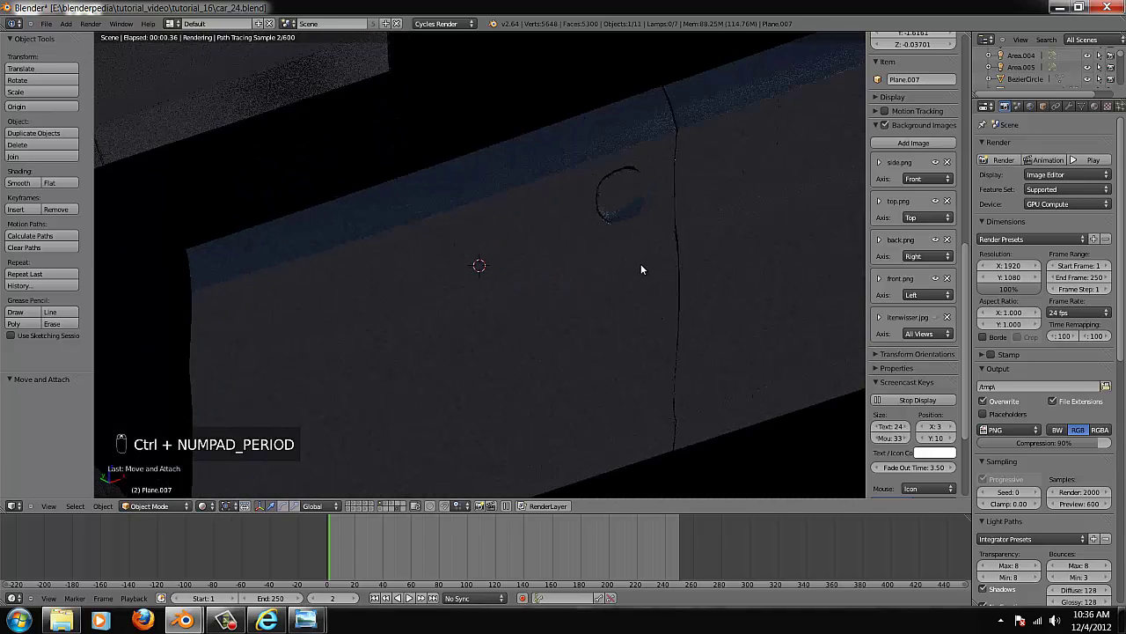
scroll(396, 222, up, 1)
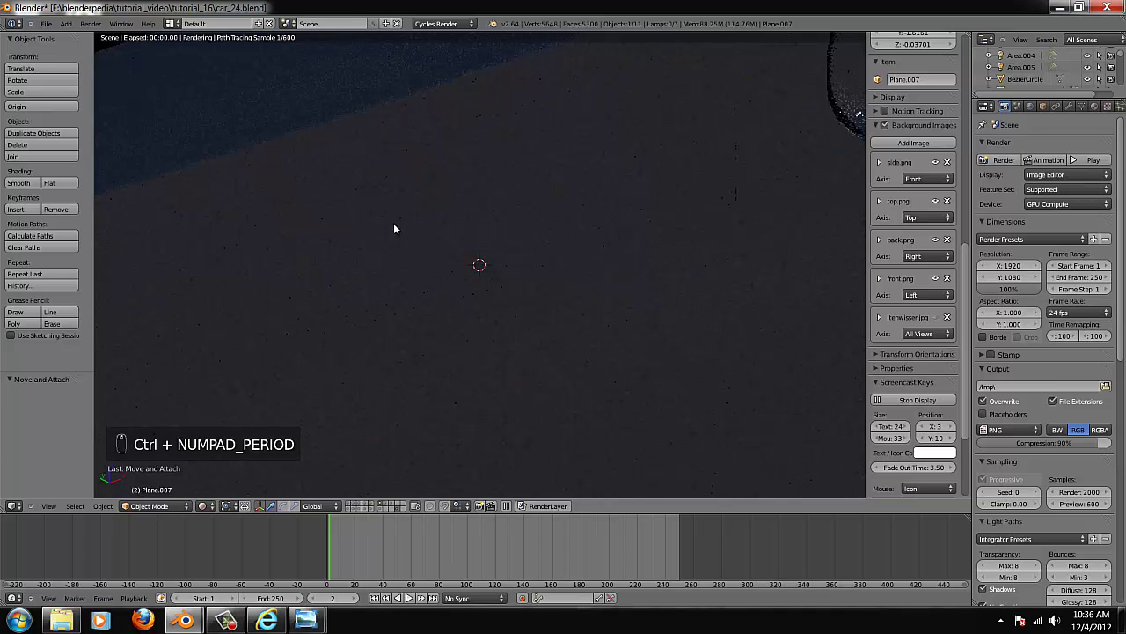
scroll(423, 252, up, 3)
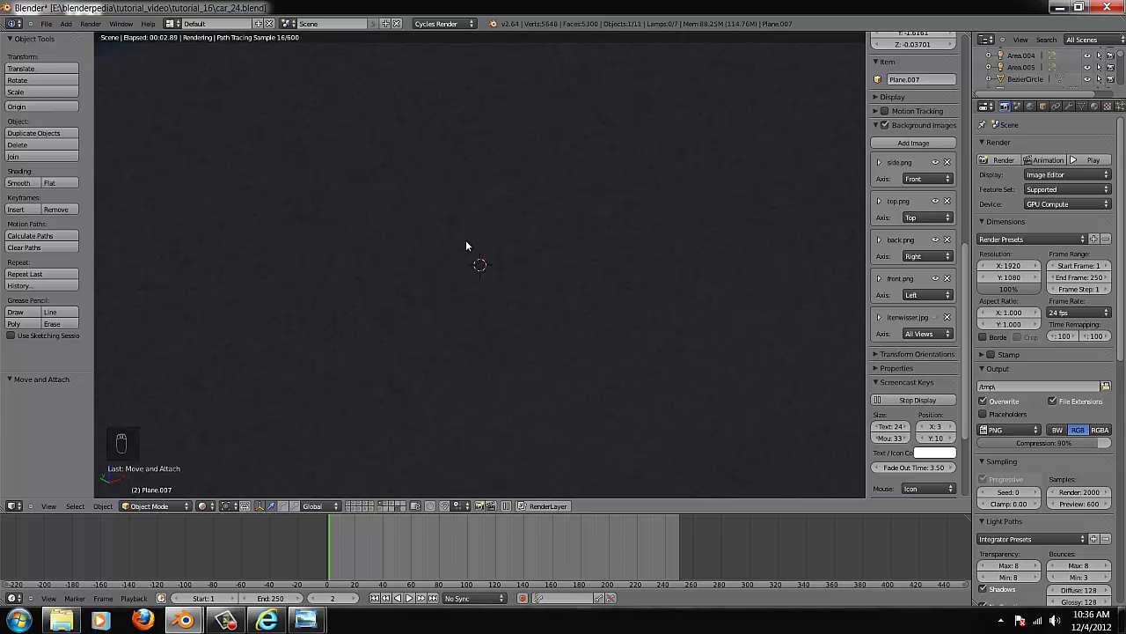
scroll(466, 245, down, 3)
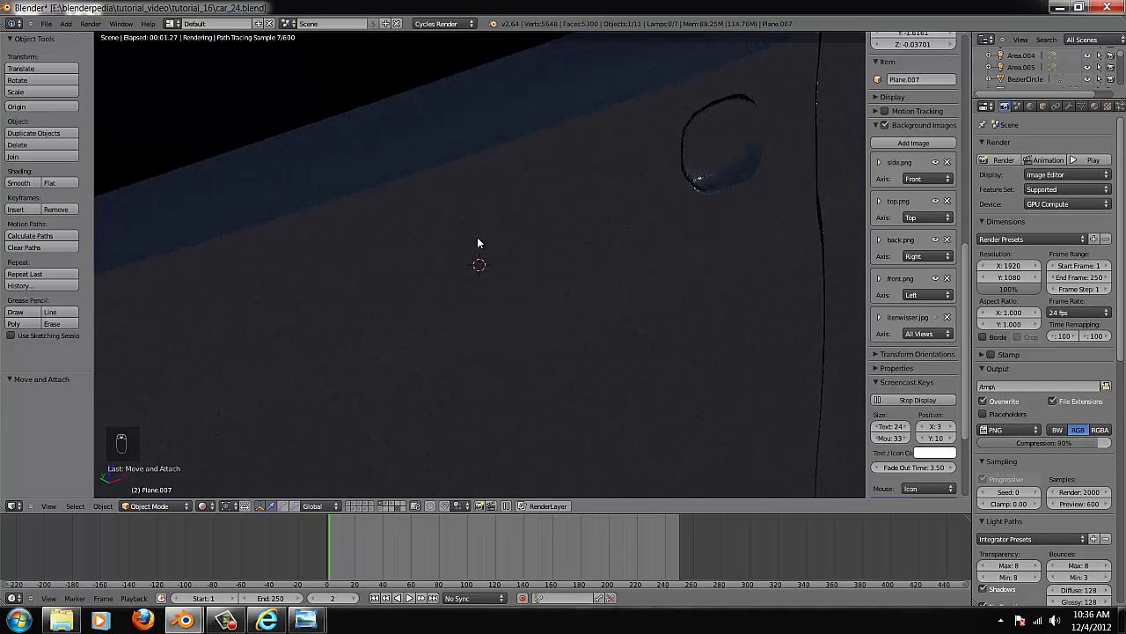
scroll(475, 247, down, 2)
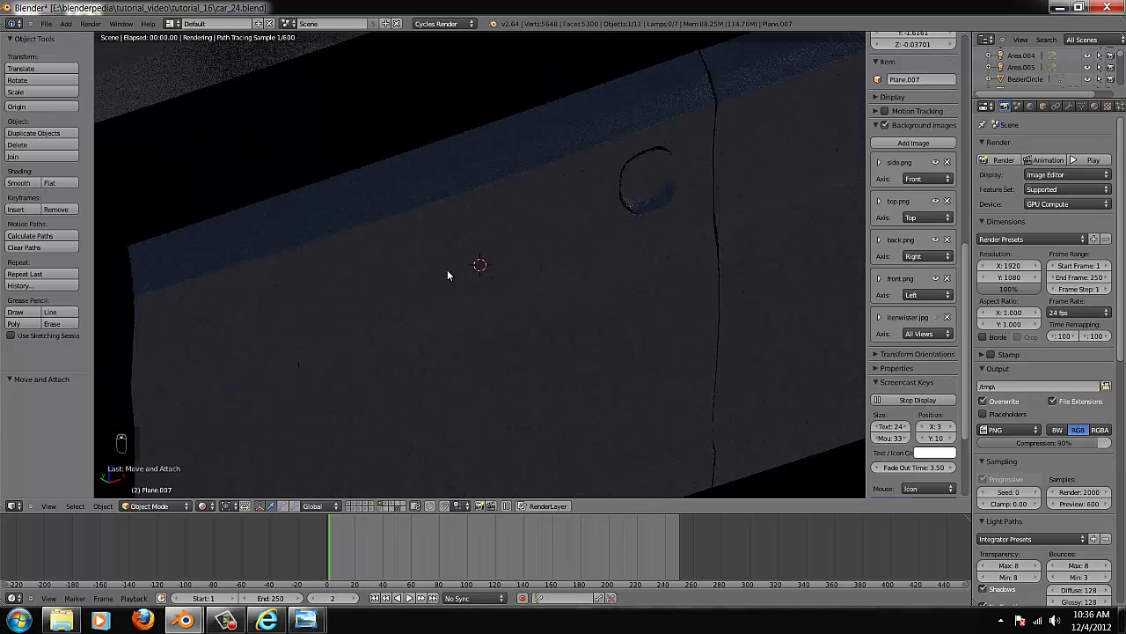
- In the metallic material's nodes, link the upper Glossy BSDF directly to the Material Output's Surface and disconnect the Overlay color from it
click(17, 506)
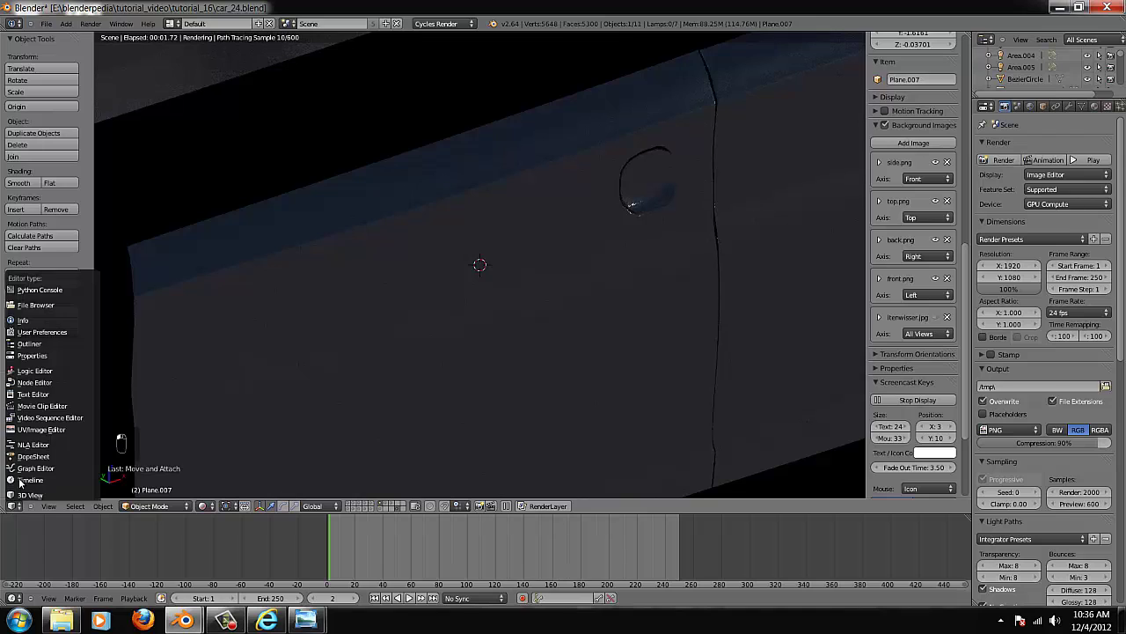
click(33, 382)
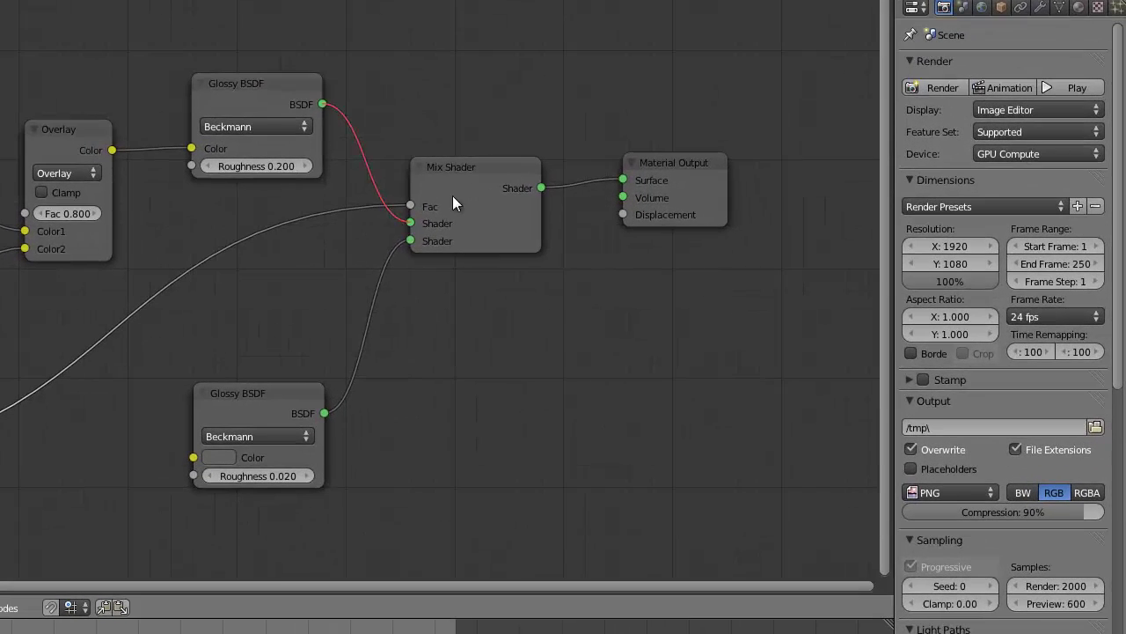
drag(648, 250, 816, 215)
drag(661, 173, 623, 180)
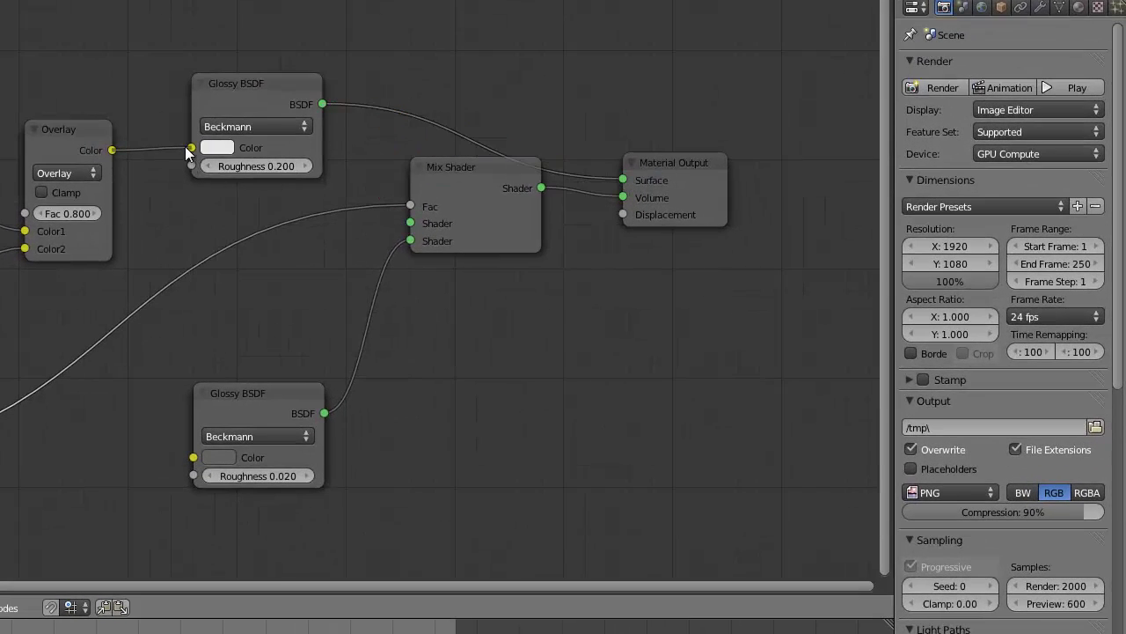
drag(187, 147, 167, 284)
key(shift+F5)
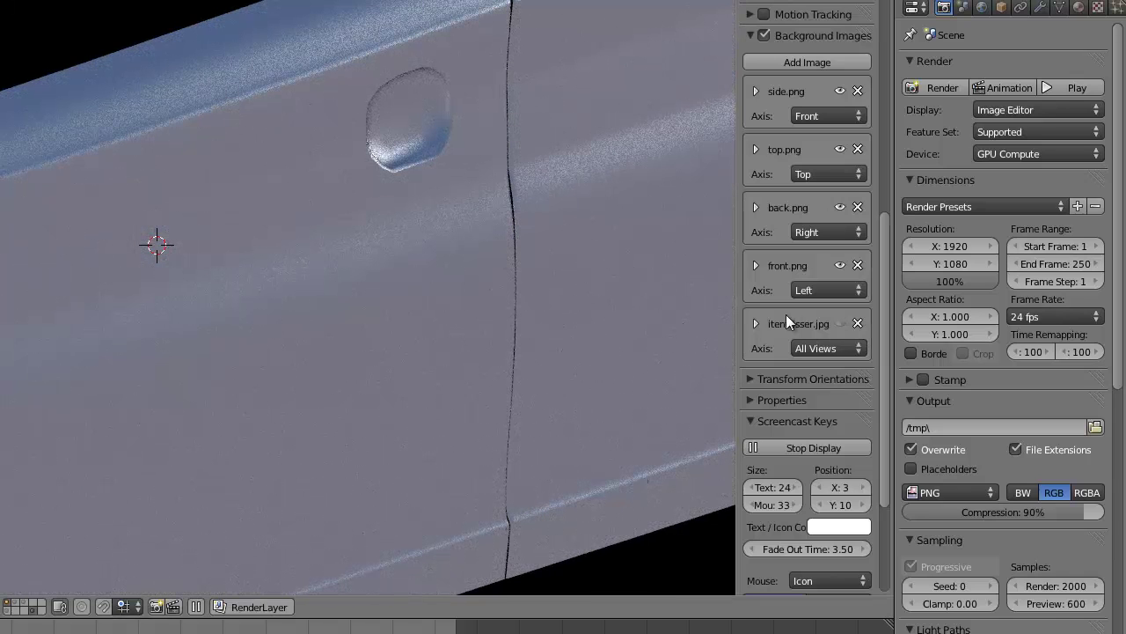
- Set the metallic material's Glossy BSDF color to dark grey in the material settings
click(1078, 7)
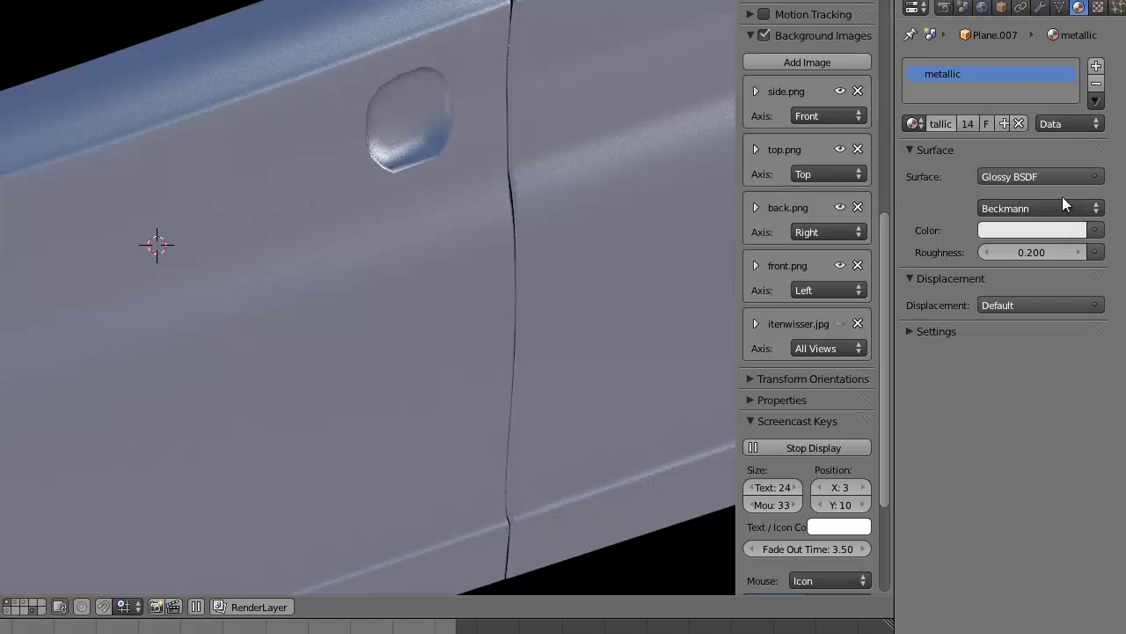
click(1056, 230)
mouse_move(1069, 58)
mouse_down()
mouse_move(1072, 69)
mouse_move(1072, 56)
mouse_up()
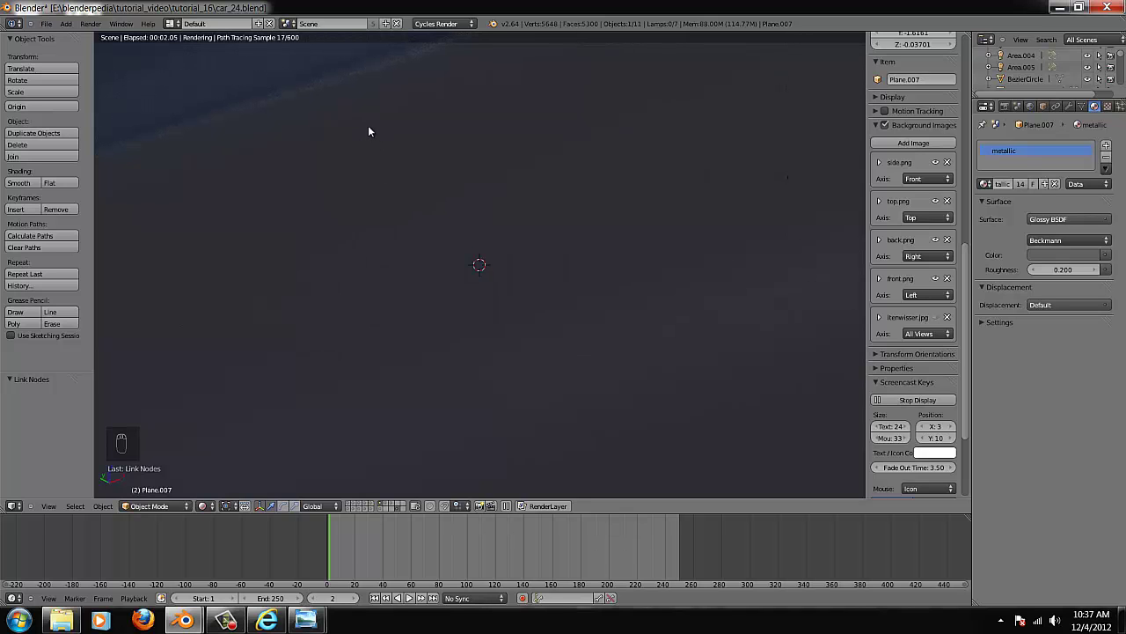
- Show all scene layers and preview the whole car in the rendered view through the camera
scroll(368, 126, down, 2)
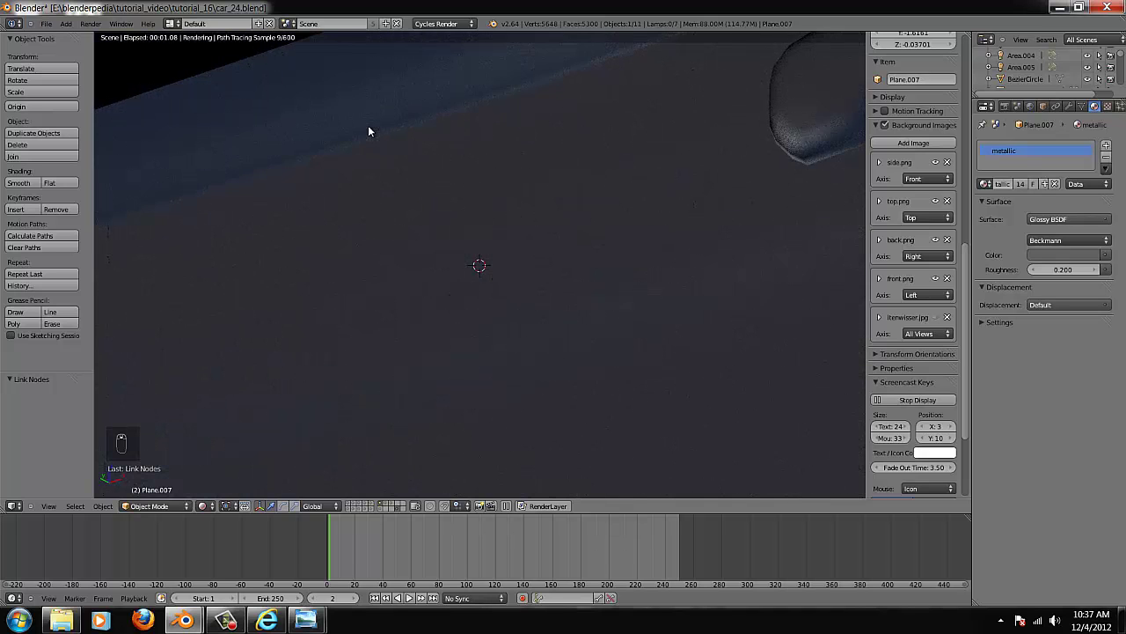
scroll(368, 131, down, 2)
scroll(601, 223, down, 1)
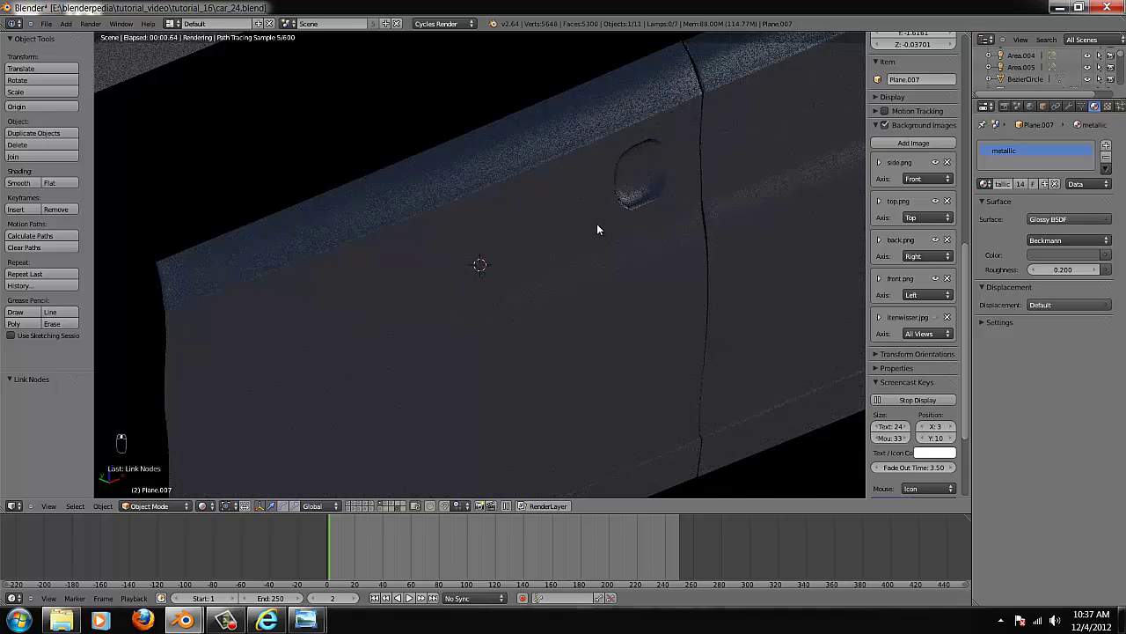
scroll(589, 221, down, 5)
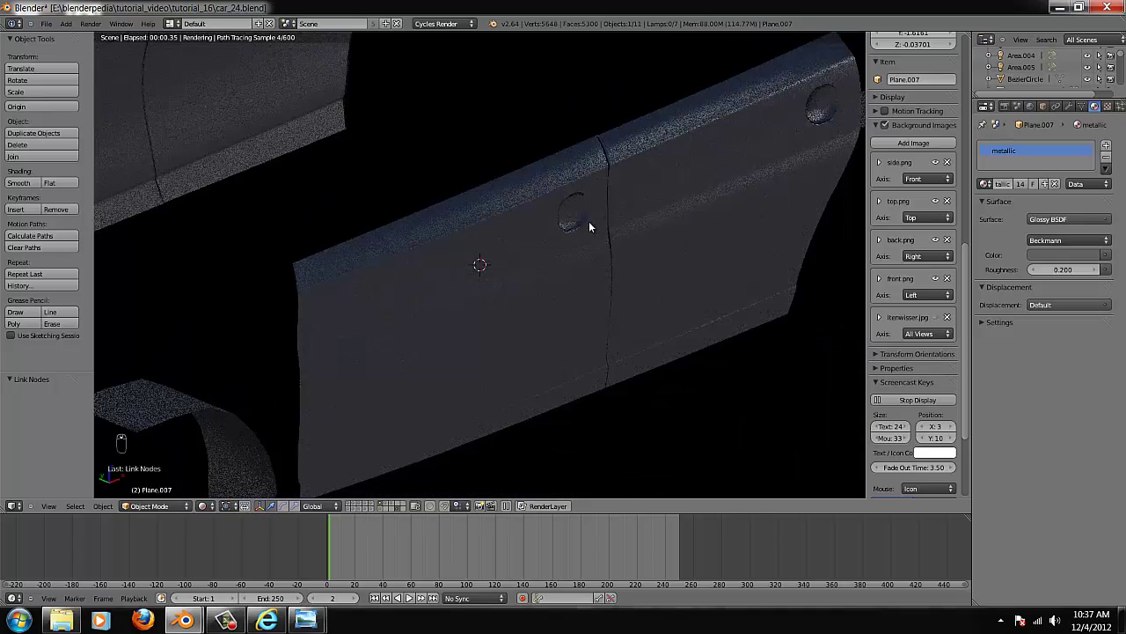
key(grave)
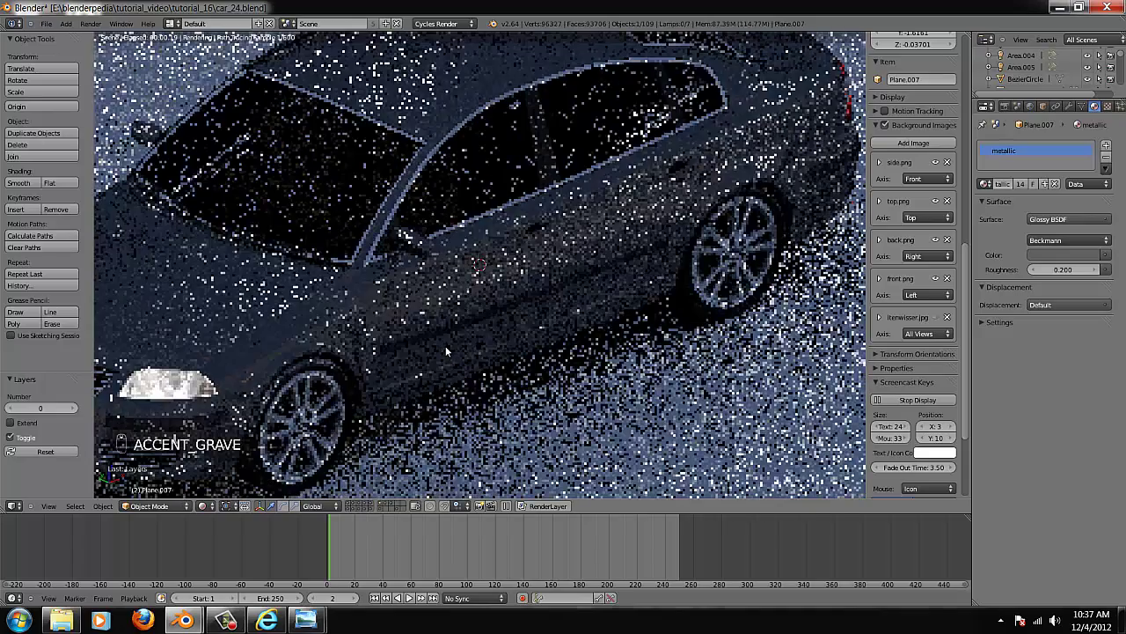
key(KP_0)
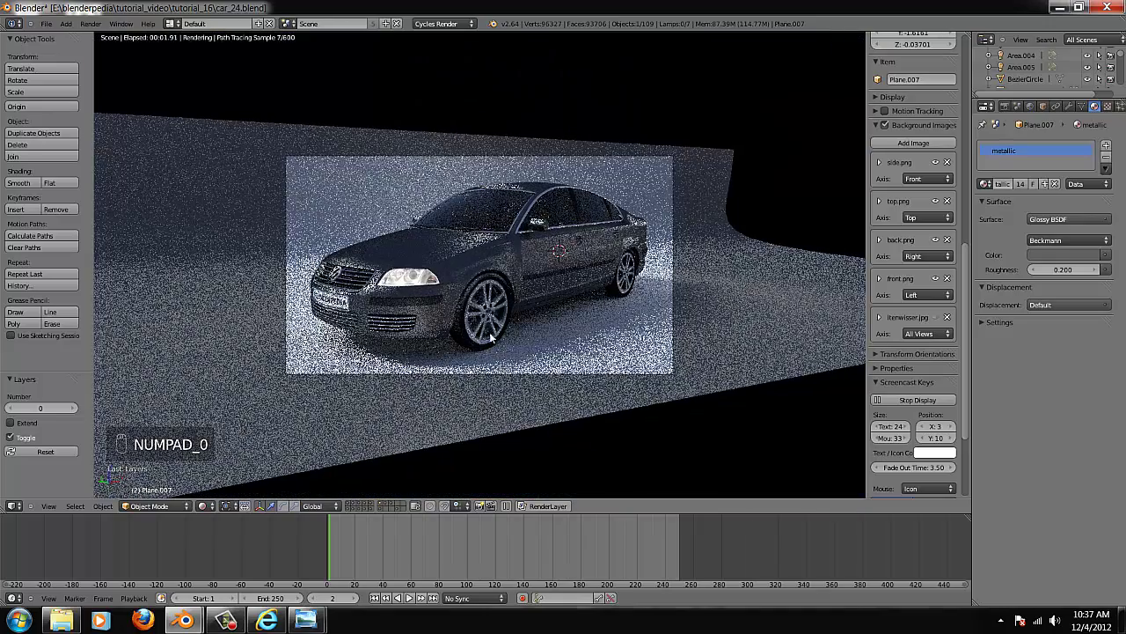
scroll(507, 316, up, 3)
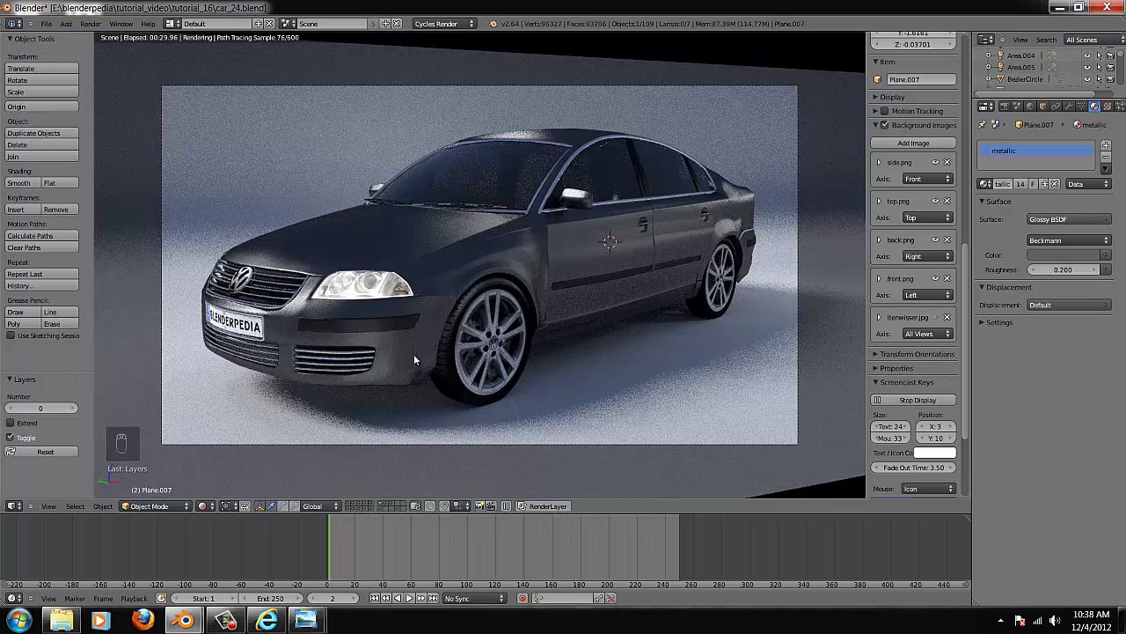
- Change the viewport shading to Solid and view the car's hood and front end from an angle above
click(204, 506)
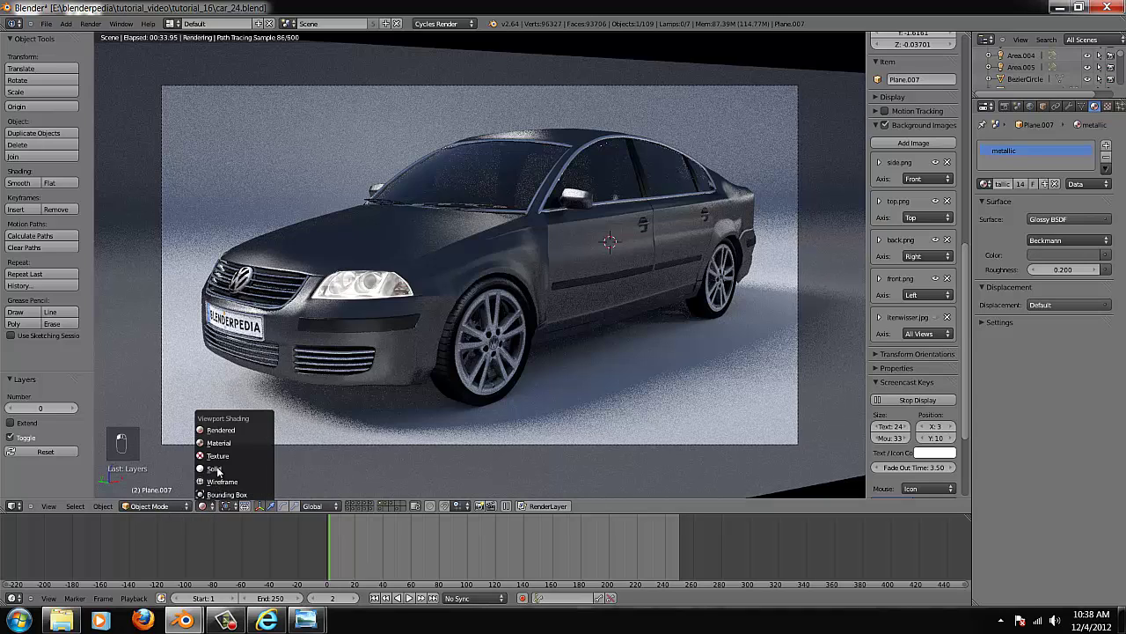
click(216, 469)
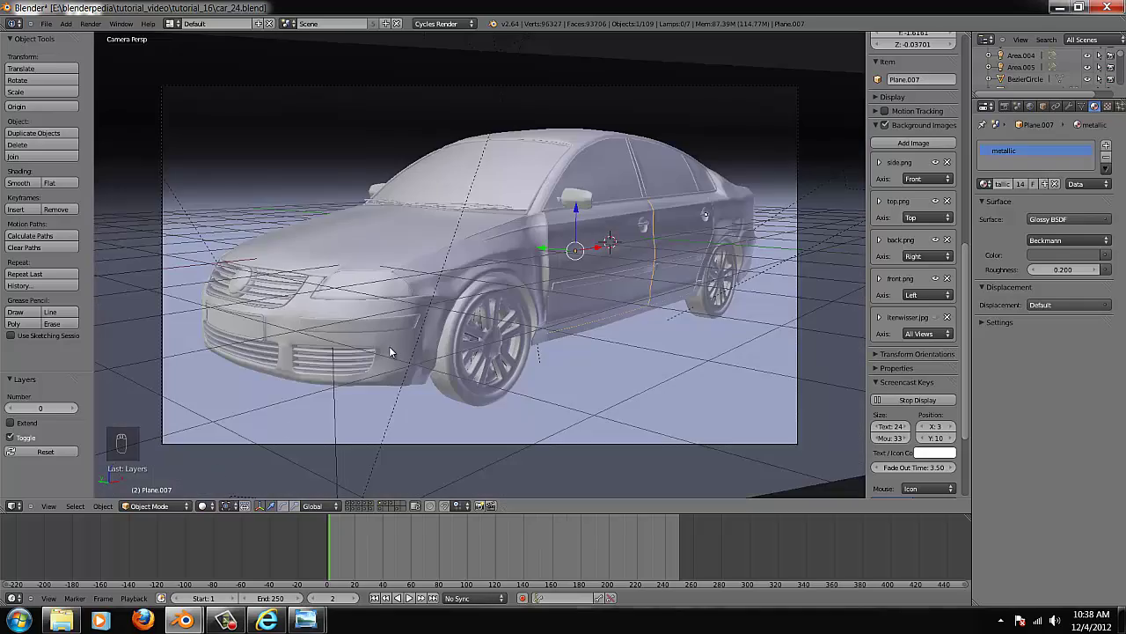
key(KP_7)
middle_drag(387, 348, 446, 299)
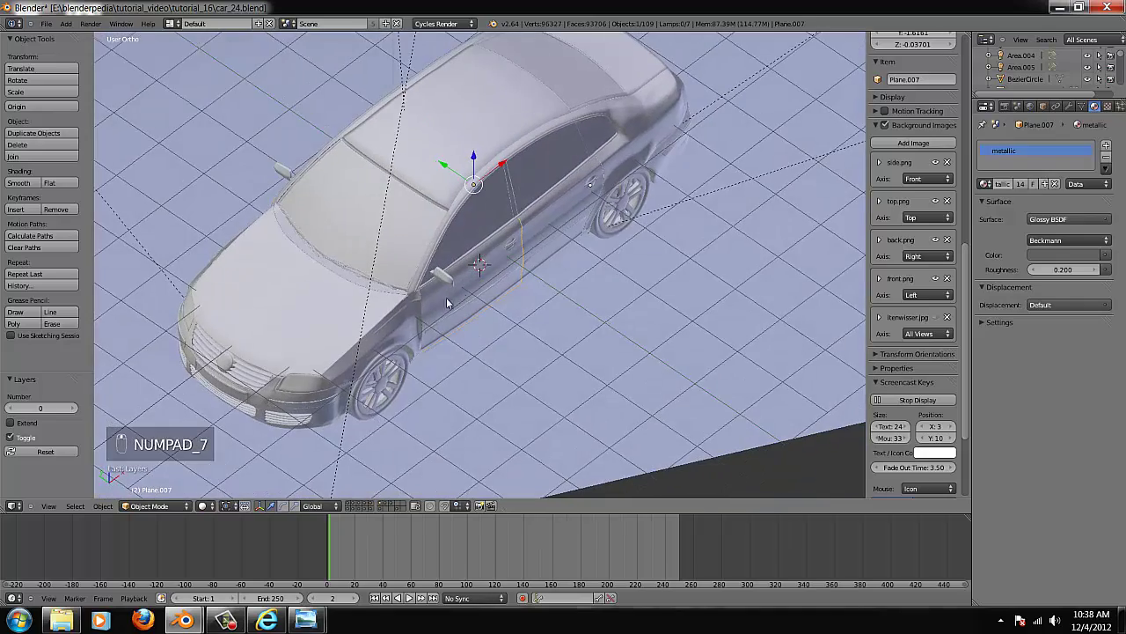
key(ctrl+KP_Decimal)
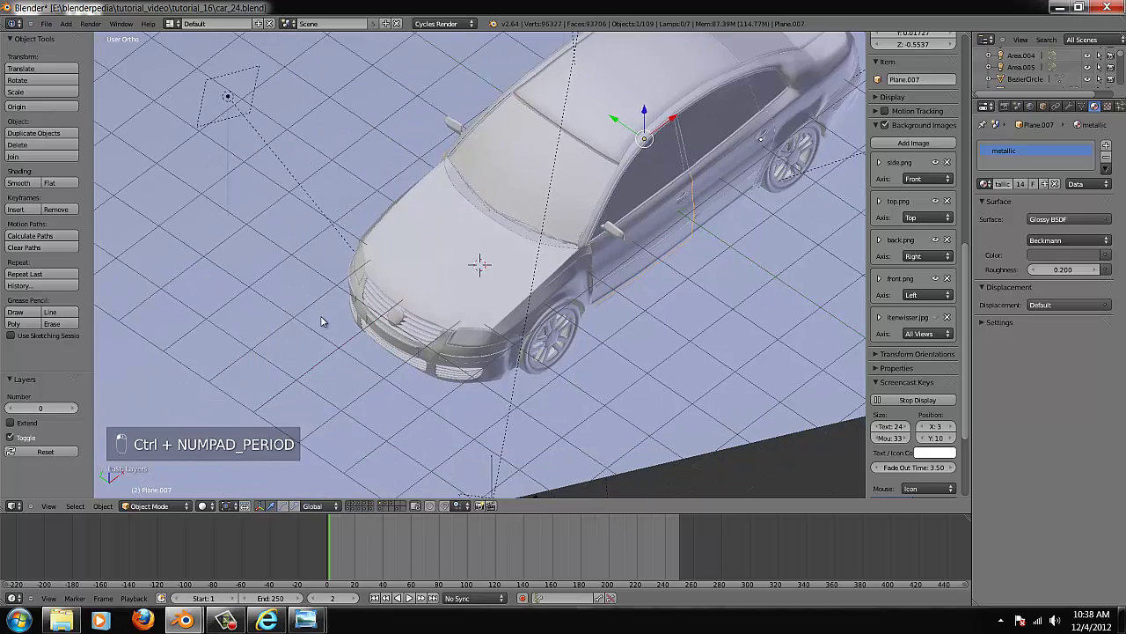
scroll(322, 320, up, 4)
scroll(444, 341, down, 1)
middle_drag(466, 350, 516, 254)
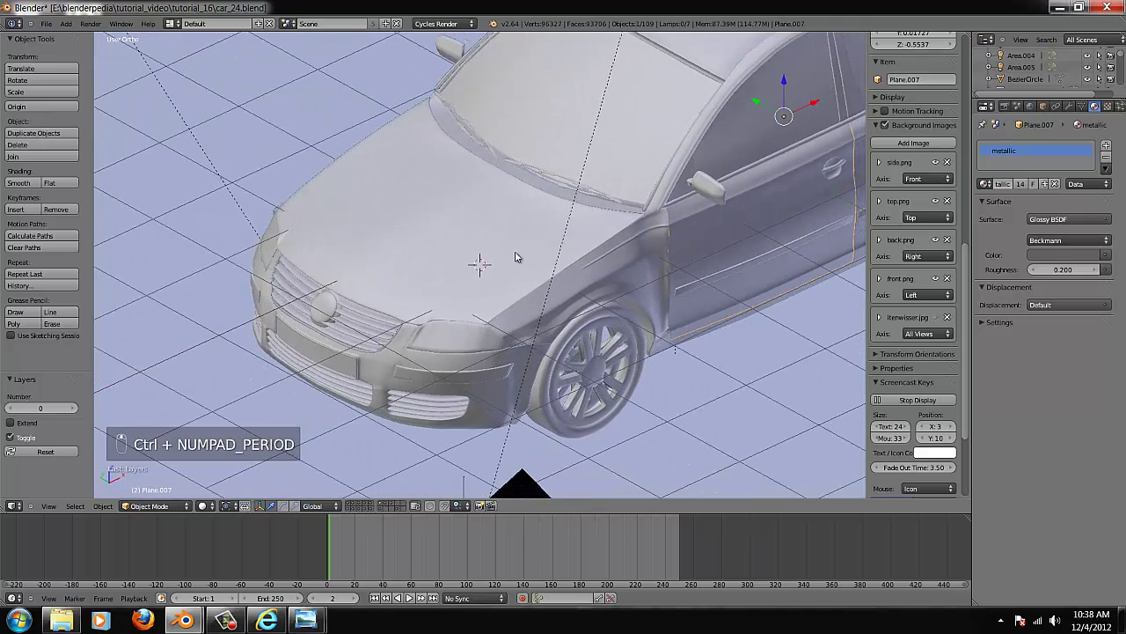
- Pick out the wiper parts at the base of the windshield one at a time, cancelling each test move
right_click(548, 176)
key(g)
right_click(566, 179)
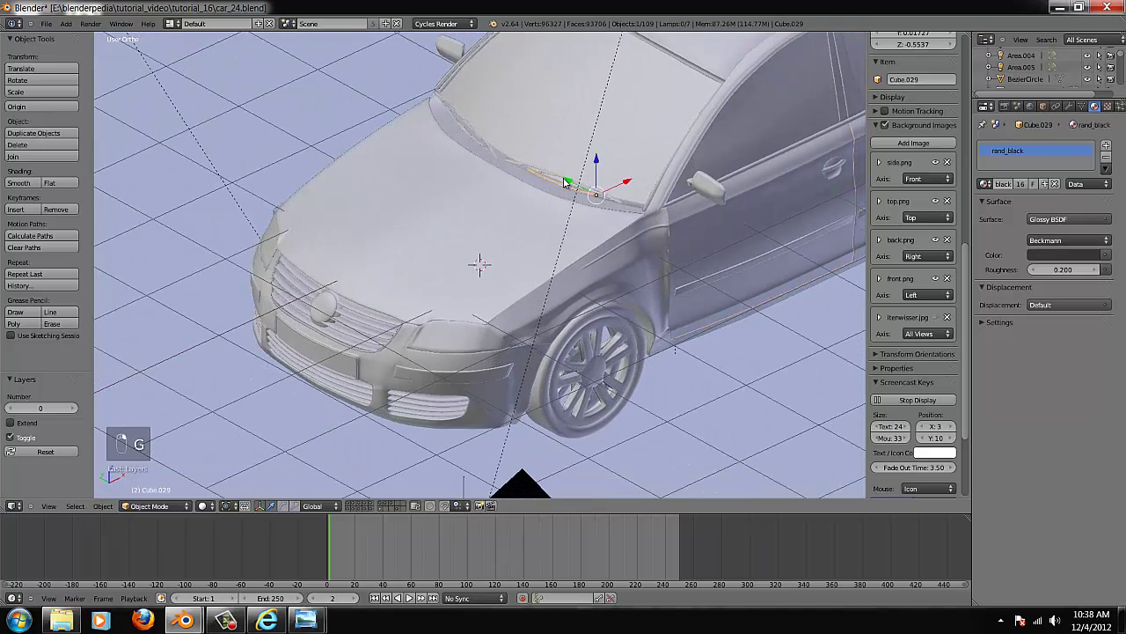
right_click(566, 180)
key(g)
right_click(558, 165)
scroll(352, 308, down, 3)
scroll(359, 335, up, 8)
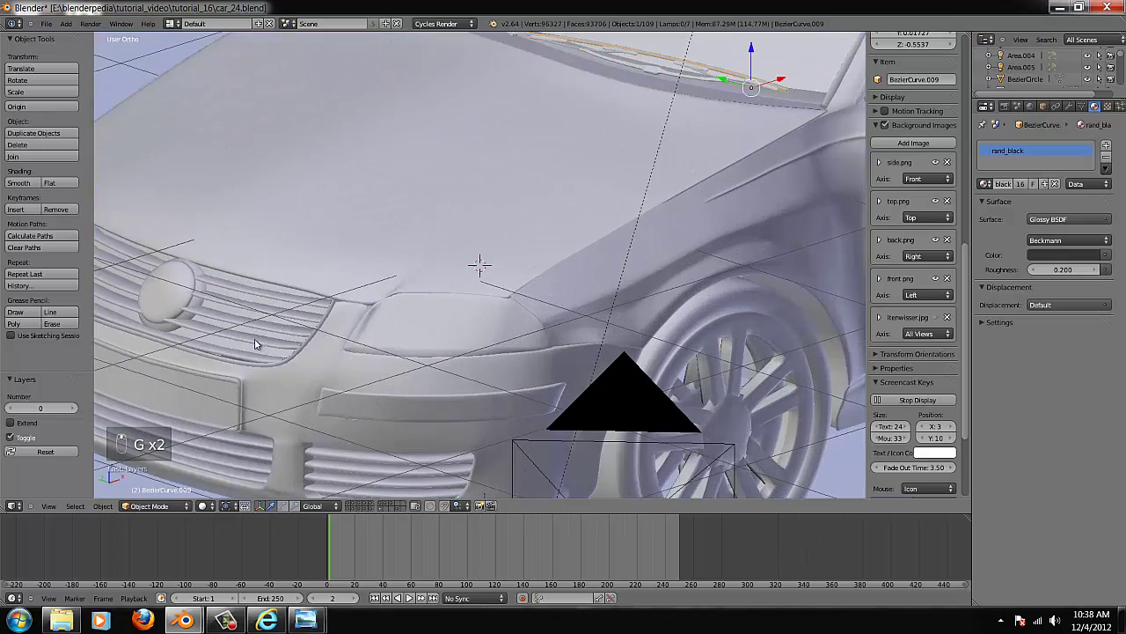
- Pick out the chrome grille bars, front emblem and license plate in turn, cancelling any test moves
right_click(186, 307)
scroll(187, 304, down, 1)
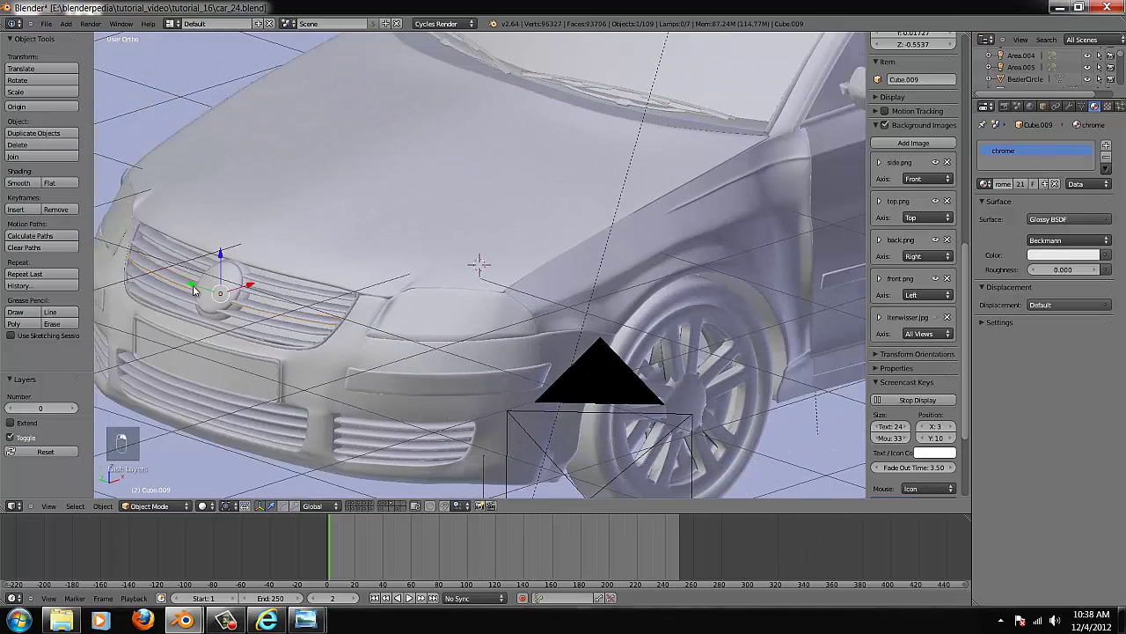
right_click(223, 285)
key(g)
right_click(213, 294)
right_click(223, 378)
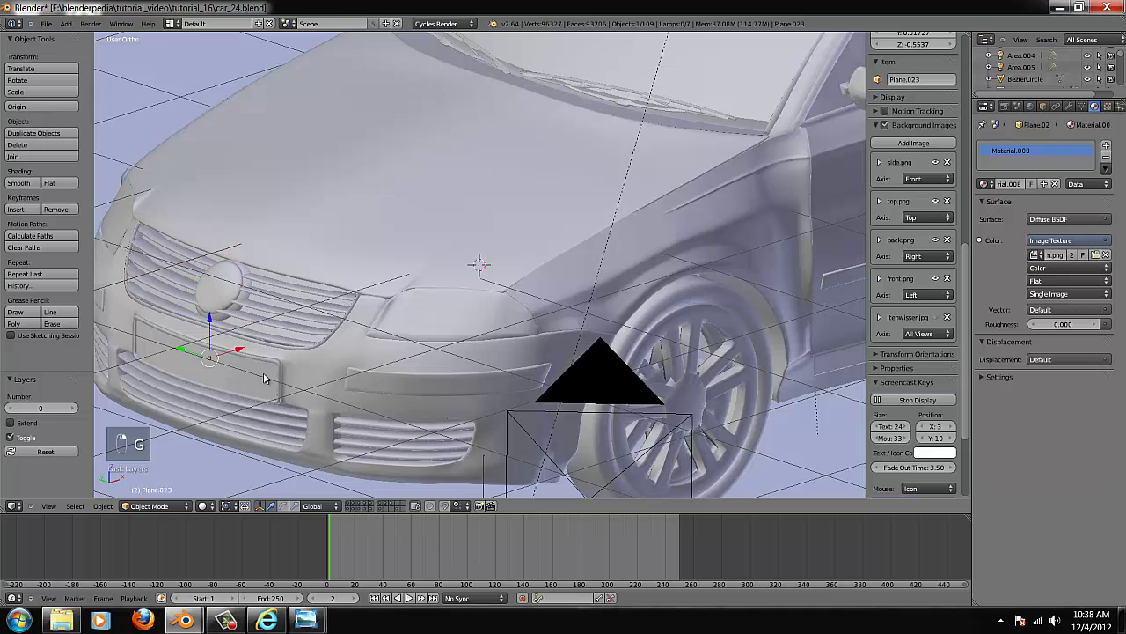
key(g)
key(g)
right_click(240, 387)
- Change the viewport shading to Texture and inspect the textured emblem, license plate, headlight and wheel up close
scroll(403, 363, down, 4)
middle_drag(403, 363, 390, 381)
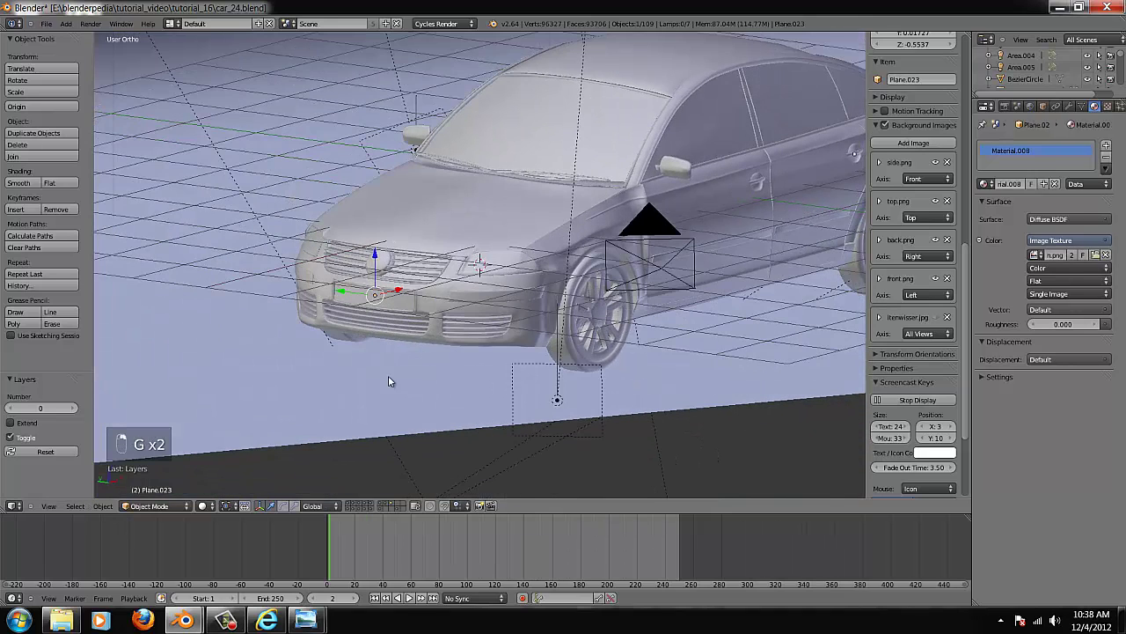
click(208, 506)
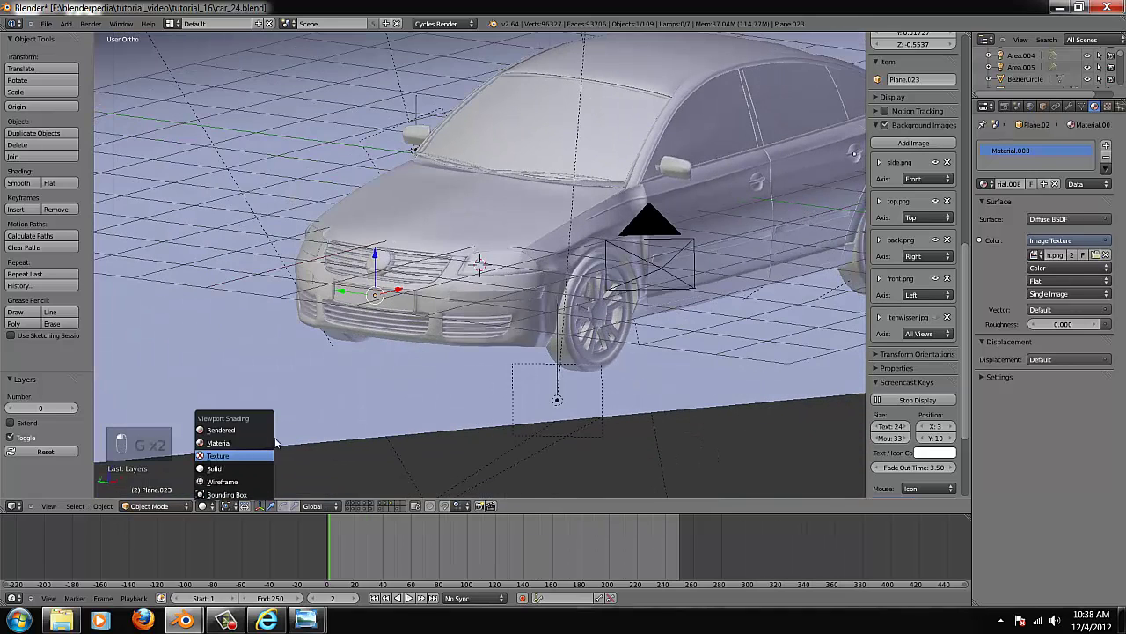
click(264, 454)
mouse_move(370, 379)
middle_down()
mouse_move(376, 396)
mouse_move(320, 414)
mouse_move(347, 412)
middle_up()
scroll(368, 350, up, 4)
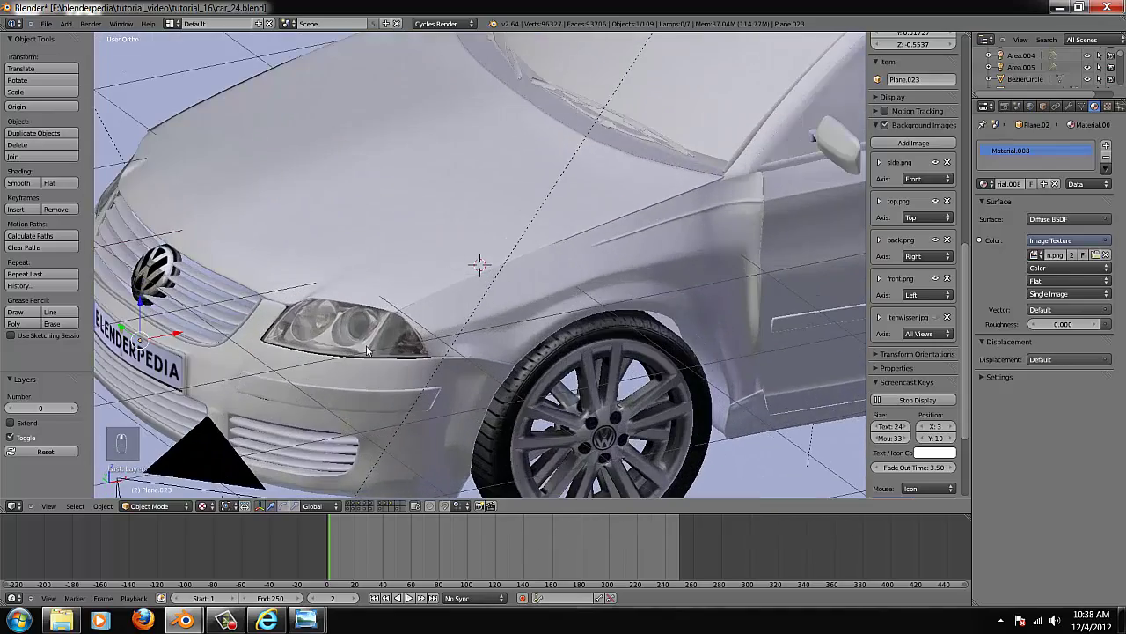
scroll(355, 358, down, 4)
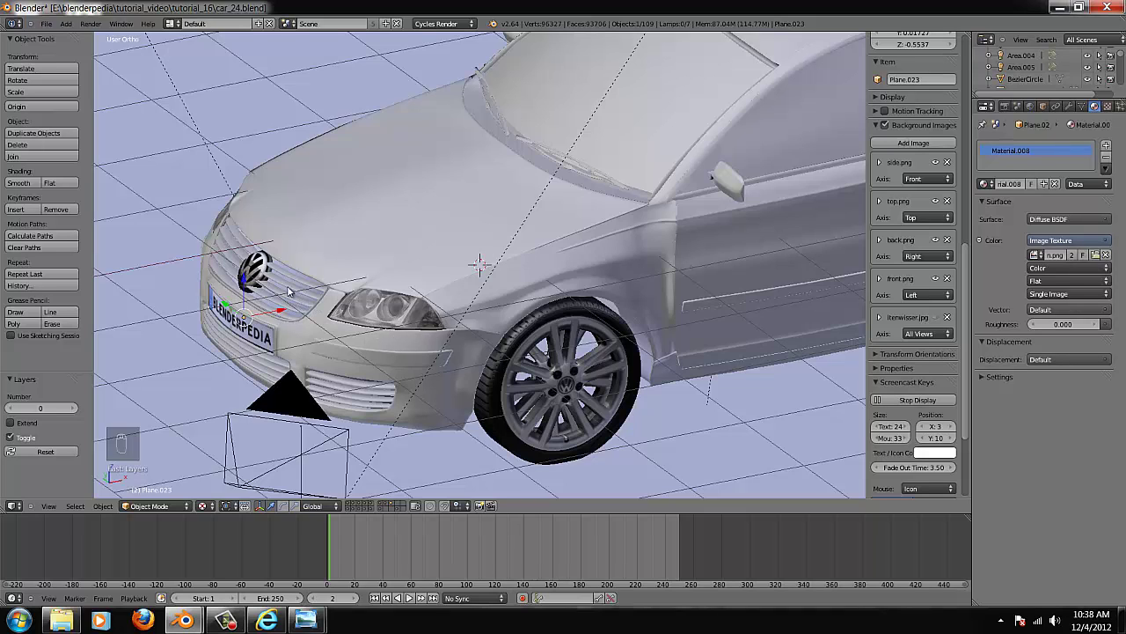
scroll(287, 291, down, 5)
- Switch to the tutorial_16 folder in Windows Explorer, view the sample3 car image and close it again
click(62, 620)
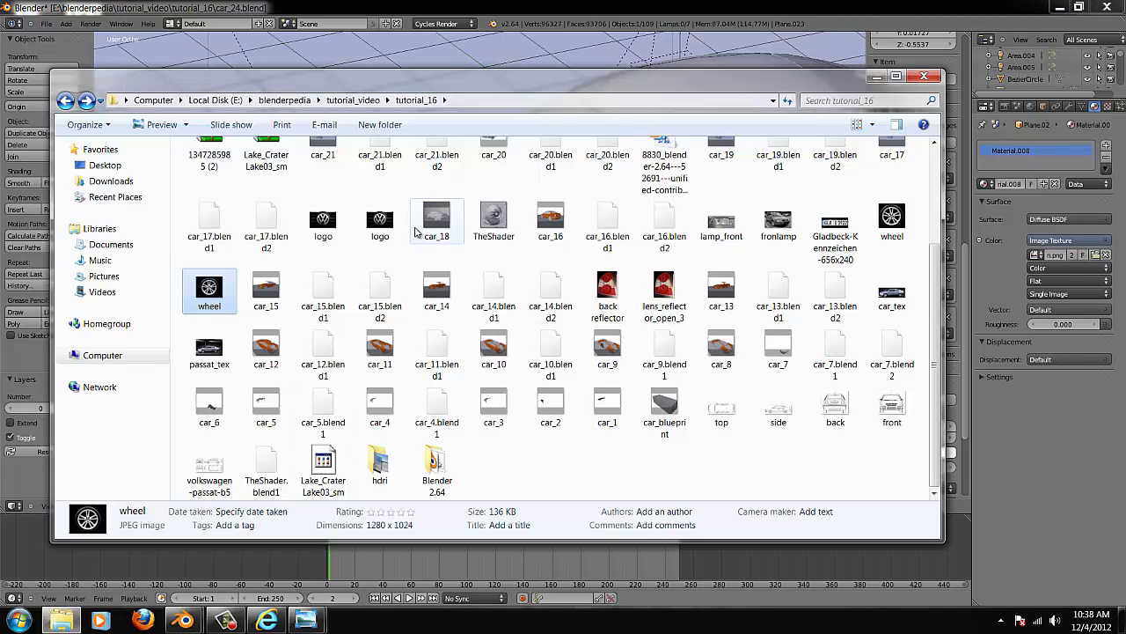
scroll(321, 191, up, 3)
double_click(322, 176)
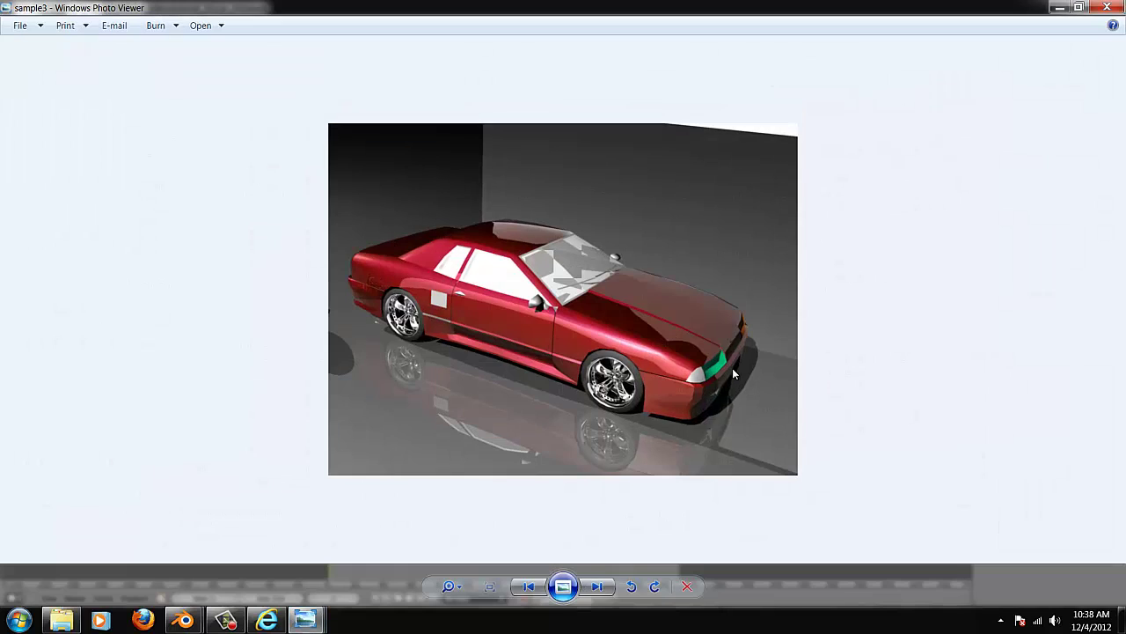
click(1107, 8)
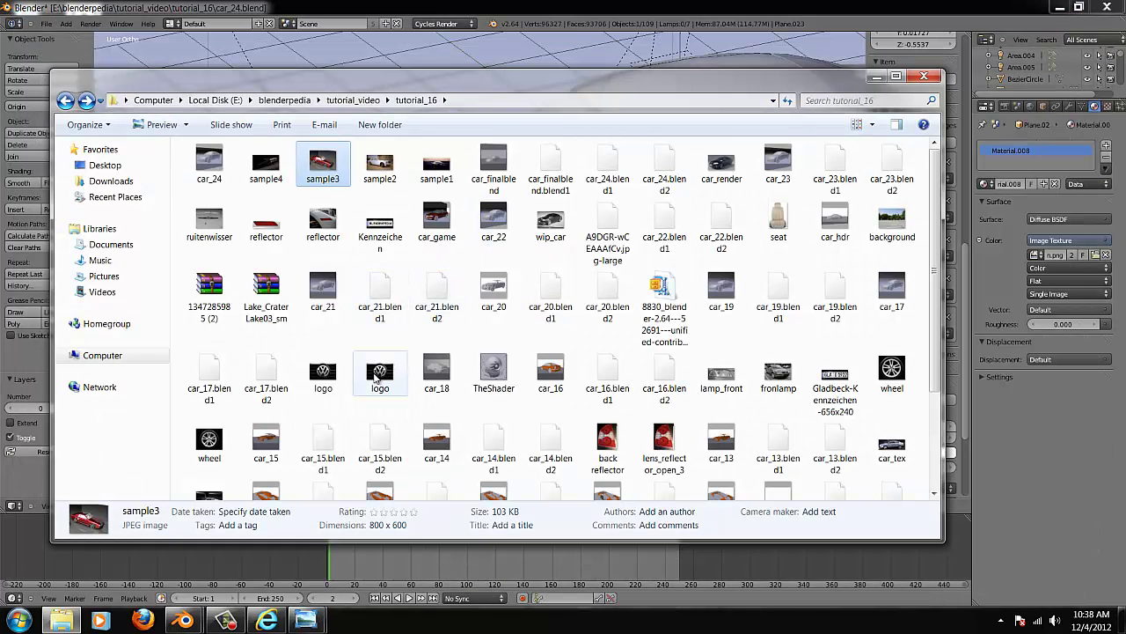
- Look further through the tutorial_16 folder, return to Blender and pick out the front headlight up close
scroll(497, 374, down, 3)
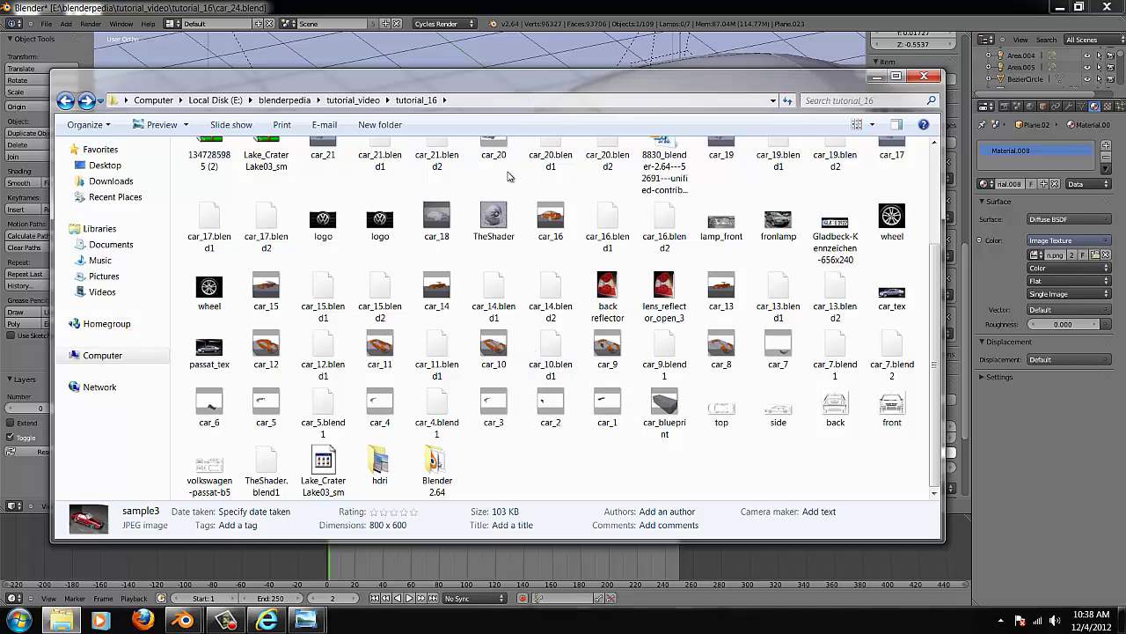
click(491, 15)
middle_drag(497, 240, 543, 313)
scroll(543, 313, down, 2)
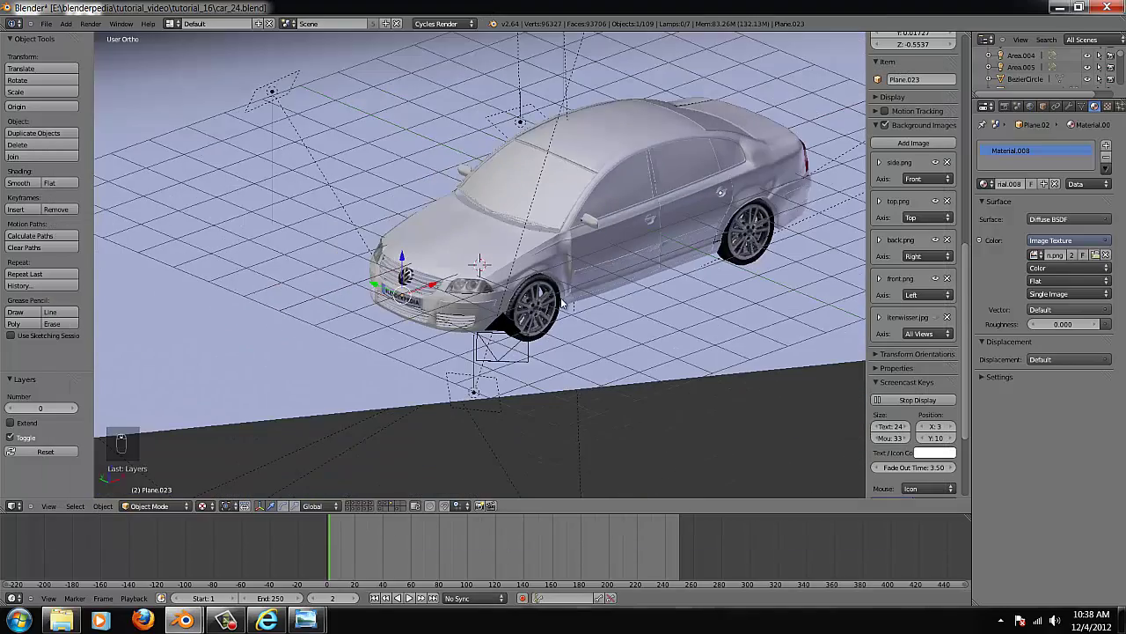
scroll(564, 302, up, 7)
scroll(561, 301, up, 1)
right_click(427, 367)
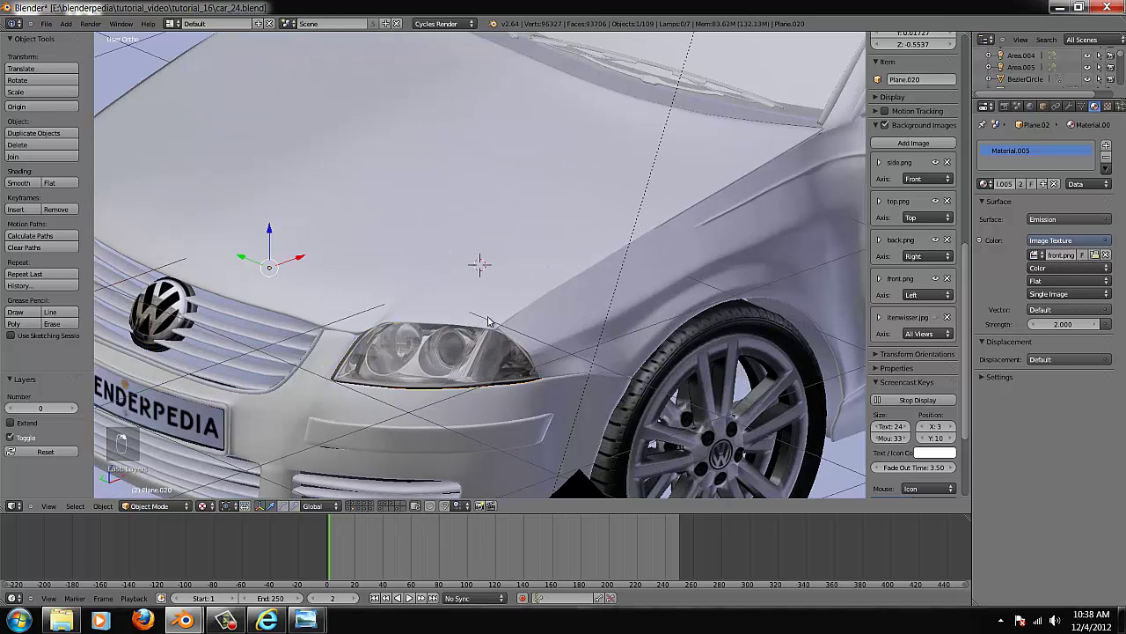
- Switch the viewport shading to Solid and cancel the test move of the headlight
key(g)
key(z)
key(z)
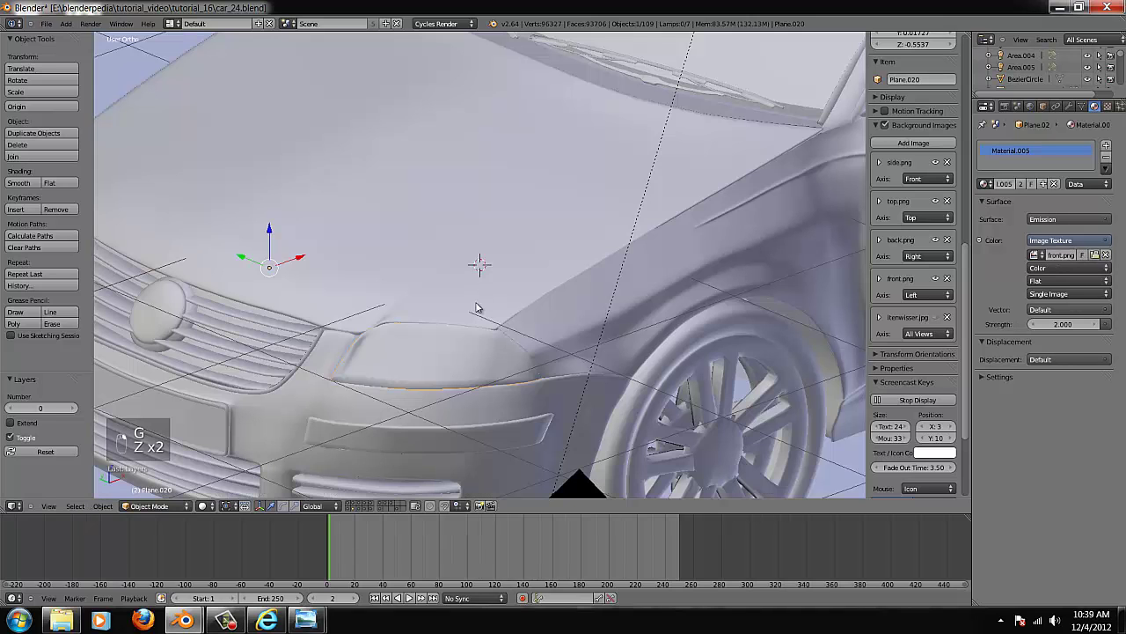
key(g)
right_click(455, 307)
scroll(454, 308, down, 2)
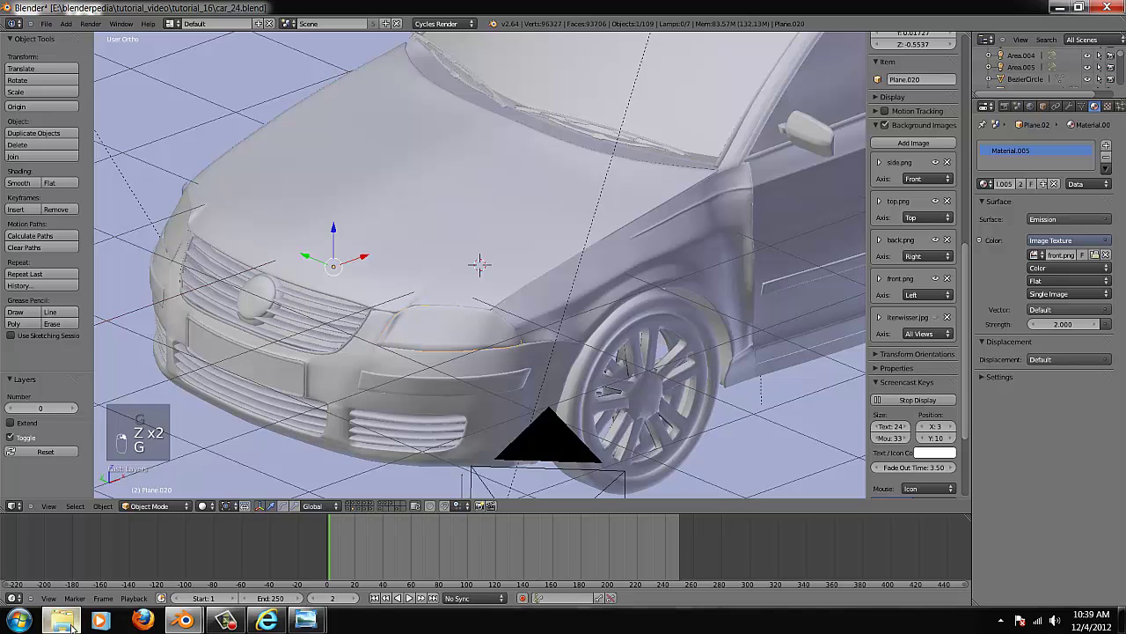
- In the tutorial_16 folder, look up the back reflector and lamp_front images, view the fronlamp photo and close it again
click(72, 620)
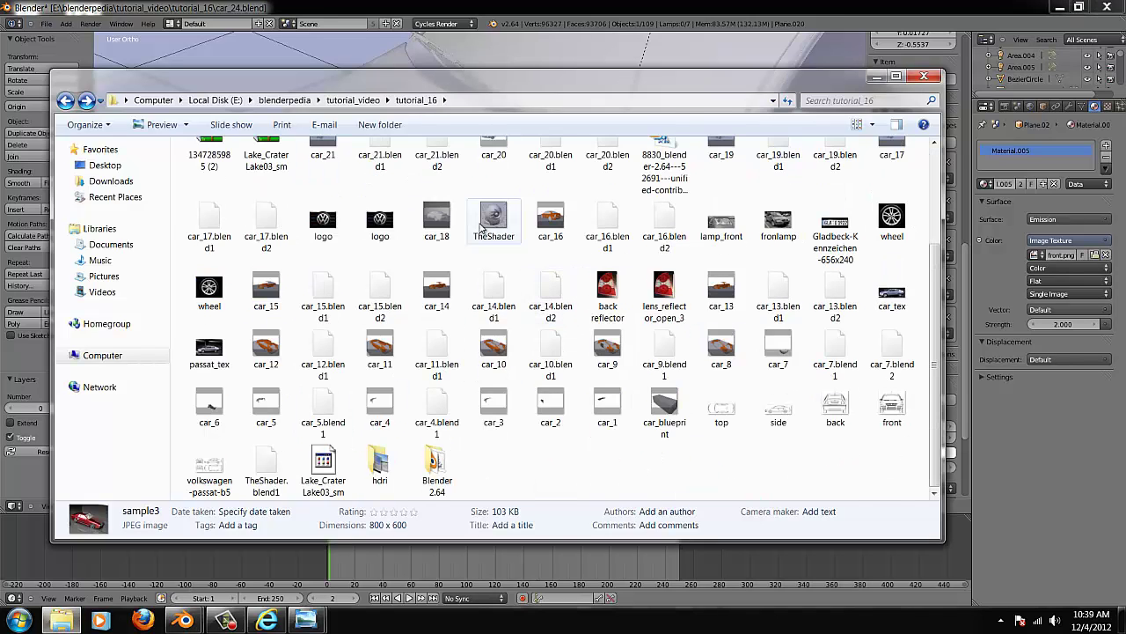
scroll(408, 216, up, 3)
scroll(583, 276, down, 3)
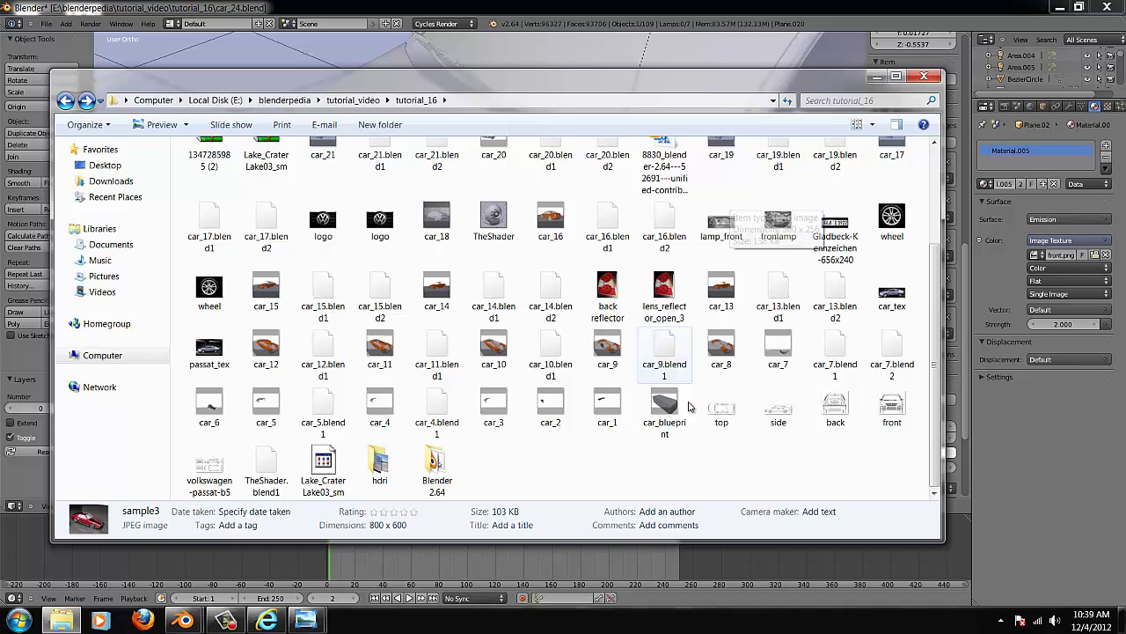
click(619, 294)
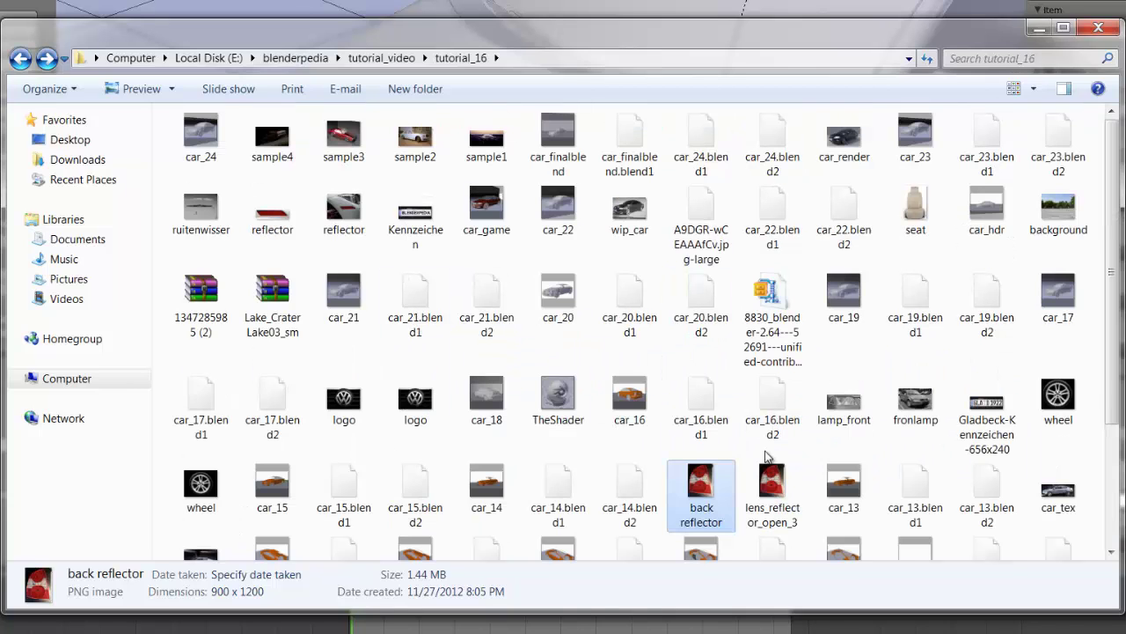
scroll(774, 454, up, 3)
click(846, 414)
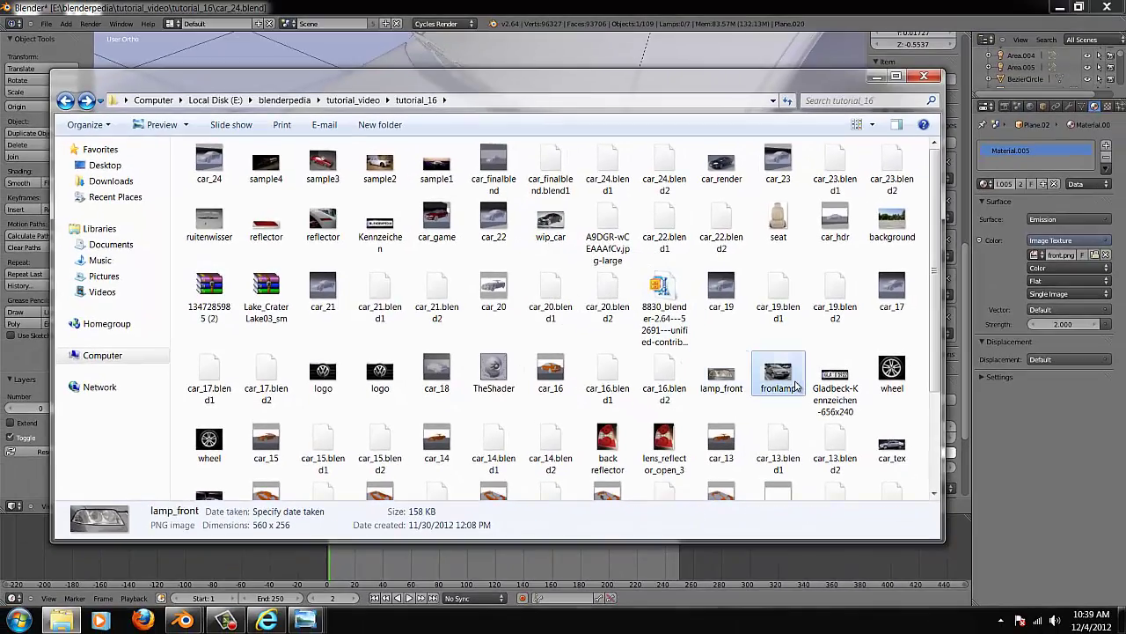
double_click(928, 414)
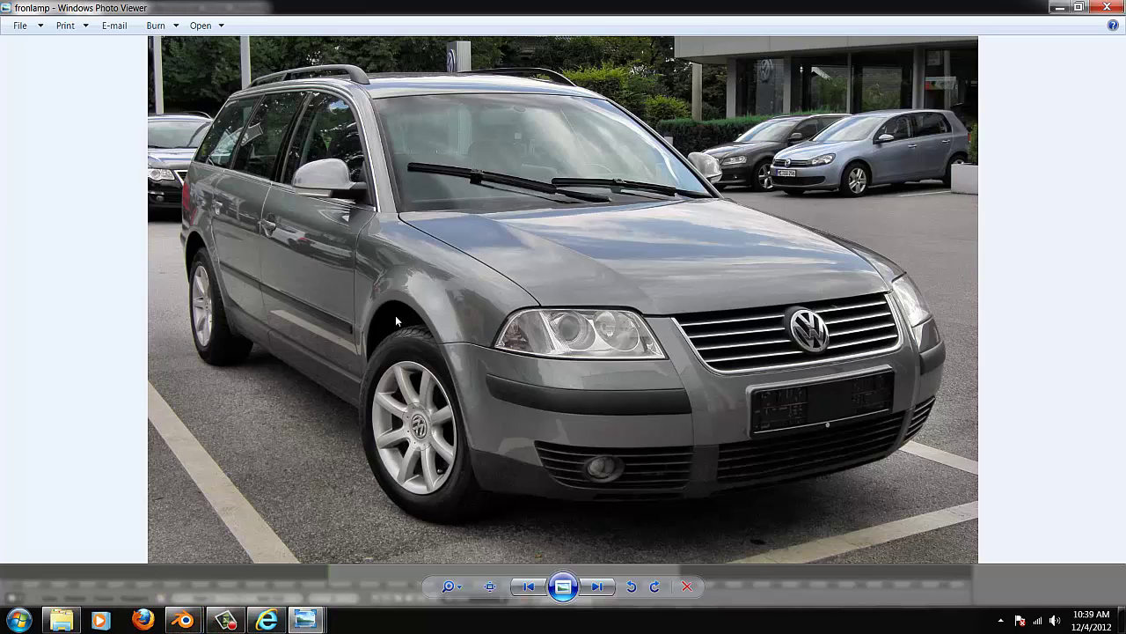
click(1048, 13)
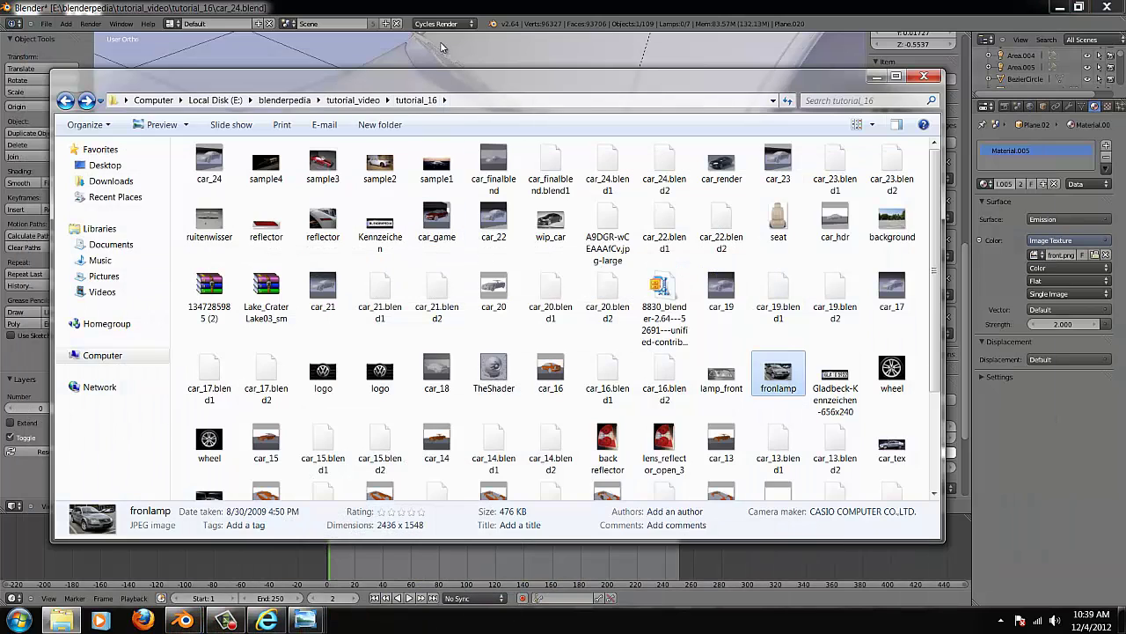
- Switch back to Blender and examine the car body from above and the front wheel and doors in front orthographic view
click(449, 7)
scroll(484, 146, down, 7)
middle_drag(533, 241, 450, 331)
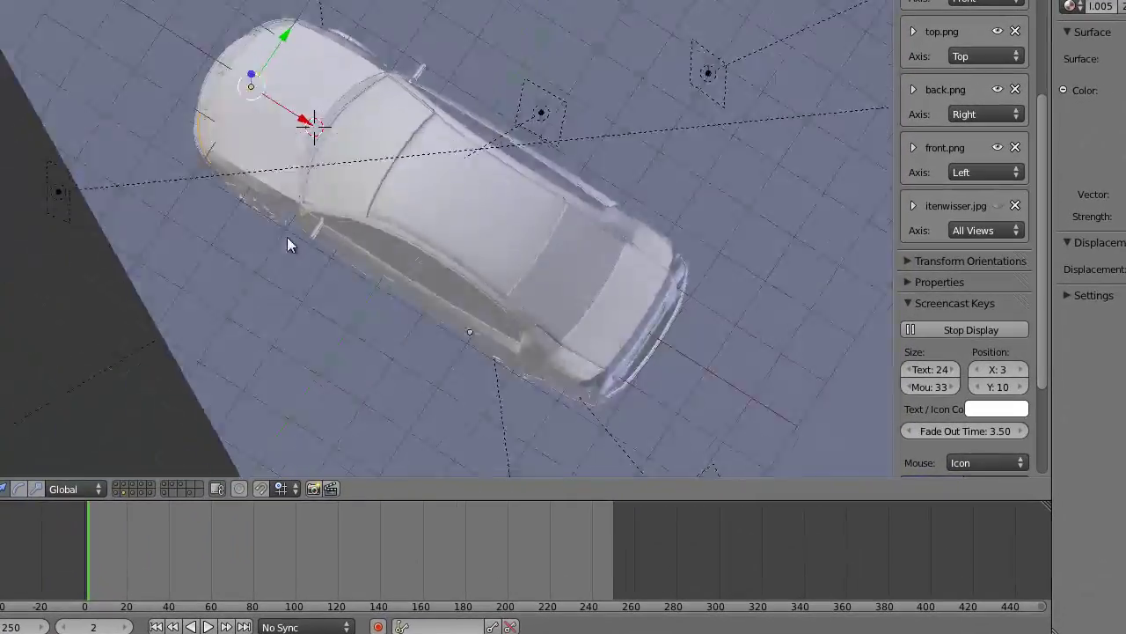
middle_drag(287, 237, 352, 115)
scroll(353, 115, up, 5)
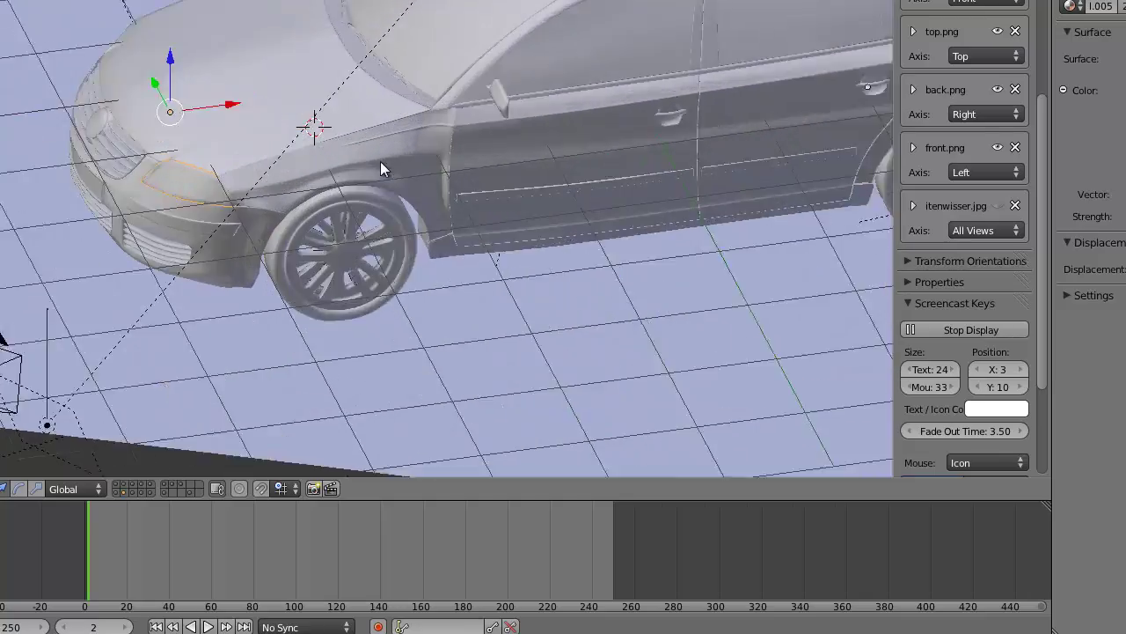
scroll(380, 161, up, 3)
scroll(388, 178, down, 4)
middle_drag(389, 191, 312, 191)
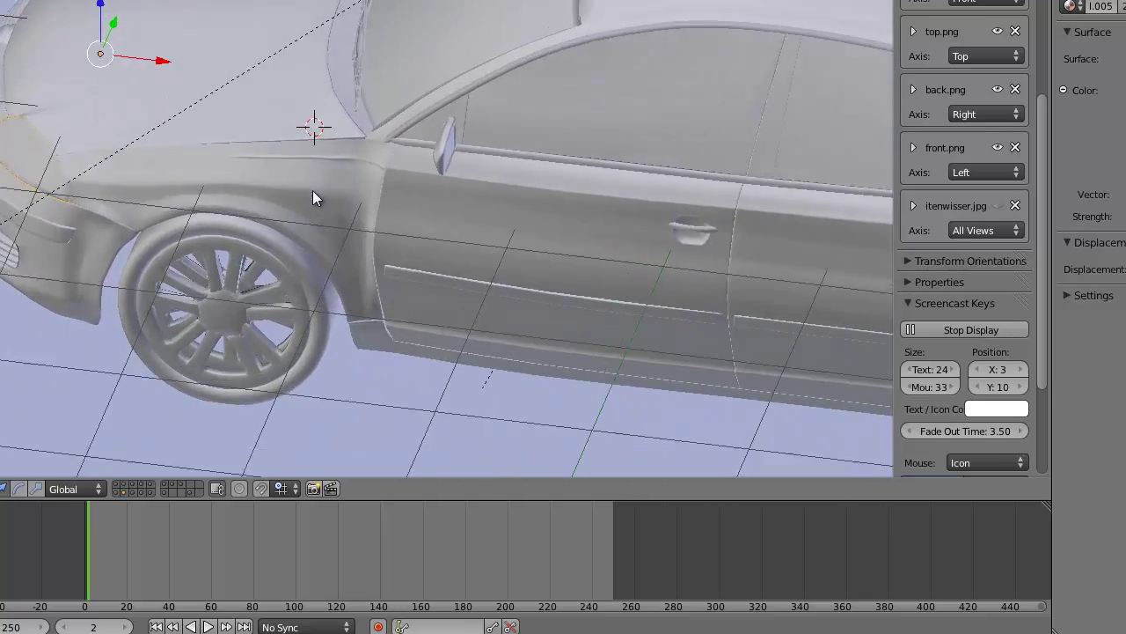
scroll(314, 188, up, 3)
scroll(314, 188, down, 3)
key(KP_3)
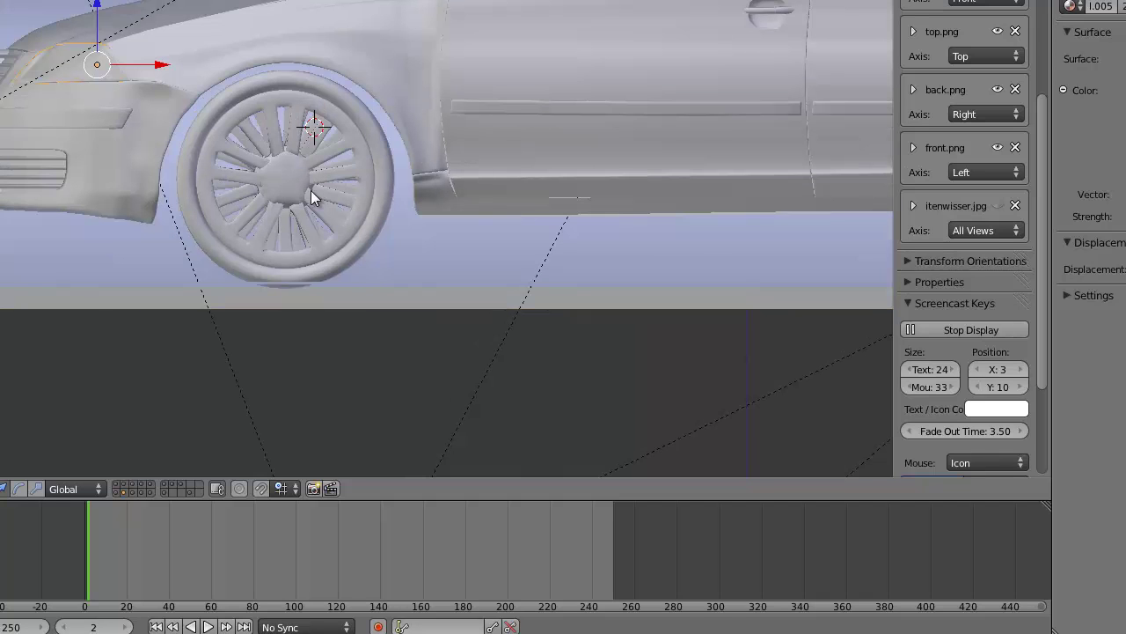
scroll(291, 201, down, 3)
scroll(300, 169, up, 5)
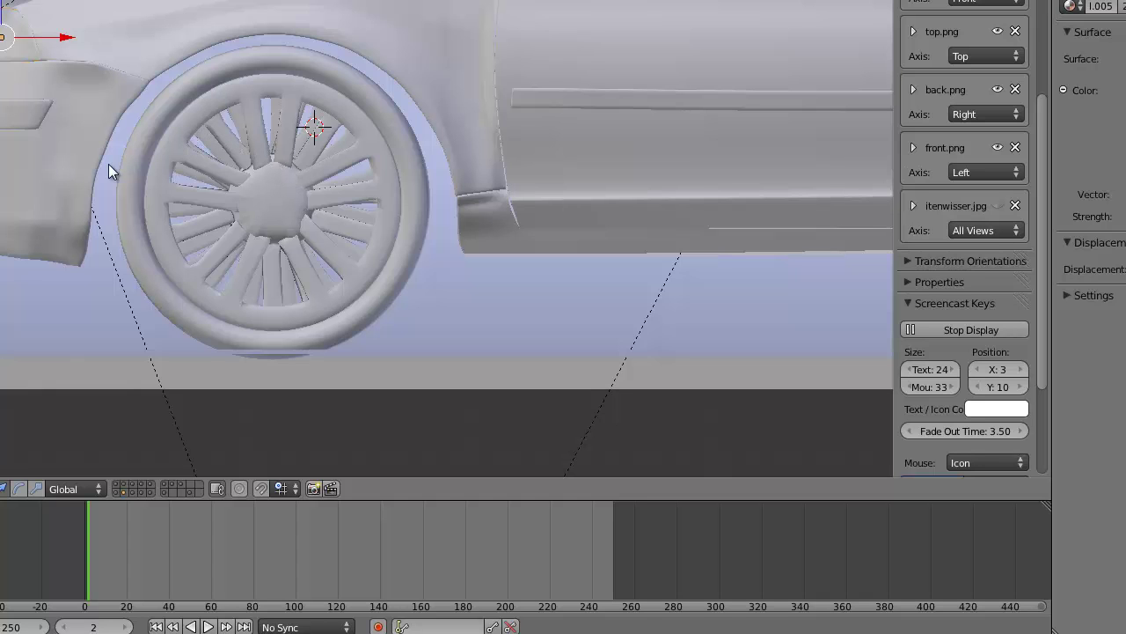
- Pick out the front bumper as a separate part and cancel its test move
right_click(56, 187)
scroll(165, 139, down, 2)
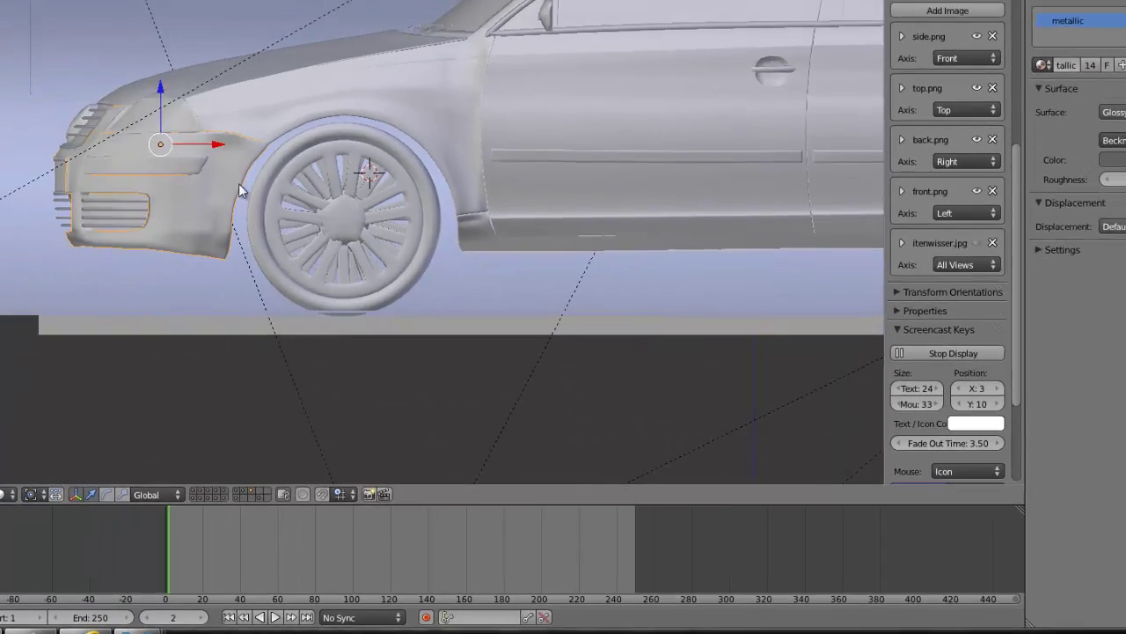
scroll(161, 128, up, 3)
scroll(317, 208, down, 2)
key(g)
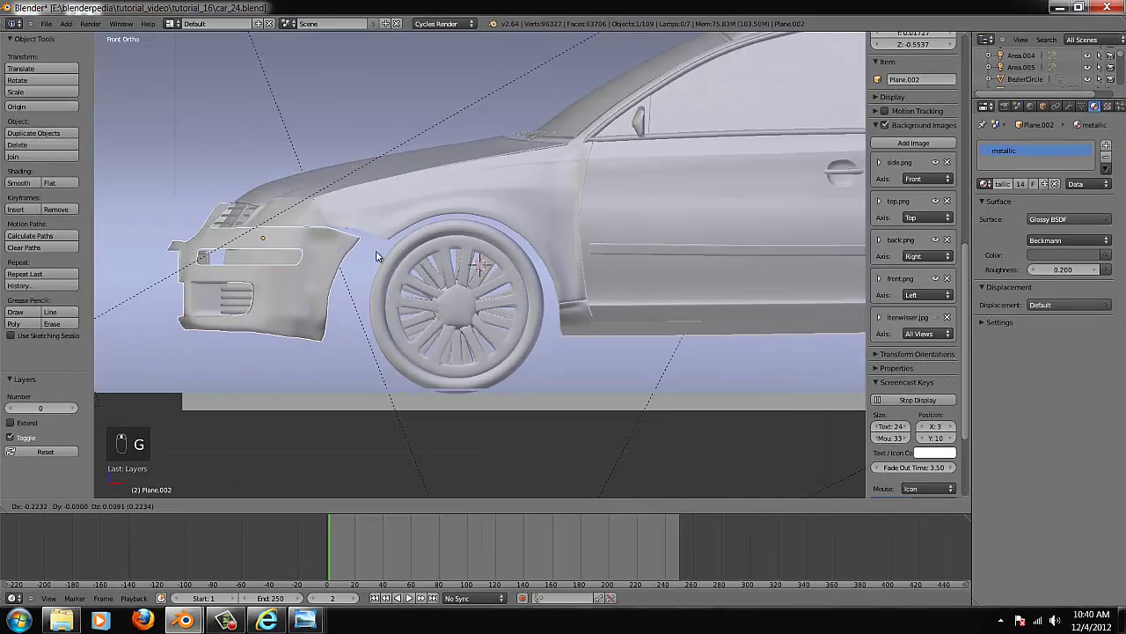
right_click(301, 275)
- Delete the front bumper to expose the parts behind it
key(ctrl+KP_Decimal)
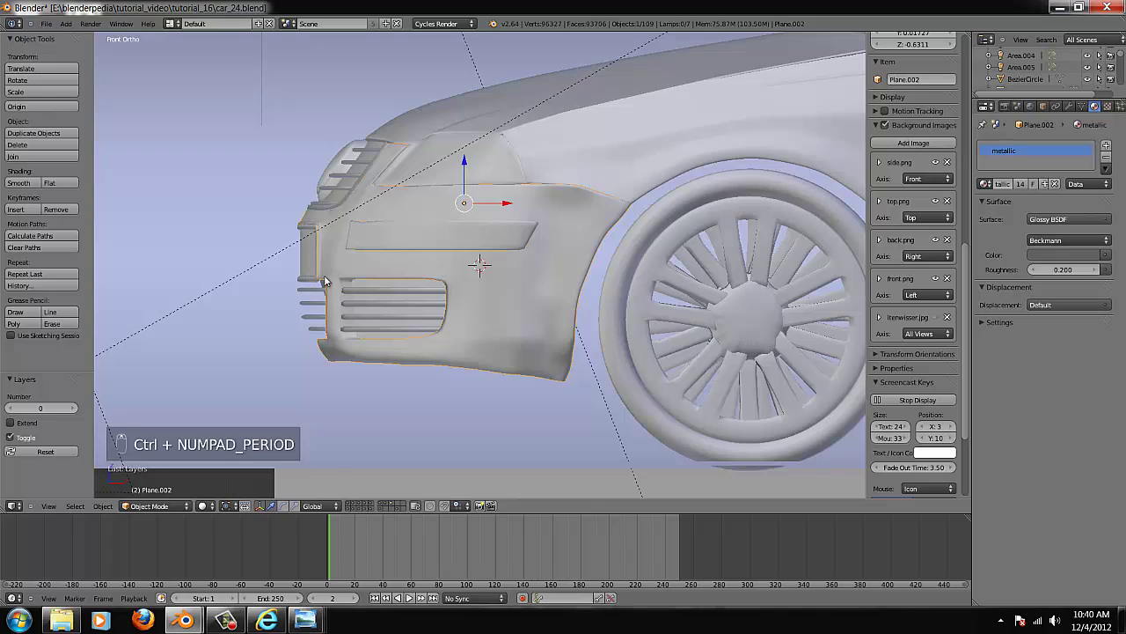
scroll(368, 309, down, 1)
key(x)
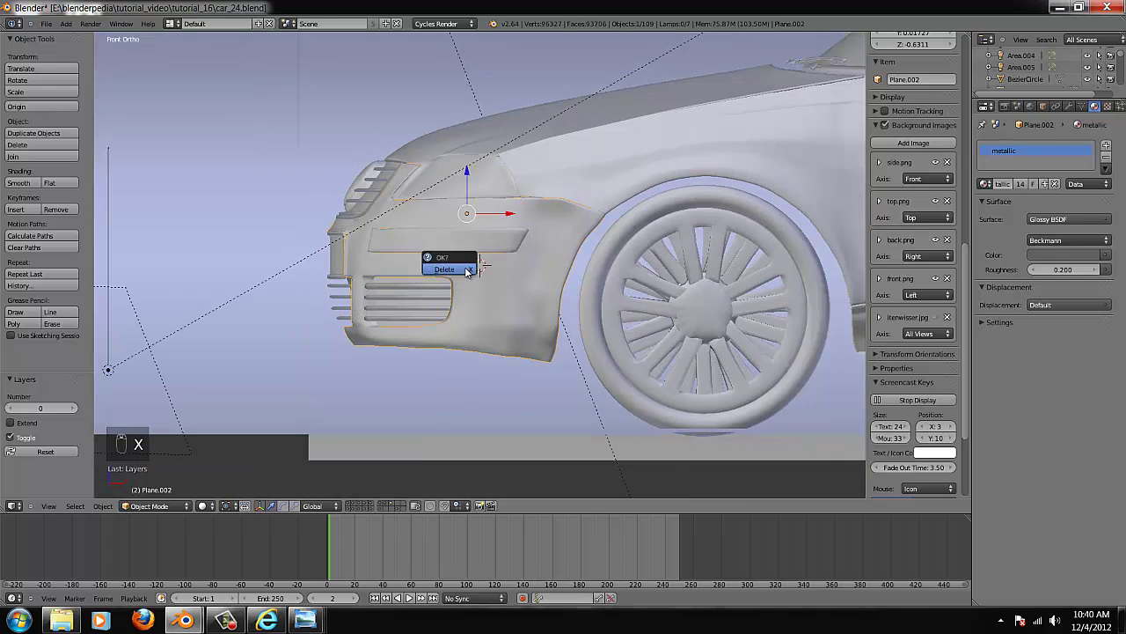
click(467, 272)
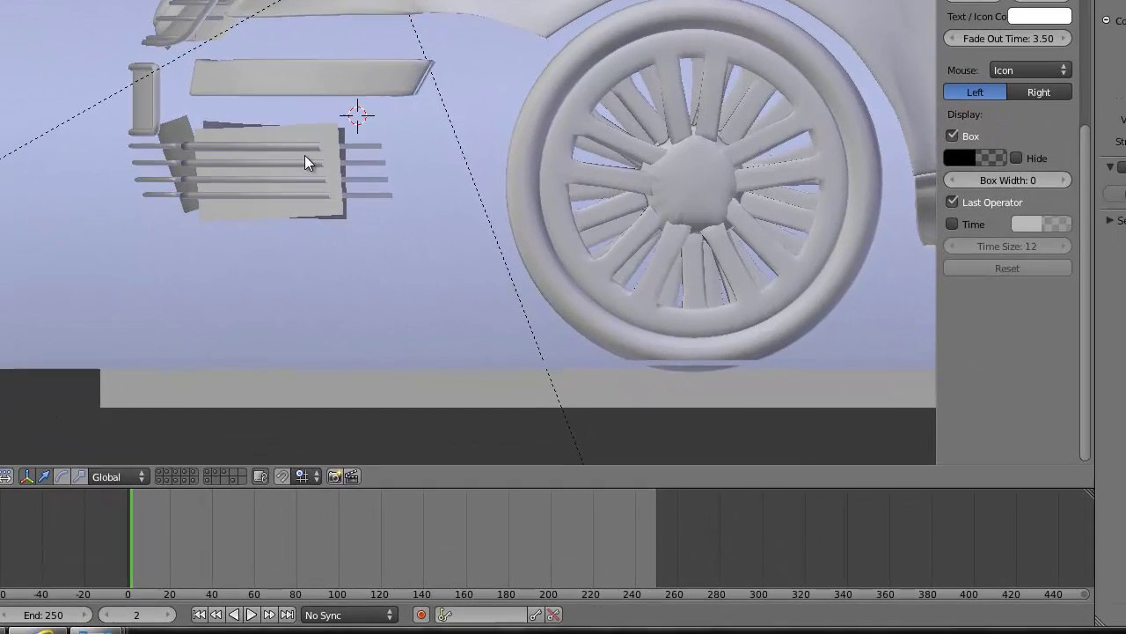
- Box-select the exposed lower grille bars and trim, cancel their test move, and undo back through the bumper deletion
right_click(446, 291)
key(b)
drag(345, 219, 60, 74)
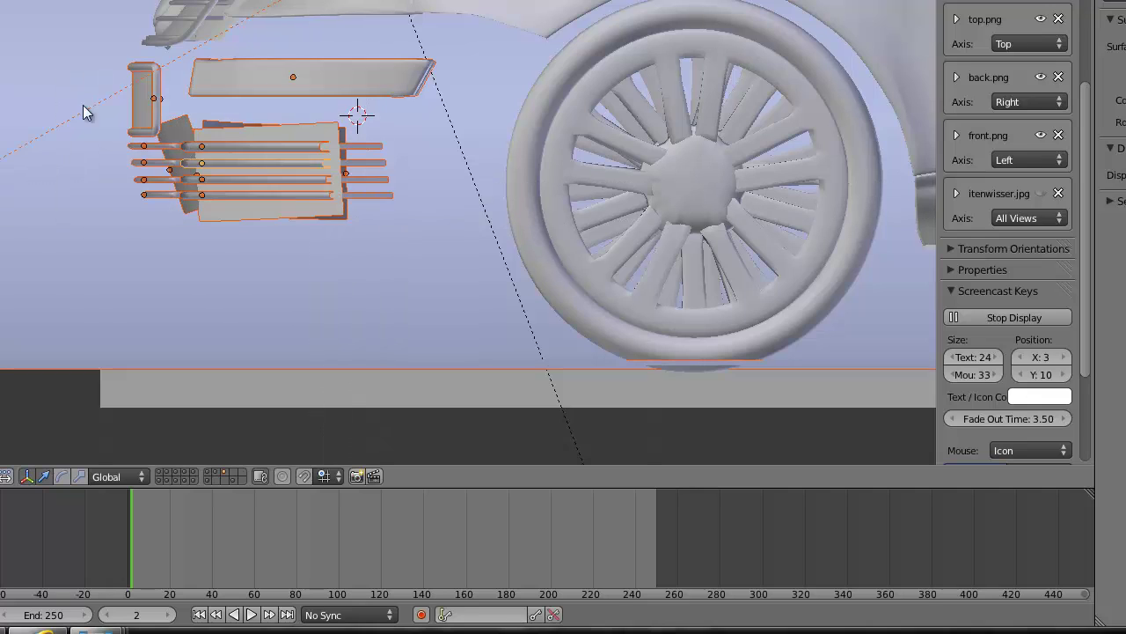
key(g)
right_click(86, 264)
key(ctrl+z)
key(ctrl+z)
key(ctrl+z)
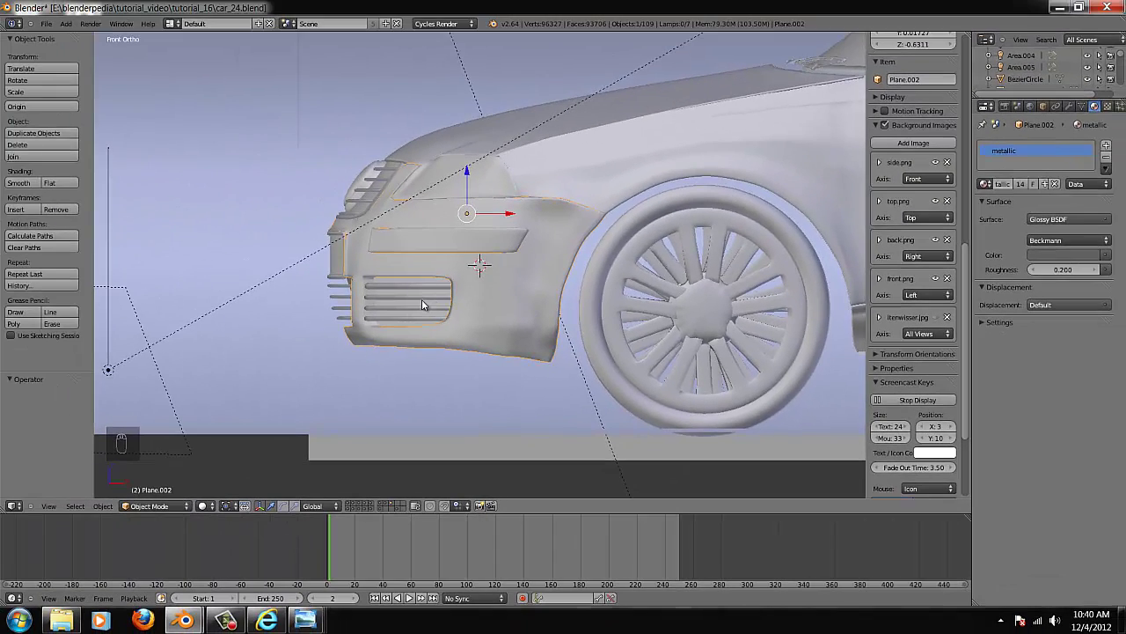
- Pick out the front fender above the wheel and examine how it meets the front door
scroll(419, 311, down, 2)
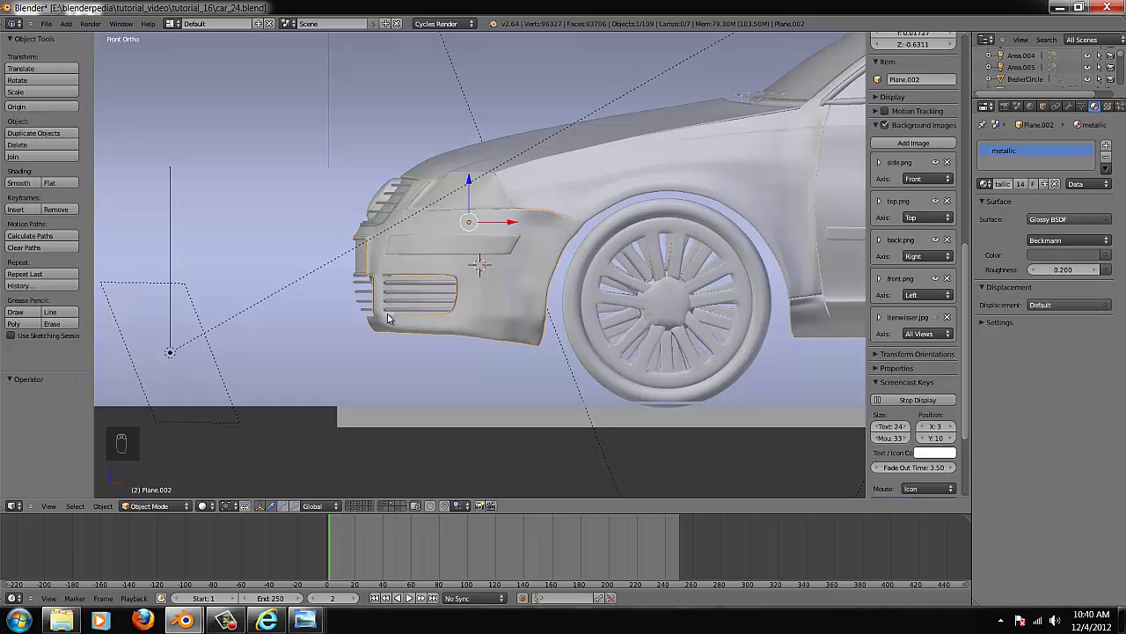
scroll(572, 145, down, 1)
right_click(589, 201)
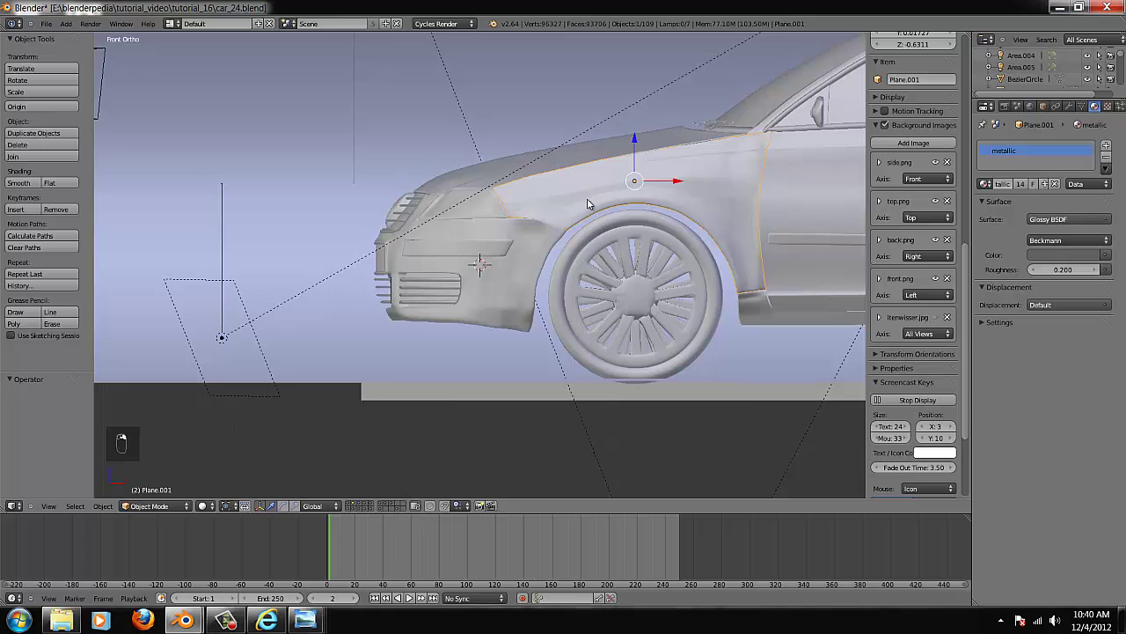
click(820, 174)
key(ctrl+KP_Decimal)
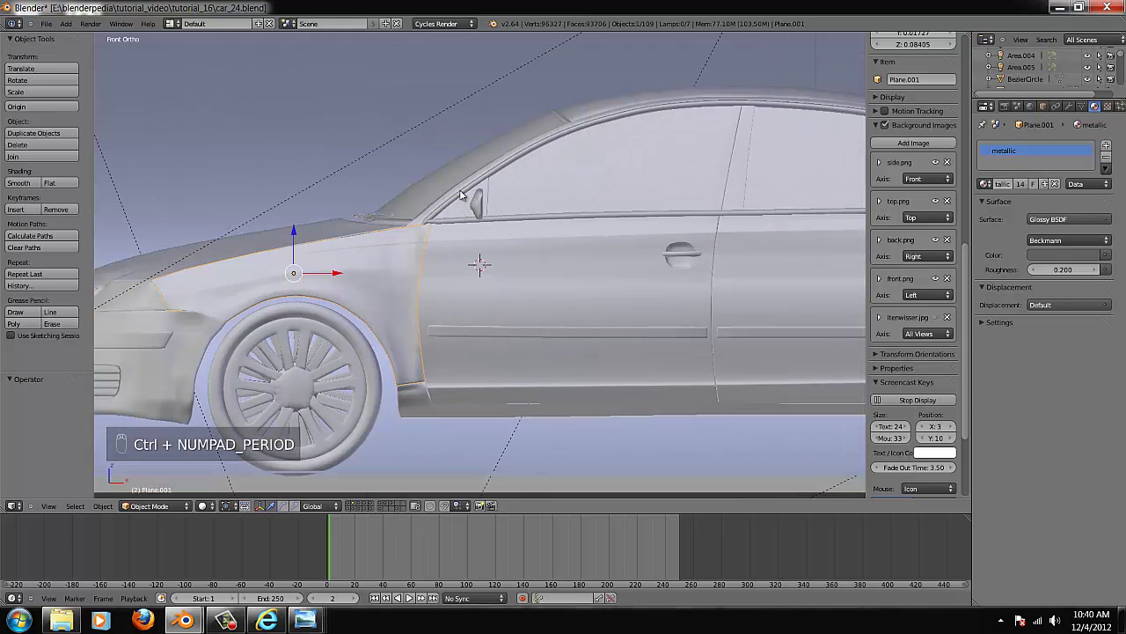
scroll(573, 297, down, 3)
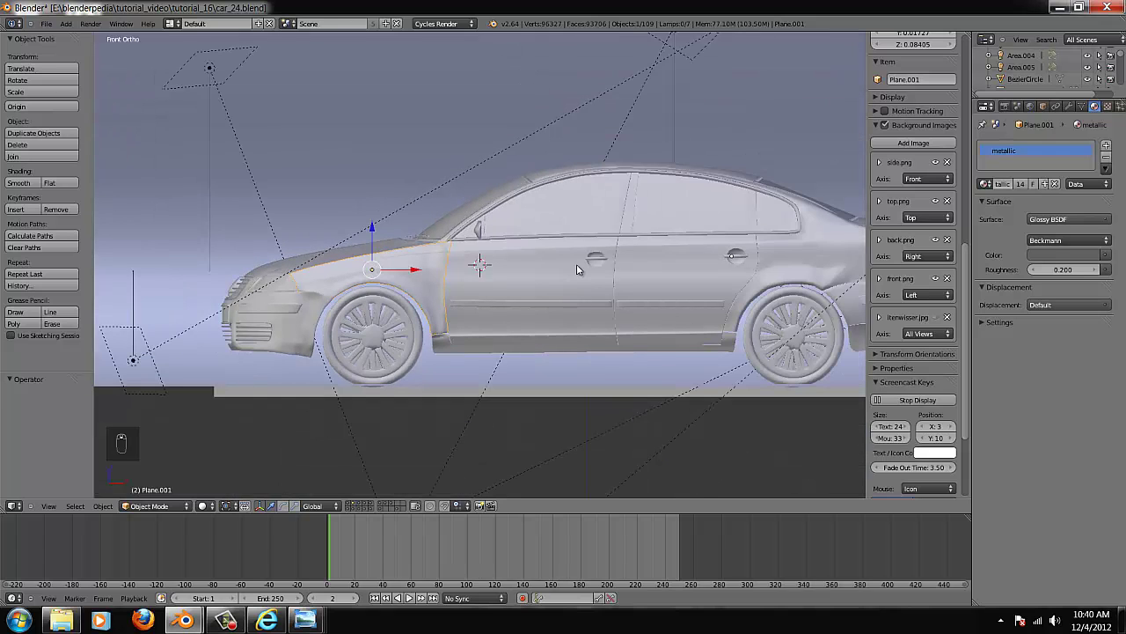
scroll(478, 375, up, 4)
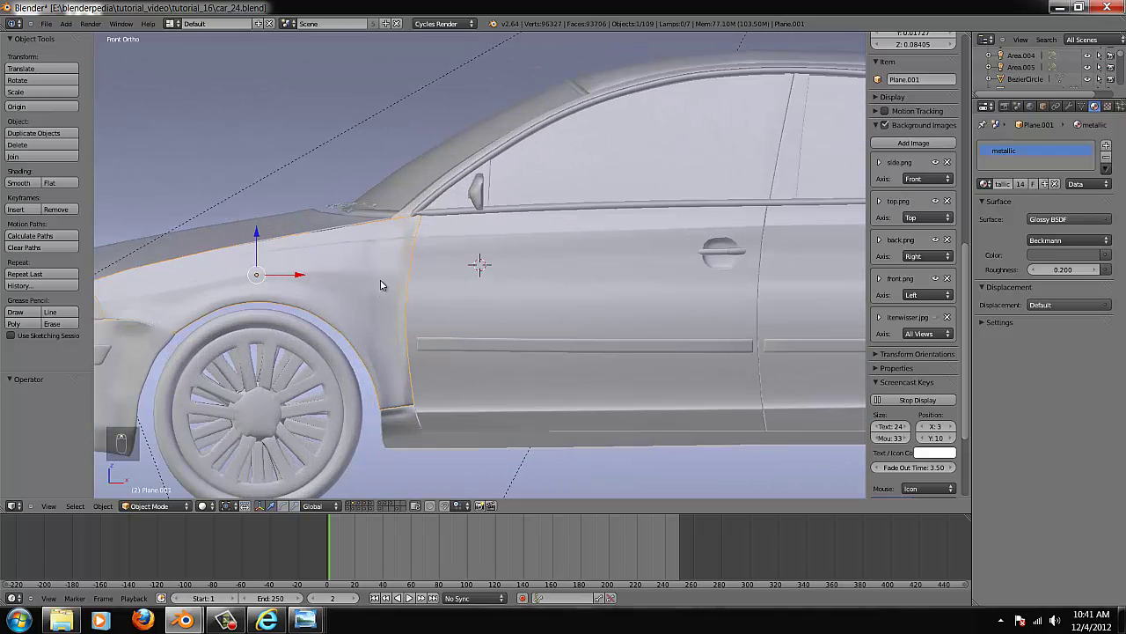
scroll(380, 285, down, 3)
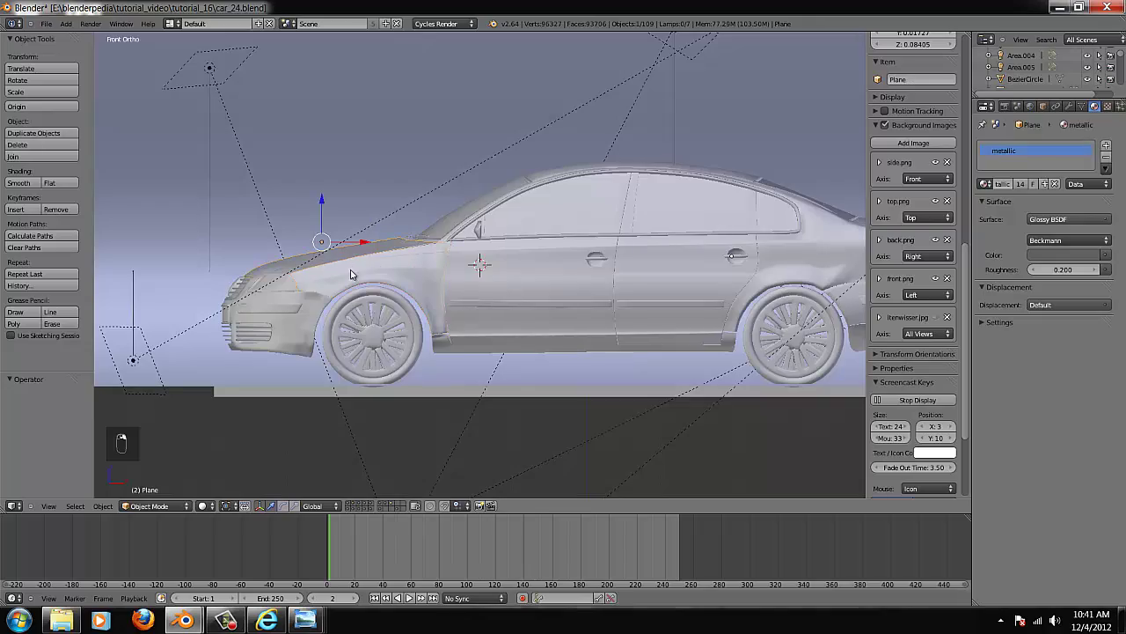
- Pick out further body panels in turn, including the rear door and the roof
middle_drag(323, 266, 348, 273)
key(KP_1)
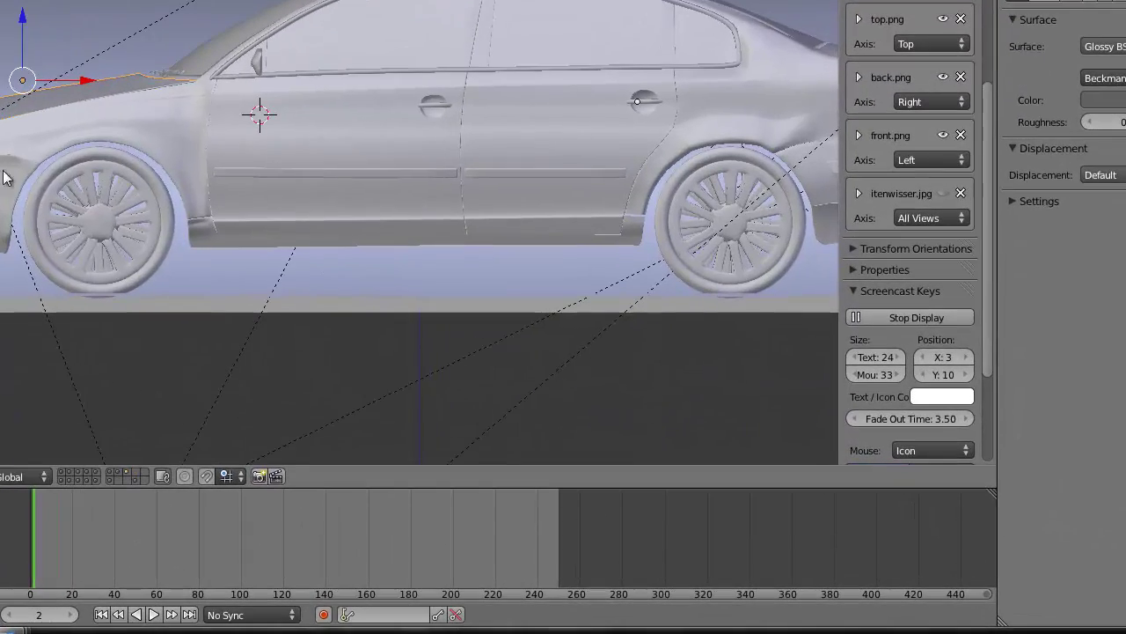
right_click(92, 167)
right_click(600, 156)
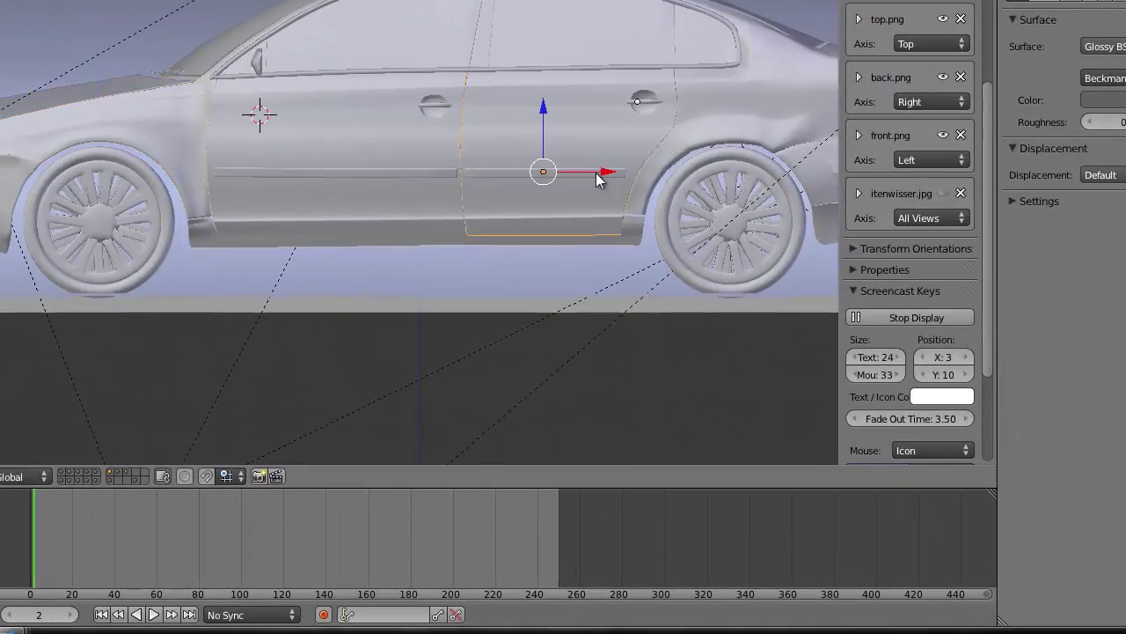
middle_drag(602, 161, 506, 22)
right_click(770, 134)
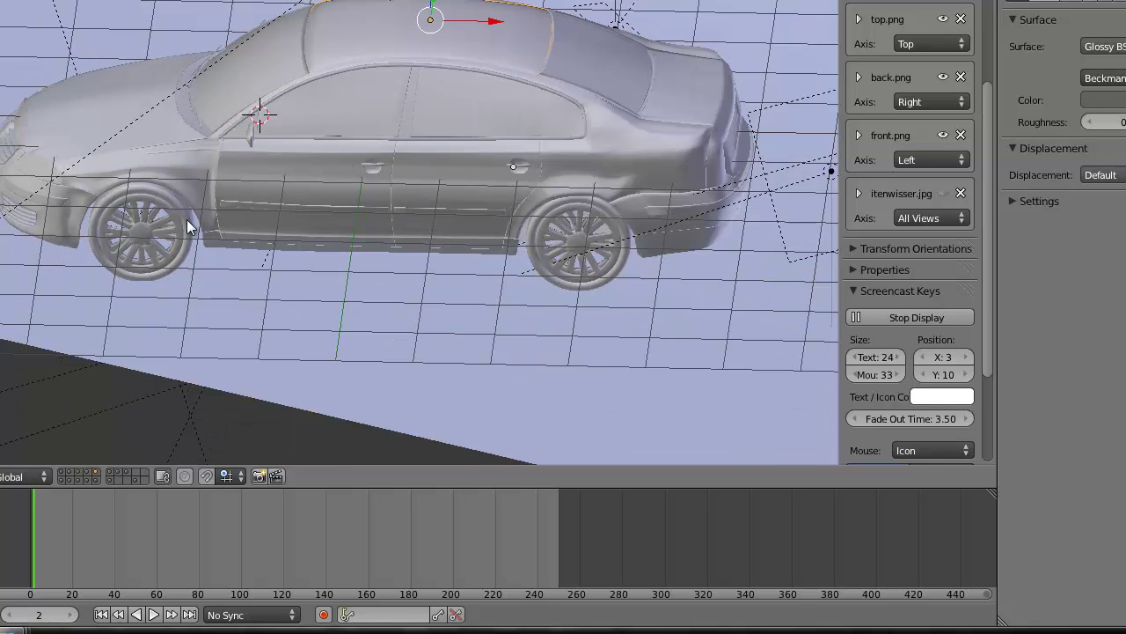
- Return to the front orthographic view and inspect the front wheel arch and door up close
key(KP_3)
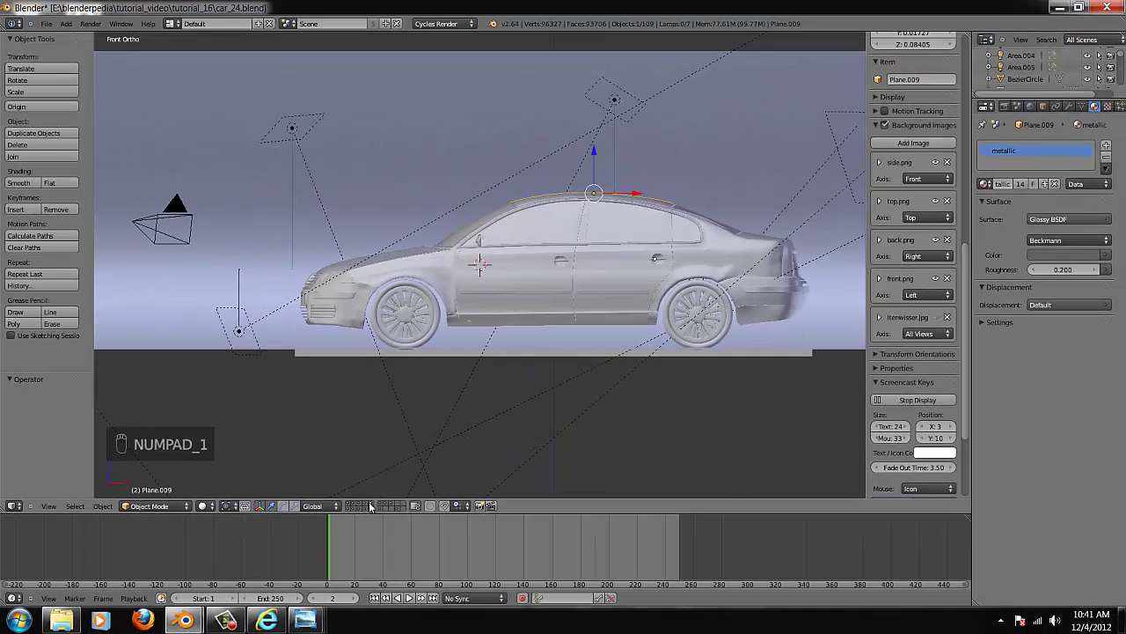
scroll(449, 356, up, 5)
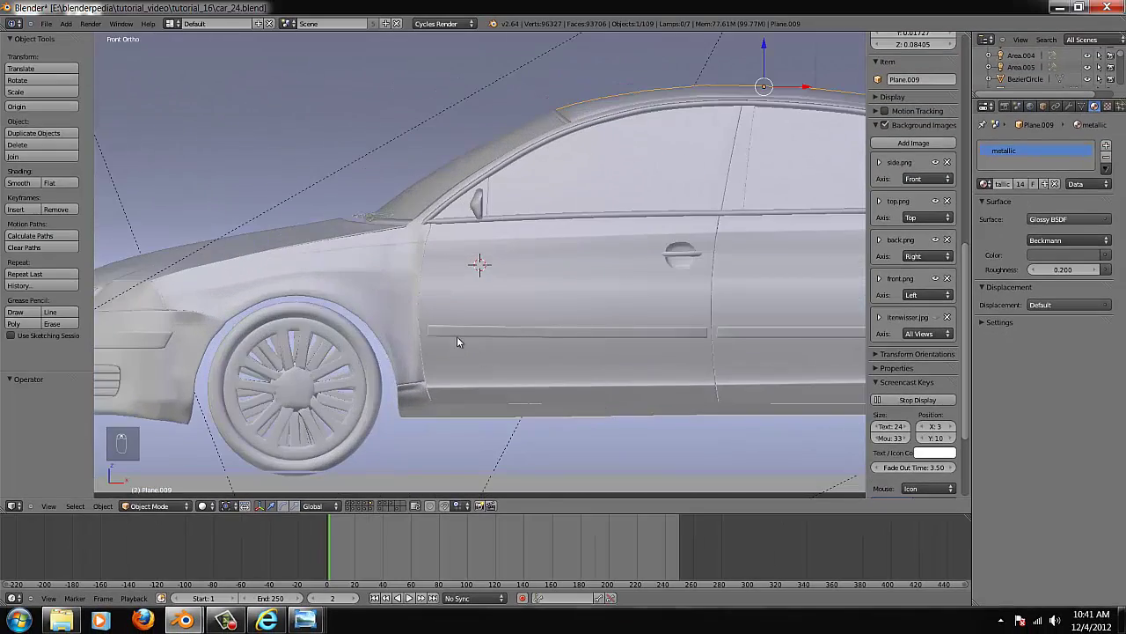
scroll(493, 340, down, 3)
middle_drag(437, 314, 454, 320)
scroll(396, 349, up, 4)
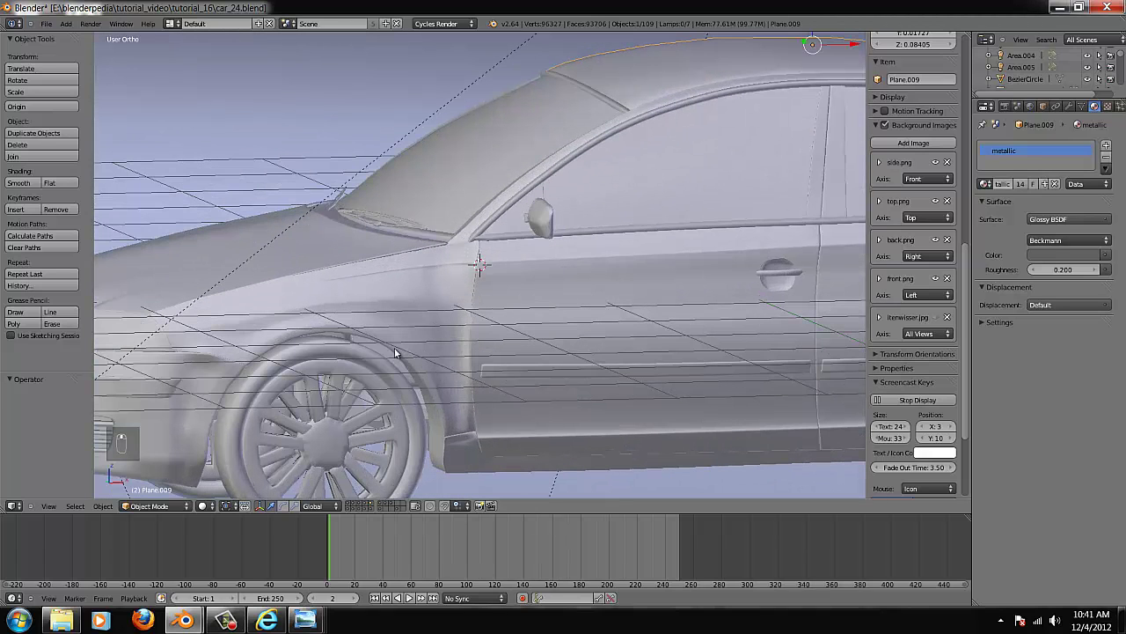
- Pick out the wing mirror, cancel its test move, and pick out the chrome trim around the side windows
right_click(359, 384)
right_click(543, 211)
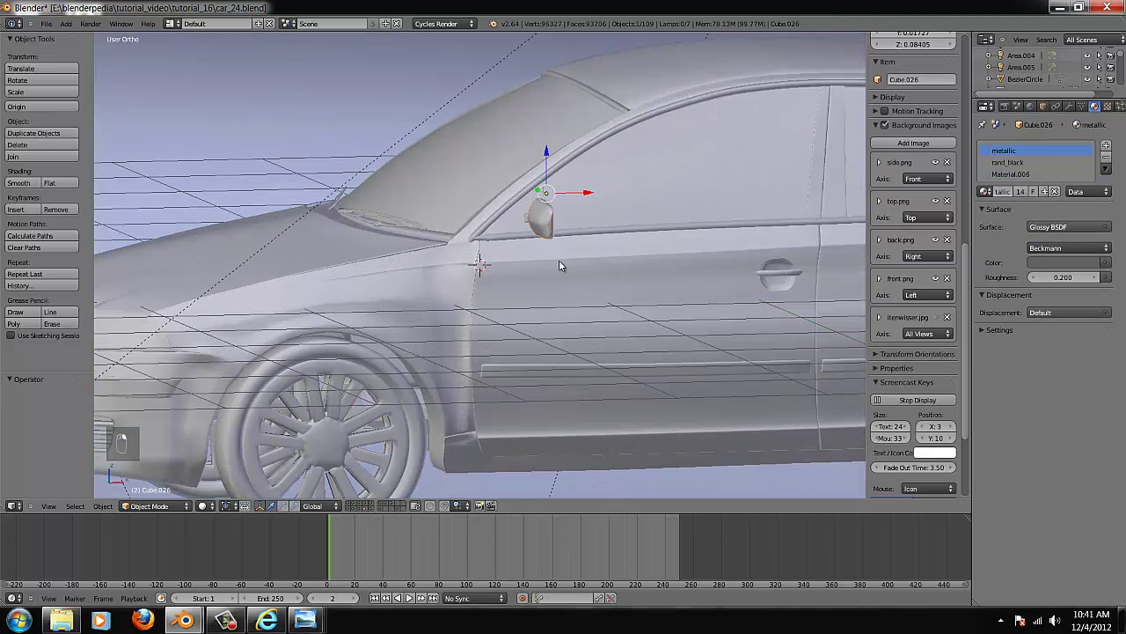
key(g)
right_click(534, 252)
right_click(589, 149)
middle_drag(604, 206, 624, 265)
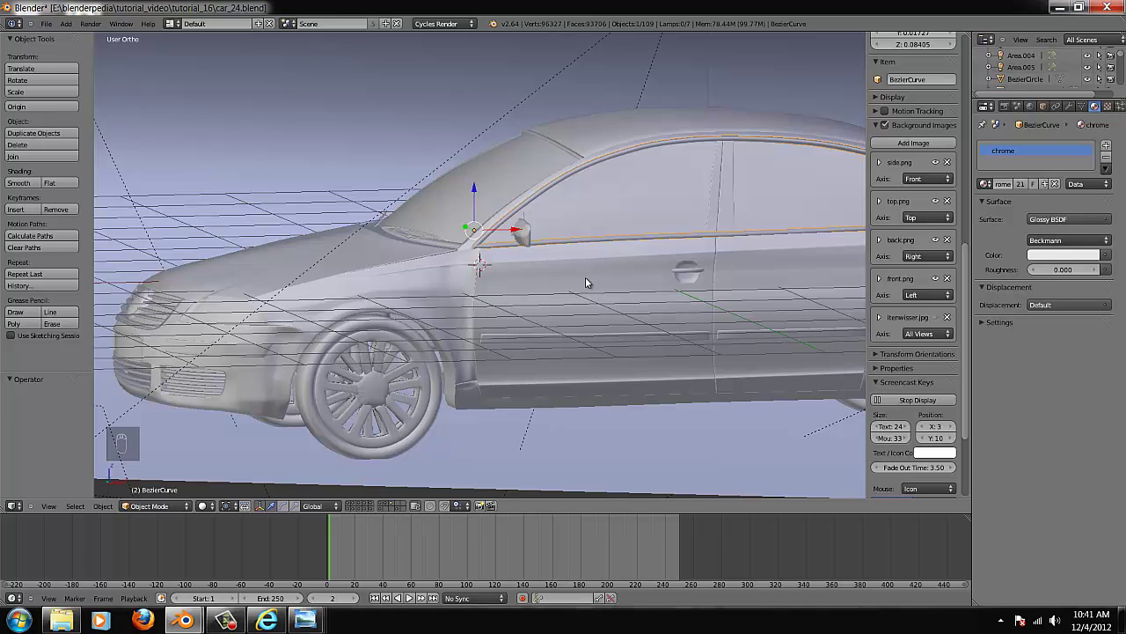
- Examine the car's doors, side windows, front wheel arch and windshield from several angles
scroll(642, 258, down, 1)
middle_drag(576, 319, 576, 321)
middle_drag(457, 265, 397, 286)
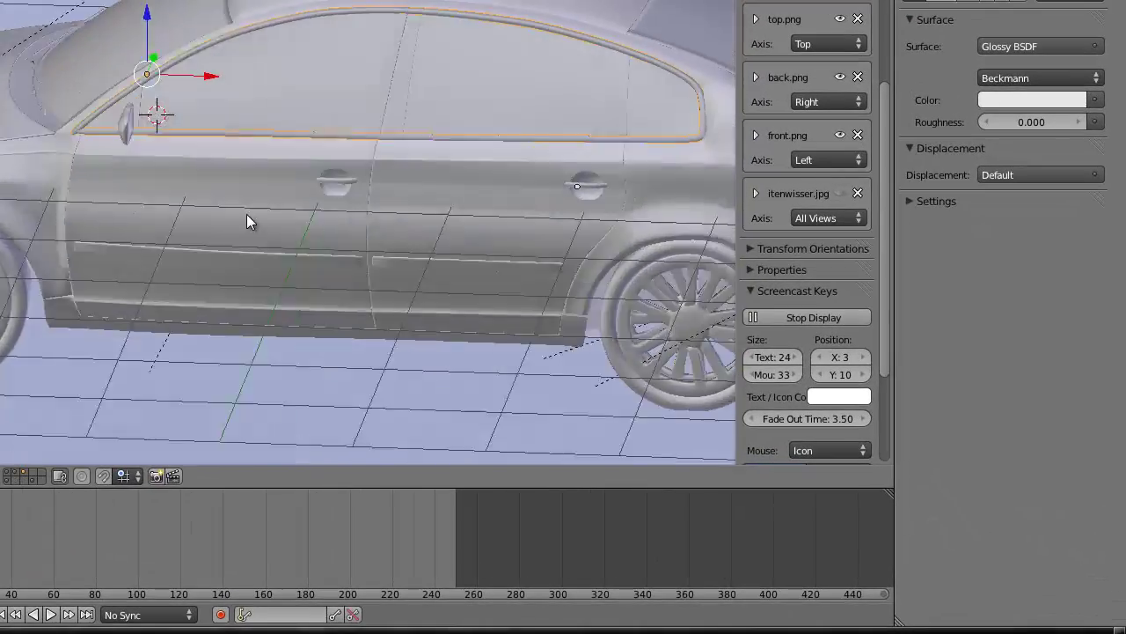
middle_drag(227, 226, 293, 206)
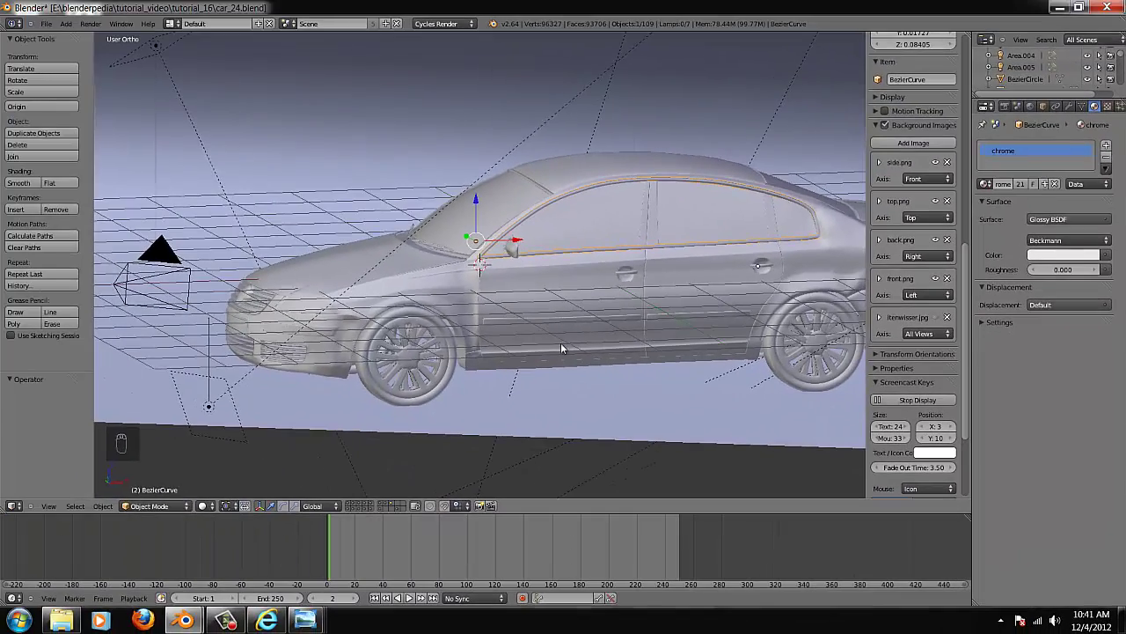
scroll(556, 354, up, 5)
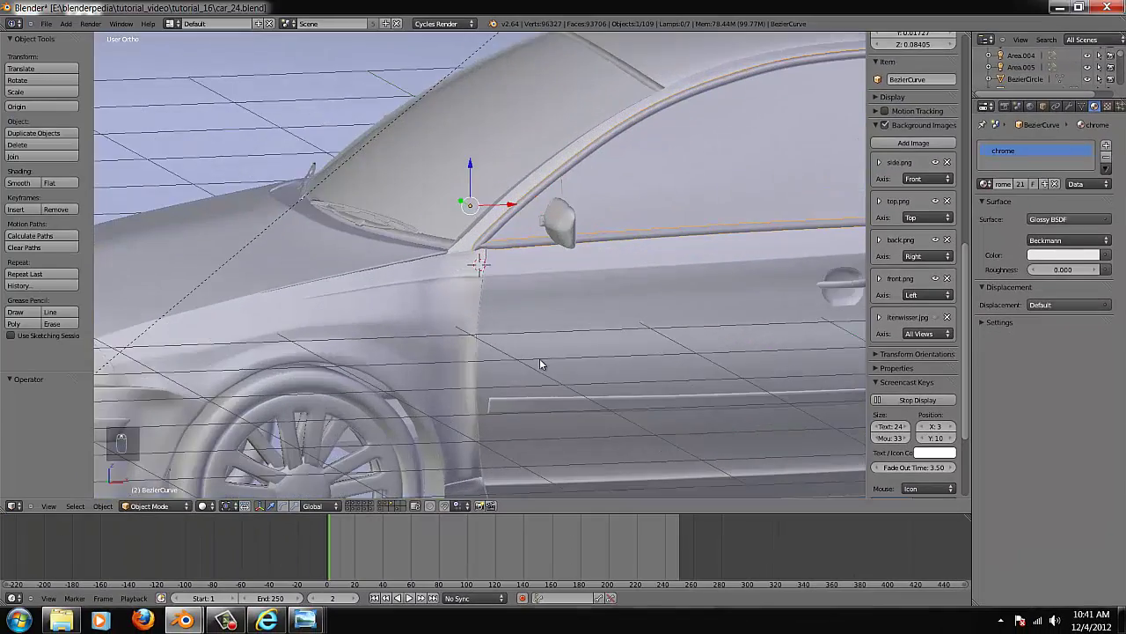
scroll(540, 360, down, 4)
middle_drag(541, 360, 633, 350)
scroll(637, 364, up, 5)
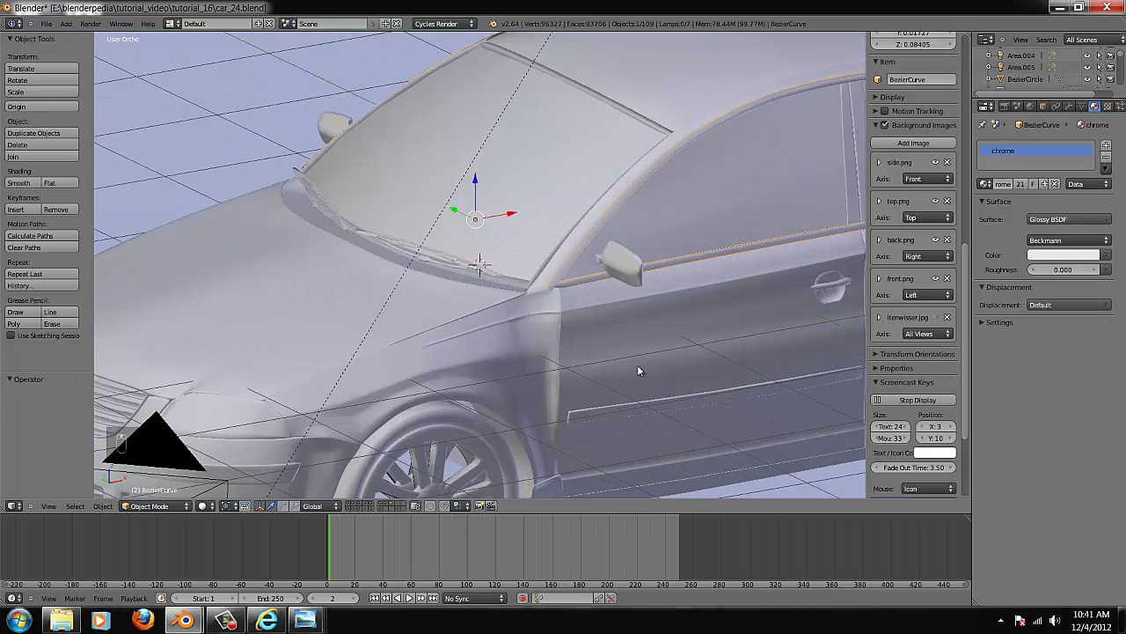
- Select the front fender above the wheel and cancel a test move of it
right_click(564, 335)
key(g)
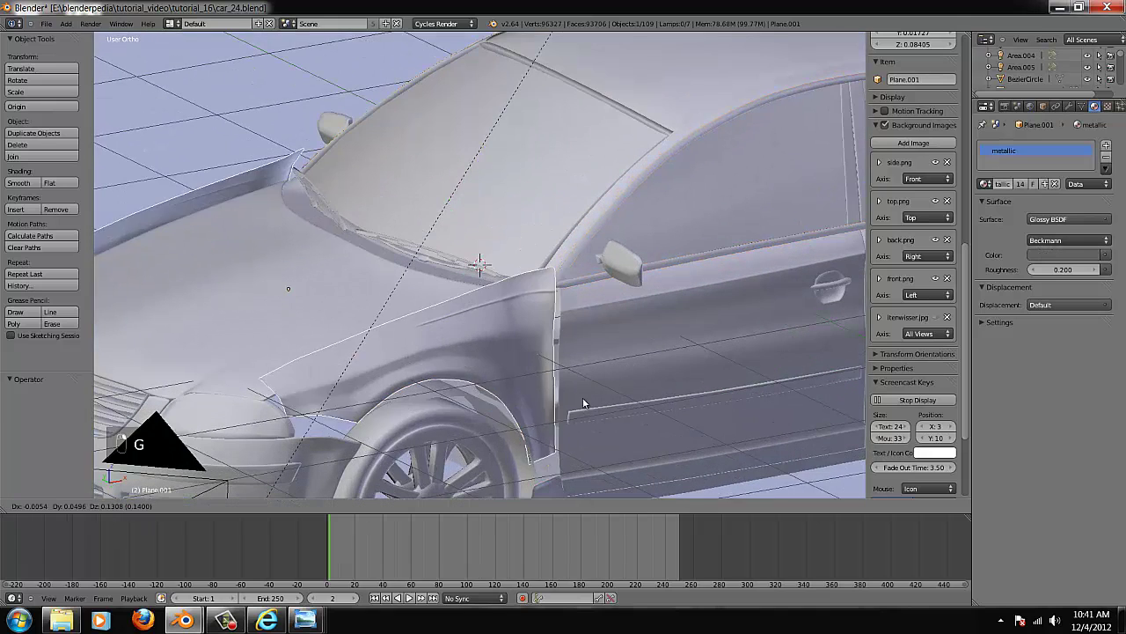
right_click(576, 388)
- Inspect the selected fender's rear corner by the front door in a top wireframe view
click(543, 340)
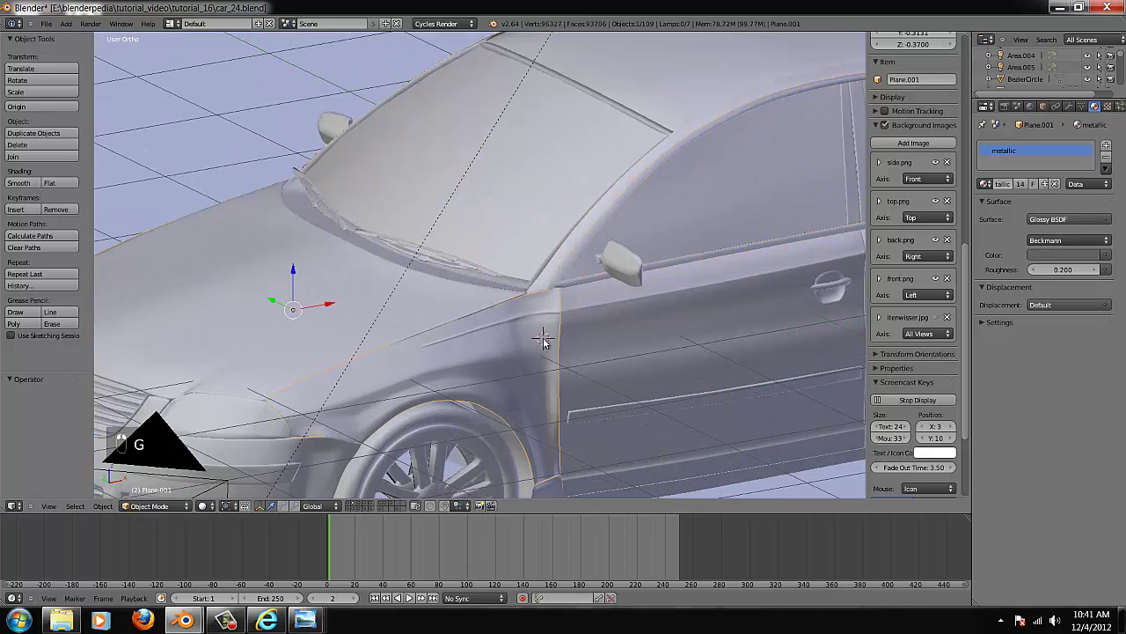
key(ctrl+KP_Decimal)
key(KP_7)
key(z)
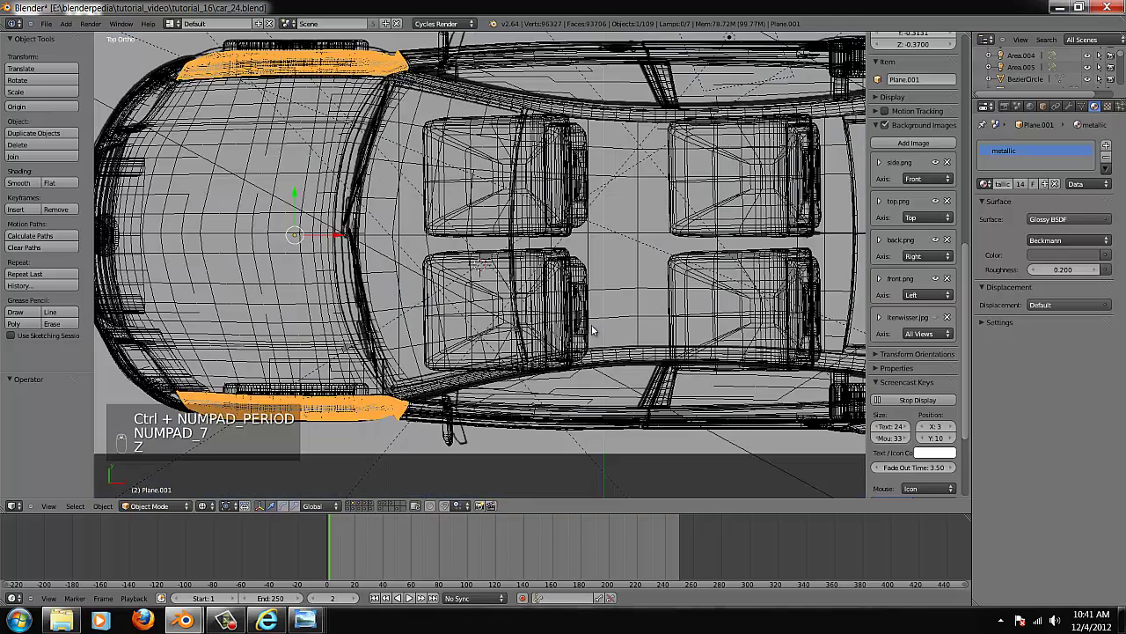
click(385, 400)
key(ctrl+KP_Decimal)
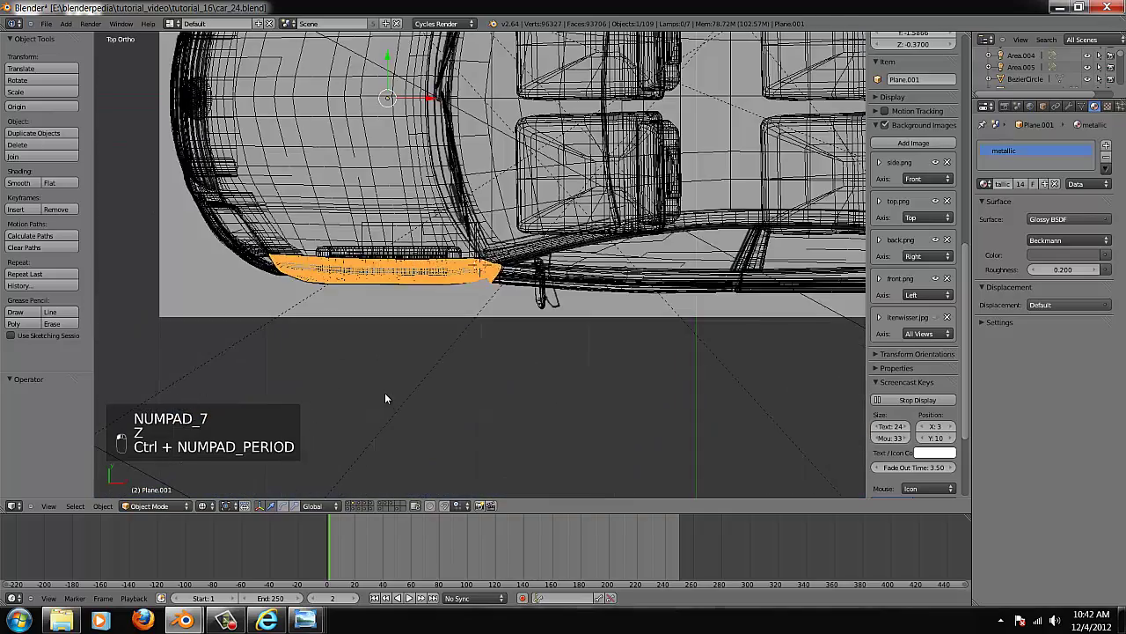
scroll(386, 396, up, 5)
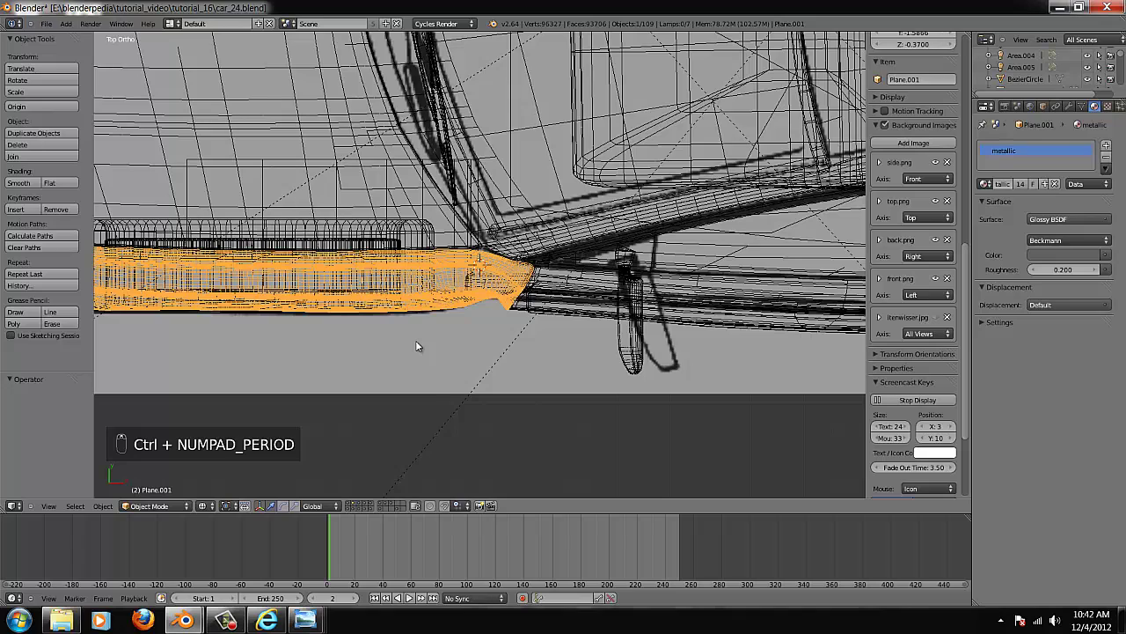
- Switch to the left wireframe view and show only the fender's layer against the reference drawing of the car's front
key(ctrl+KP_3)
key(z)
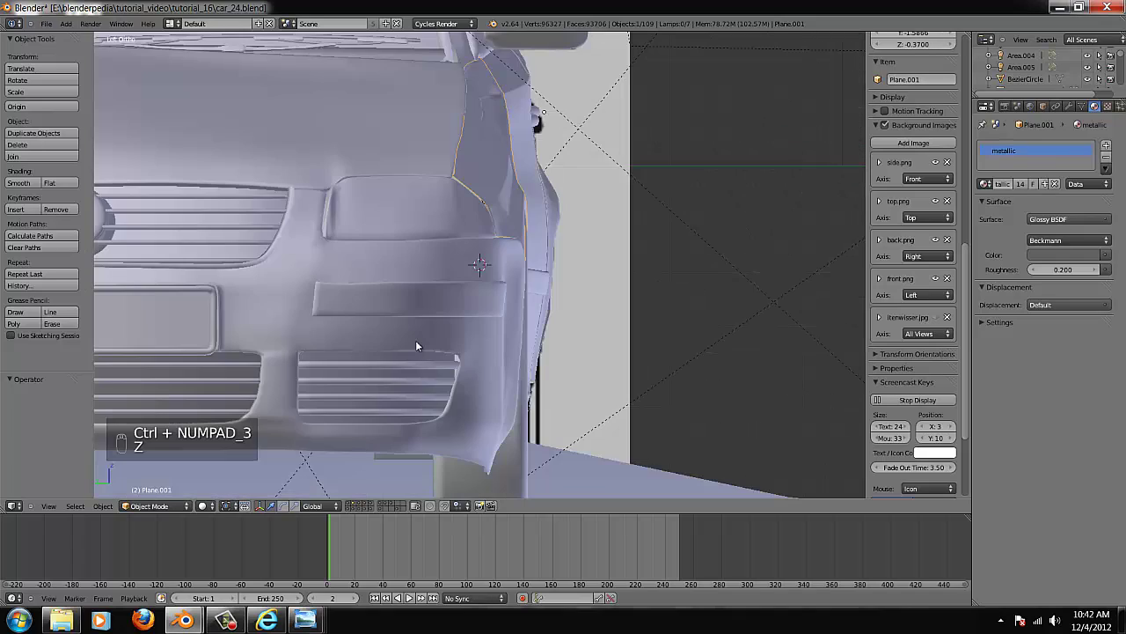
key(z)
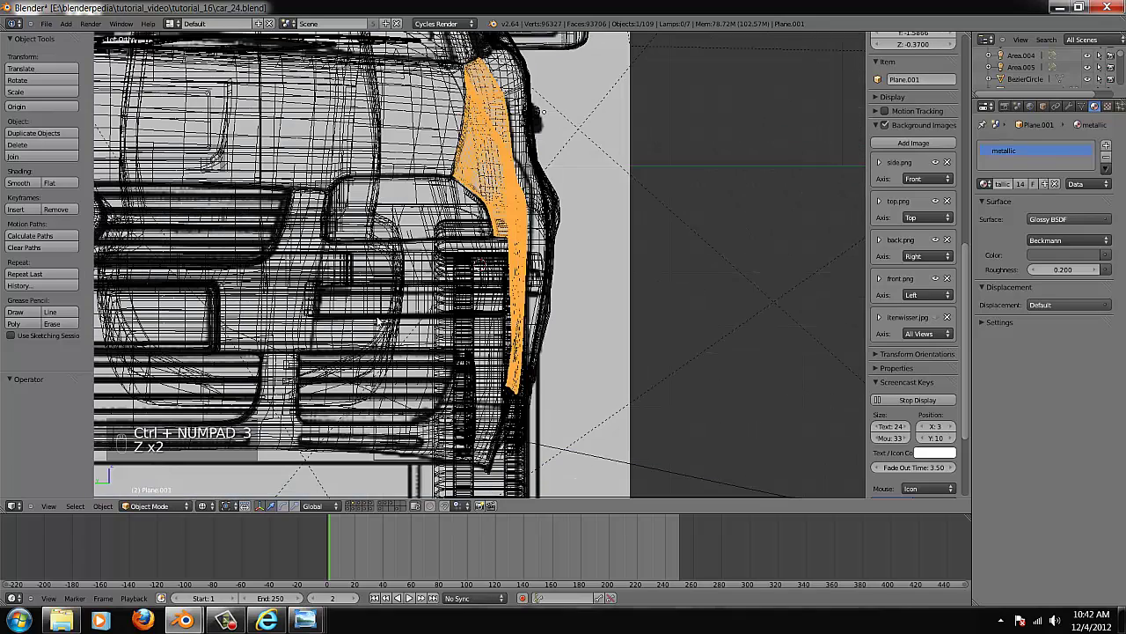
click(353, 504)
scroll(546, 171, up, 2)
scroll(546, 172, down, 2)
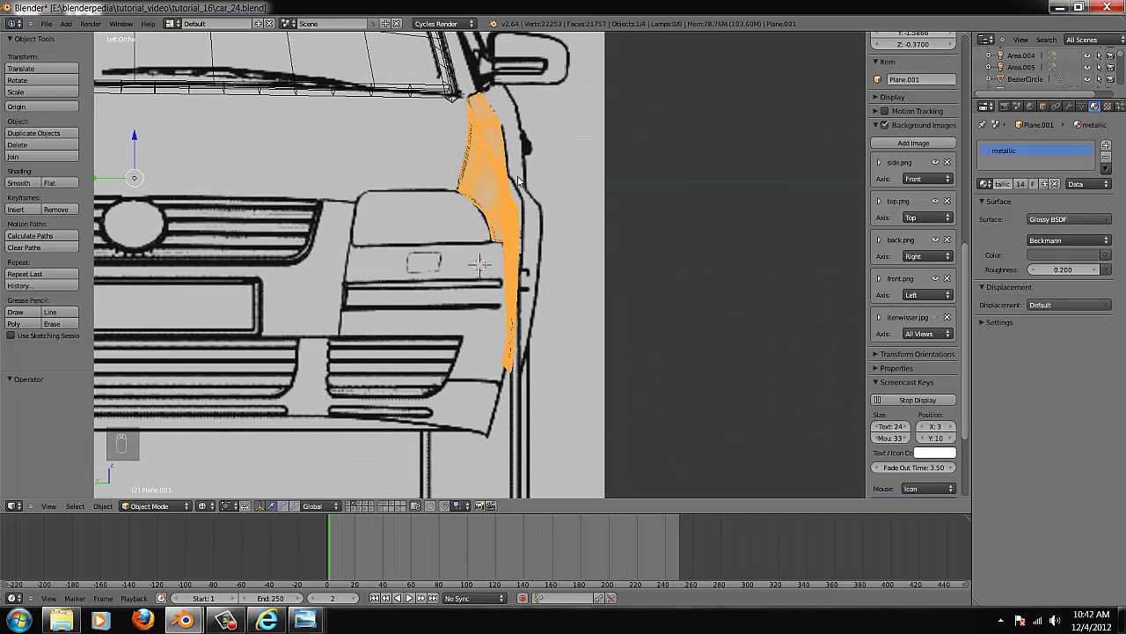
- Try moving the isolated fender over the reference drawing and cancel both moves
key(g)
right_click(545, 154)
key(g)
right_click(461, 193)
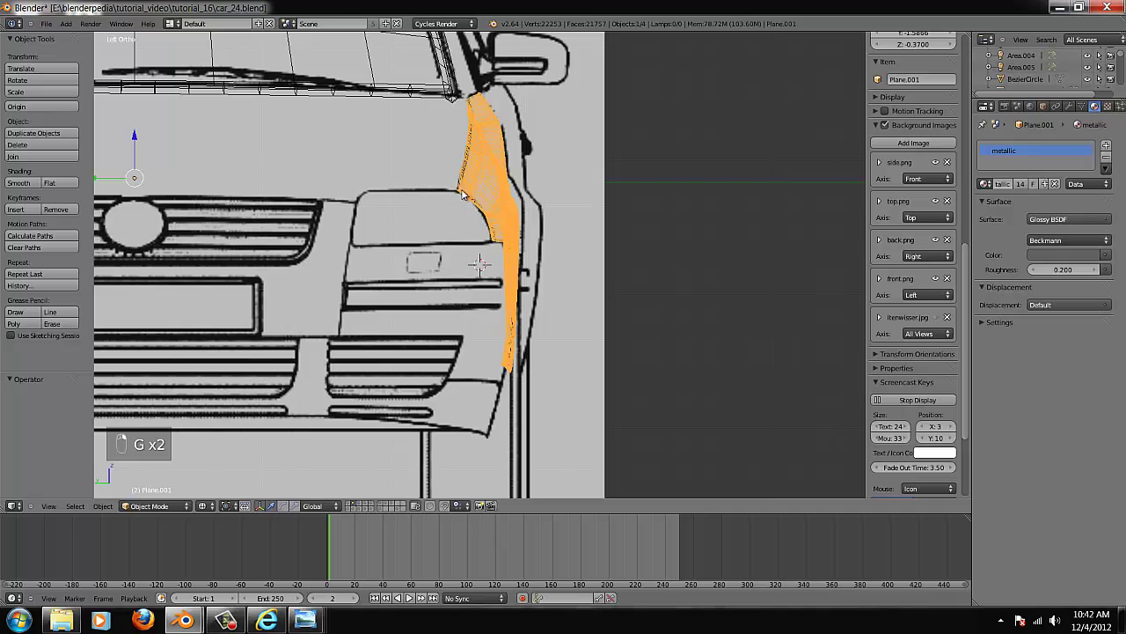
- Return to the front view and turn off the fender's Subdivision Surface display in the viewport
key(KP_1)
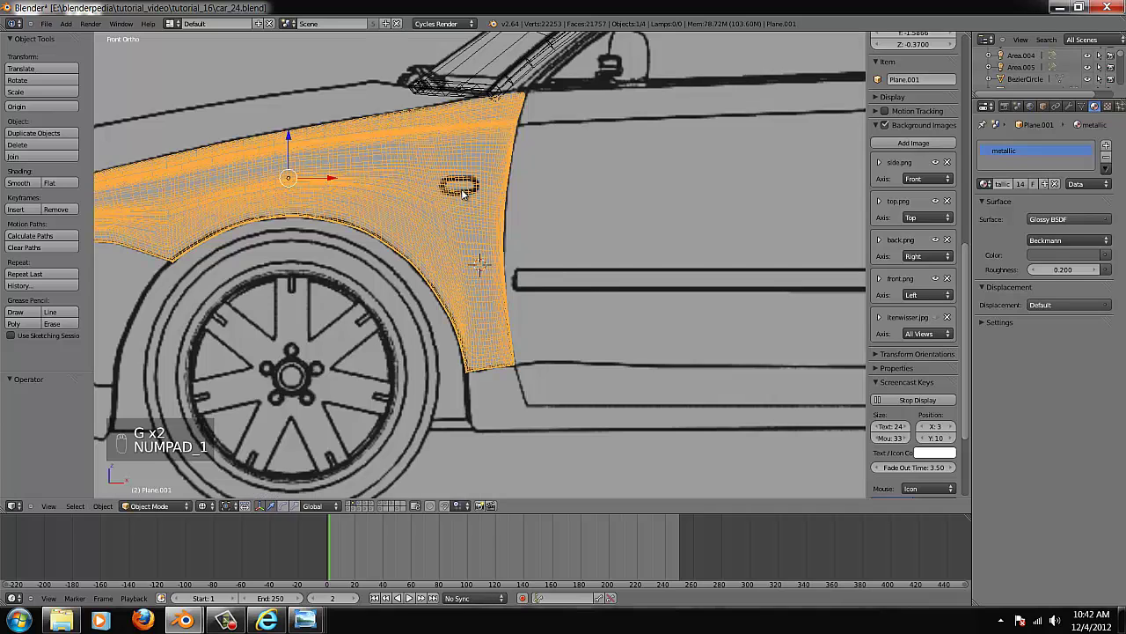
scroll(464, 193, up, 2)
key(Tab)
key(Tab)
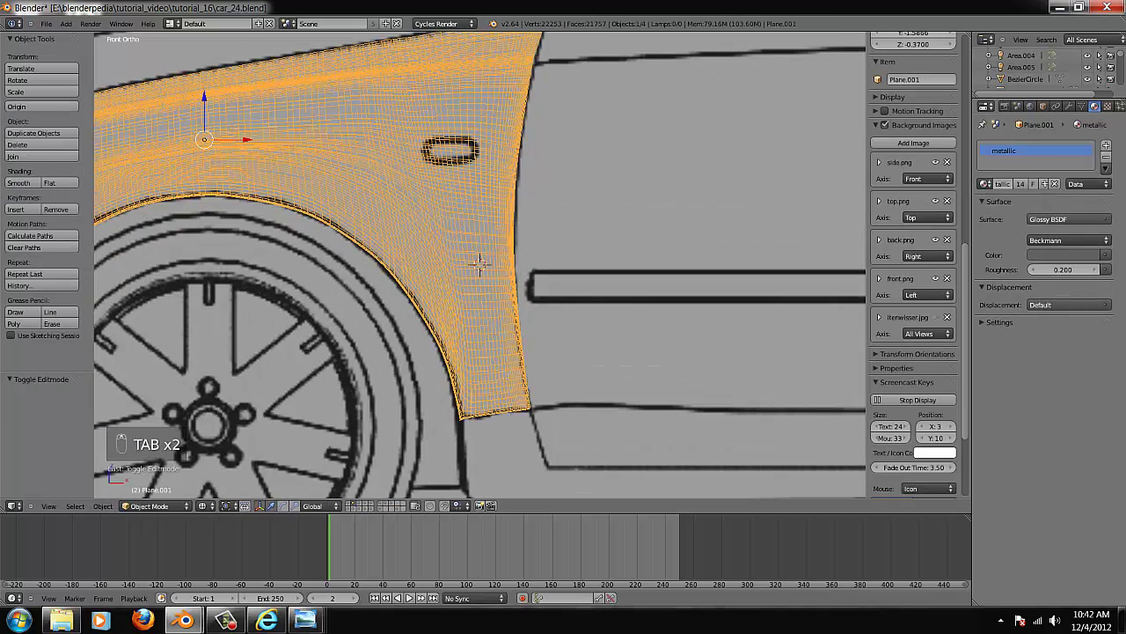
click(1069, 105)
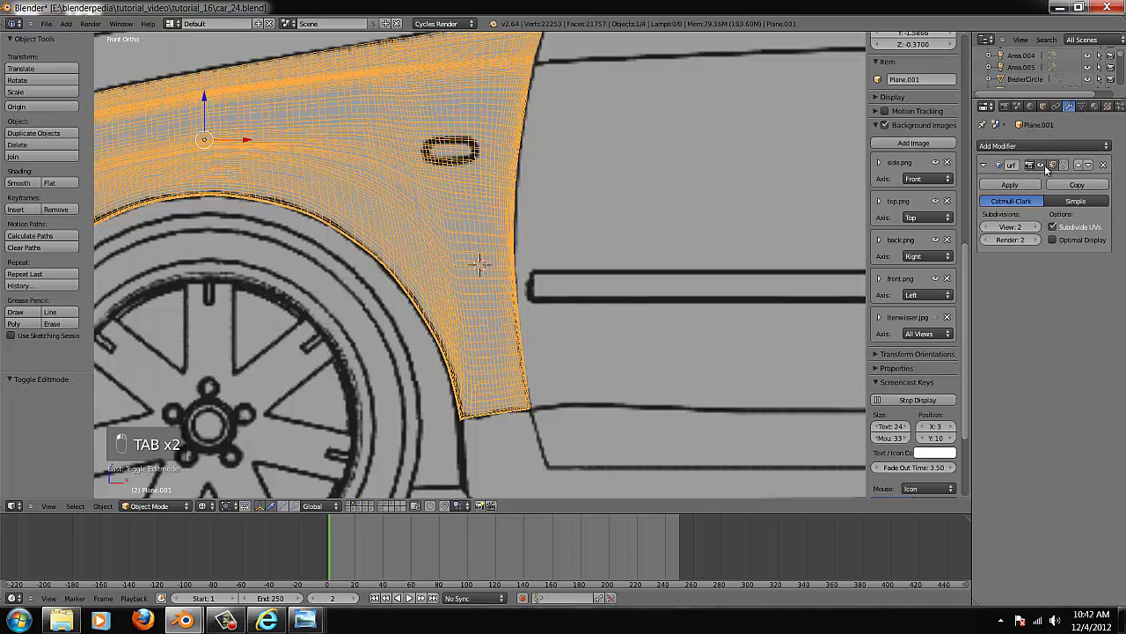
click(1047, 168)
- Examine the fender's base mesh and unsubdivided solid shading, from the front and at an angle
key(Tab)
scroll(500, 211, down, 2)
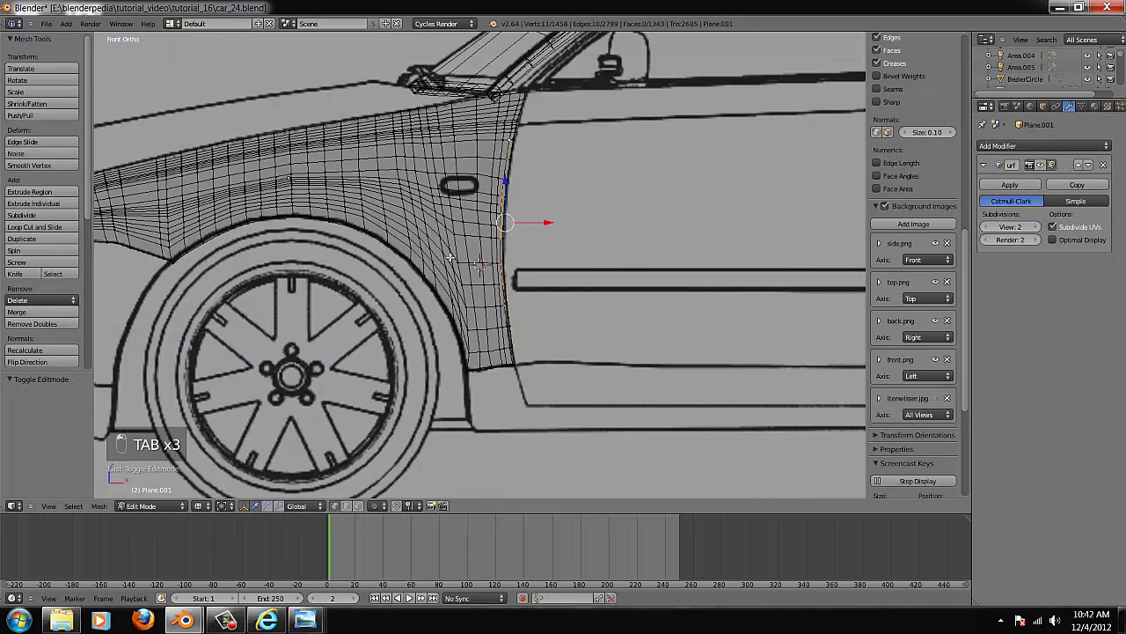
key(Tab)
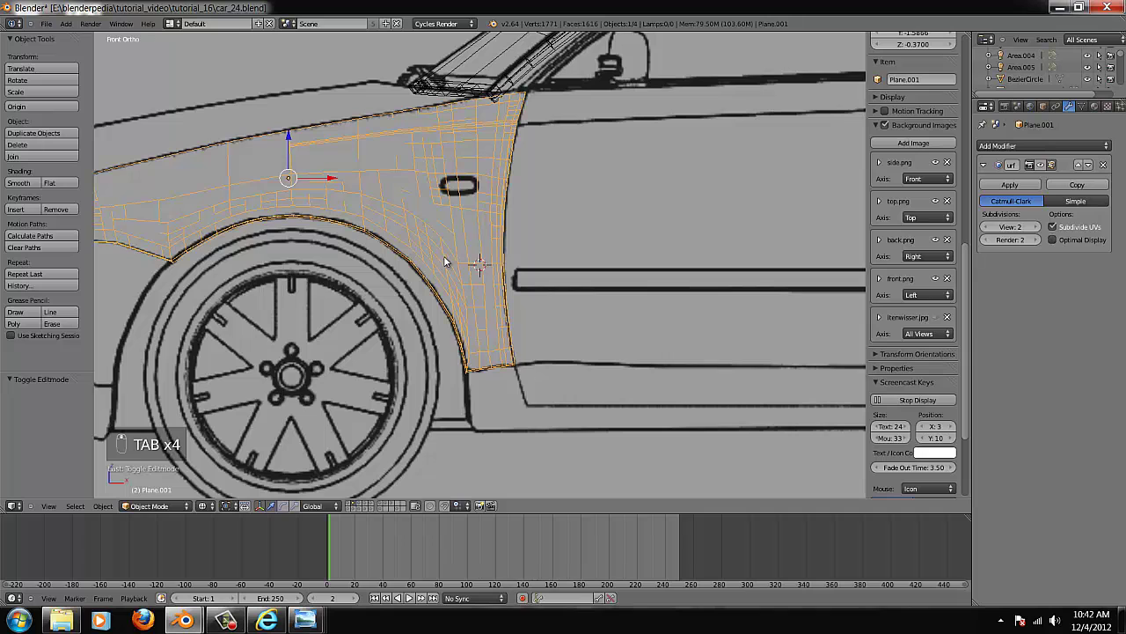
key(z)
scroll(557, 292, up, 3)
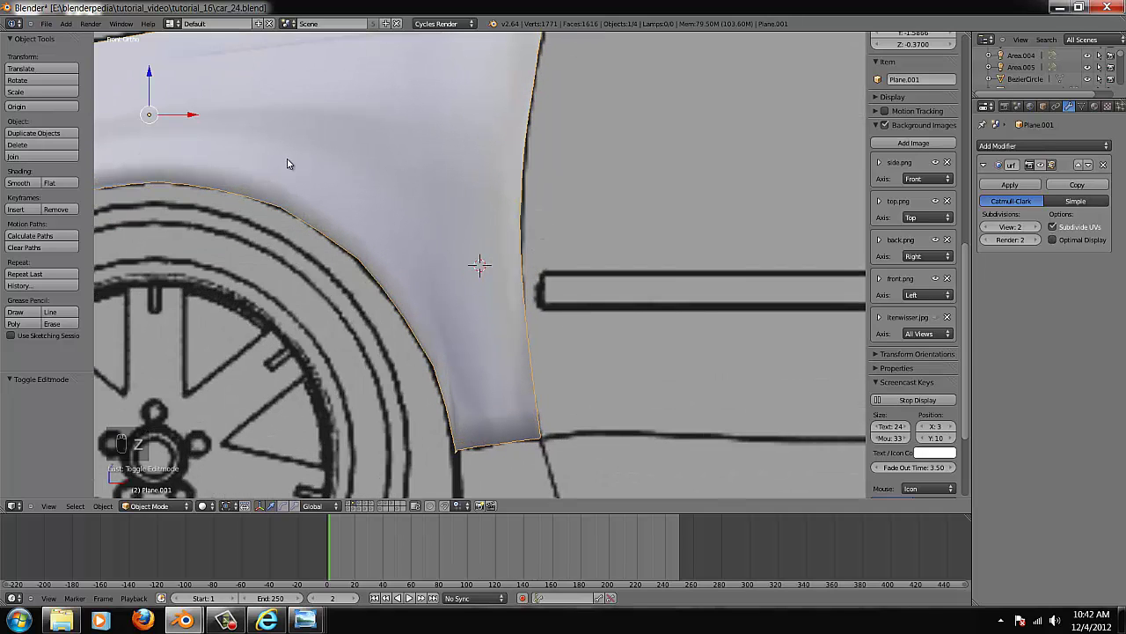
scroll(448, 119, down, 3)
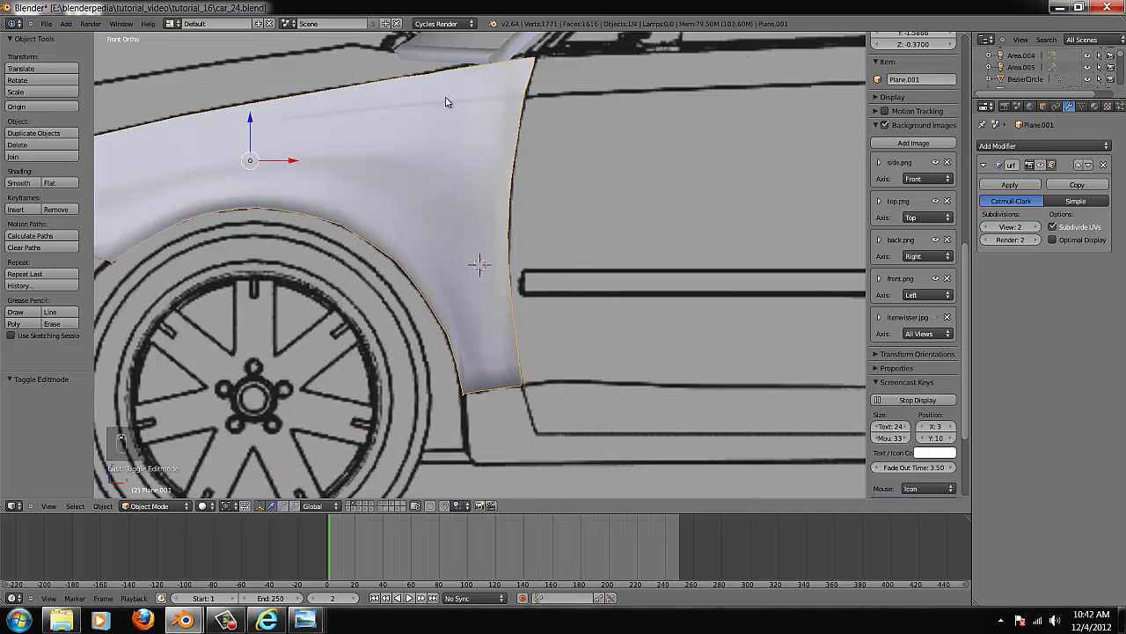
middle_drag(440, 131, 464, 148)
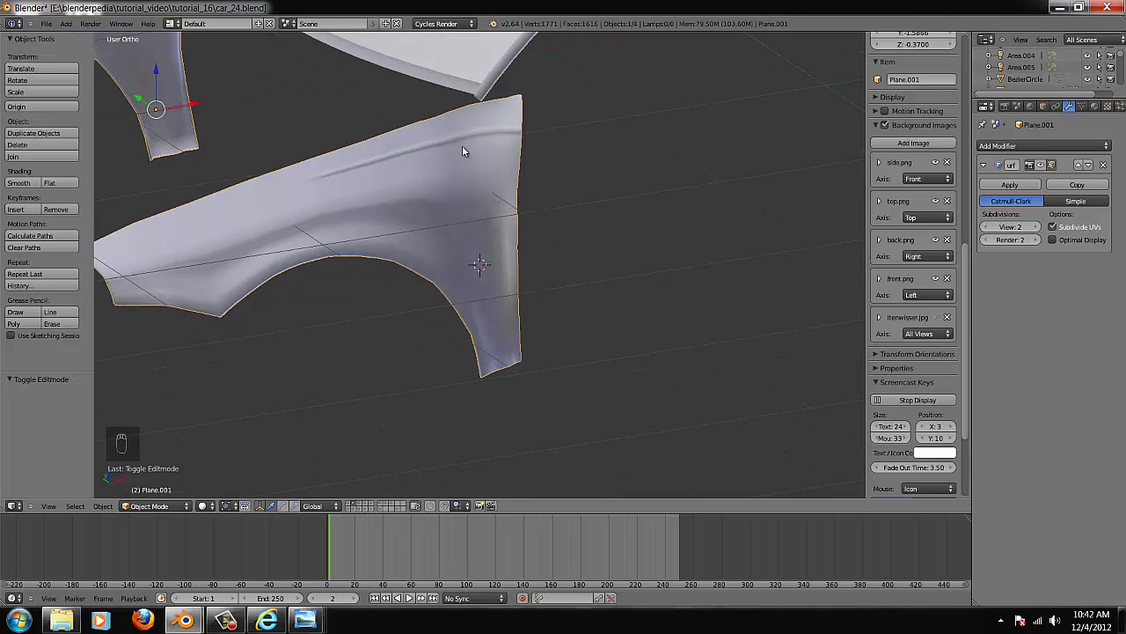
key(Tab)
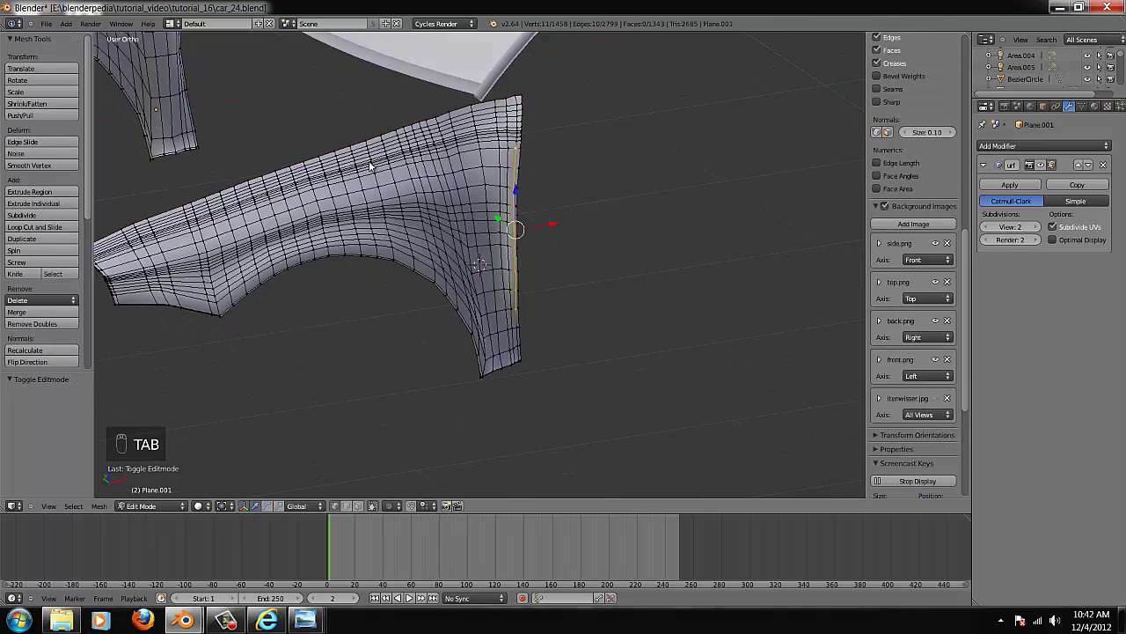
key(Tab)
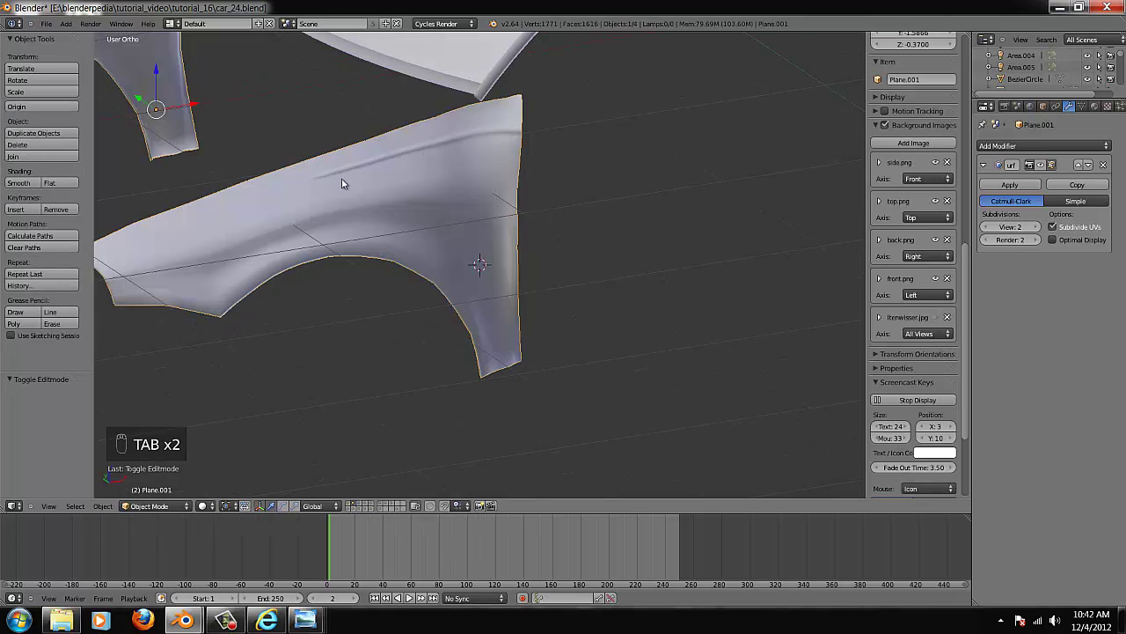
- Show the layers with the side sill, mirrors, headlights and doors alongside the fender, leaving the floor's layer hidden
shift+click(358, 508)
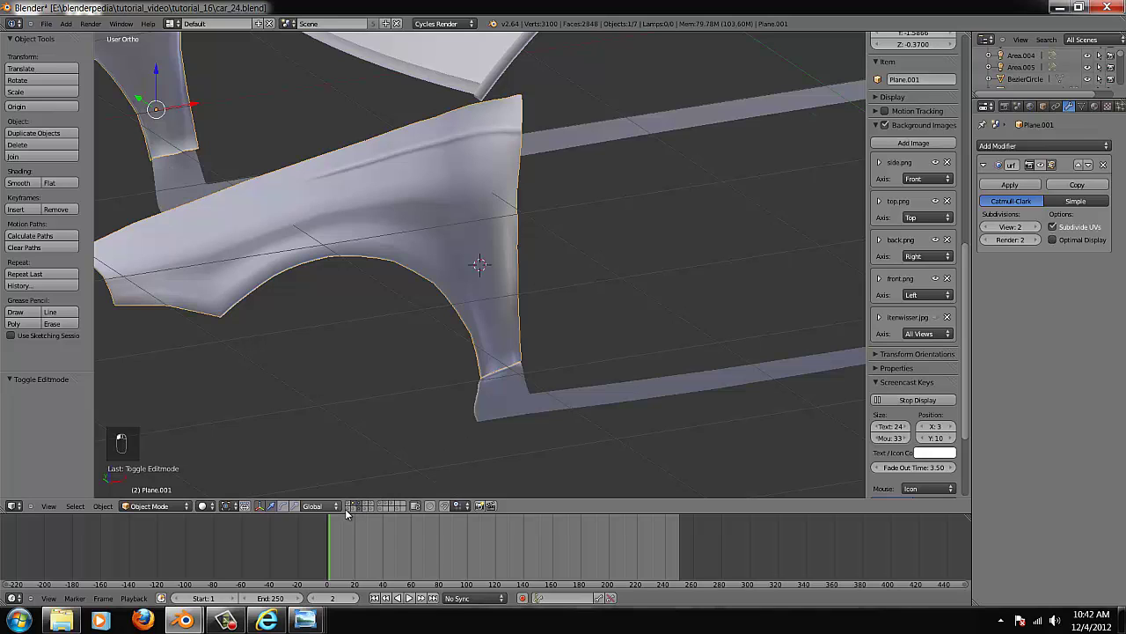
shift+click(360, 510)
shift+click(369, 511)
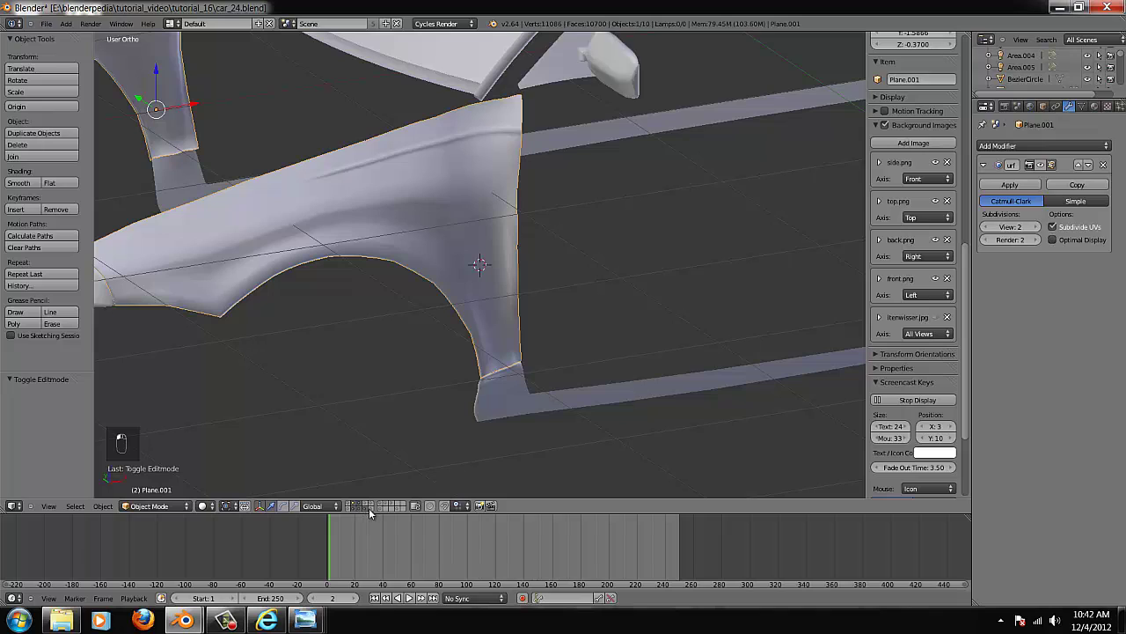
shift+click(381, 509)
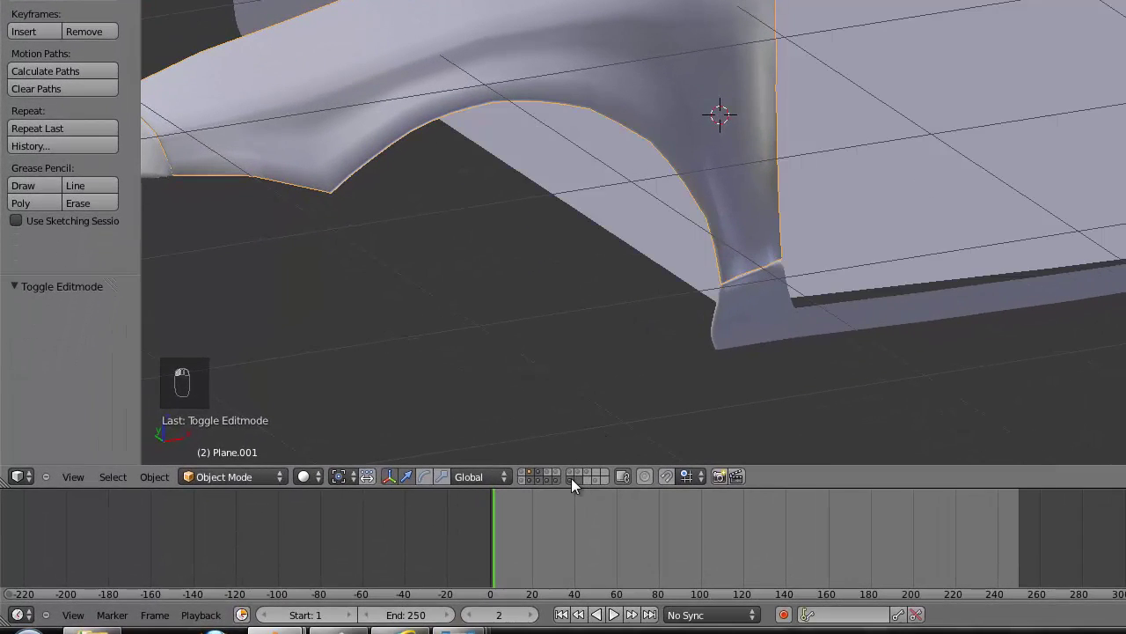
shift+click(571, 478)
shift+click(575, 470)
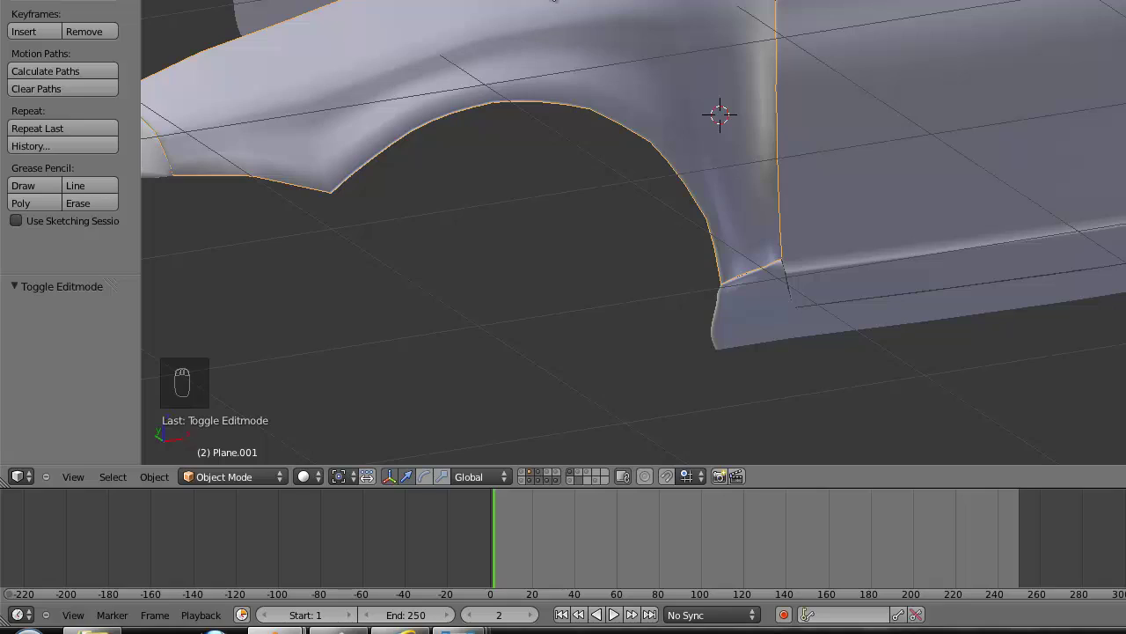
- Look over the metallic material's nodes and the compositing nodes in the Node Editor, and return to the 3D view
click(17, 476)
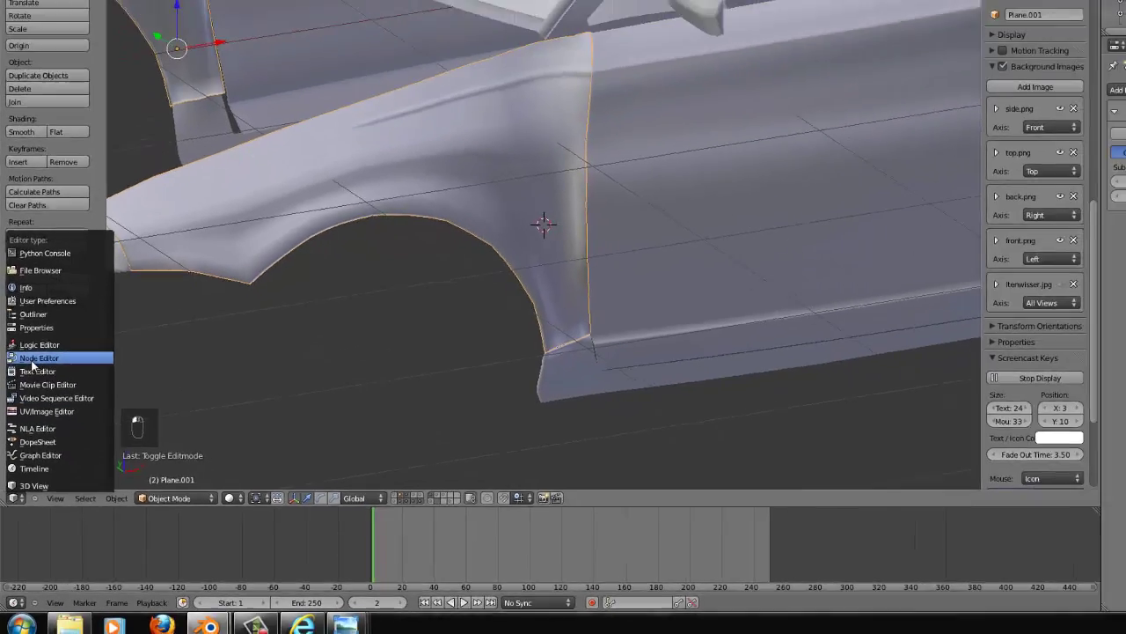
click(48, 312)
scroll(57, 311, down, 1)
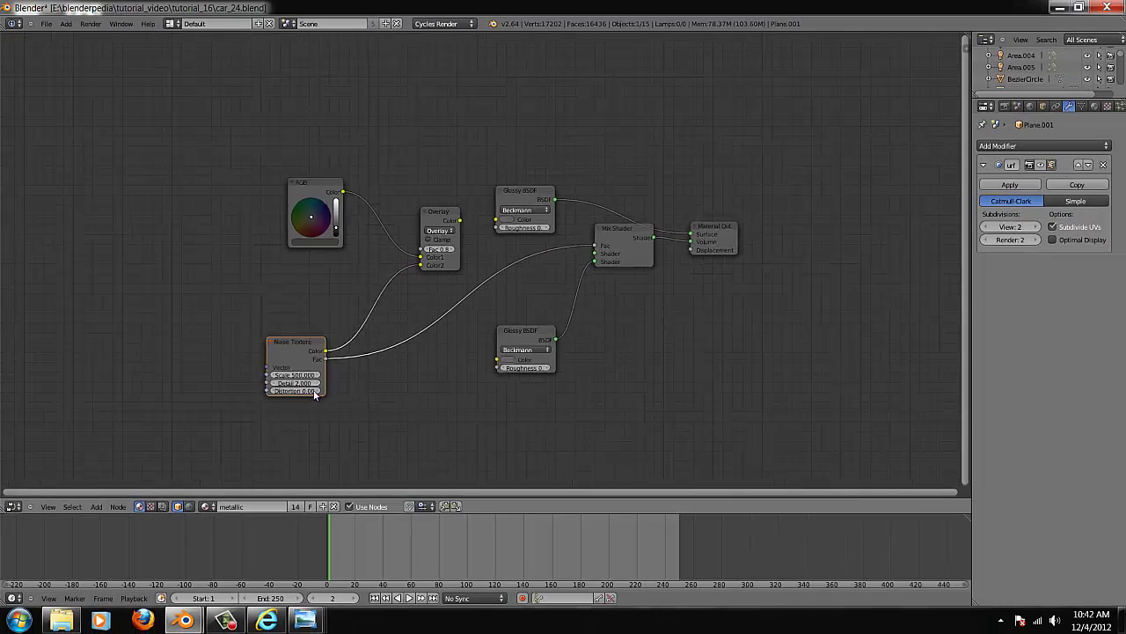
click(161, 506)
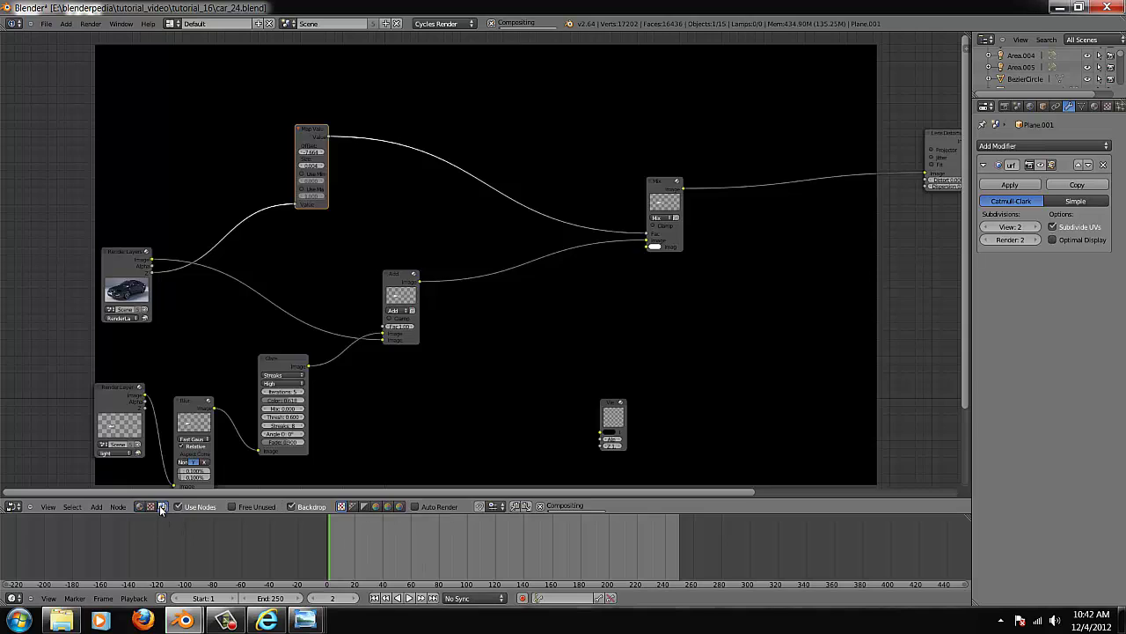
click(15, 508)
click(19, 495)
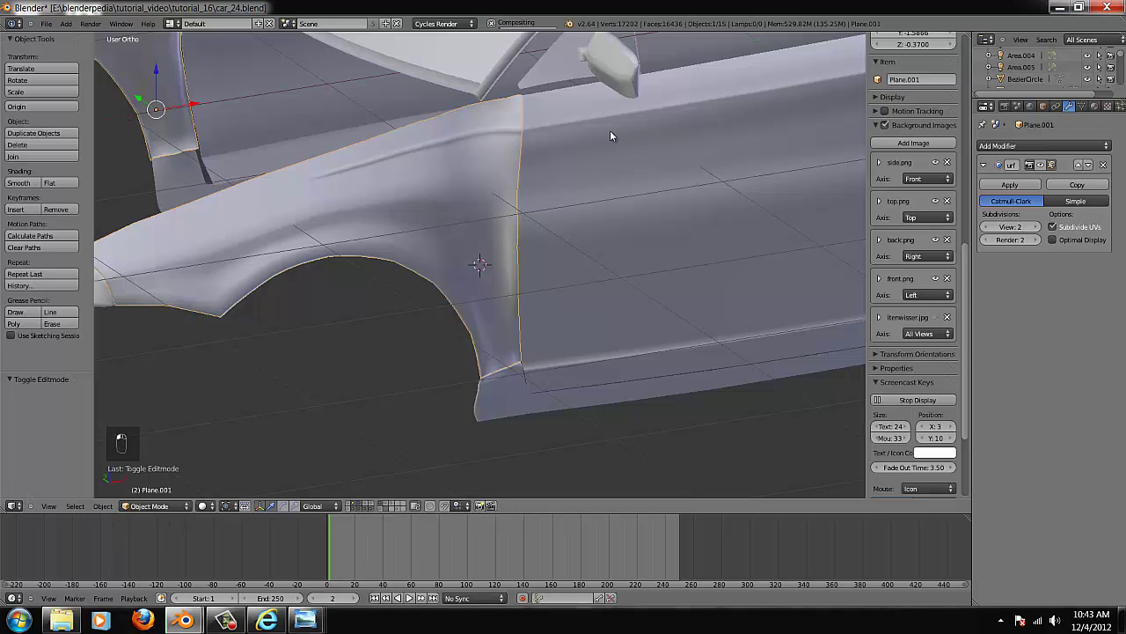
- Examine the fender and doors at an angle and recentre the view on the upper seam between the side doors
middle_drag(612, 136, 540, 159)
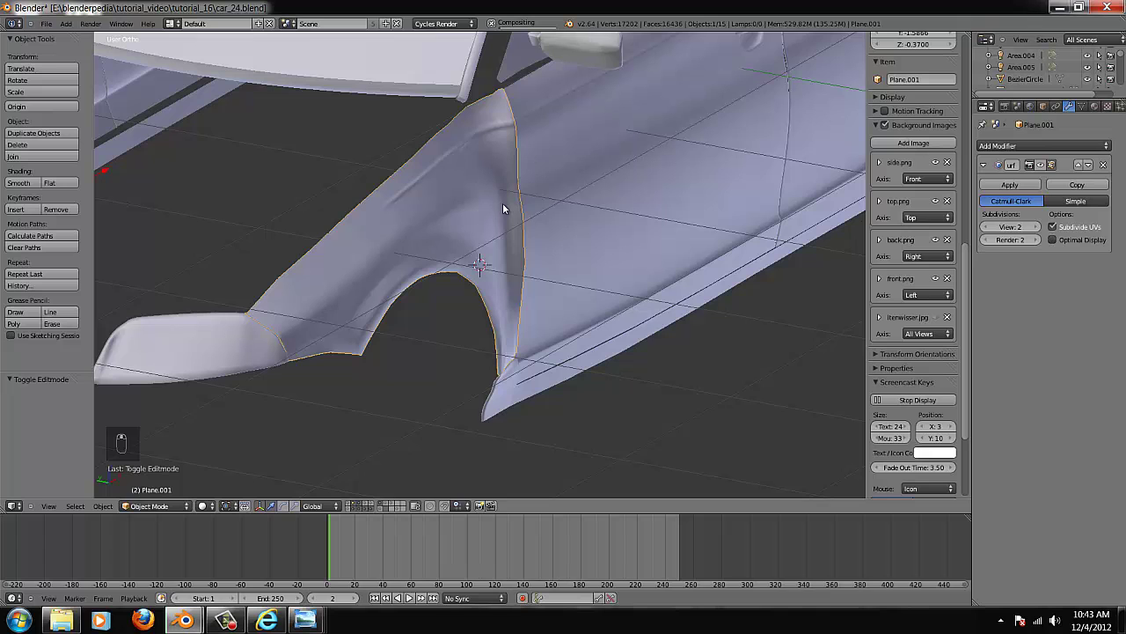
scroll(498, 198, down, 3)
mouse_move(606, 312)
middle_down()
mouse_move(612, 300)
mouse_move(584, 313)
mouse_move(616, 304)
middle_up()
key(ctrl+KP_Decimal)
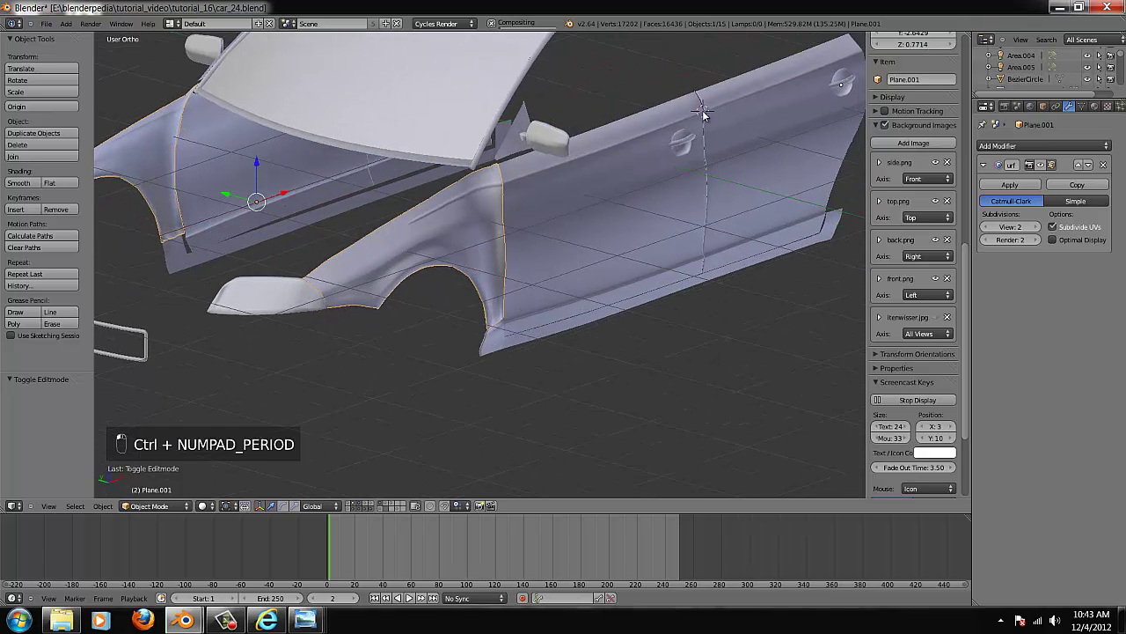
- Examine the upper seam between the side doors and the front door's handle recess up close at an angle
middle_drag(558, 271, 460, 351)
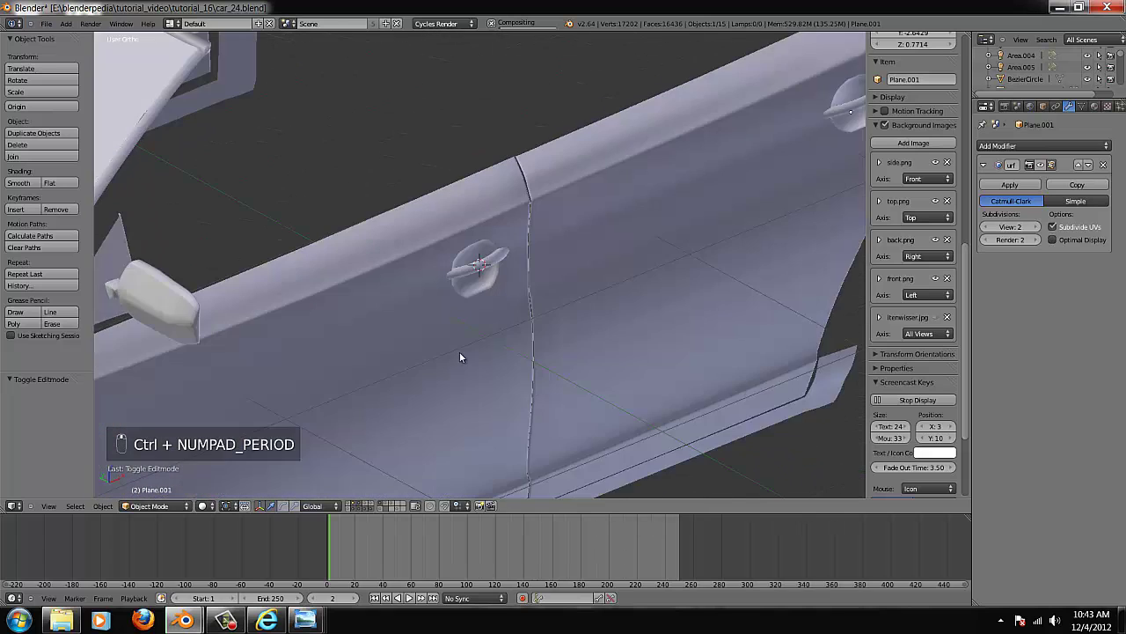
scroll(573, 158, up, 3)
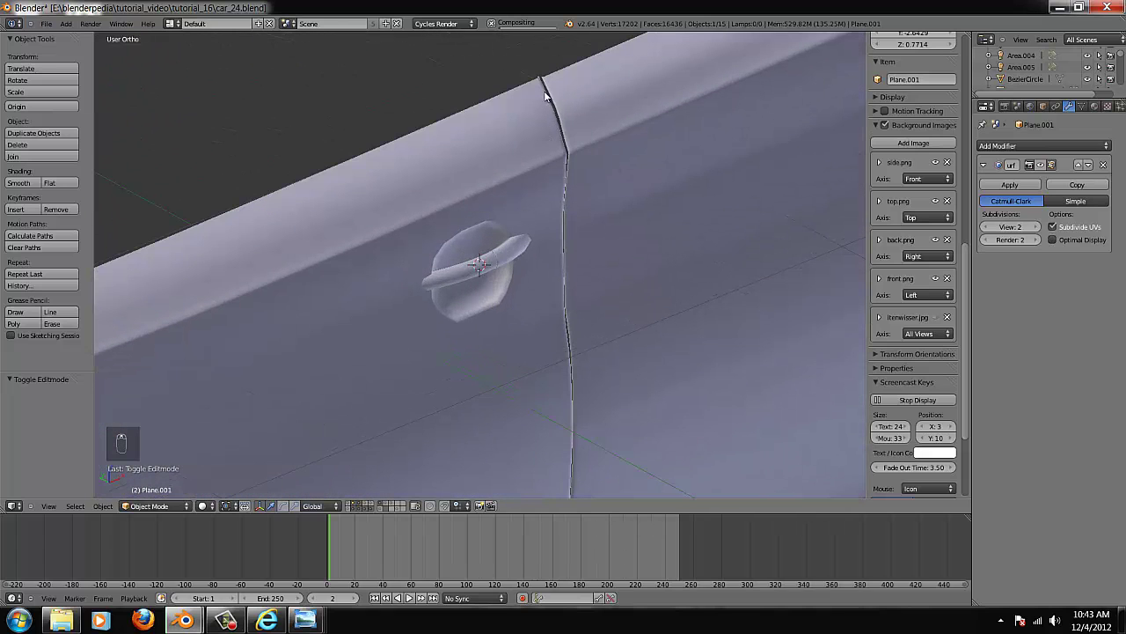
scroll(553, 280, down, 4)
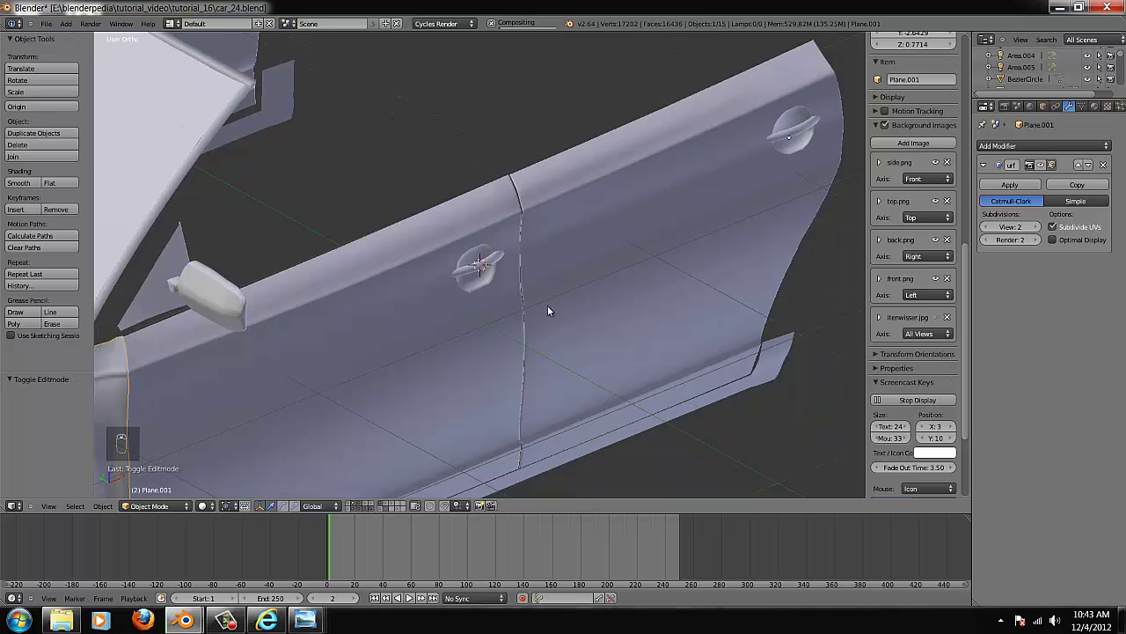
scroll(521, 294, up, 4)
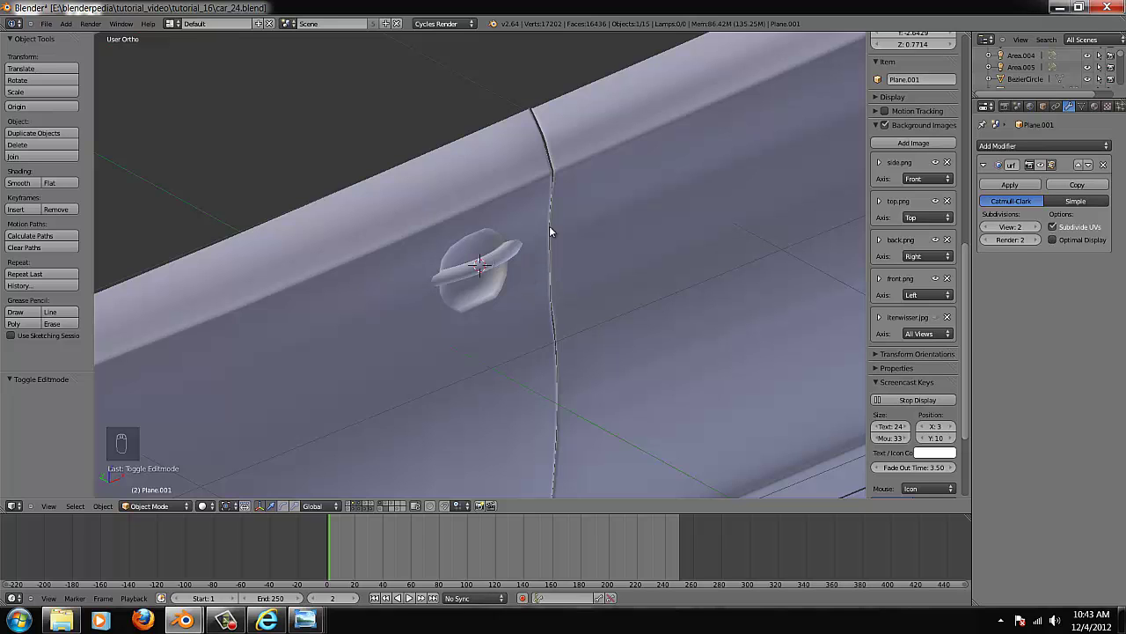
scroll(575, 222, down, 4)
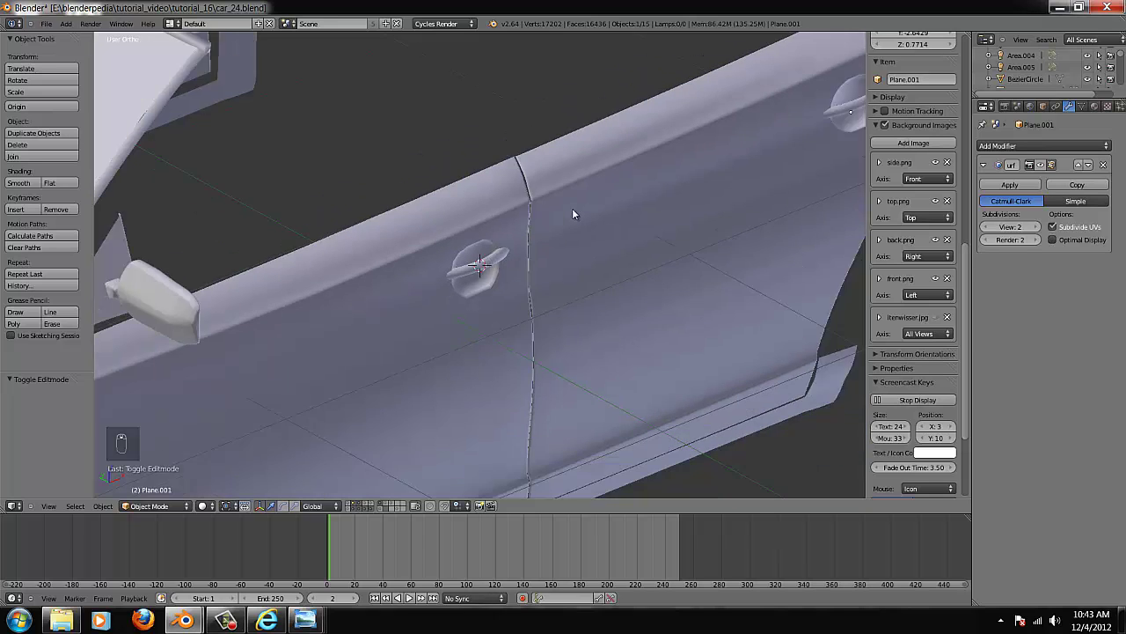
scroll(526, 201, up, 4)
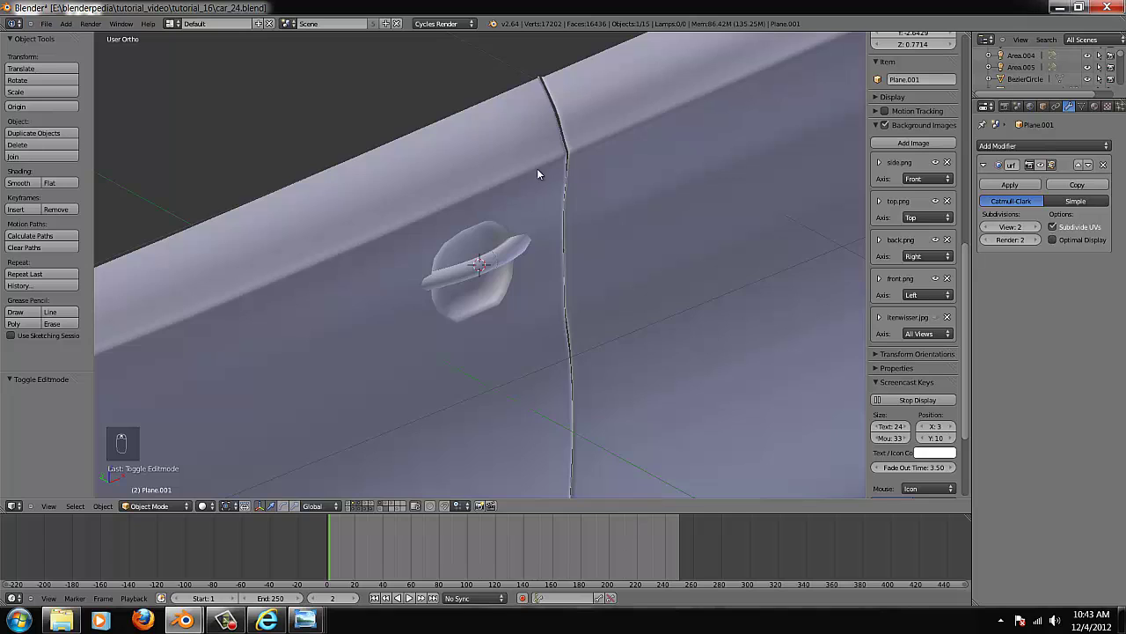
scroll(537, 174, down, 4)
- Inspect the side doors from the front against the side reference drawing, following the seam between them down to the sill
key(KP_1)
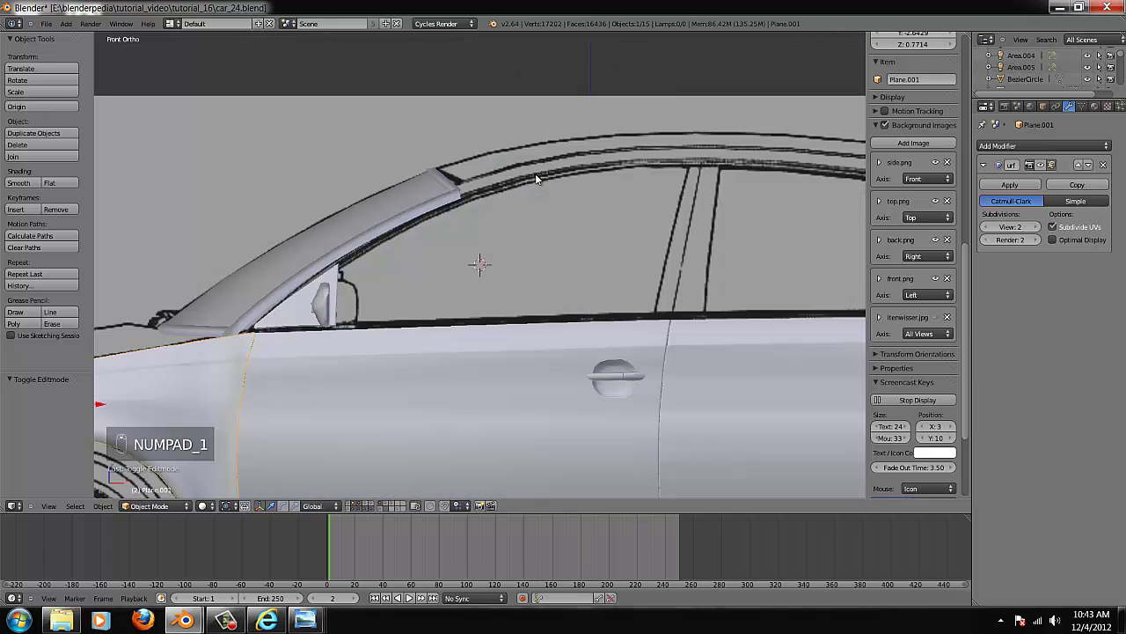
click(523, 400)
key(ctrl+KP_Decimal)
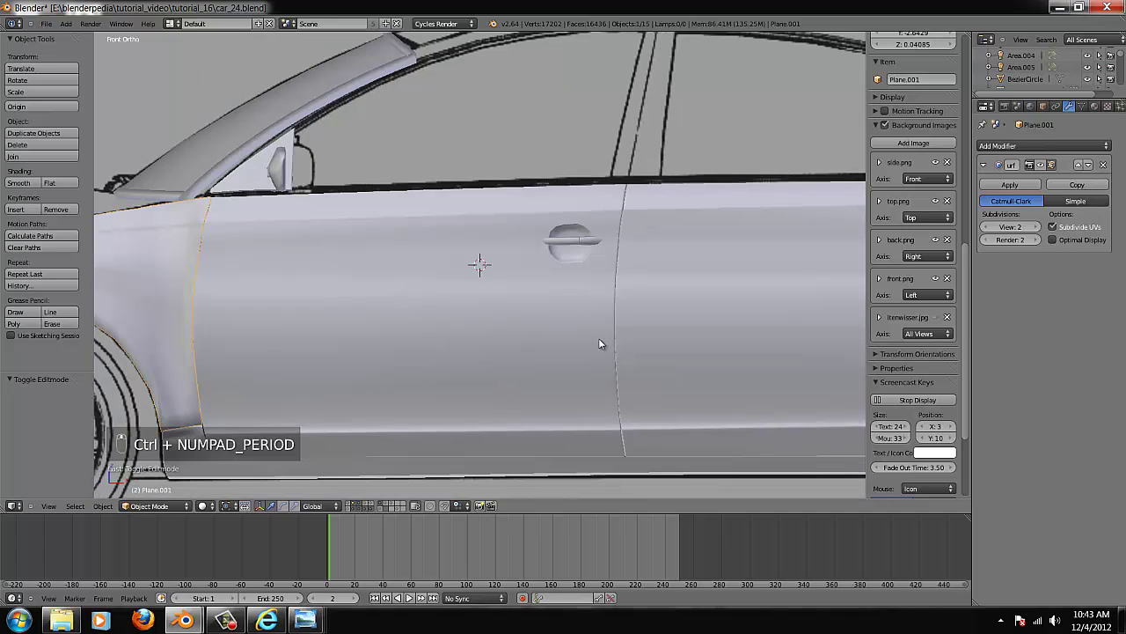
click(606, 329)
key(ctrl+KP_Decimal)
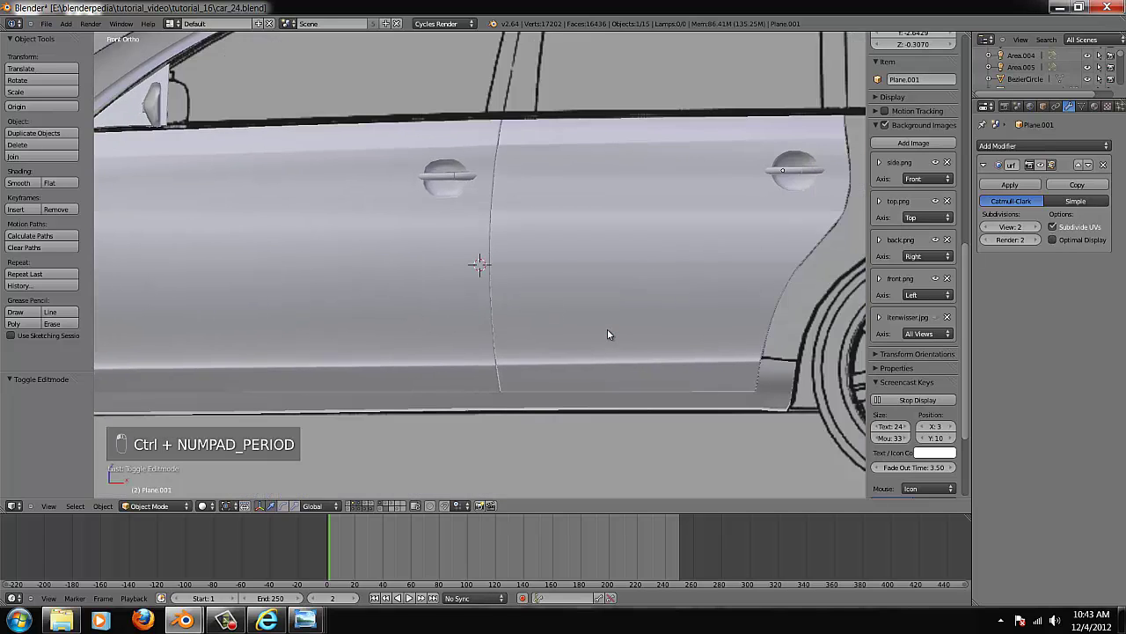
scroll(607, 329, up, 2)
scroll(605, 325, down, 3)
scroll(454, 302, up, 2)
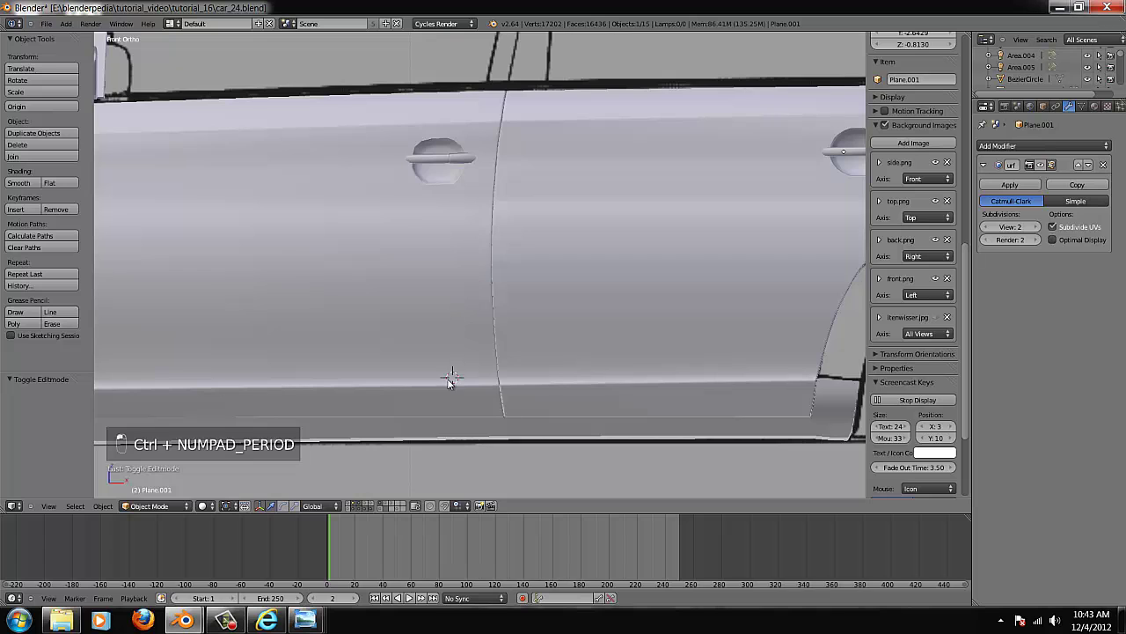
- Select the front door, check its lower crease at an angle, and open its mesh for editing at the lower rear edge
key(ctrl+KP_Decimal)
right_click(502, 268)
key(Tab)
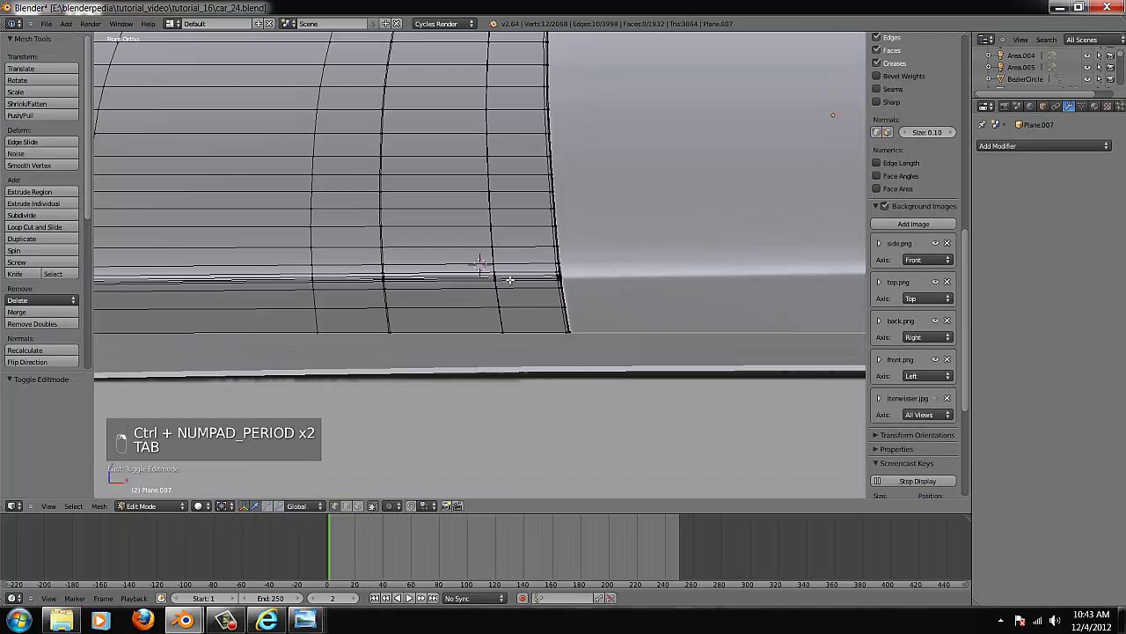
key(Tab)
middle_drag(512, 297, 578, 332)
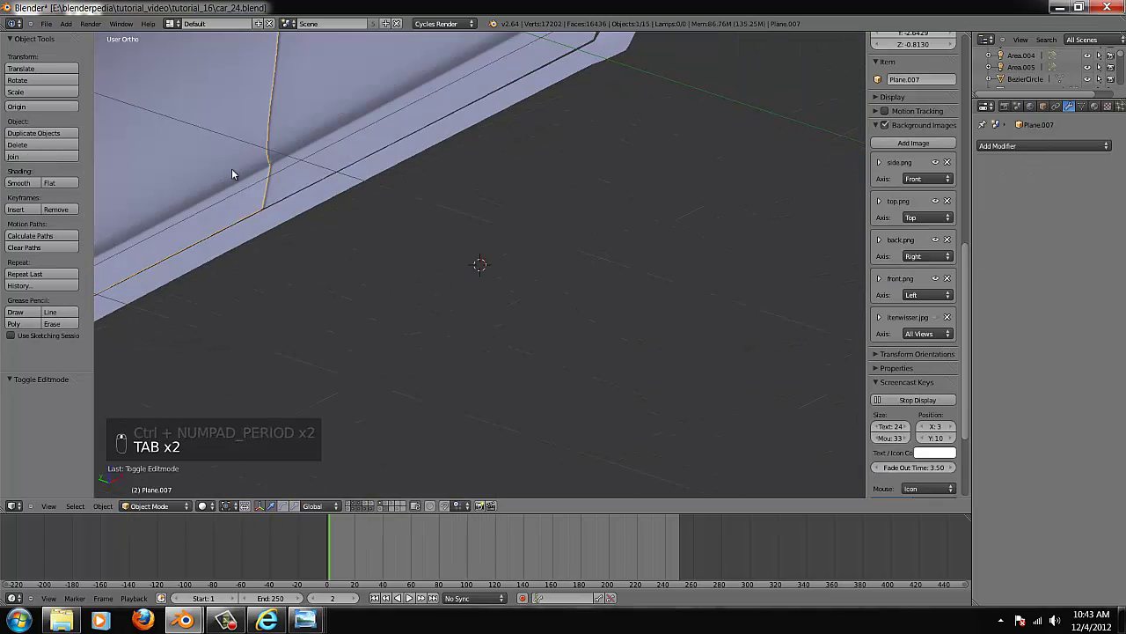
middle_drag(346, 140, 140, 289)
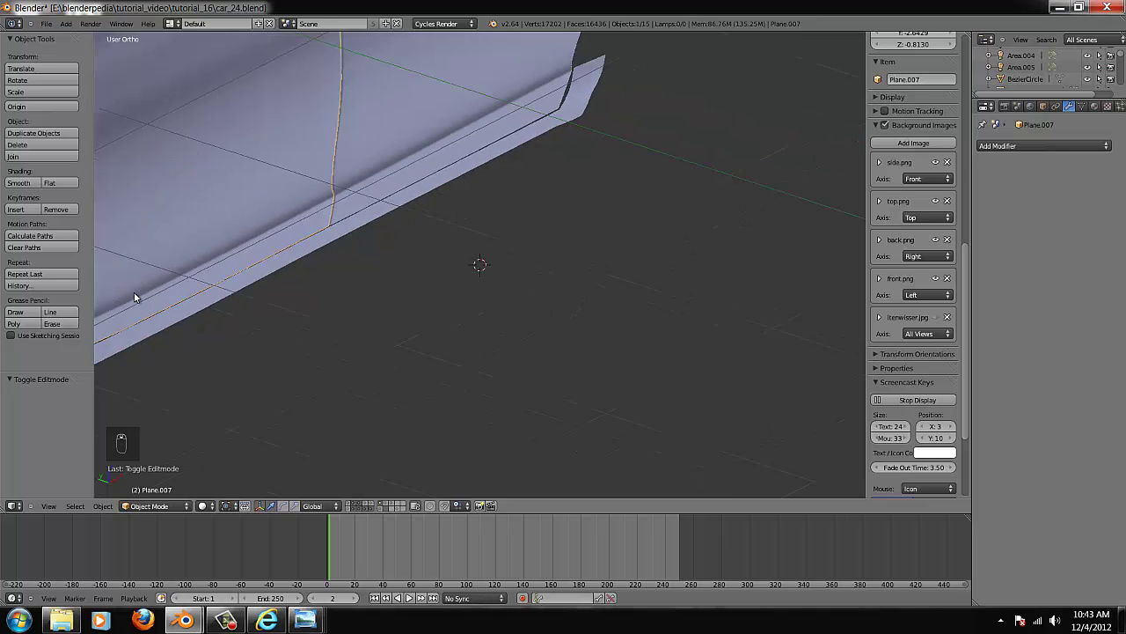
key(KP_1)
key(Tab)
scroll(707, 293, up, 4)
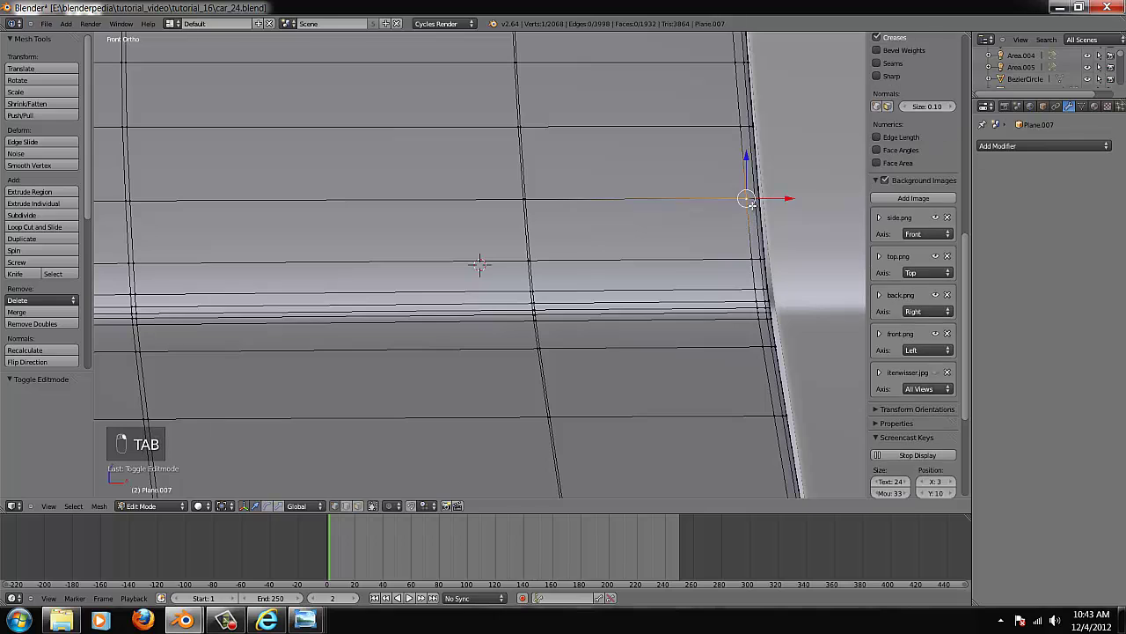
key(ctrl+r)
scroll(742, 215, up, 1)
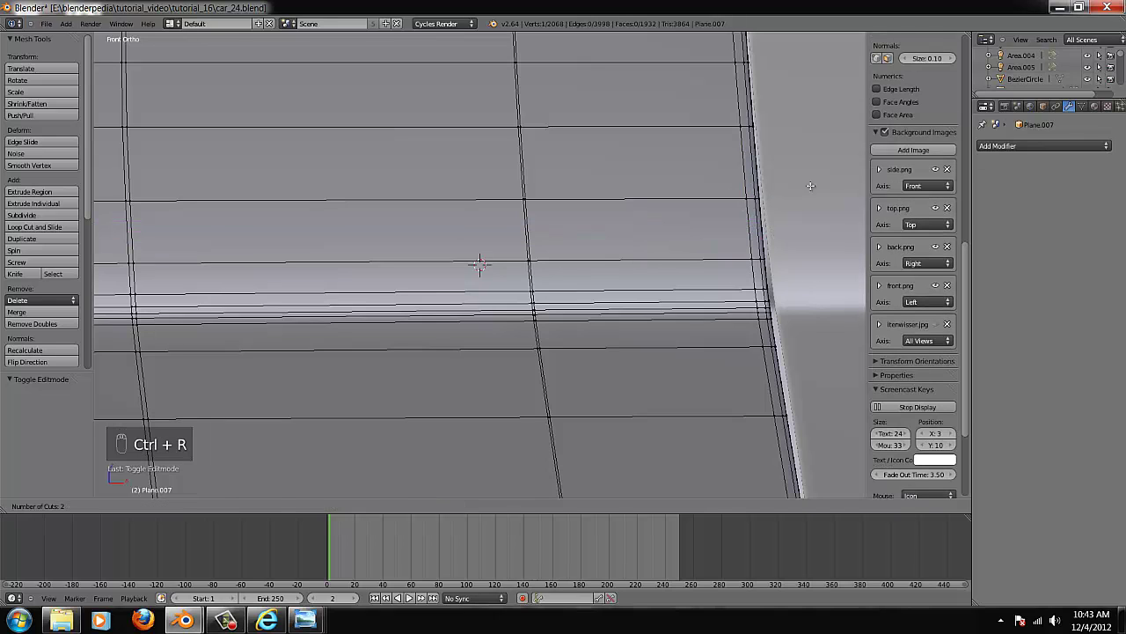
right_click(743, 199)
right_click(759, 195)
- Add a lengthwise edge loop across the front door just above the lower crease, with supporting loops closely above and below it
key(ctrl+r)
click(750, 211)
right_click(750, 211)
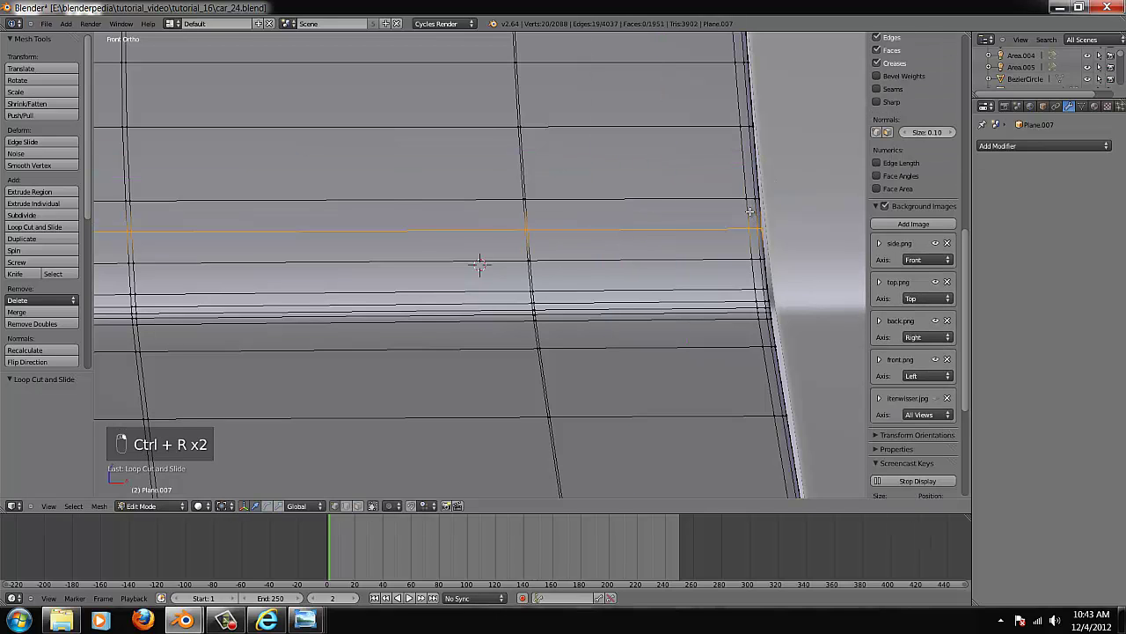
key(ctrl+r)
click(762, 217)
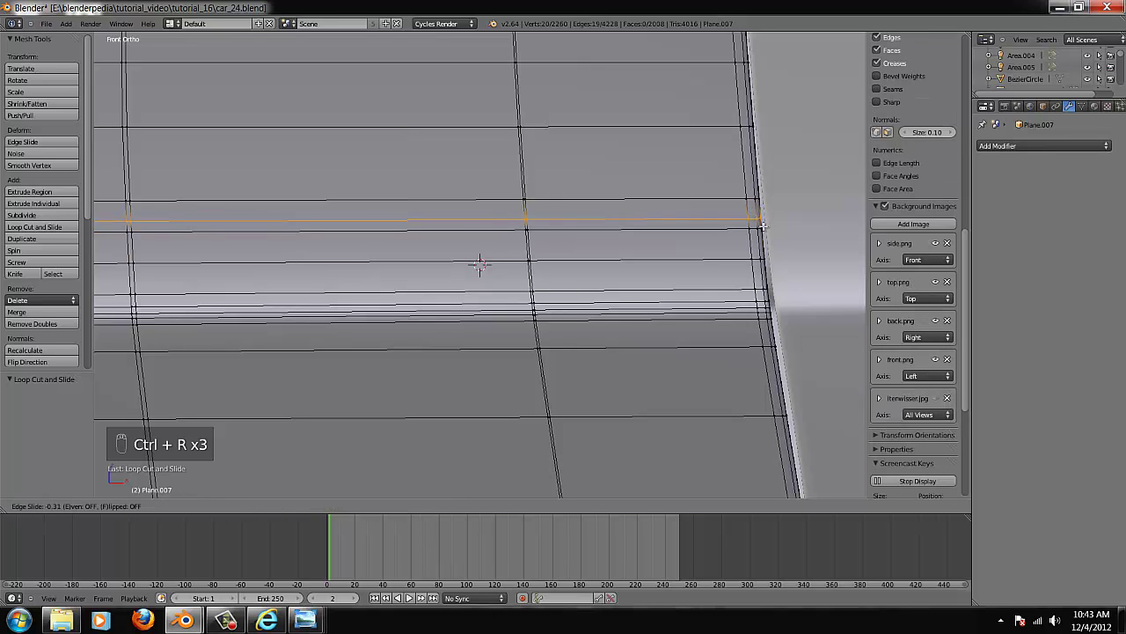
click(761, 222)
key(ctrl+r)
click(760, 234)
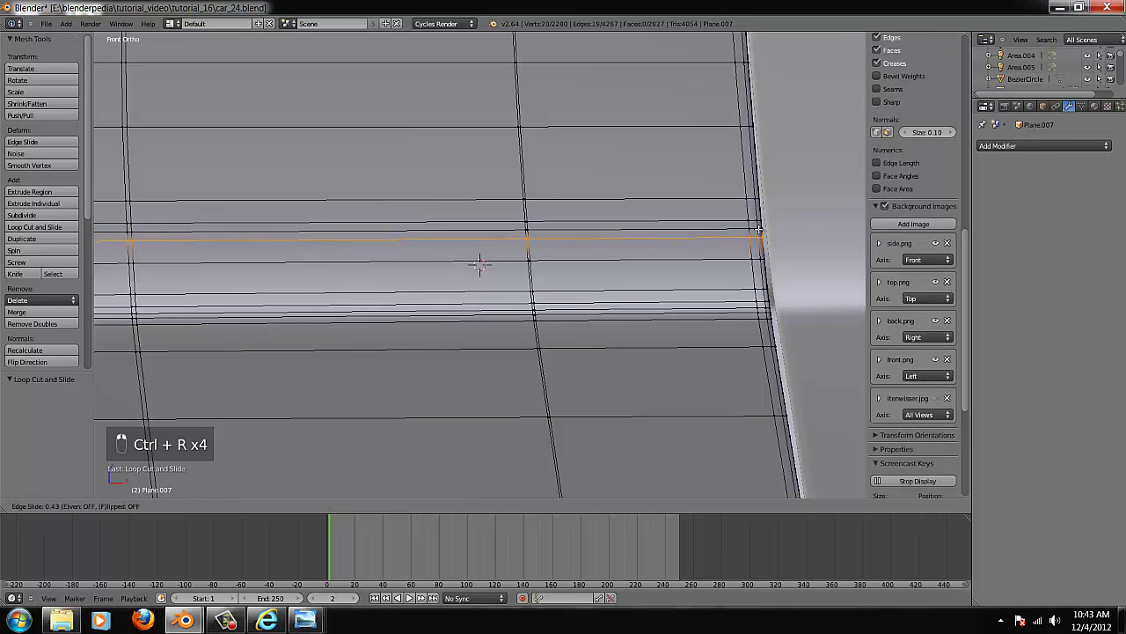
click(762, 231)
- Box-select the middle new loop's vertices along the rear part of the front door
key(b)
drag(771, 232, 709, 222)
key(b)
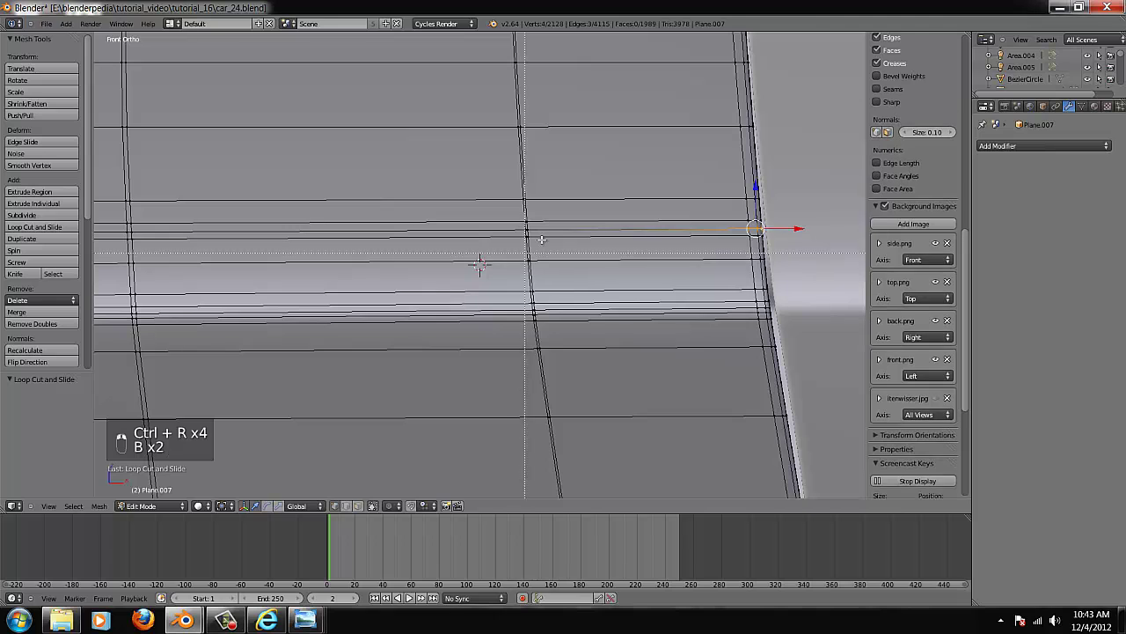
drag(540, 234, 491, 227)
key(b)
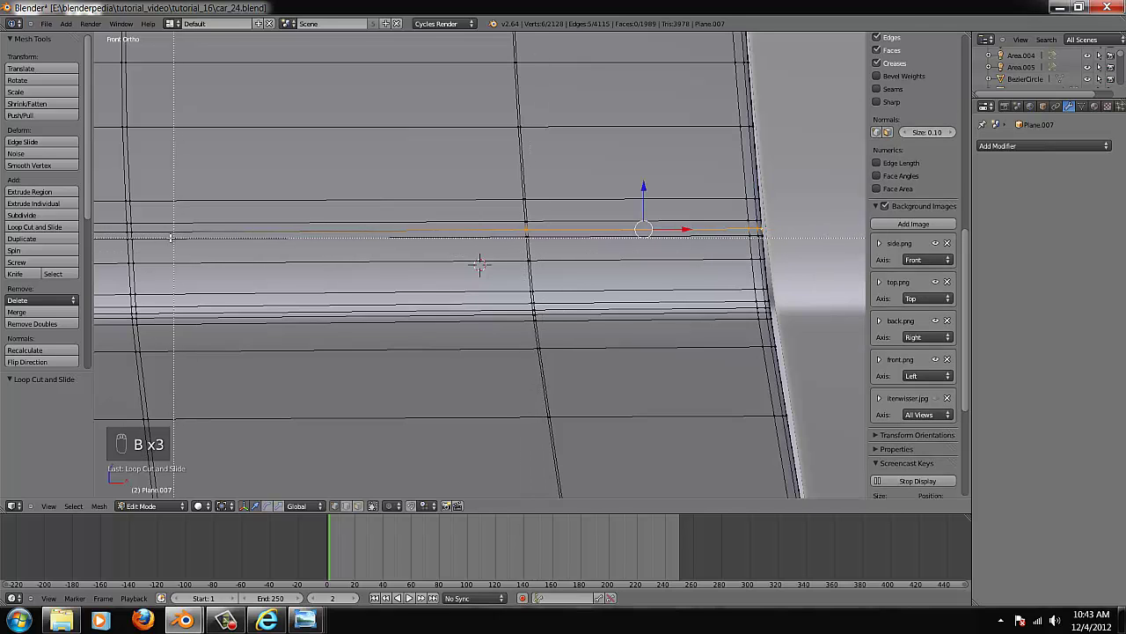
drag(132, 237, 120, 231)
key(ctrl+KP_Decimal)
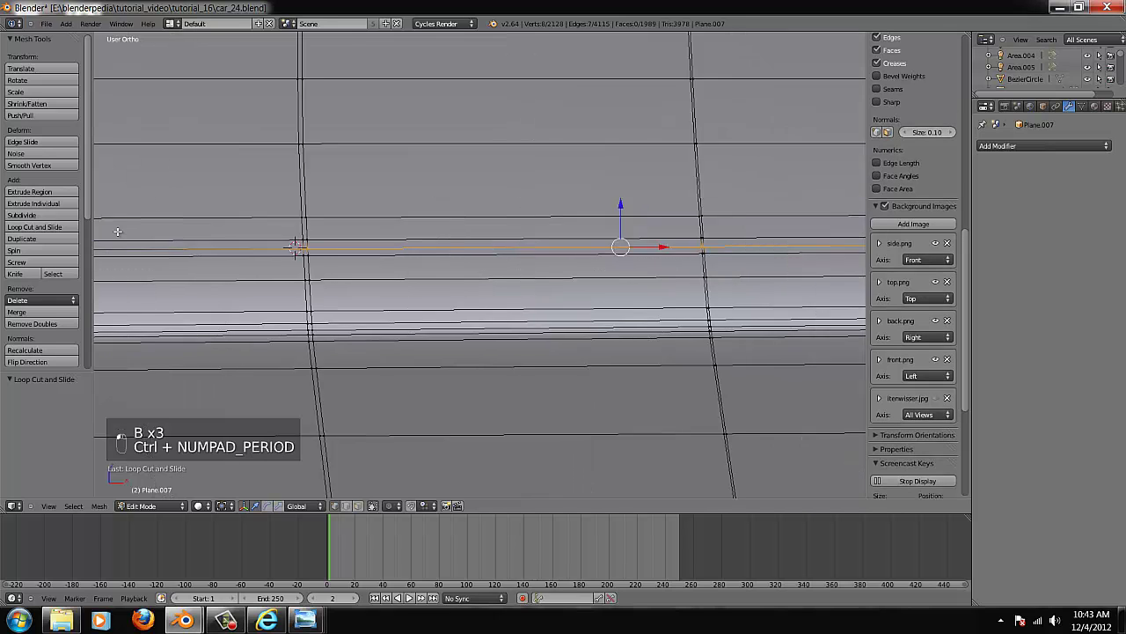
key(b)
drag(202, 269, 179, 264)
scroll(181, 264, down, 5)
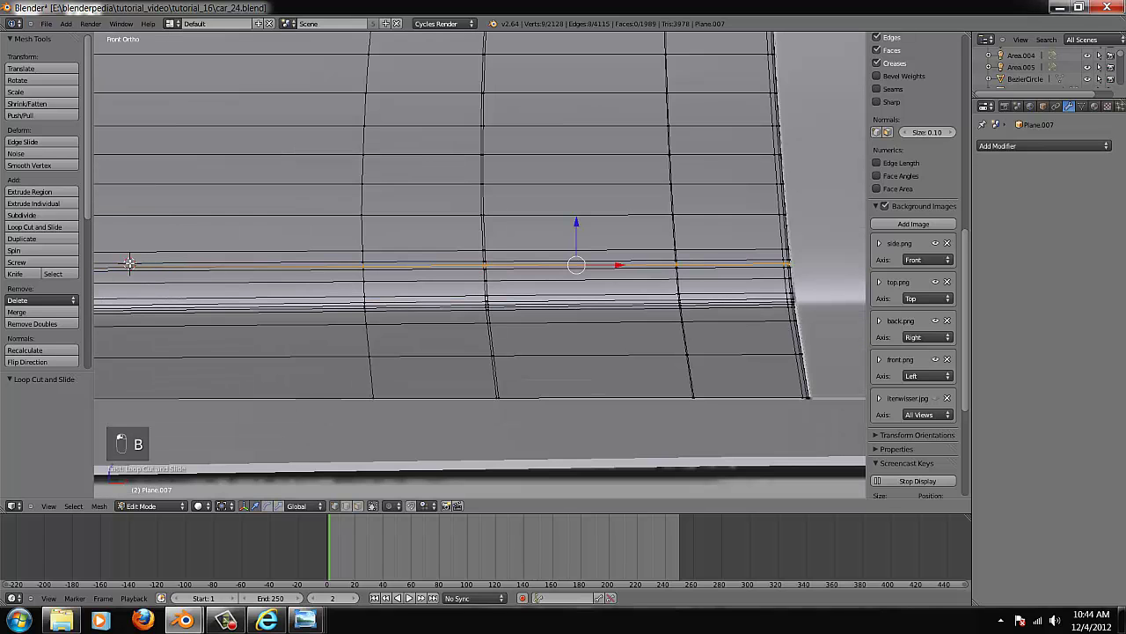
- Extend the box selection along the middle loop's vertices across the central part of the front door
key(ctrl+KP_Decimal)
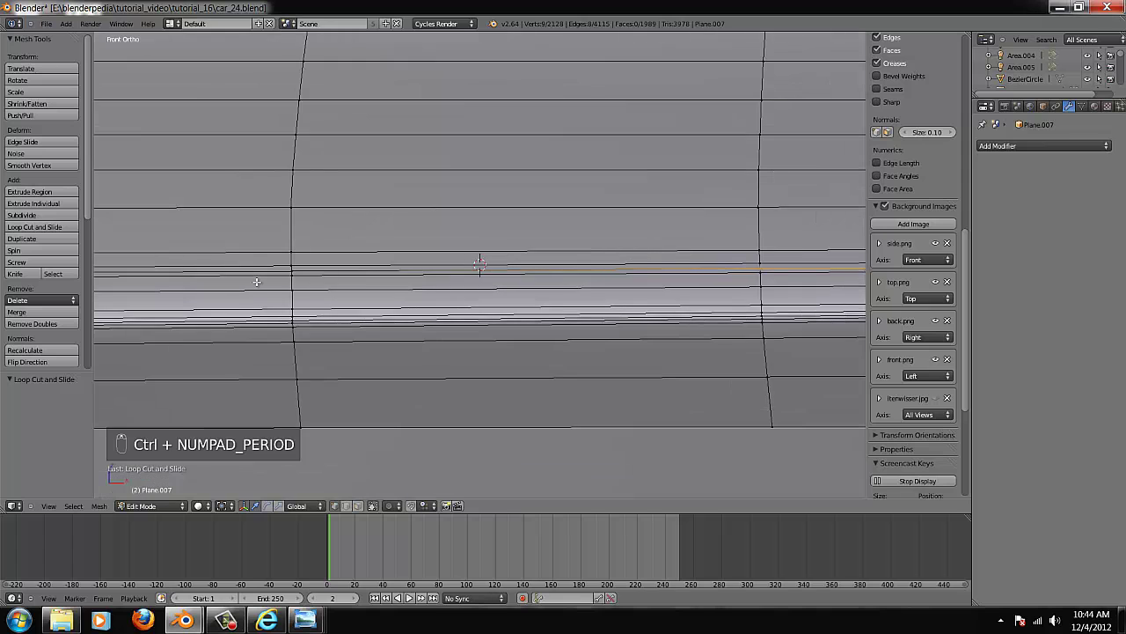
key(b)
drag(290, 268, 278, 266)
scroll(278, 267, down, 4)
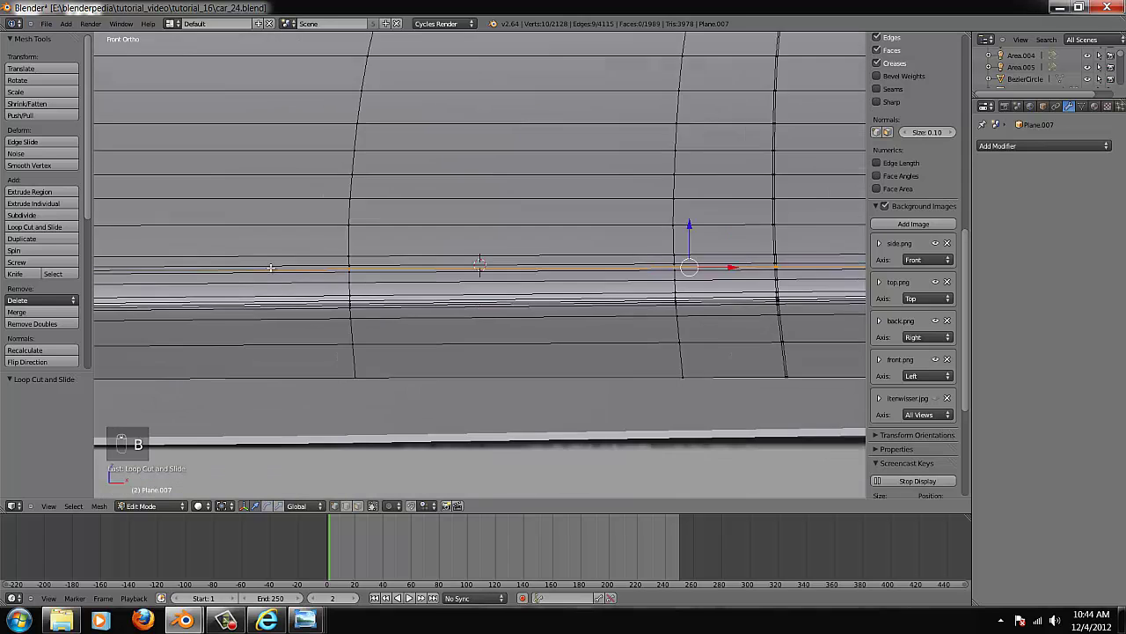
scroll(470, 199, up, 9)
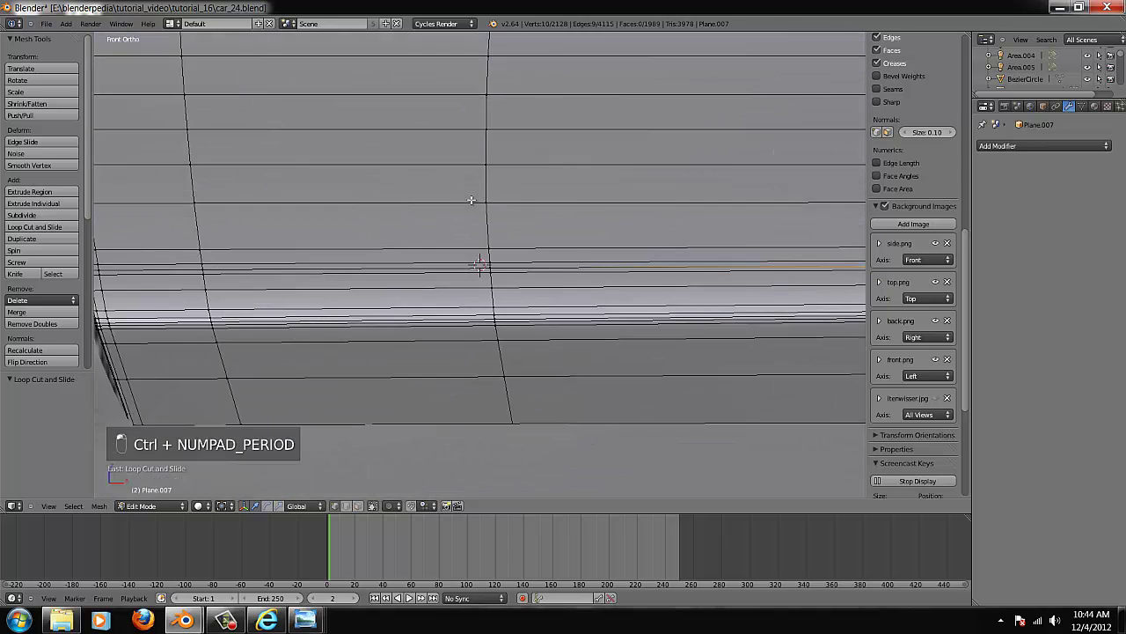
key(b)
drag(515, 277, 477, 264)
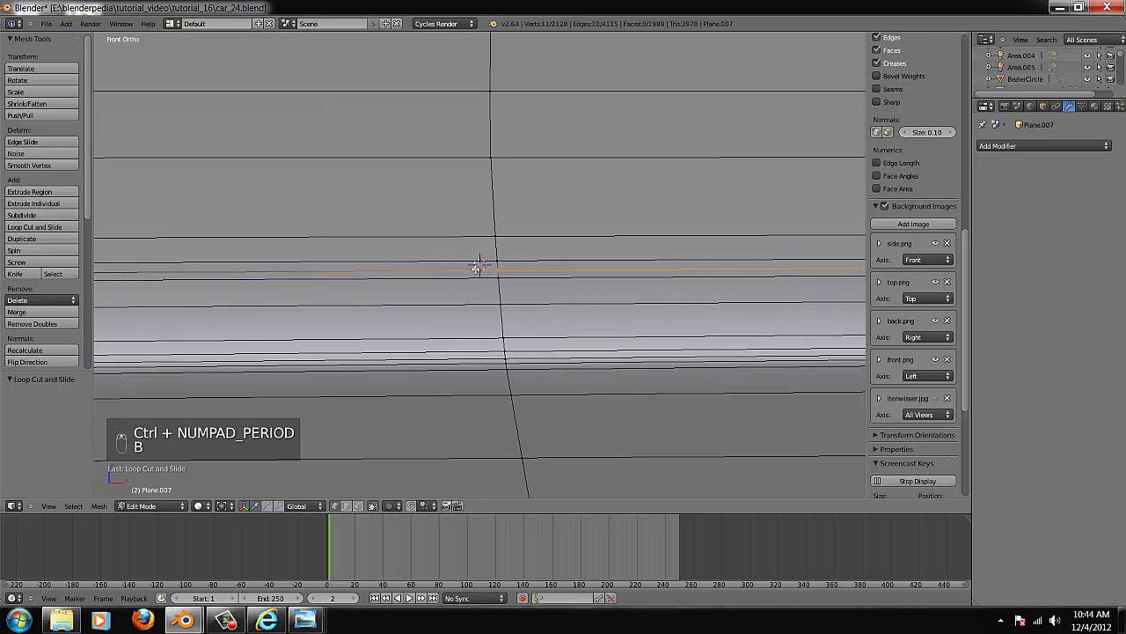
scroll(478, 264, down, 3)
key(ctrl+KP_Decimal)
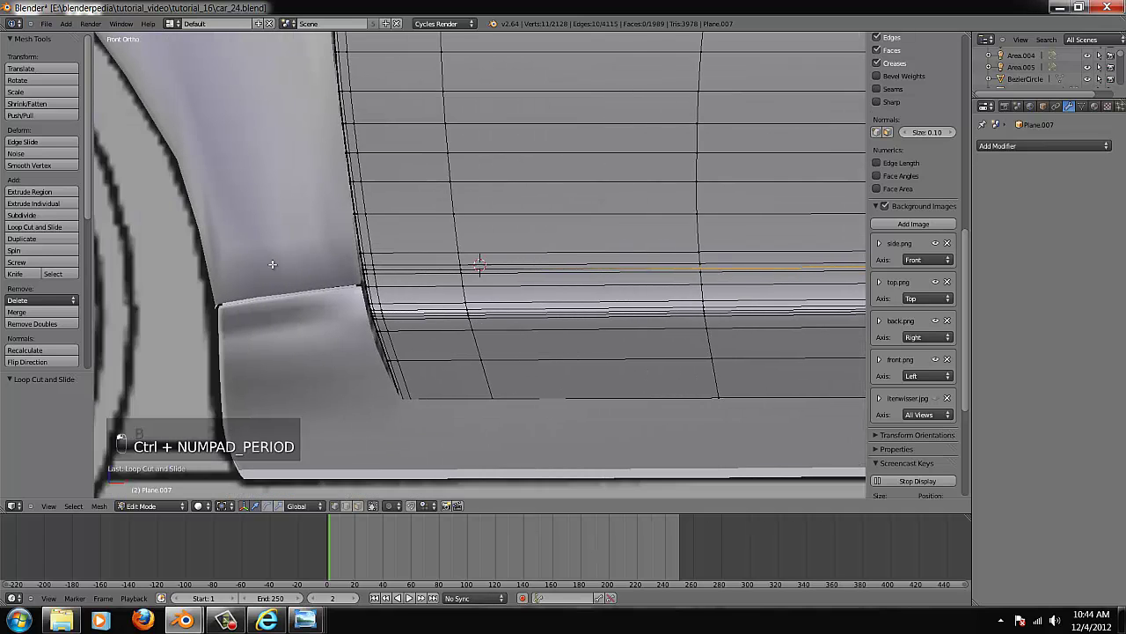
- Add the middle loop's remaining vertices up to the door's front edge to the selection
scroll(272, 264, up, 5)
key(b)
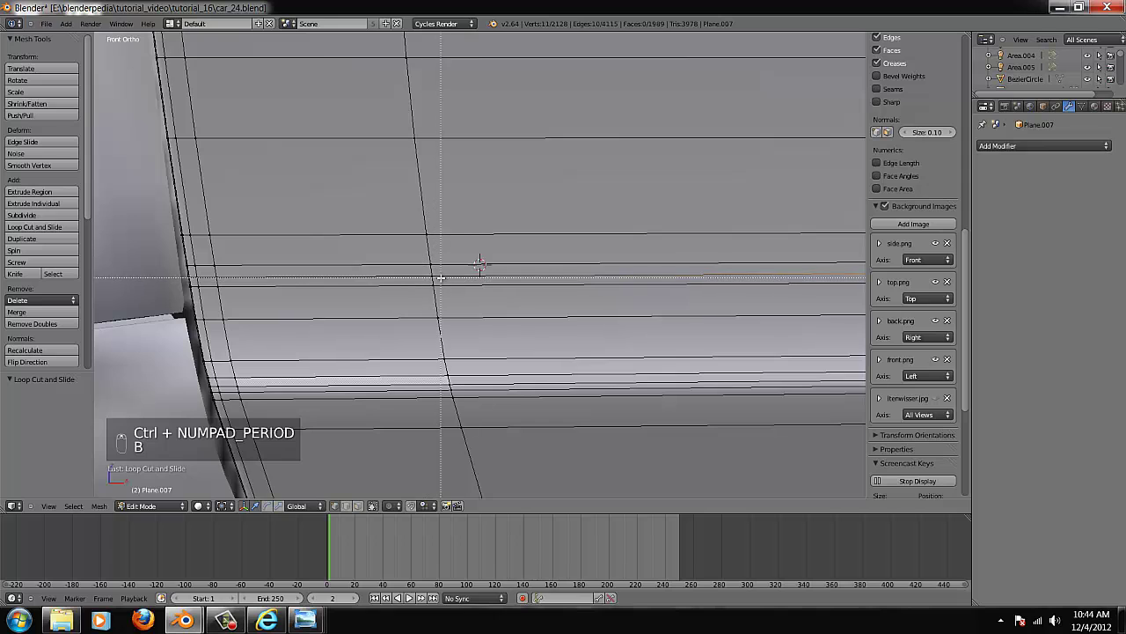
drag(440, 283, 417, 267)
key(b)
drag(239, 283, 189, 271)
scroll(339, 267, down, 4)
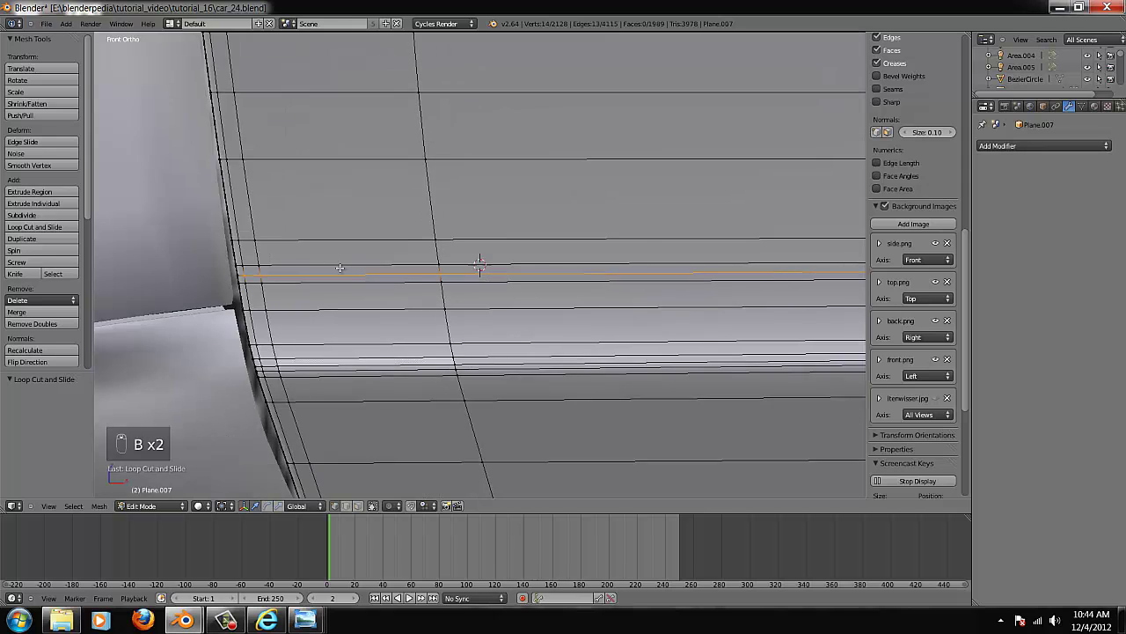
- Try to move the selected edge line by -0.009345 along Y and check the door's surface in Object Mode
middle_drag(454, 395, 584, 138)
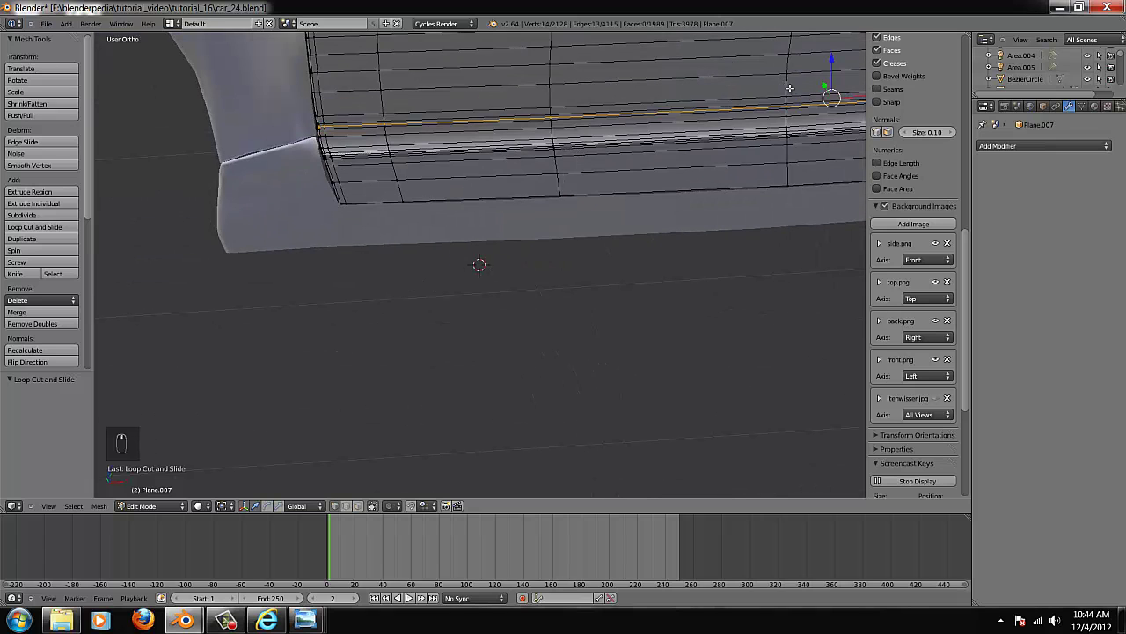
key(ctrl+KP_Decimal)
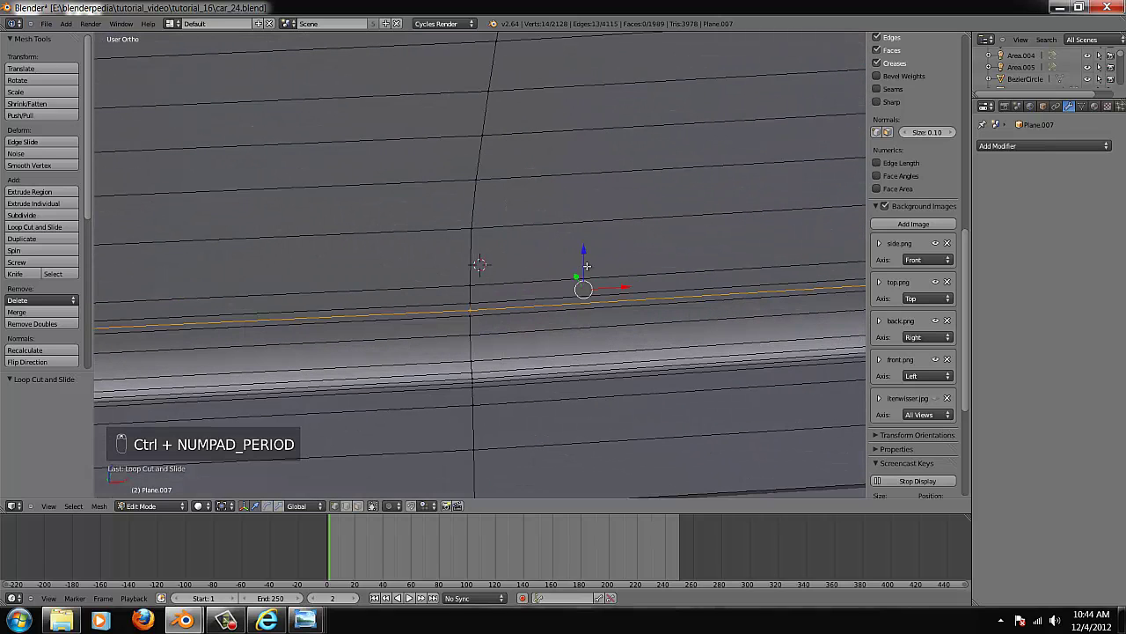
drag(587, 266, 575, 279)
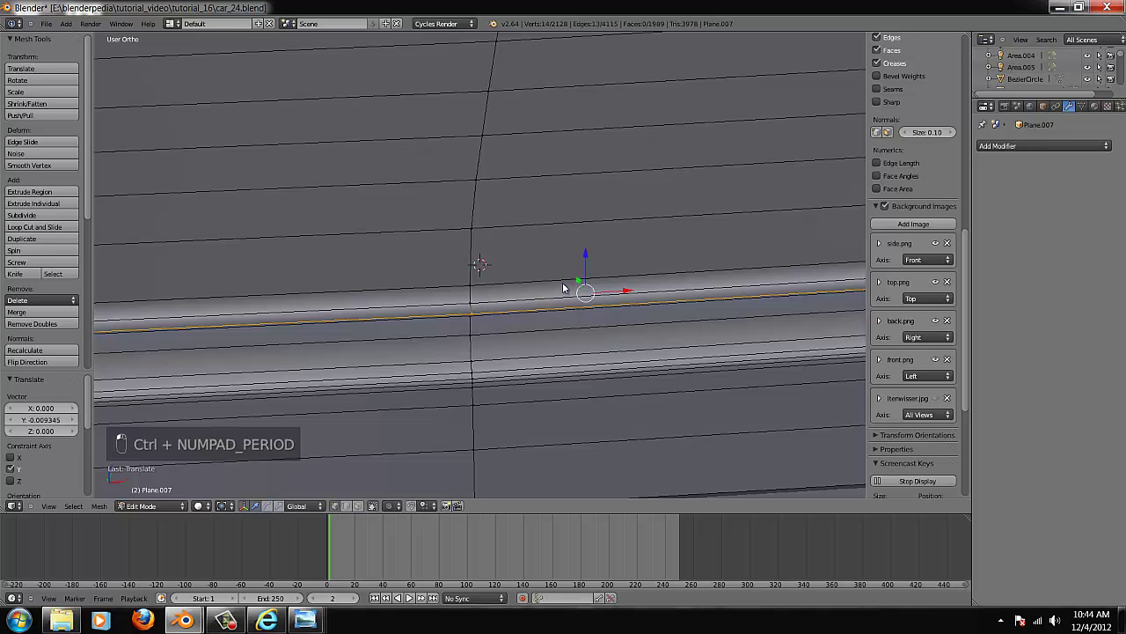
key(Tab)
middle_drag(595, 287, 602, 319)
key(Tab)
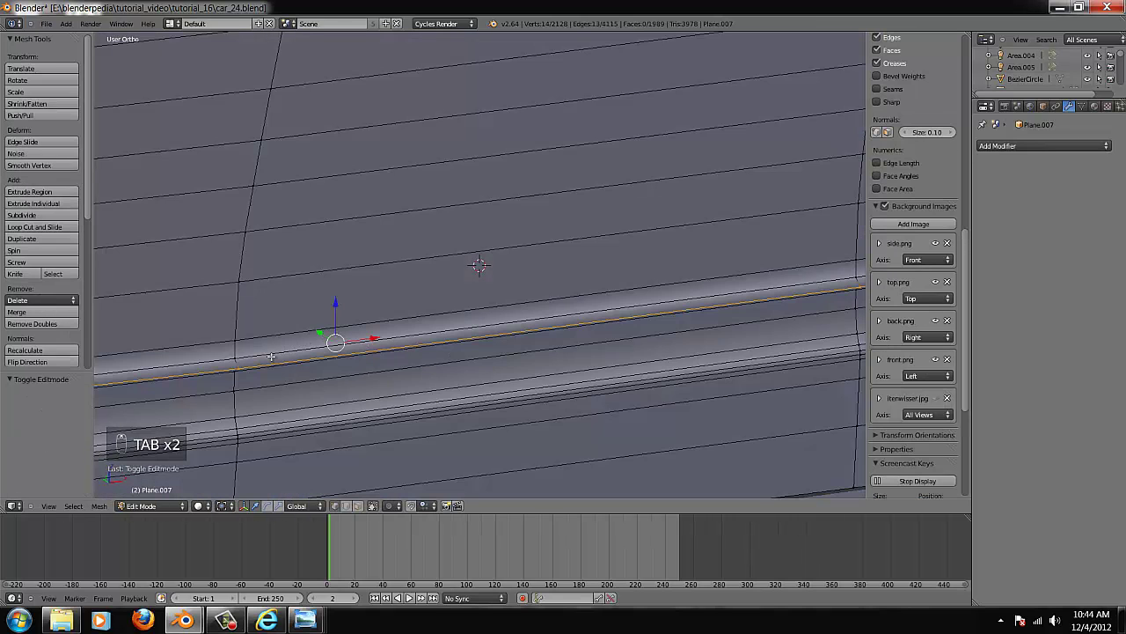
key(Tab)
scroll(508, 304, down, 8)
middle_drag(543, 322, 593, 309)
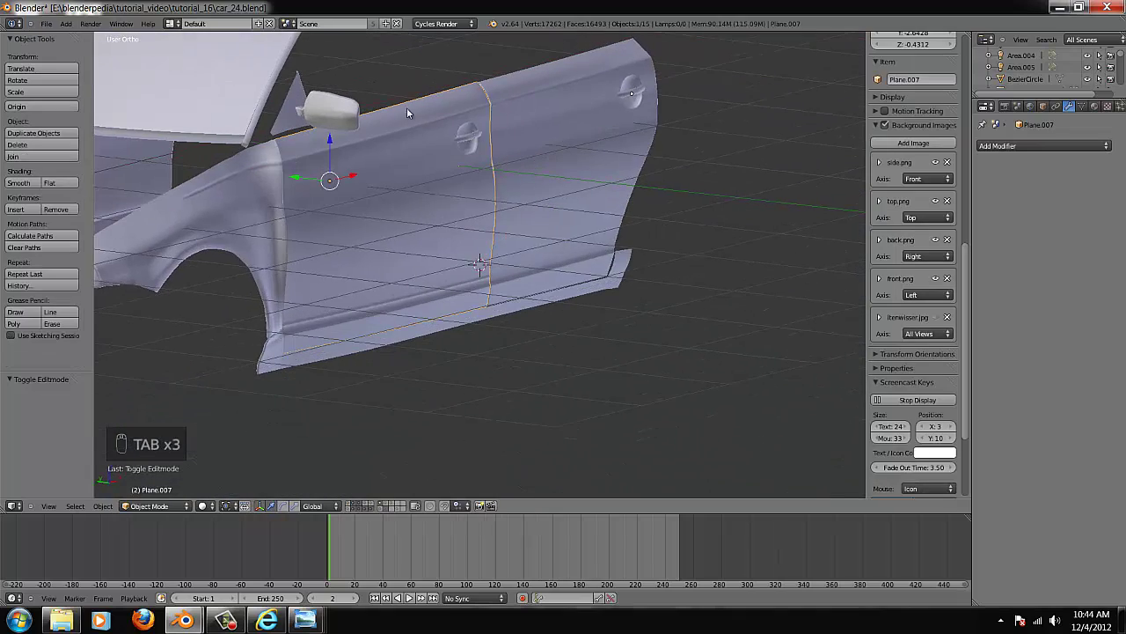
- Undo the edge line's move and the last vertex selections in the front door's mesh
key(Tab)
key(ctrl+z)
key(ctrl+z)
key(ctrl+z)
key(ctrl+z)
key(ctrl+z)
key(ctrl+z)
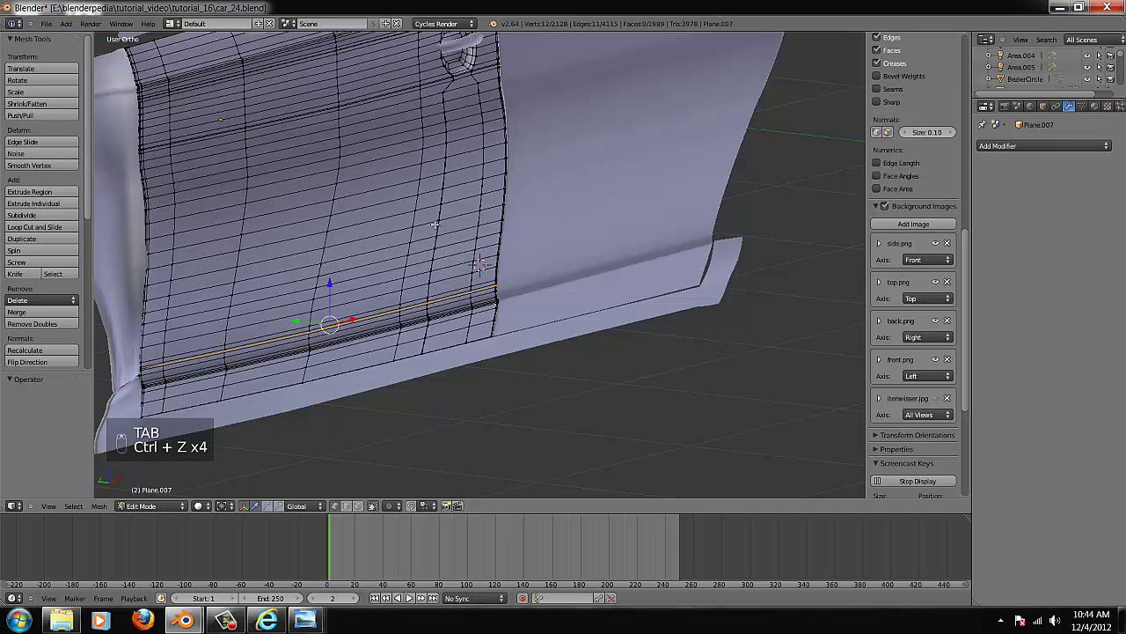
- Undo the remaining earlier selection changes in the front door's mesh and return to Object Mode
key(ctrl+z)
key(ctrl+z)
key(ctrl+z)
key(ctrl+z)
key(ctrl+z)
key(ctrl+z)
scroll(469, 170, down, 5)
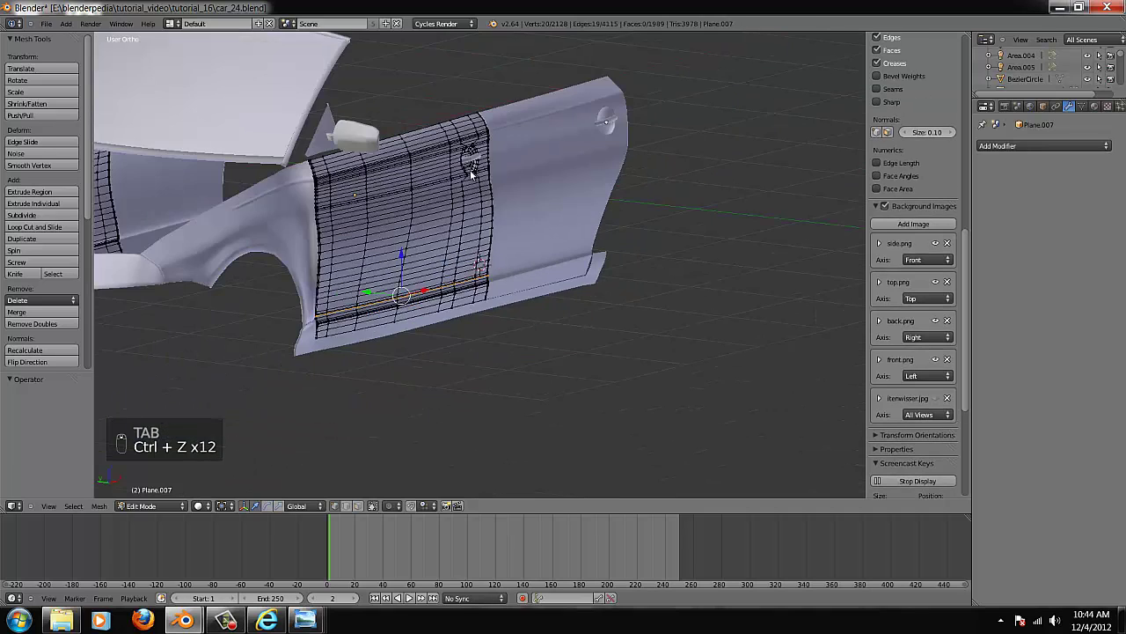
key(Tab)
scroll(487, 165, down, 3)
middle_drag(552, 250, 491, 236)
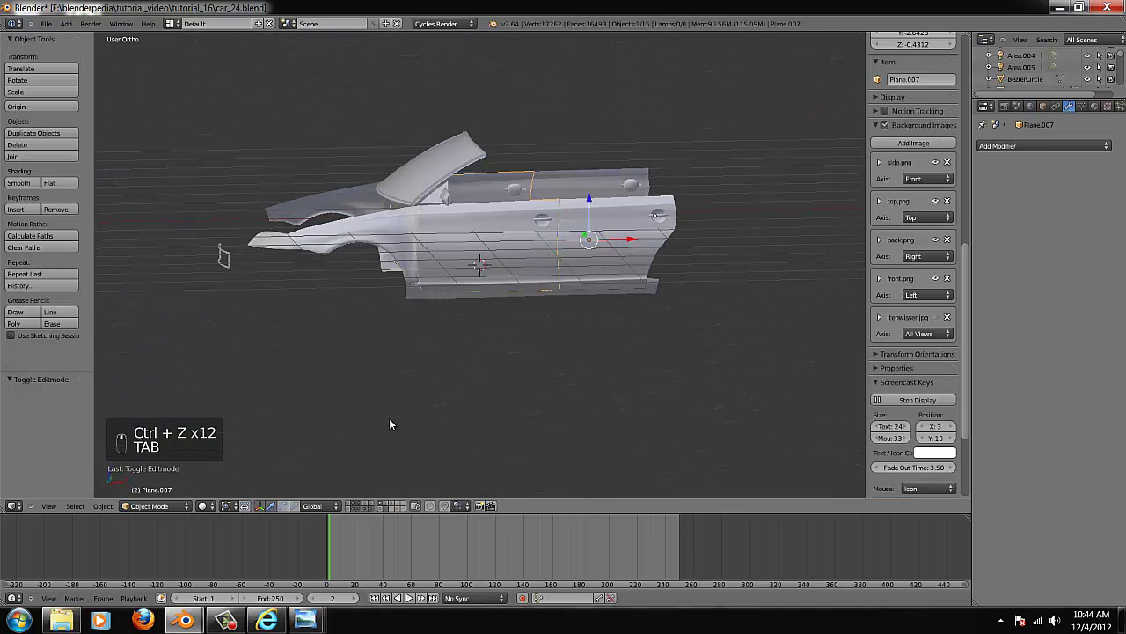
- Show all scene layers and view the complete car model with its lights and camera
key(grave)
middle_drag(646, 317, 408, 191)
click(226, 620)
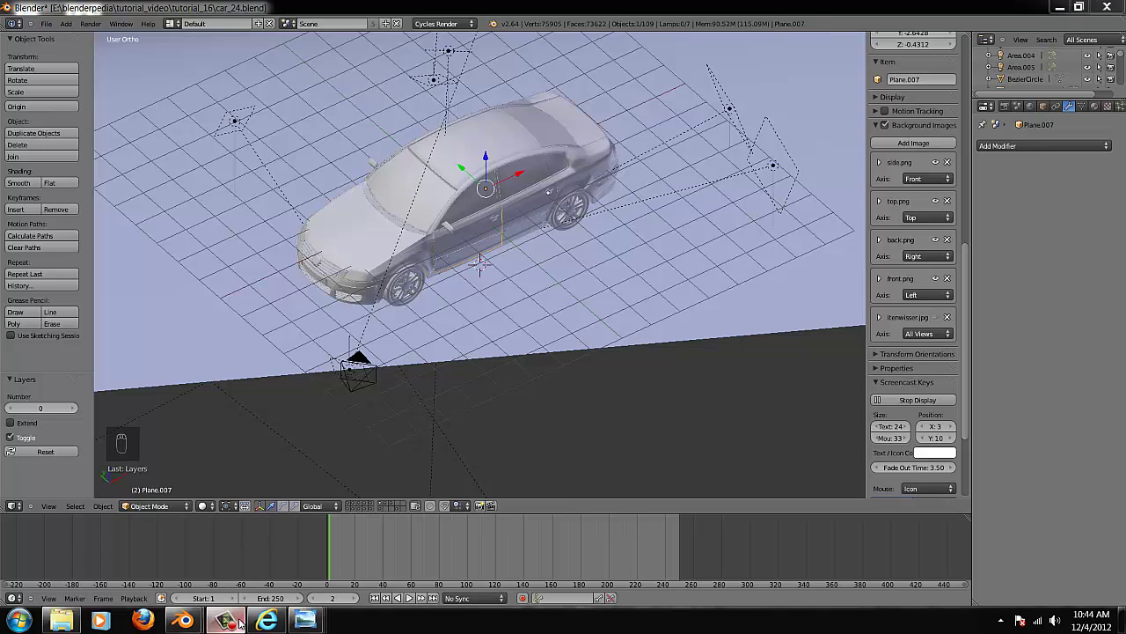
click(226, 620)
scroll(397, 284, up, 4)
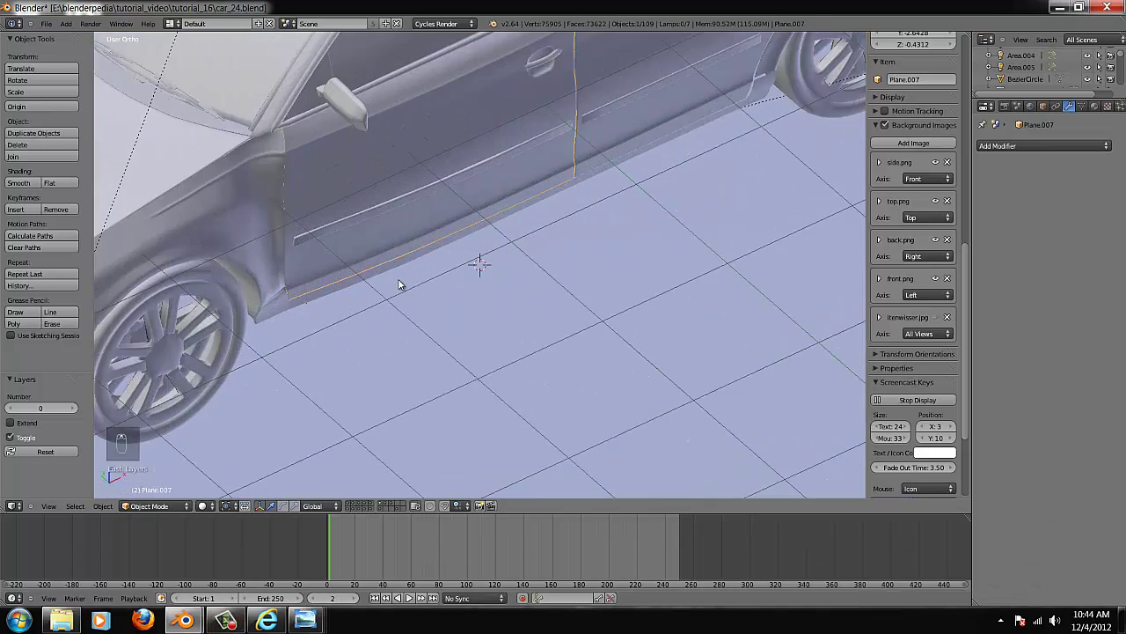
scroll(415, 304, down, 2)
middle_drag(415, 304, 440, 283)
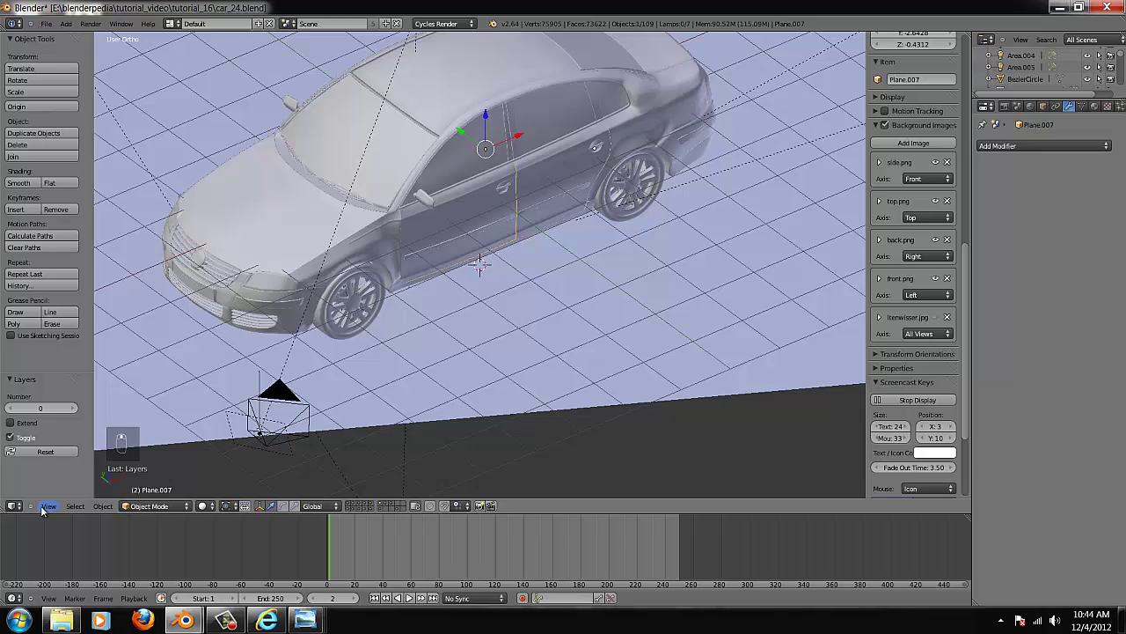
- Switch the 3D view to the compositing node editor and examine the rendered headlight against the node setup
click(13, 506)
click(27, 382)
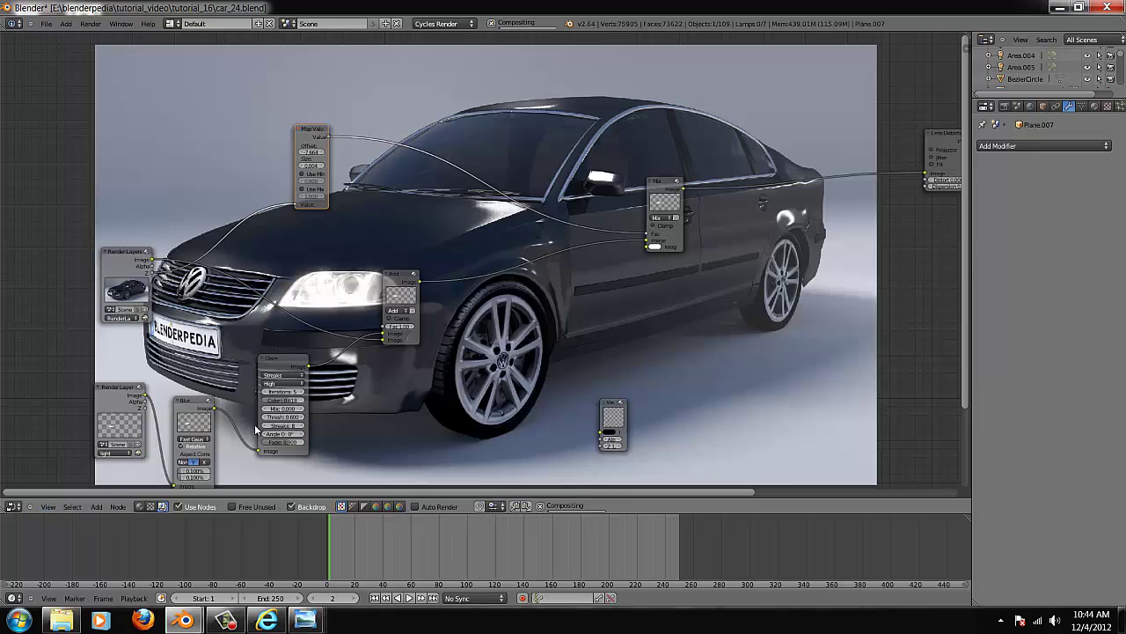
middle_drag(602, 353, 665, 245)
middle_drag(850, 110, 326, 182)
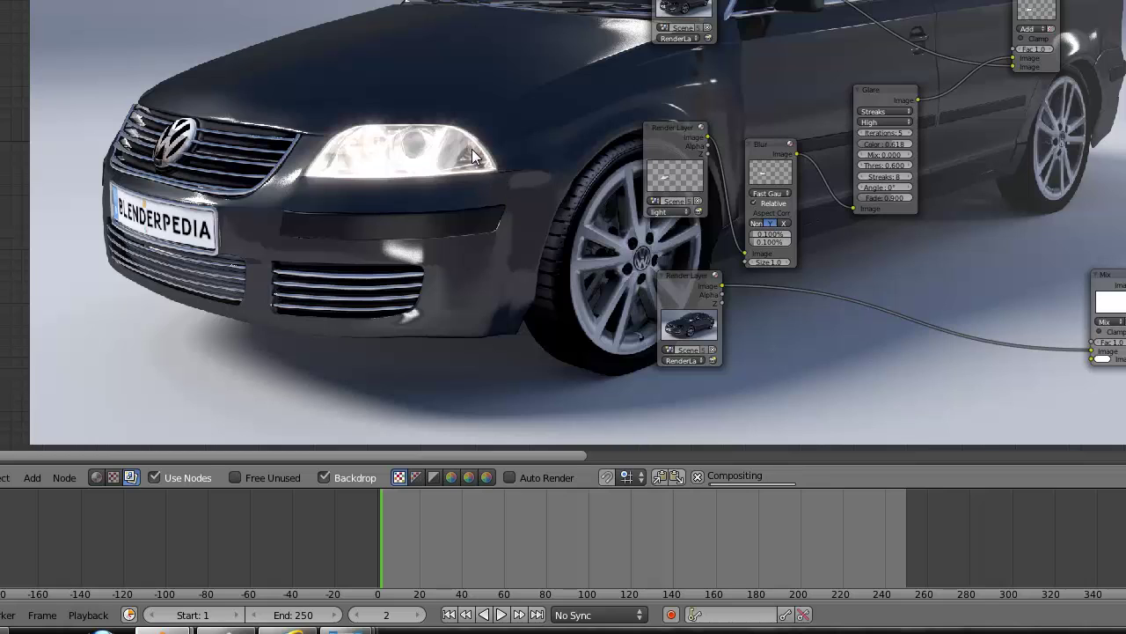
middle_drag(494, 224, 463, 220)
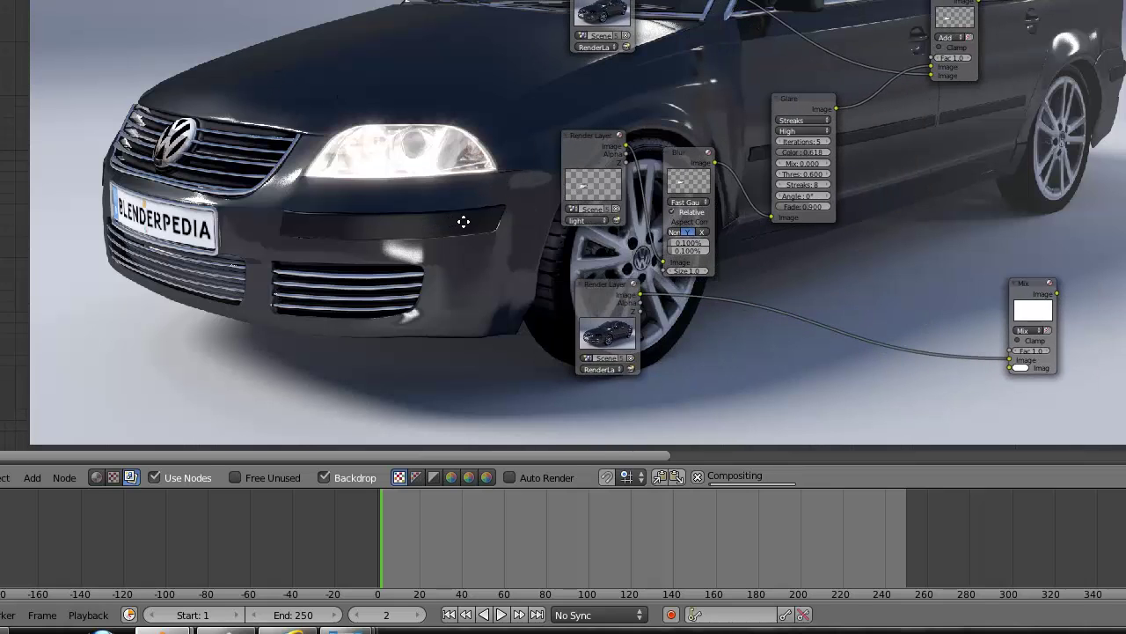
- Return to the 3D view, select the headlight glass and show only the layer that contains it
click(3, 460)
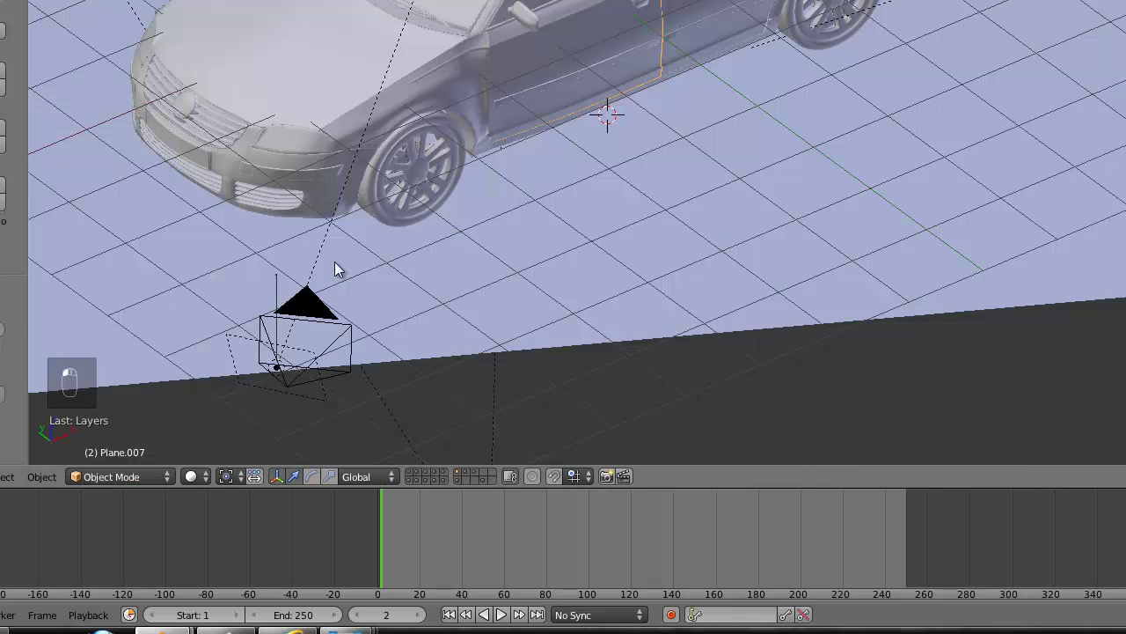
right_click(293, 144)
right_click(293, 146)
right_click(292, 149)
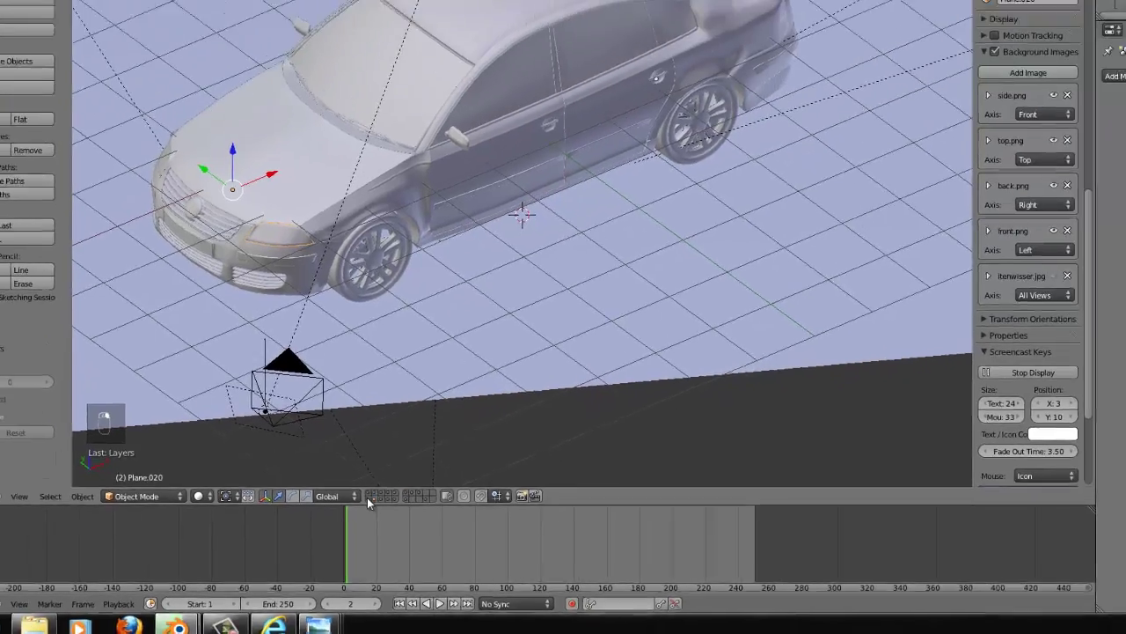
click(406, 485)
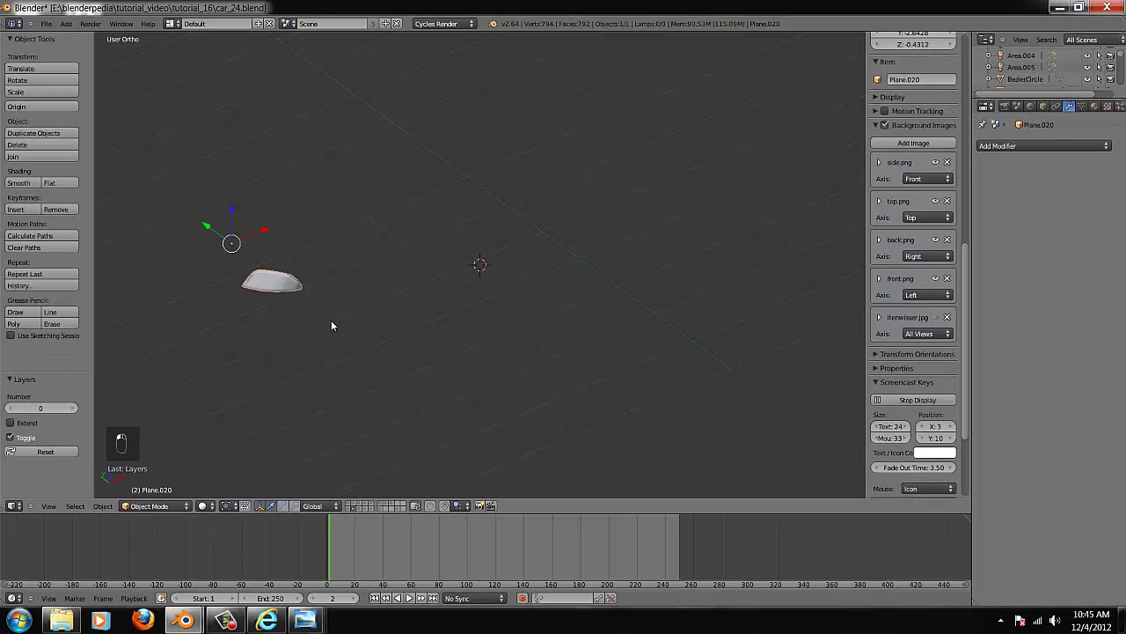
scroll(331, 325, down, 3)
- Compare the layer assignments of the light and RenderLayer render layers in the render settings
click(1005, 106)
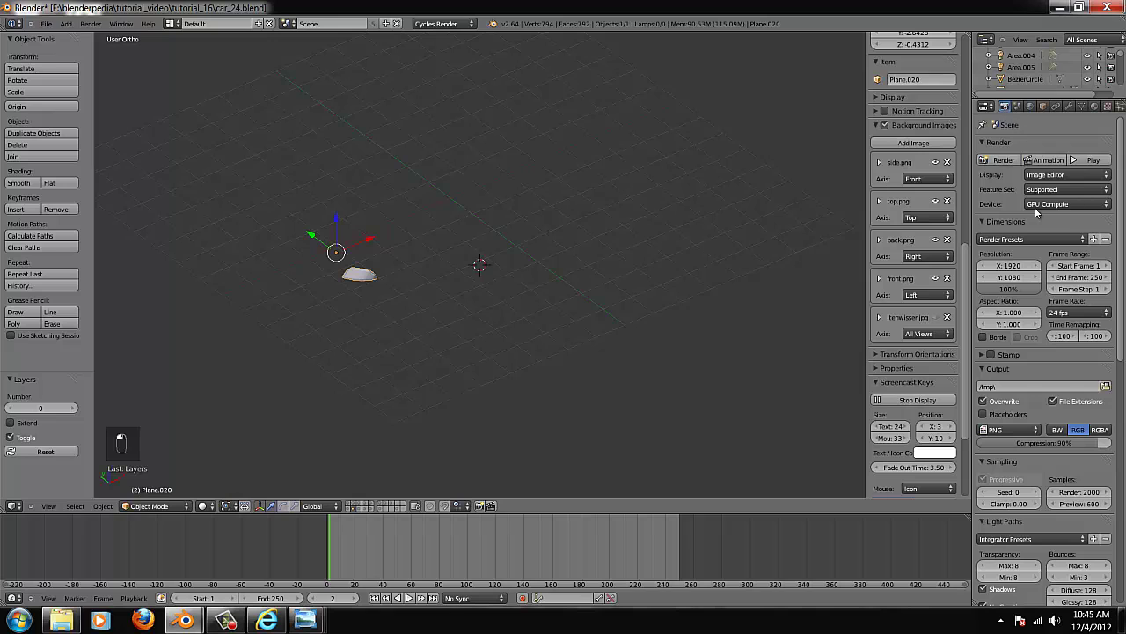
scroll(1033, 210, down, 10)
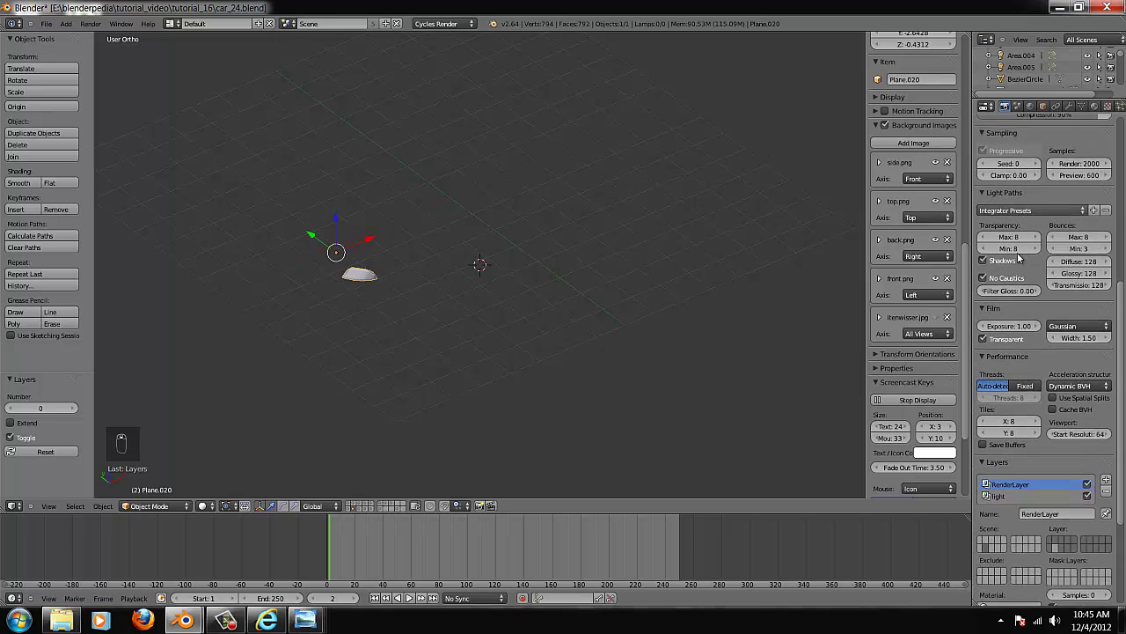
scroll(1019, 256, down, 2)
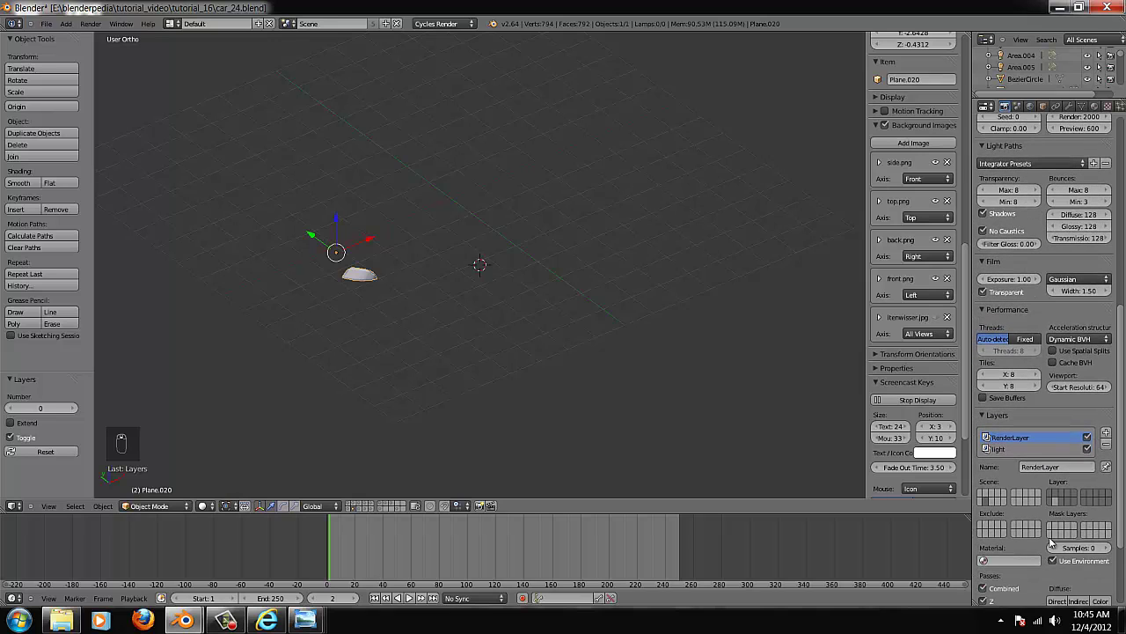
click(1001, 450)
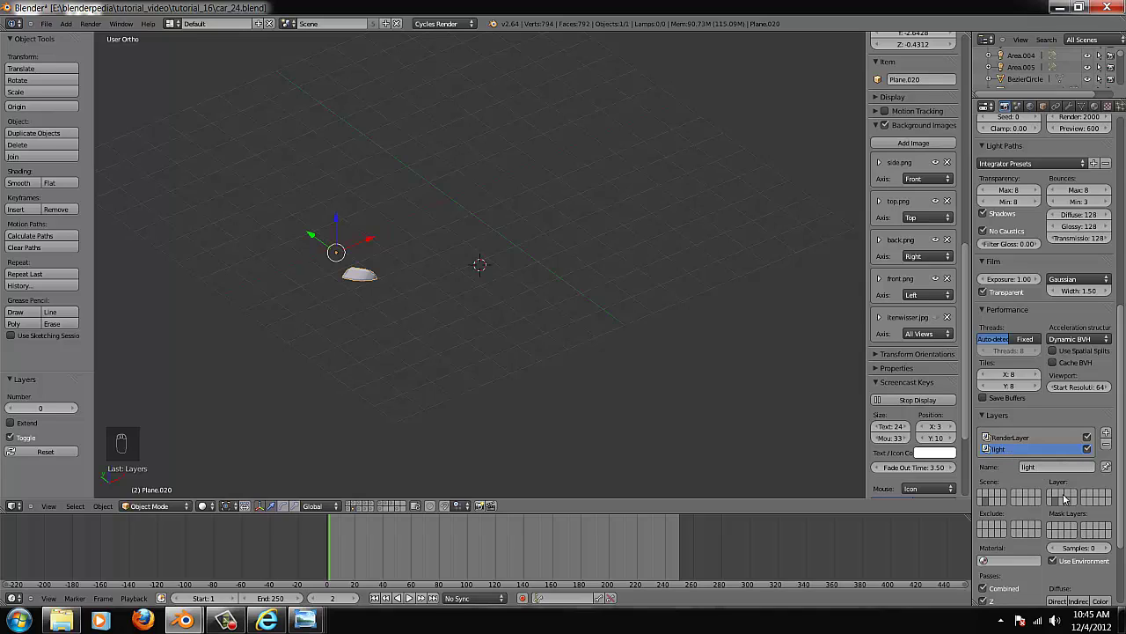
click(1004, 435)
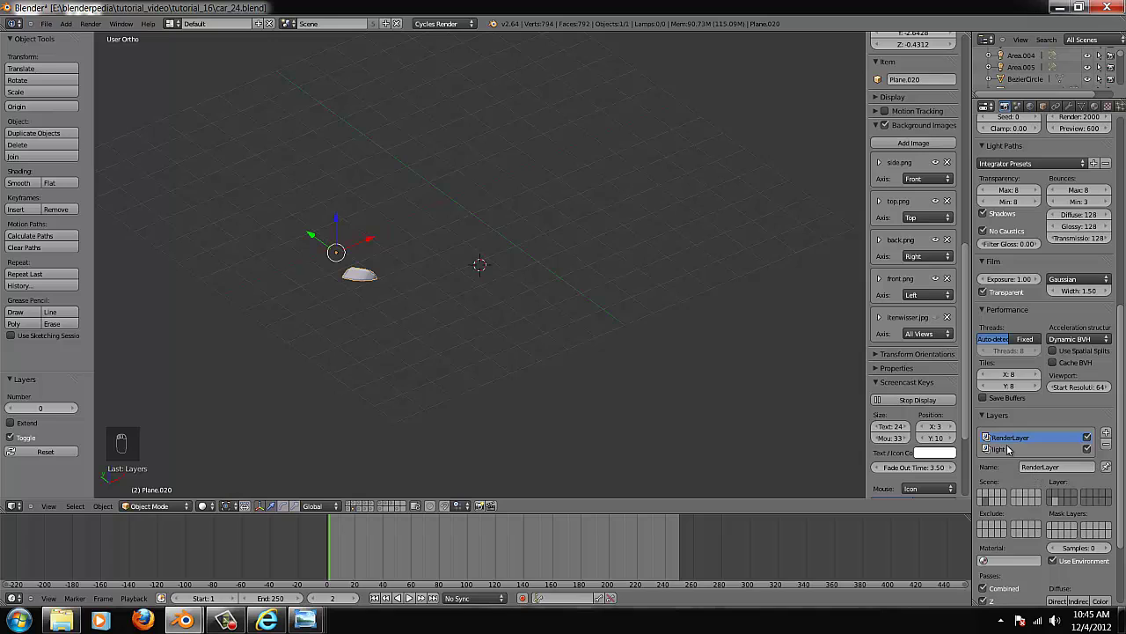
- Reopen the compositing node editor and move the light Render Layers node away from the Blur node, over the headlight
click(13, 505)
click(26, 383)
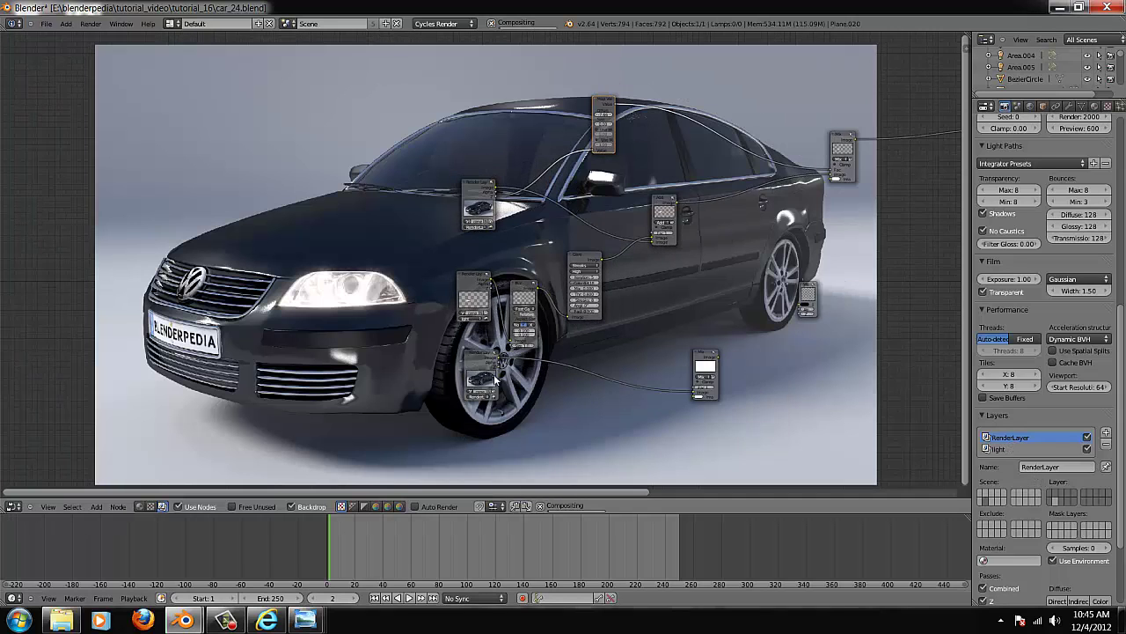
scroll(525, 396, up, 3)
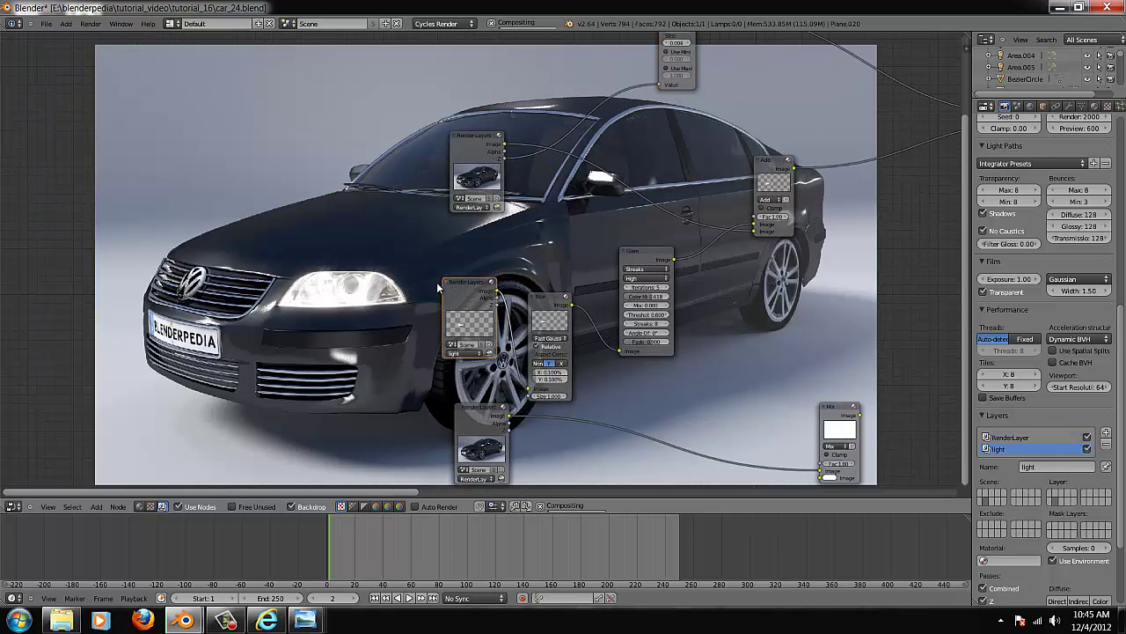
drag(443, 285, 405, 275)
click(97, 506)
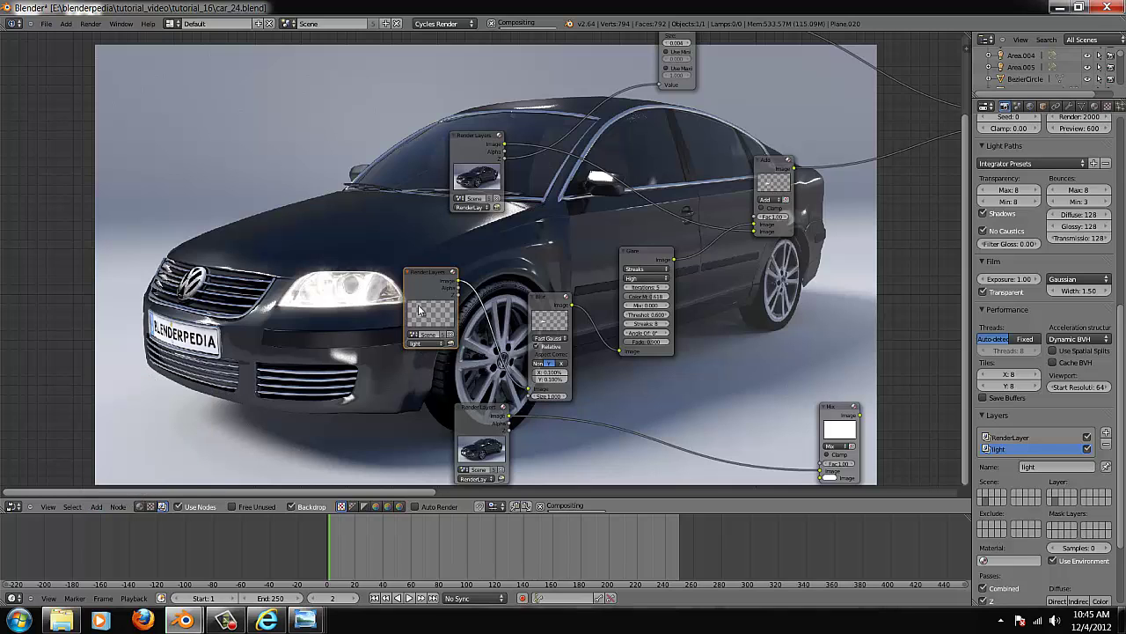
drag(422, 274, 326, 289)
scroll(413, 384, up, 1)
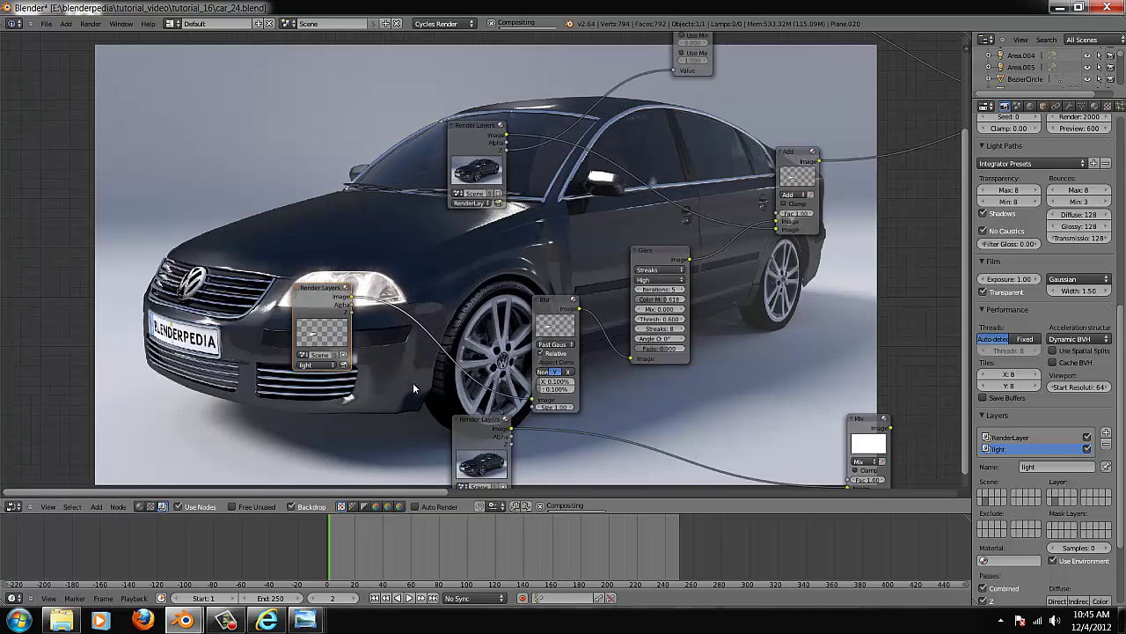
- Reposition the Blur and Glare nodes slightly closer to the light Render Layers node
scroll(413, 382, up, 1)
drag(567, 308, 539, 306)
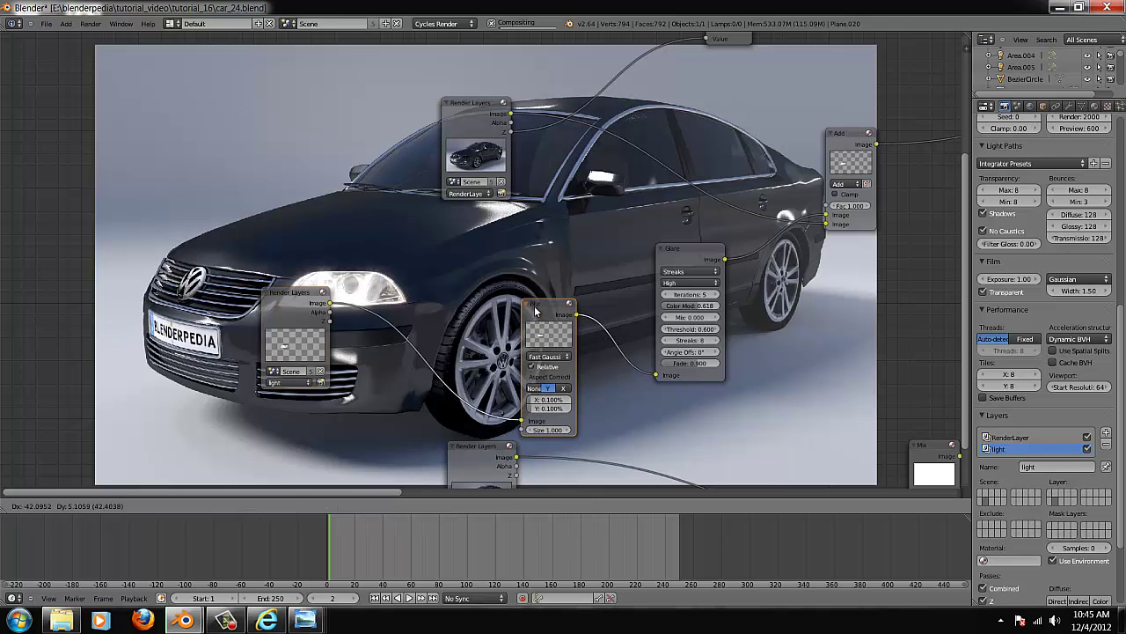
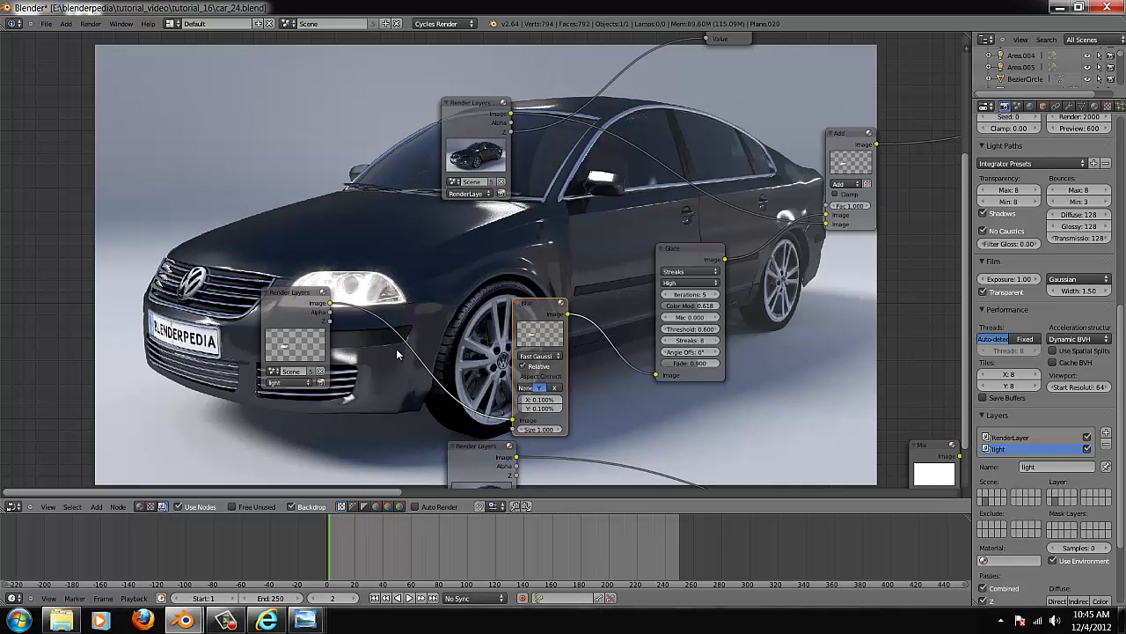
middle_drag(317, 310, 157, 305)
scroll(397, 279, up, 2)
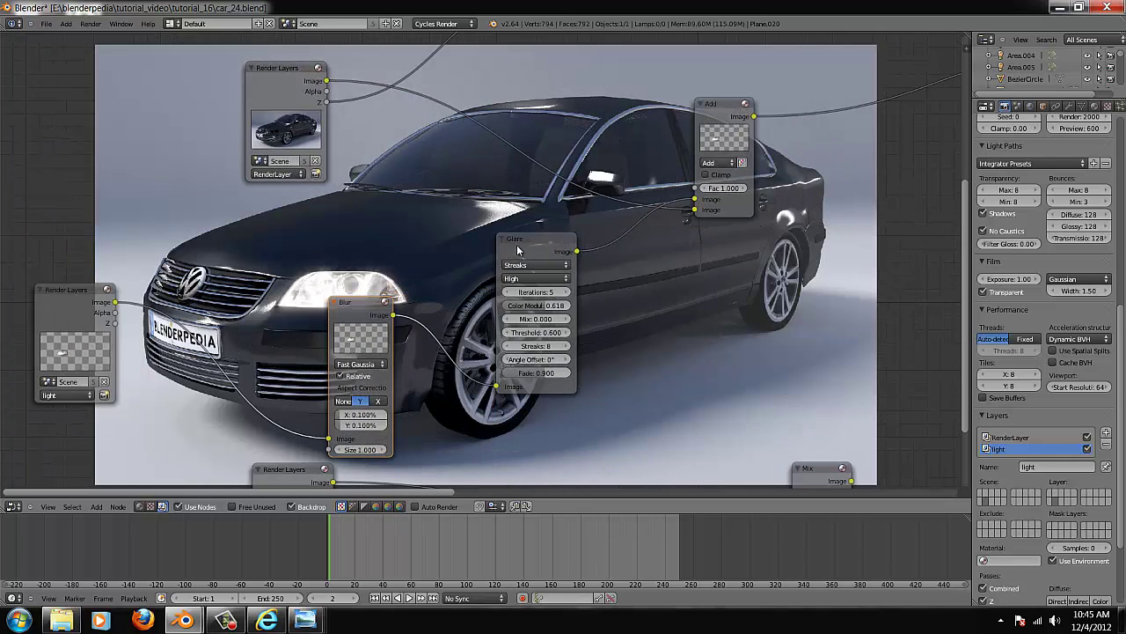
drag(526, 238, 498, 232)
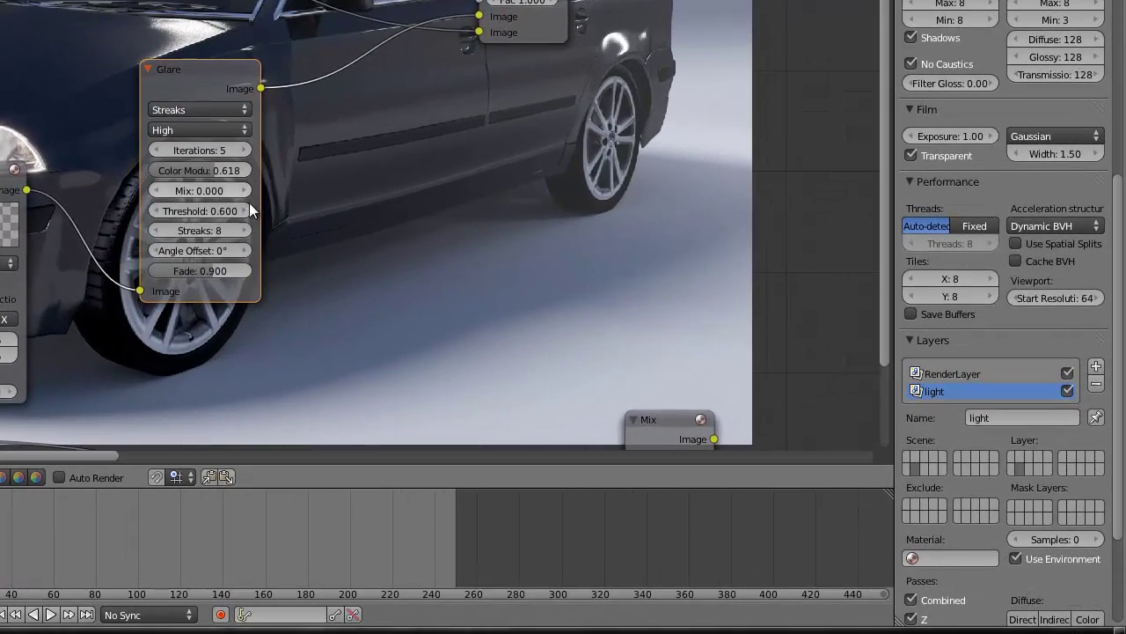
- Try the Simple Star and Ghosts glare types on the Glare node and check their effect on the render
middle_drag(319, 203, 280, 193)
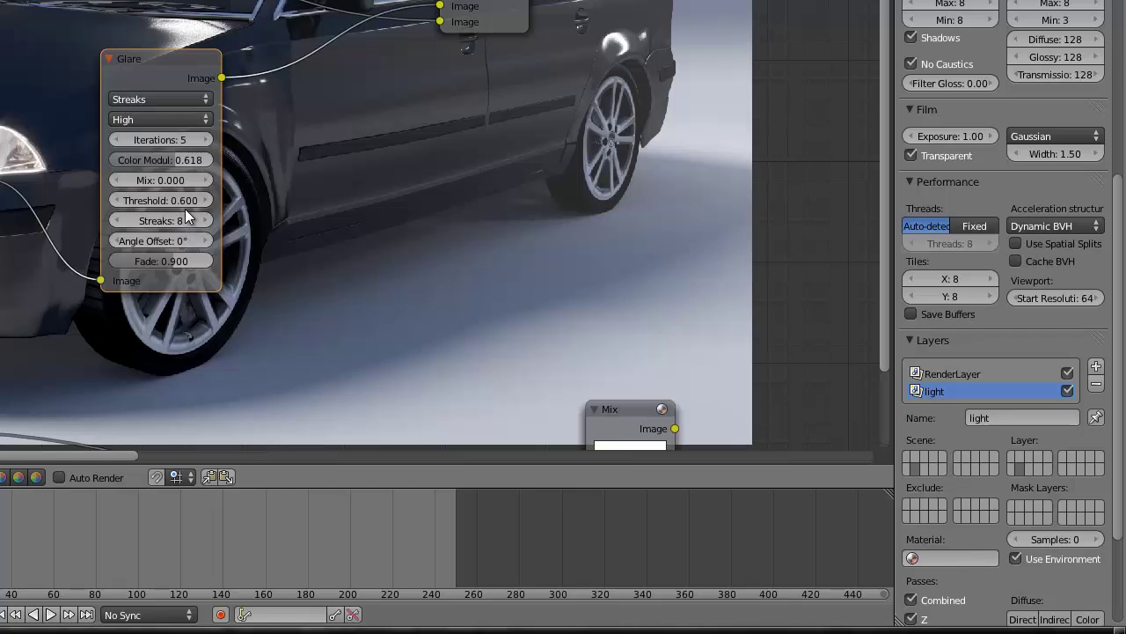
middle_drag(268, 169, 327, 251)
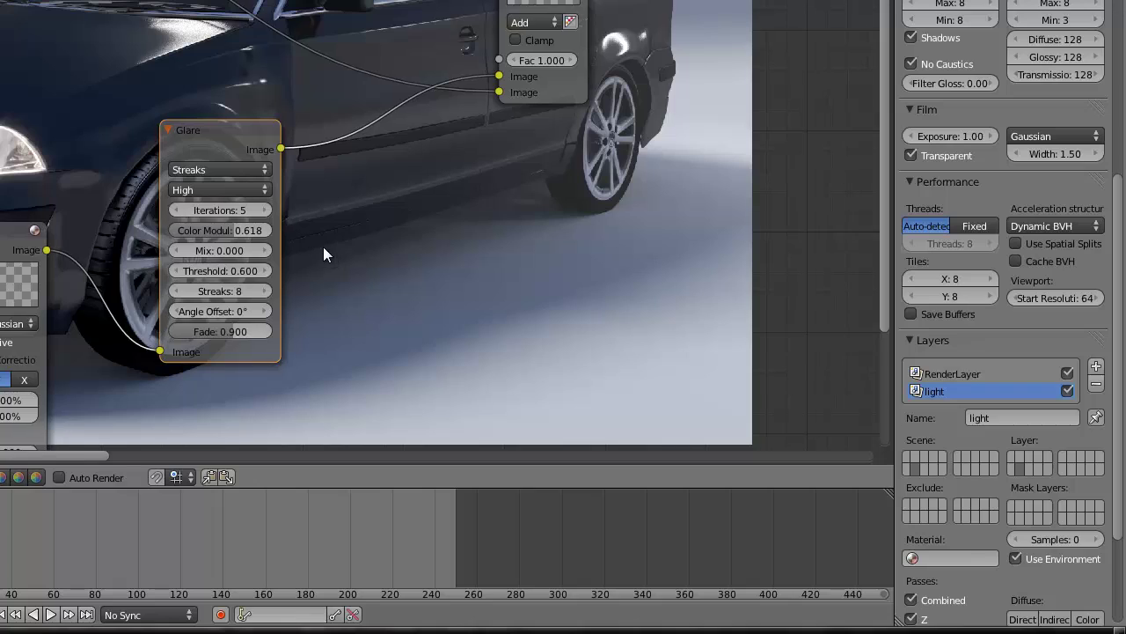
click(219, 170)
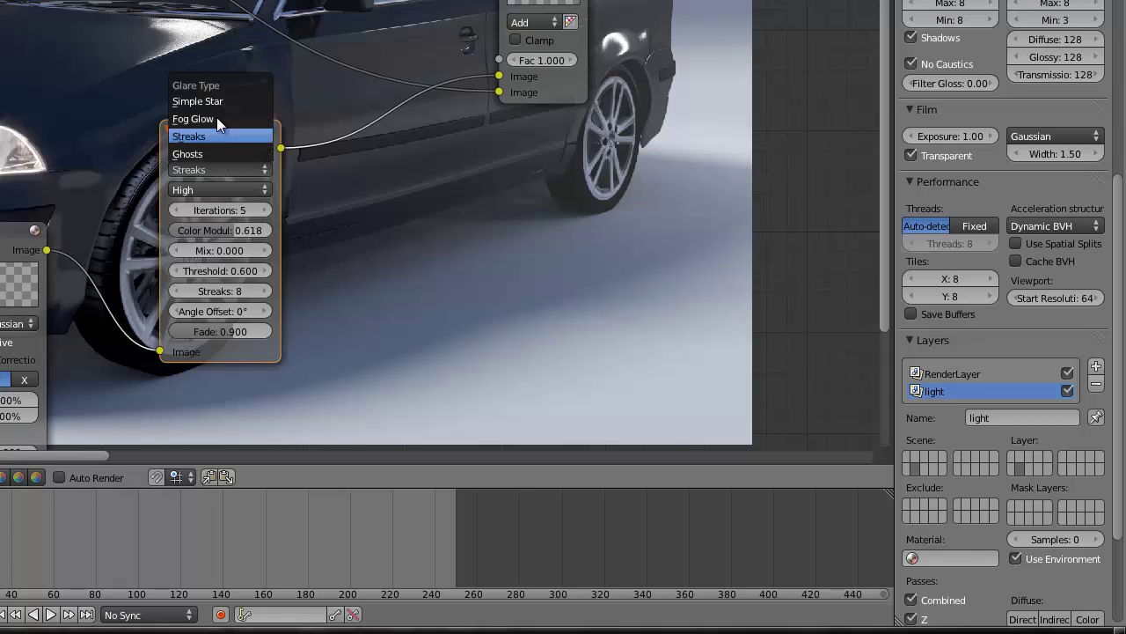
click(216, 102)
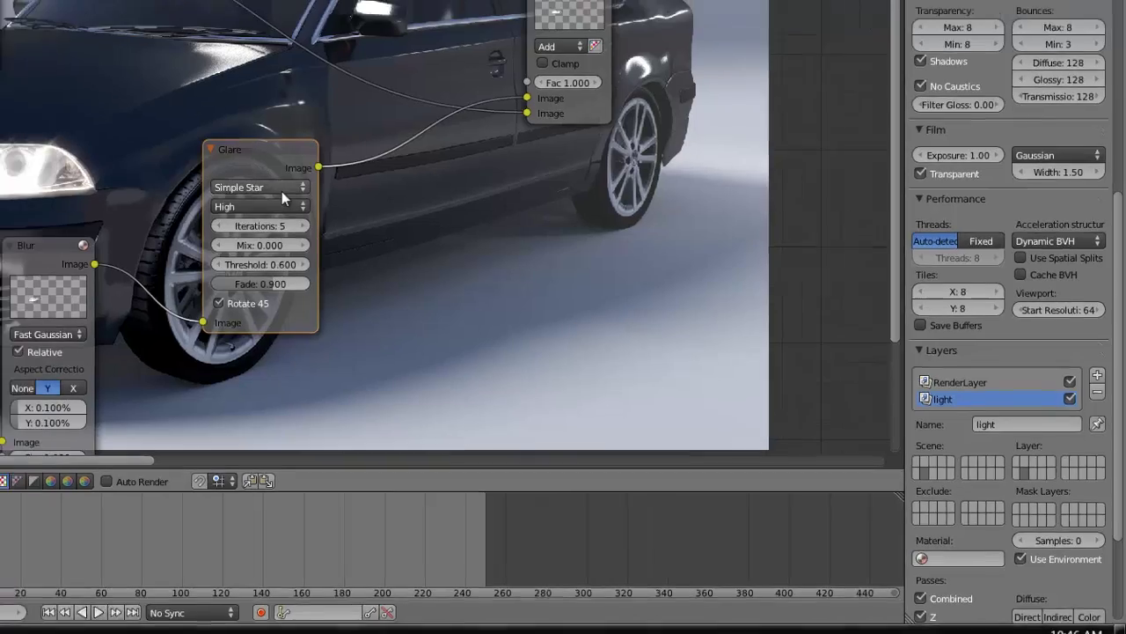
click(280, 190)
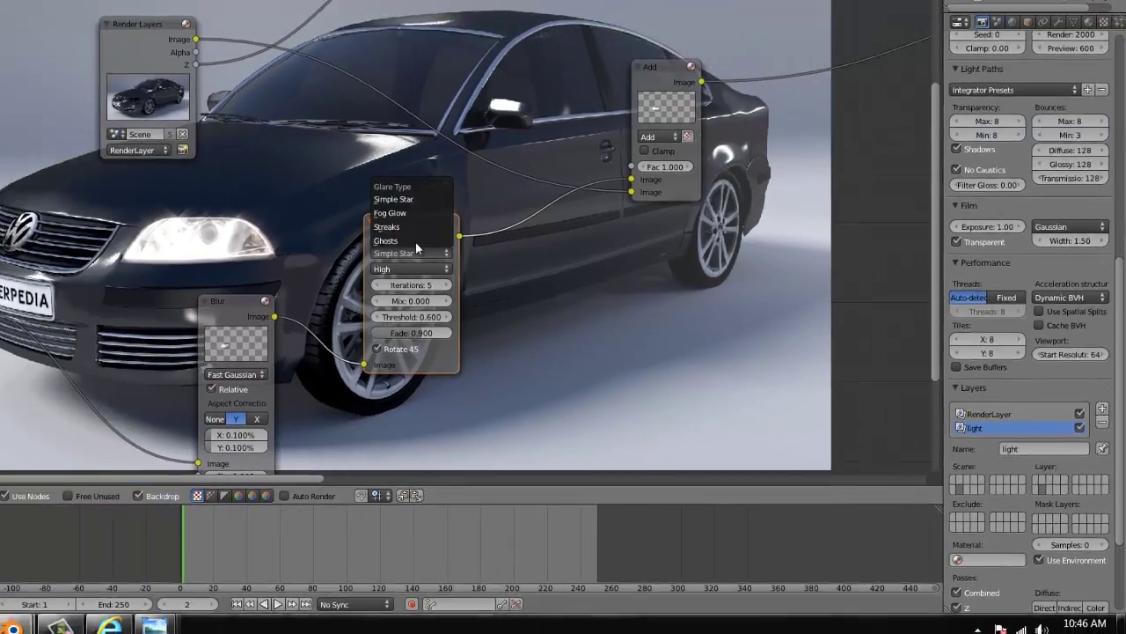
click(263, 171)
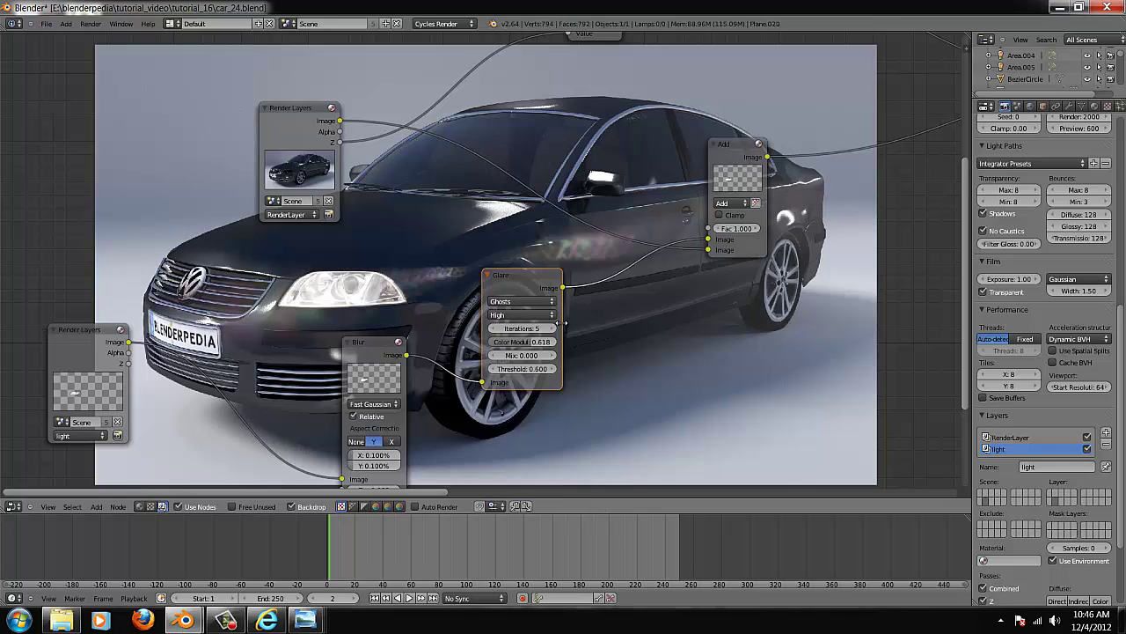
scroll(561, 323, down, 5)
middle_drag(431, 253, 319, 261)
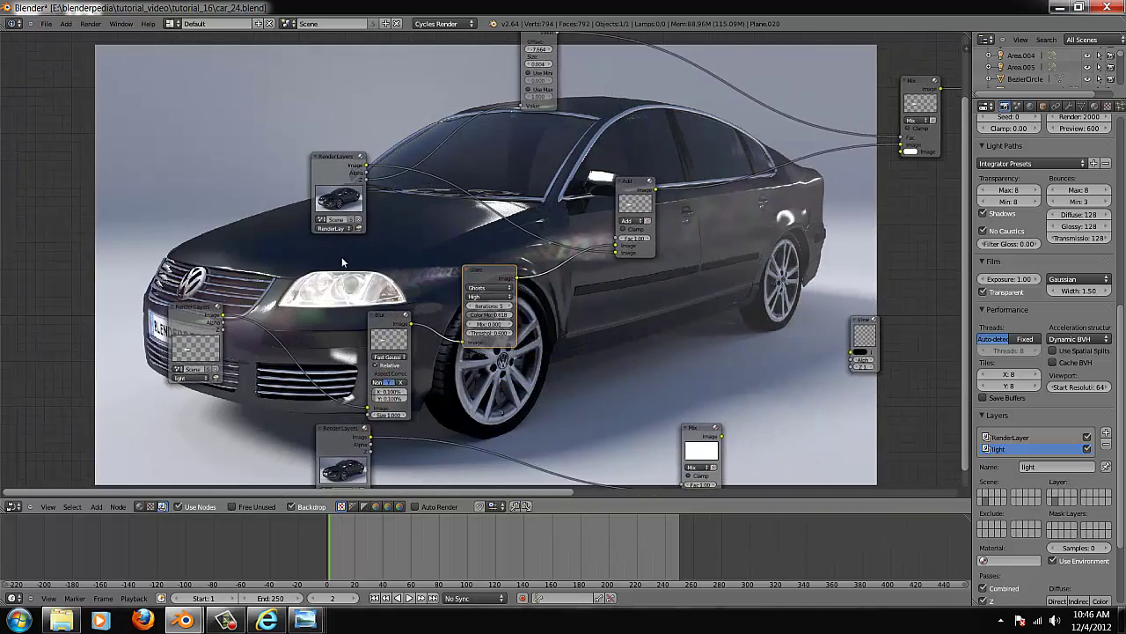
- Set the Glare node's type to Fog Glow and check the headlight in the render
scroll(343, 286, up, 4)
click(496, 299)
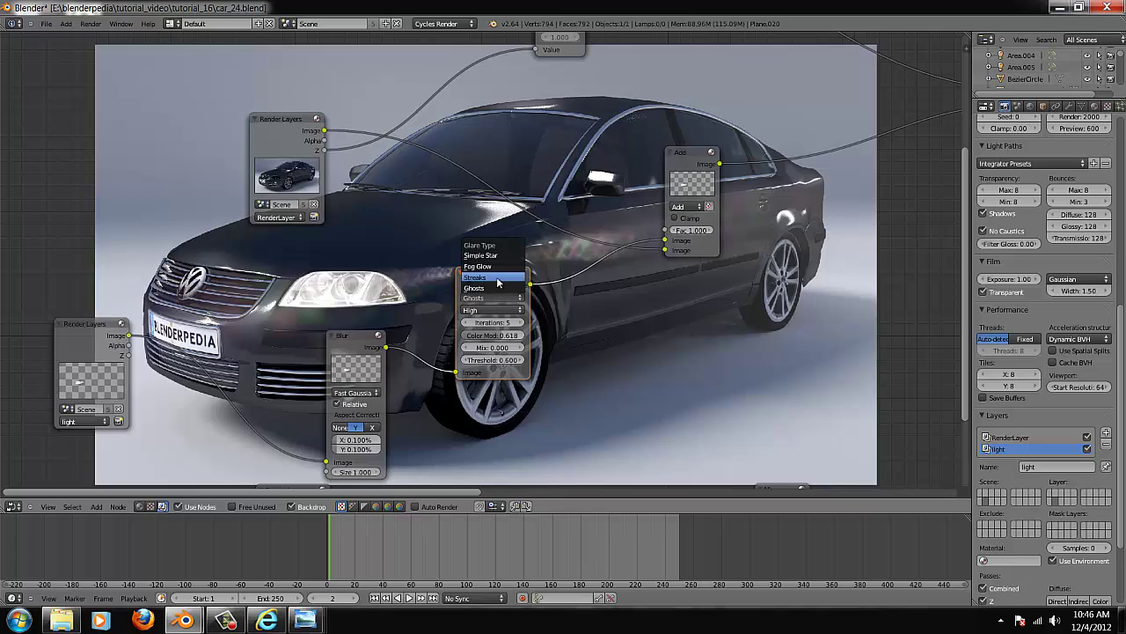
click(498, 266)
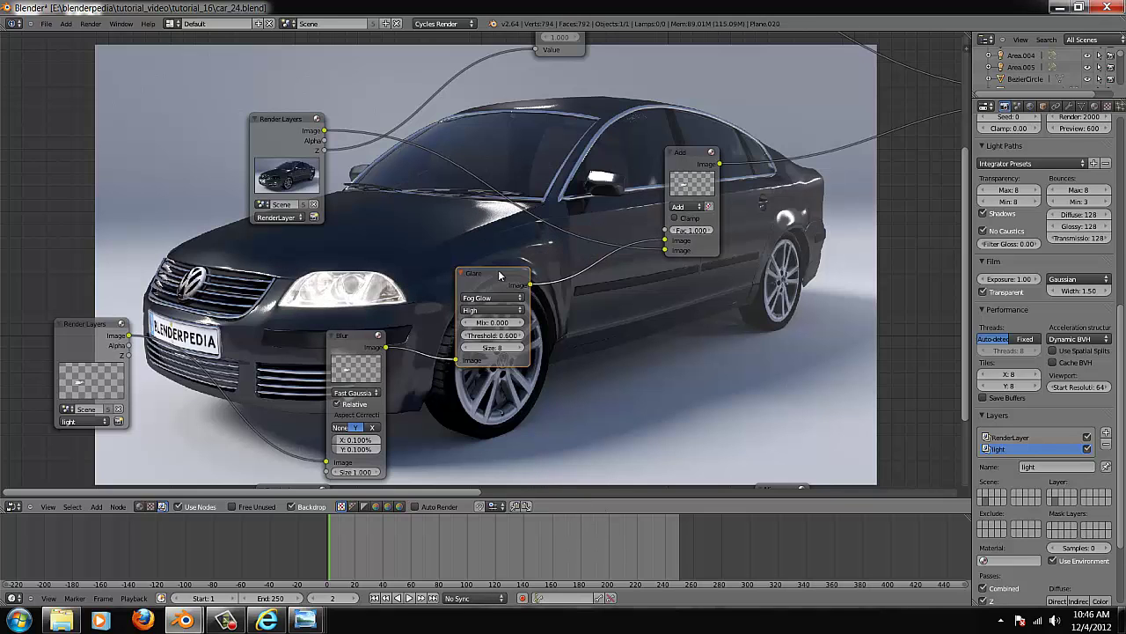
mouse_move(470, 231)
middle_down()
mouse_move(578, 252)
mouse_move(461, 236)
middle_up()
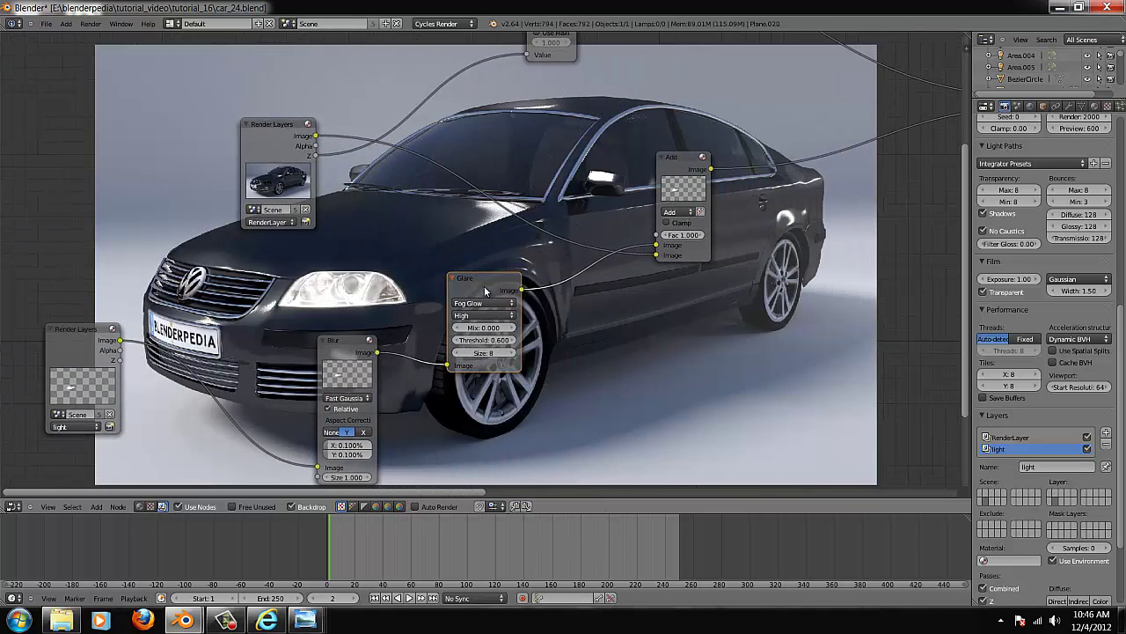
middle_drag(653, 269, 623, 287)
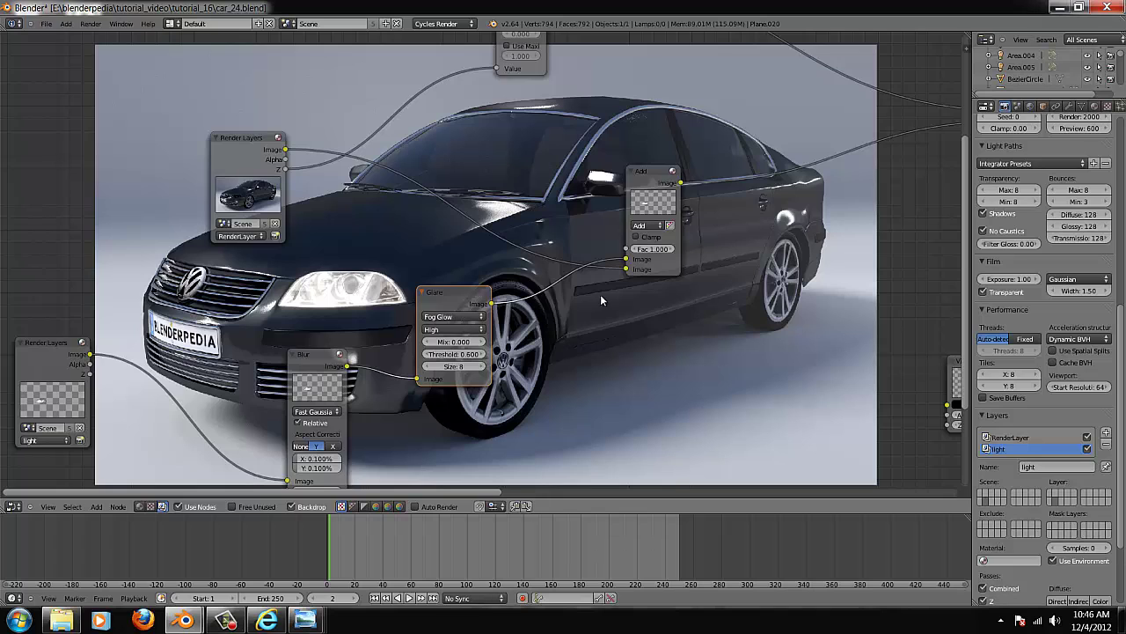
- Reposition the Add node and the main Render Layers node slightly within the compositing node tree
middle_drag(501, 295, 454, 332)
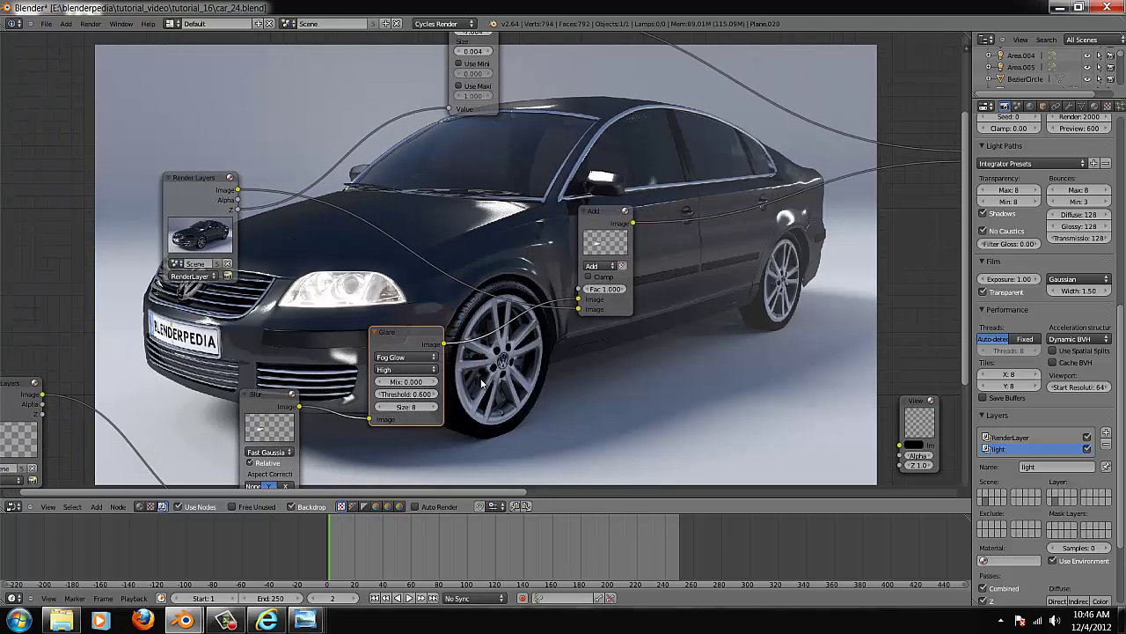
scroll(588, 315, down, 2)
scroll(488, 377, down, 2)
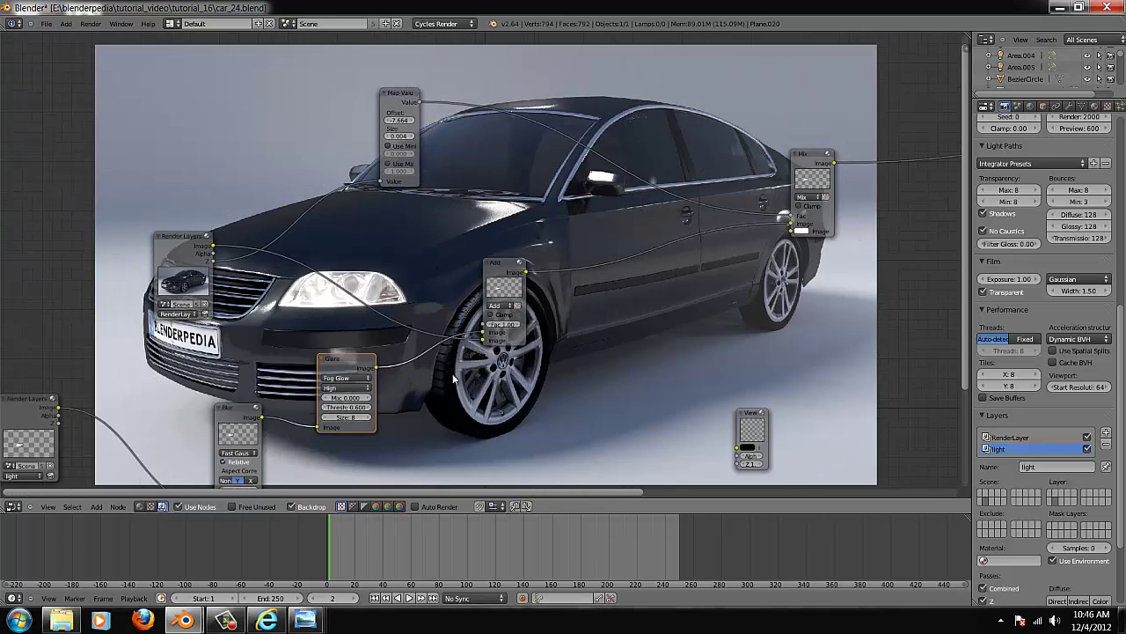
drag(504, 284, 511, 278)
drag(212, 247, 196, 236)
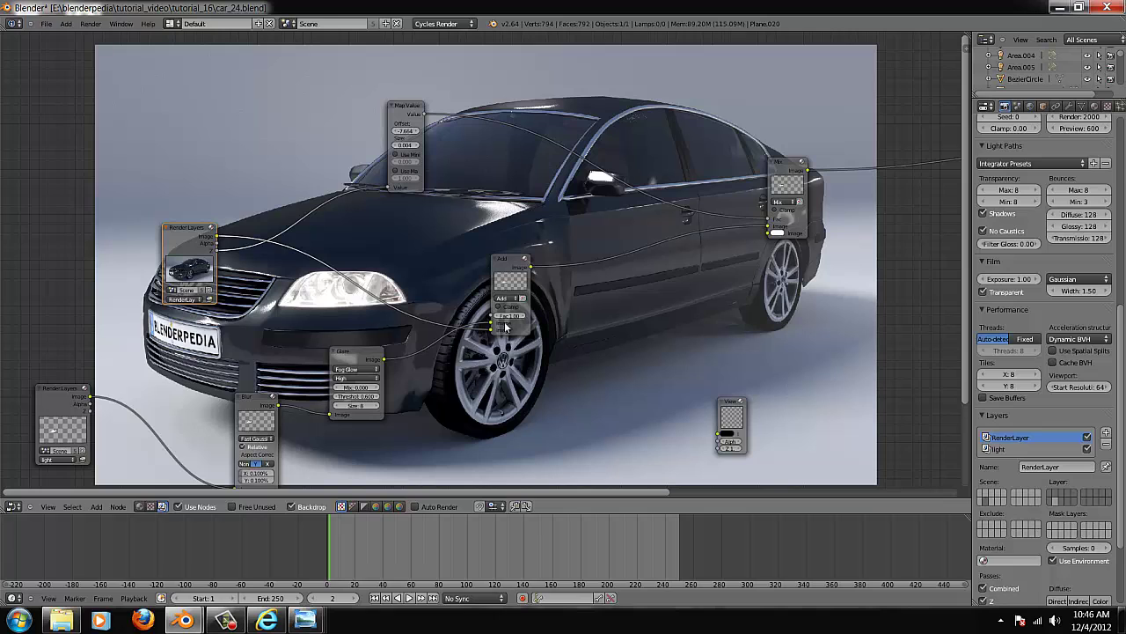
- Move the Map Value node slightly upward and set its Size to 0.000
middle_drag(593, 363, 518, 367)
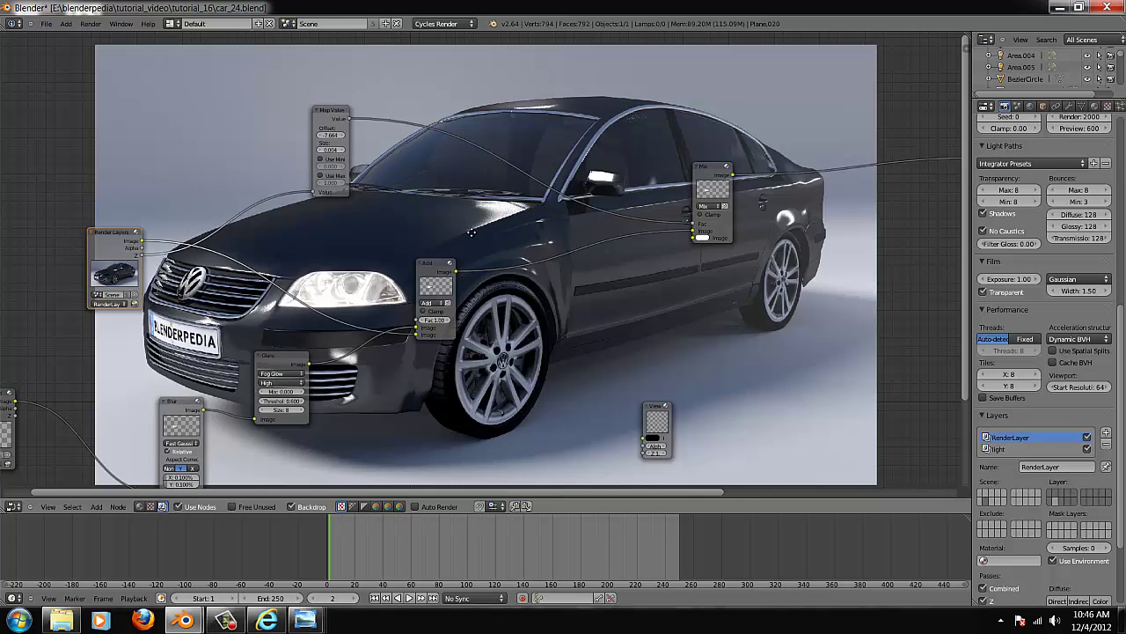
middle_drag(388, 156, 347, 176)
drag(289, 123, 274, 90)
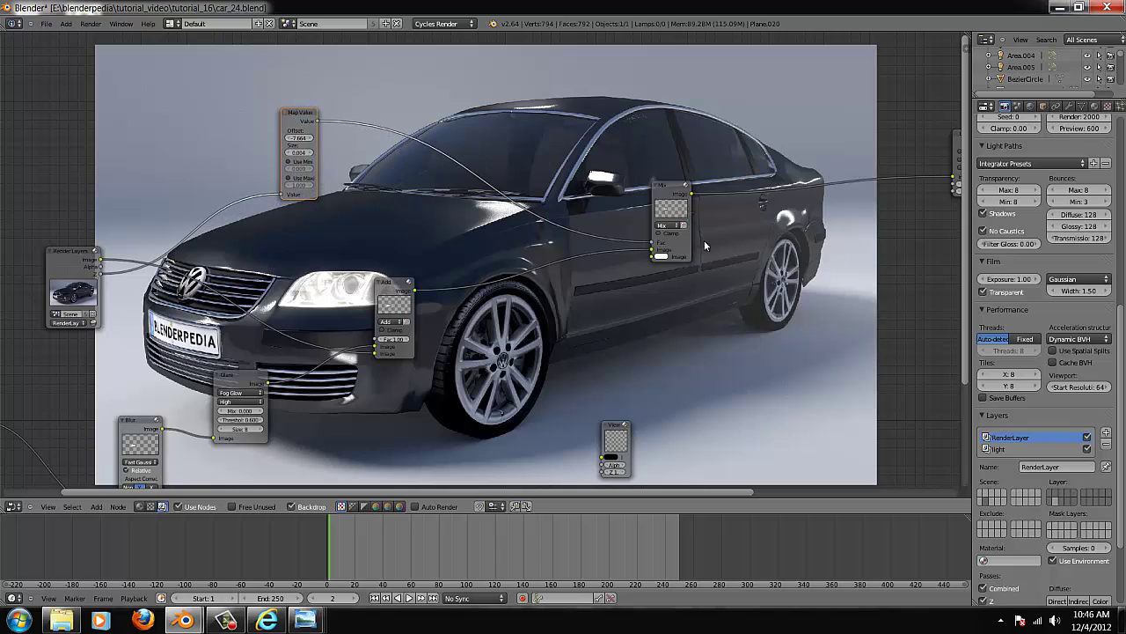
click(296, 153)
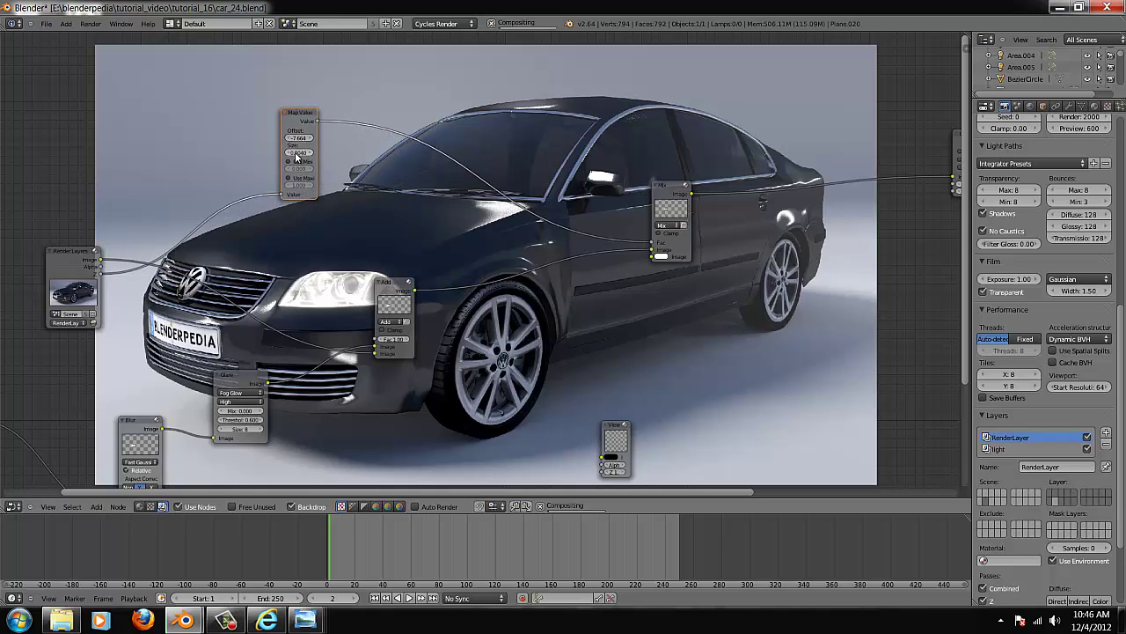
click(299, 154)
key(Return)
- Shift the Mix node slightly downward, between the Map Value and Lens Distortion nodes
scroll(589, 373, down, 2)
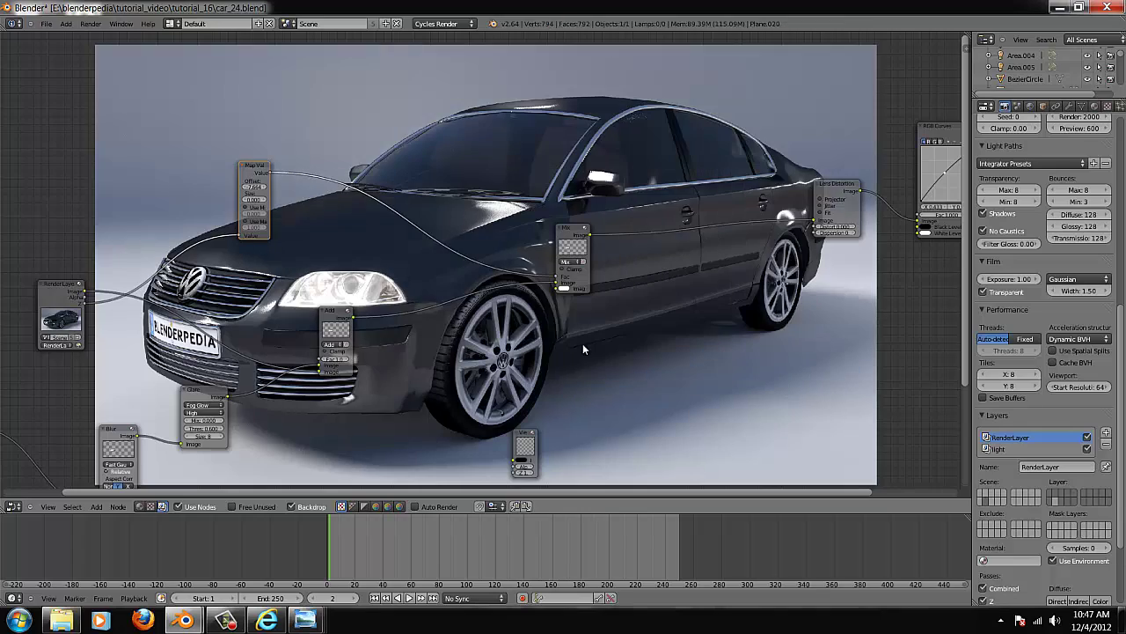
middle_drag(600, 320, 704, 420)
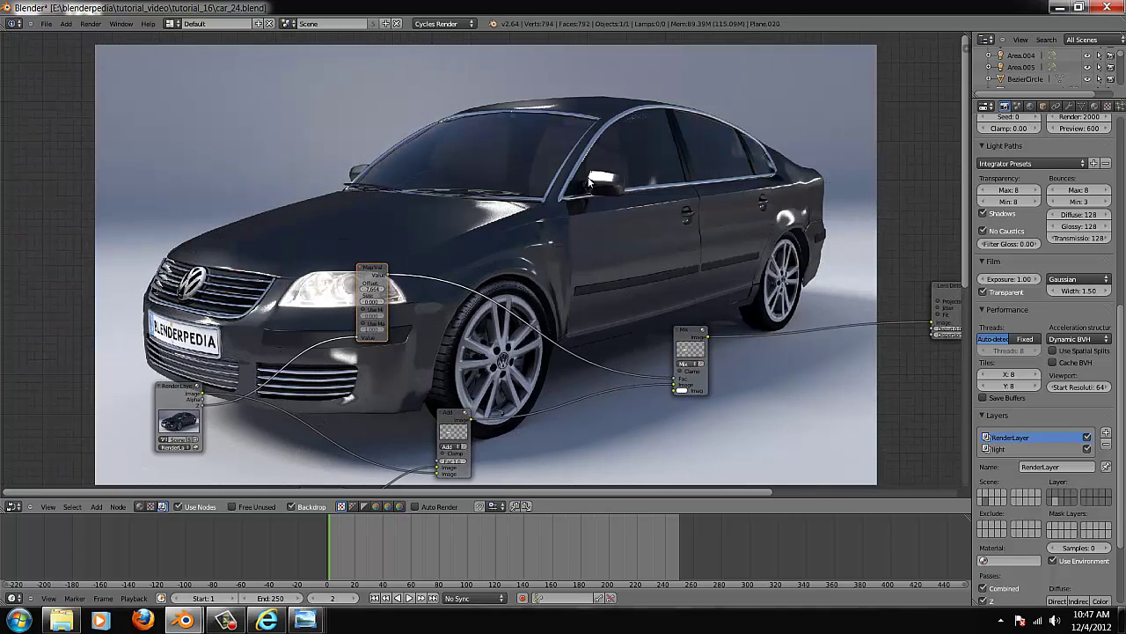
scroll(588, 183, down, 4)
scroll(581, 167, down, 4)
drag(577, 146, 615, 255)
middle_drag(614, 255, 564, 217)
scroll(555, 317, up, 6)
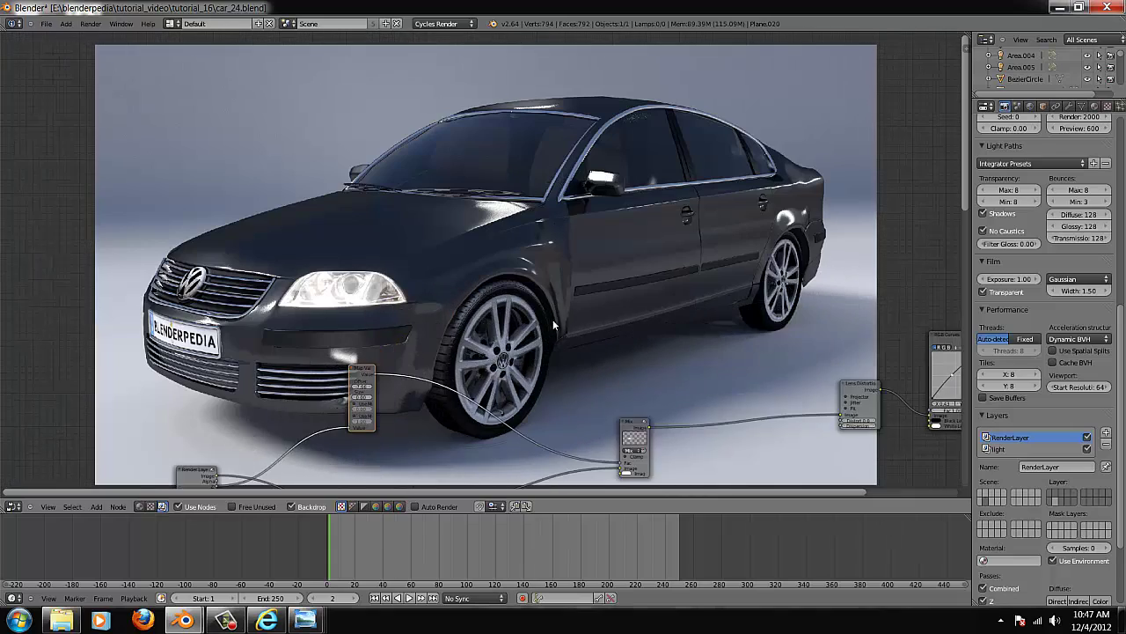
middle_drag(538, 304, 465, 178)
scroll(637, 368, up, 4)
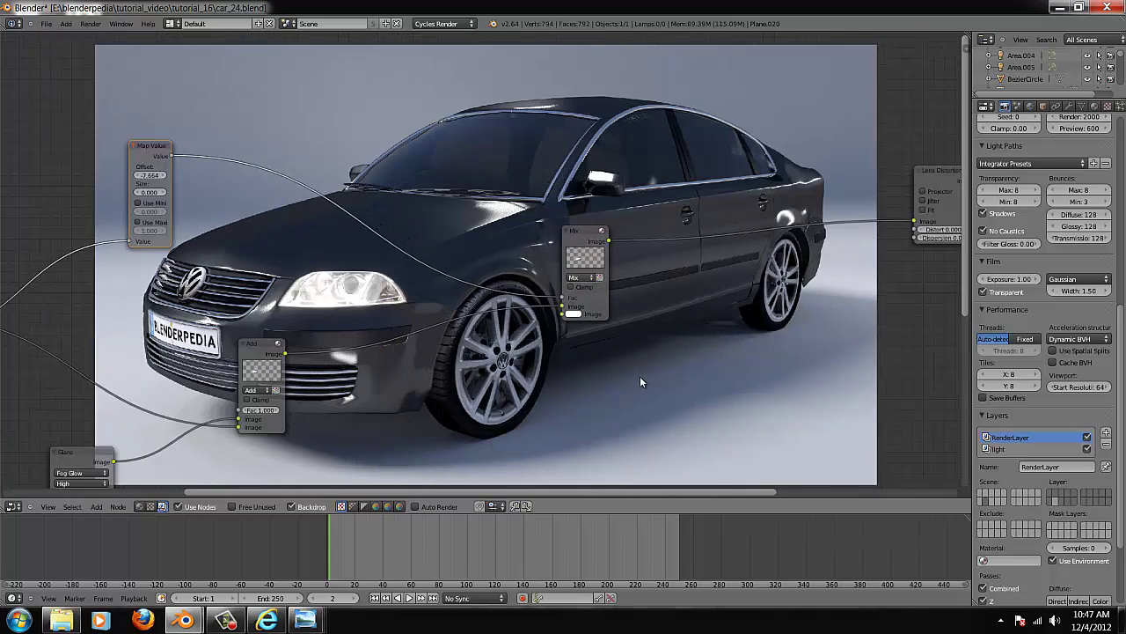
scroll(640, 376, up, 2)
scroll(691, 336, down, 3)
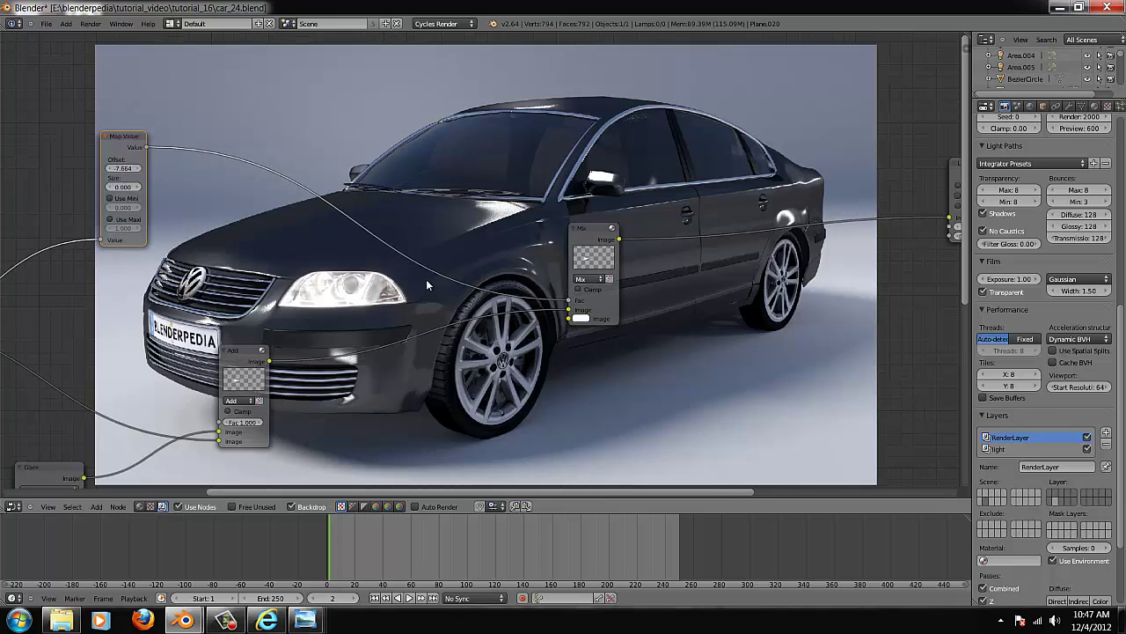
drag(591, 238, 592, 252)
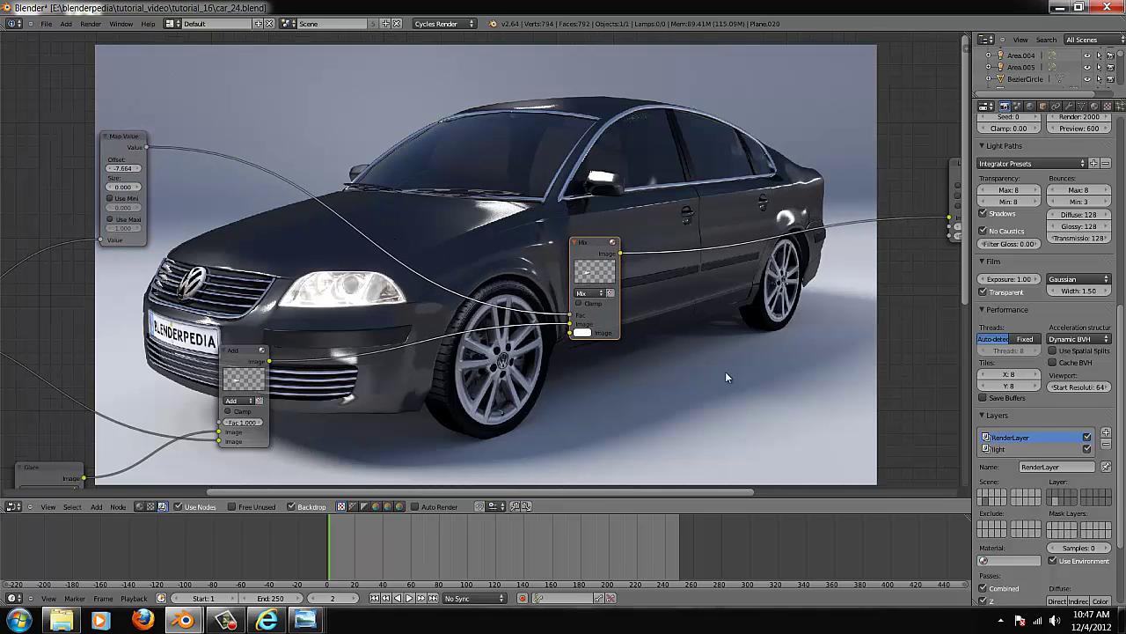
- Set the Lens Distortion node's Dispersion to 0.05 and widen the node so the full value is readable
middle_drag(725, 371, 252, 423)
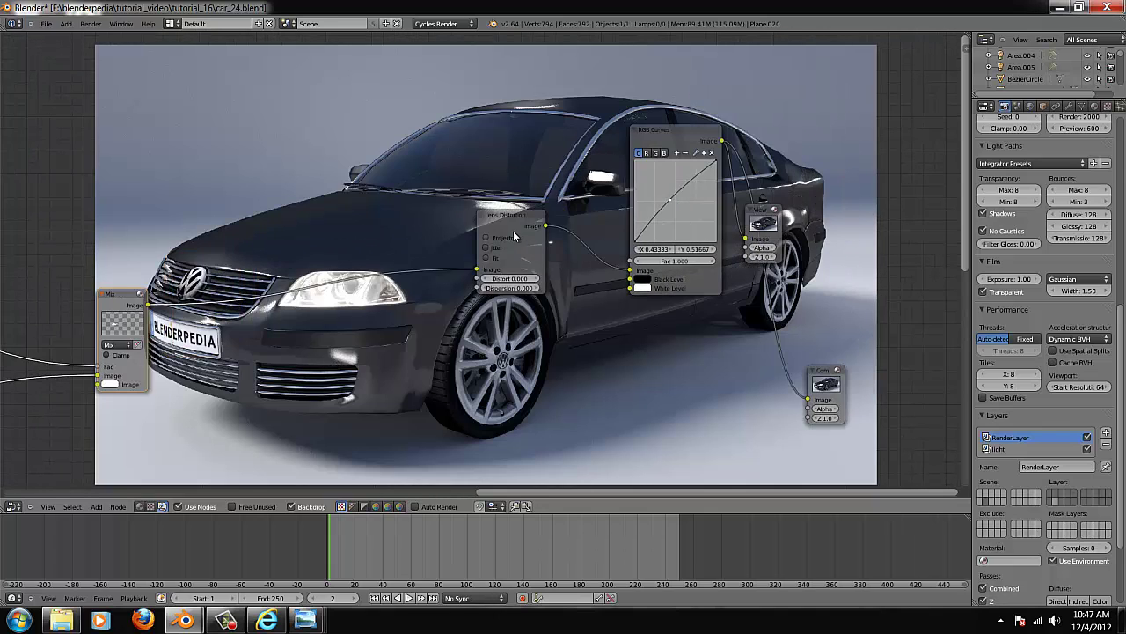
drag(516, 220, 486, 229)
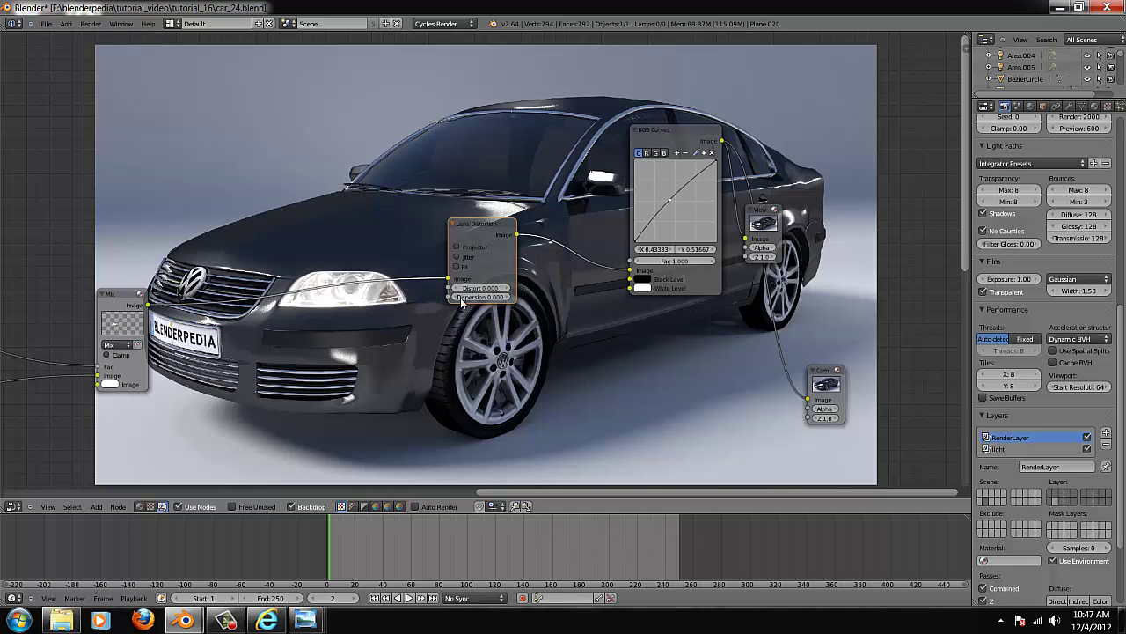
scroll(396, 298, down, 2)
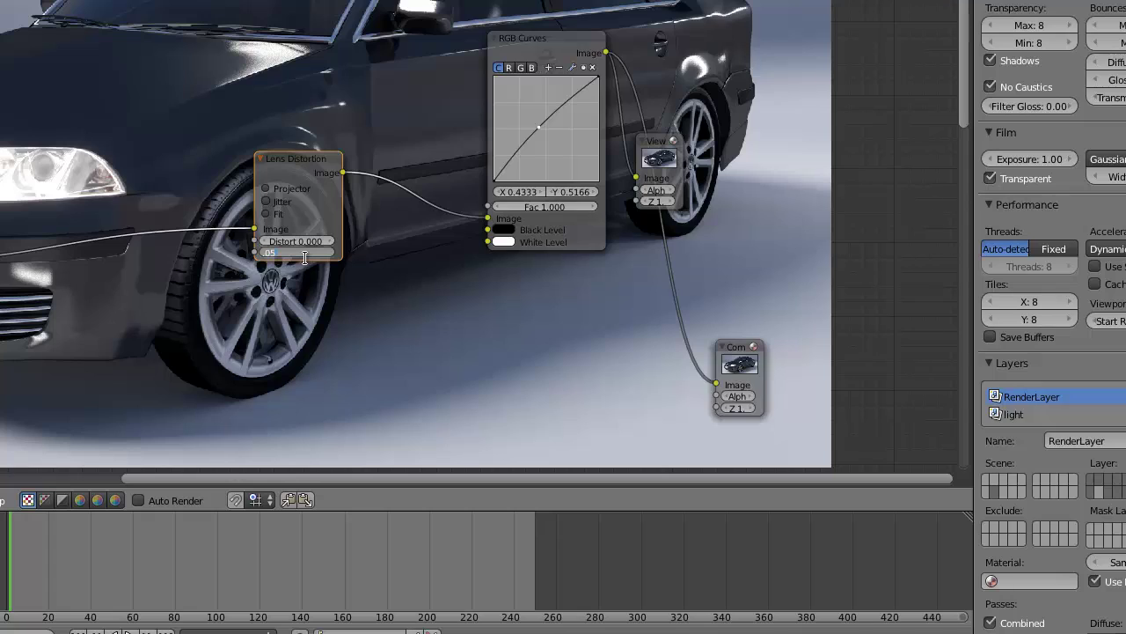
key(Return)
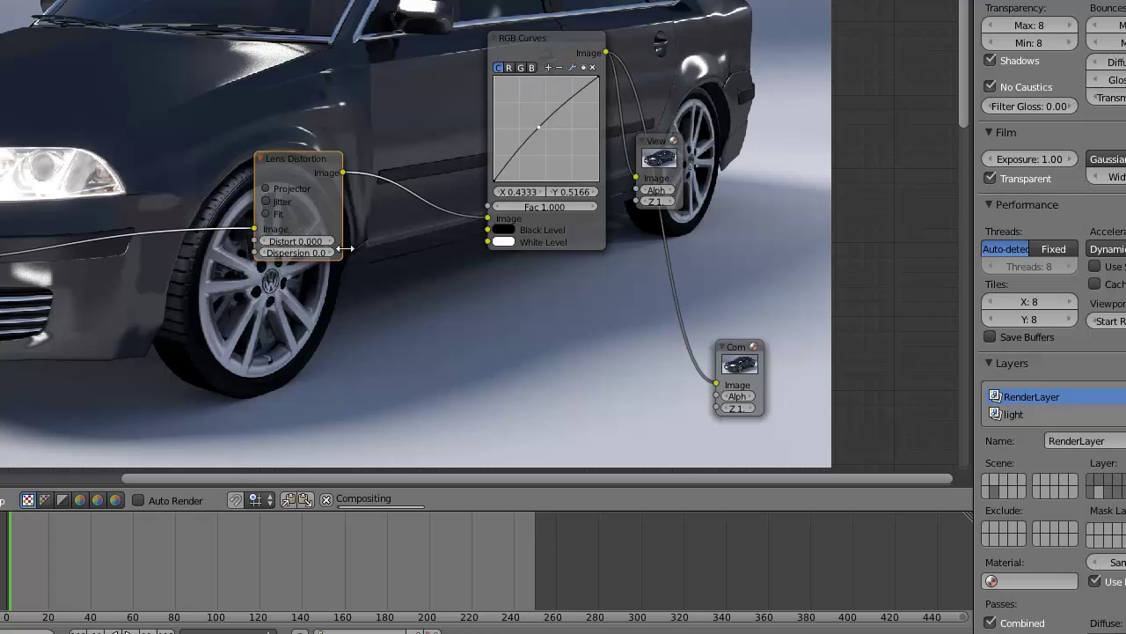
drag(342, 249, 421, 263)
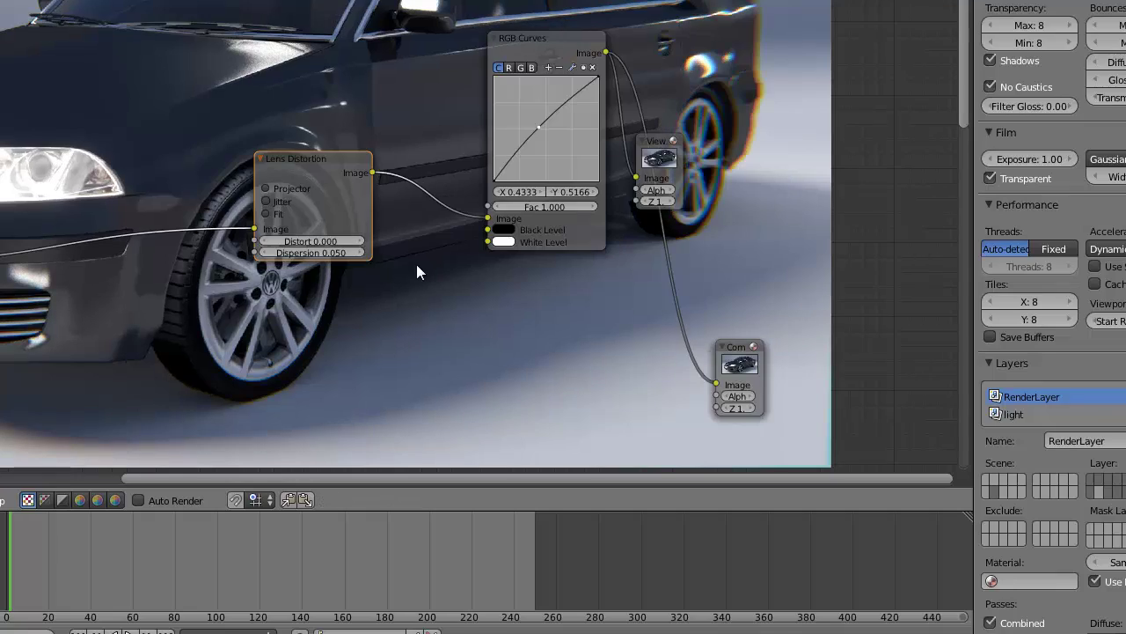
- Move the Viewer and Composite output nodes farther away from the RGB Curves node
middle_drag(129, 84, 227, 174)
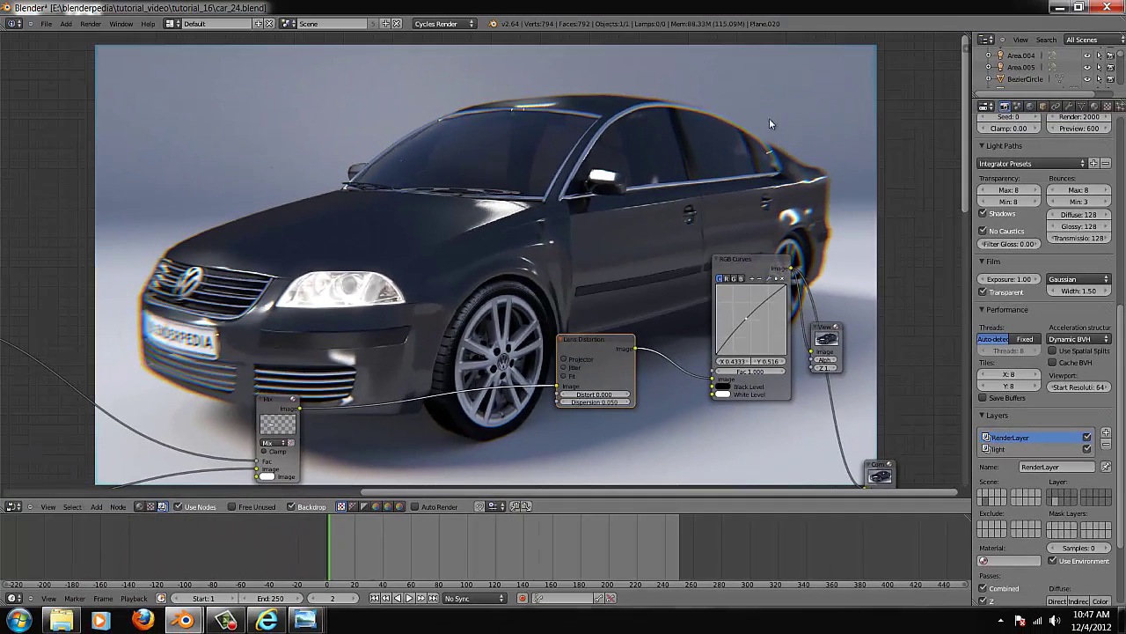
middle_drag(328, 250, 224, 250)
scroll(391, 234, up, 2)
scroll(430, 304, down, 1)
scroll(431, 304, down, 2)
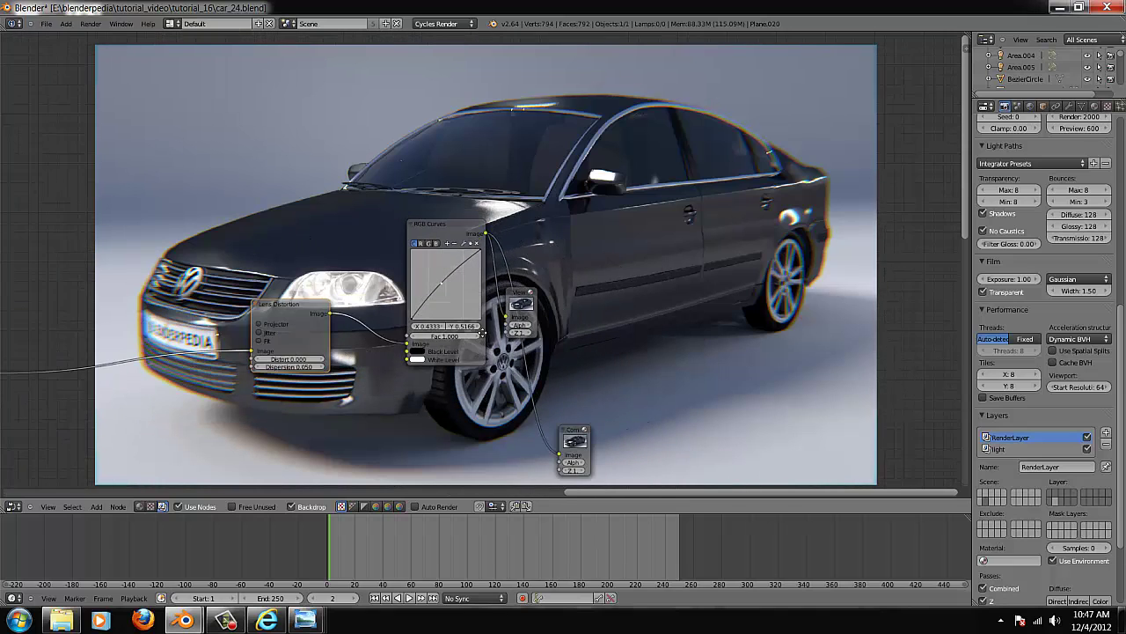
key(g)
click(672, 170)
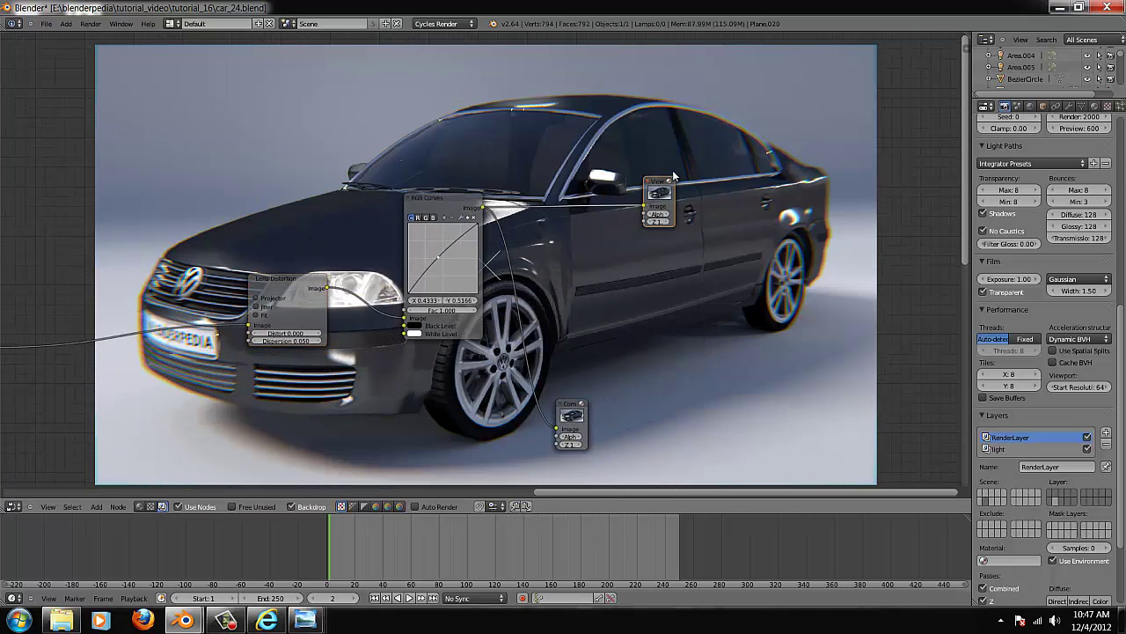
right_click(570, 410)
key(g)
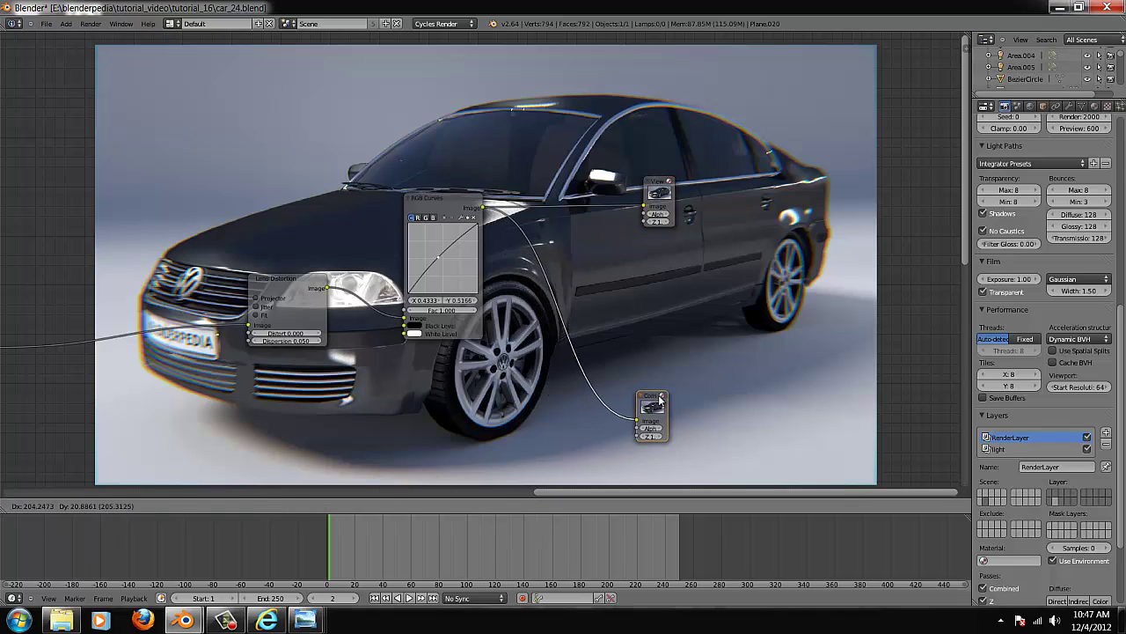
click(675, 397)
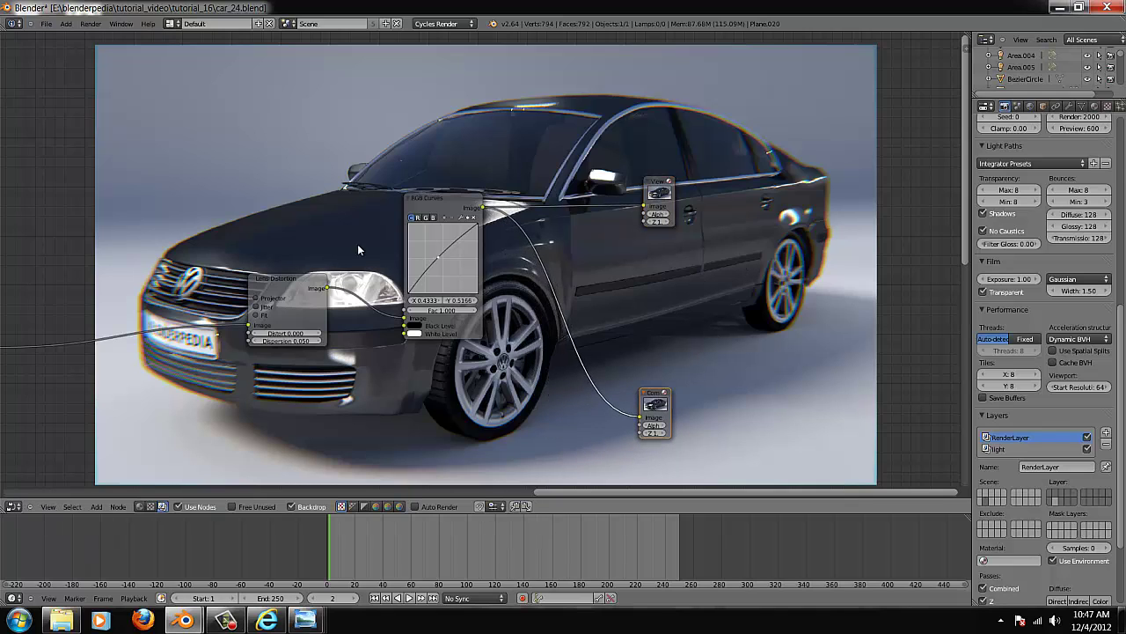
- Try darkening the render by pulling the RGB Curves point down to about X 0.56, Y 0.36
scroll(433, 264, up, 3)
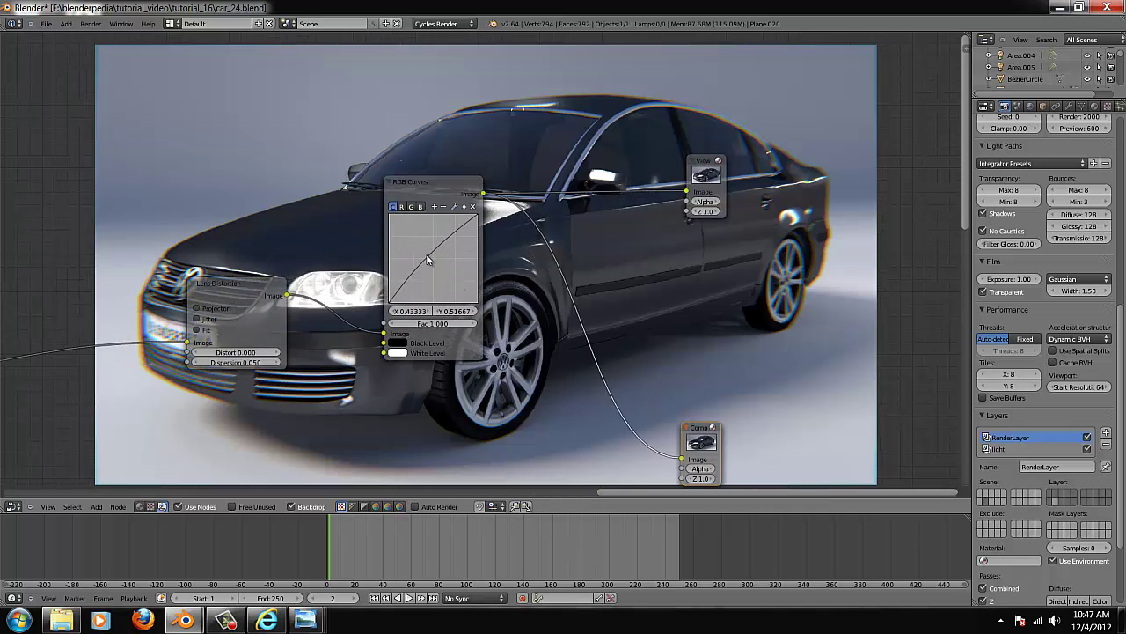
drag(427, 256, 432, 261)
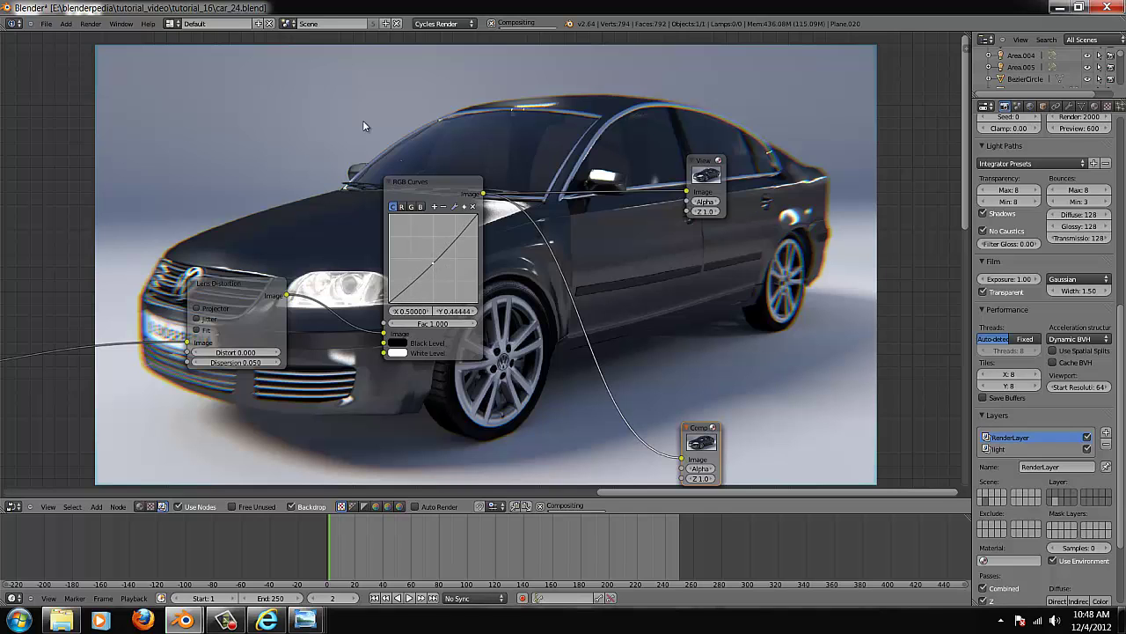
middle_drag(362, 126, 571, 234)
scroll(571, 235, down, 1)
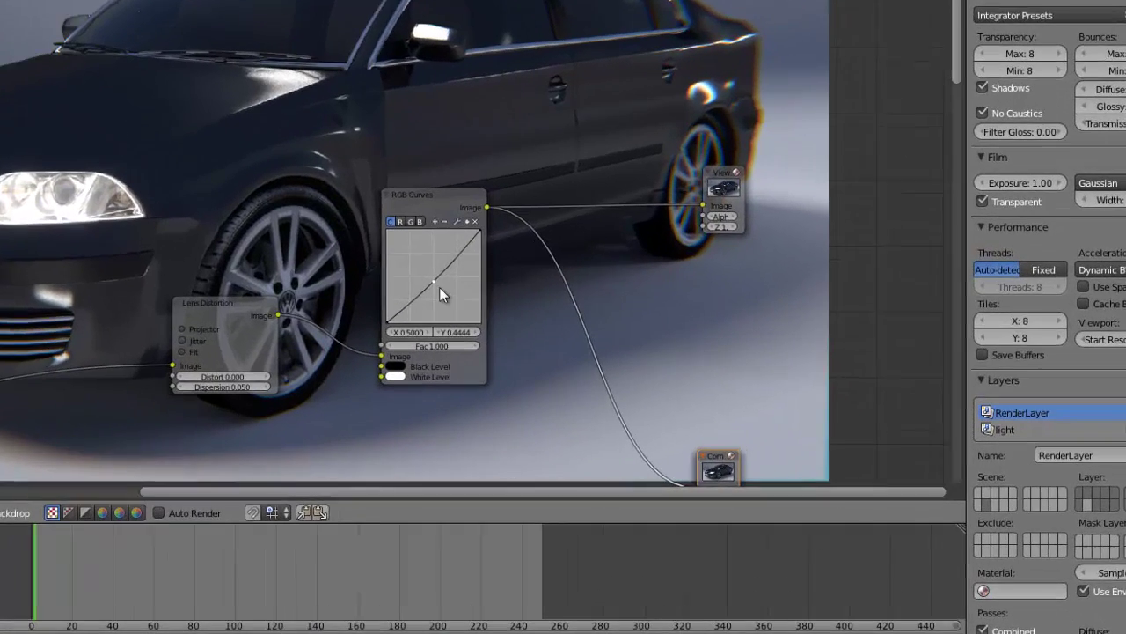
drag(605, 345, 607, 353)
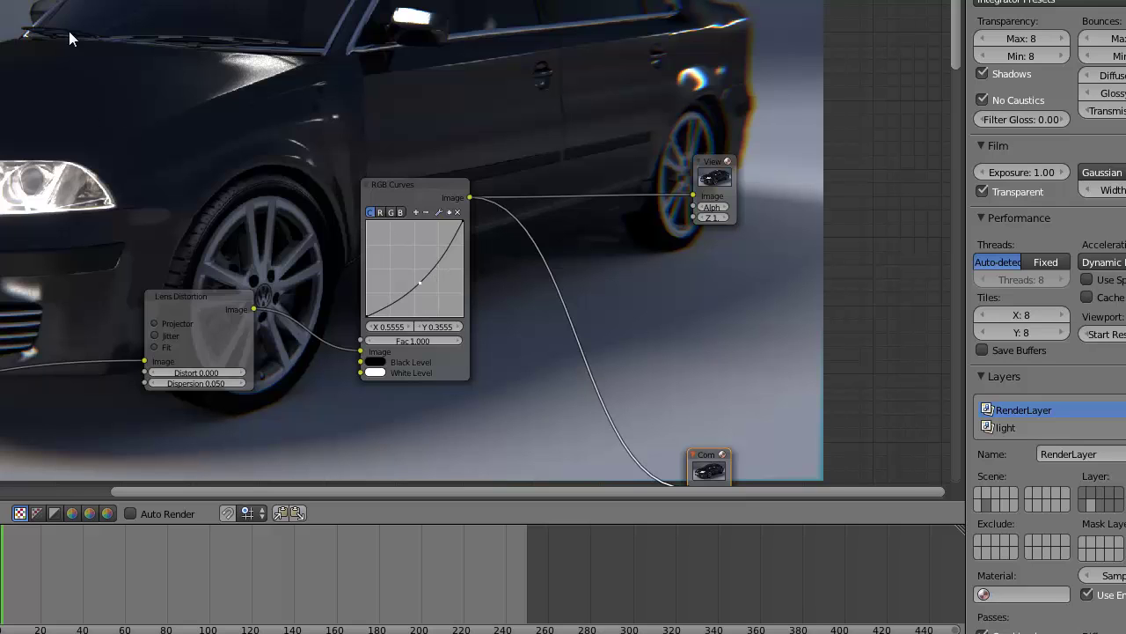
- Raise the RGB Curves point back close to the diagonal to lighten the composited image
drag(420, 283, 409, 276)
scroll(348, 201, down, 2)
scroll(60, 59, down, 1)
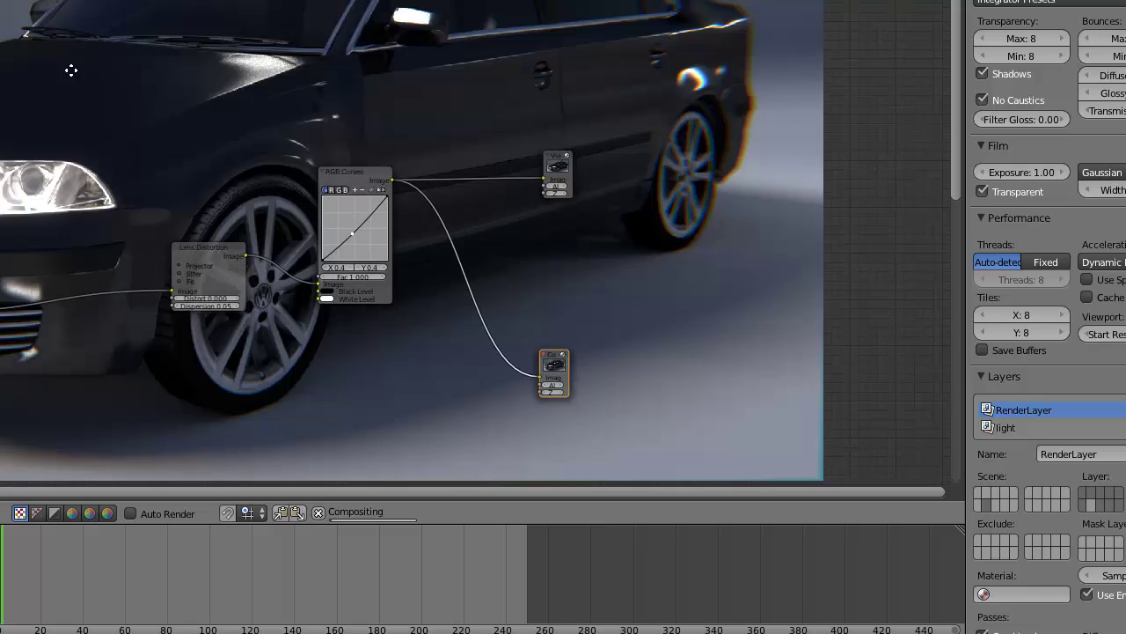
- Examine the composited car render and the complete compositing node tree
middle_drag(62, 60, 282, 246)
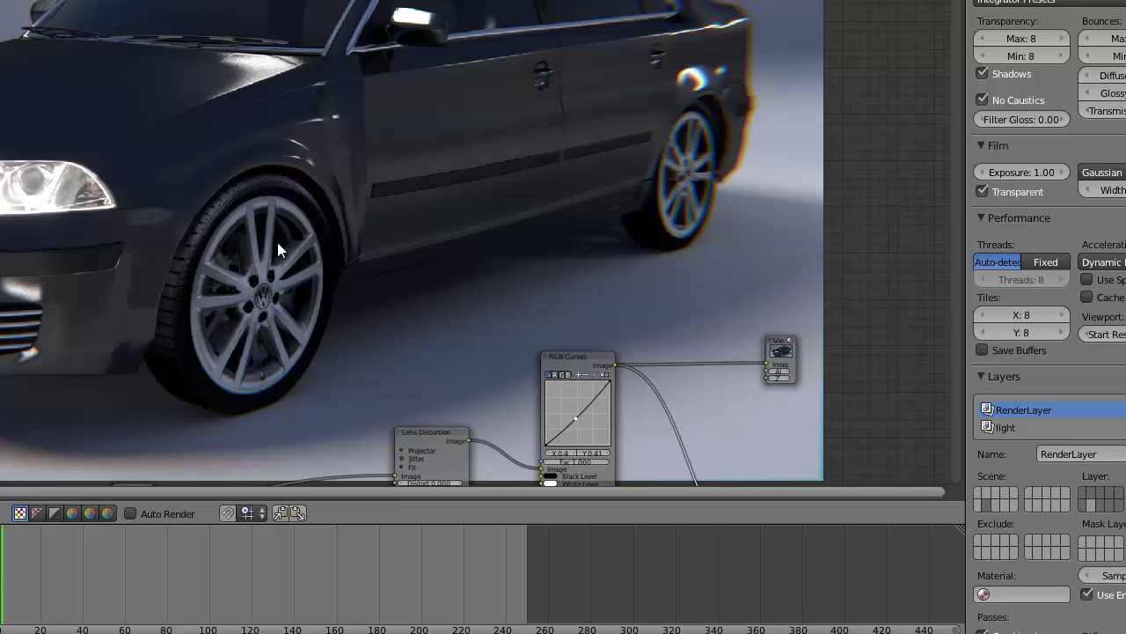
middle_drag(276, 240, 267, 214)
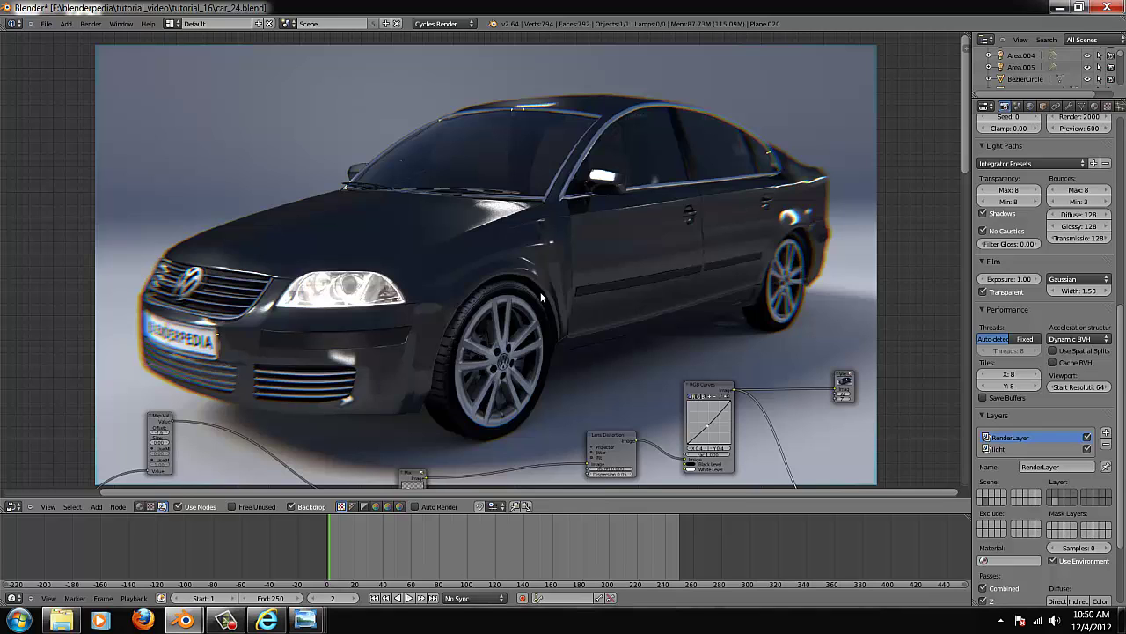
scroll(618, 200, down, 3)
middle_drag(562, 301, 547, 255)
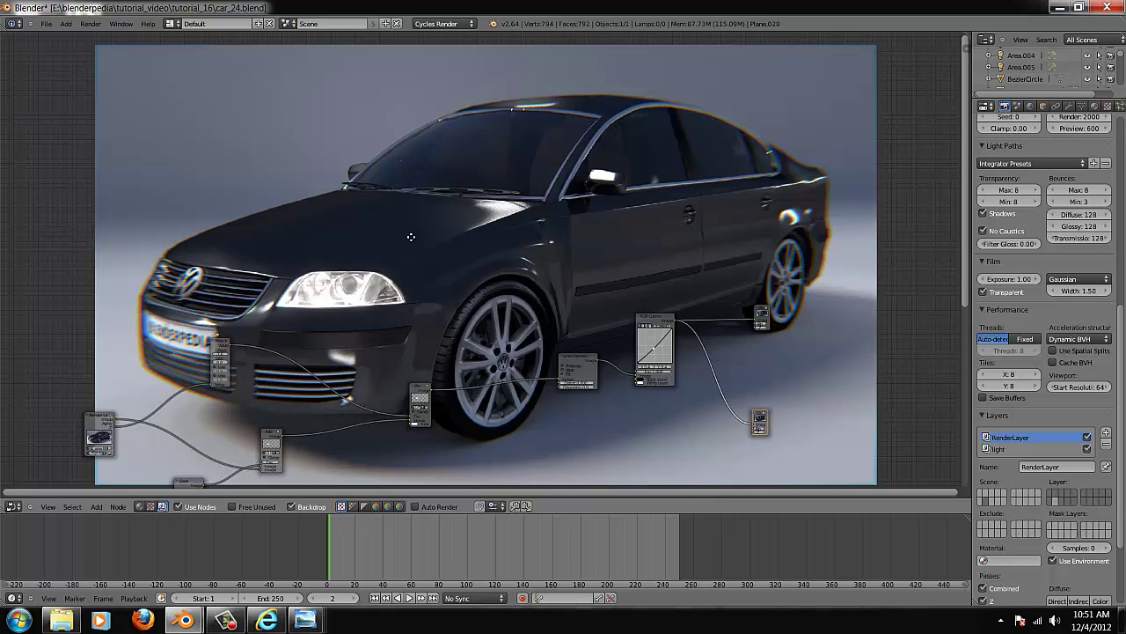
middle_drag(412, 237, 481, 131)
scroll(407, 208, down, 3)
middle_drag(408, 207, 431, 160)
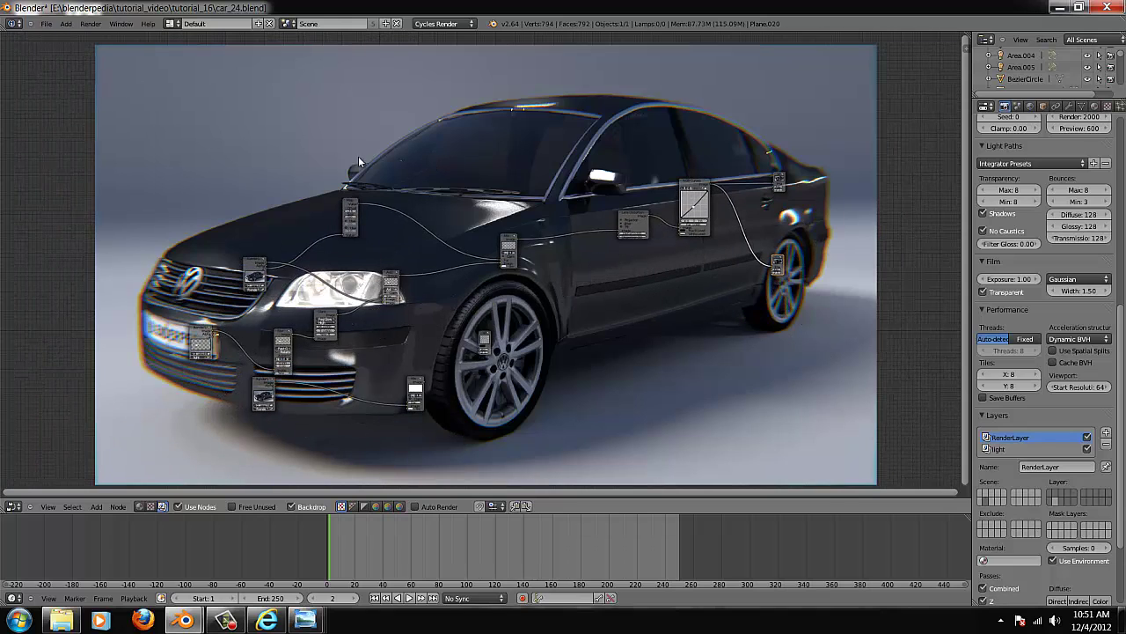